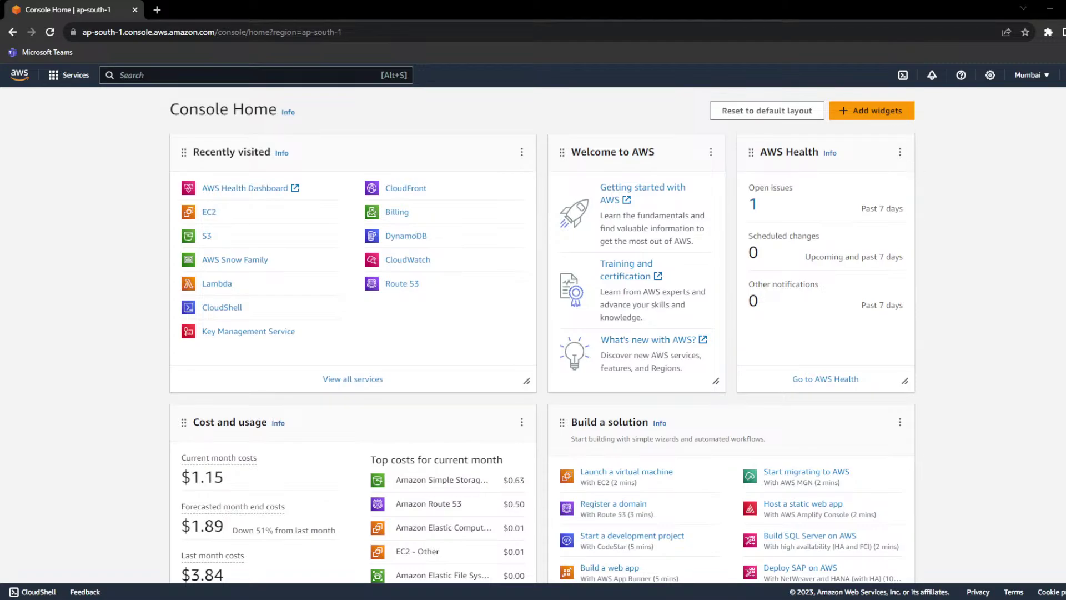
# Step: Open the EC2 instances list in the Mumbai region and start launching a new instance
pyautogui.click(208, 212)
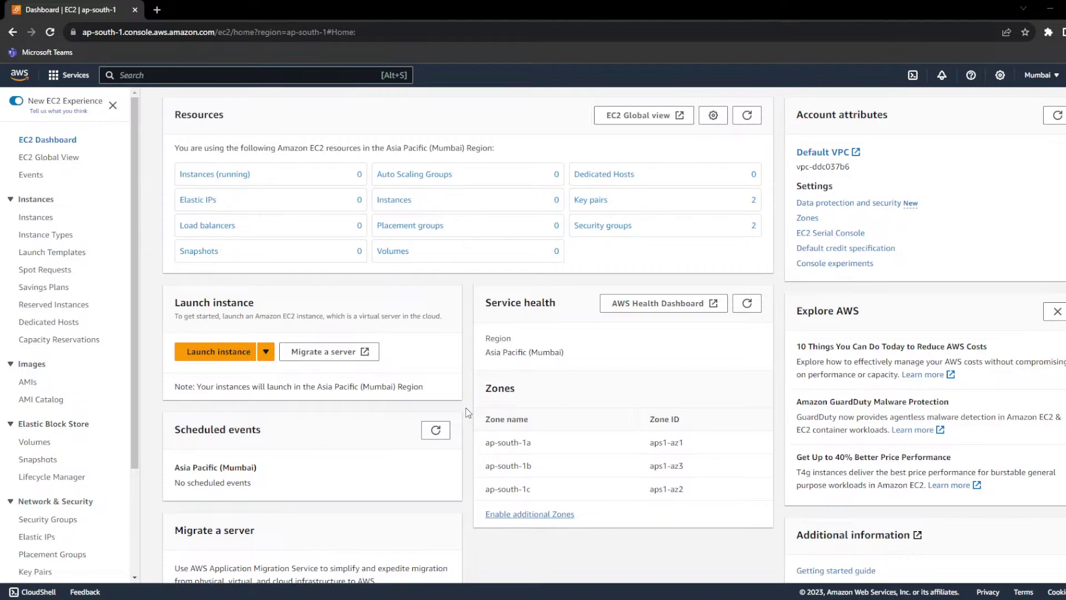
pyautogui.click(39, 219)
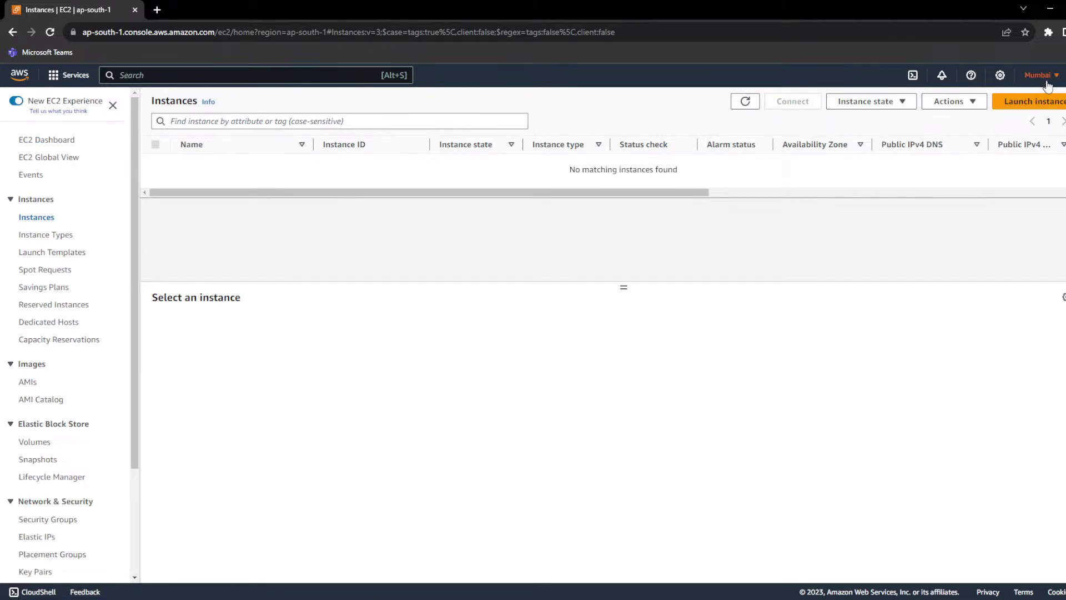
pyautogui.click(1013, 108)
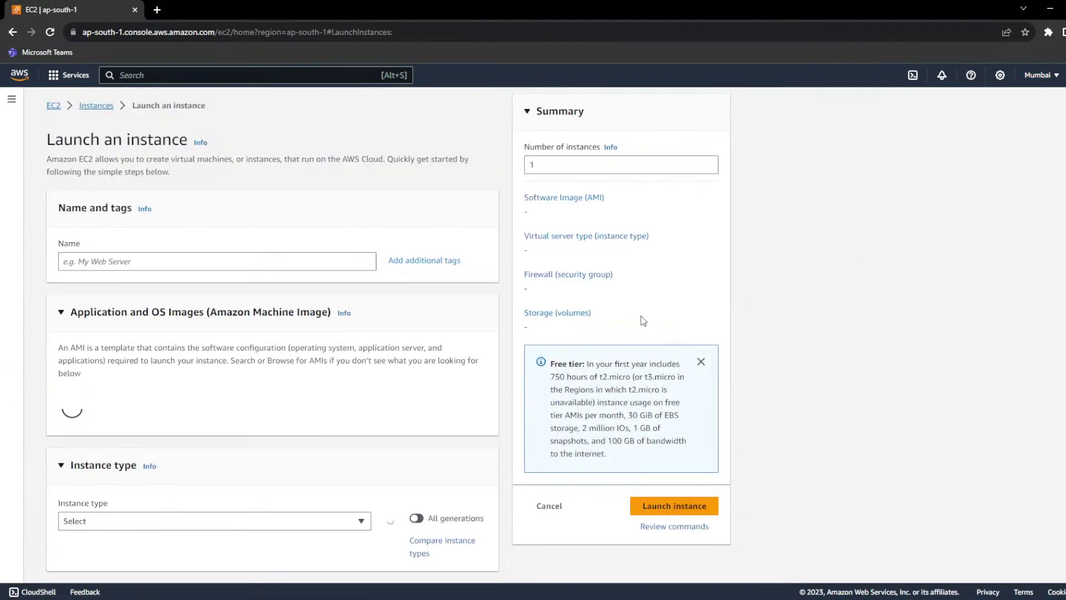
# Step: Name the new instance MyMachine
pyautogui.click(334, 257)
pyautogui.write('mY')
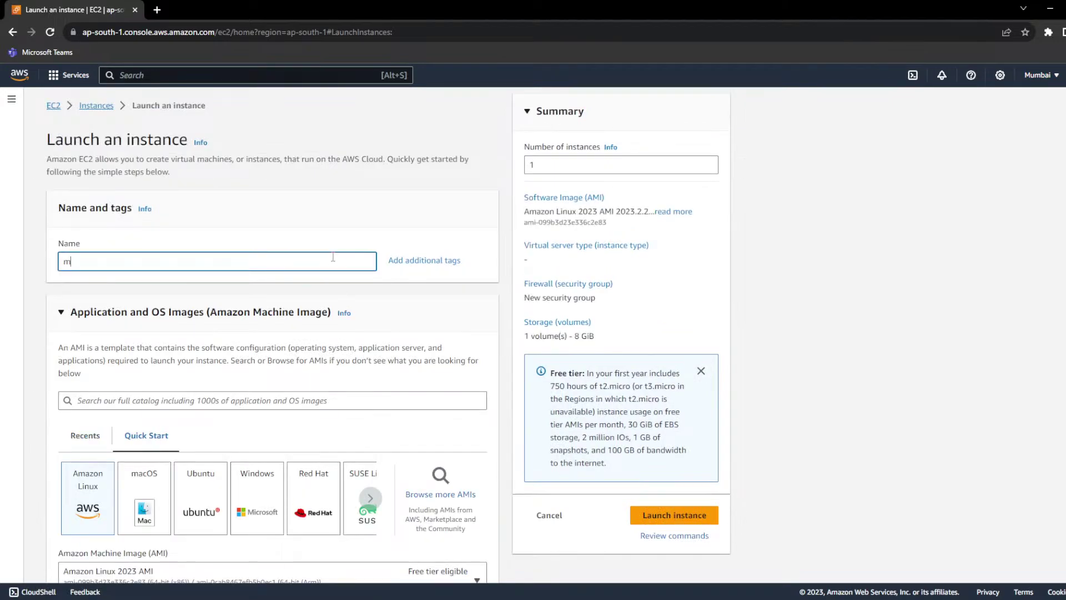
pyautogui.press('BackSpace')
pyautogui.press('BackSpace')
pyautogui.write('Mym')
pyautogui.press('BackSpace')
pyautogui.write('Machine')
# Step: Choose Amazon Linux 2 AMI (HVM) - Kernel 5.10, SSD Volume Type as the machine image and collapse the image section
pyautogui.scroll(-3, 310, 290)
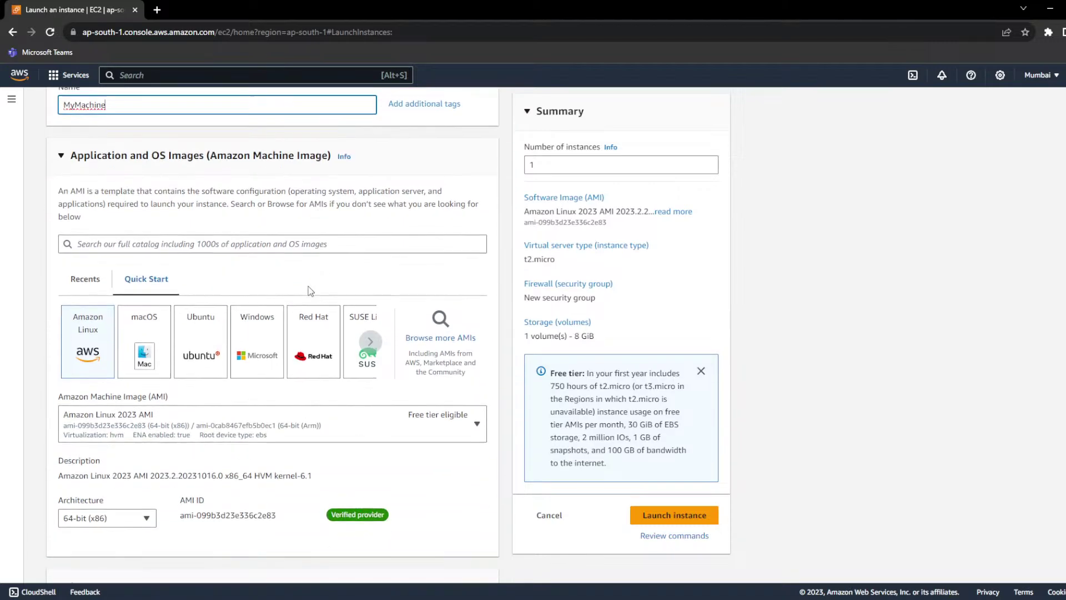
pyautogui.scroll(-2, 310, 290)
pyautogui.click(270, 362)
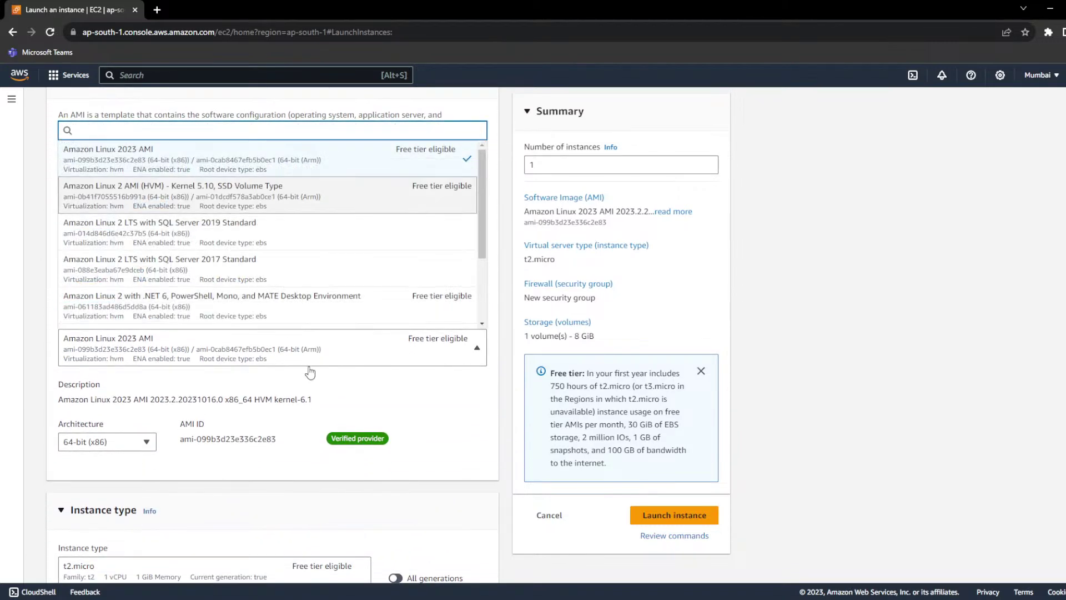
pyautogui.press('Return')
pyautogui.scroll(-7, 362, 384)
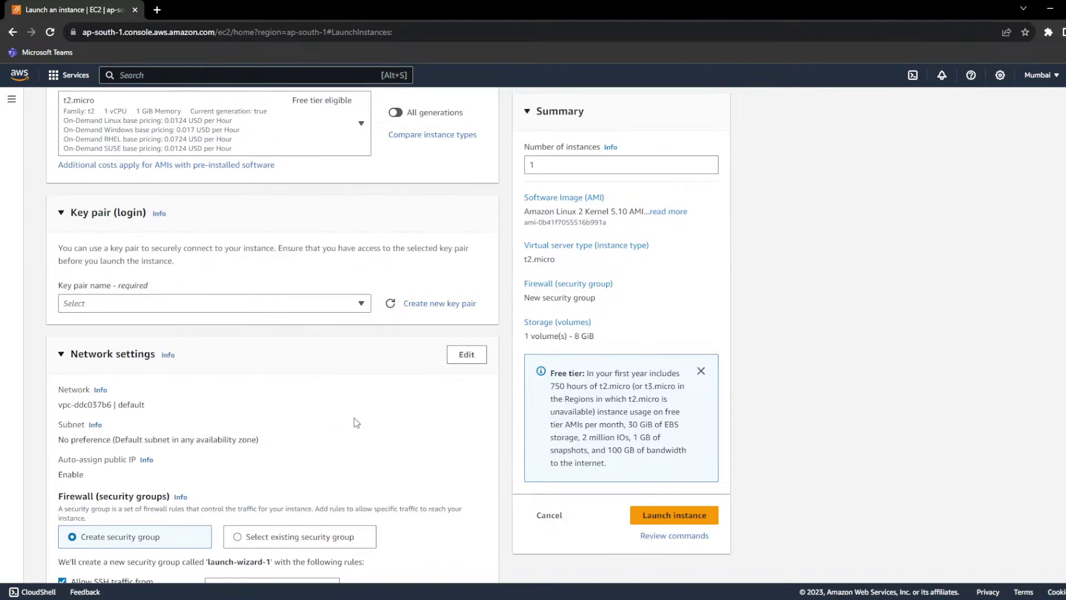
pyautogui.scroll(5, 277, 355)
pyautogui.scroll(3, 78, 321)
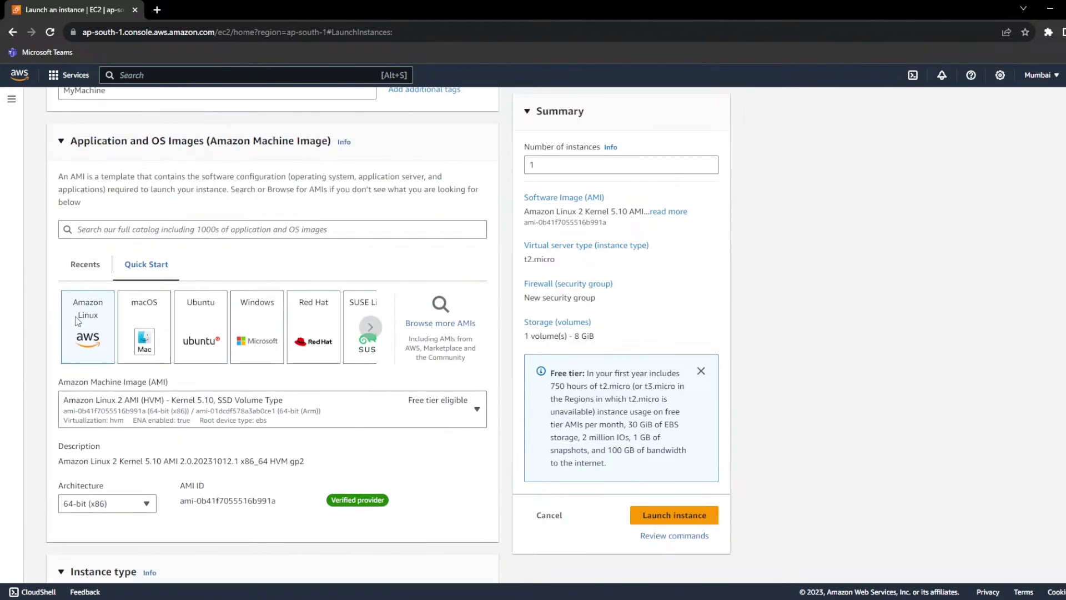
pyautogui.moveTo(70, 157); pyautogui.dragTo(329, 158)
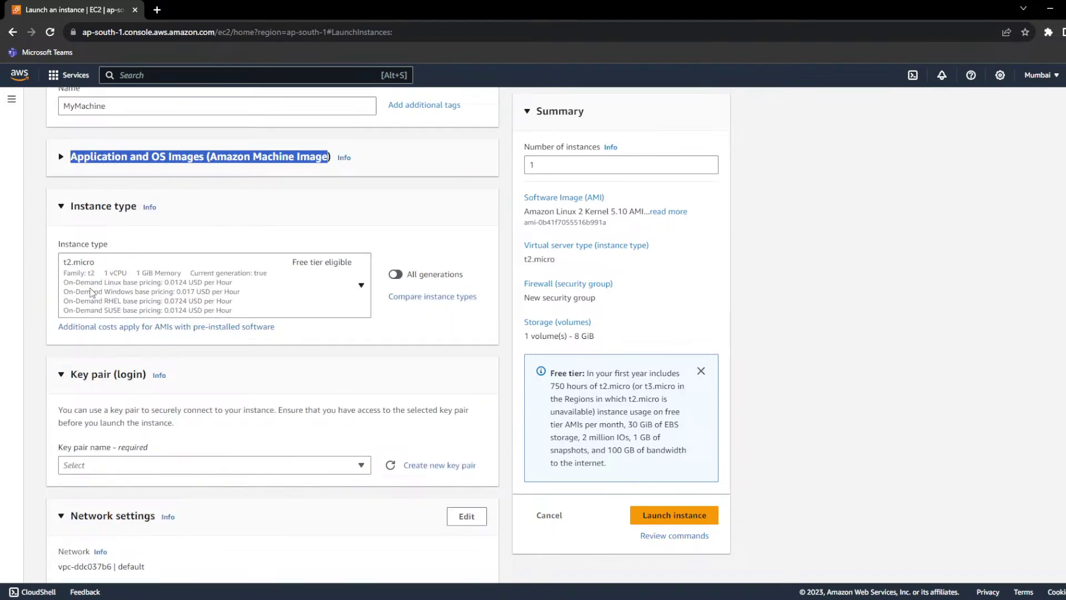
# Step: Select the existing key pair oct-2023 for logging in to the instance and collapse the key pair section
pyautogui.scroll(-3, 152, 336)
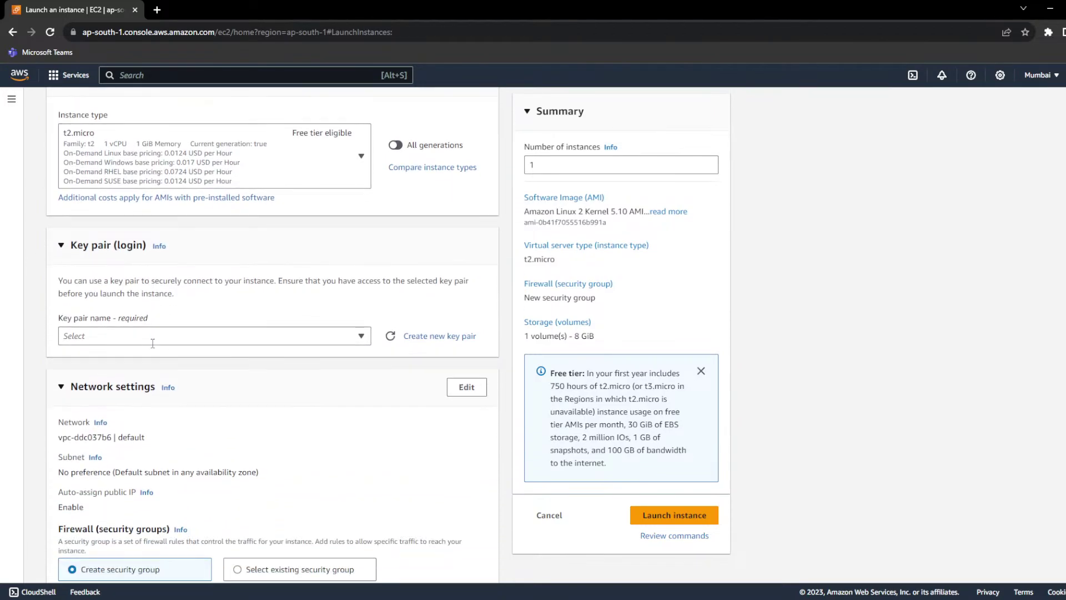
pyautogui.click(145, 314)
pyautogui.click(114, 393)
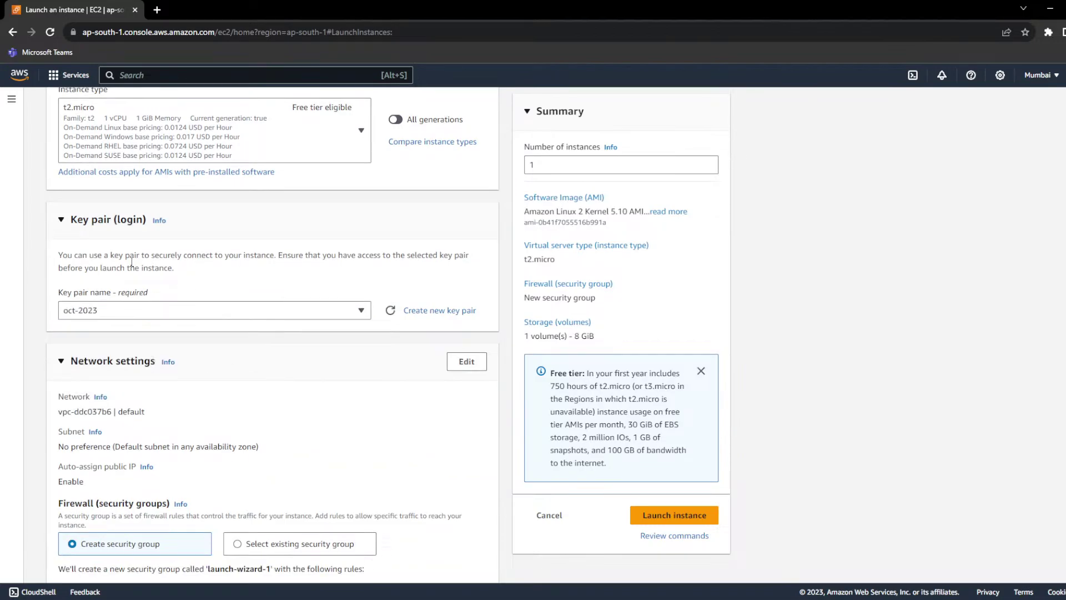
pyautogui.click(62, 229)
# Step: Use an existing security group for the instance's firewall and choose MySecurityGroup_linux
pyautogui.scroll(-3, 356, 332)
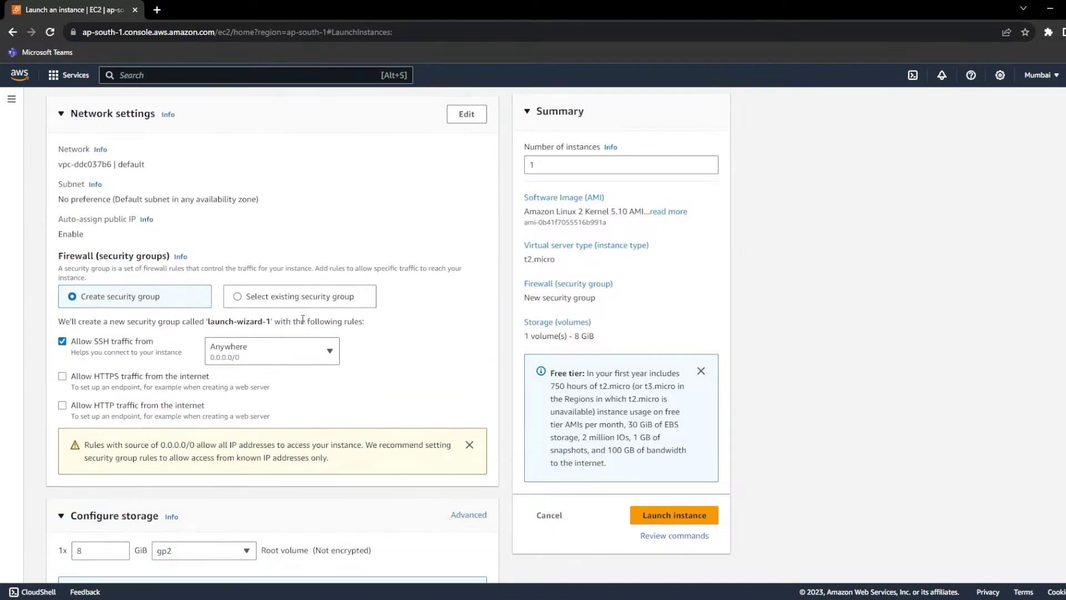
pyautogui.click(240, 296)
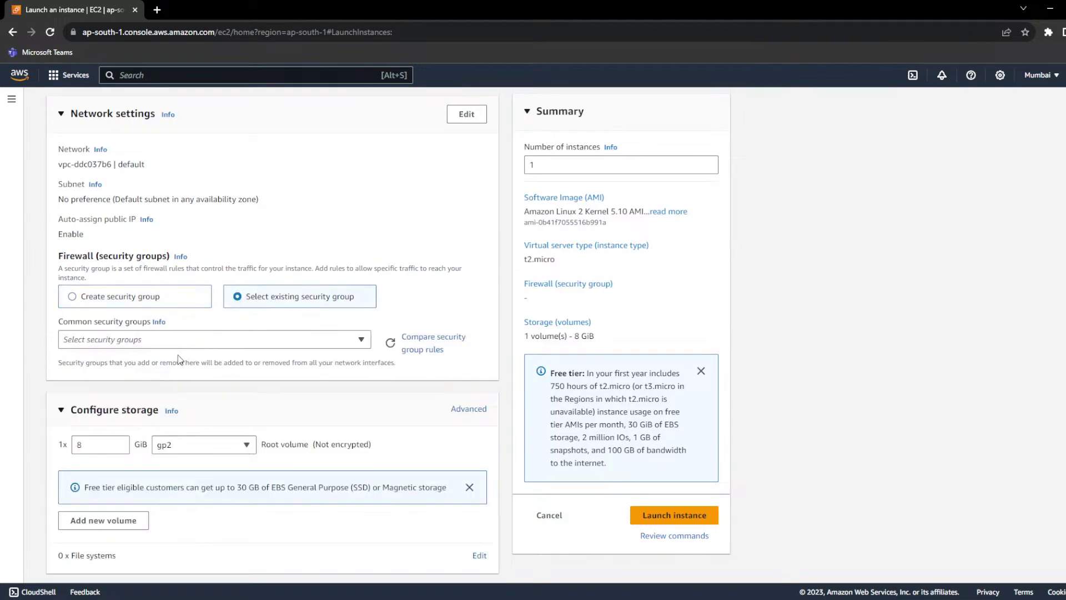
pyautogui.click(167, 340)
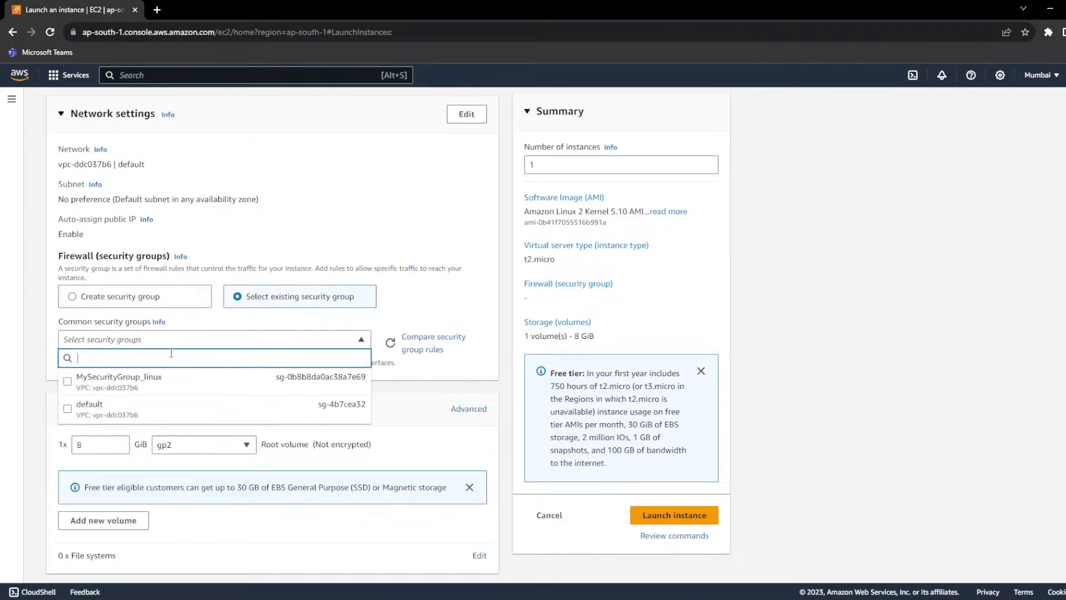
pyautogui.click(123, 378)
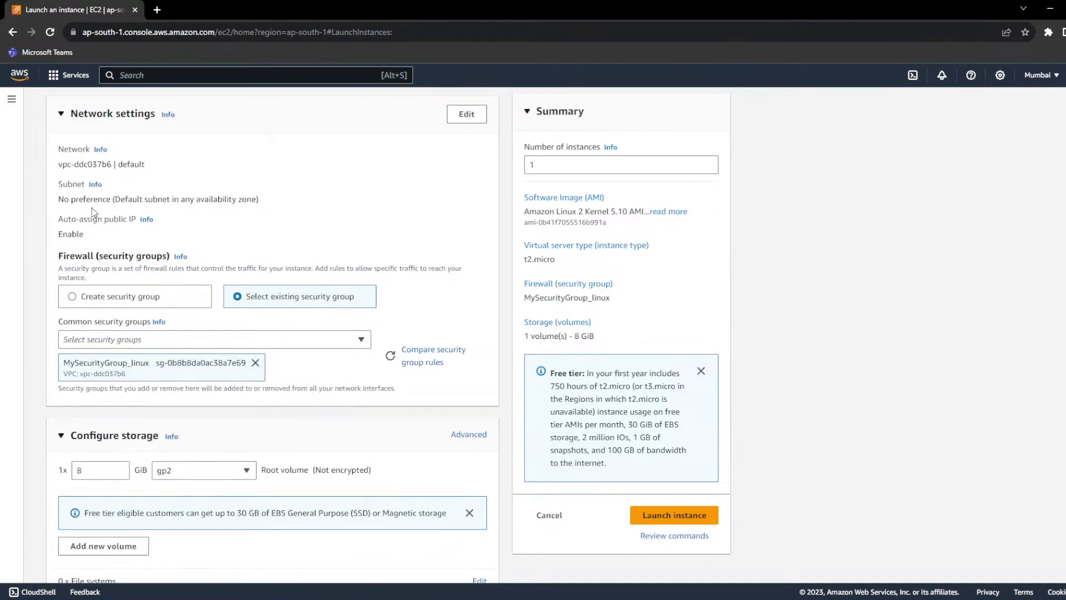
# Step: Edit the network settings and set the subnet to subnet-74e0a238 in availability zone ap-south-1b
pyautogui.moveTo(84, 199); pyautogui.dragTo(257, 199)
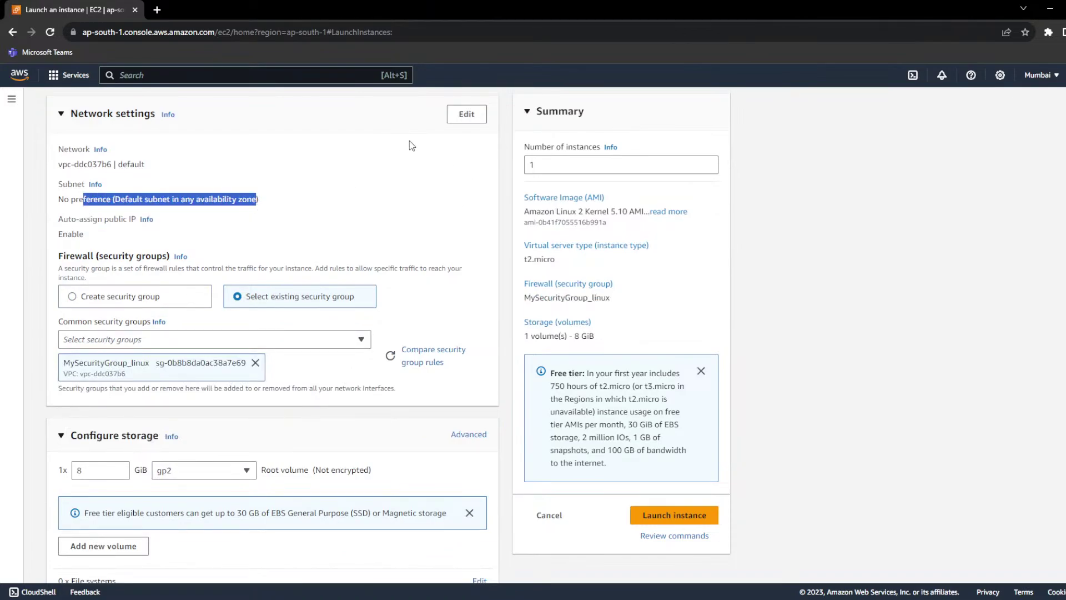
pyautogui.click(470, 118)
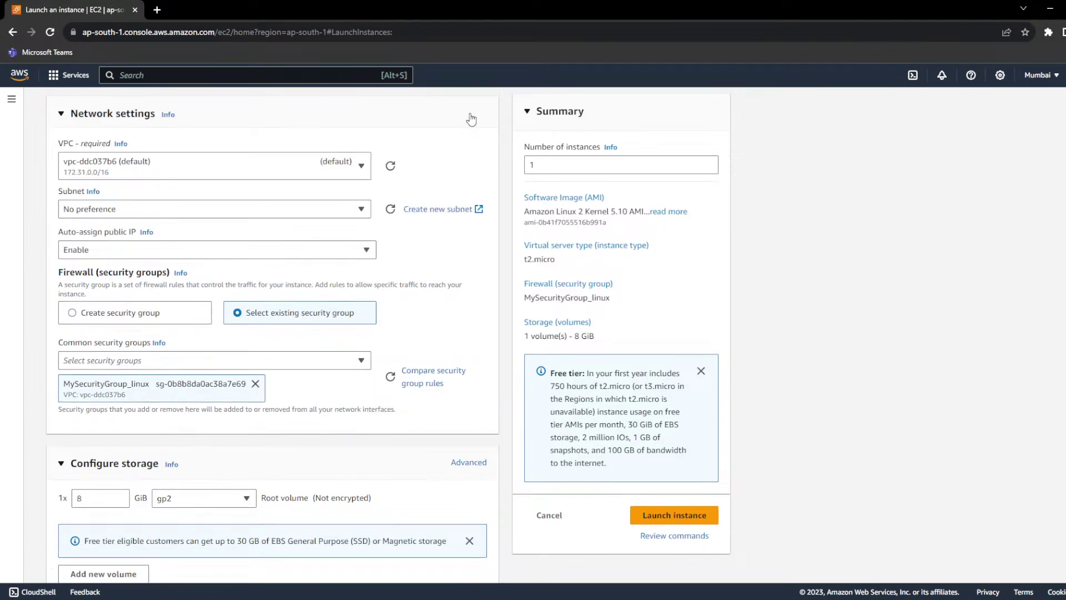
pyautogui.click(242, 211)
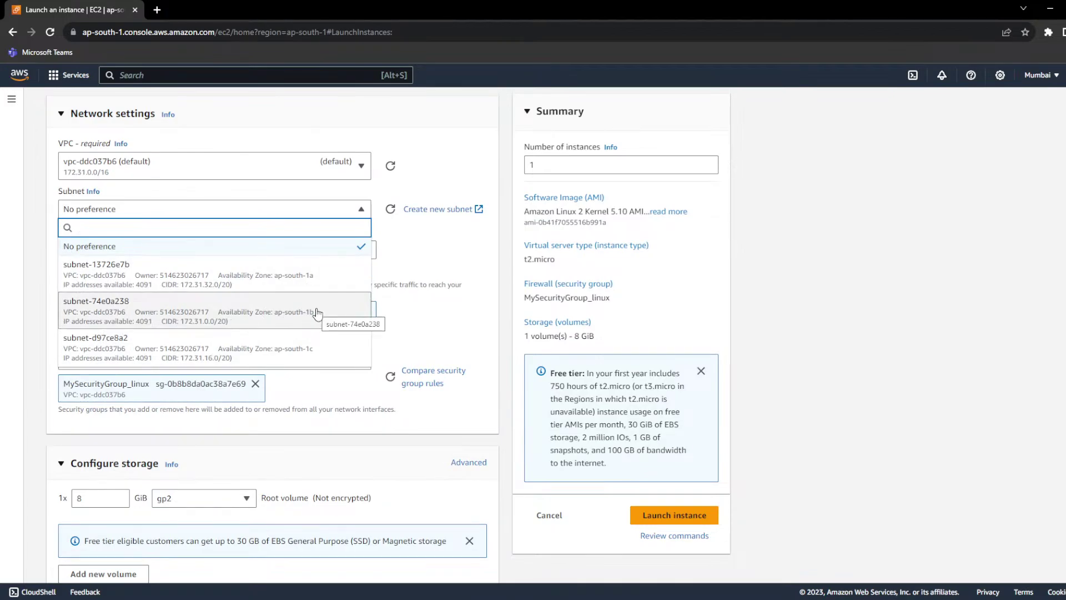
pyautogui.click(301, 316)
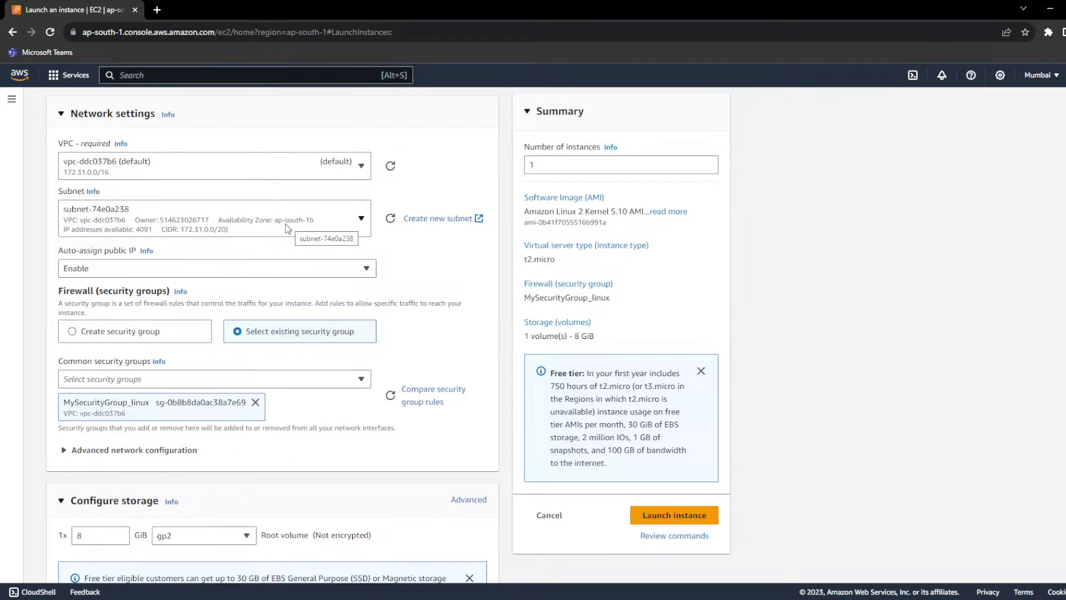
pyautogui.click(302, 215)
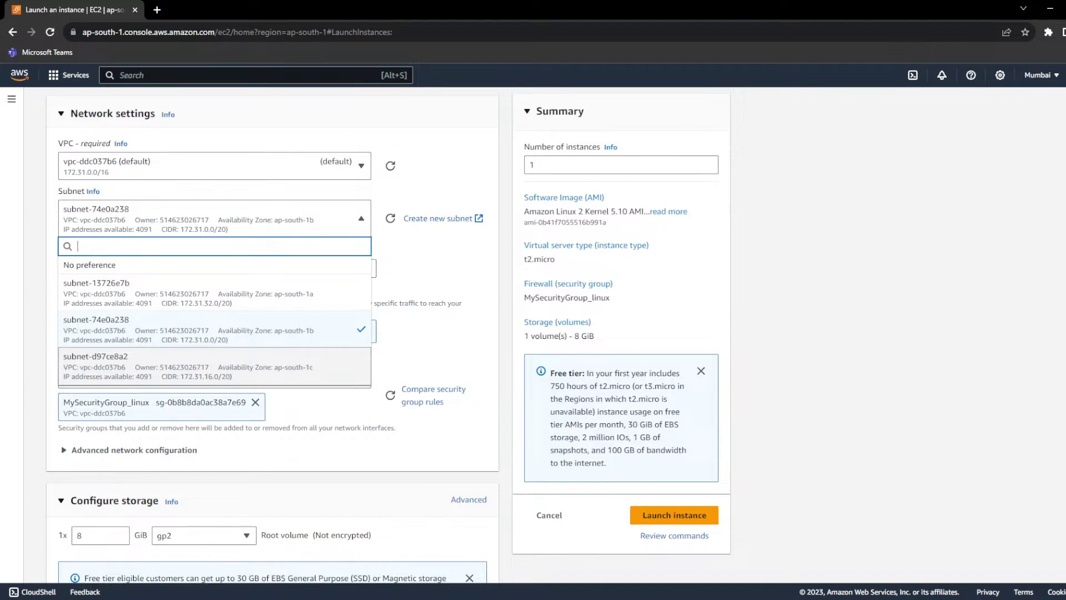
pyautogui.click(302, 339)
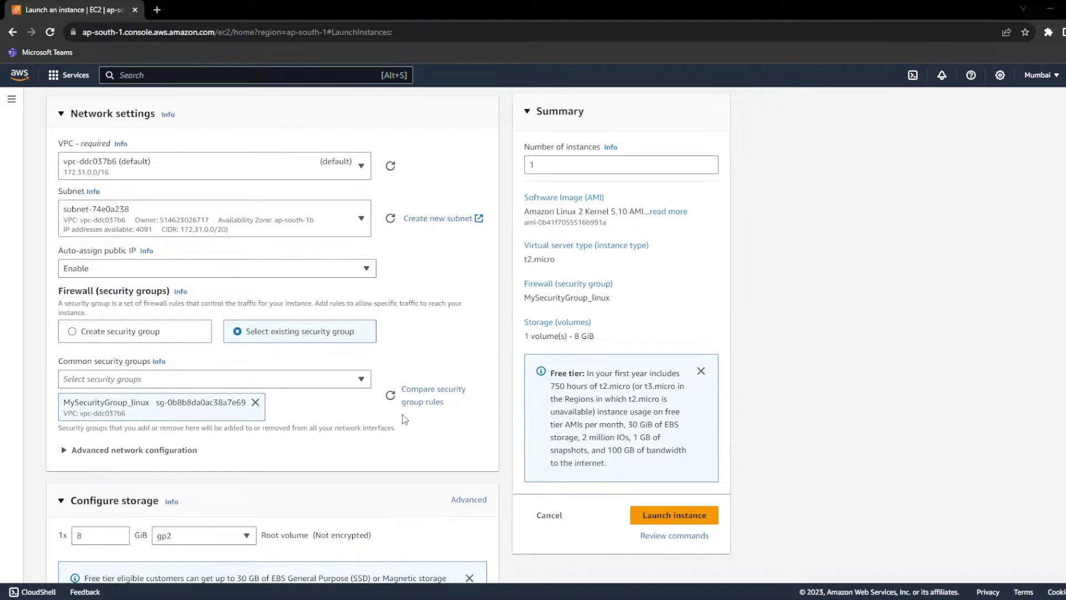
# Step: Expand the advanced network configuration, review the options for network interface 1, and collapse it again
pyautogui.scroll(-1, 381, 359)
pyautogui.click(141, 373)
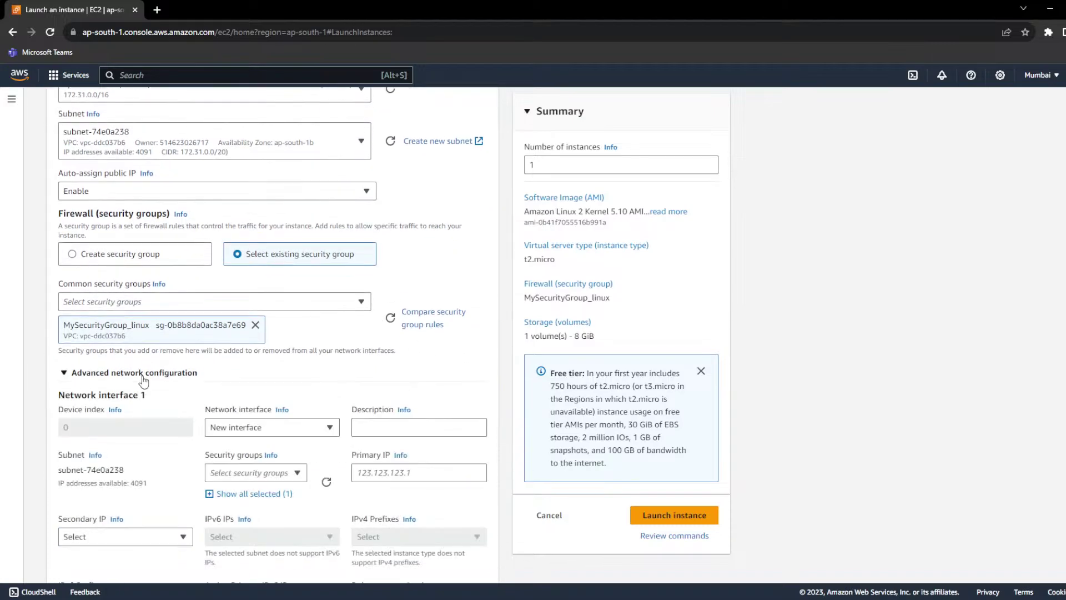
pyautogui.scroll(-2, 381, 491)
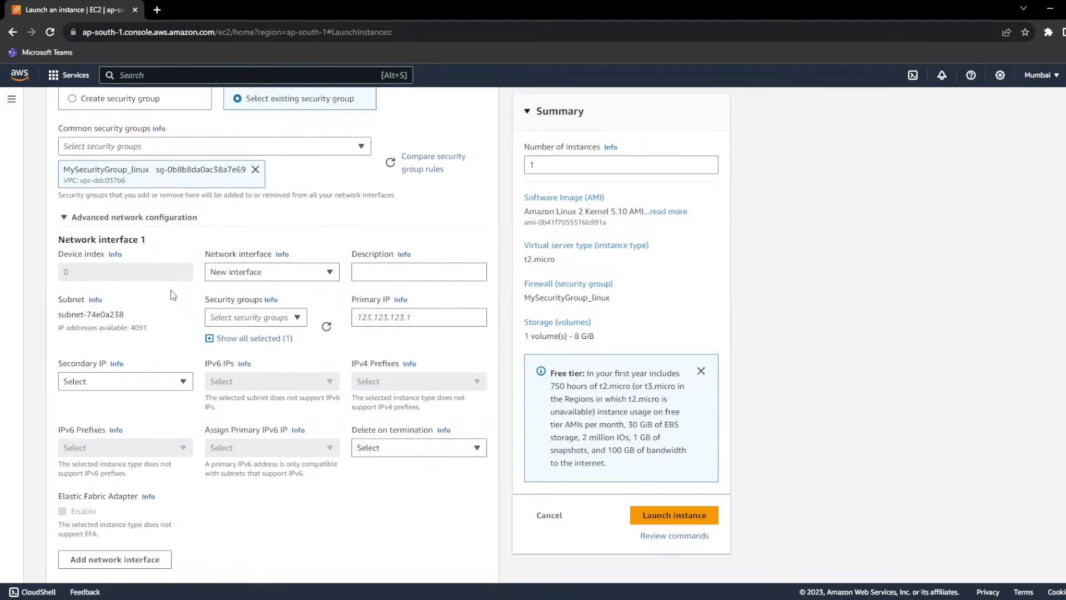
pyautogui.click(136, 211)
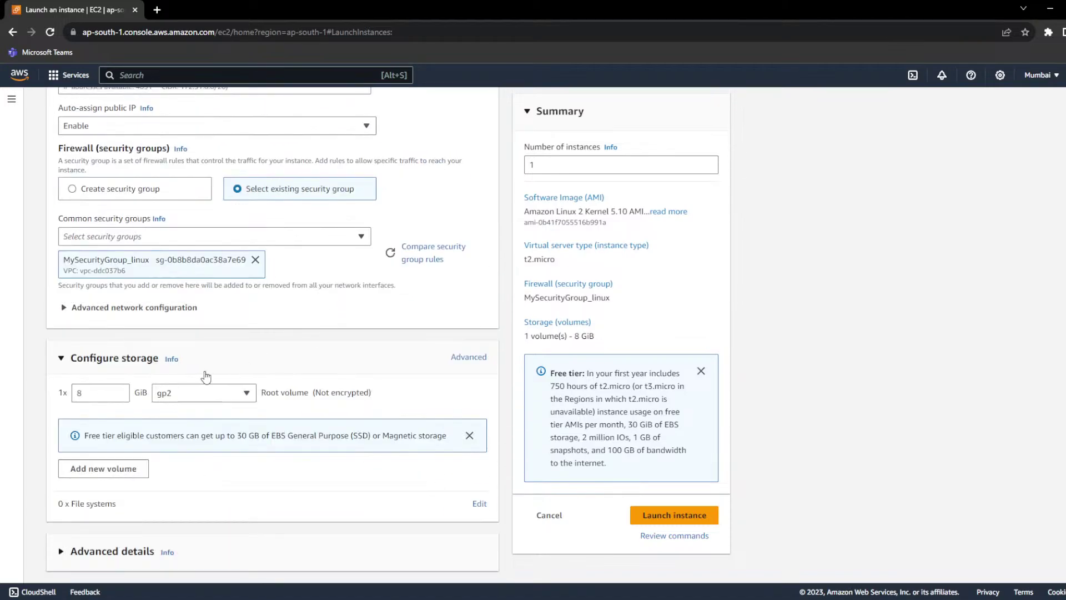
# Step: Switch the storage configuration to its advanced view and expand the details of the AMI root volume
pyautogui.scroll(1, 202, 376)
pyautogui.scroll(-1, 255, 395)
pyautogui.moveTo(67, 357); pyautogui.dragTo(173, 362)
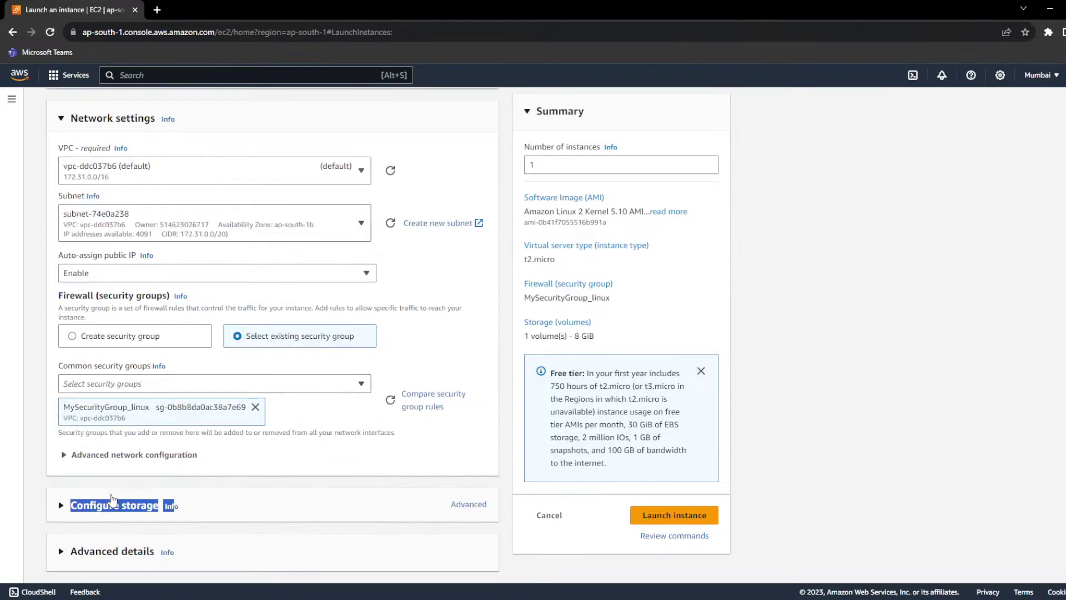
pyautogui.click(114, 504)
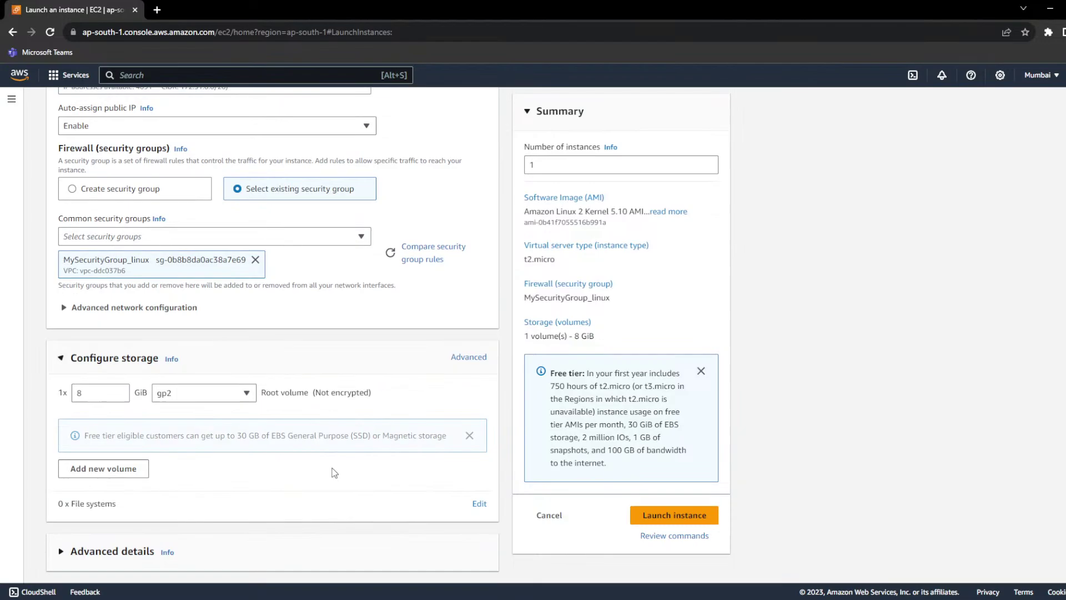
pyautogui.click(472, 358)
pyautogui.click(211, 395)
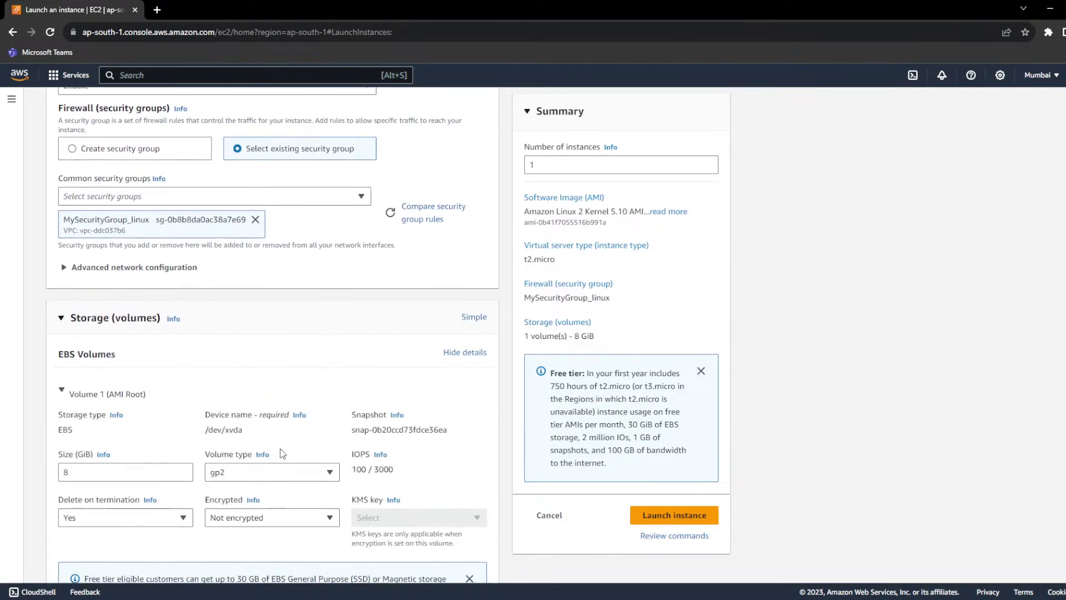
# Step: Examine the root volume's encryption and delete-on-termination choices without changing them, and collapse the volume's details
pyautogui.scroll(-3, 261, 383)
pyautogui.click(258, 371)
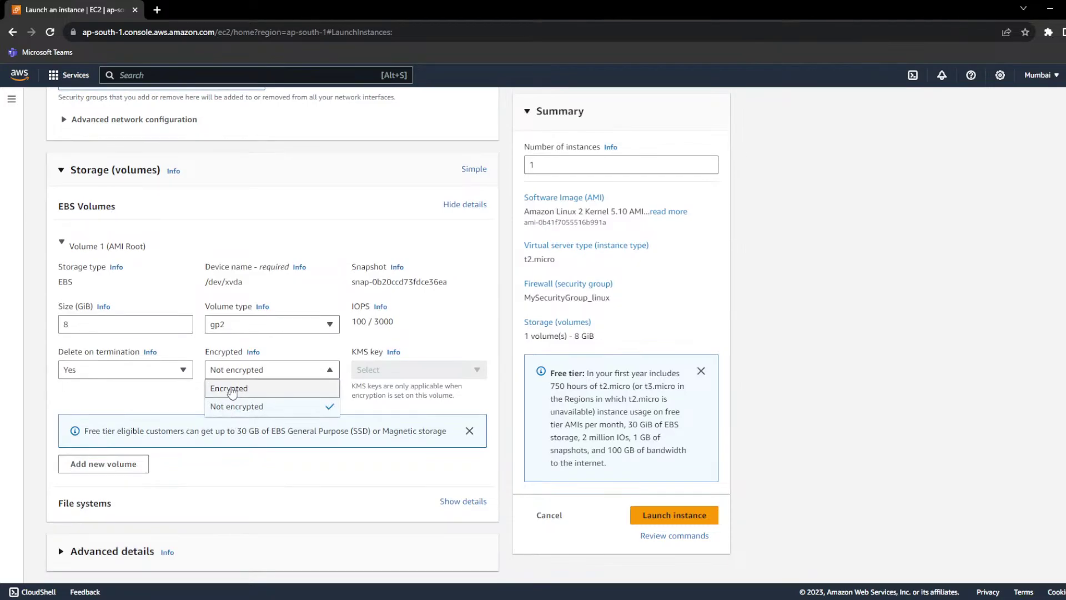
pyautogui.click(111, 397)
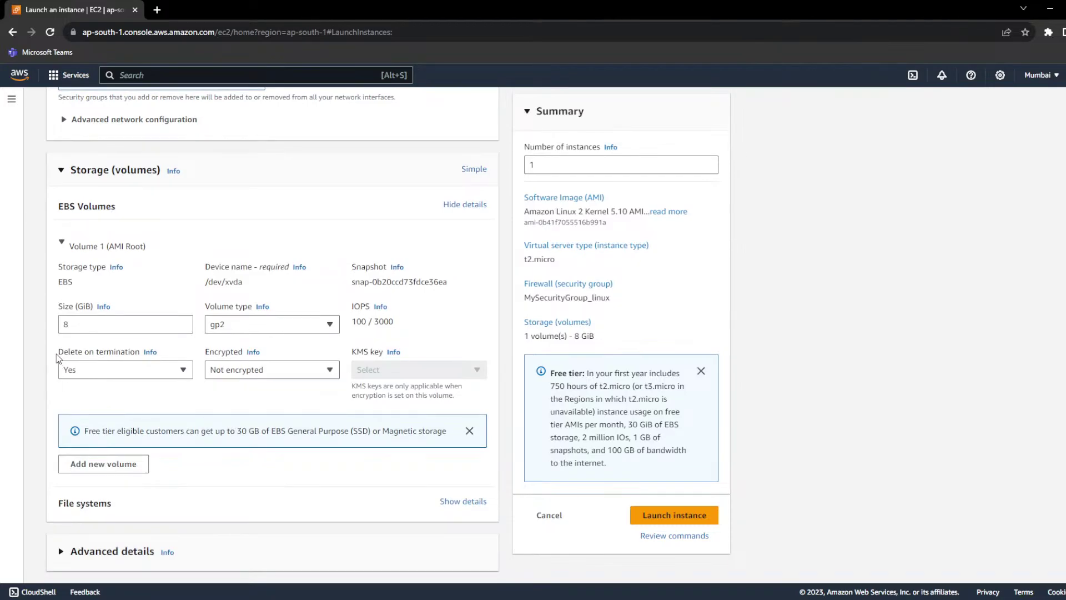
pyautogui.moveTo(58, 352); pyautogui.dragTo(137, 358)
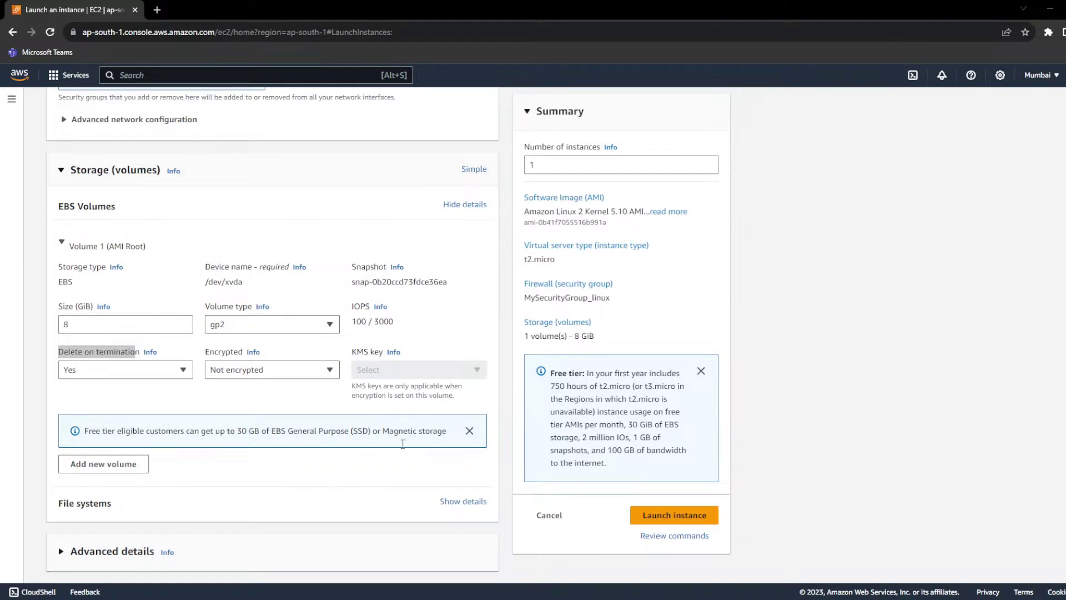
pyautogui.click(208, 410)
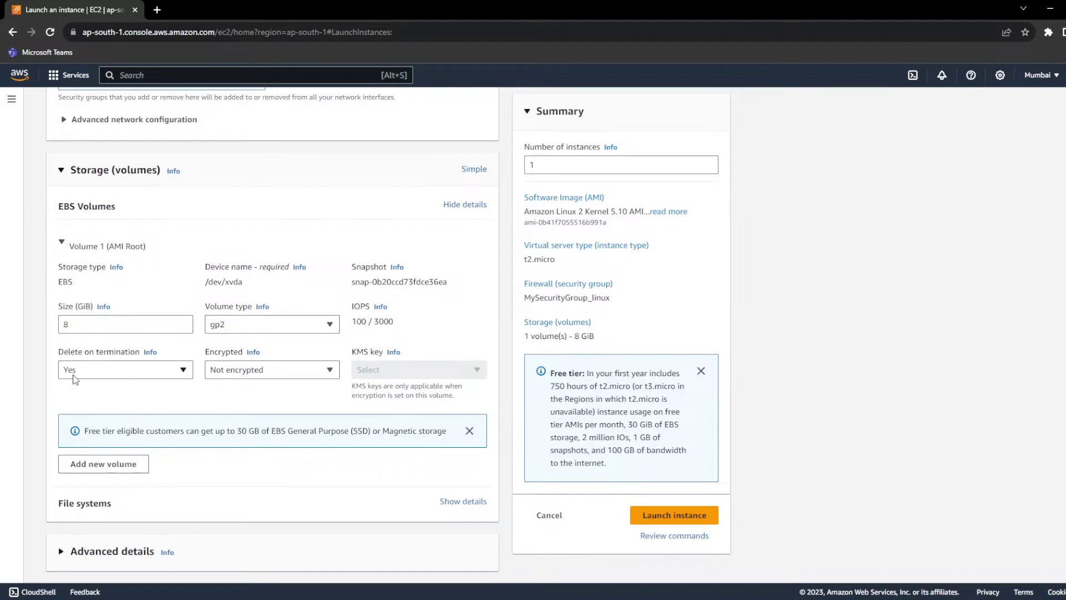
pyautogui.click(115, 375)
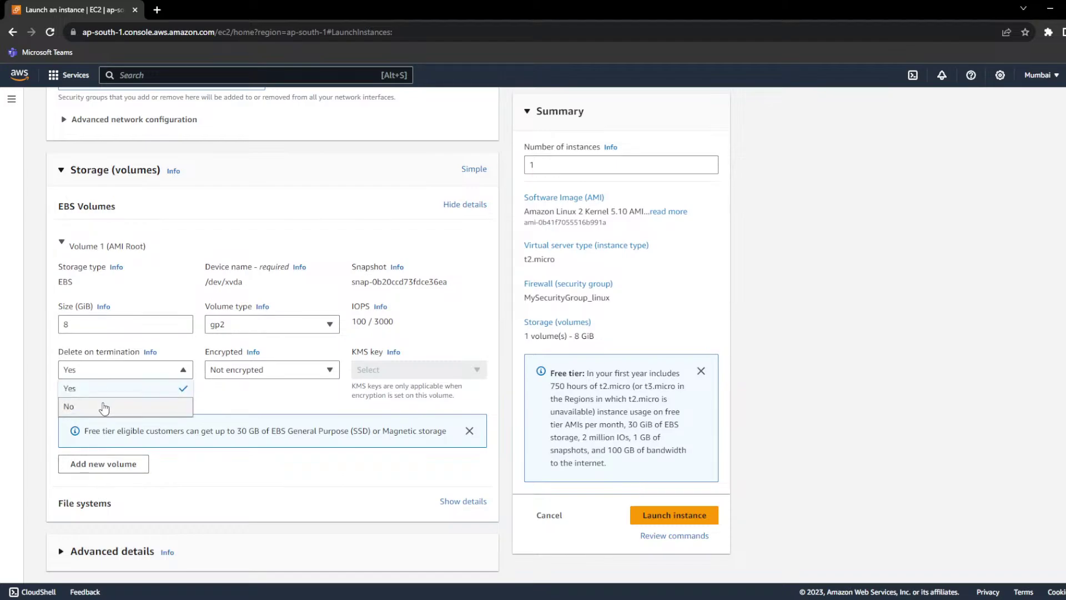
pyautogui.click(203, 482)
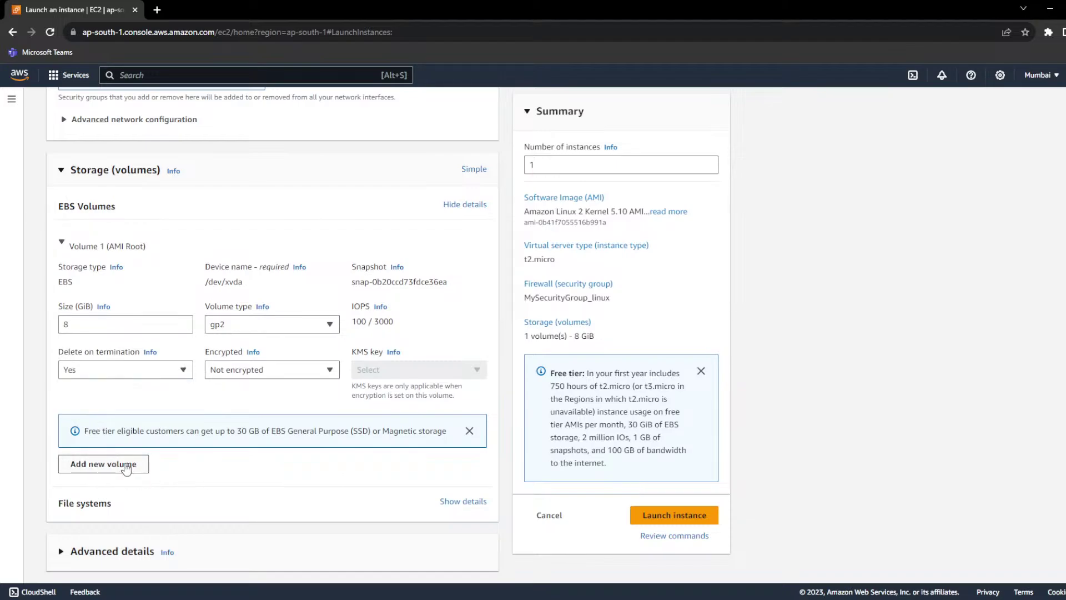
pyautogui.click(265, 375)
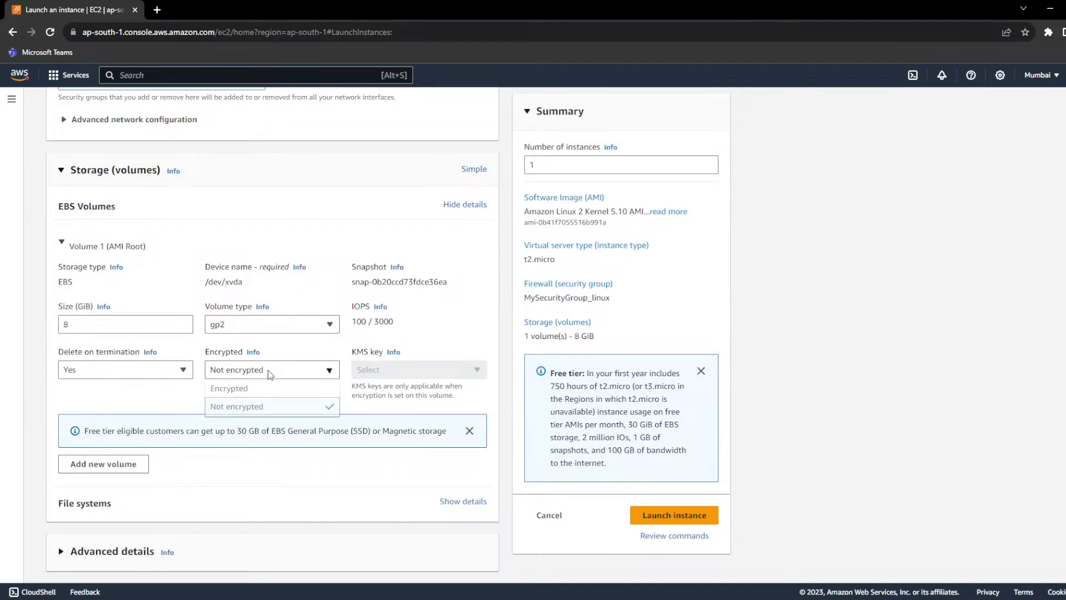
pyautogui.click(62, 243)
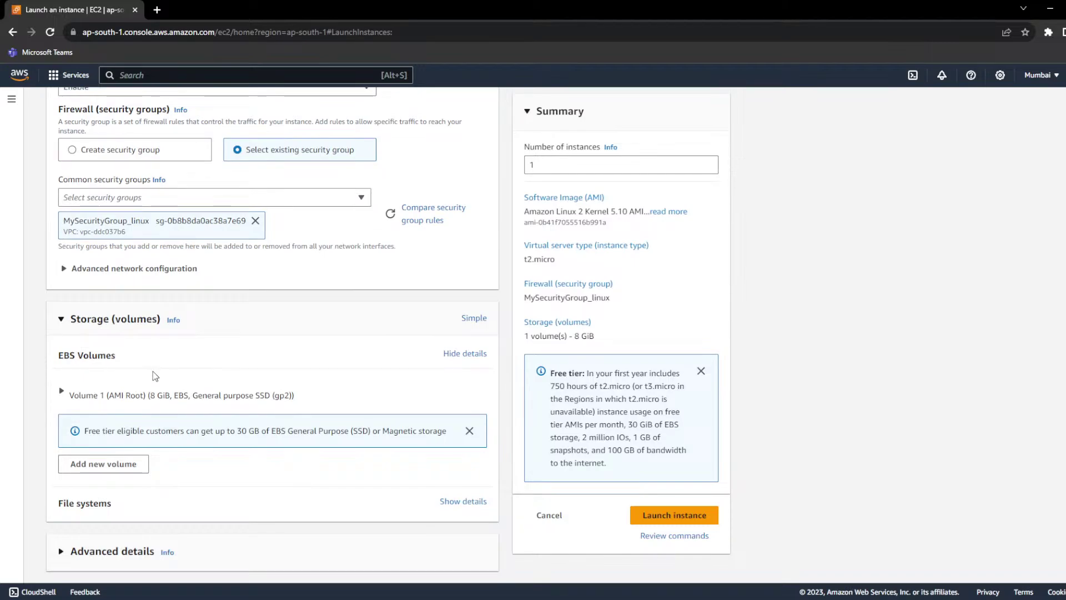
# Step: Expand the advanced details section and try out the Request Spot Instances purchasing option, leaving it unselected
pyautogui.click(81, 564)
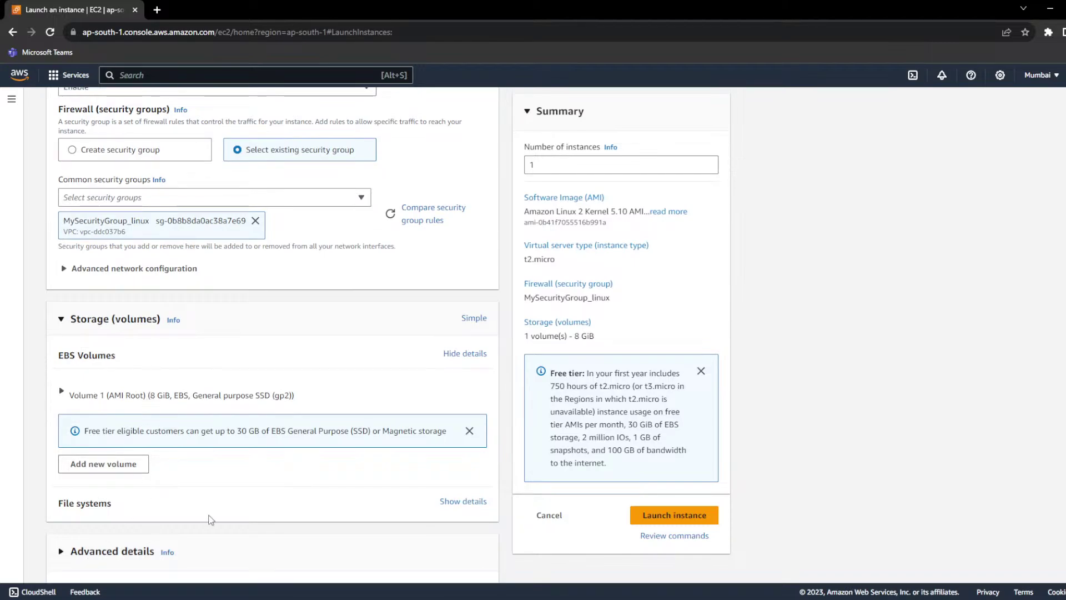
pyautogui.scroll(-3, 333, 471)
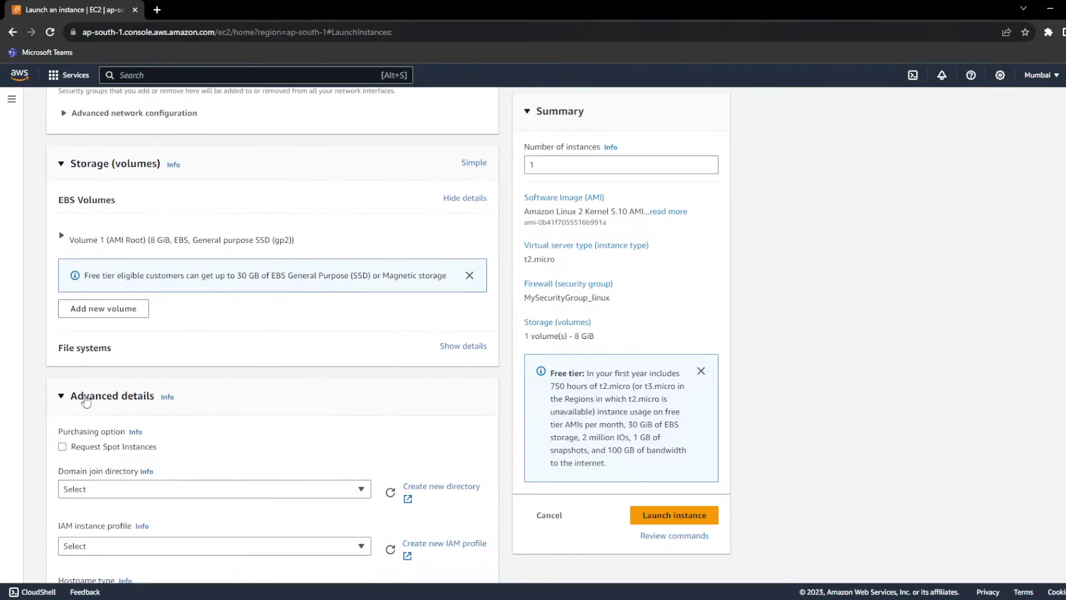
pyautogui.moveTo(67, 396); pyautogui.dragTo(156, 403)
pyautogui.scroll(3, 300, 505)
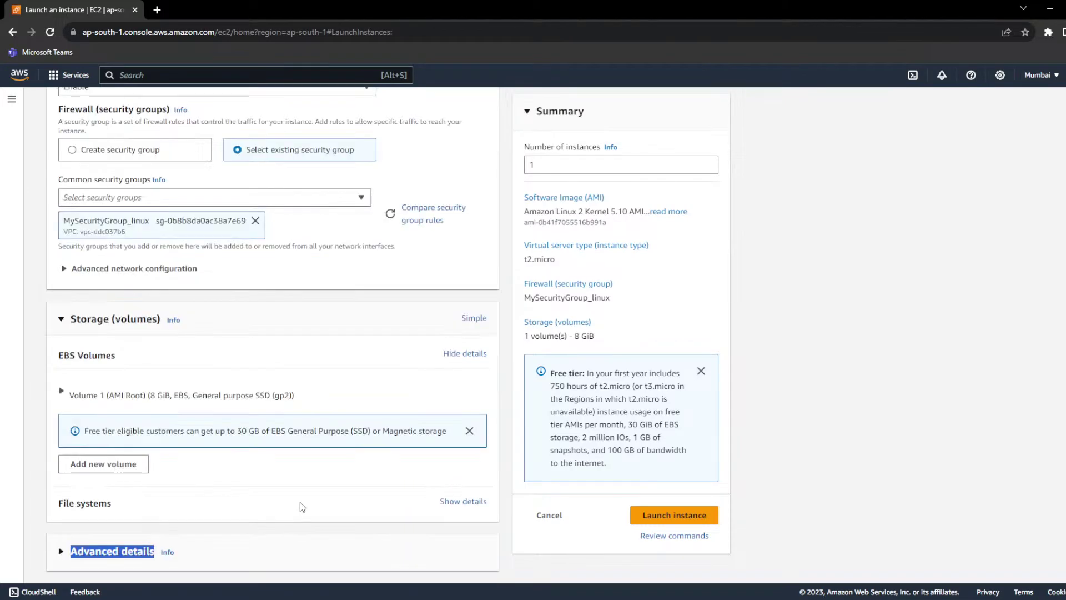
pyautogui.scroll(-3, 268, 411)
pyautogui.click(269, 410)
pyautogui.scroll(-3, 268, 411)
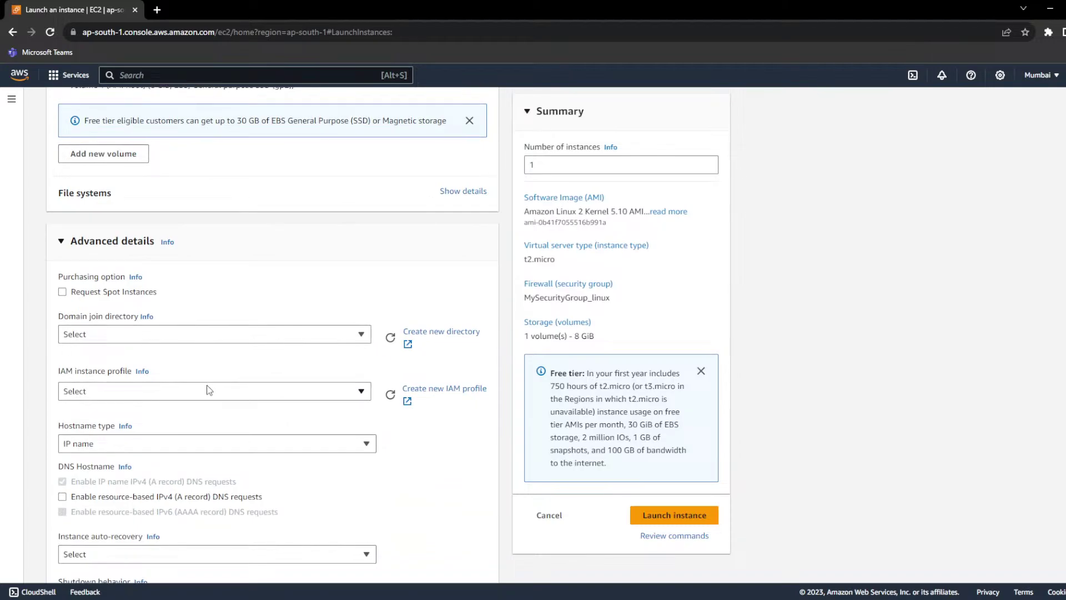
pyautogui.click(112, 294)
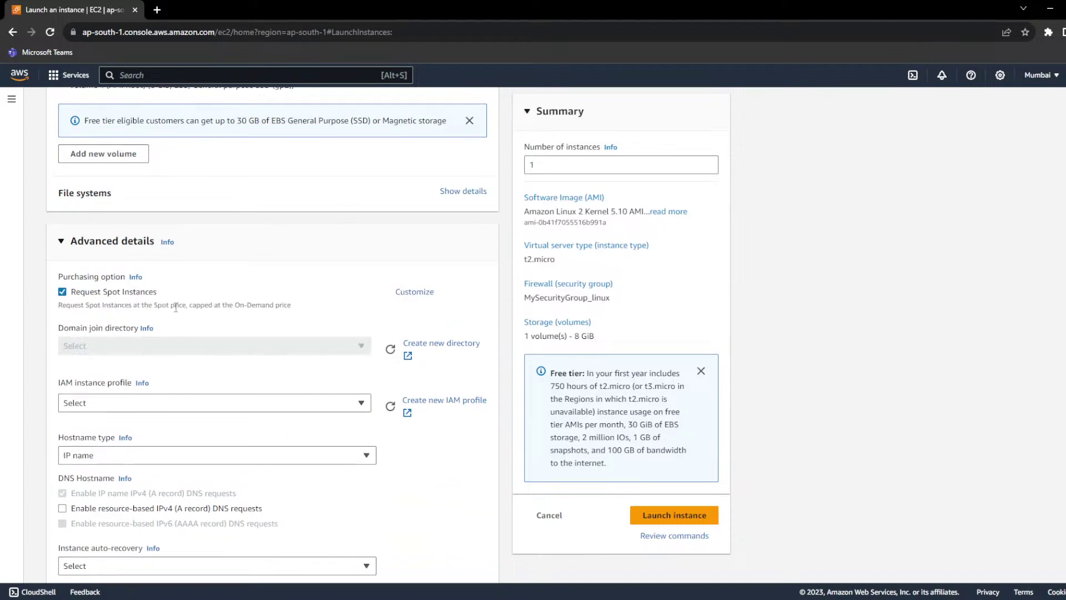
pyautogui.click(117, 294)
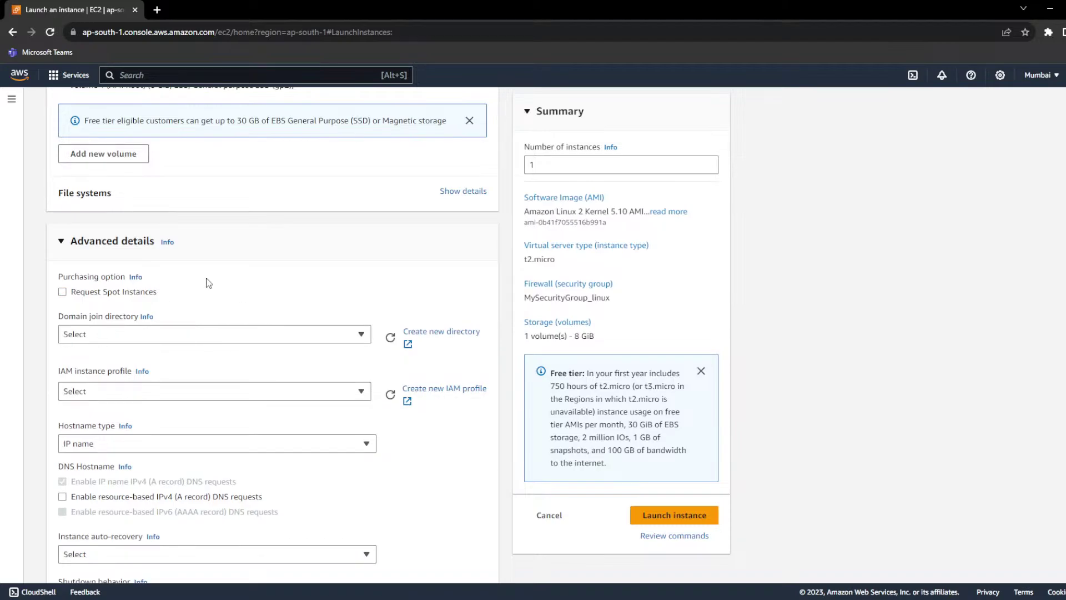
# Step: Open the EC2 Instances page in a separate browser tab and go to its Instance Types list
pyautogui.scroll(15, 168, 298)
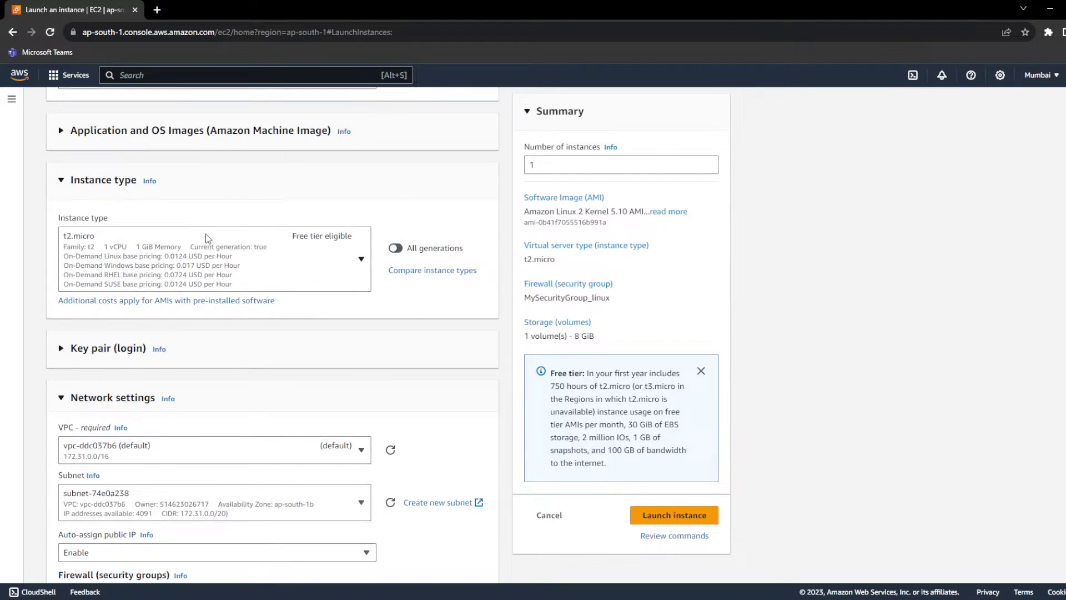
pyautogui.scroll(3, 121, 186)
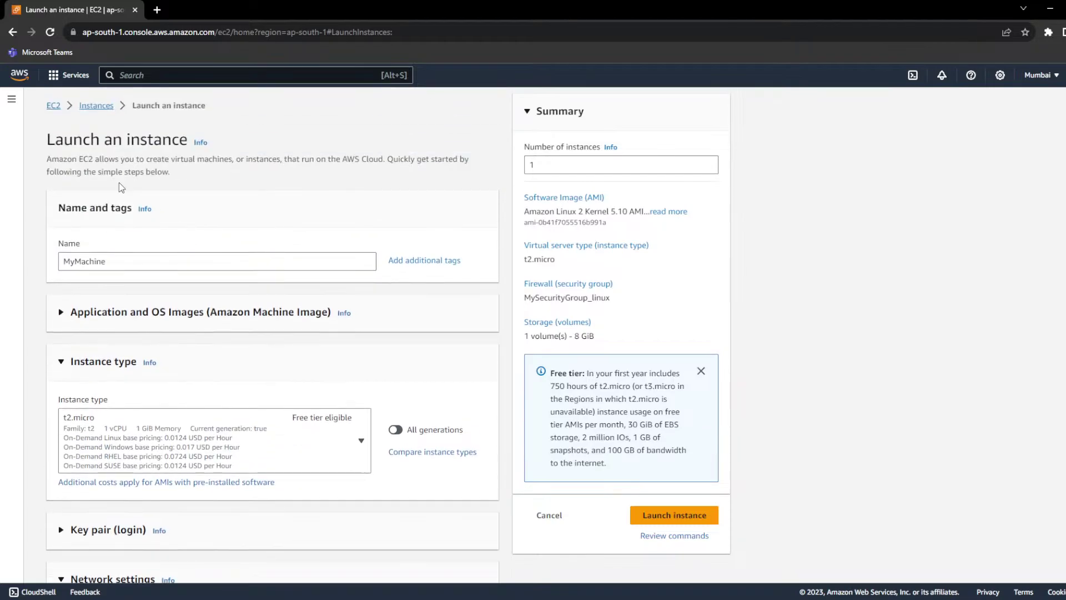
pyautogui.middleClick(96, 106)
pyautogui.click(244, 12)
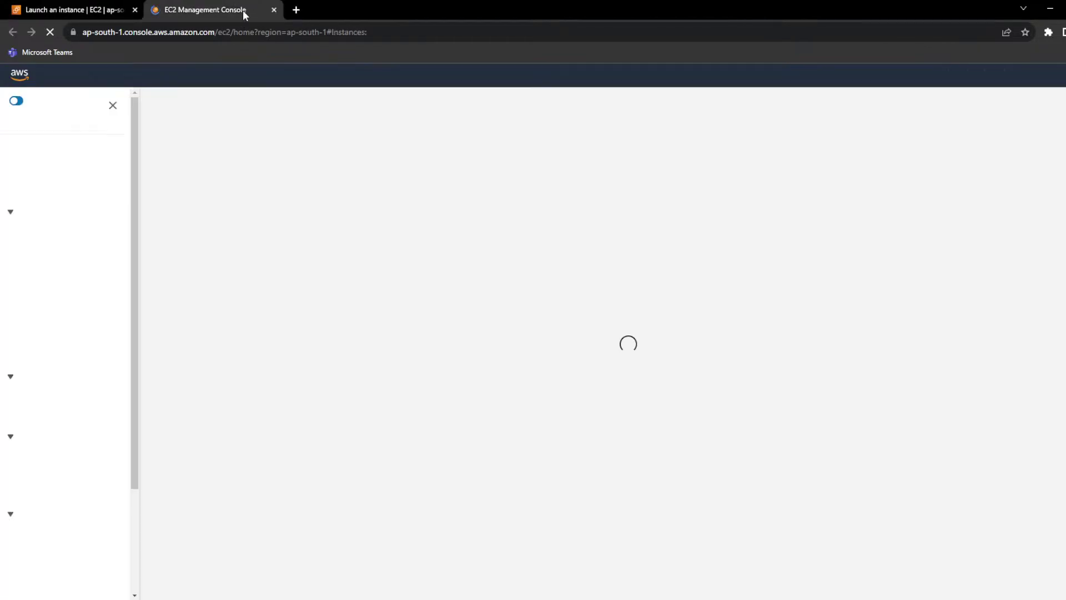
pyautogui.click(49, 236)
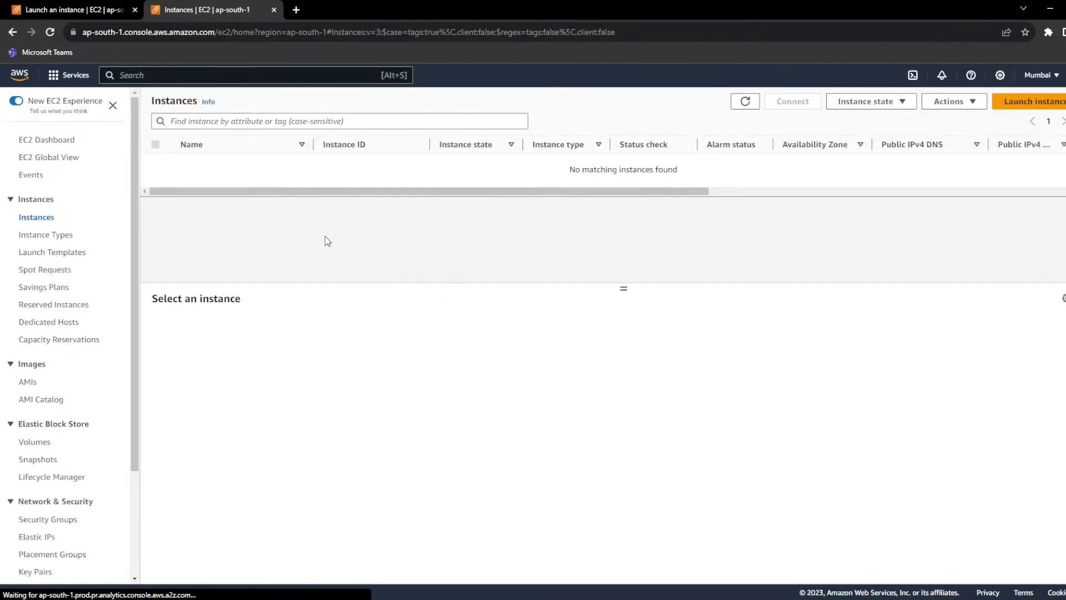
pyautogui.click(48, 235)
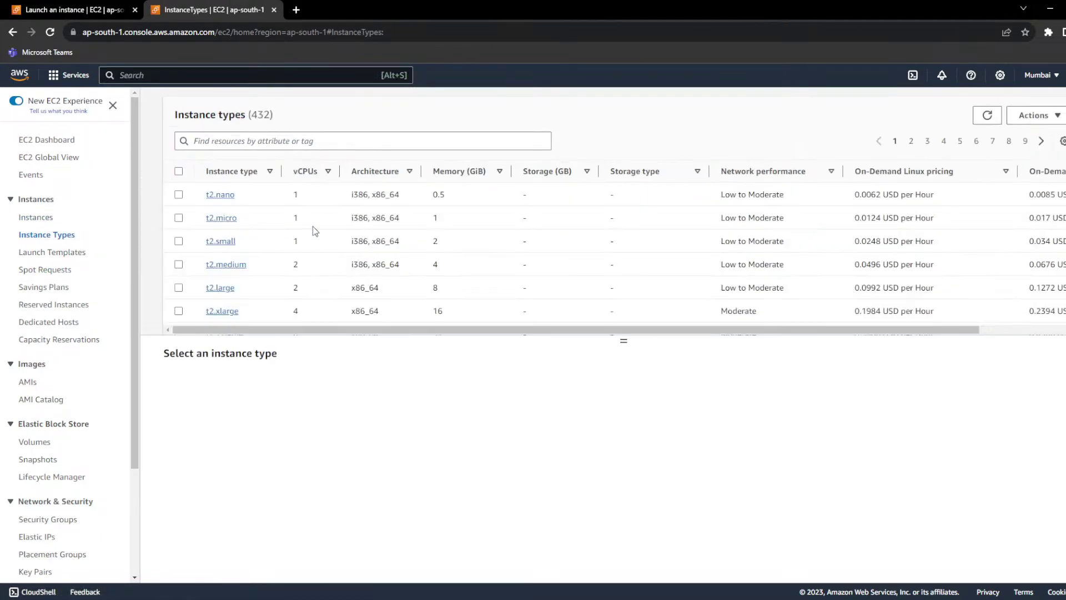
# Step: Copy the t2.micro on-demand Linux price of 0.0124 and return to the purchasing option in the instance launch form
pyautogui.moveTo(880, 219); pyautogui.dragTo(854, 219)
pyautogui.hotkey('ctrl', 'c')
pyautogui.click(69, 6)
pyautogui.scroll(-10, 464, 356)
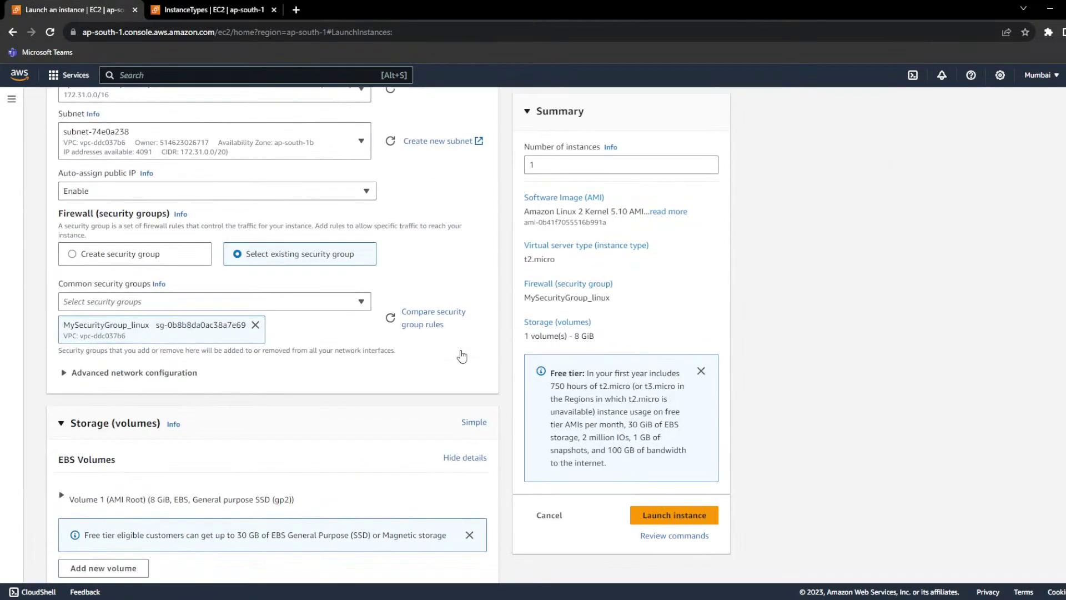
pyautogui.scroll(-20, 462, 356)
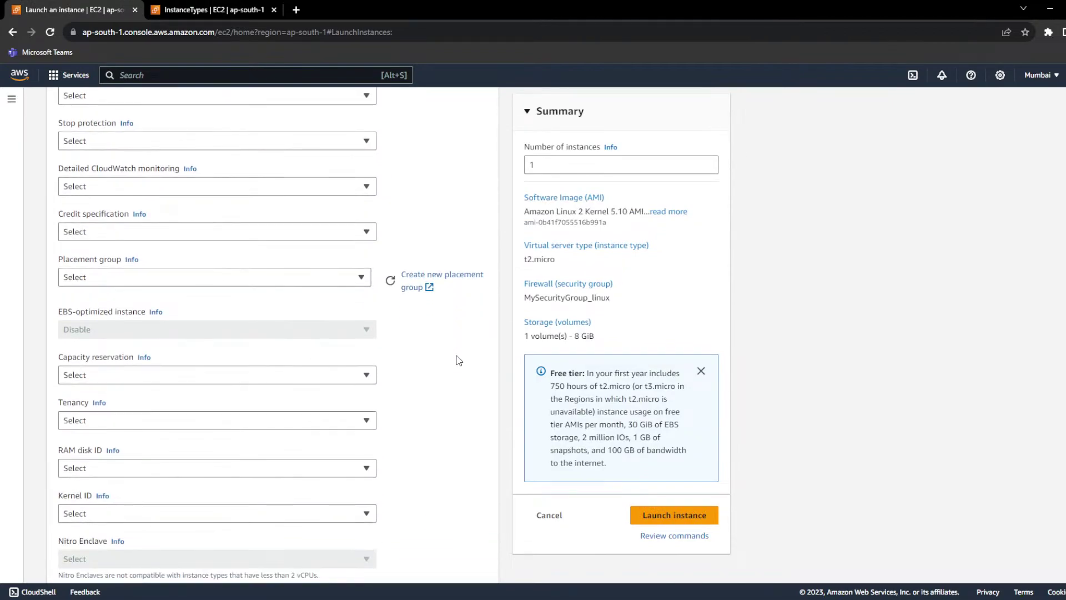
pyautogui.scroll(3, 458, 359)
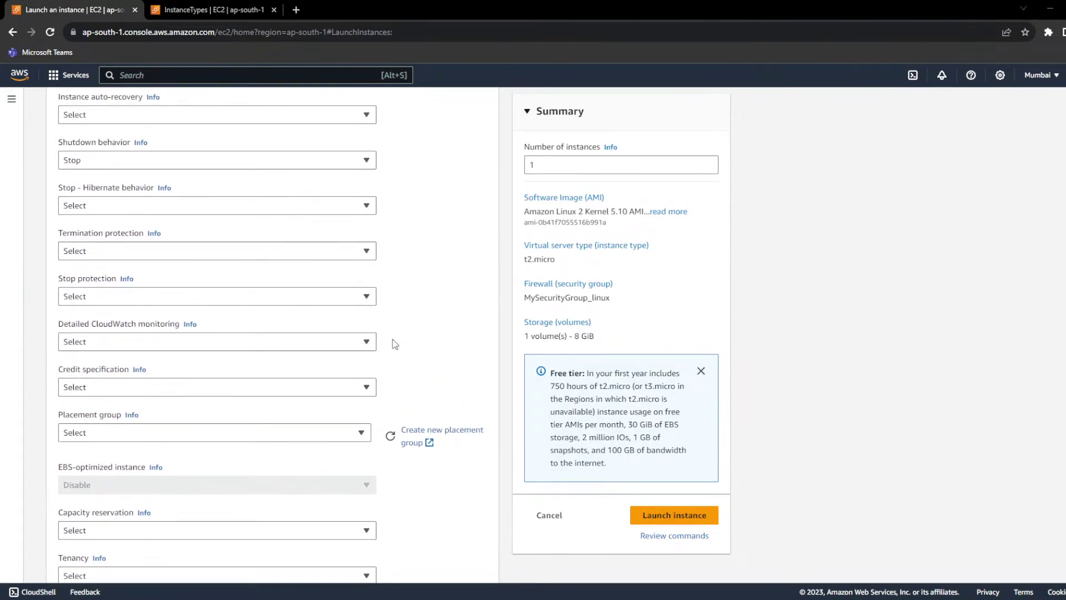
pyautogui.click(201, 8)
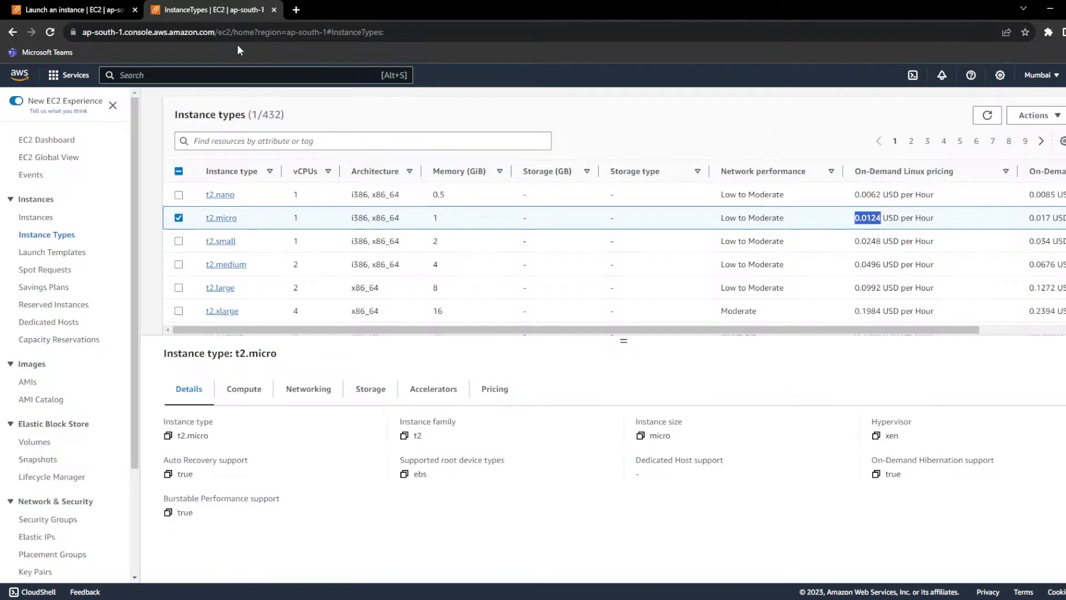
pyautogui.click(107, 9)
pyautogui.scroll(1, 205, 383)
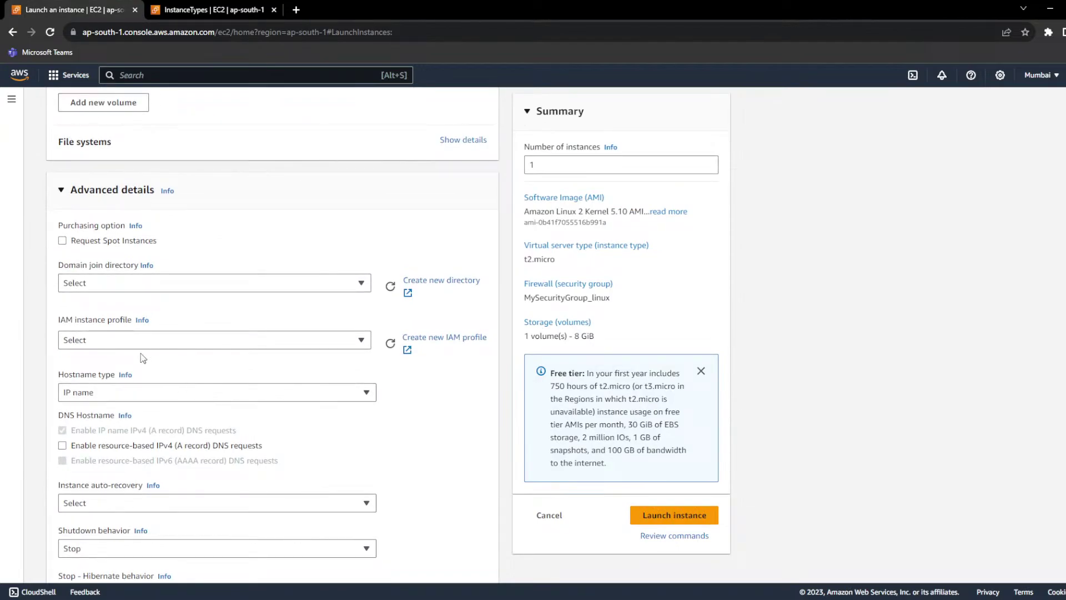
# Step: Request Spot Instances, customize the Spot options, and choose to set a maximum price per instance/hour
pyautogui.click(95, 242)
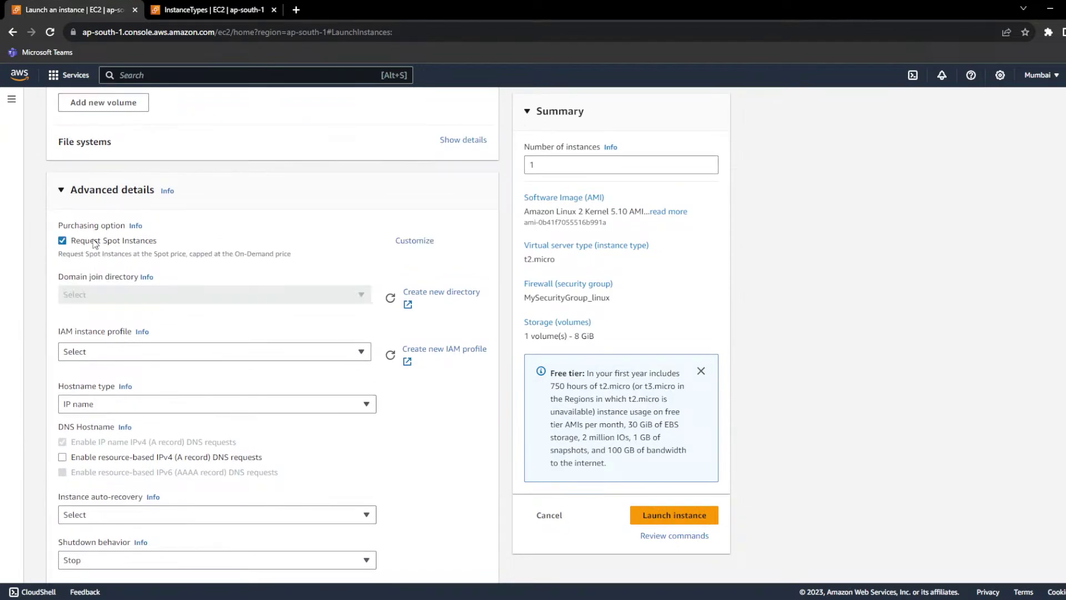
pyautogui.click(423, 244)
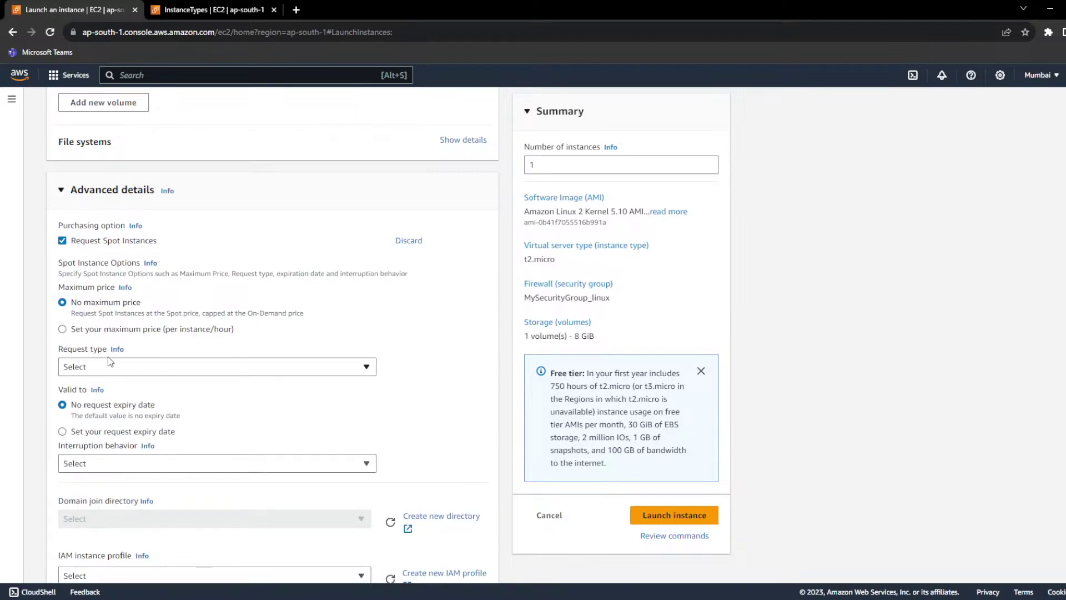
pyautogui.click(101, 331)
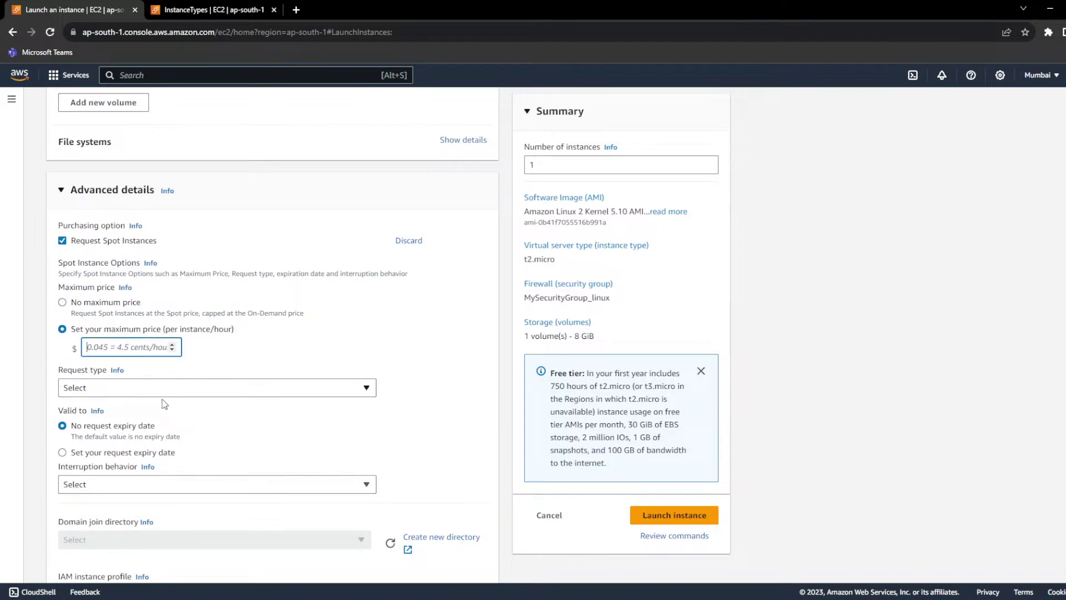
# Step: Paste the copied price of 0.0124 as the Spot maximum price and edit it to 0.004
pyautogui.hotkey('ctrl', 'Tab')
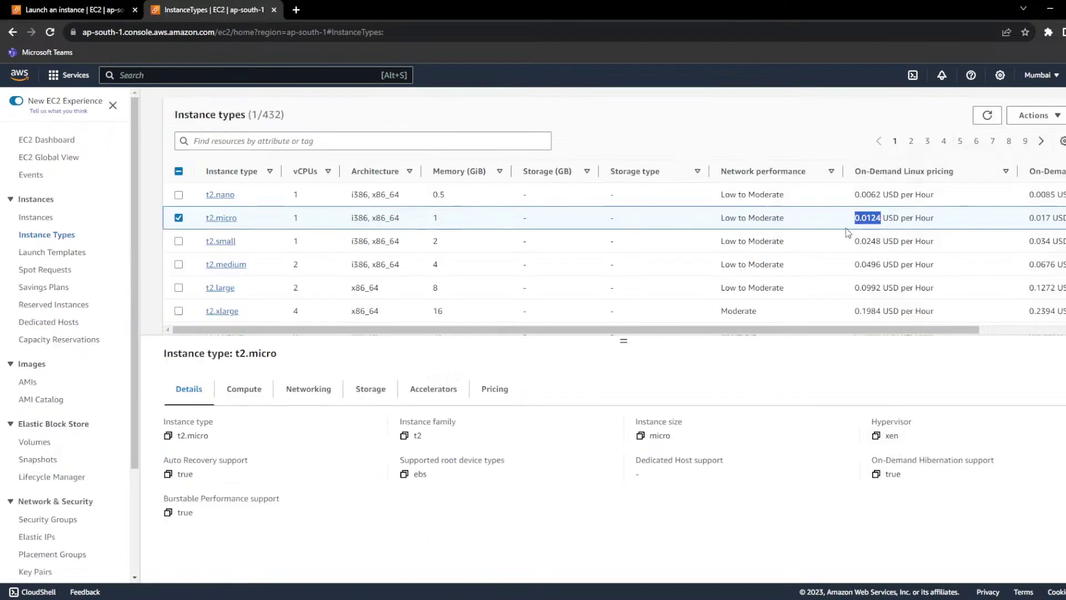
pyautogui.click(71, 7)
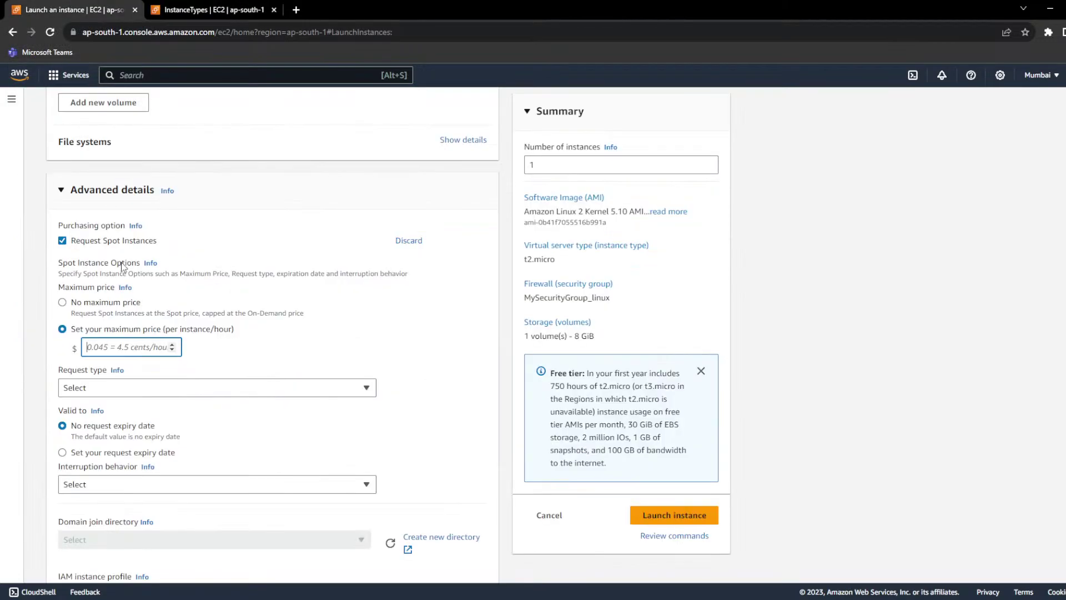
pyautogui.click(120, 390)
pyautogui.click(129, 347)
pyautogui.hotkey('ctrl', 'v')
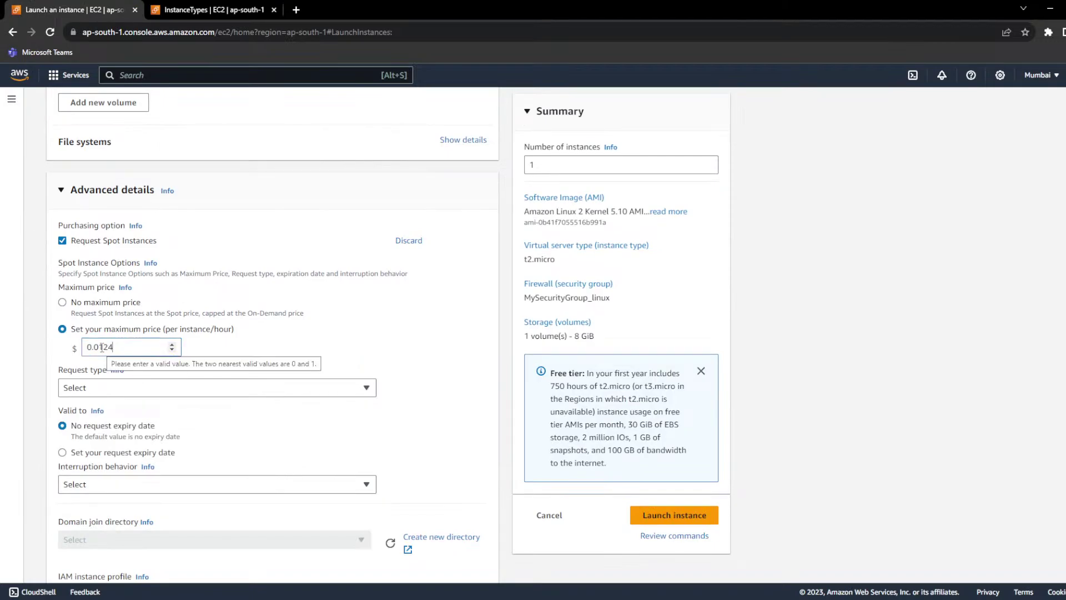
pyautogui.moveTo(98, 347); pyautogui.dragTo(185, 327)
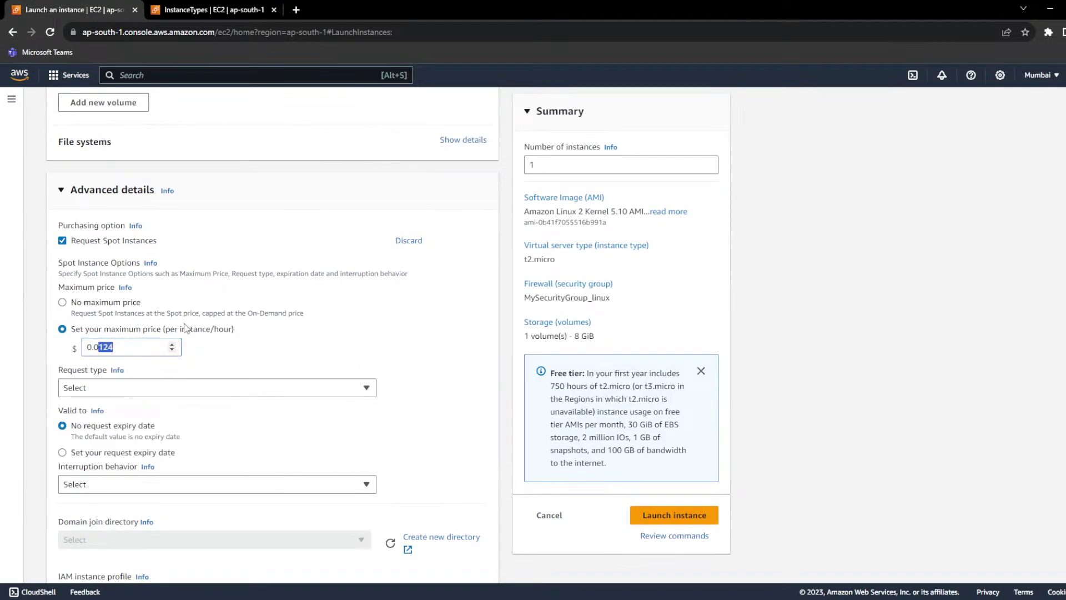
pyautogui.write('04')
# Step: Set the Spot request type to One-time
pyautogui.click(163, 387)
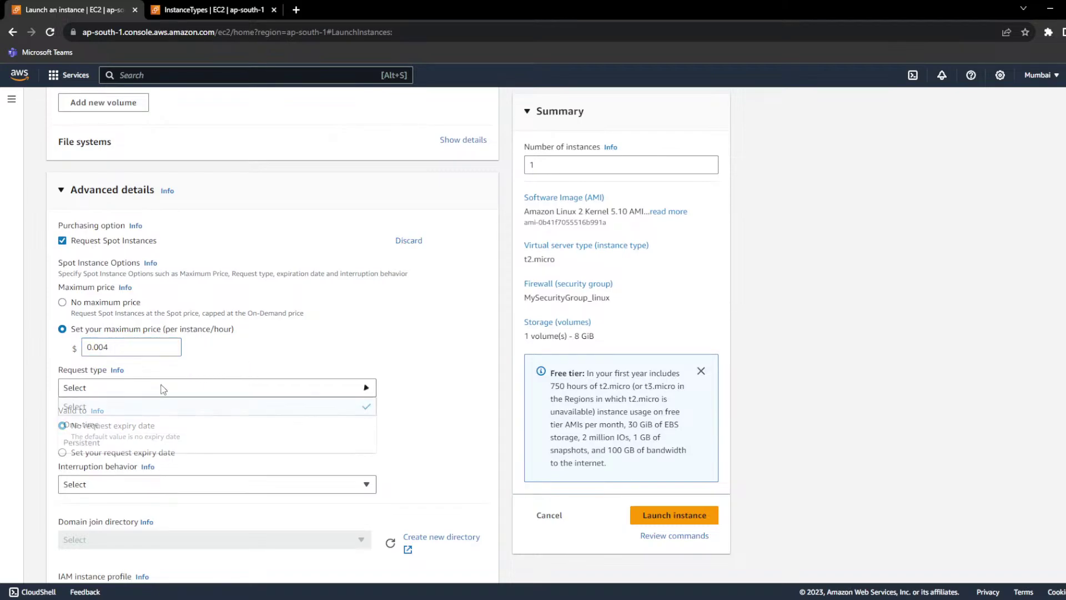
pyautogui.click(163, 387)
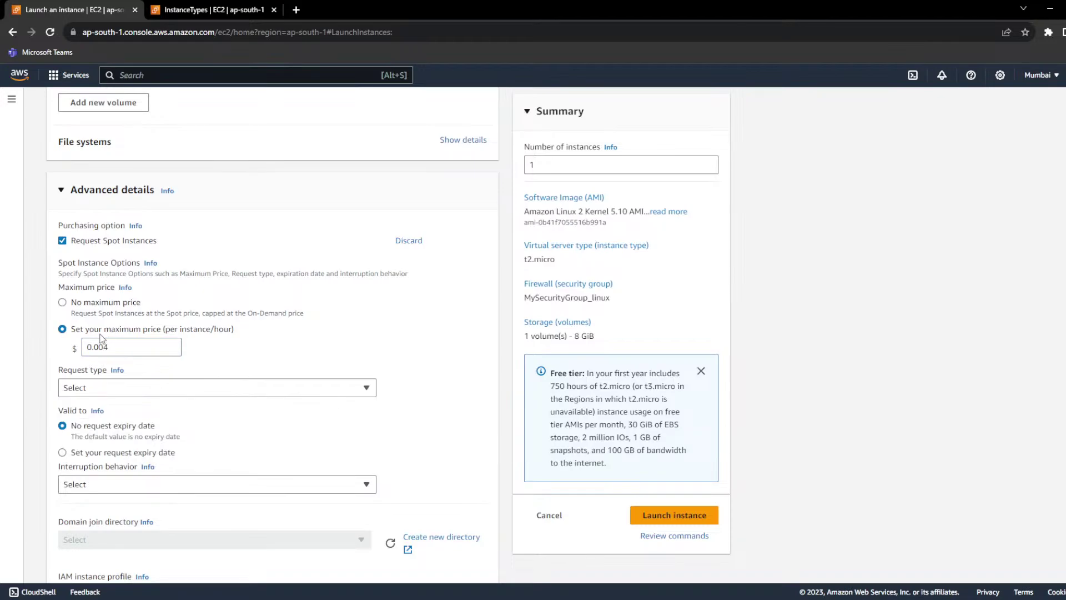
pyautogui.moveTo(100, 333); pyautogui.dragTo(247, 336)
pyautogui.click(258, 370)
pyautogui.click(260, 395)
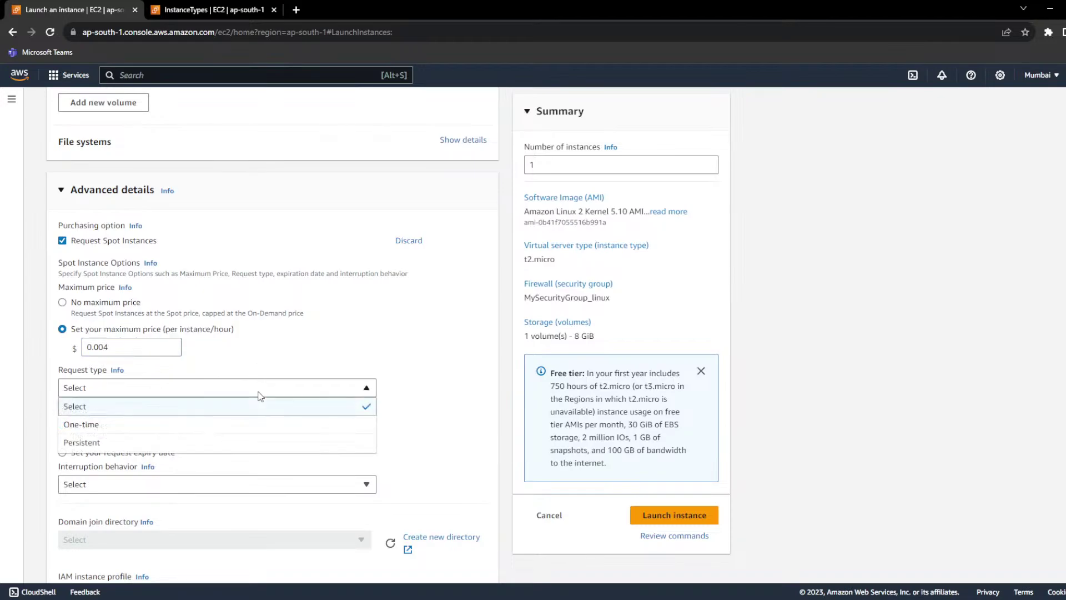
pyautogui.click(211, 425)
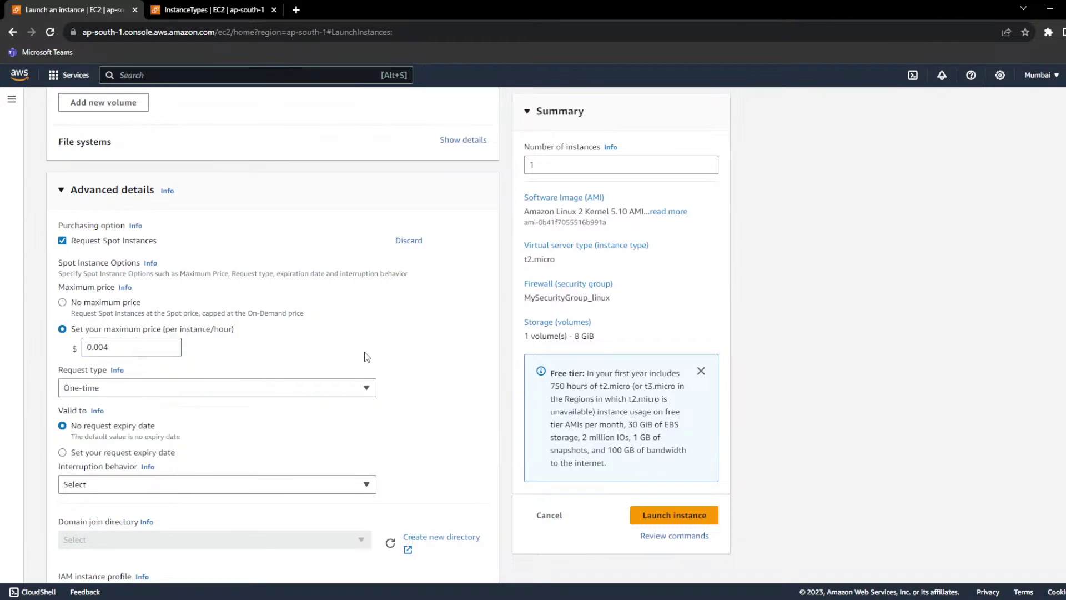
pyautogui.scroll(-1, 364, 357)
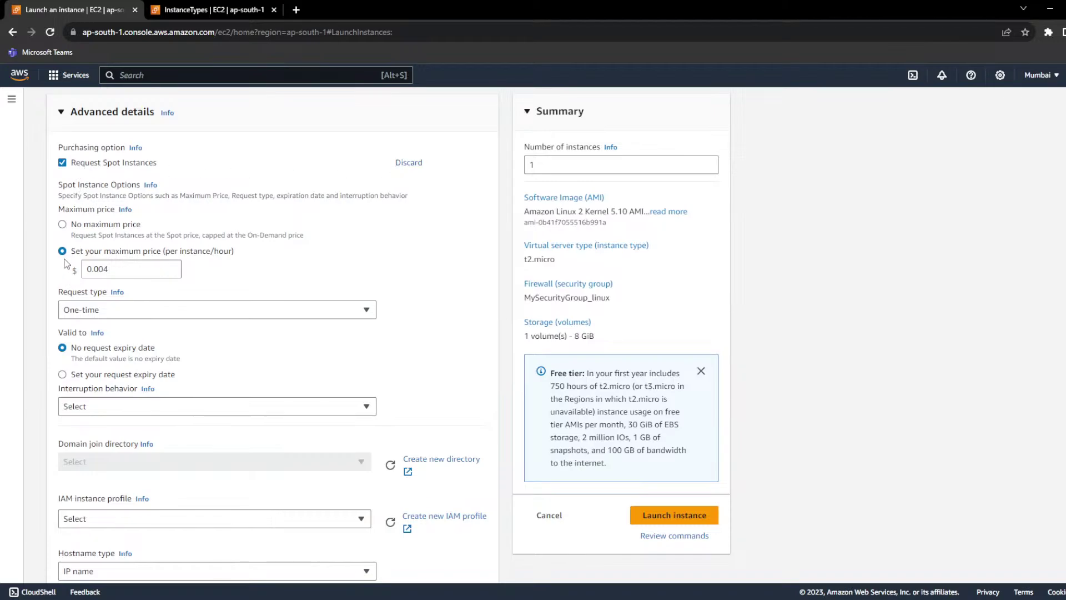
pyautogui.moveTo(70, 254); pyautogui.dragTo(238, 259)
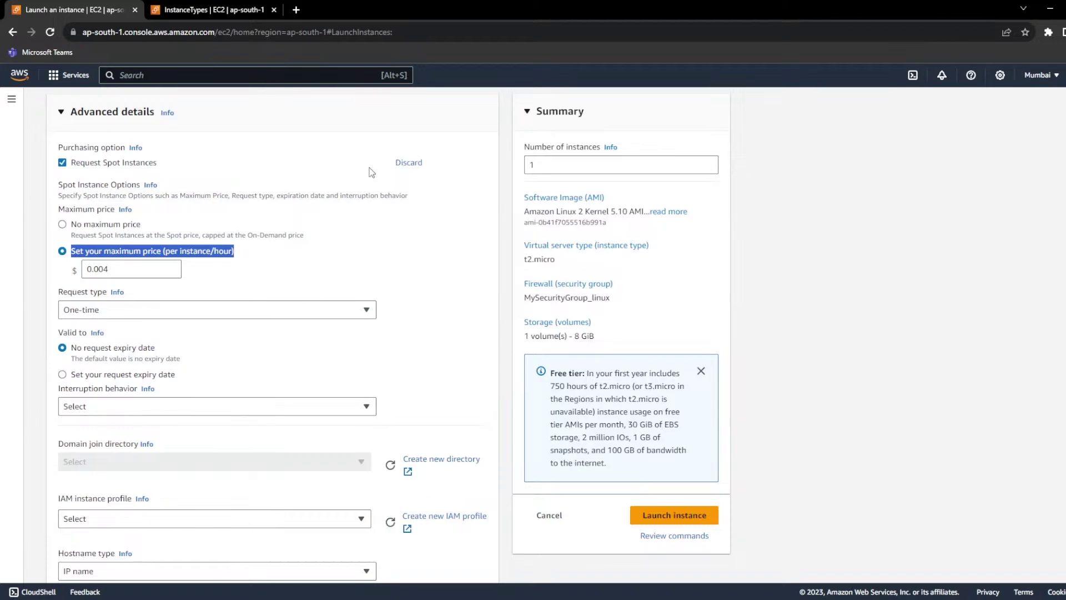
# Step: Review the IAM instance profile setting and its choices in the advanced details without selecting a profile
pyautogui.scroll(-2, 325, 336)
pyautogui.scroll(-3, 325, 344)
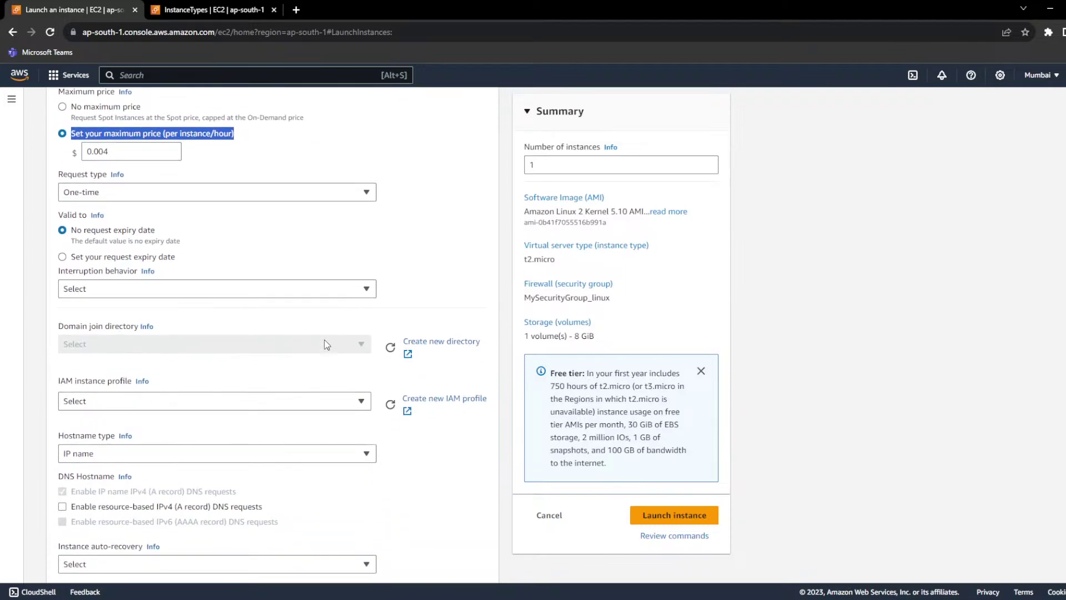
pyautogui.scroll(-2, 325, 343)
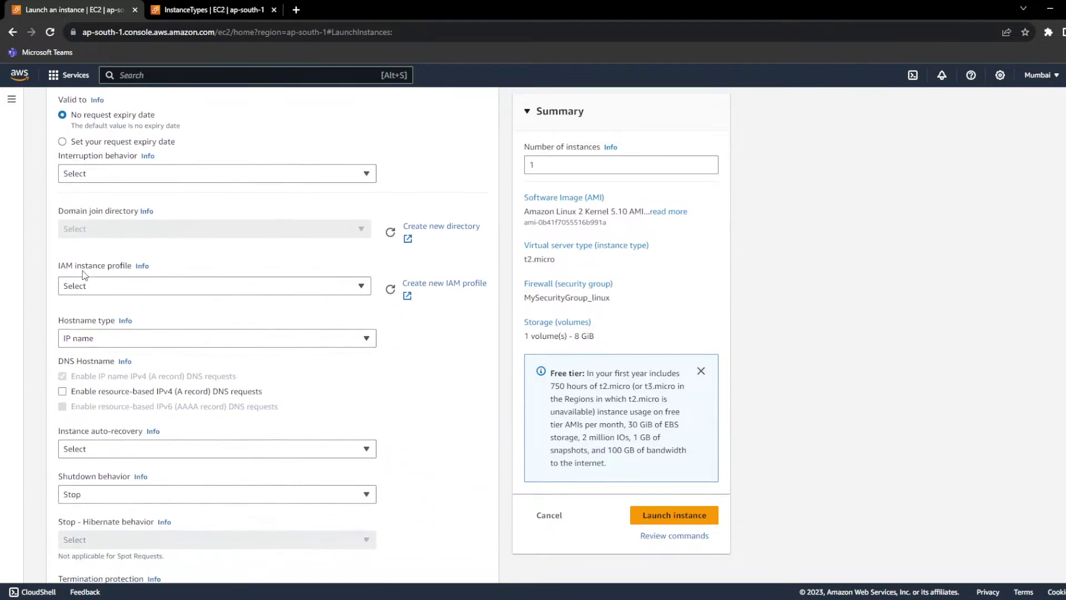
pyautogui.moveTo(51, 267); pyautogui.dragTo(138, 295)
pyautogui.click(139, 295)
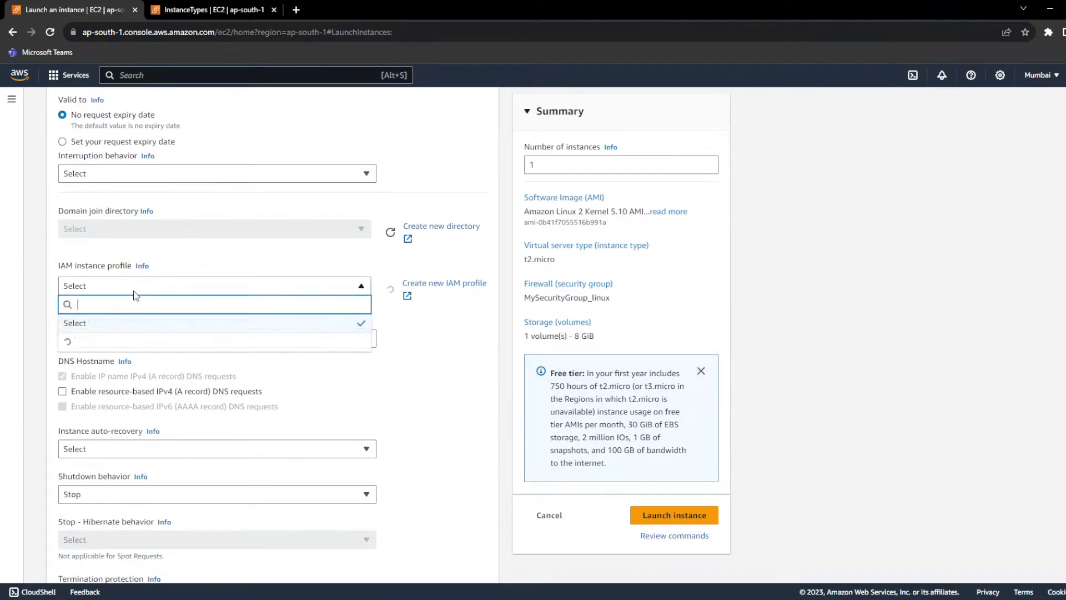
pyautogui.click(83, 268)
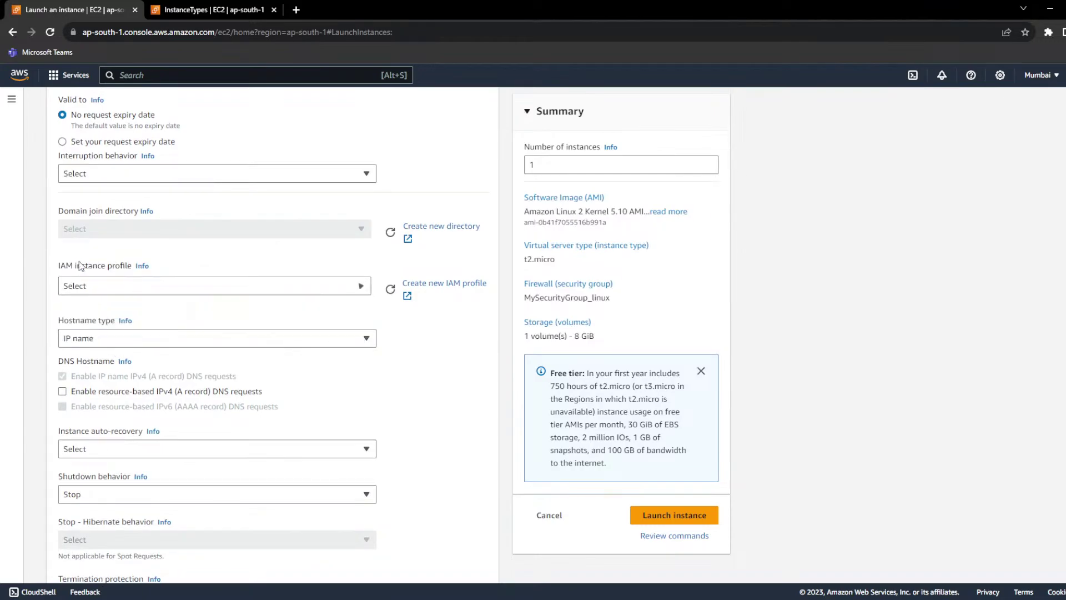
pyautogui.tripleClick(79, 266)
pyautogui.click(79, 266)
pyautogui.moveTo(62, 268); pyautogui.dragTo(133, 264)
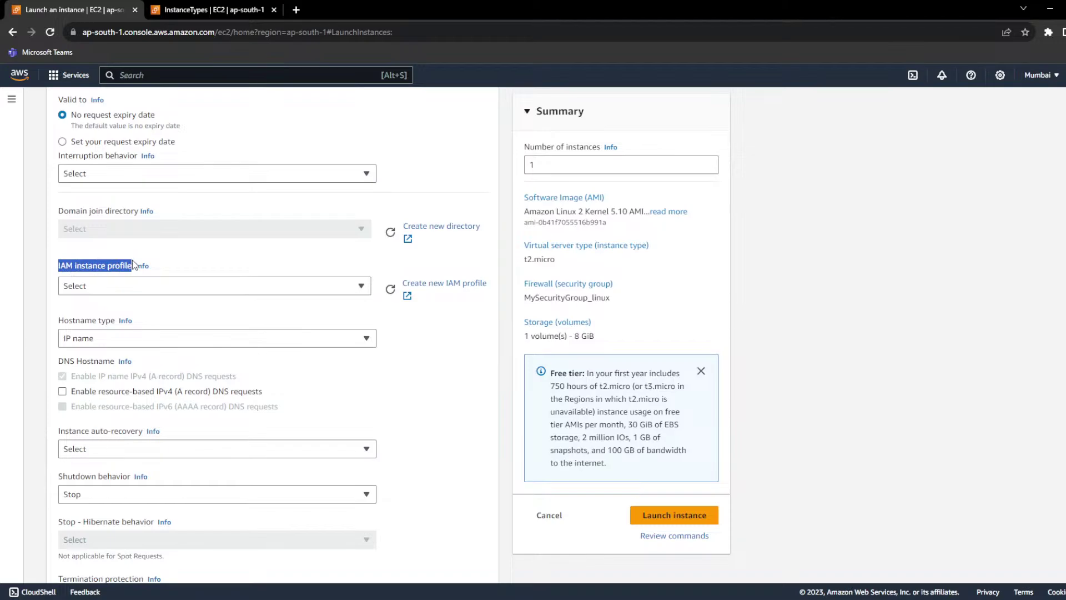
pyautogui.scroll(-1, 136, 307)
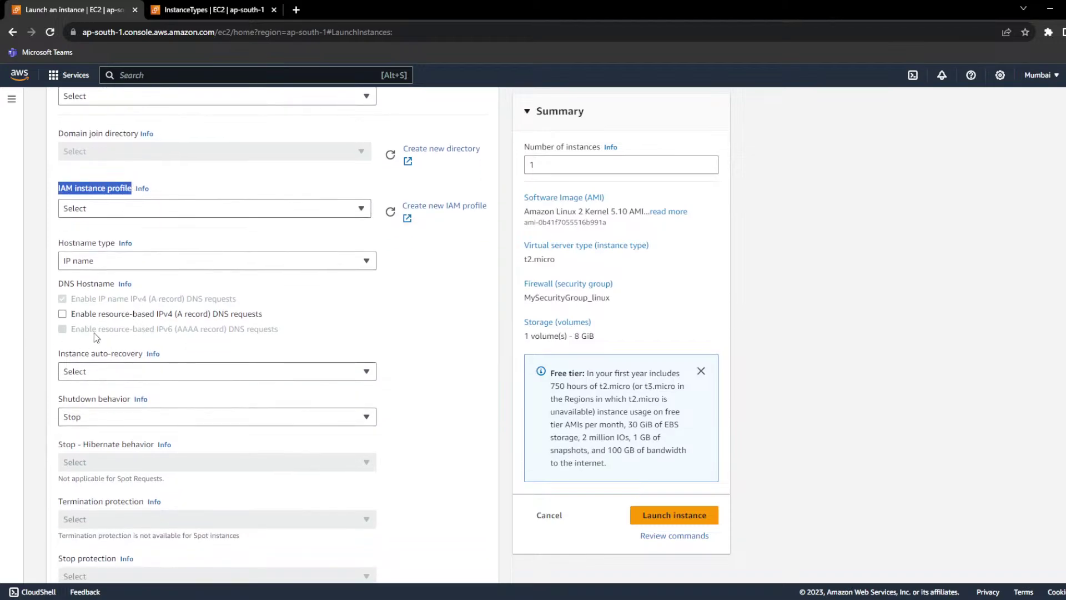
# Step: Review the Shutdown behavior choices in the advanced details without changing the selection
pyautogui.scroll(-1, 149, 373)
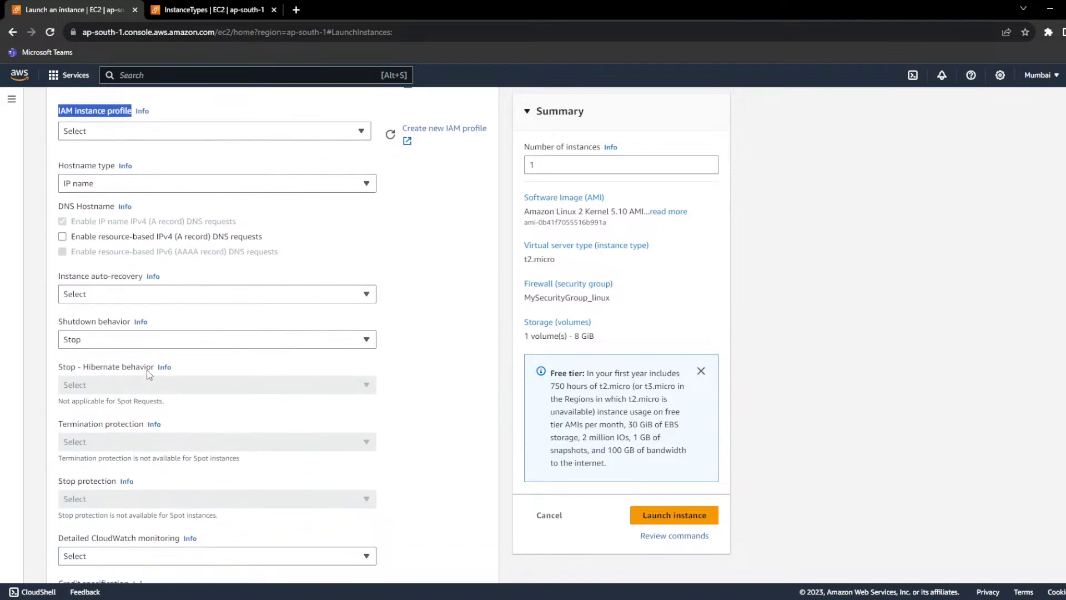
pyautogui.click(216, 344)
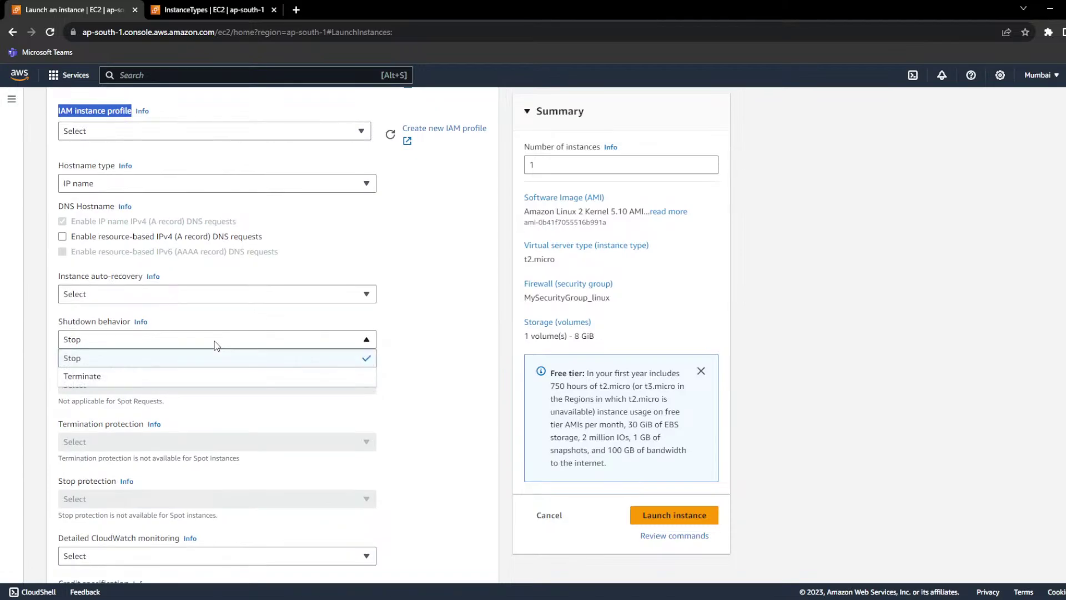
pyautogui.click(89, 322)
pyautogui.click(102, 340)
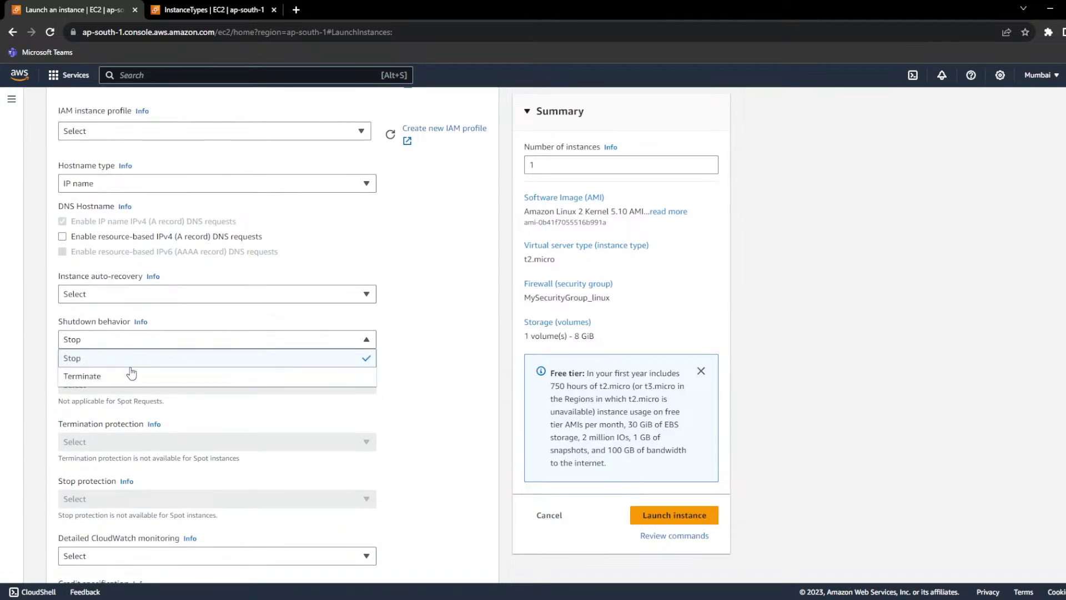
pyautogui.click(397, 358)
# Step: Review the stop and termination protection settings and the Detailed CloudWatch monitoring choices without selecting an option
pyautogui.scroll(-1, 409, 357)
pyautogui.scroll(-1, 409, 357)
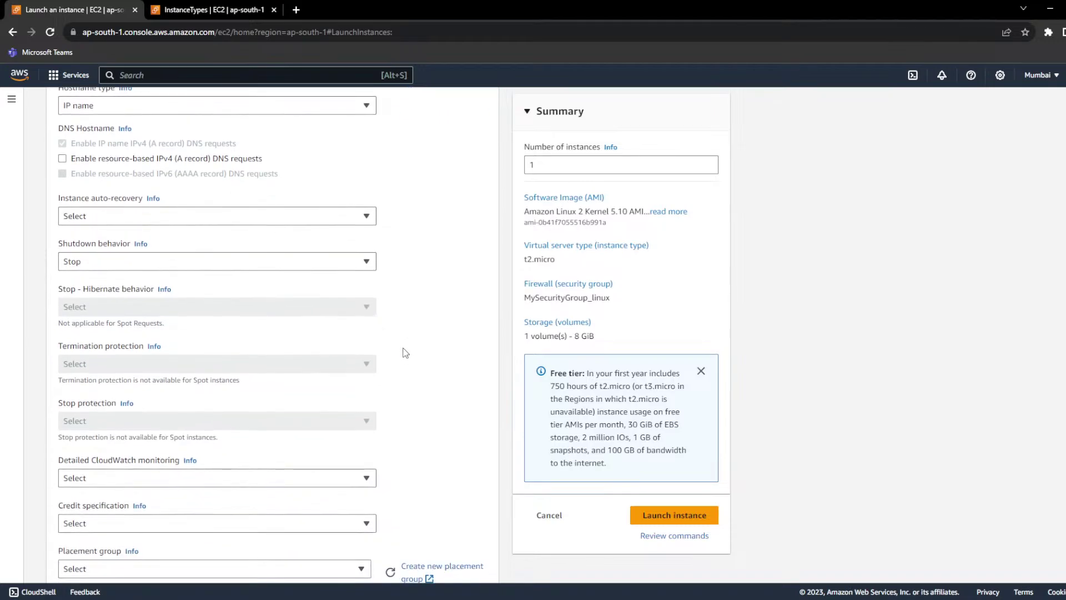
pyautogui.scroll(-1, 141, 347)
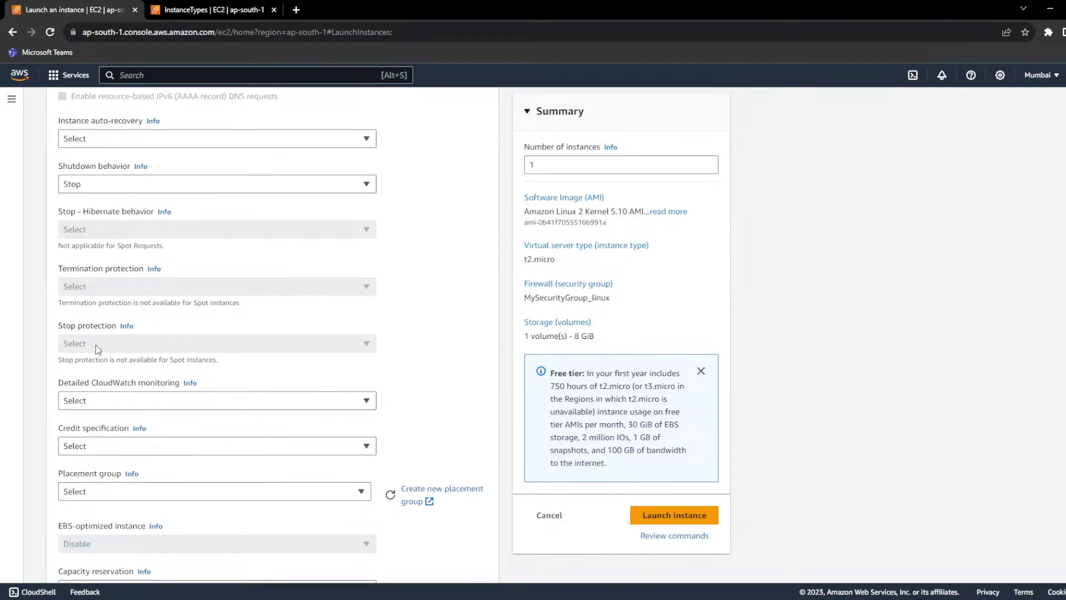
pyautogui.moveTo(96, 384); pyautogui.dragTo(177, 386)
pyautogui.click(136, 379)
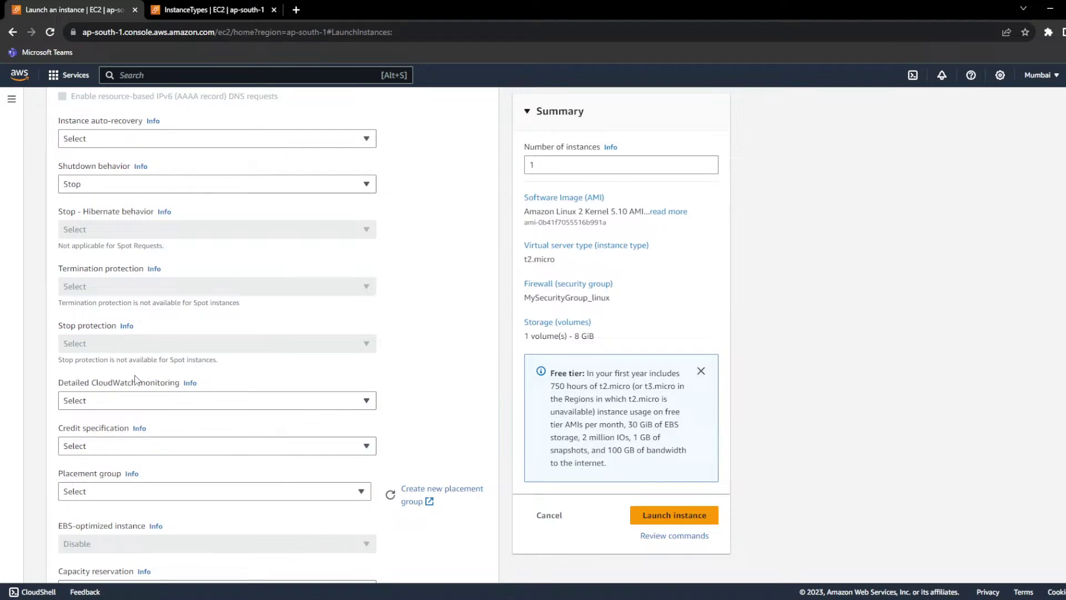
pyautogui.click(129, 405)
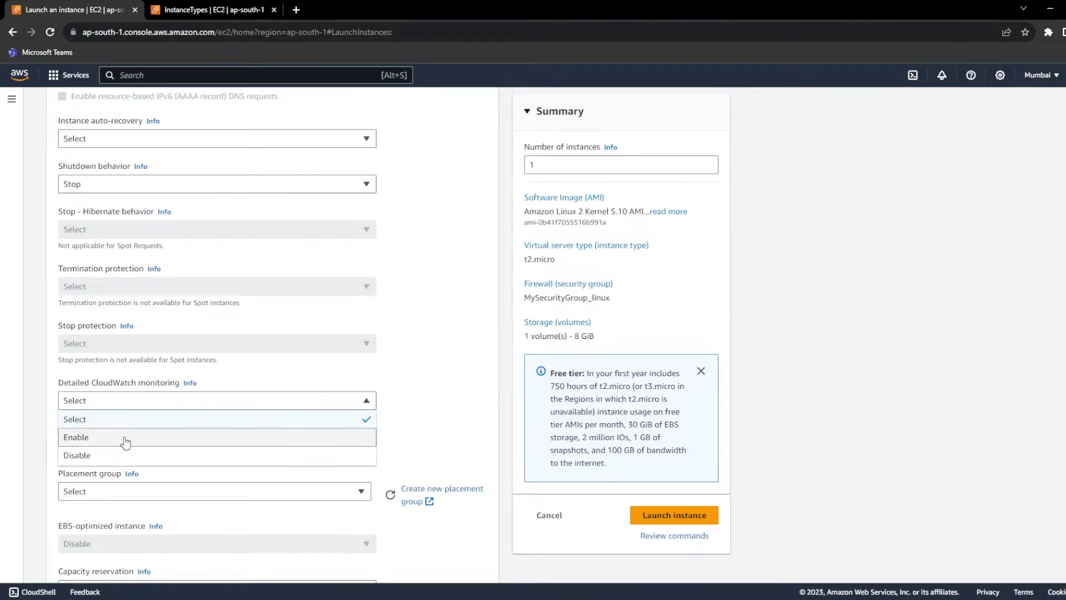
pyautogui.click(129, 384)
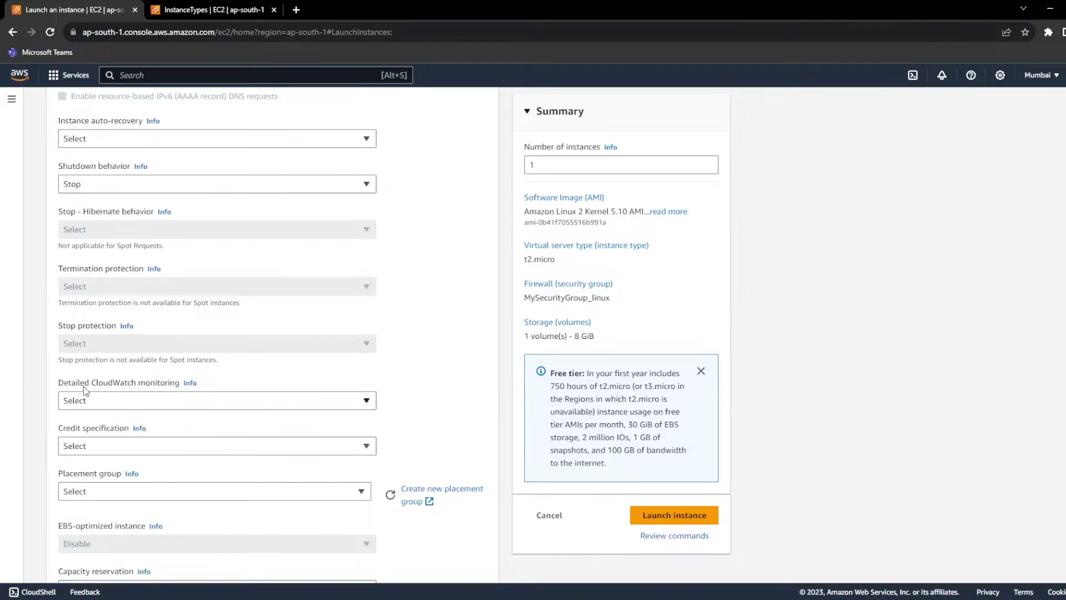
# Step: Look through the remaining advanced details, from placement group and capacity reservation to the metadata and user data settings
pyautogui.scroll(-4, 174, 390)
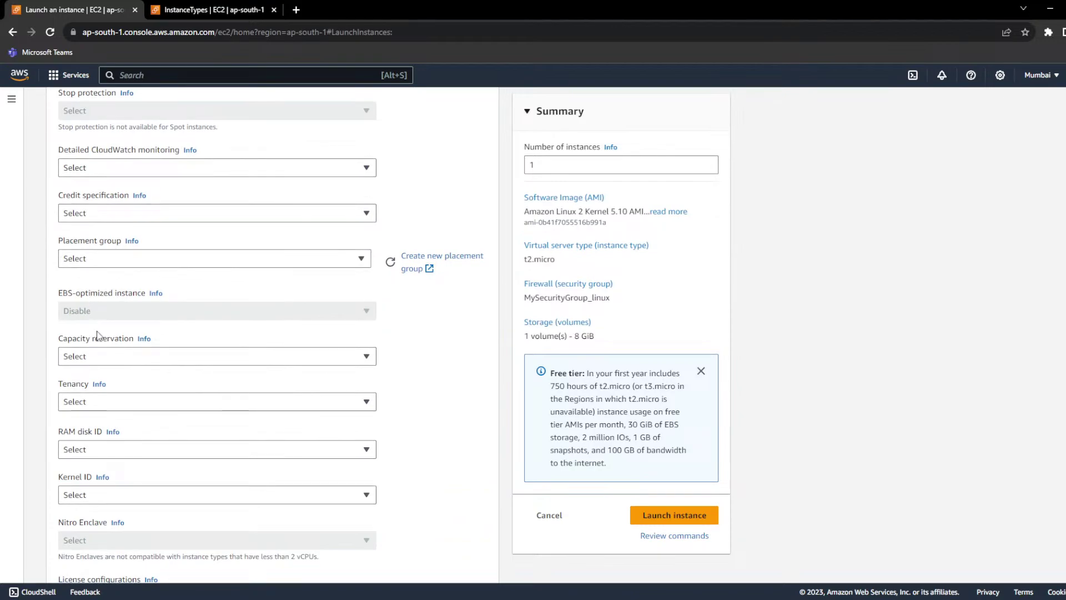
pyautogui.scroll(-3, 102, 403)
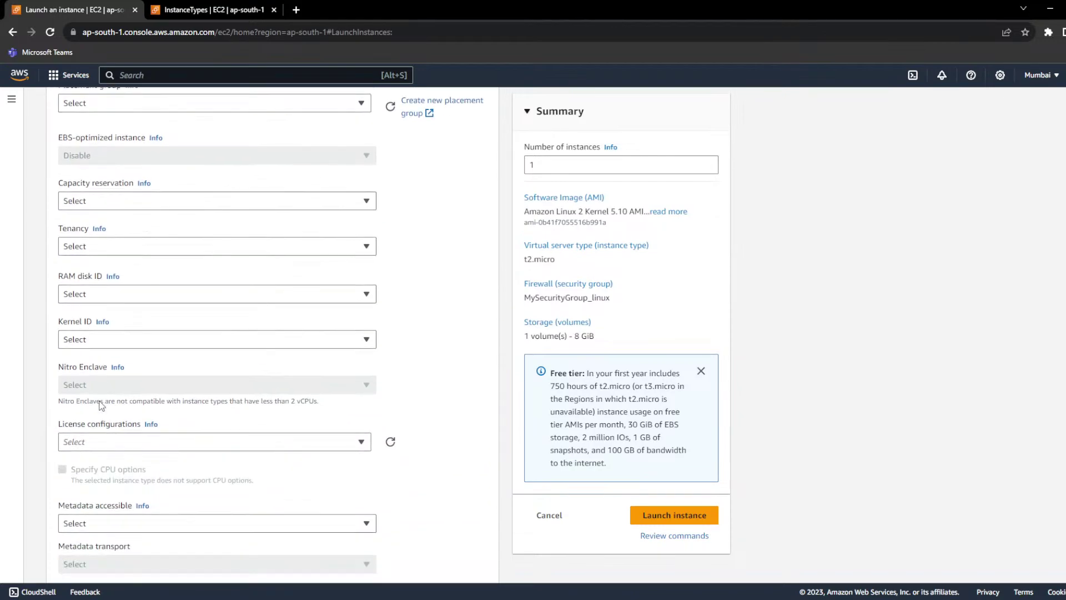
pyautogui.scroll(-4, 102, 405)
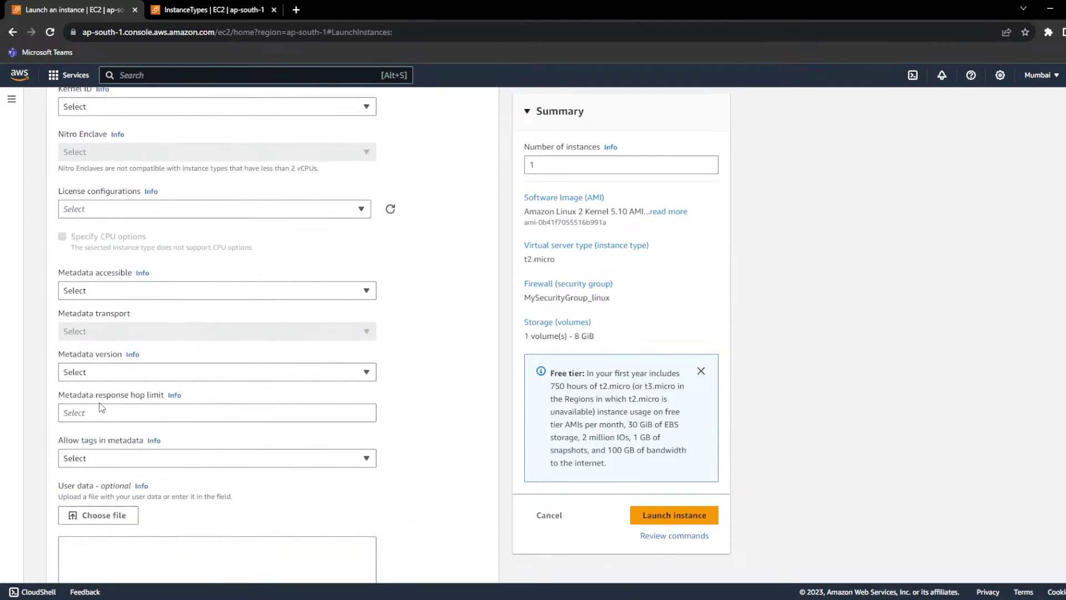
pyautogui.scroll(-1, 101, 408)
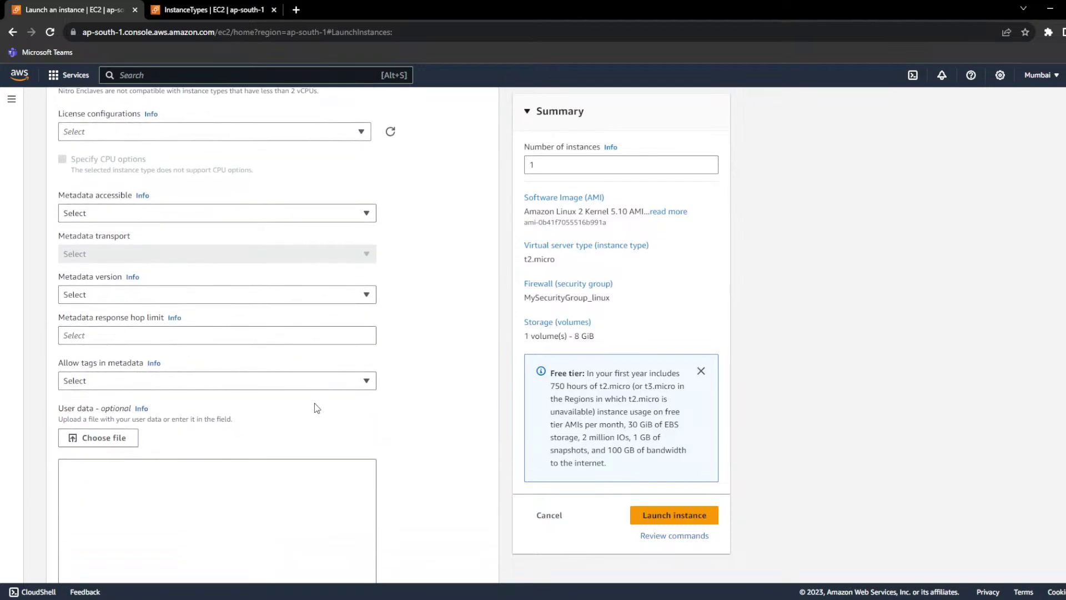
pyautogui.scroll(-2, 316, 409)
pyautogui.scroll(7, 315, 410)
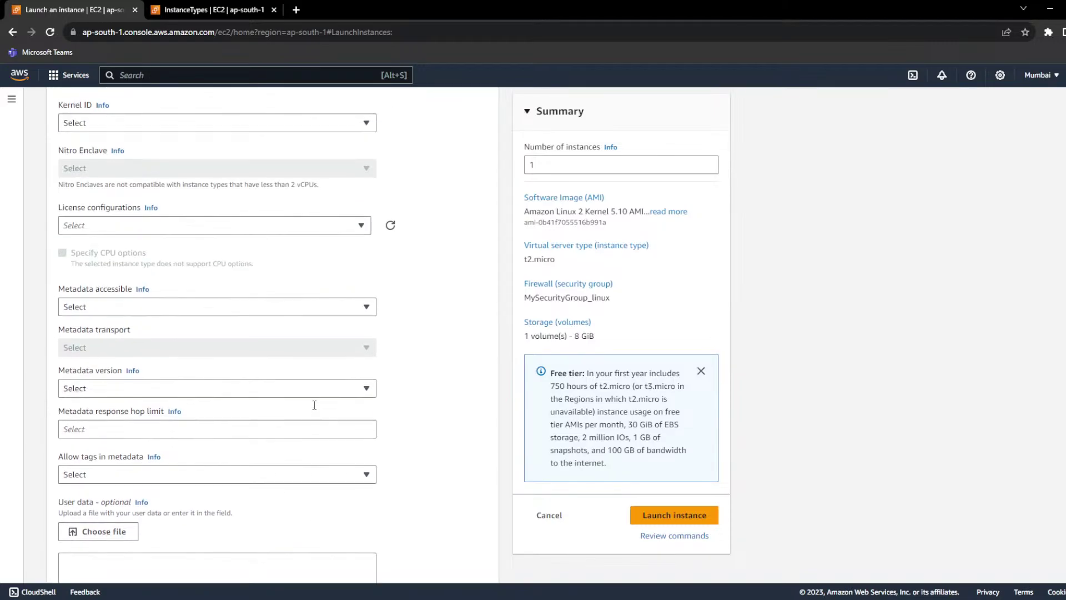
pyautogui.scroll(2, 314, 409)
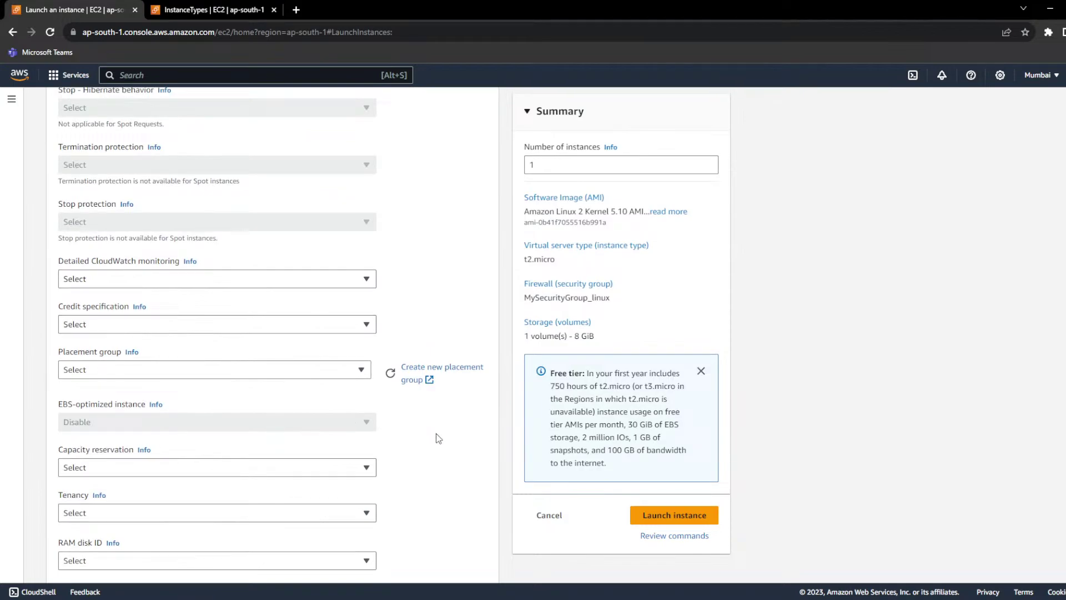
# Step: Try the Dedicated and Shared options for Tenancy, and return the setting to its unselected state
pyautogui.scroll(-1, 436, 438)
pyautogui.scroll(-1, 437, 439)
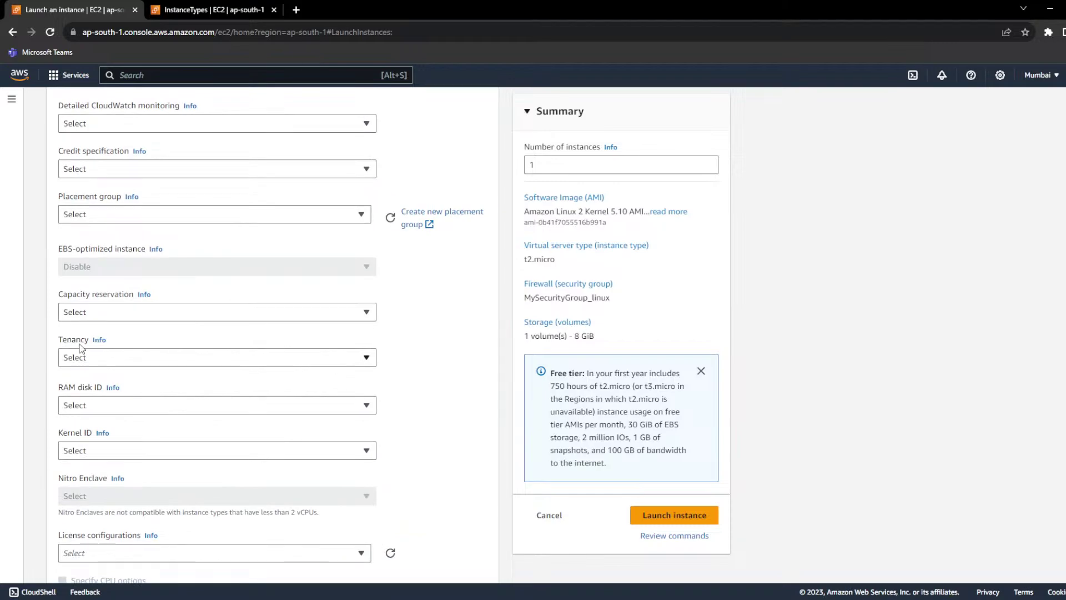
pyautogui.moveTo(57, 343); pyautogui.dragTo(76, 343)
pyautogui.click(132, 362)
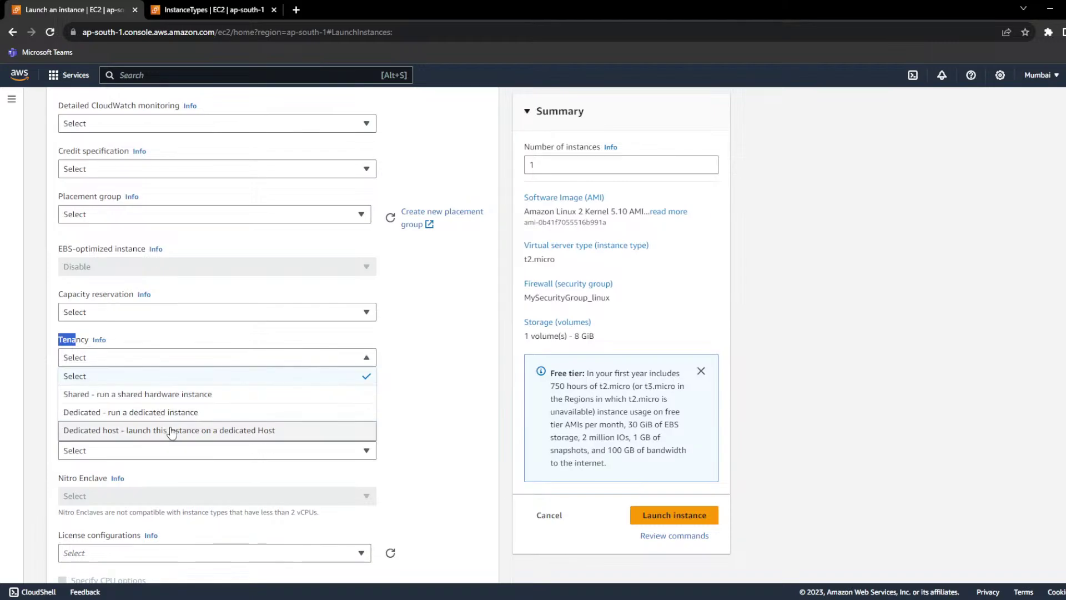
pyautogui.click(138, 419)
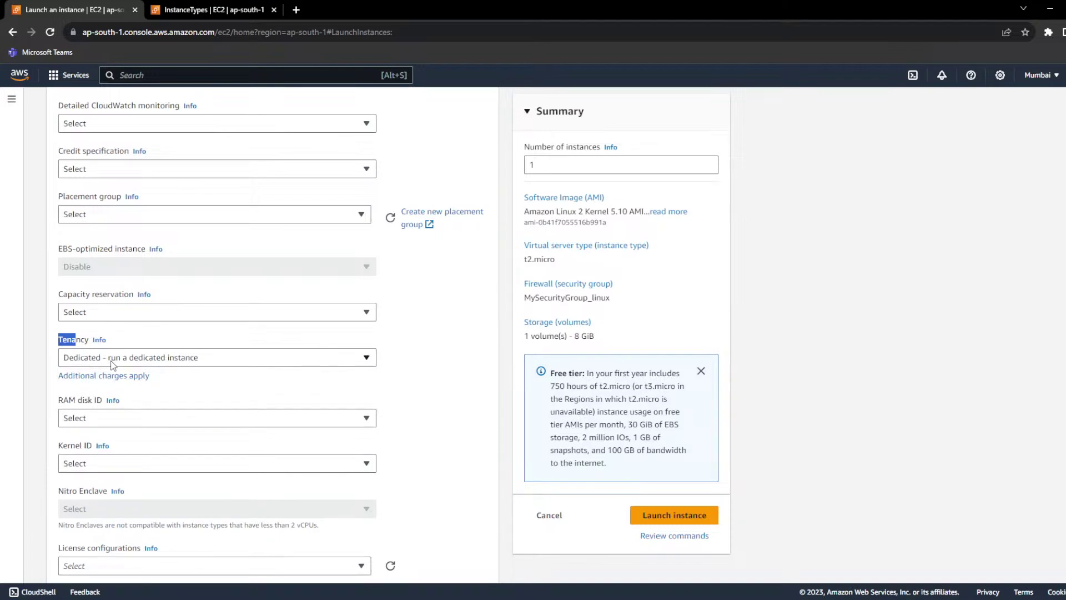
pyautogui.click(201, 361)
pyautogui.click(218, 393)
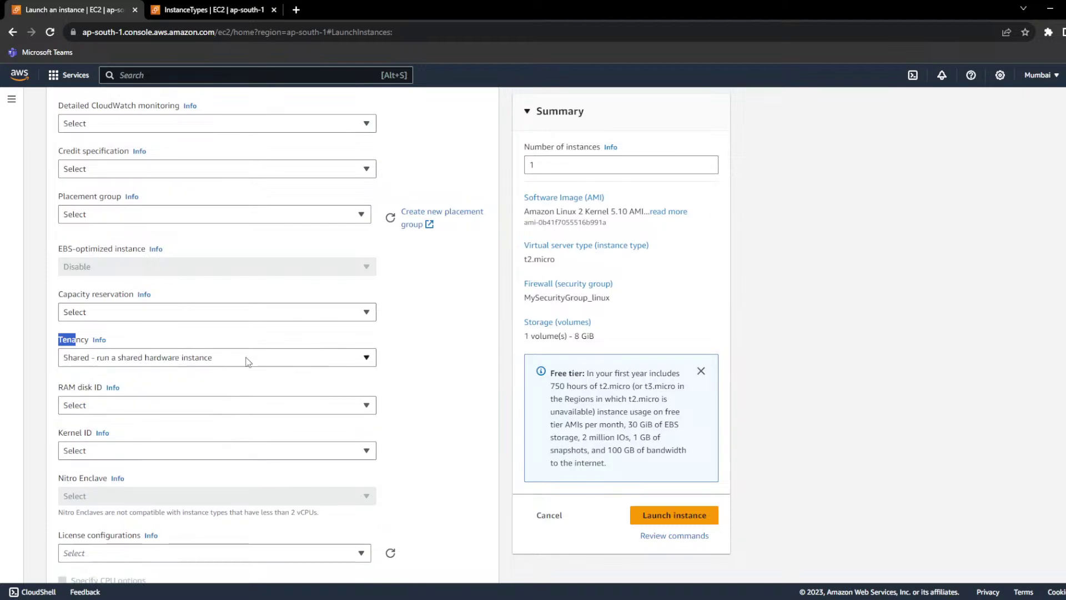
pyautogui.click(241, 356)
pyautogui.click(205, 375)
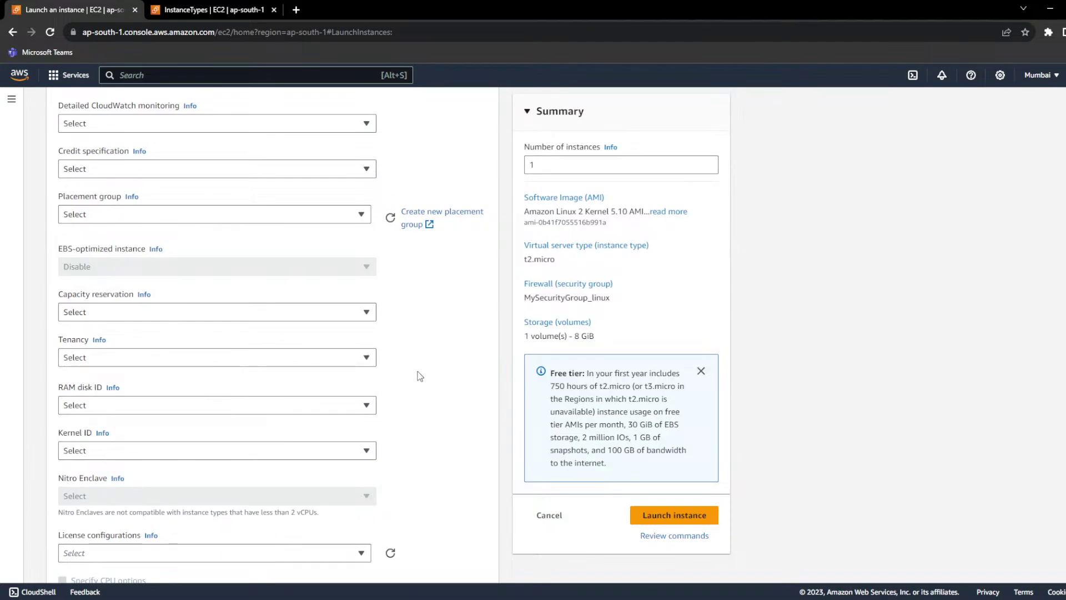
# Step: Check the user data section and recheck the Request Spot Instances option with its maximum price in the advanced details
pyautogui.scroll(-5, 158, 416)
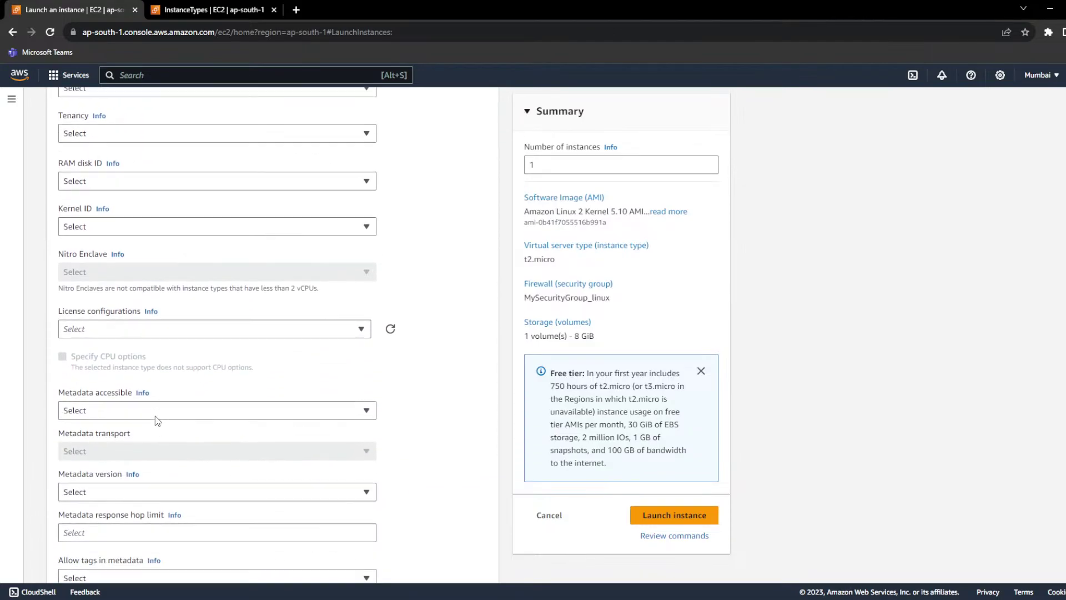
pyautogui.scroll(-4, 157, 420)
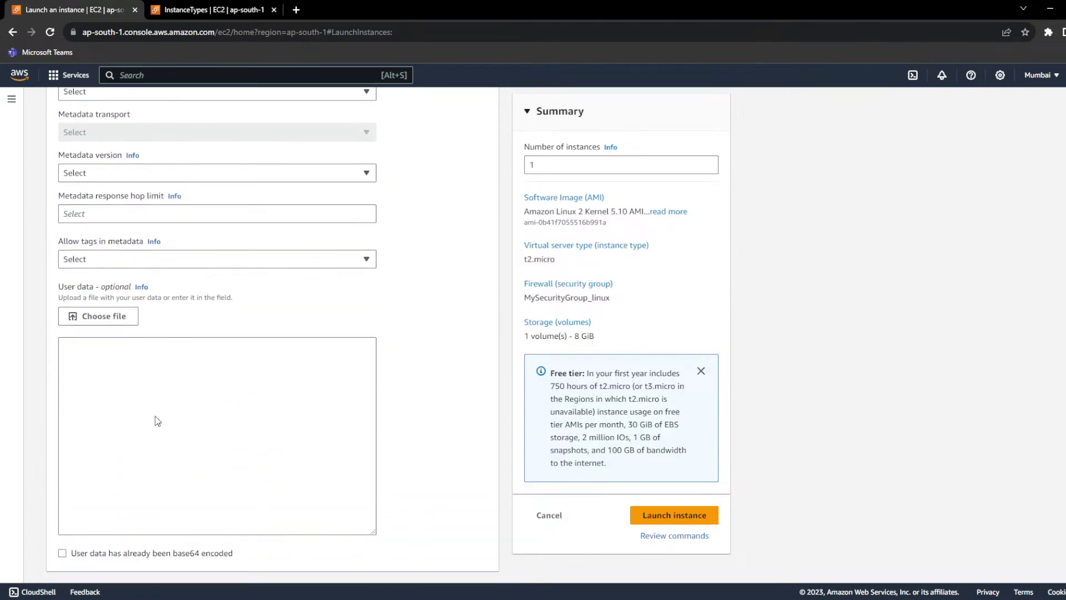
pyautogui.scroll(20, 161, 415)
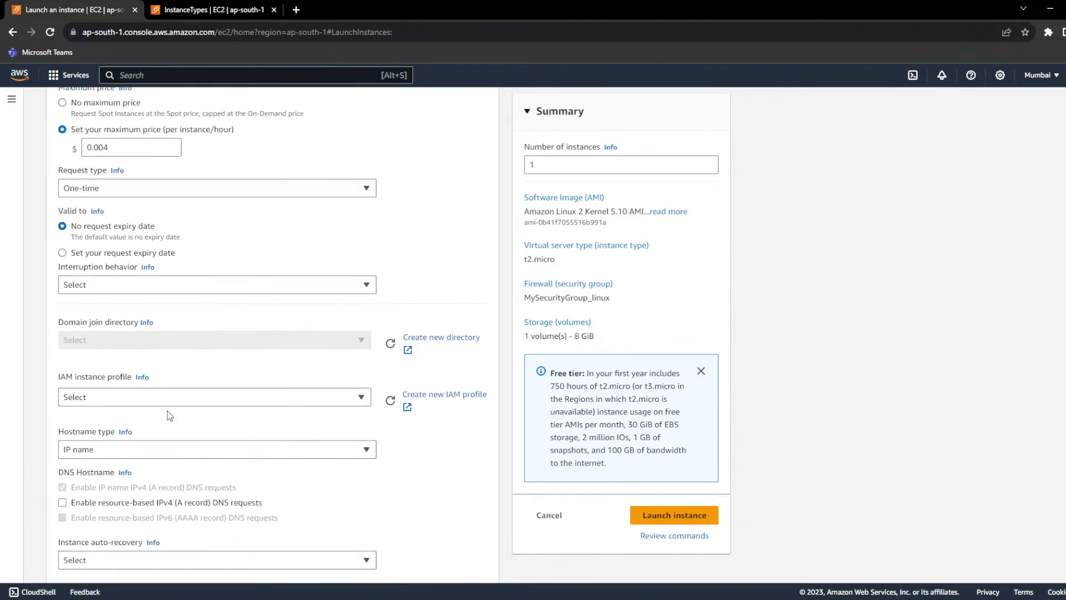
pyautogui.scroll(3, 168, 411)
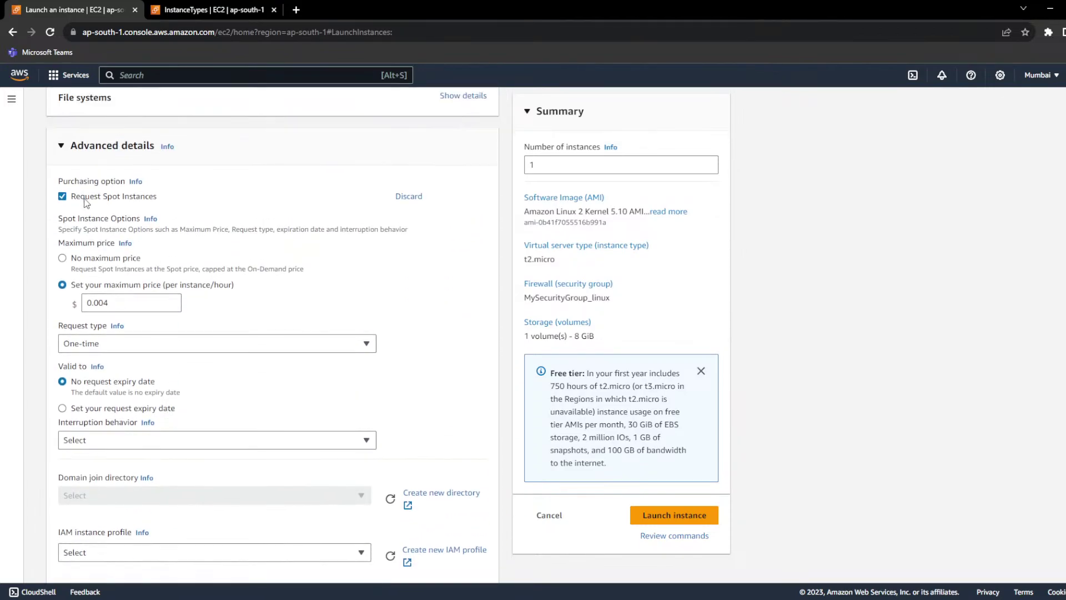
pyautogui.moveTo(84, 200); pyautogui.dragTo(160, 204)
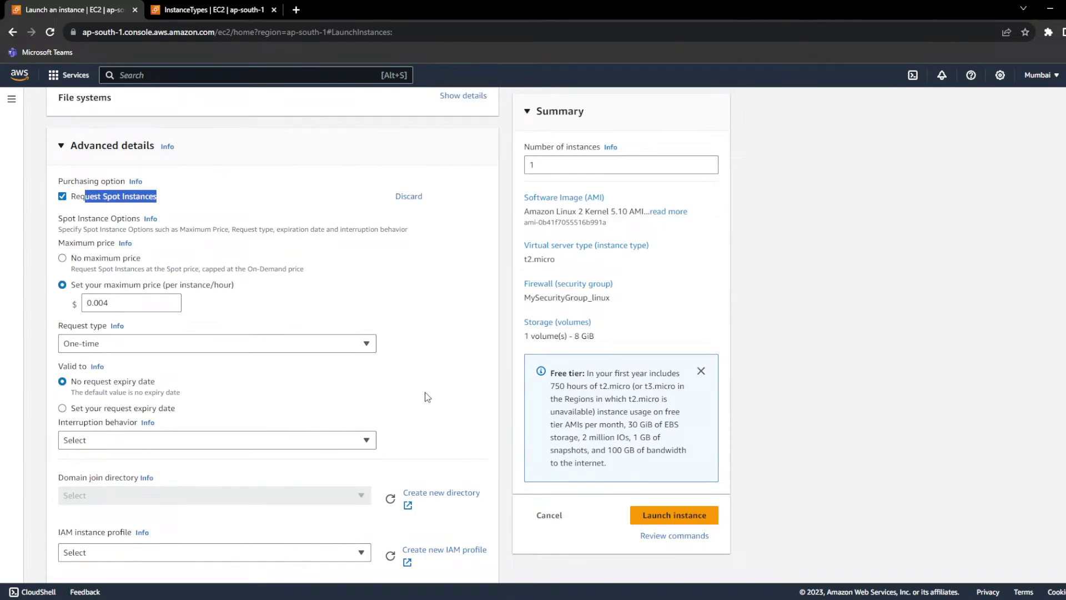
pyautogui.click(114, 305)
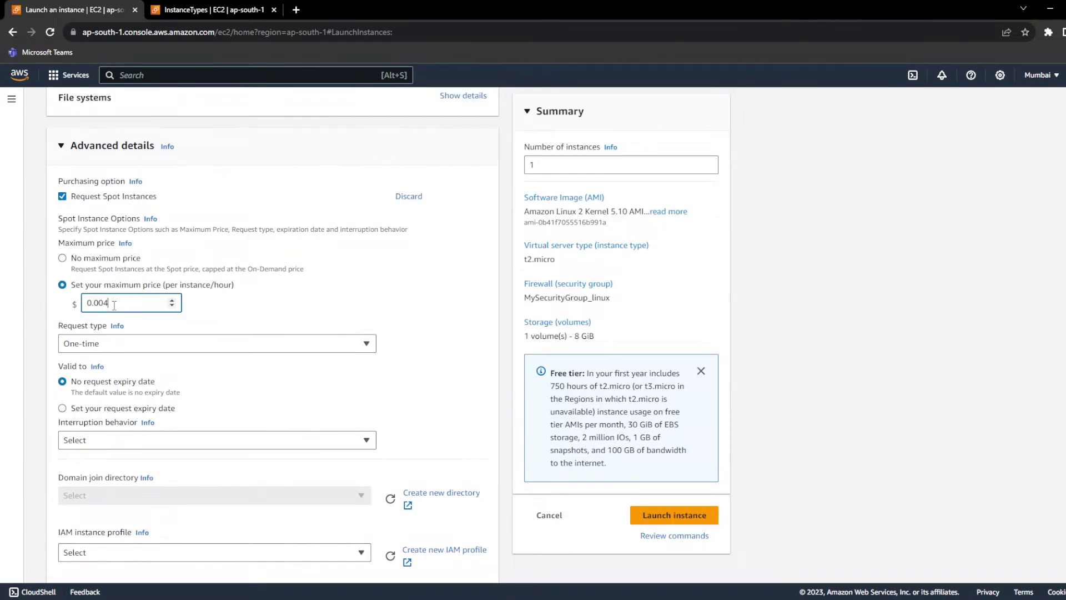
# Step: Compare the t2.micro On-Demand Linux price on the Instance Types page with the Spot maximum price in the launch form
pyautogui.click(222, 10)
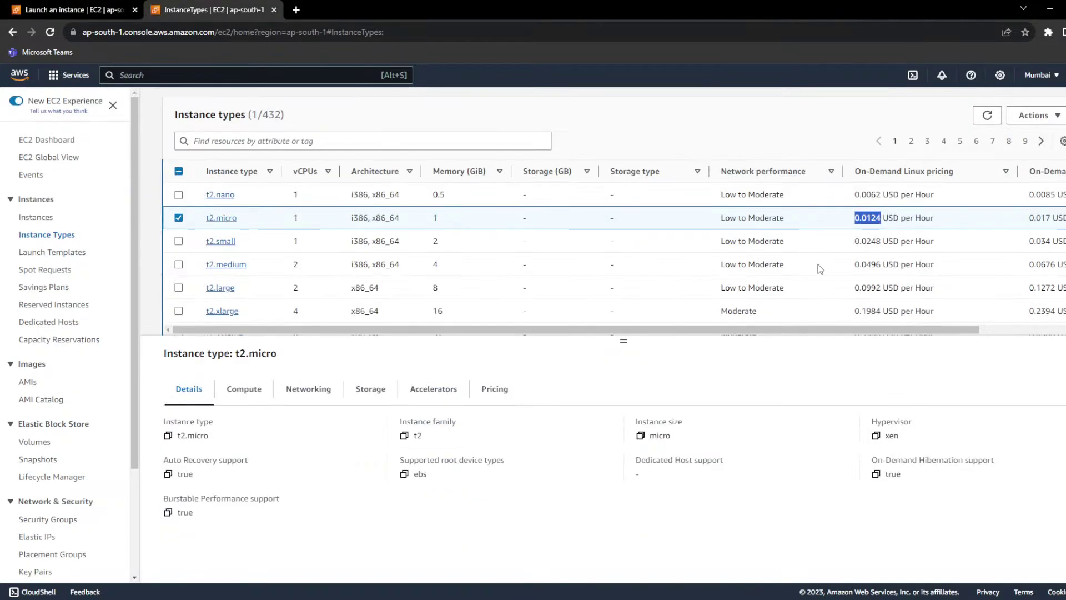
pyautogui.click(858, 220)
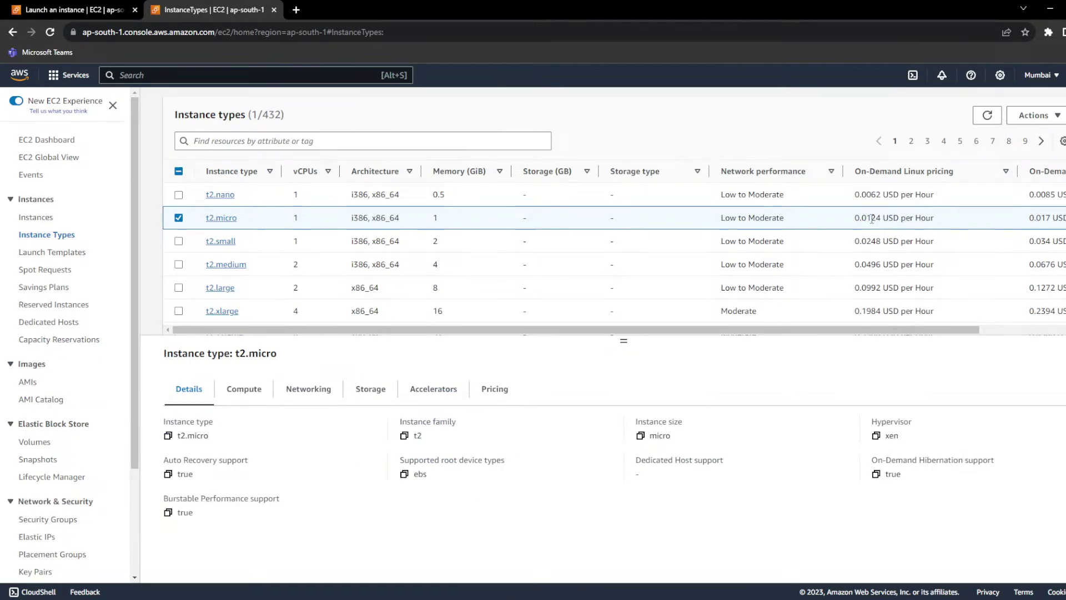
pyautogui.moveTo(874, 217); pyautogui.dragTo(855, 221)
pyautogui.click(72, 9)
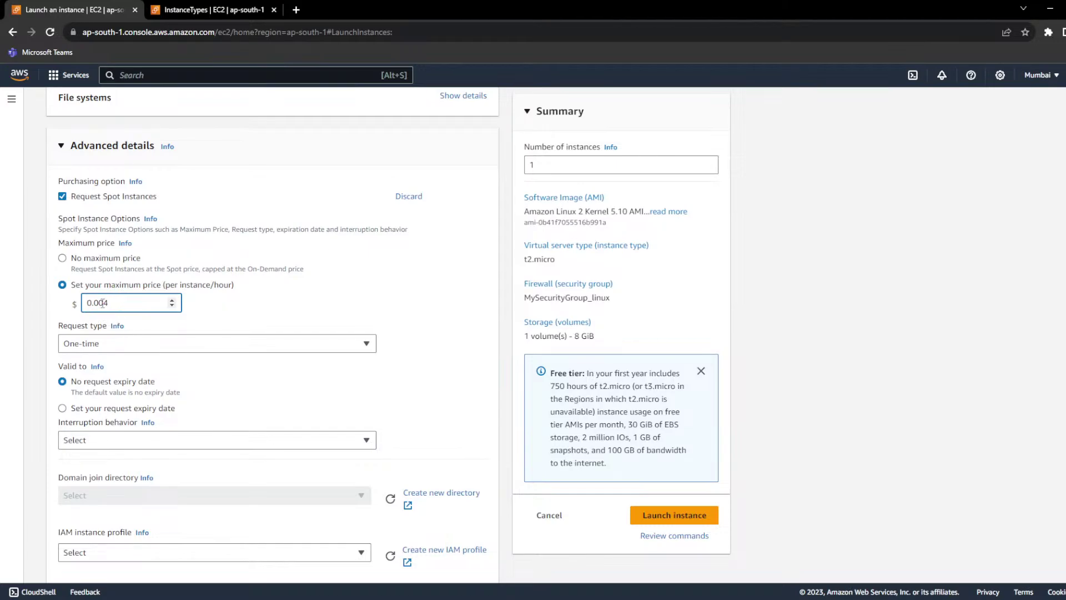
pyautogui.moveTo(104, 303); pyautogui.dragTo(120, 303)
# Step: Launch the configured Spot instance and open the Instances list
pyautogui.click(687, 516)
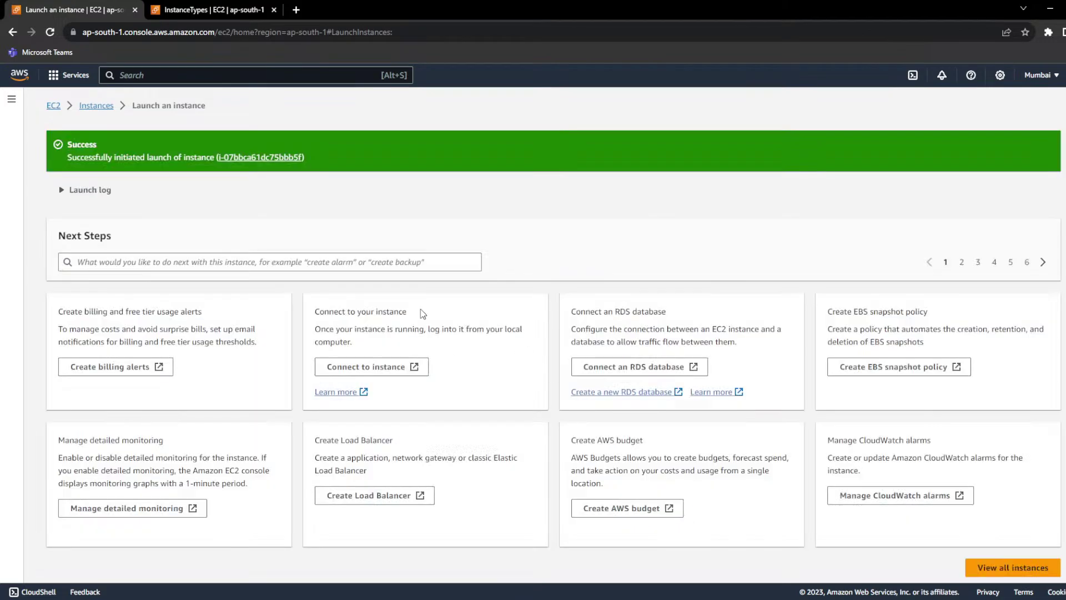
pyautogui.click(96, 106)
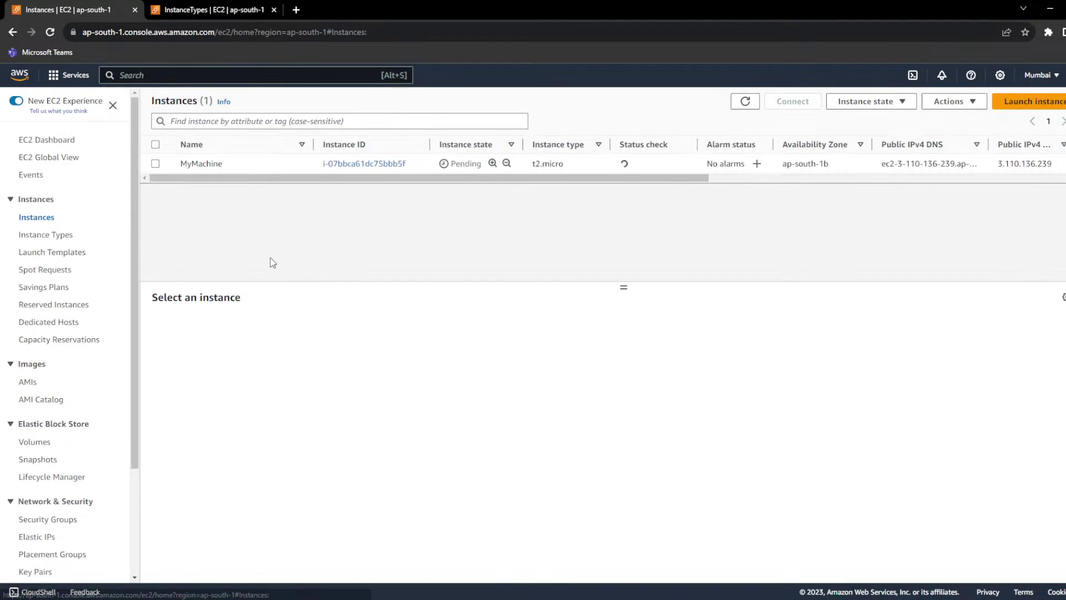
# Step: Select MyMachine, refresh the Instances list, and examine the instance's state and details
pyautogui.click(282, 163)
pyautogui.click(745, 101)
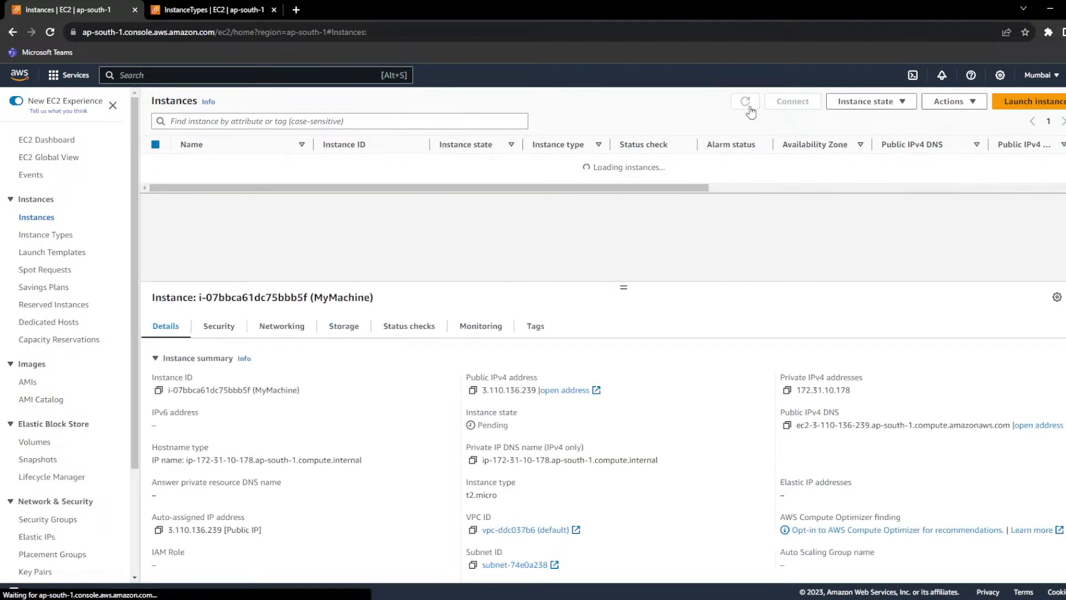
pyautogui.click(156, 163)
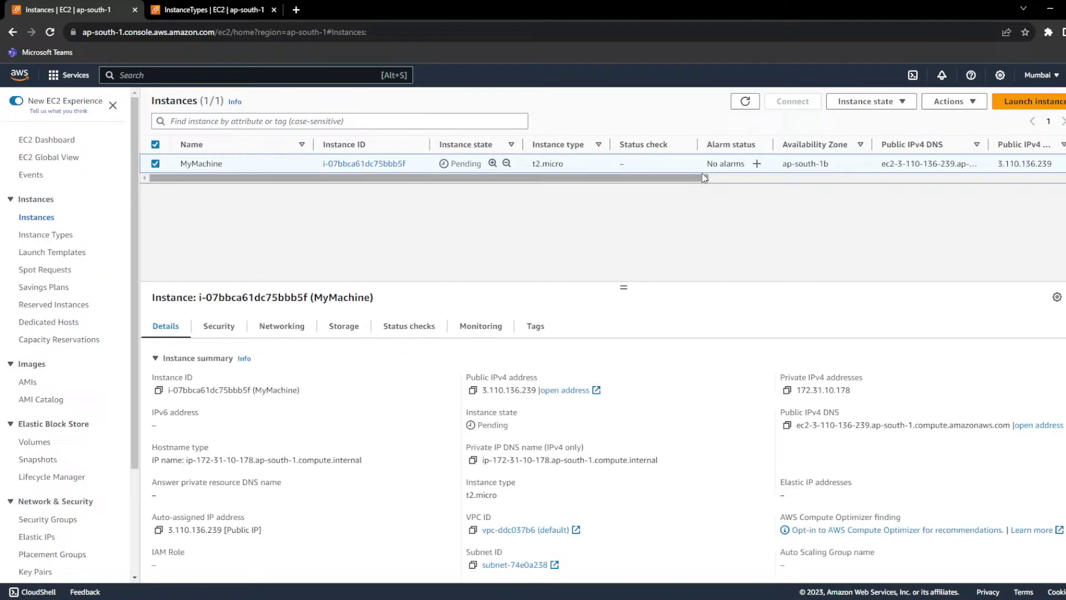
pyautogui.moveTo(698, 178); pyautogui.dragTo(555, 222)
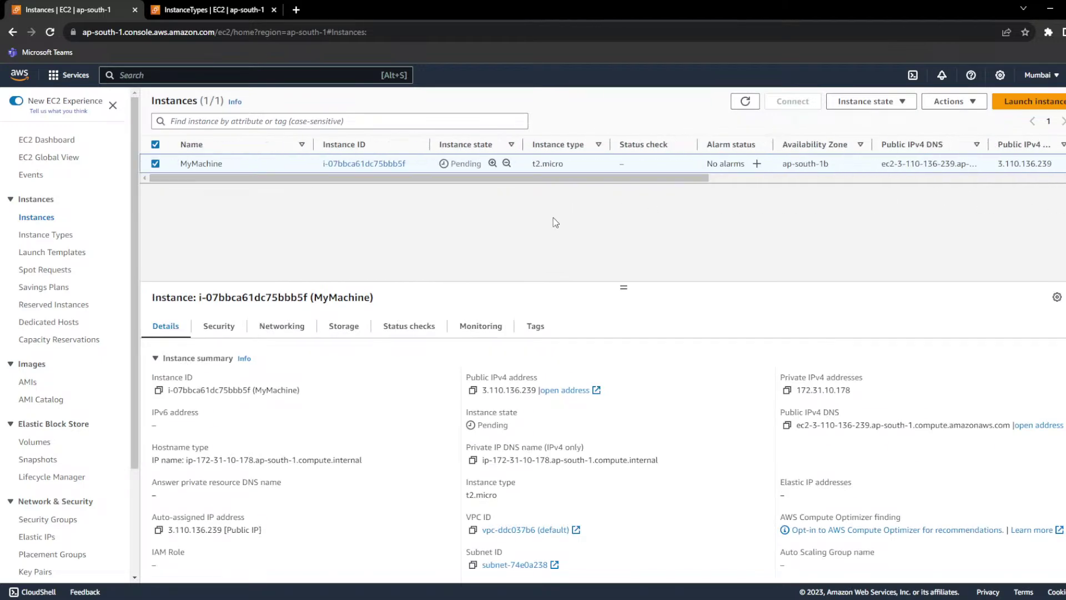
# Step: Open Spot Requests and view the description of the t2.micro Spot request
pyautogui.click(41, 276)
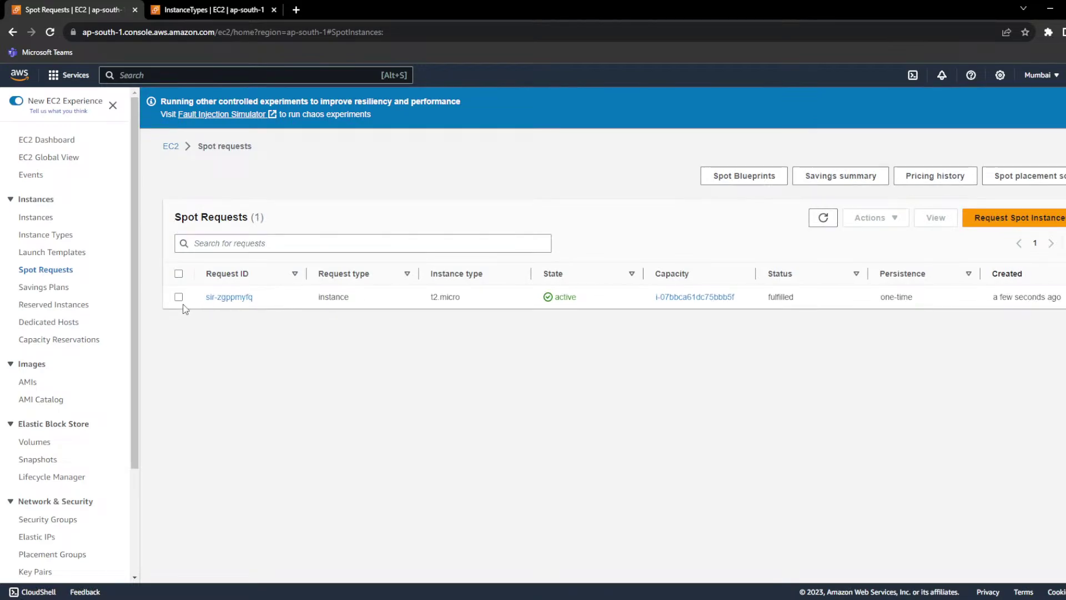
pyautogui.click(301, 298)
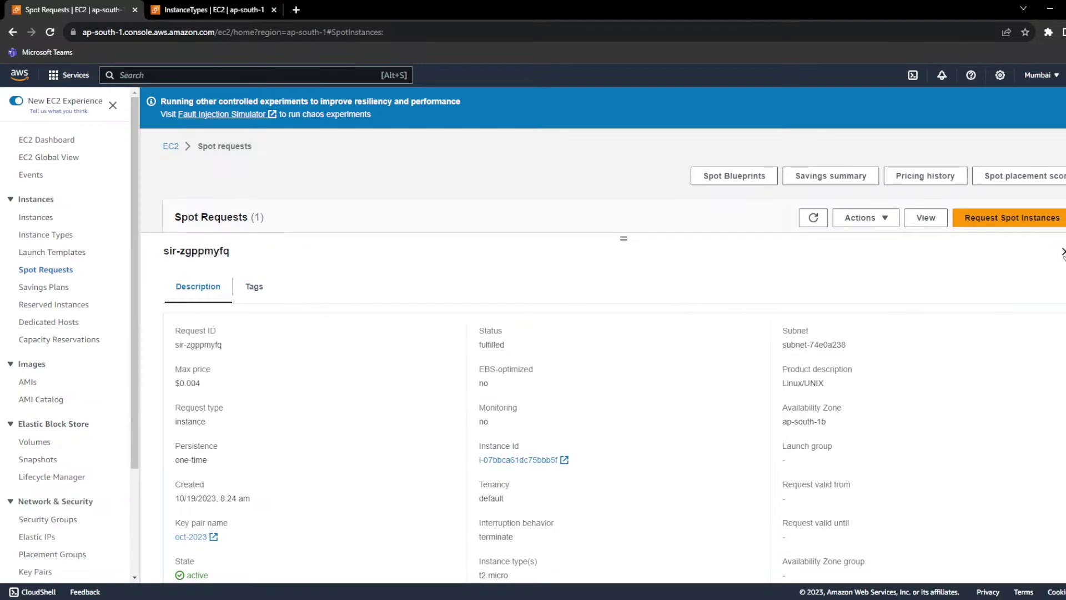
# Step: Close the Spot request's description pane and check the request's status and persistence in the Spot Requests list
pyautogui.click(1063, 253)
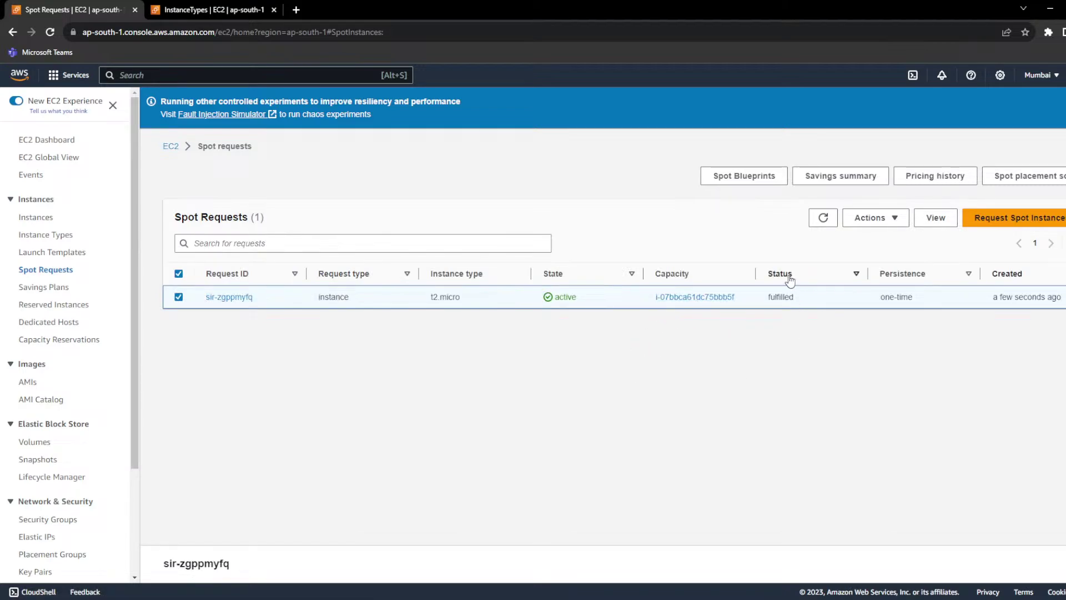
pyautogui.doubleClick(785, 300)
pyautogui.click(903, 315)
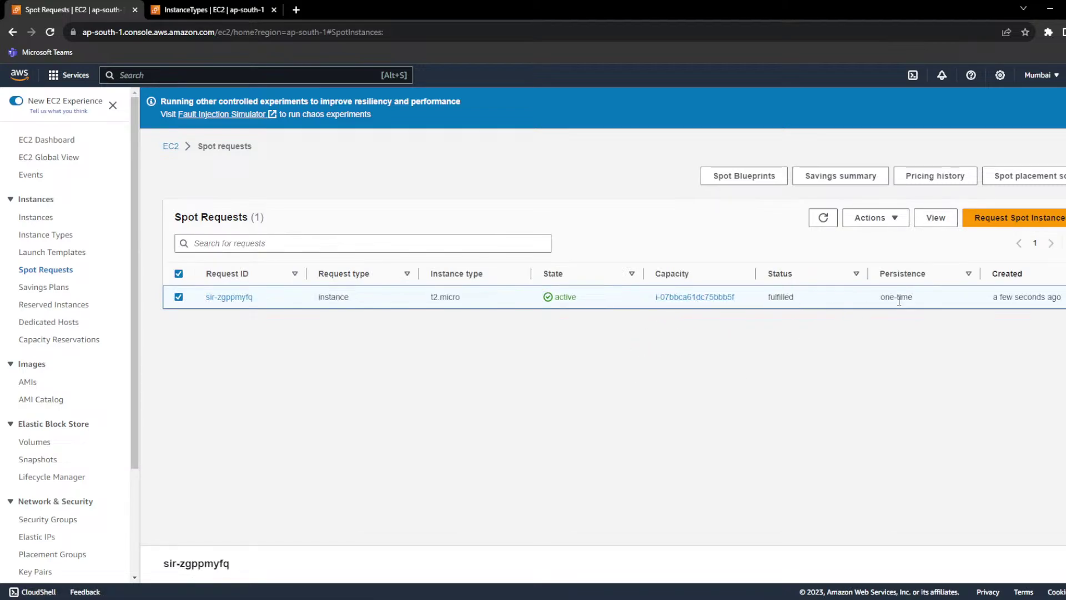
# Step: Open the t2.micro Spot request's full details page and examine its description, including the maximum price
pyautogui.click(228, 297)
pyautogui.scroll(-1, 404, 376)
pyautogui.scroll(-1, 405, 378)
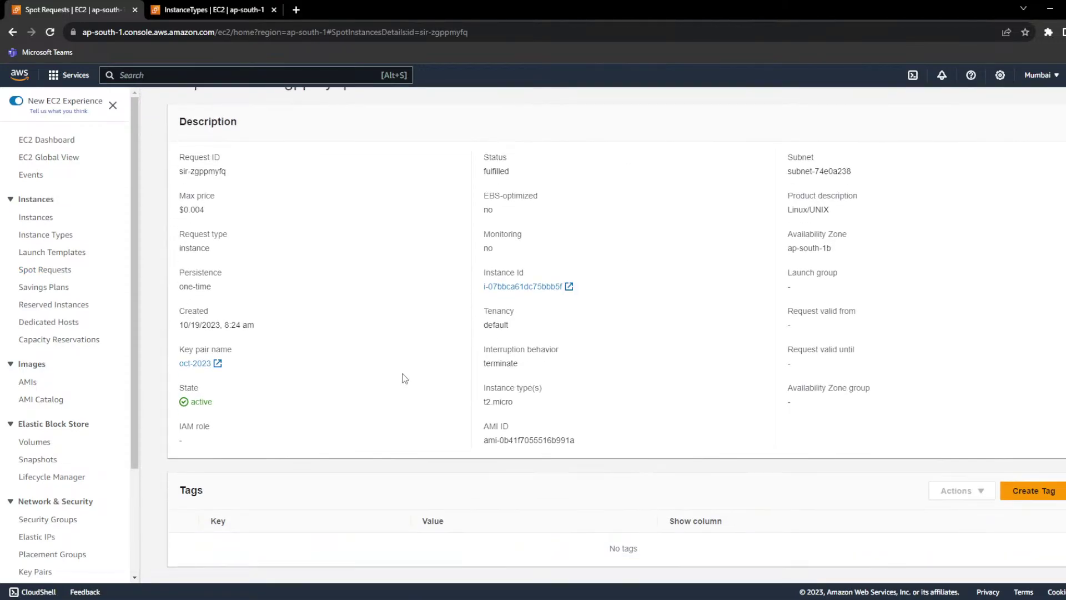
pyautogui.moveTo(179, 211); pyautogui.dragTo(214, 216)
pyautogui.click(290, 301)
# Step: Go from the Instances list to Reserved Instances and open the purchase form, checking its offering class choices
pyautogui.click(40, 219)
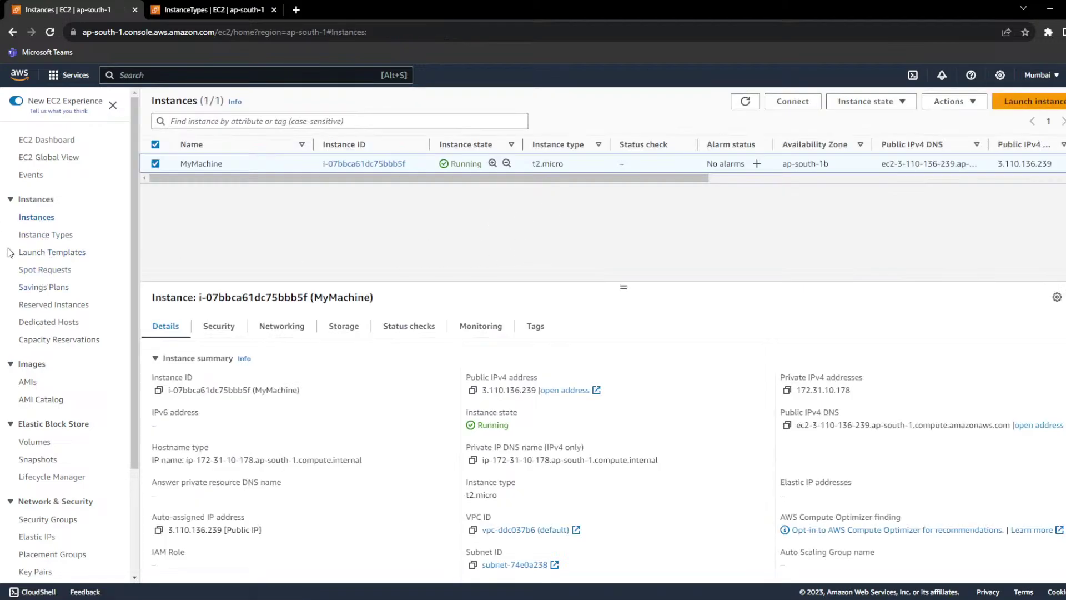
pyautogui.click(42, 306)
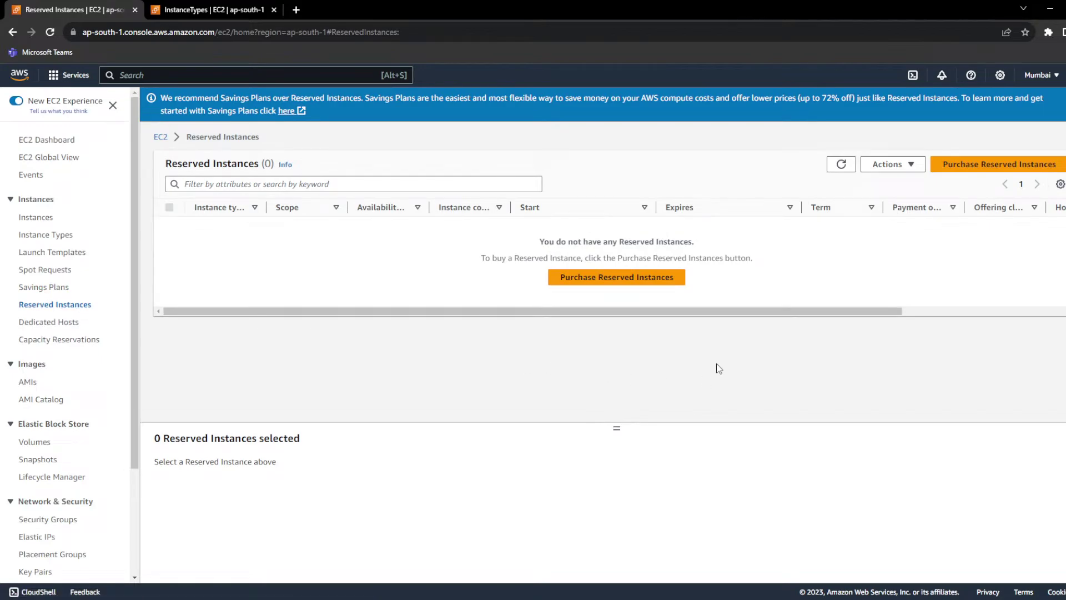
pyautogui.click(615, 280)
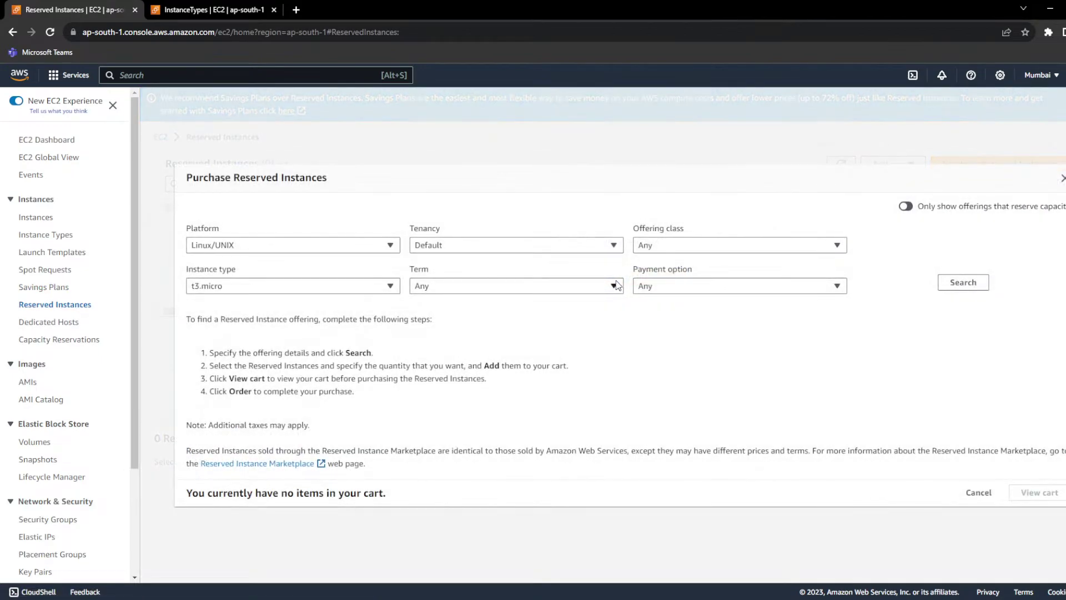
pyautogui.click(715, 250)
pyautogui.click(714, 251)
# Step: Search Reserved Instance offerings for the t2.micro instance type on Linux/UNIX with Default tenancy
pyautogui.click(361, 289)
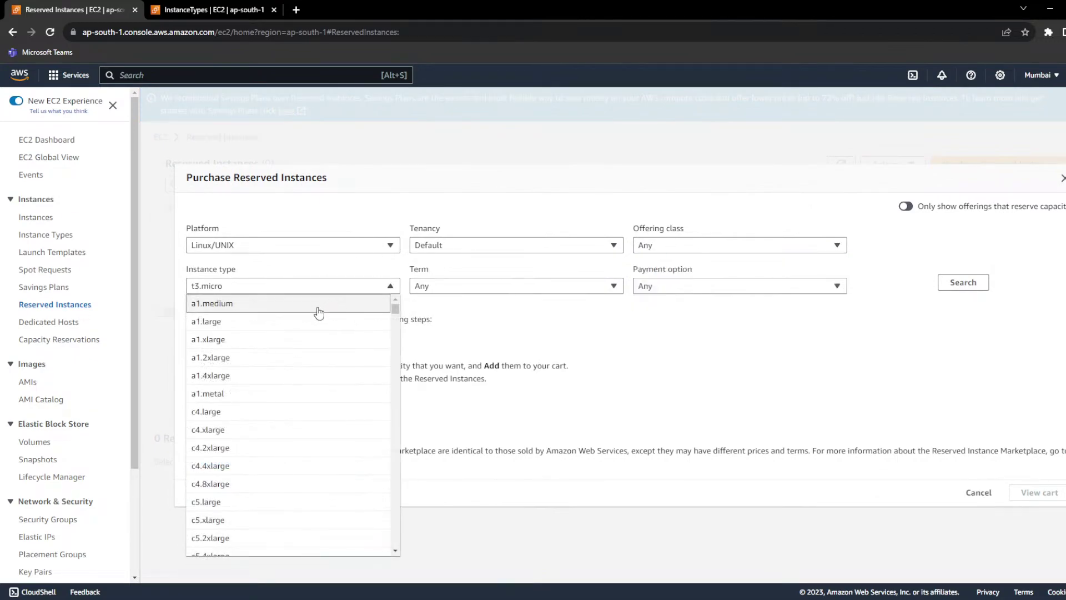
pyautogui.scroll(-20, 305, 359)
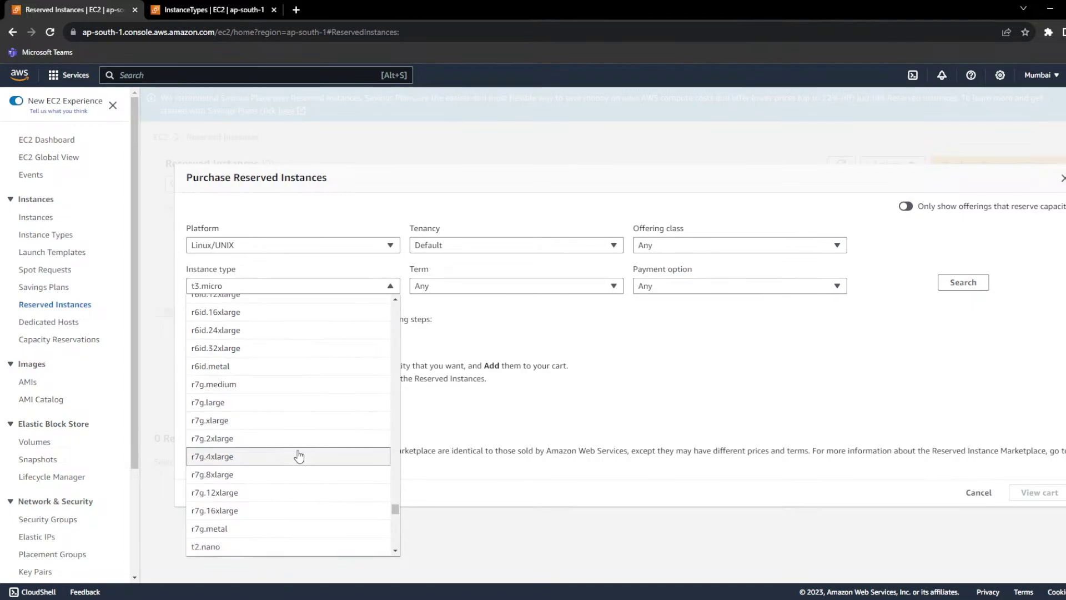
pyautogui.click(395, 551)
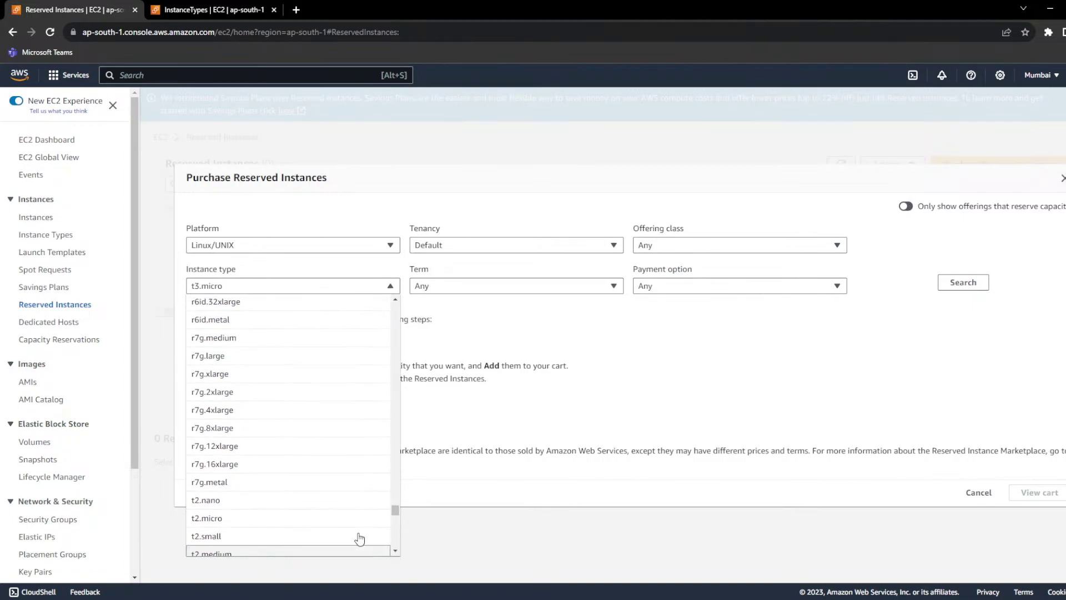
pyautogui.click(333, 519)
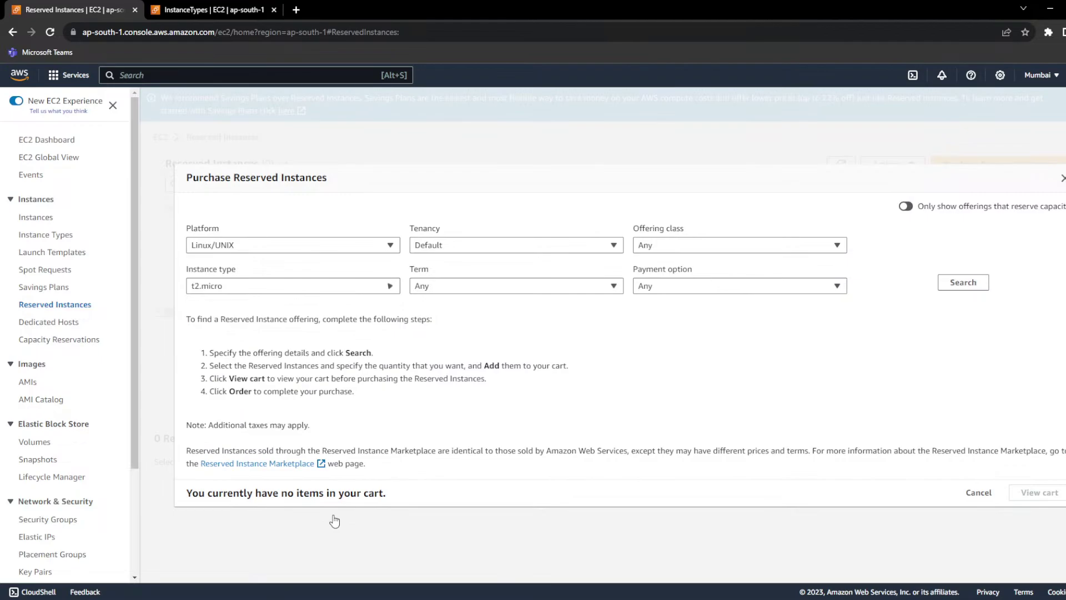
pyautogui.click(955, 283)
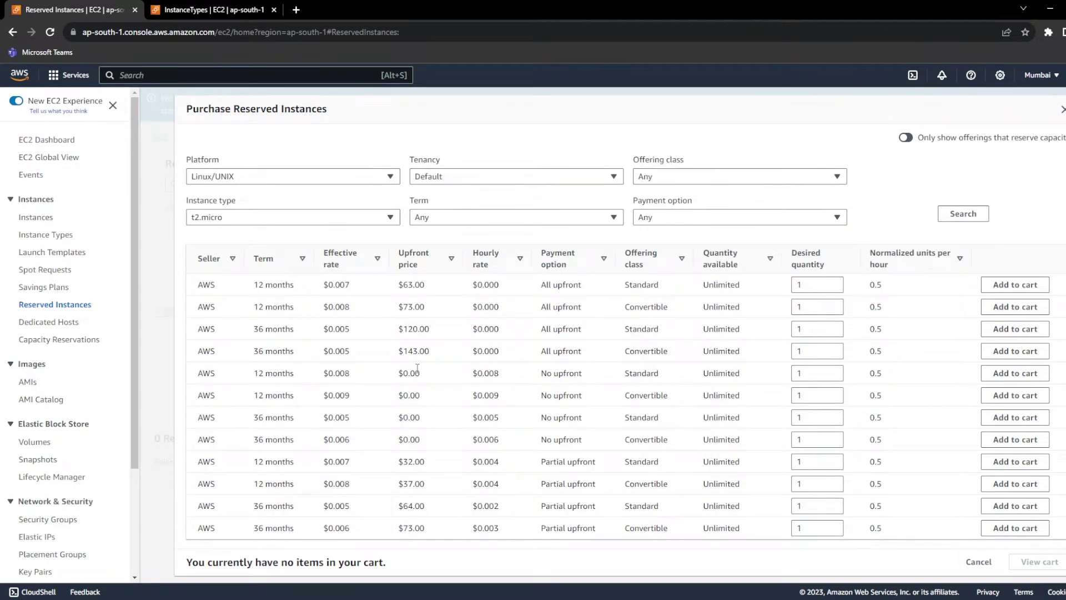
# Step: Compare the rates and upfront prices of the 12-month Standard offerings for All upfront and No upfront payment
pyautogui.tripleClick(266, 282)
pyautogui.moveTo(323, 284); pyautogui.dragTo(346, 284)
pyautogui.tripleClick(405, 285)
pyautogui.moveTo(324, 285); pyautogui.dragTo(356, 288)
pyautogui.moveTo(397, 285); pyautogui.dragTo(449, 288)
pyautogui.tripleClick(260, 286)
pyautogui.tripleClick(562, 286)
pyautogui.click(204, 373)
pyautogui.moveTo(205, 373); pyautogui.dragTo(746, 374)
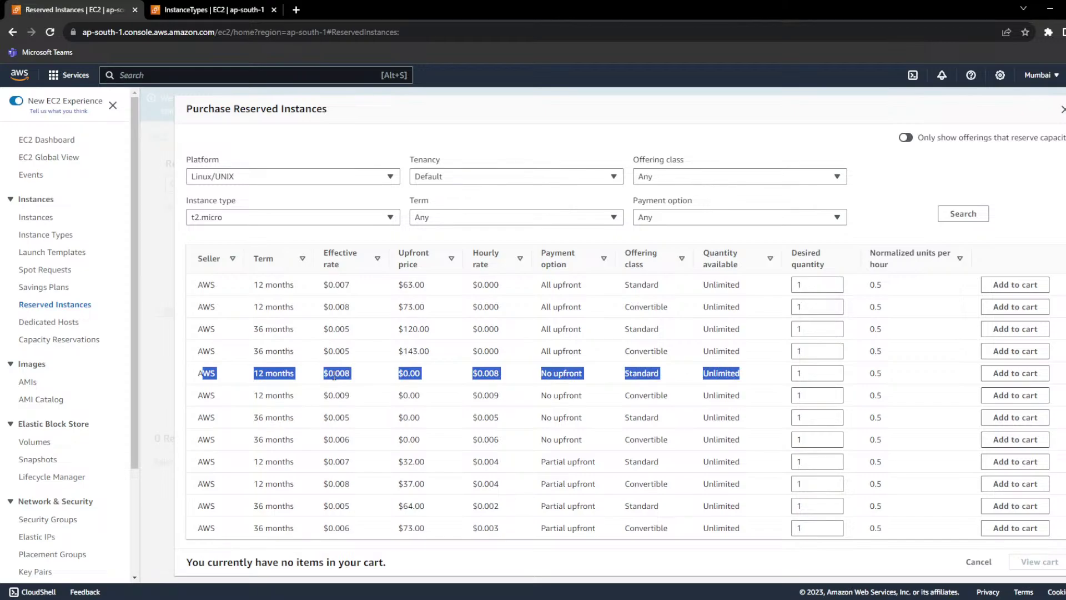
pyautogui.click(466, 310)
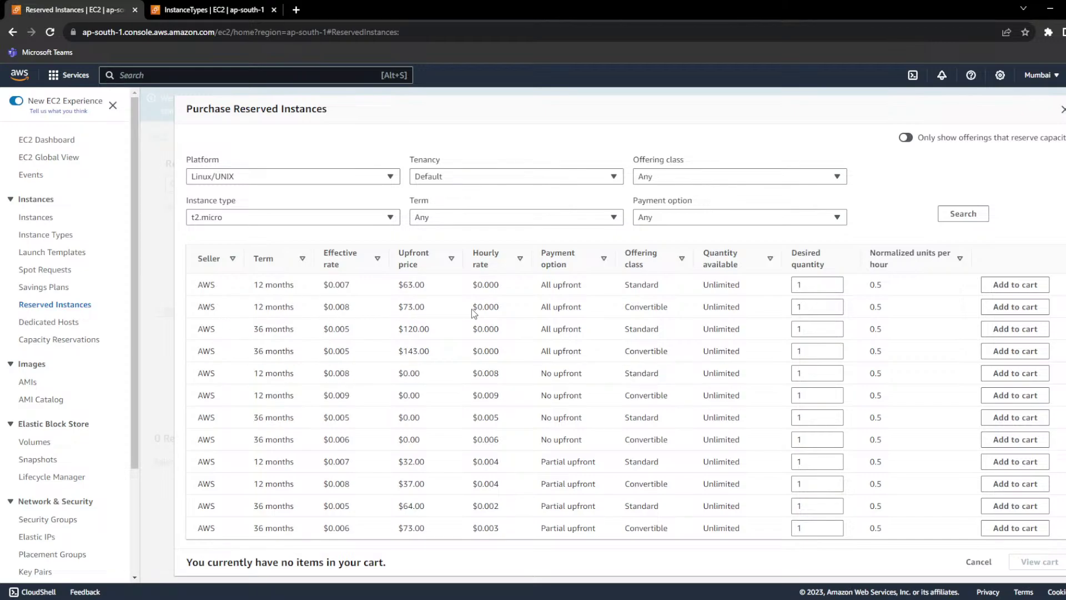
# Step: Examine the 36-month All upfront Standard offering's effective rate and the 36-month No upfront Convertible term
pyautogui.moveTo(743, 304)
pyautogui.mouseDown()
pyautogui.moveTo(213, 316)
pyautogui.moveTo(201, 329)
pyautogui.moveTo(747, 324)
pyautogui.mouseUp()
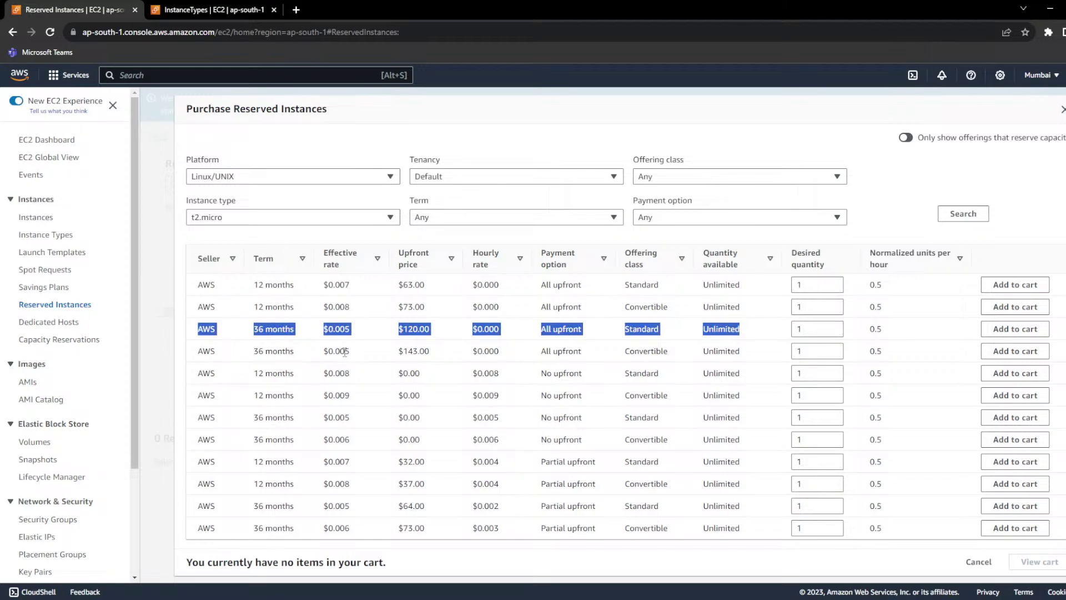
pyautogui.doubleClick(344, 329)
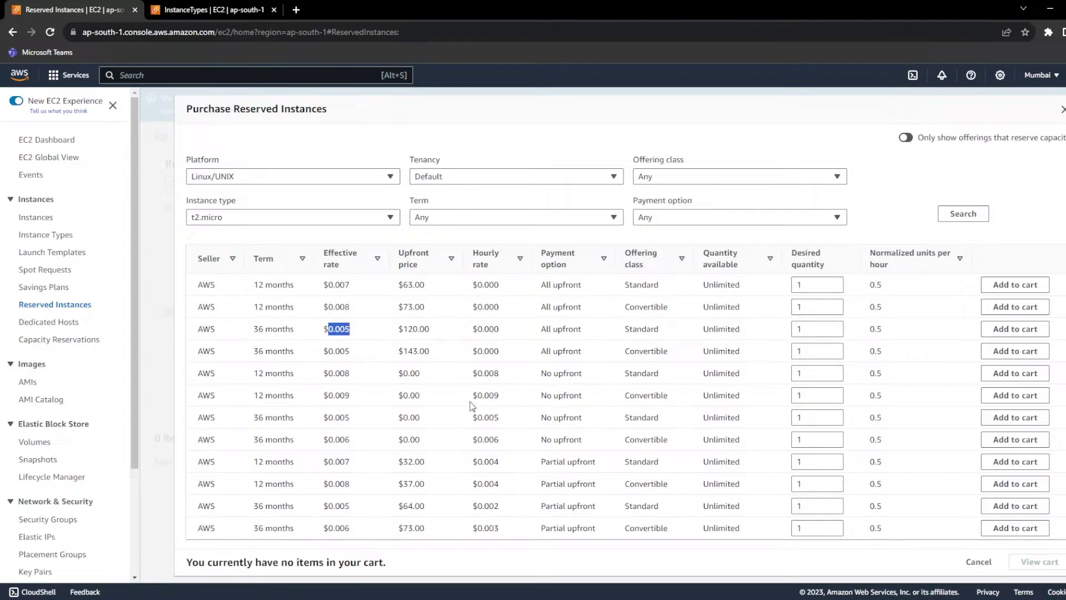
pyautogui.tripleClick(259, 440)
pyautogui.click(264, 465)
# Step: Compare the No upfront, Partial upfront and All upfront payment options across the t2.micro offerings
pyautogui.tripleClick(572, 439)
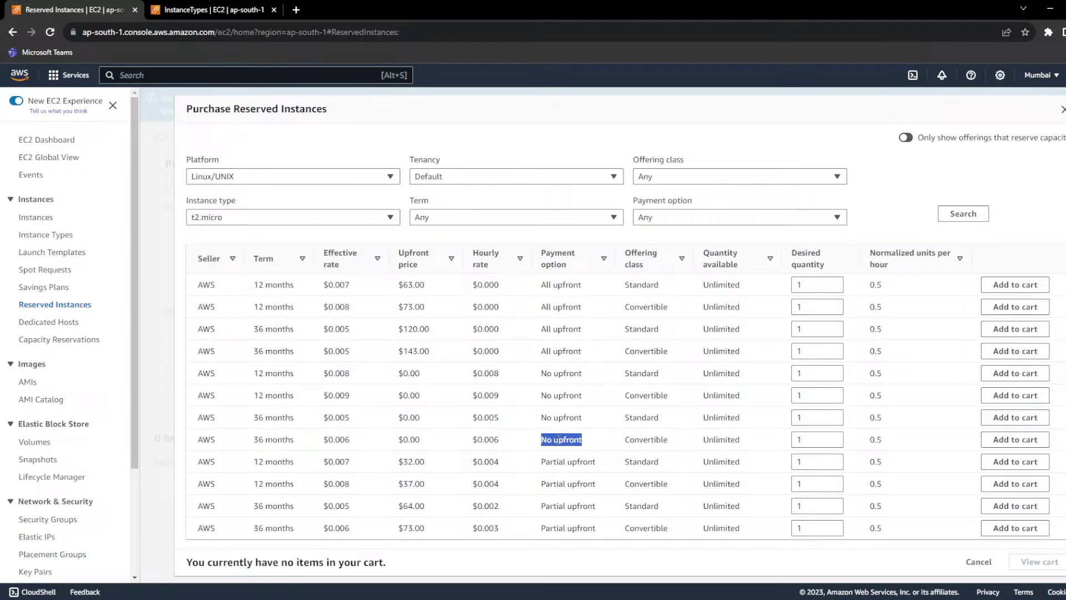
pyautogui.tripleClick(564, 467)
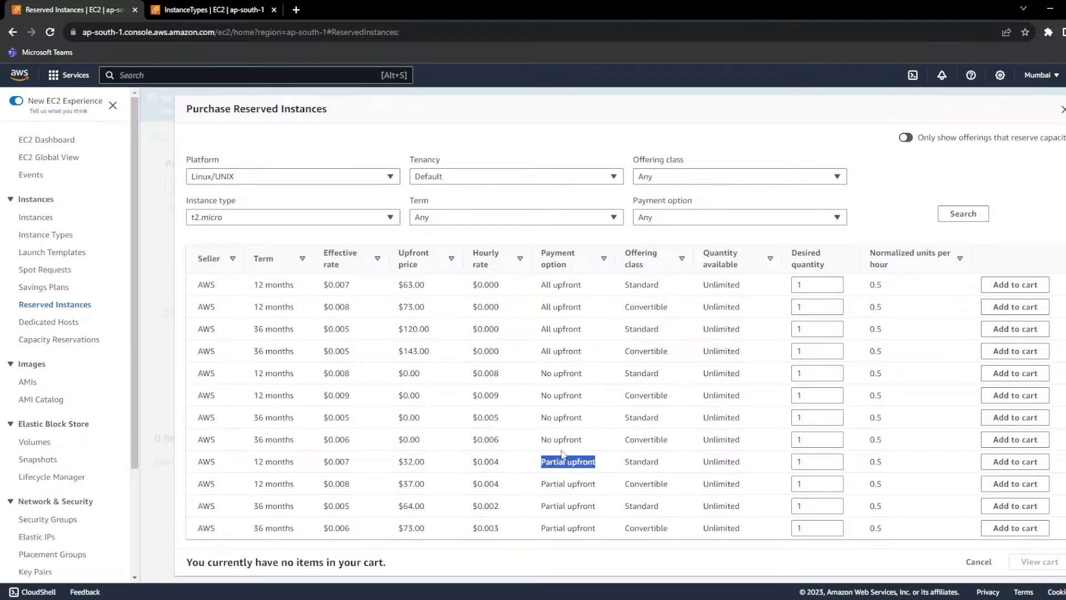
pyautogui.tripleClick(558, 352)
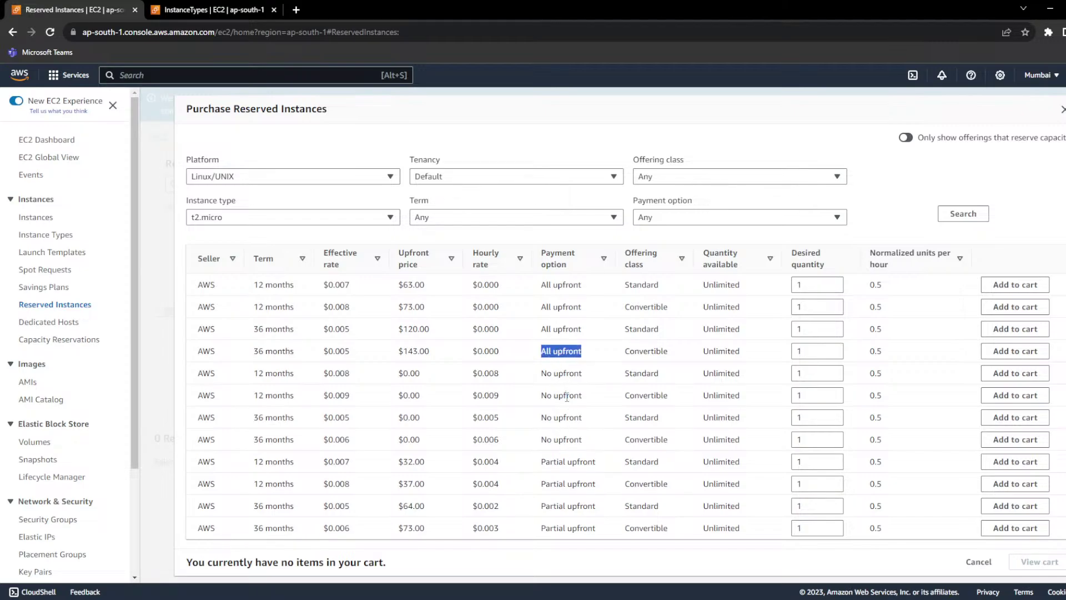
pyautogui.tripleClick(566, 417)
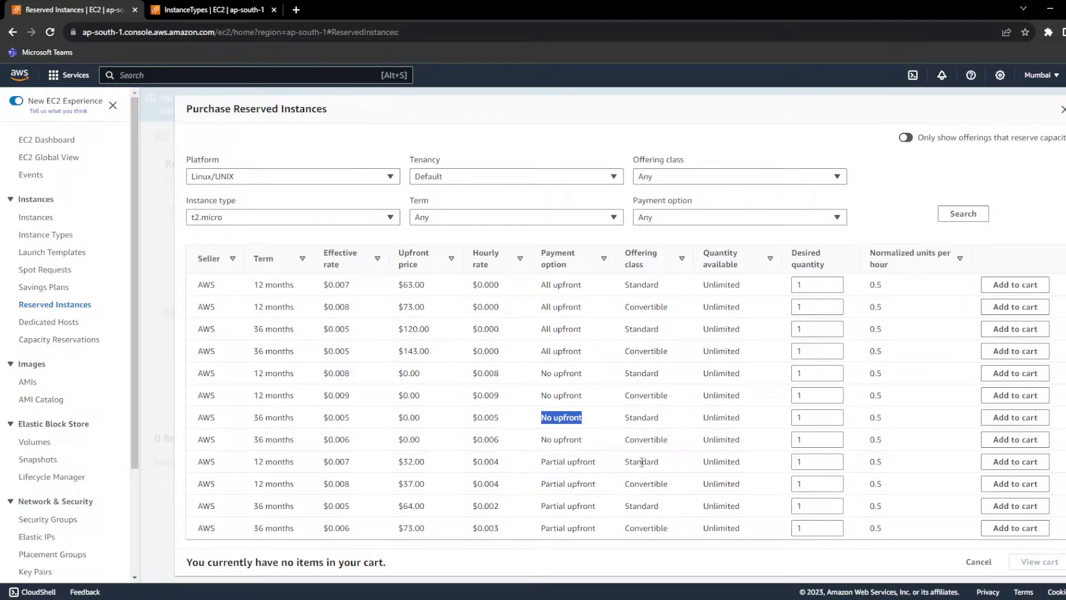
# Step: Set the tenancy to Dedicated and search the t2.micro Reserved Instance offerings
pyautogui.click(565, 176)
pyautogui.click(428, 333)
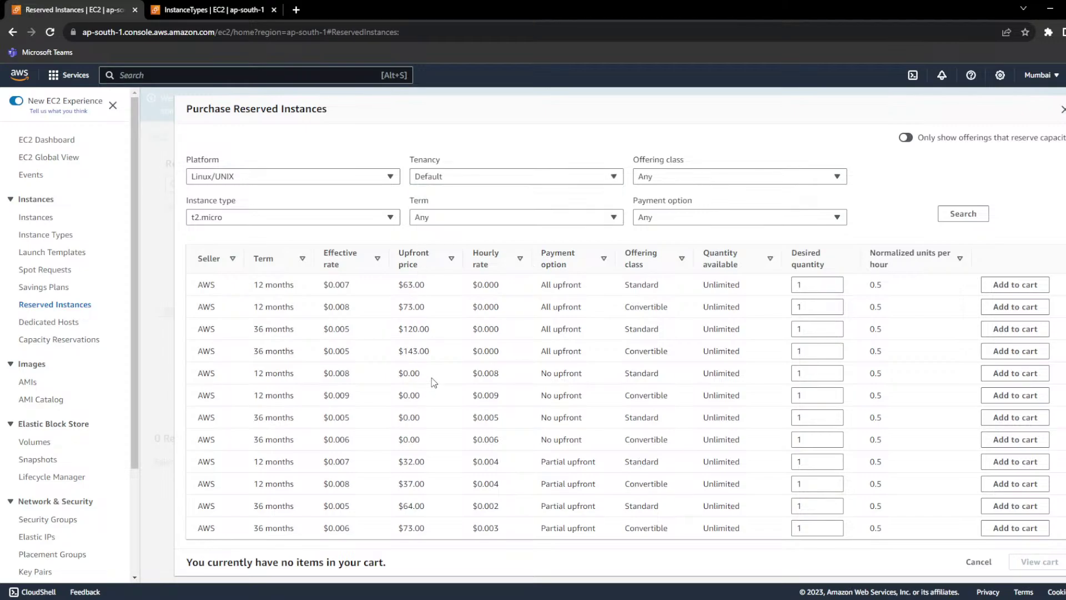
pyautogui.click(445, 180)
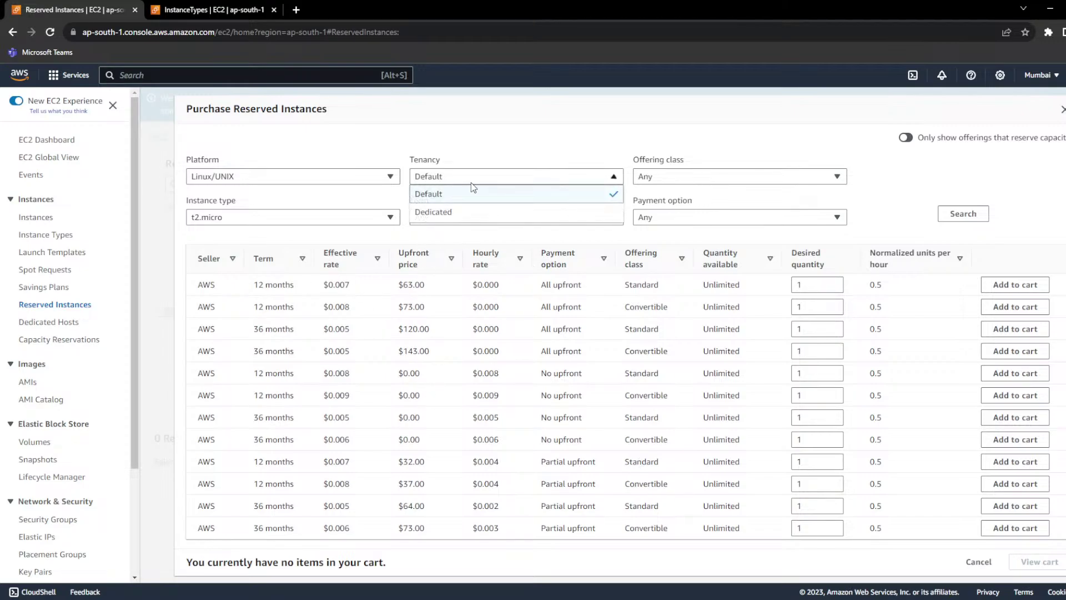
pyautogui.click(443, 215)
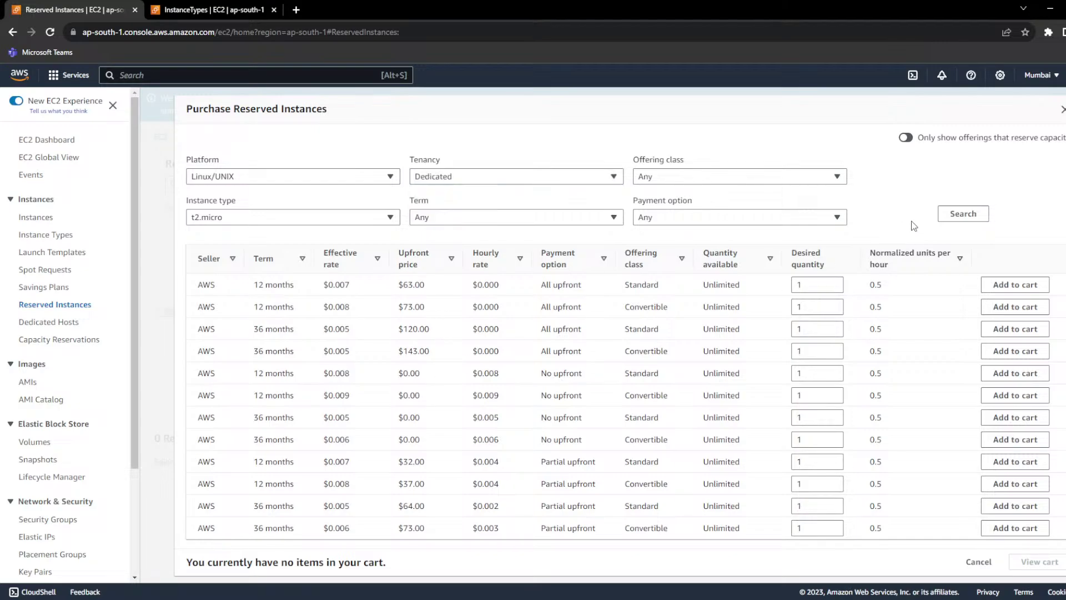
pyautogui.click(976, 215)
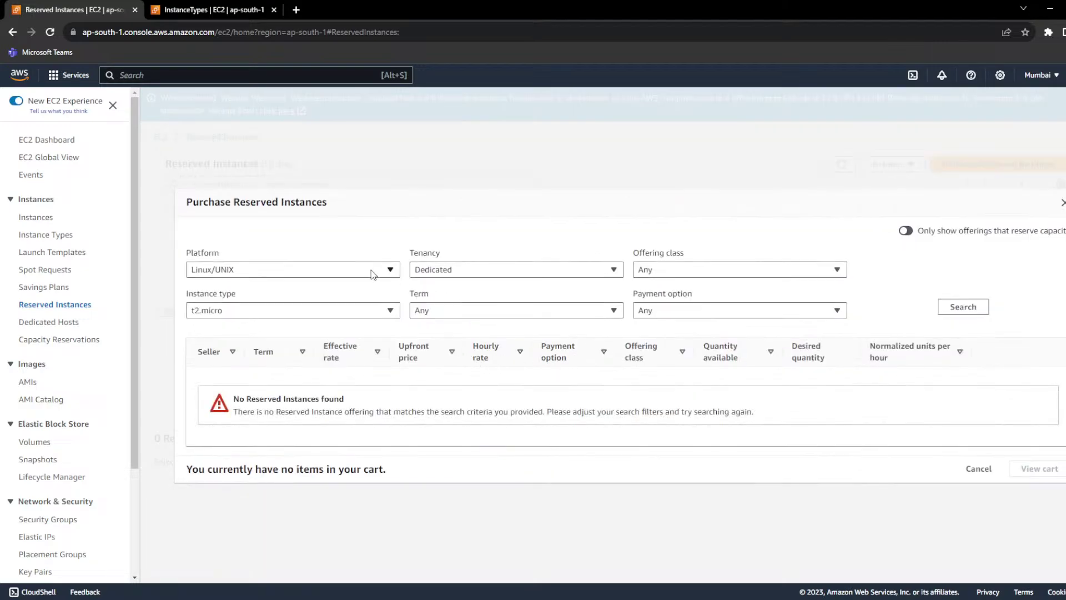
# Step: Change the instance type to m4.large, search with Dedicated tenancy, and examine the offerings
pyautogui.click(338, 314)
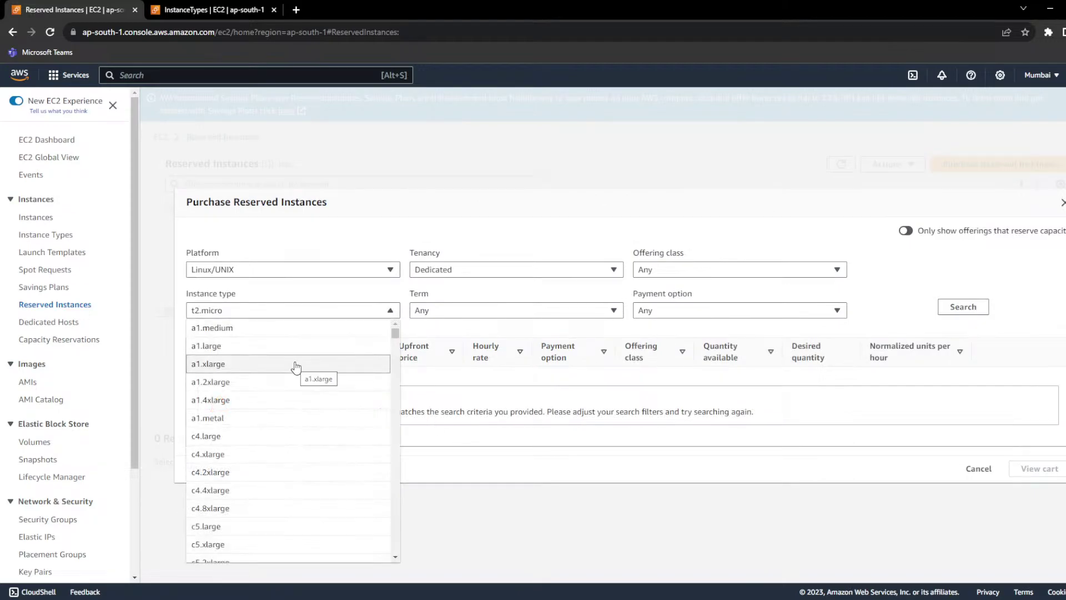
pyautogui.press('m')
pyautogui.click(235, 555)
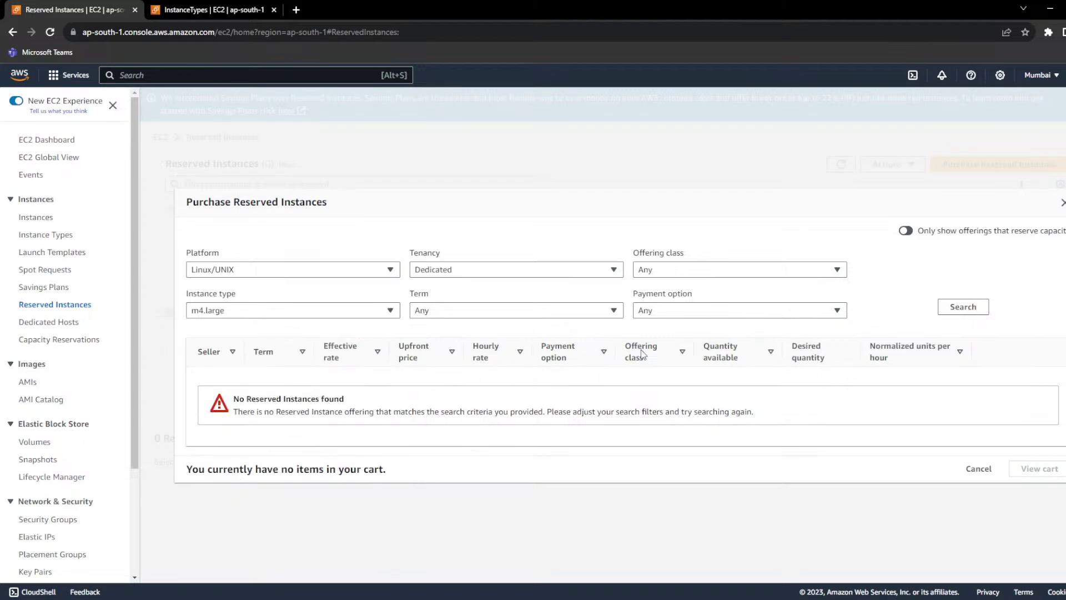
pyautogui.click(947, 311)
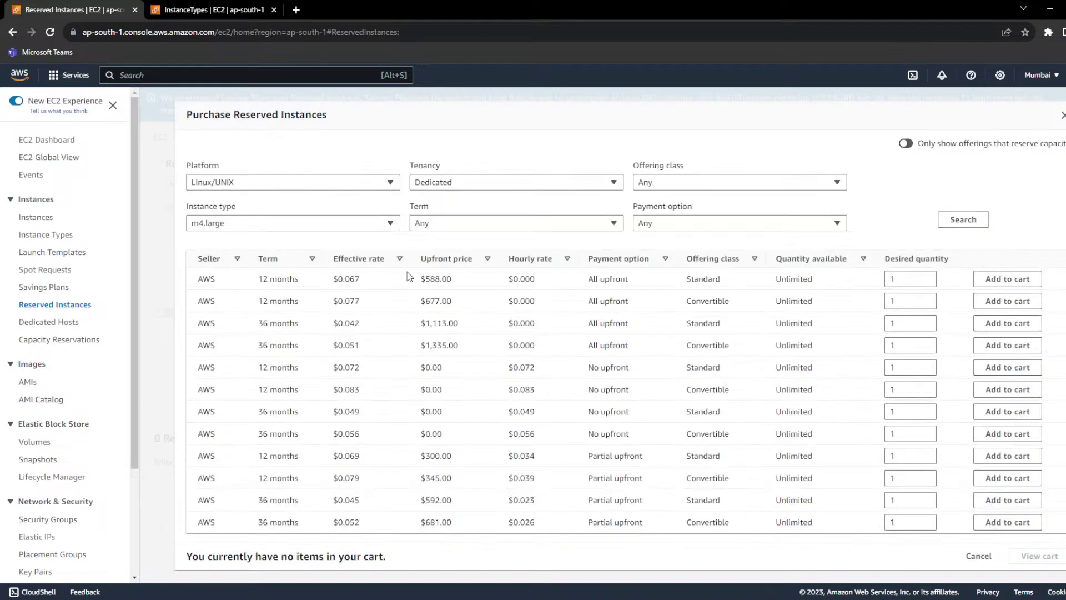
pyautogui.click(269, 280)
pyautogui.moveTo(269, 279); pyautogui.dragTo(555, 476)
pyautogui.click(555, 476)
# Step: Set the tenancy back to Default and search the m4.large Reserved Instance offerings
pyautogui.click(505, 183)
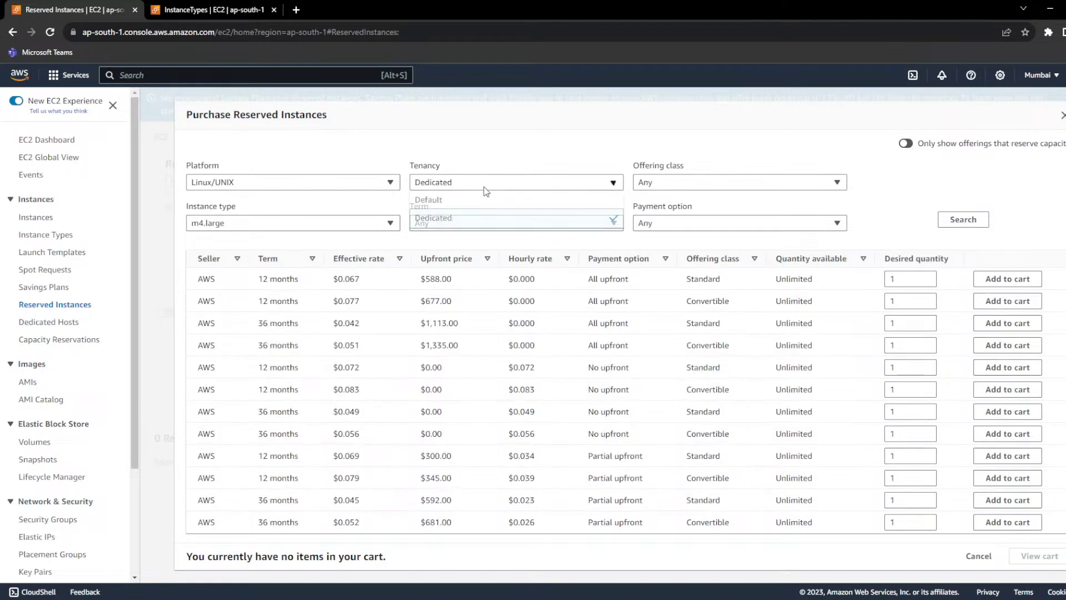
pyautogui.click(454, 200)
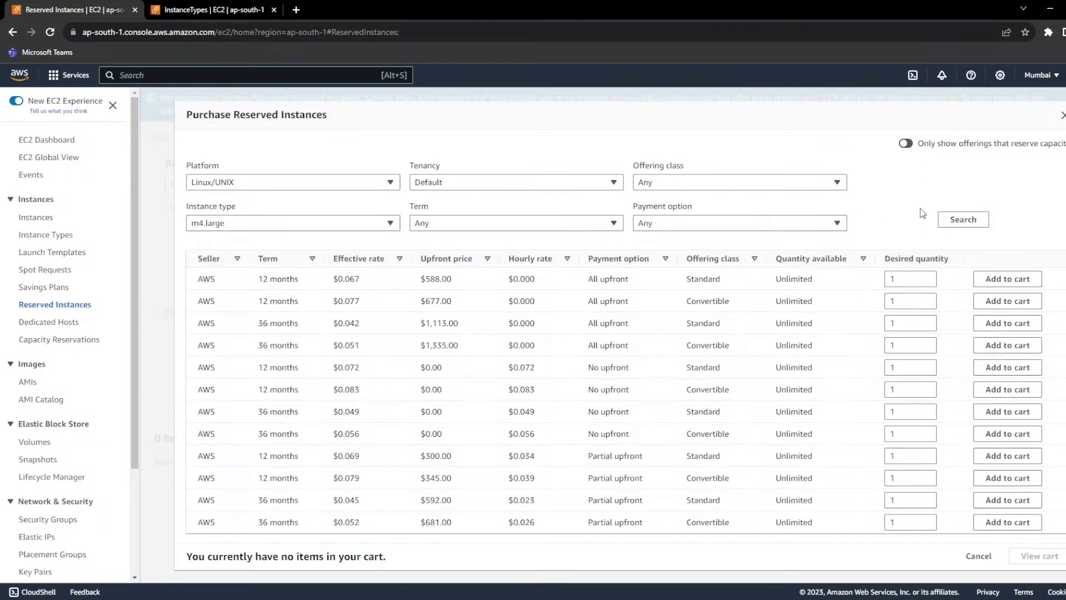
pyautogui.click(956, 221)
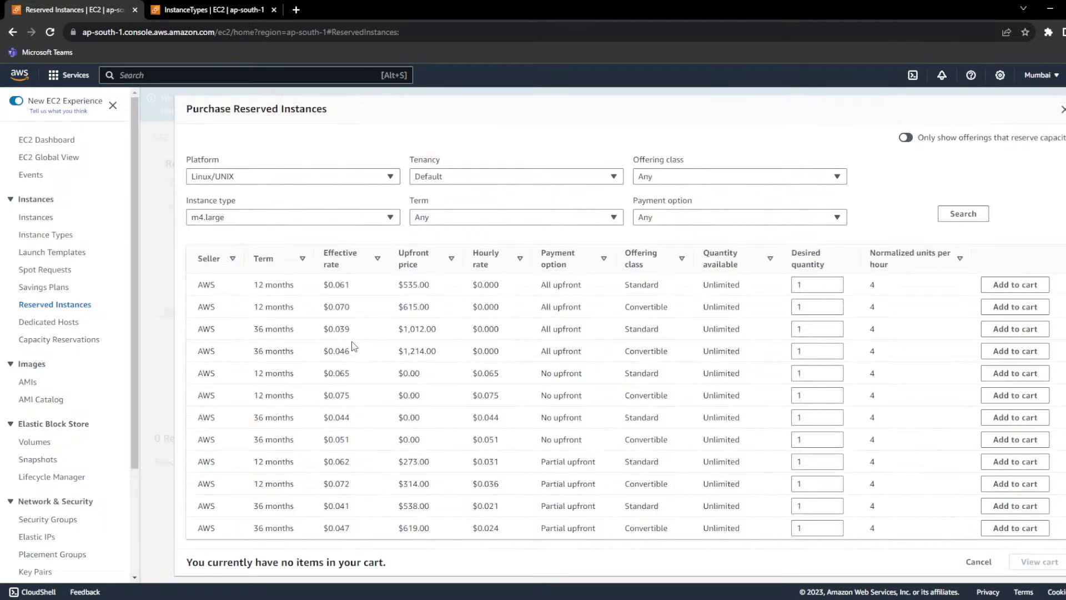
# Step: Search the offerings for t2.micro with Default tenancy, and close the purchase form without buying
pyautogui.click(353, 220)
pyautogui.scroll(-5, 289, 309)
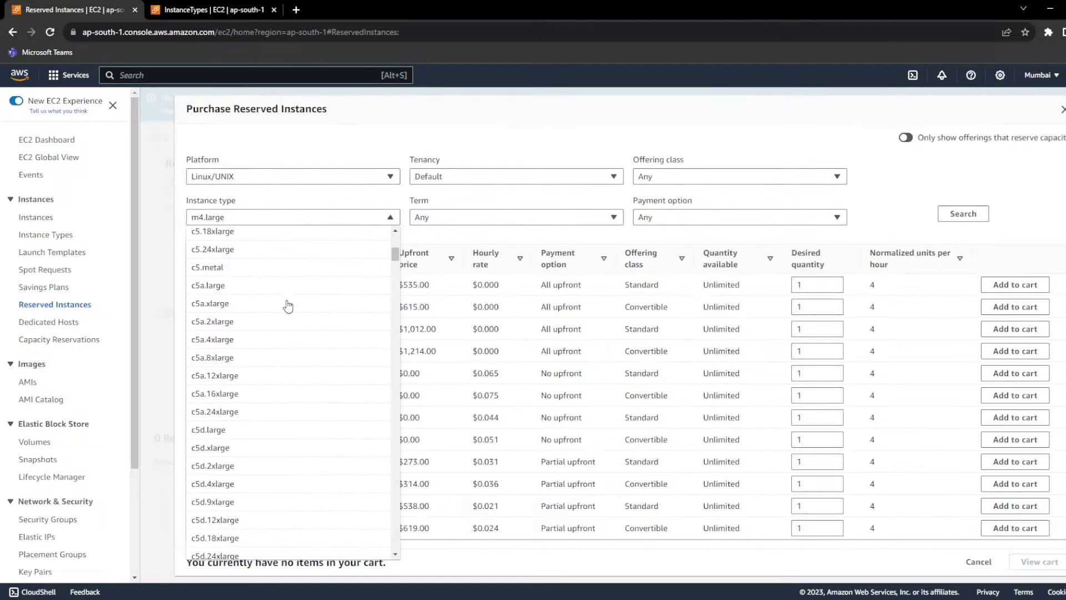
pyautogui.scroll(-15, 288, 306)
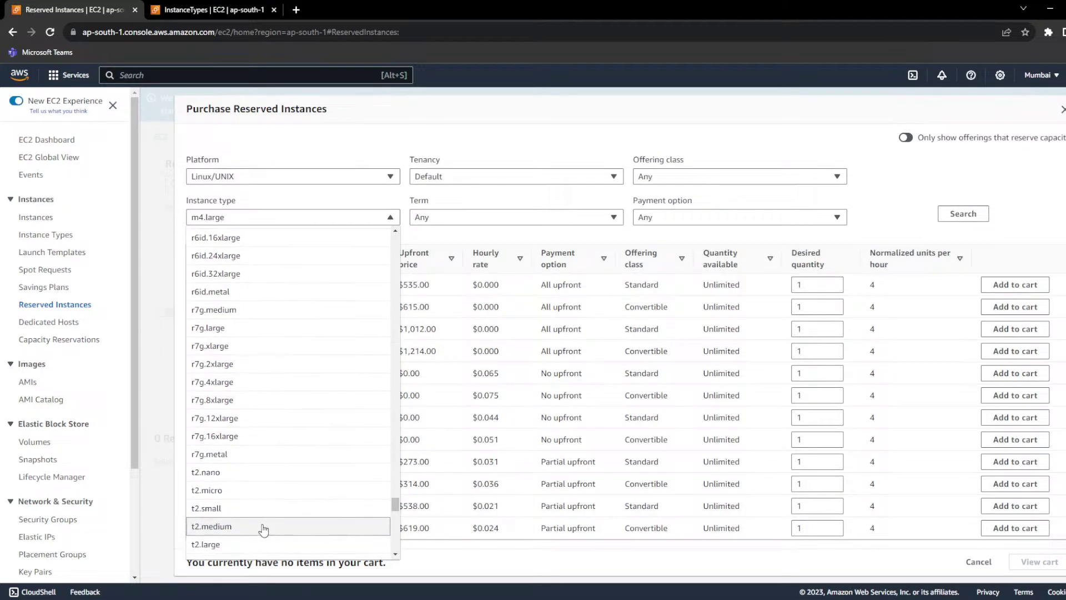
pyautogui.click(265, 491)
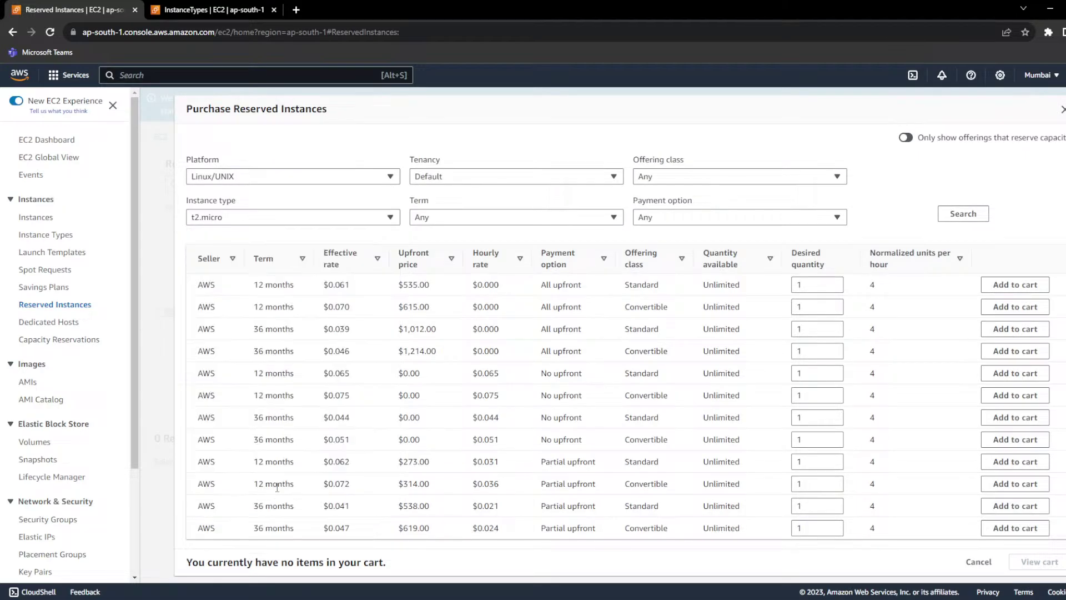
pyautogui.click(972, 215)
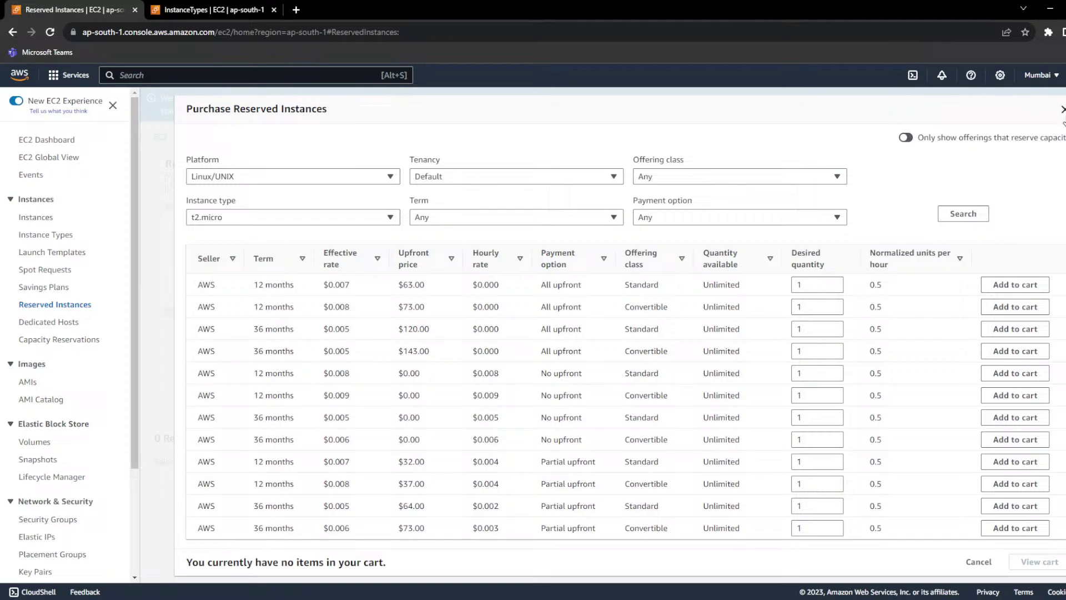
pyautogui.press('Escape')
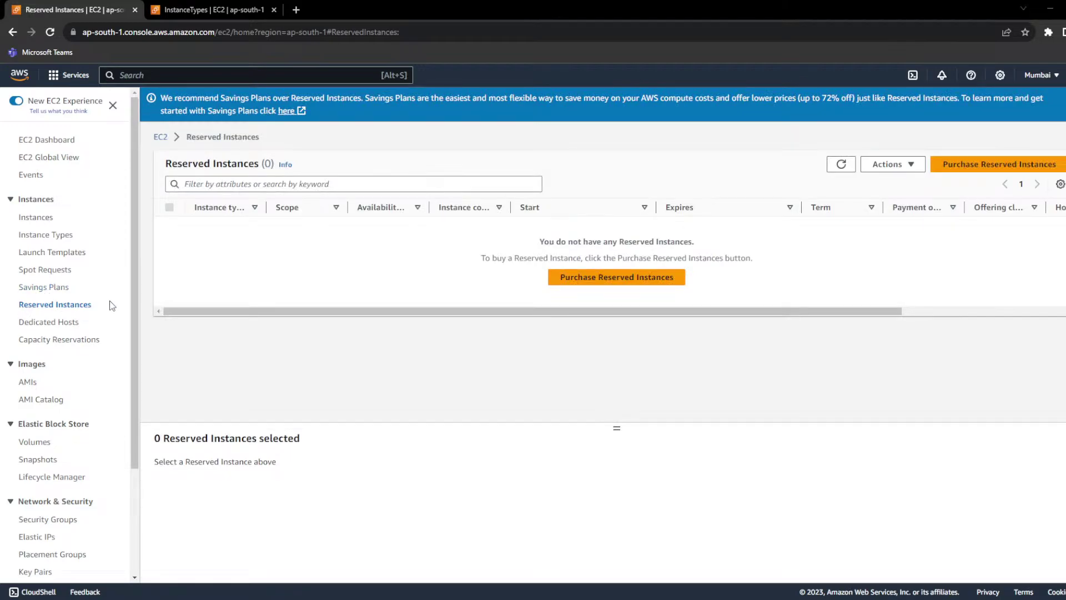
pyautogui.moveTo(114, 308); pyautogui.dragTo(7, 329)
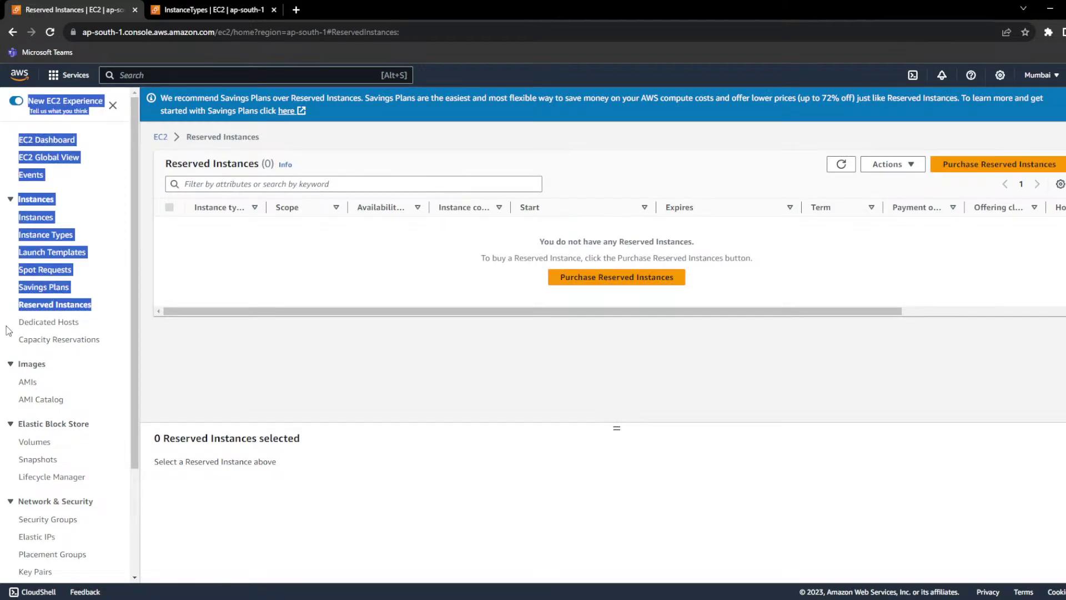
# Step: Open the Dedicated Hosts page and review the settings in the Allocate Dedicated Host form
pyautogui.click(44, 322)
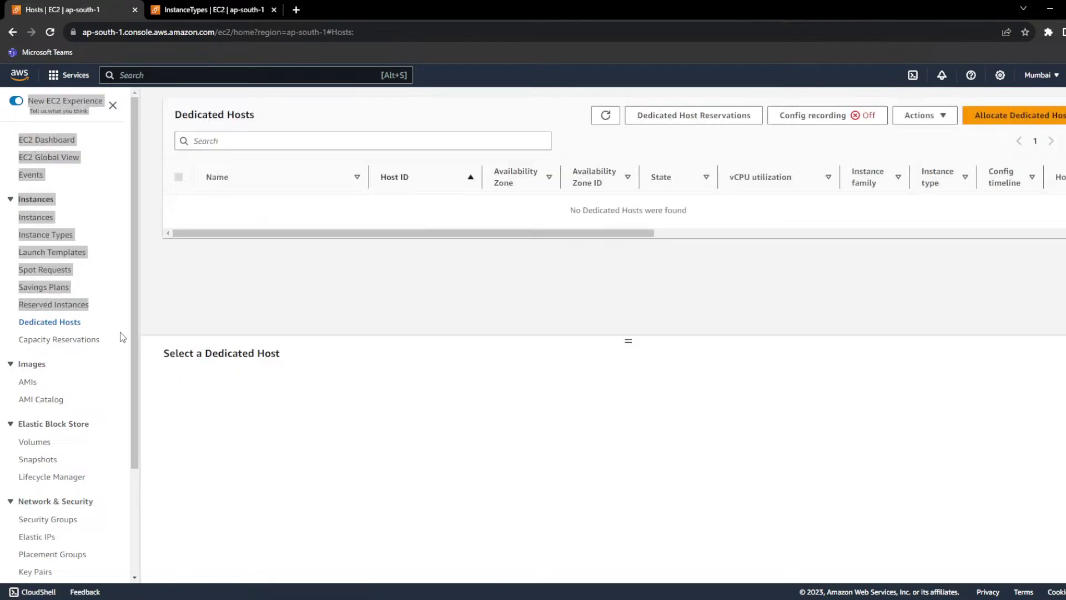
pyautogui.click(122, 335)
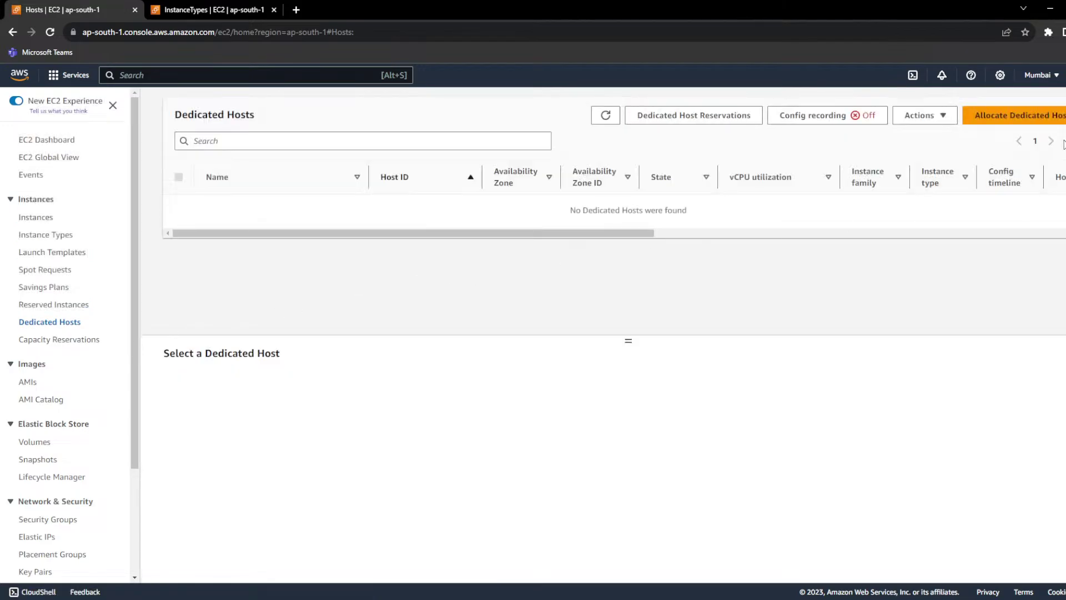
pyautogui.click(1049, 117)
pyautogui.scroll(-6, 317, 238)
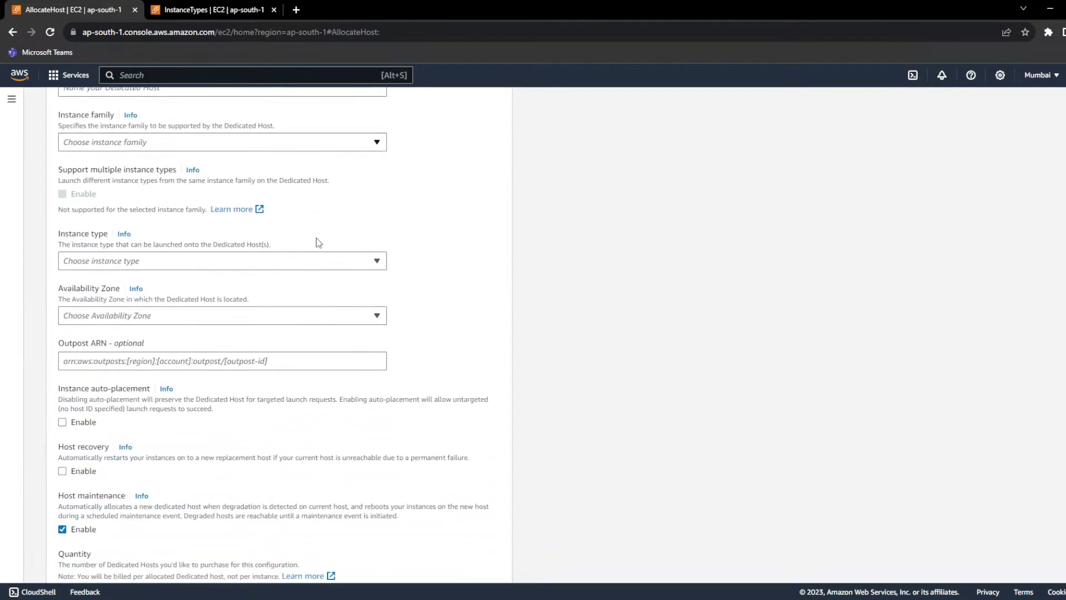
pyautogui.scroll(6, 317, 239)
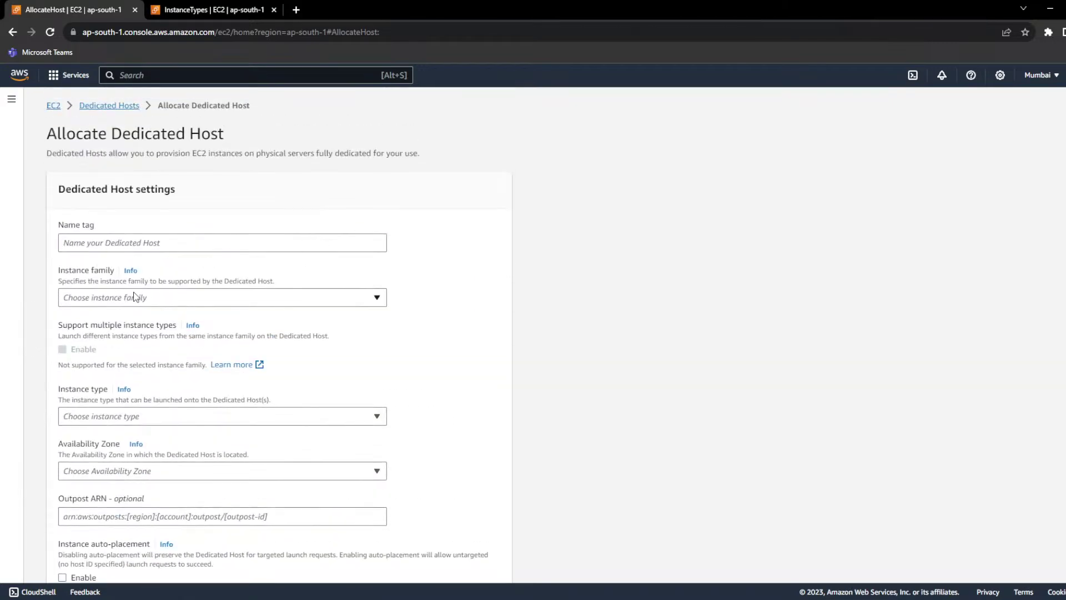
# Step: Browse the full list of instance families offered for a Dedicated Host
pyautogui.click(154, 301)
pyautogui.scroll(-7, 167, 438)
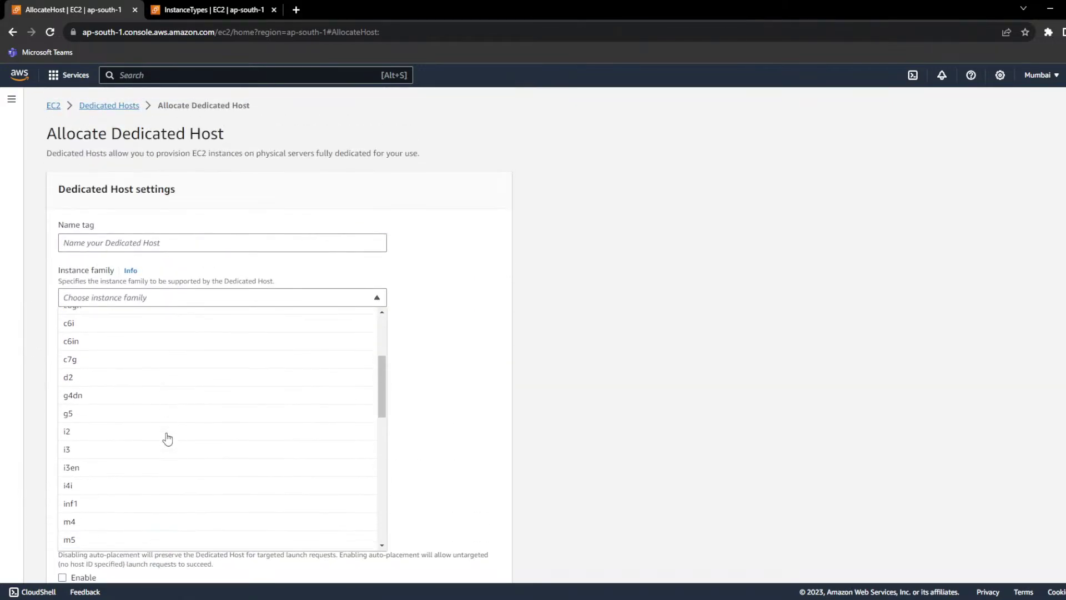
pyautogui.scroll(-4, 164, 461)
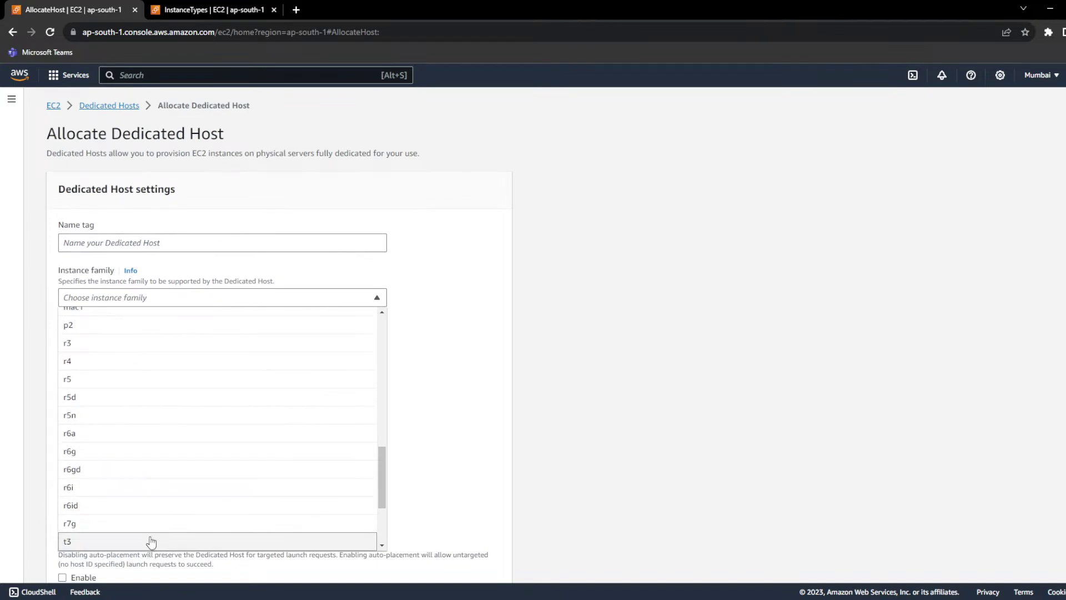
pyautogui.scroll(-3, 161, 529)
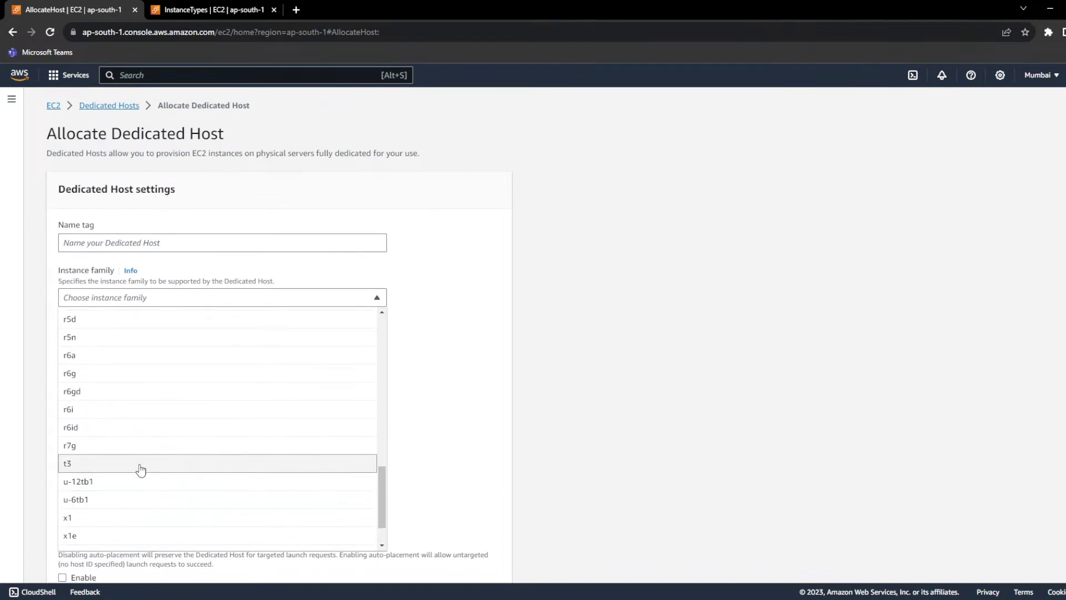
pyautogui.scroll(-1, 205, 475)
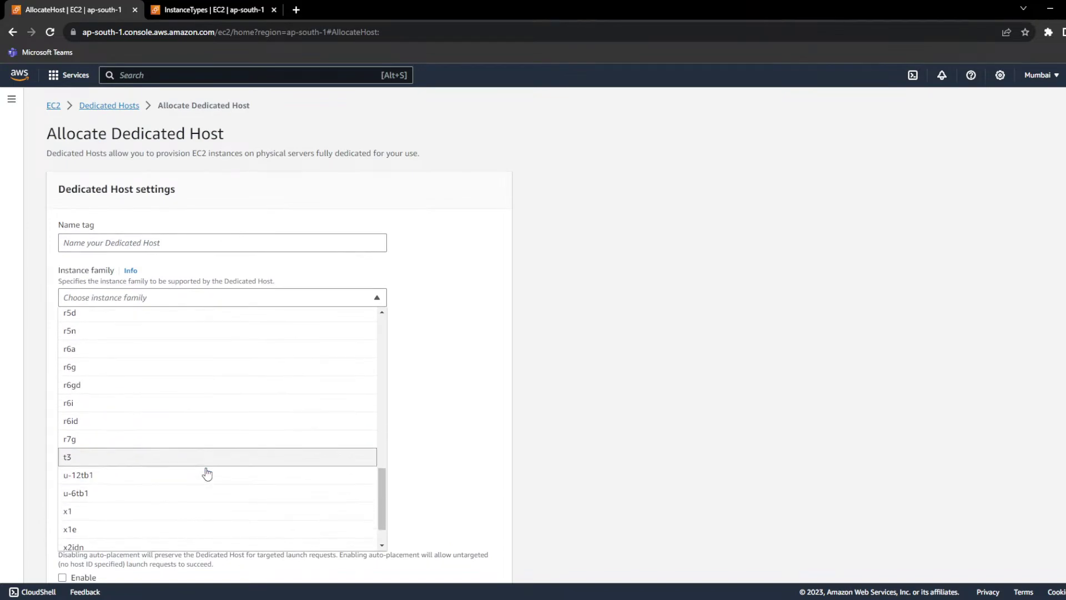
pyautogui.scroll(6, 207, 474)
pyautogui.scroll(5, 206, 474)
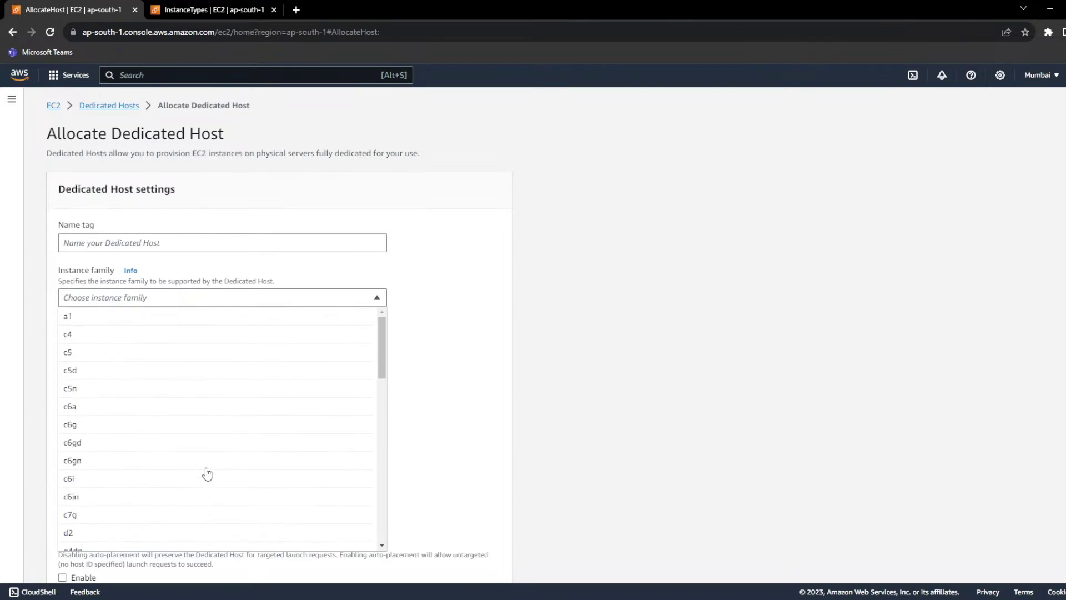
pyautogui.click(195, 299)
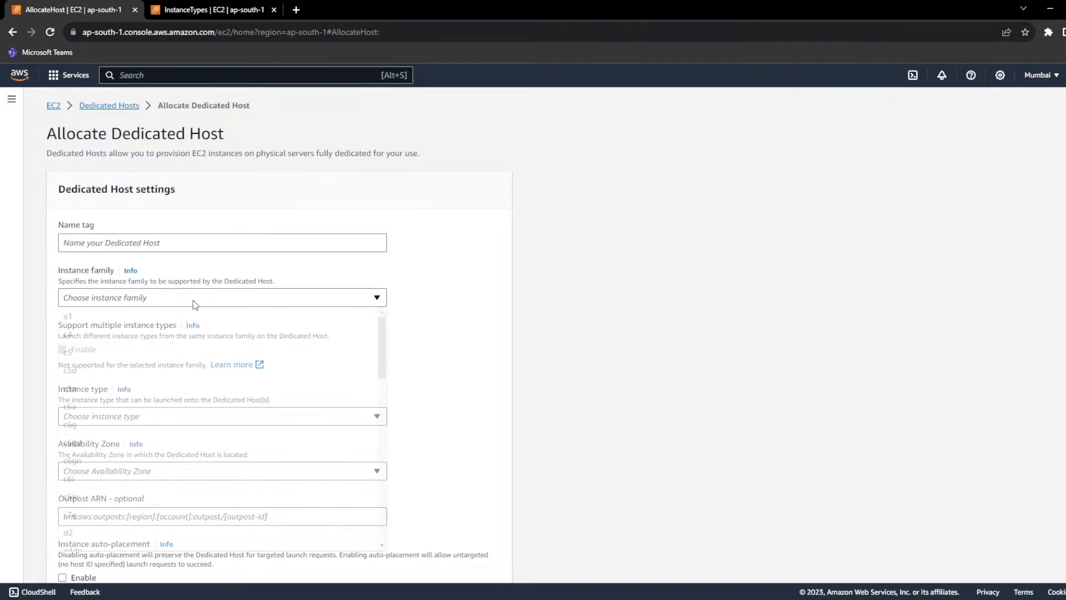
# Step: Choose instance family t3 and Availability Zone ap-south-1b, review the remaining host settings, and cancel the allocation
pyautogui.click(195, 300)
pyautogui.click(90, 543)
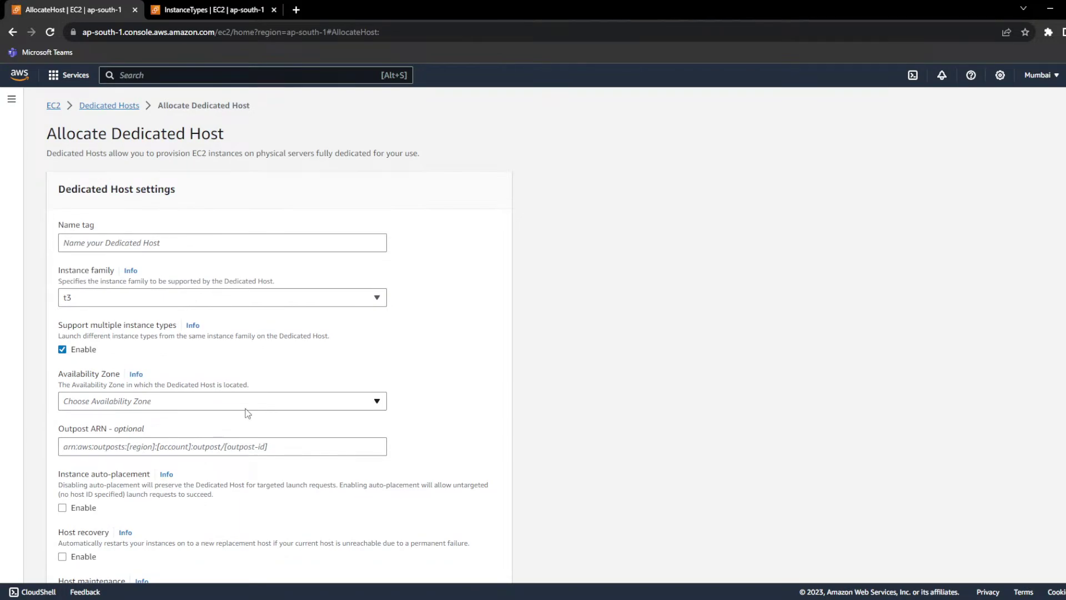
pyautogui.scroll(-2, 244, 416)
pyautogui.click(213, 331)
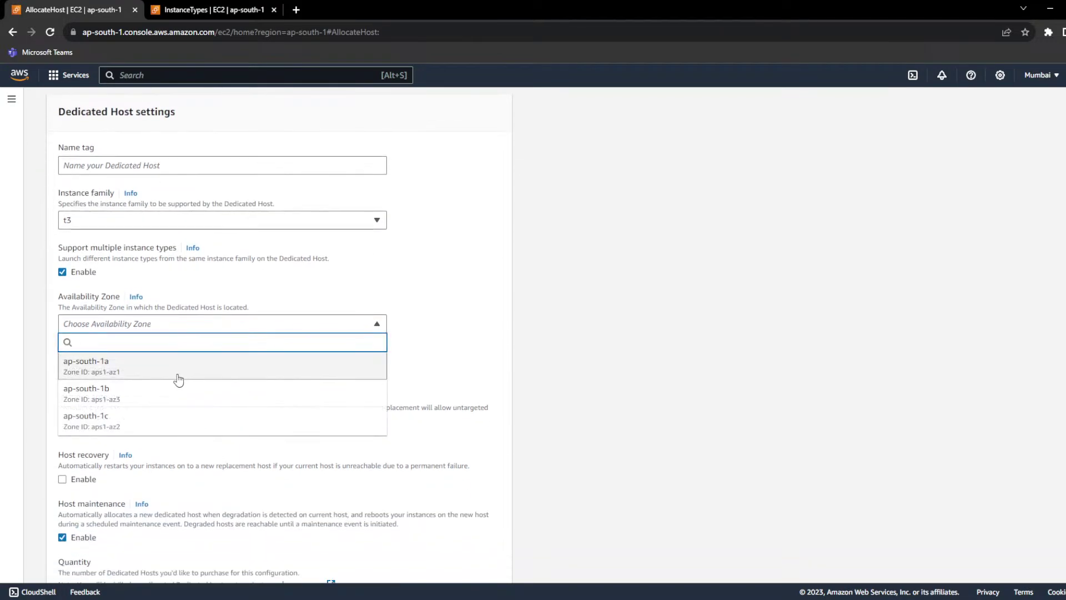
pyautogui.click(174, 403)
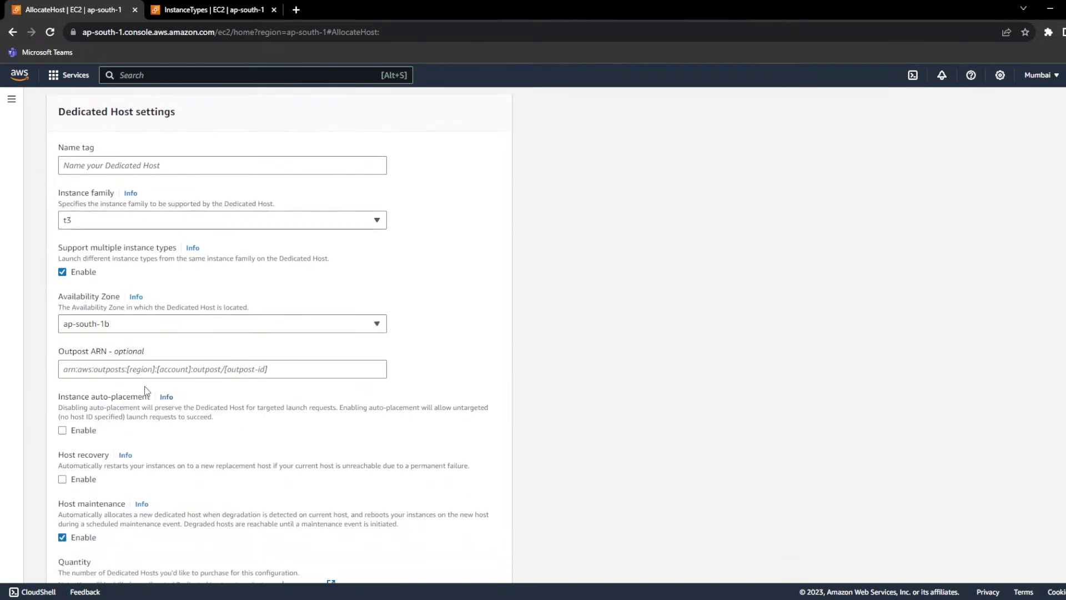
pyautogui.scroll(-3, 146, 391)
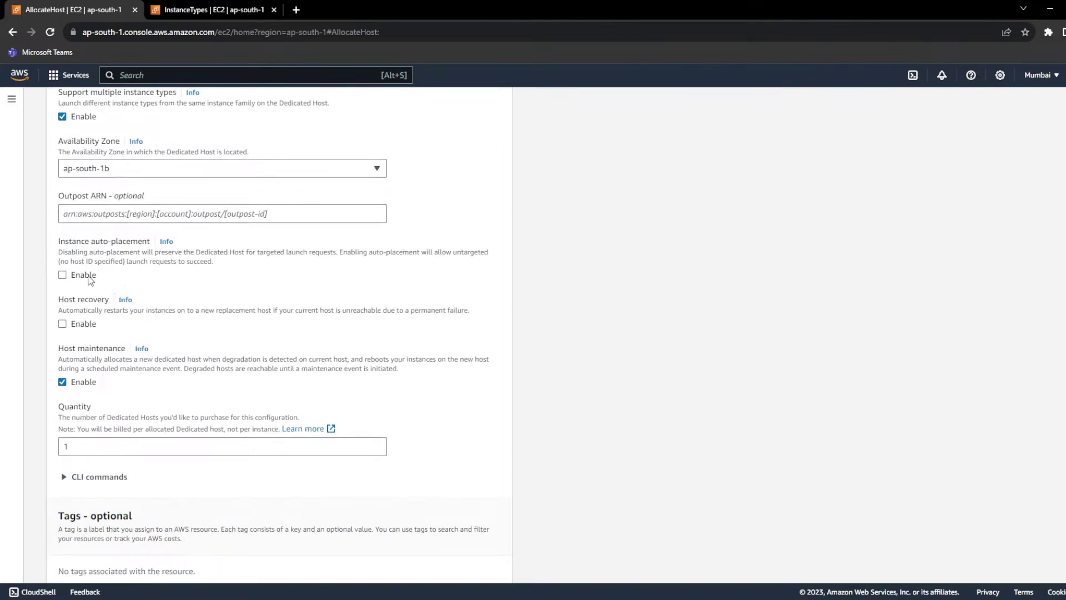
pyautogui.scroll(-2, 81, 361)
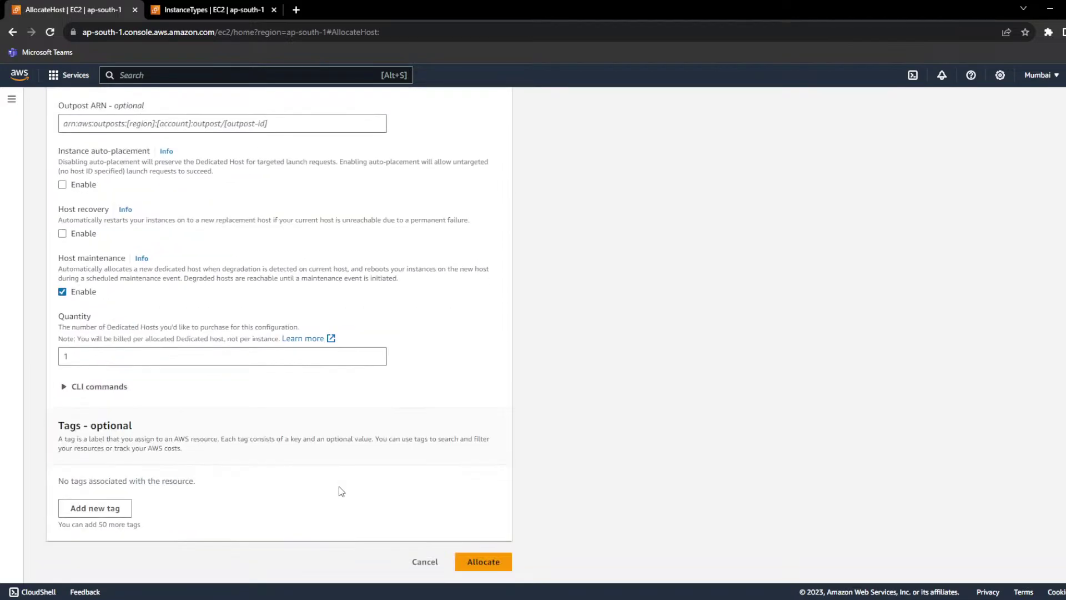
pyautogui.click(425, 561)
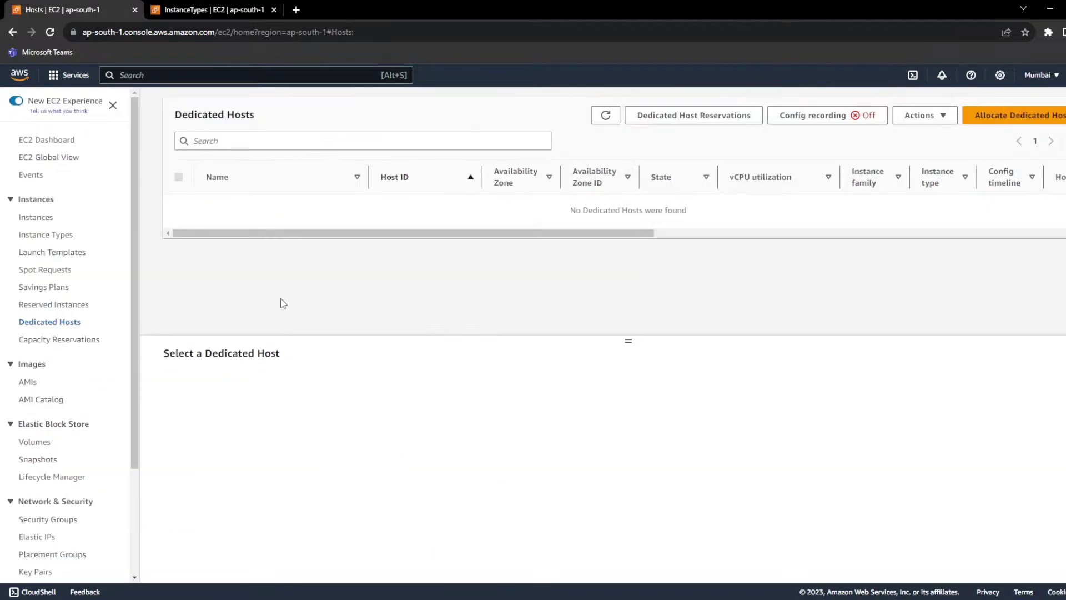
# Step: Check the Dedicated Hosts list, and review the Reserved Instances, Instances and Spot Requests pages
pyautogui.tripleClick(613, 211)
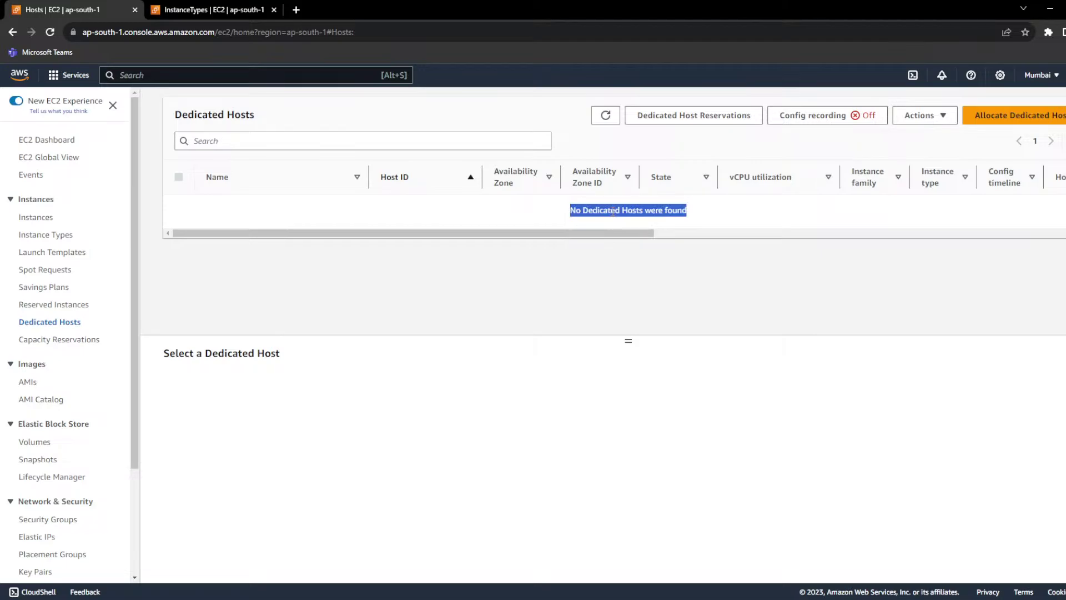
pyautogui.click(613, 211)
pyautogui.tripleClick(613, 211)
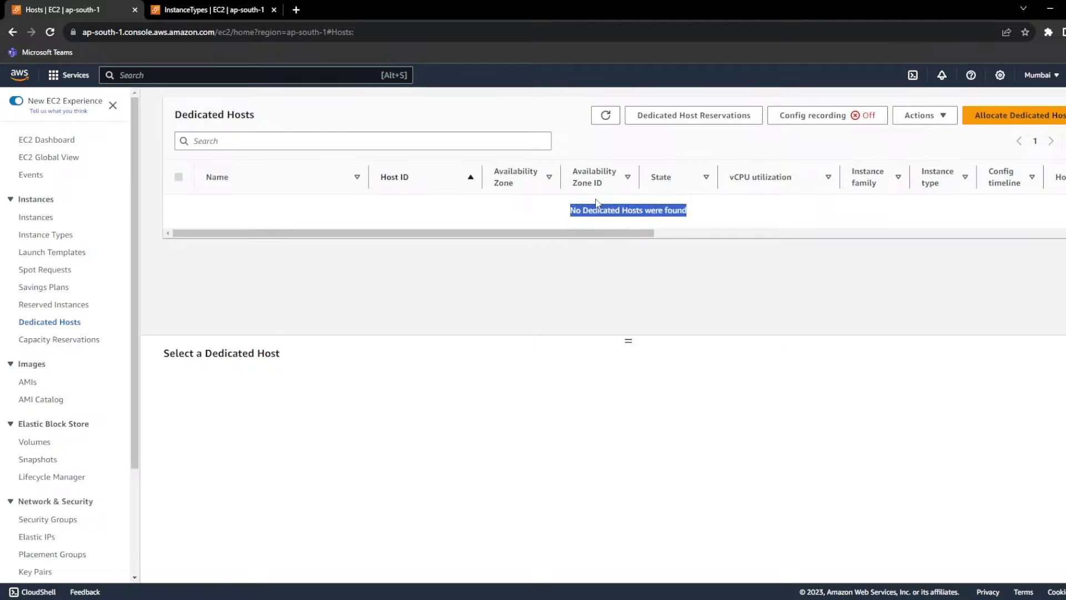
pyautogui.click(57, 304)
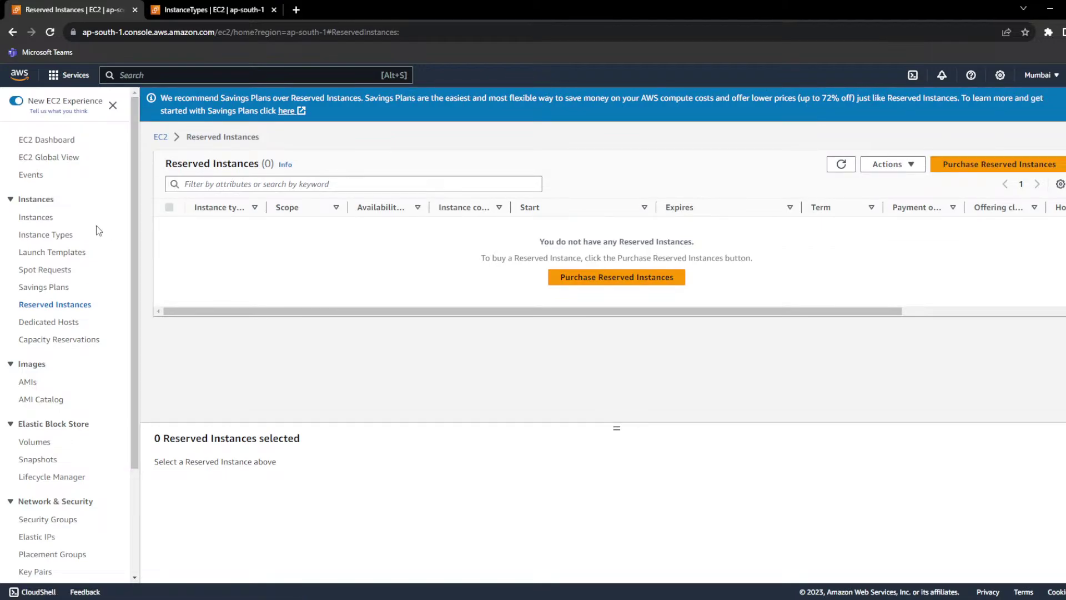
pyautogui.click(37, 218)
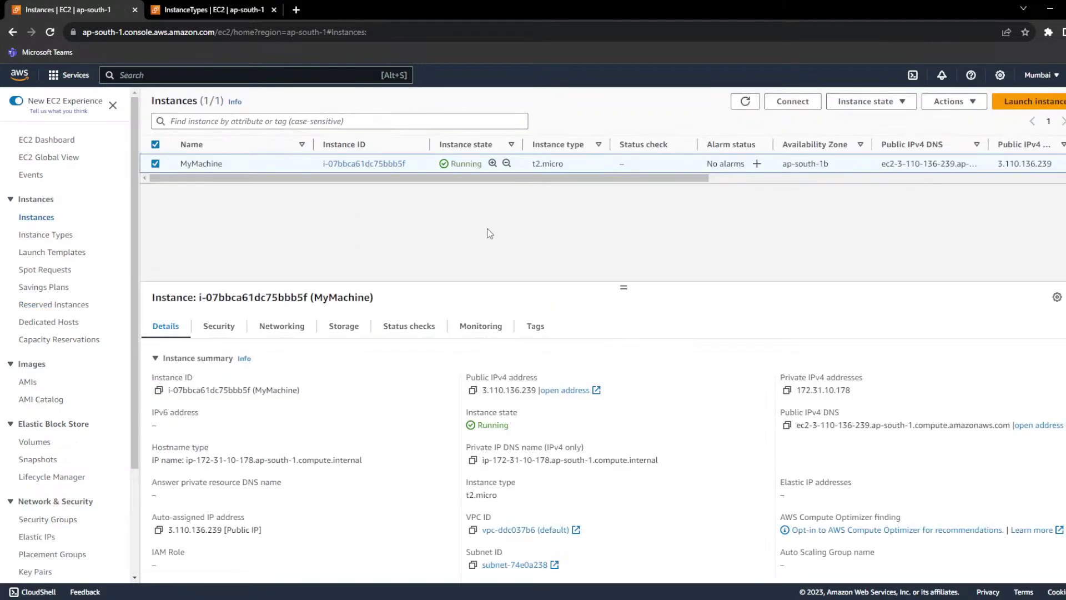
pyautogui.click(46, 270)
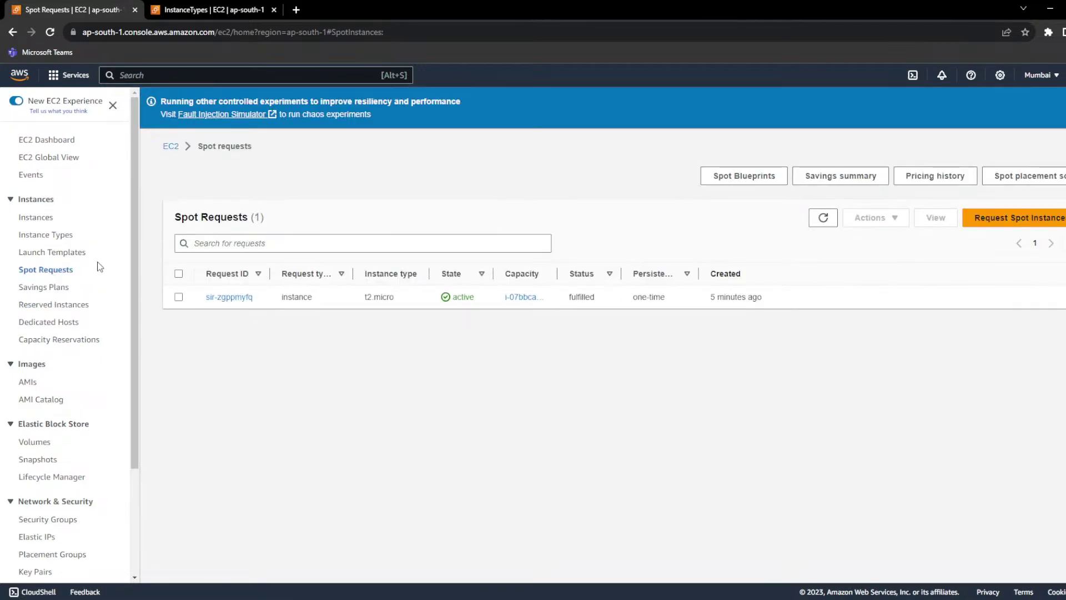
# Step: Return to the Instances page, refresh the list, and select the MyMachine instance
pyautogui.click(37, 220)
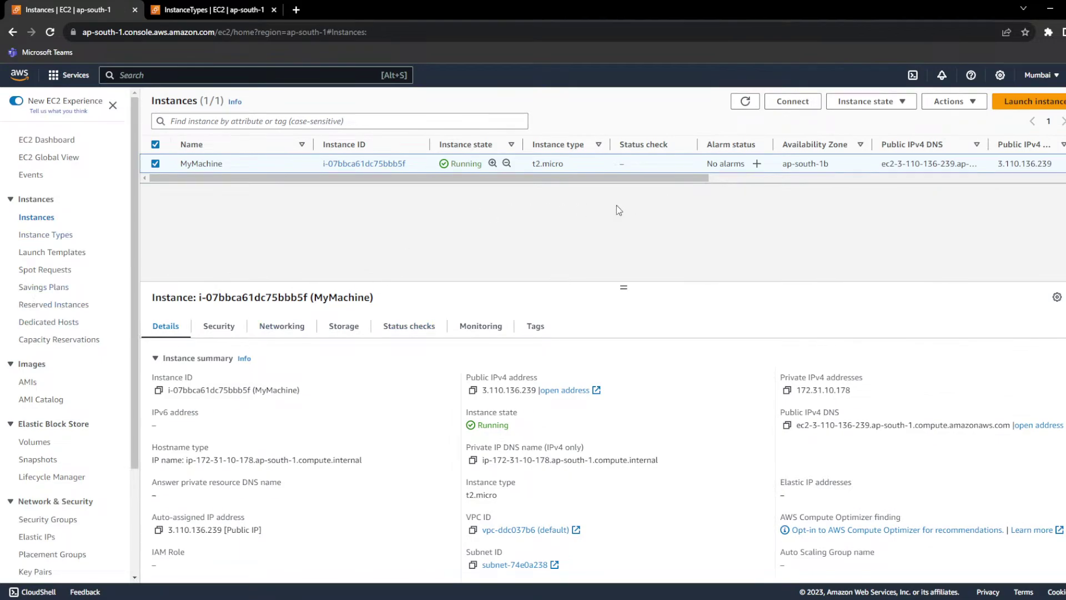
pyautogui.click(745, 101)
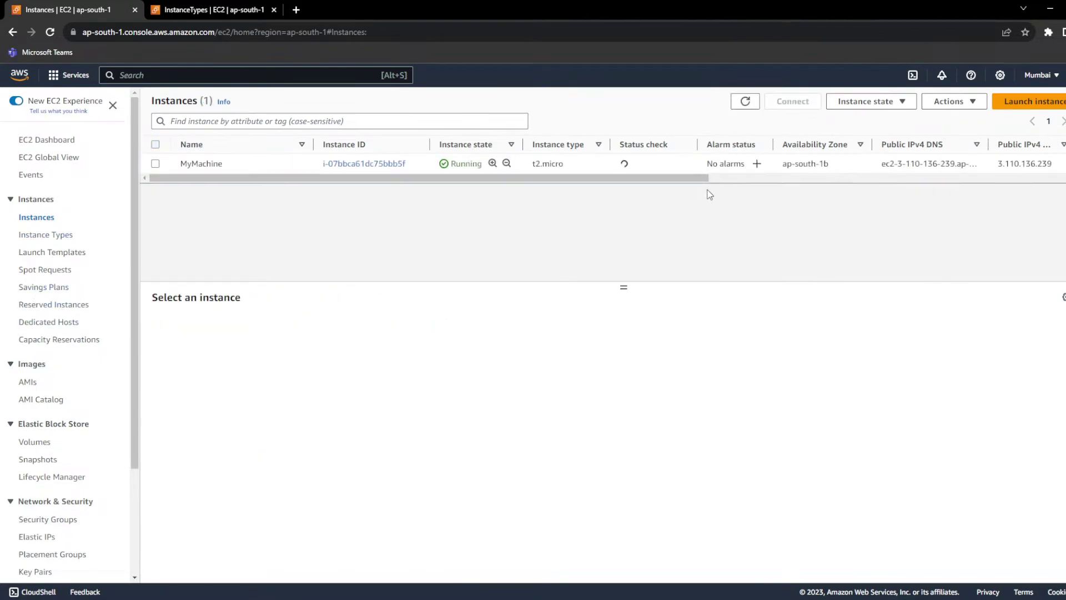
pyautogui.click(155, 164)
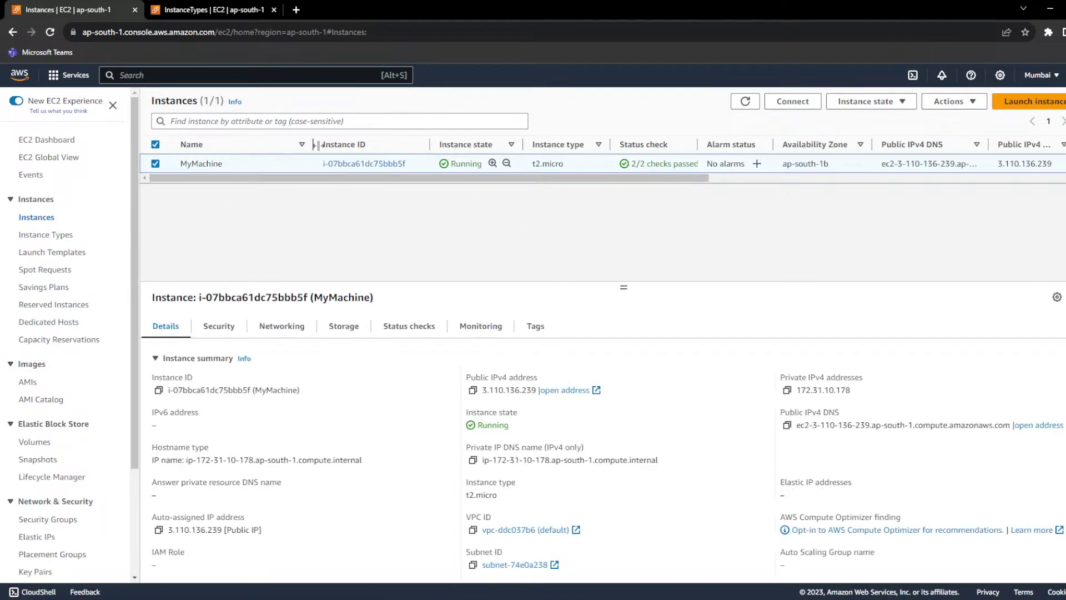
# Step: Narrow the Name column, widen the Status check column, and examine MyMachine's instance type, status check and alarm status
pyautogui.moveTo(314, 144); pyautogui.dragTo(255, 145)
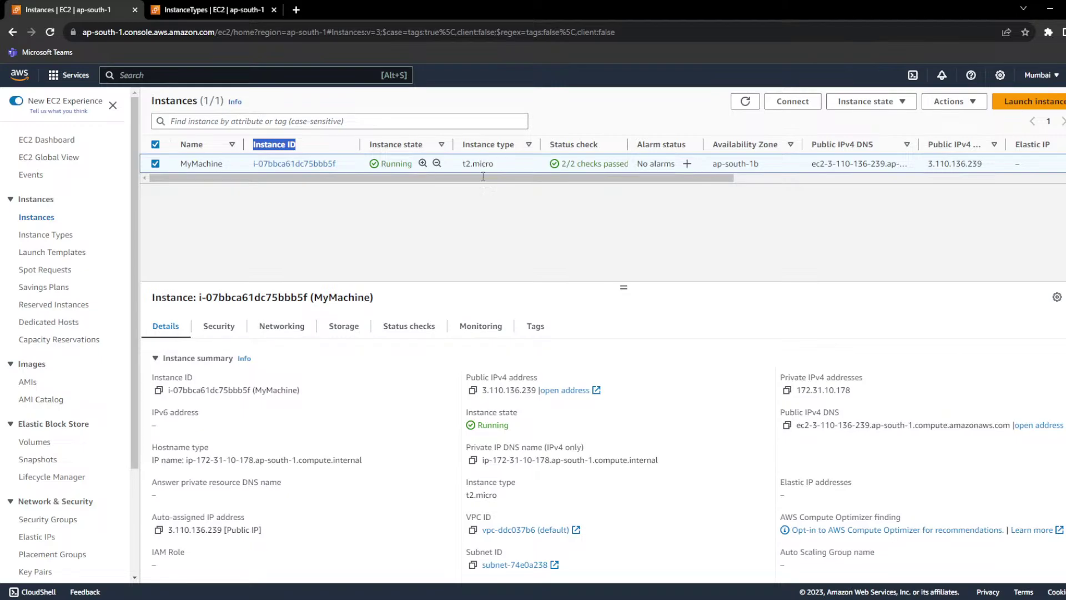
pyautogui.moveTo(463, 163); pyautogui.dragTo(660, 176)
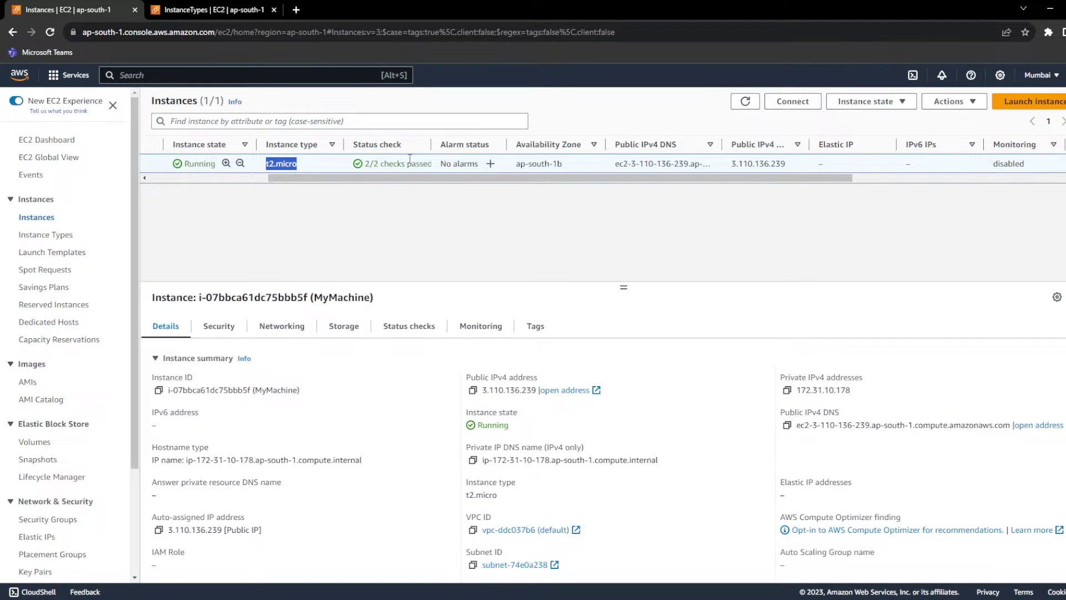
pyautogui.moveTo(431, 144); pyautogui.dragTo(358, 166)
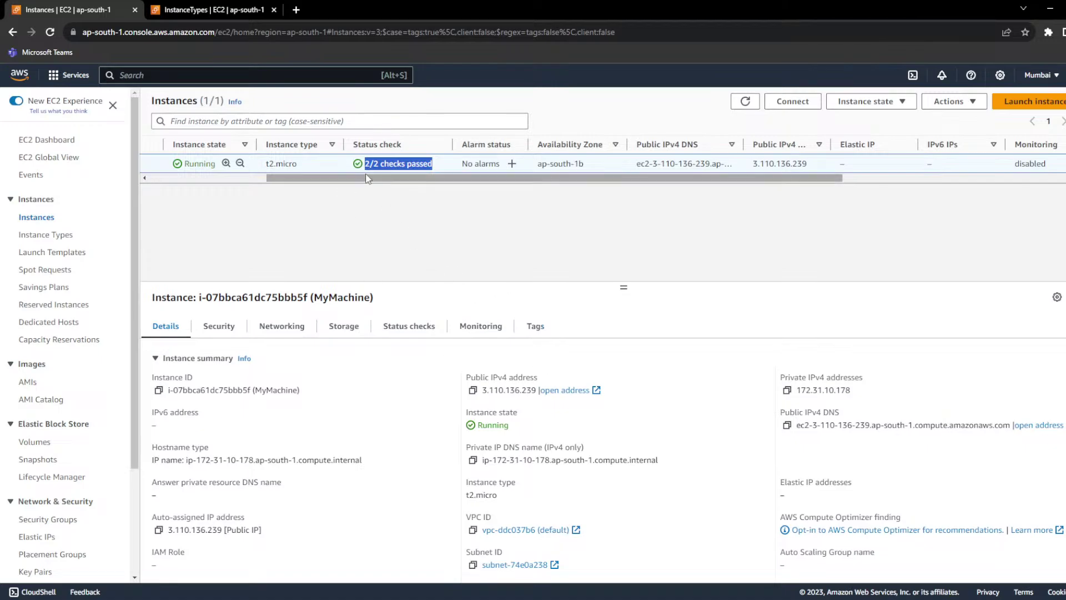
pyautogui.doubleClick(382, 163)
pyautogui.tripleClick(381, 163)
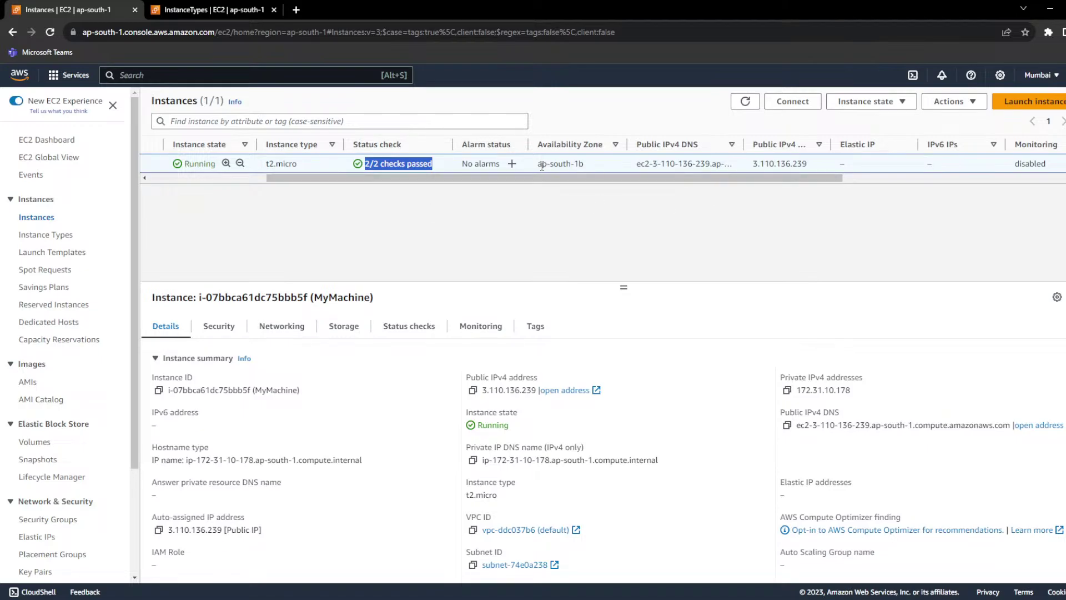
pyautogui.moveTo(463, 165); pyautogui.dragTo(500, 164)
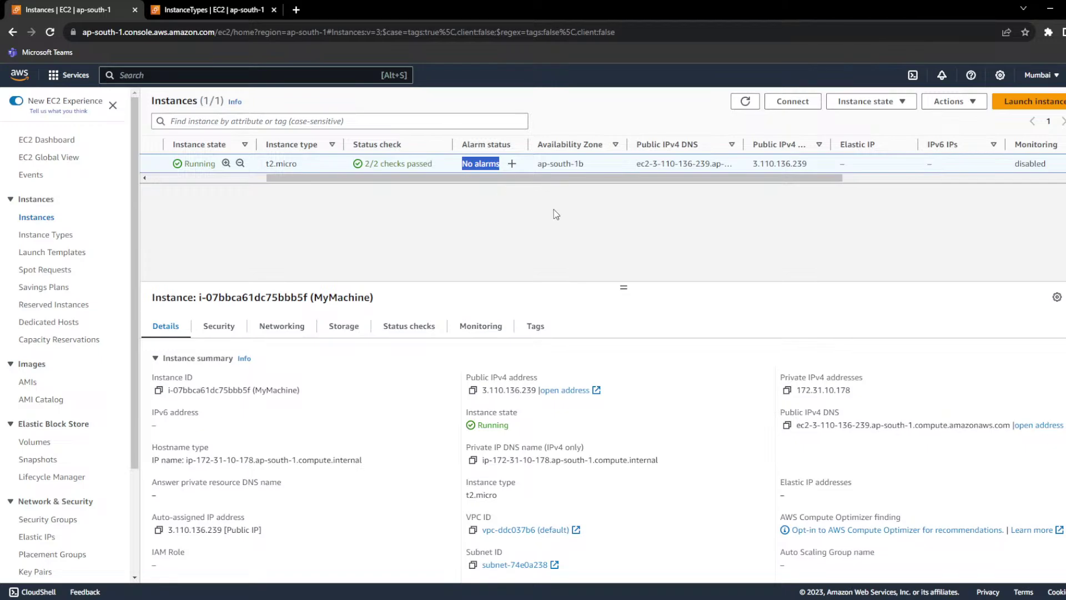
# Step: Examine MyMachine's Availability Zone and public IPv4 DNS, slightly widening the DNS column
pyautogui.click(572, 167)
pyautogui.tripleClick(572, 165)
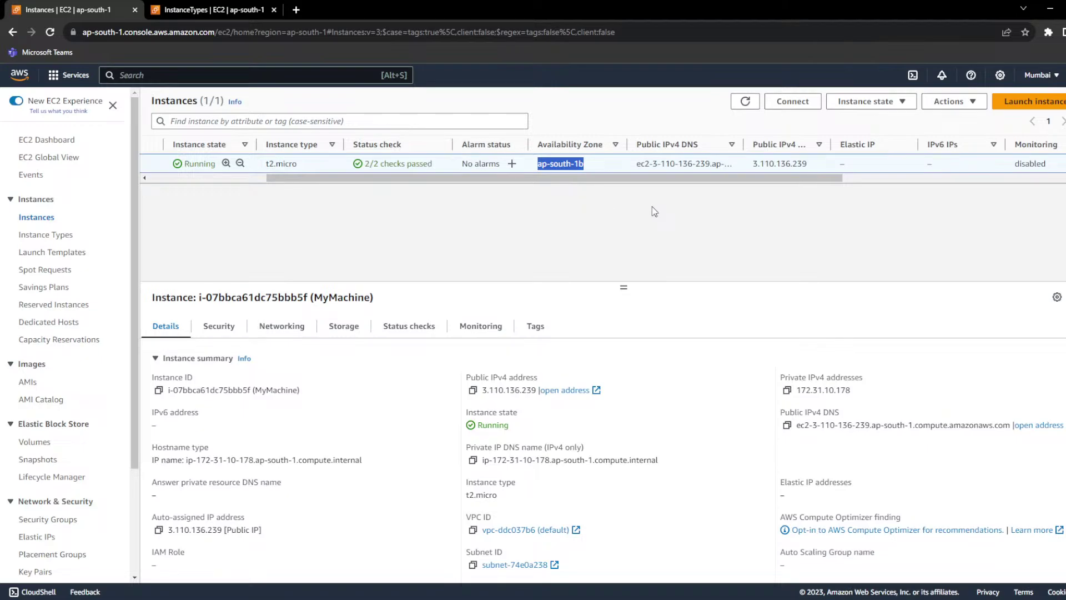
pyautogui.moveTo(657, 178); pyautogui.dragTo(689, 188)
pyautogui.click(626, 167)
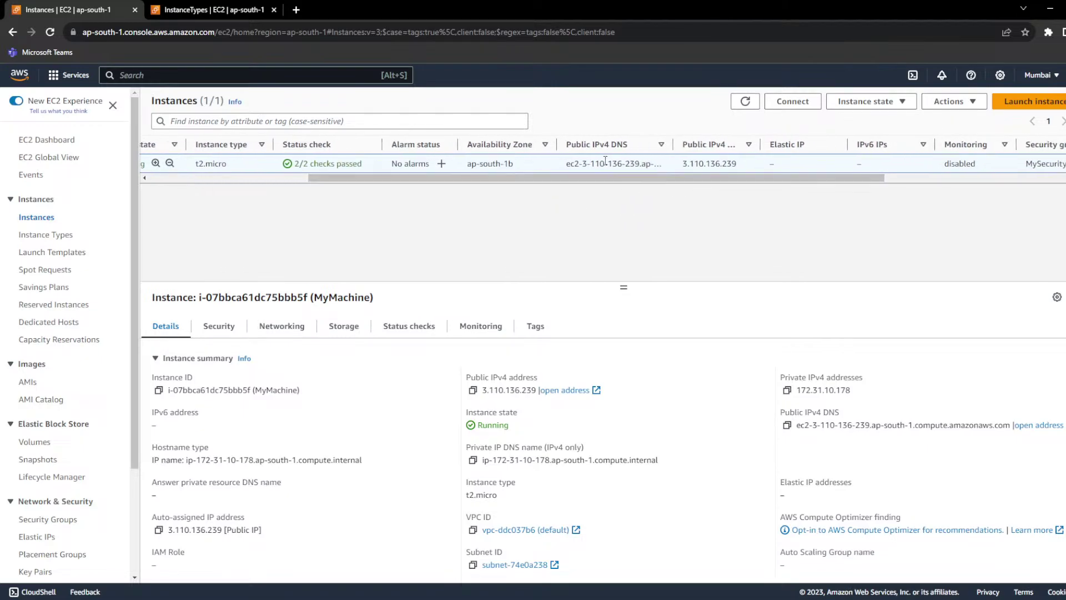
pyautogui.tripleClick(605, 161)
pyautogui.moveTo(673, 145)
pyautogui.mouseDown()
pyautogui.moveTo(689, 148)
pyautogui.moveTo(665, 153)
pyautogui.moveTo(685, 153)
pyautogui.mouseUp()
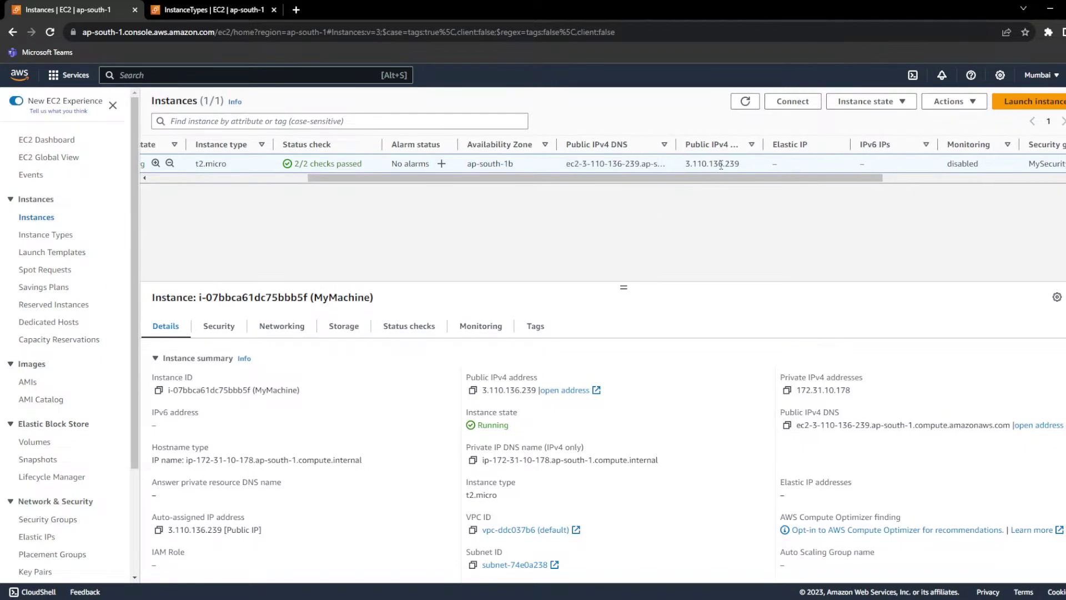
# Step: Examine MyMachine's public IPv4 address in the list and instance summary, and check its IPv6 IPs
pyautogui.tripleClick(712, 163)
pyautogui.tripleClick(496, 390)
pyautogui.doubleClick(483, 390)
pyautogui.moveTo(481, 378); pyautogui.dragTo(538, 378)
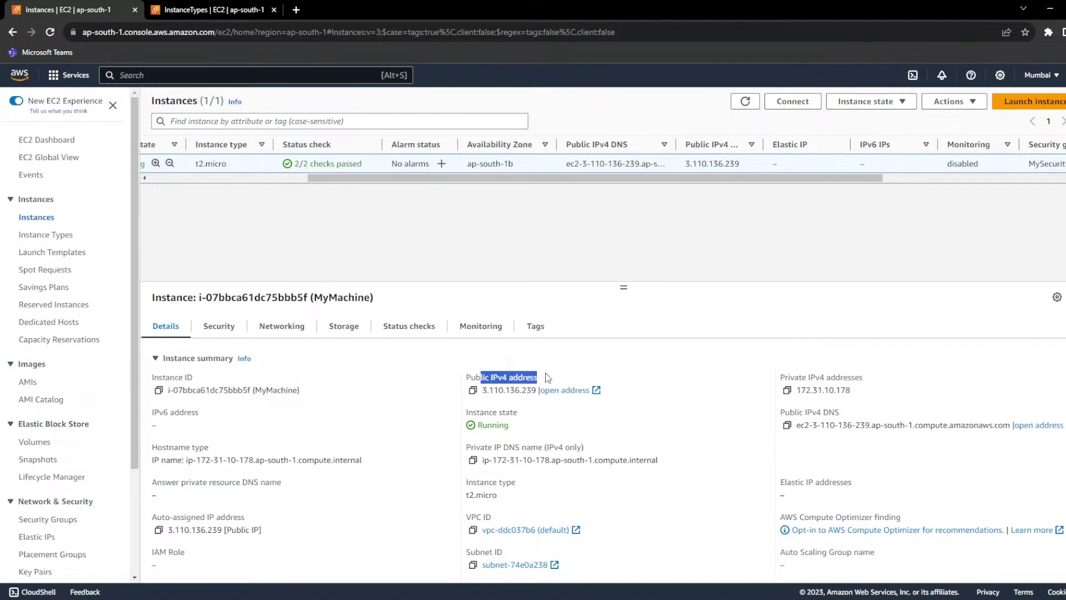
pyautogui.moveTo(648, 183); pyautogui.dragTo(847, 198)
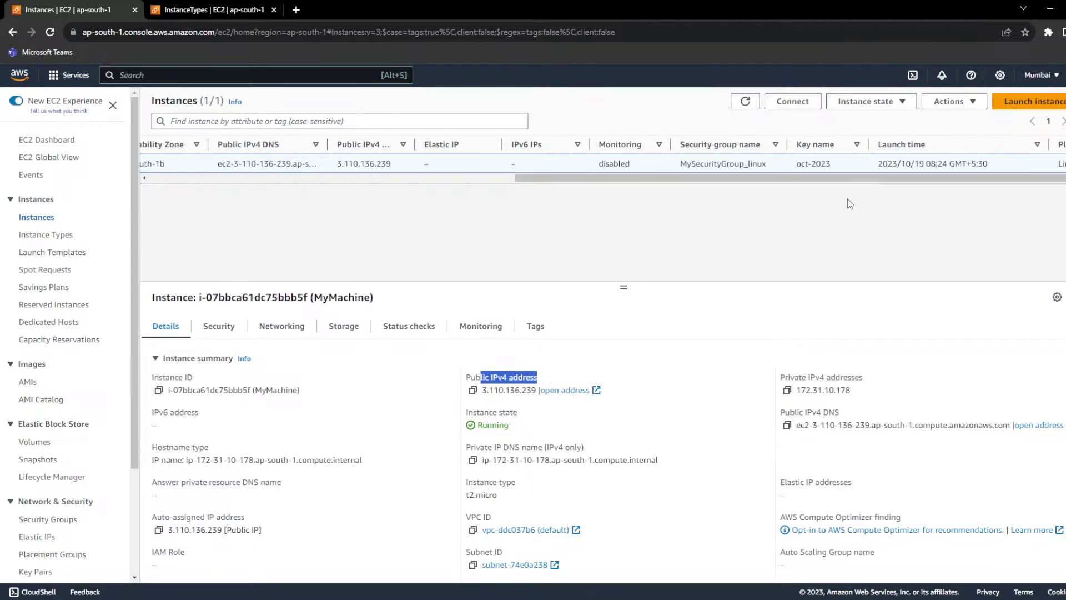
pyautogui.click(511, 167)
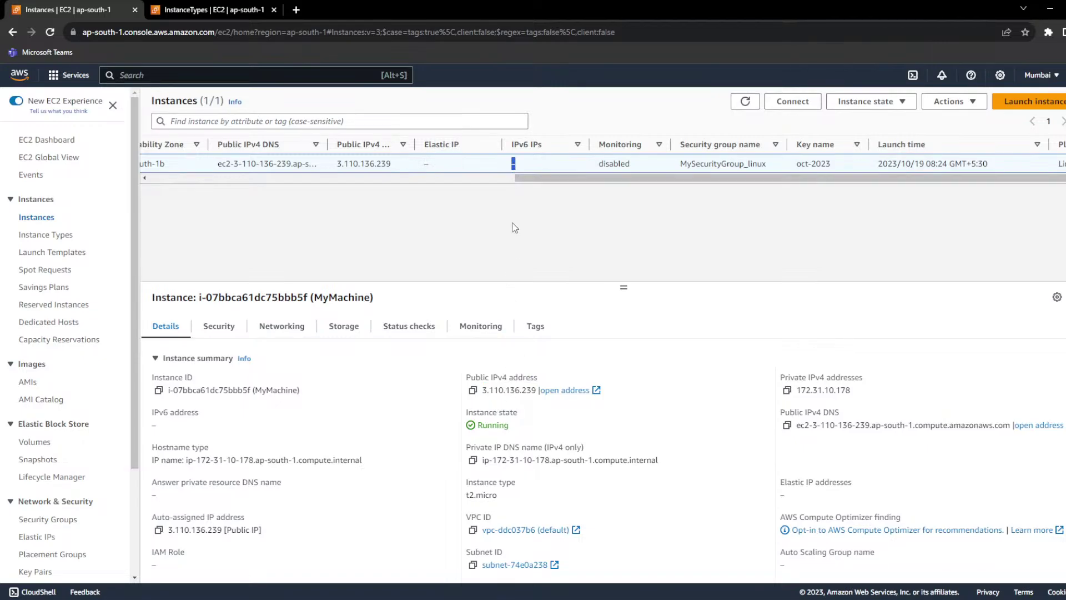
# Step: Examine MyMachine's monitoring setting, security group name, key name and launch time in the instance list
pyautogui.hscroll(1, 531, 178)
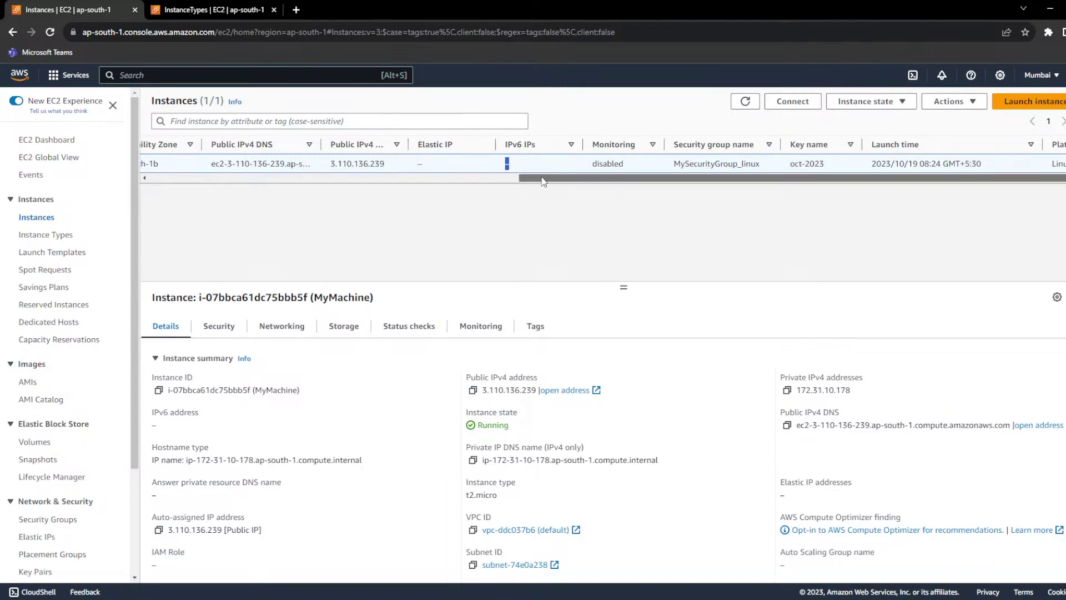
pyautogui.click(505, 162)
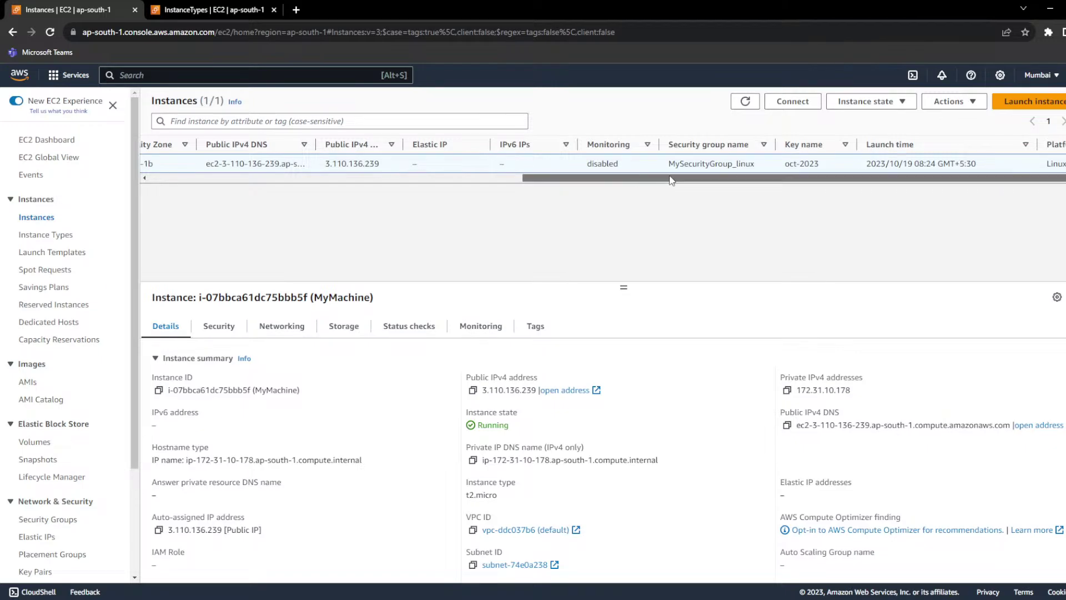
pyautogui.doubleClick(597, 166)
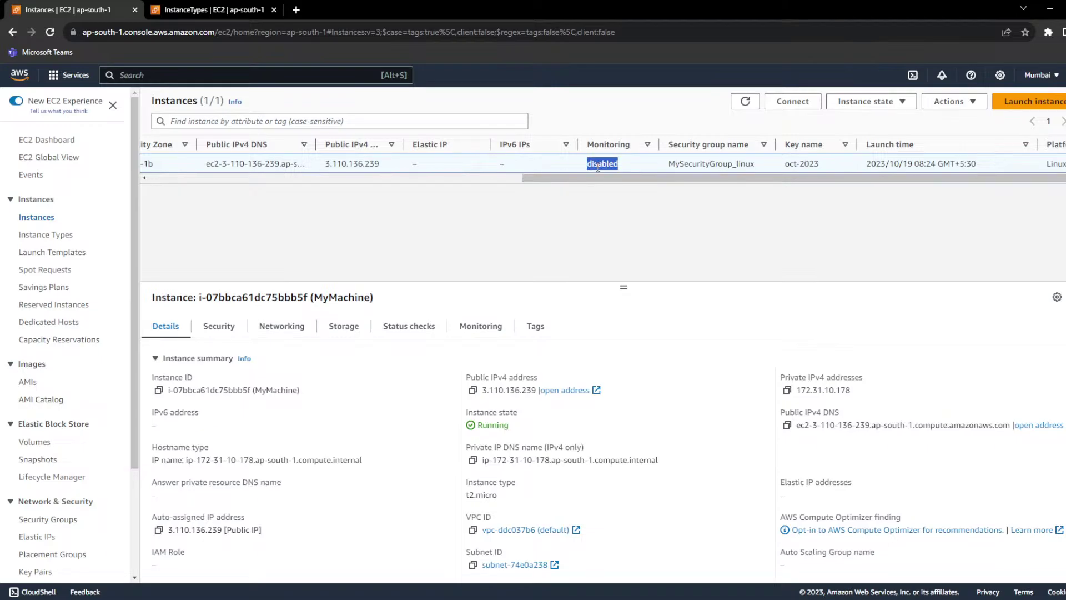
pyautogui.doubleClick(727, 164)
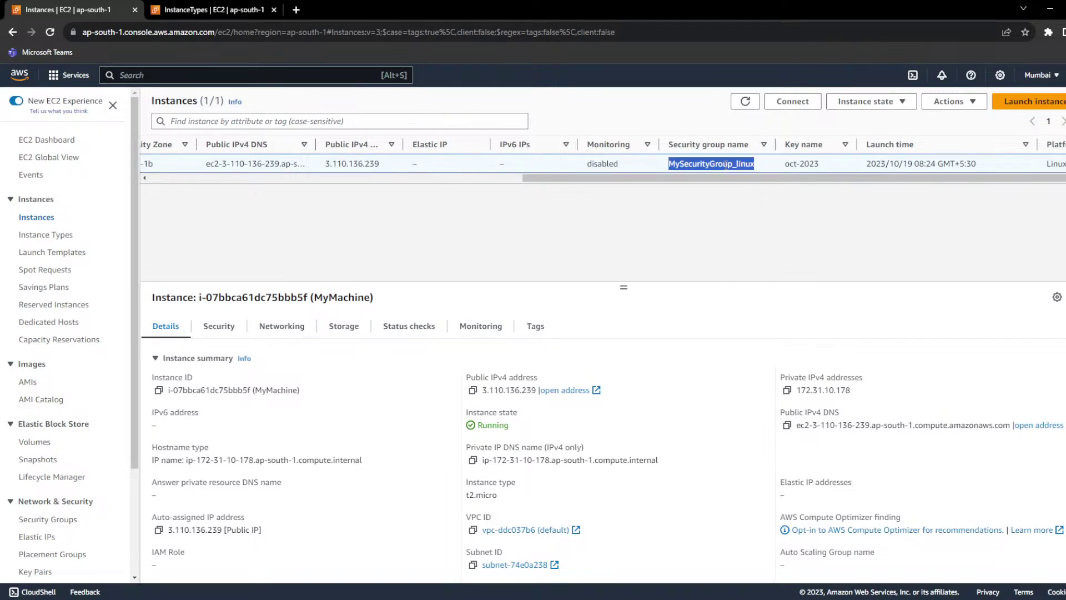
pyautogui.tripleClick(807, 164)
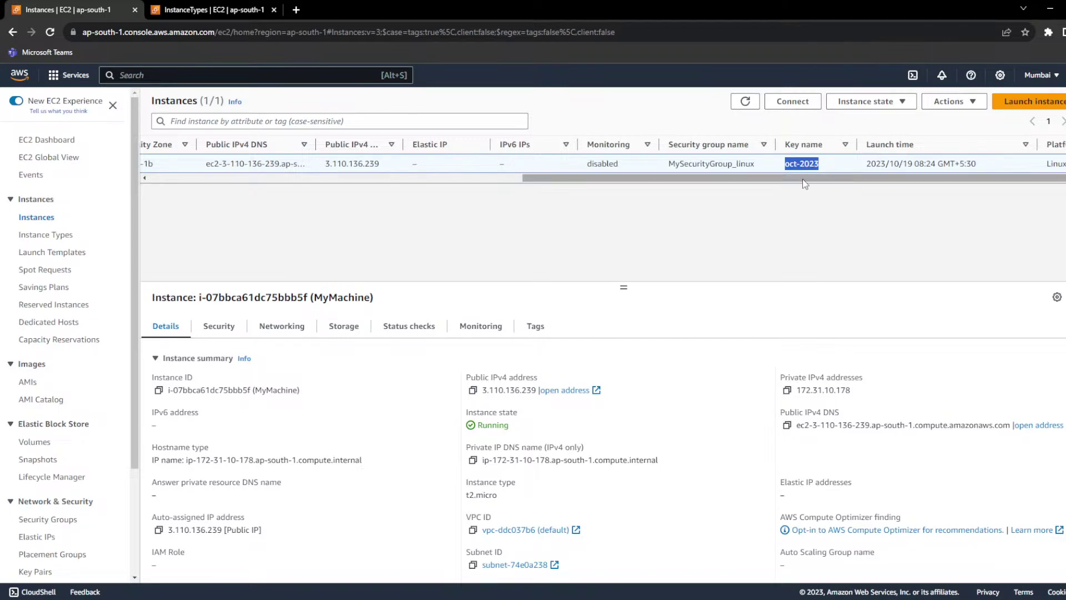
pyautogui.moveTo(804, 184)
pyautogui.mouseDown()
pyautogui.moveTo(772, 179)
pyautogui.moveTo(814, 181)
pyautogui.mouseUp()
pyautogui.moveTo(1003, 165); pyautogui.dragTo(862, 166)
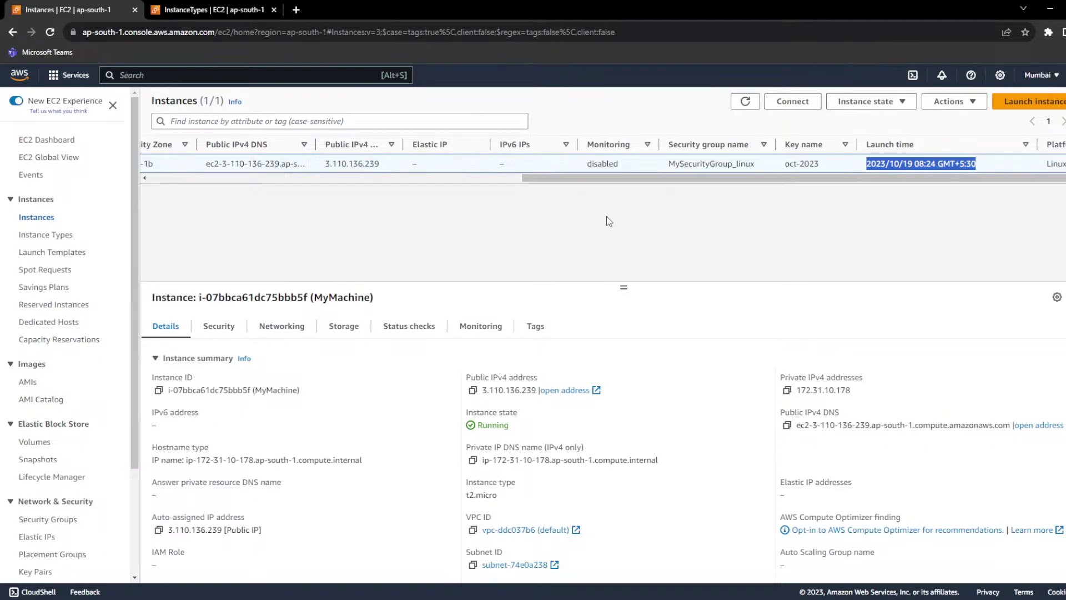
pyautogui.click(888, 165)
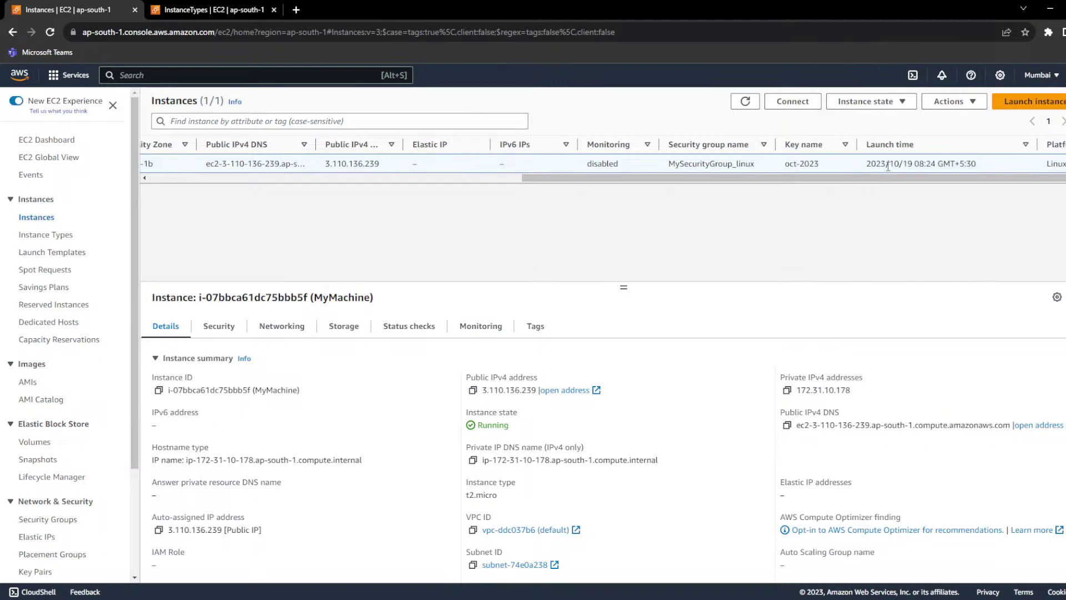
pyautogui.tripleClick(888, 166)
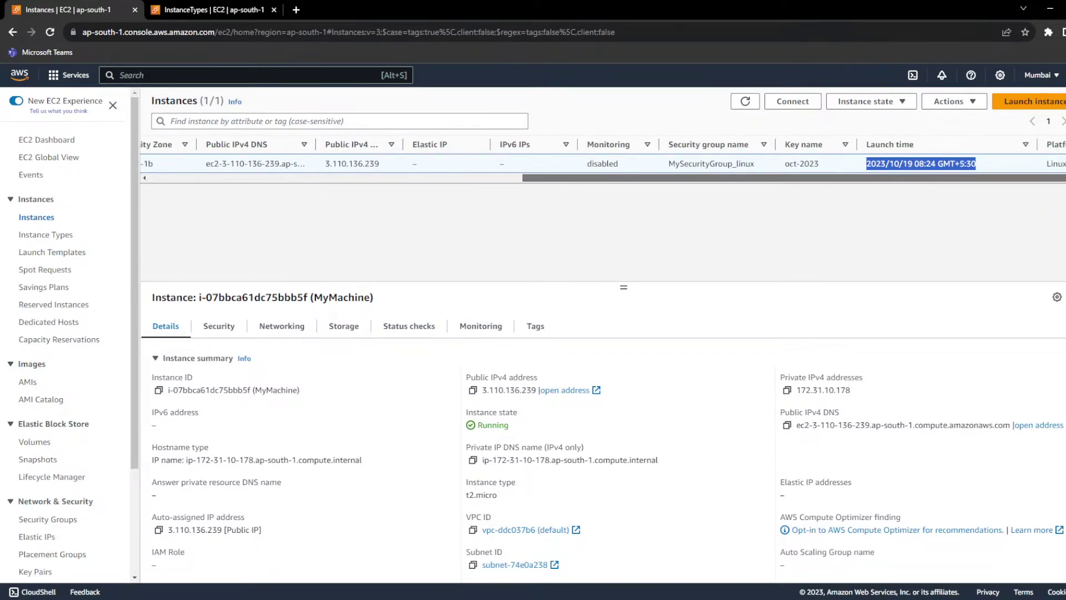
# Step: Enlarge the instance details pane and examine MyMachine's instance ID, public IPv4 address and private IPv4 address
pyautogui.moveTo(1062, 163); pyautogui.dragTo(438, 203)
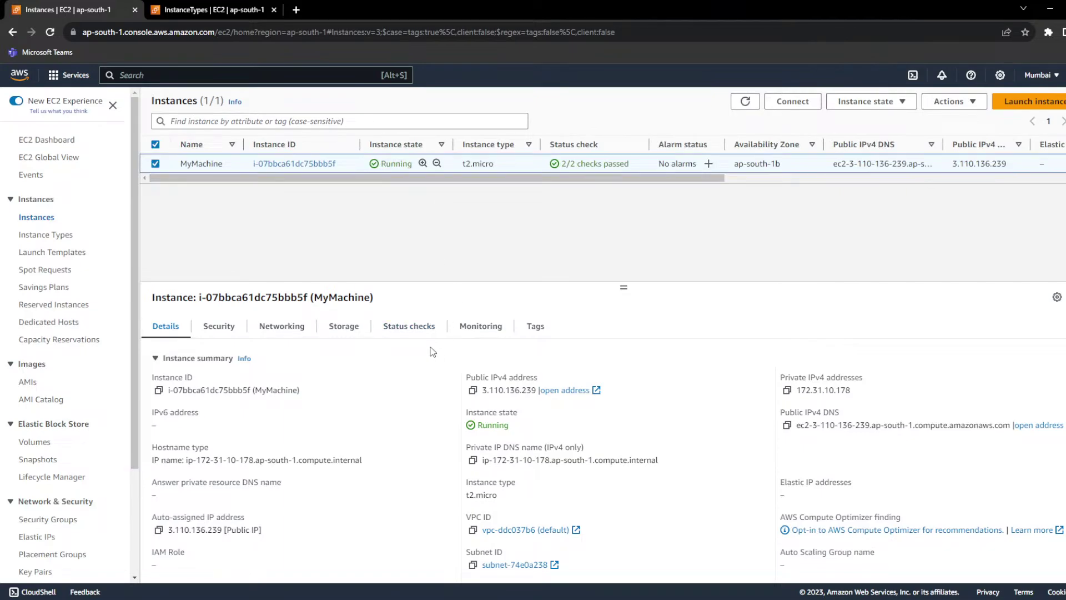
pyautogui.moveTo(624, 287); pyautogui.dragTo(616, 203)
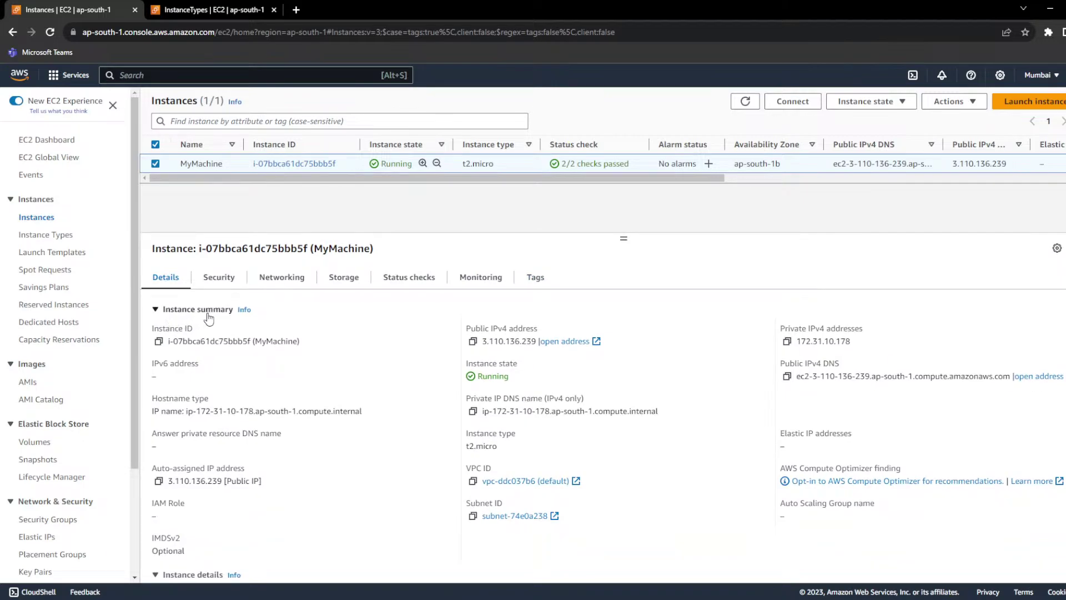
pyautogui.doubleClick(174, 340)
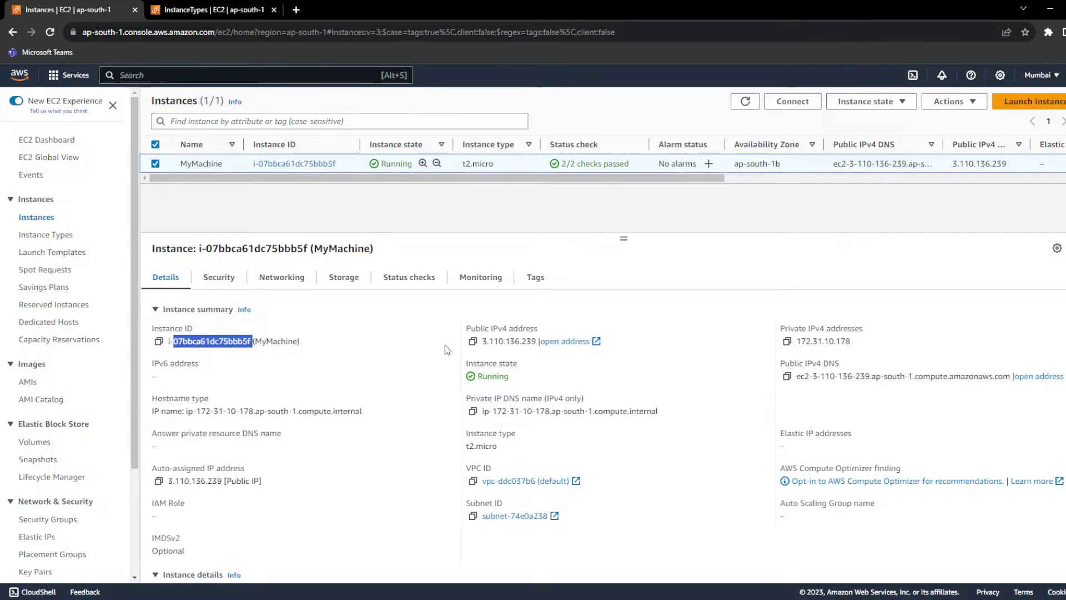
pyautogui.click(491, 329)
pyautogui.tripleClick(492, 329)
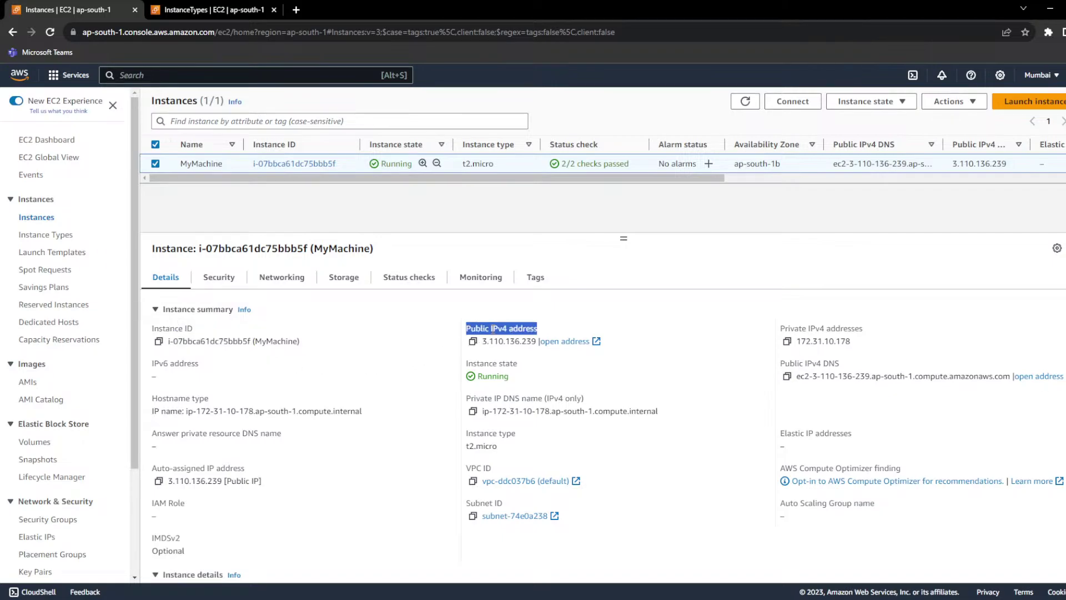
pyautogui.click(816, 328)
pyautogui.tripleClick(816, 329)
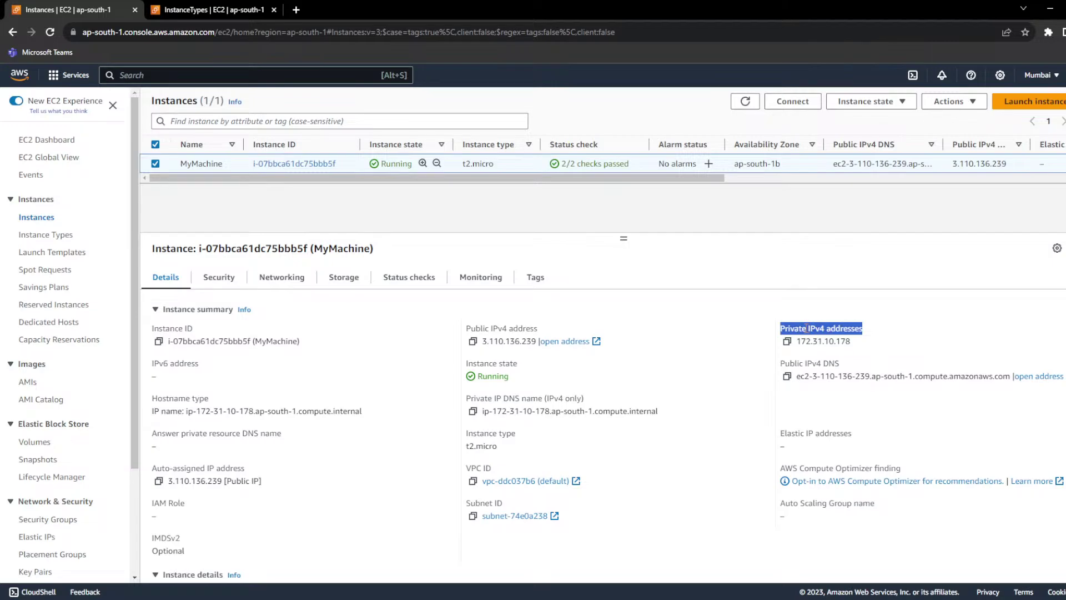
pyautogui.tripleClick(503, 329)
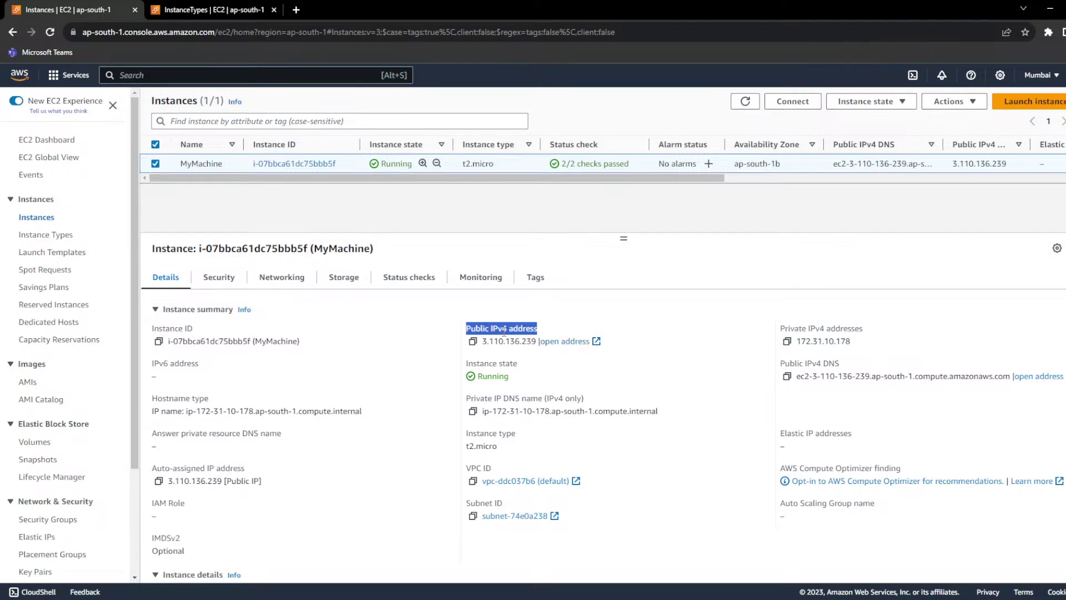
pyautogui.tripleClick(802, 329)
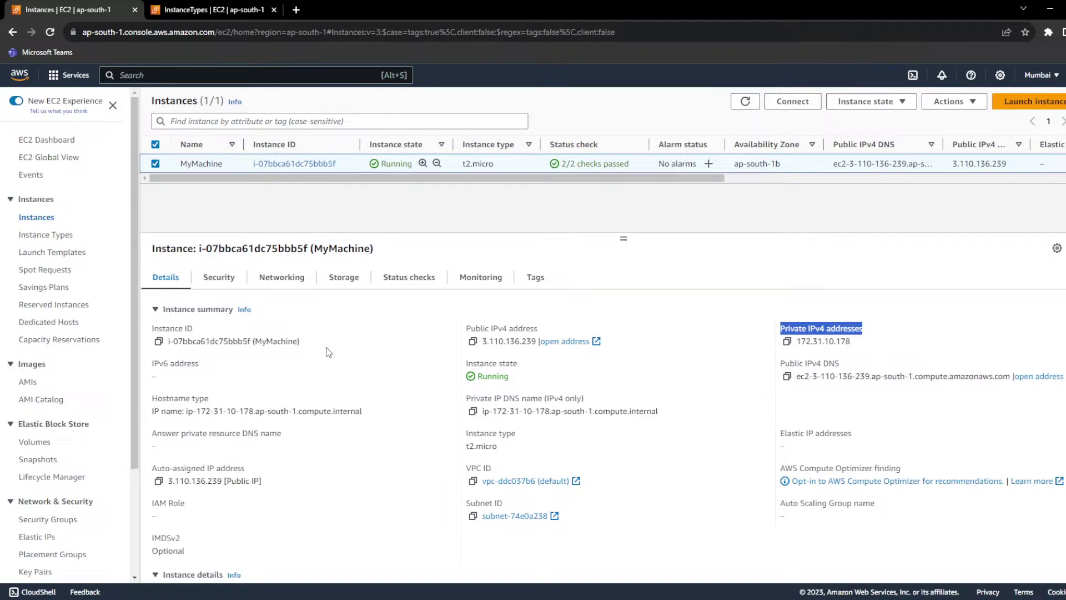
# Step: Check MyMachine's instance state, IPv6 address and public IPv4 DNS in the instance summary
pyautogui.tripleClick(486, 362)
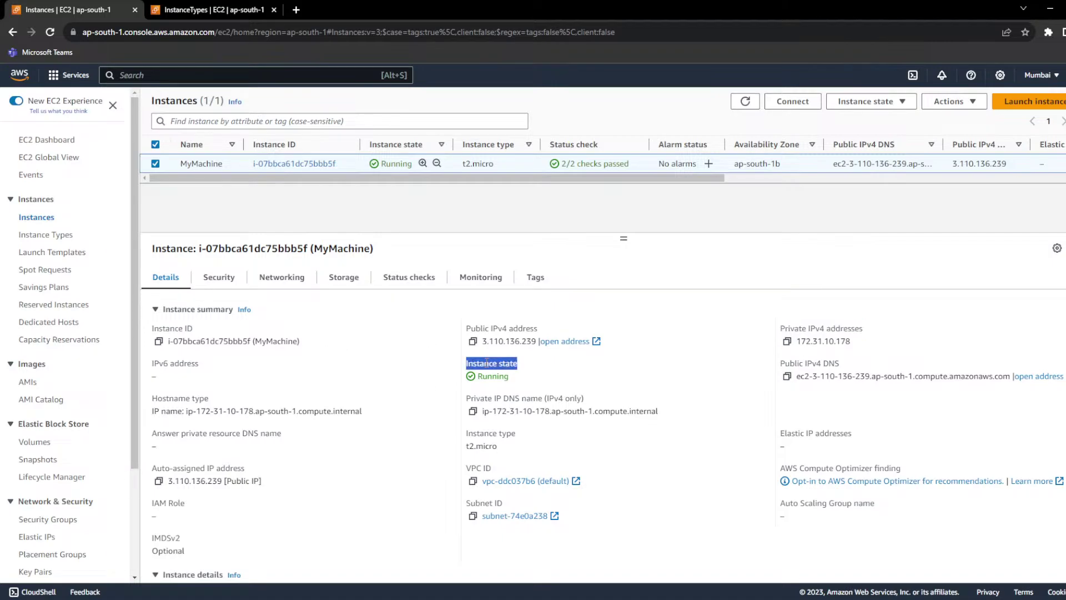
pyautogui.tripleClick(162, 364)
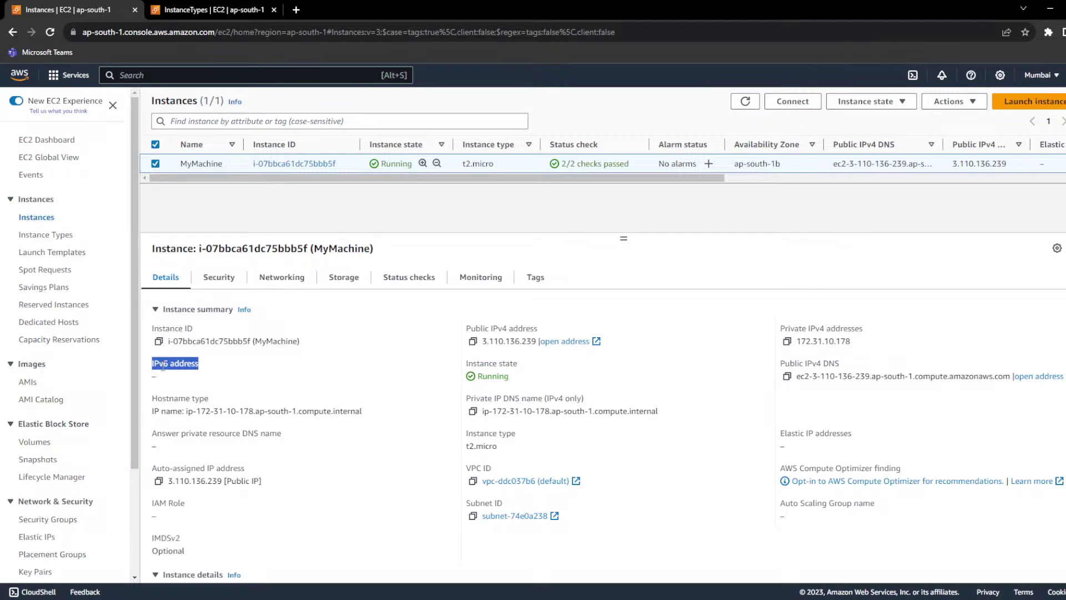
pyautogui.tripleClick(804, 363)
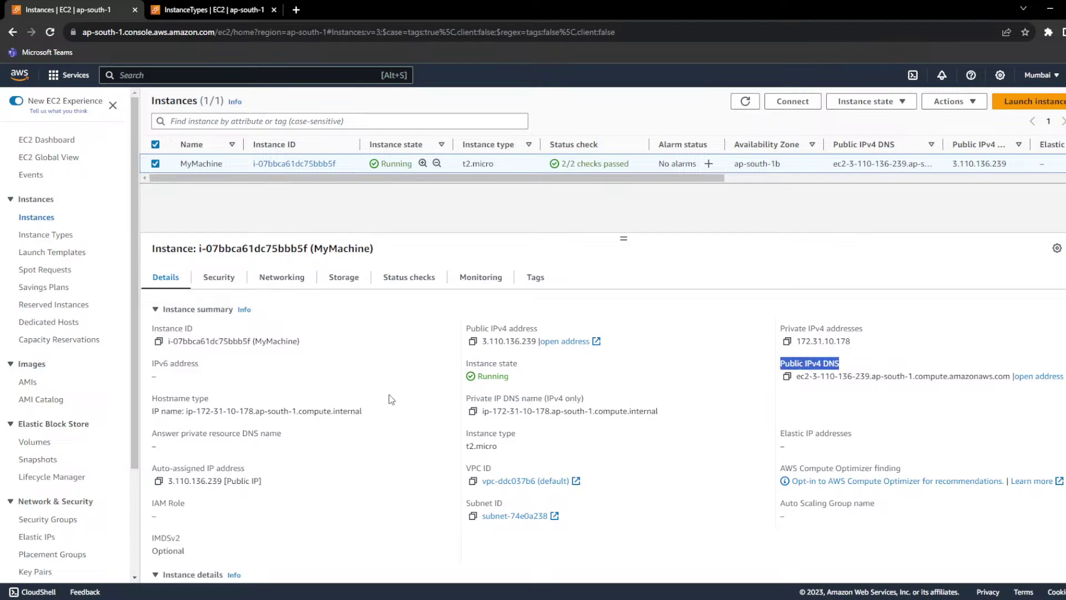
# Step: Examine MyMachine's hostname type, VPC ID and subnet ID in the instance summary
pyautogui.scroll(-2, 350, 395)
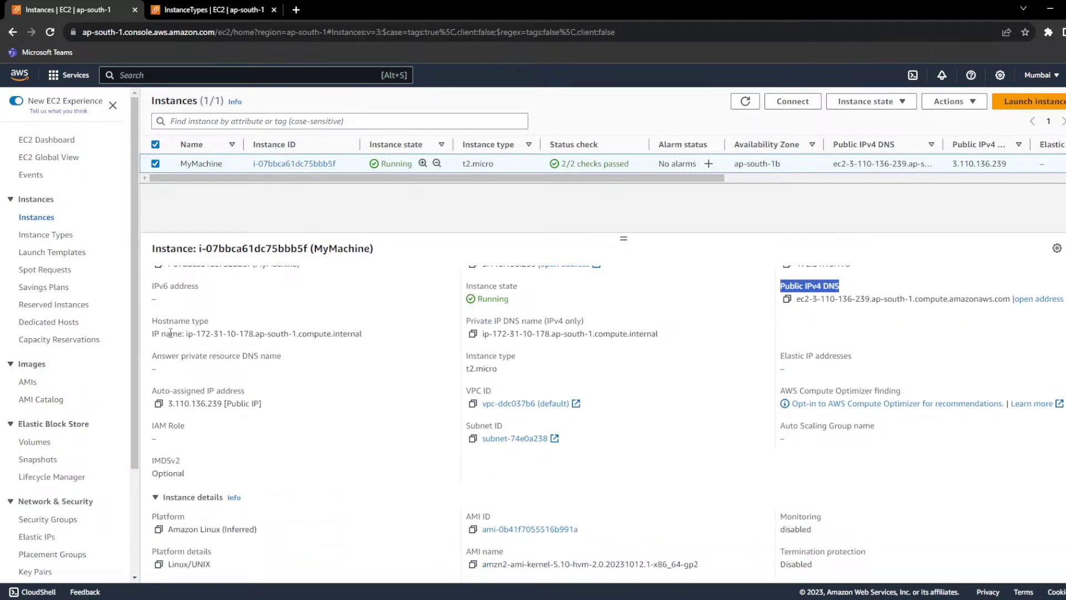
pyautogui.moveTo(171, 332); pyautogui.dragTo(161, 368)
pyautogui.click(291, 420)
pyautogui.tripleClick(485, 390)
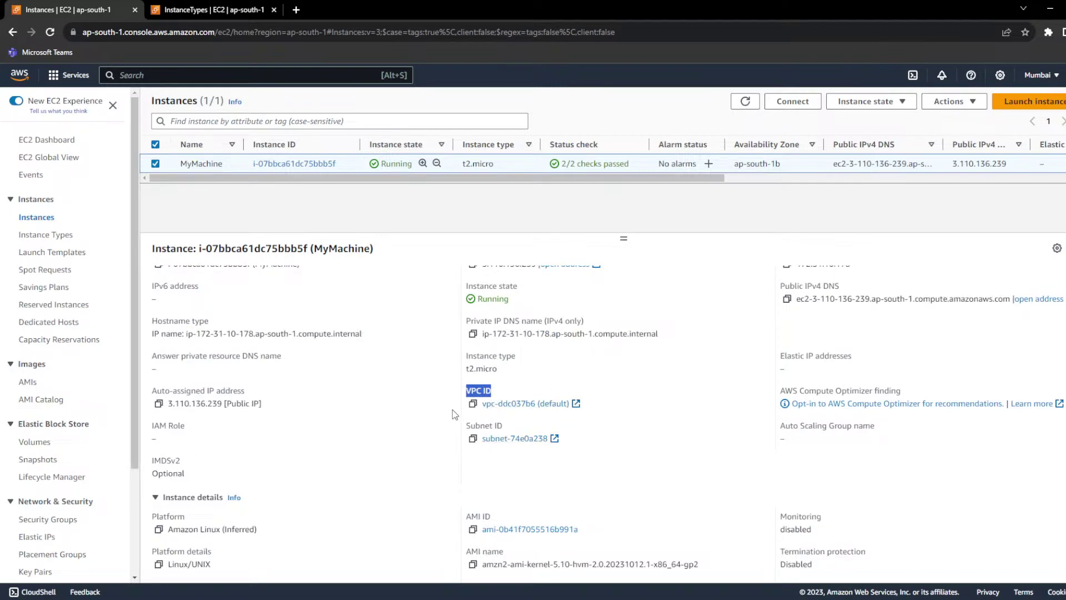
pyautogui.click(542, 427)
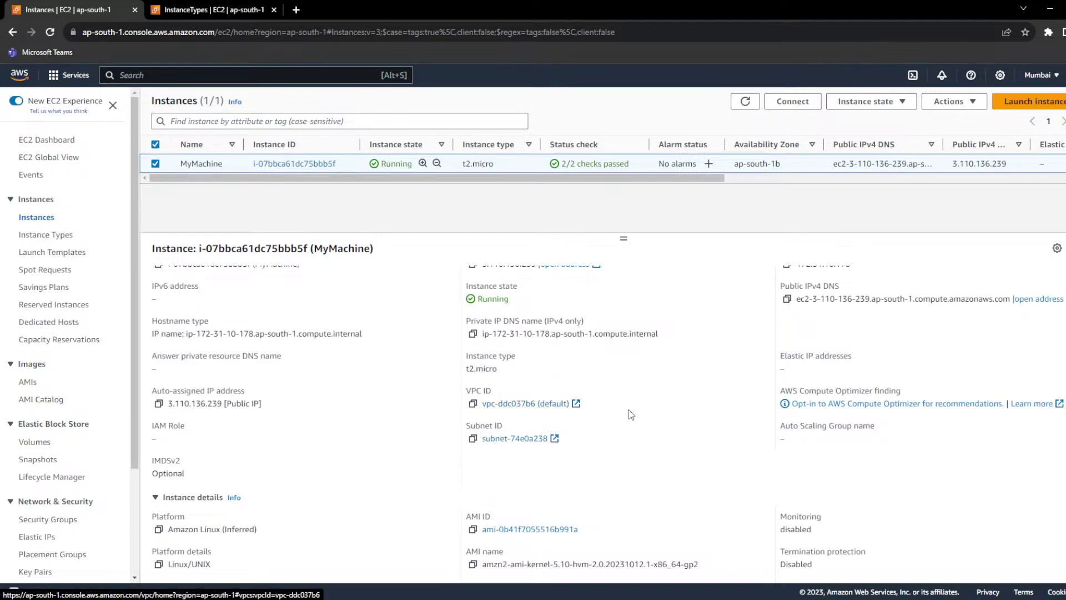
pyautogui.moveTo(629, 410); pyautogui.dragTo(484, 404)
pyautogui.click(573, 447)
pyautogui.moveTo(573, 447); pyautogui.dragTo(472, 440)
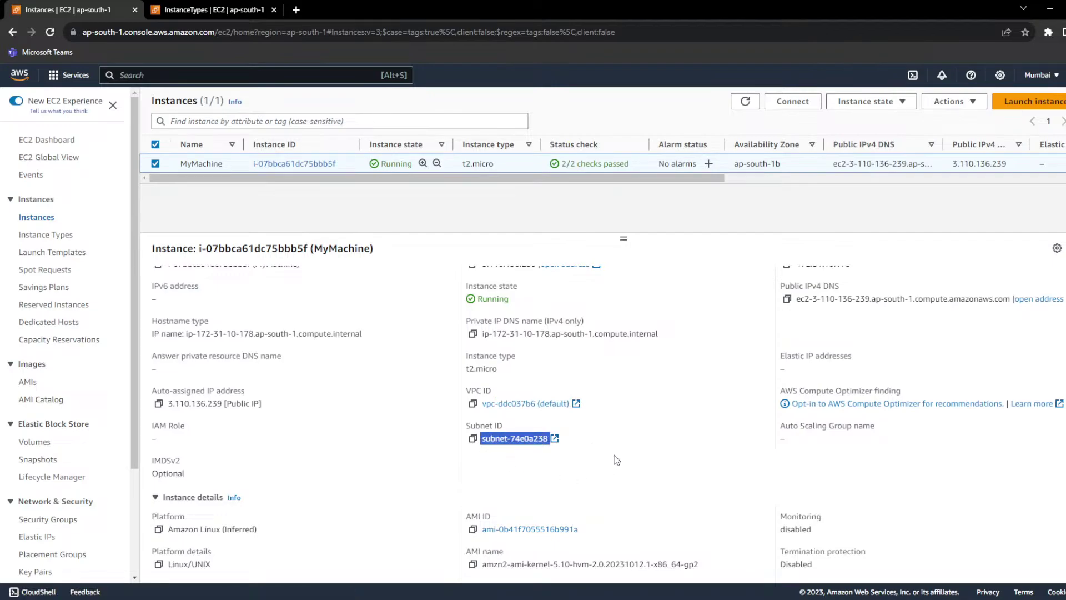
# Step: Check MyMachine's Elastic IP addresses and IAM role in the instance summary
pyautogui.scroll(-1, 614, 455)
pyautogui.tripleClick(800, 278)
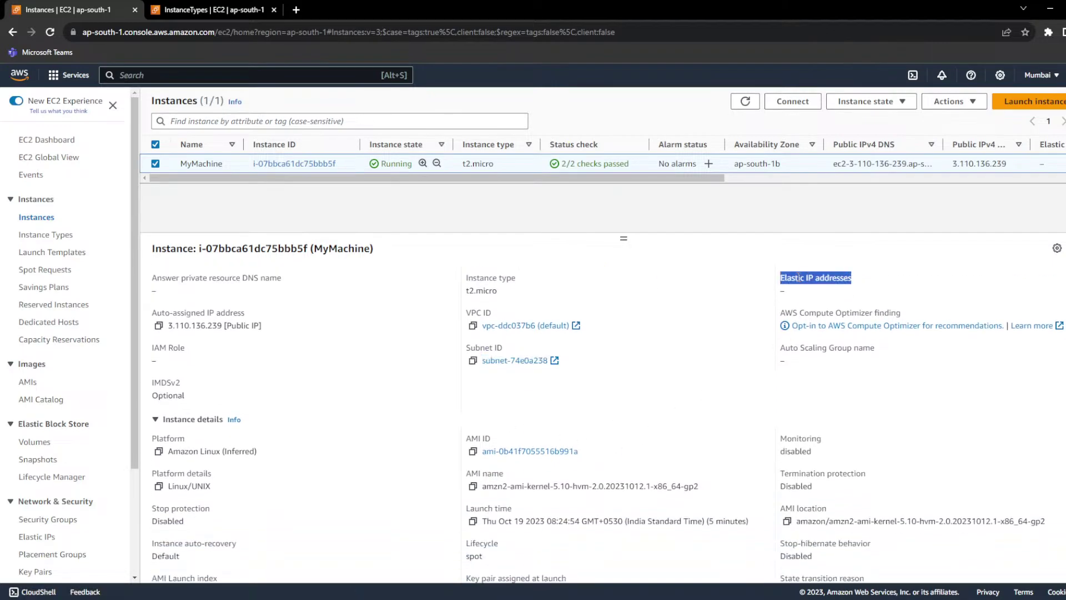
pyautogui.tripleClick(160, 347)
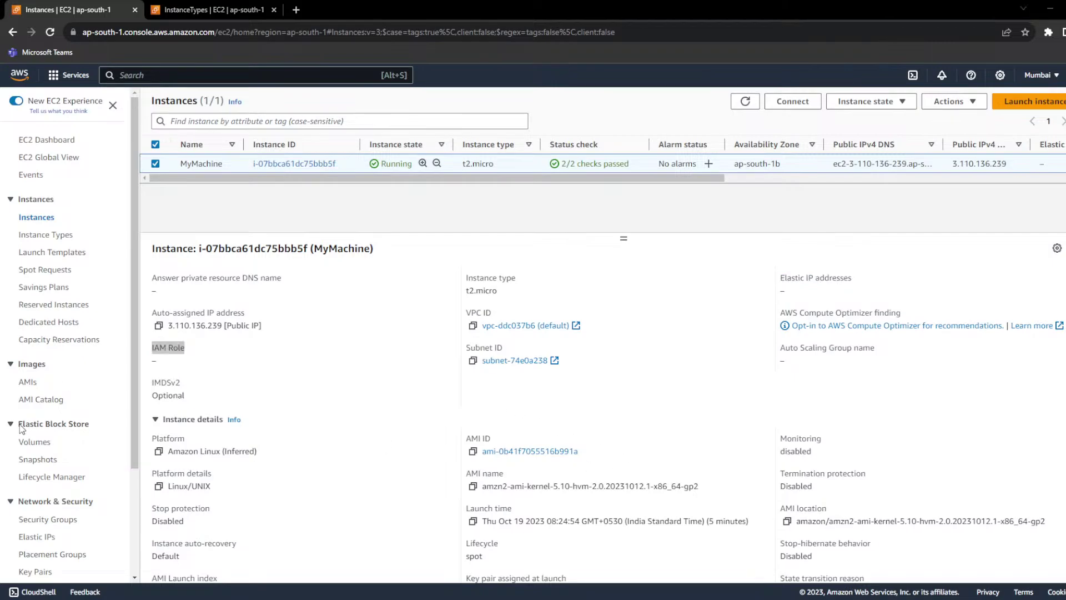
# Step: Examine MyMachine's platform, AMI ID and AMI name in the instance details
pyautogui.scroll(-1, 412, 409)
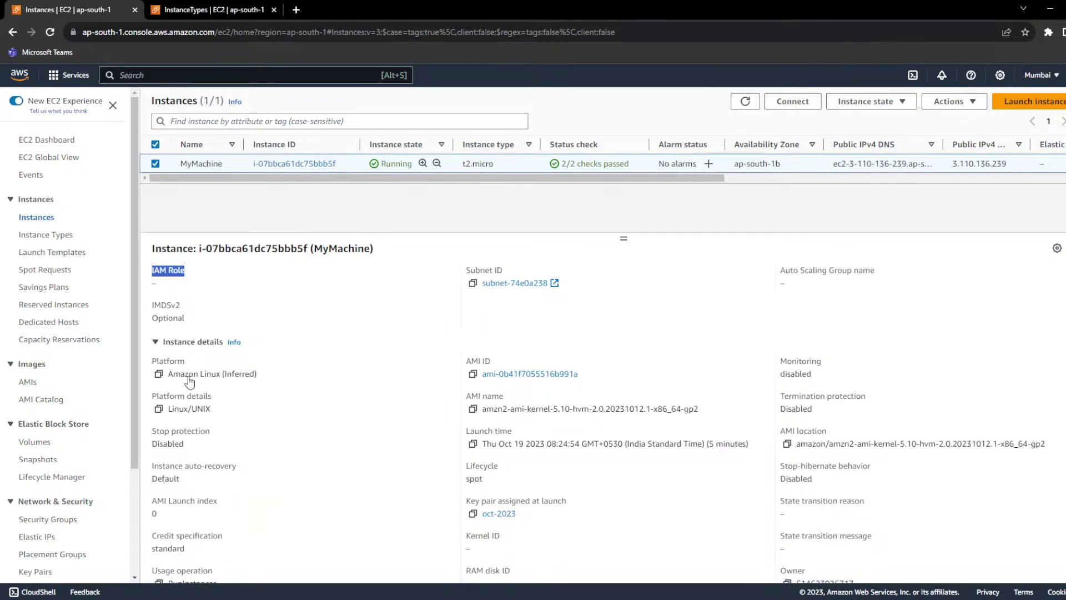
pyautogui.click(268, 380)
pyautogui.moveTo(267, 377); pyautogui.dragTo(166, 375)
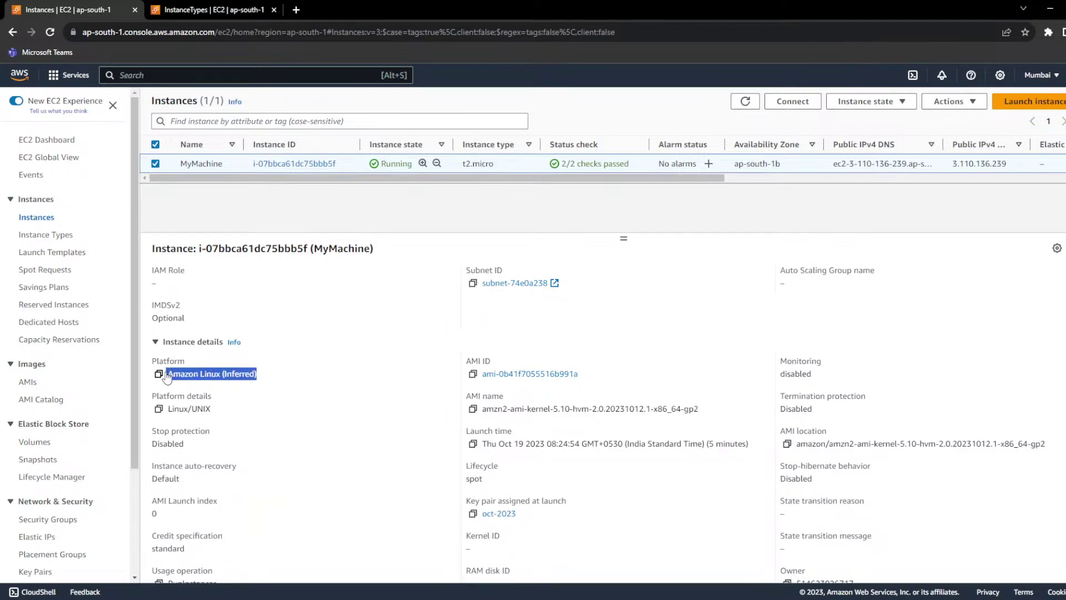
pyautogui.doubleClick(203, 373)
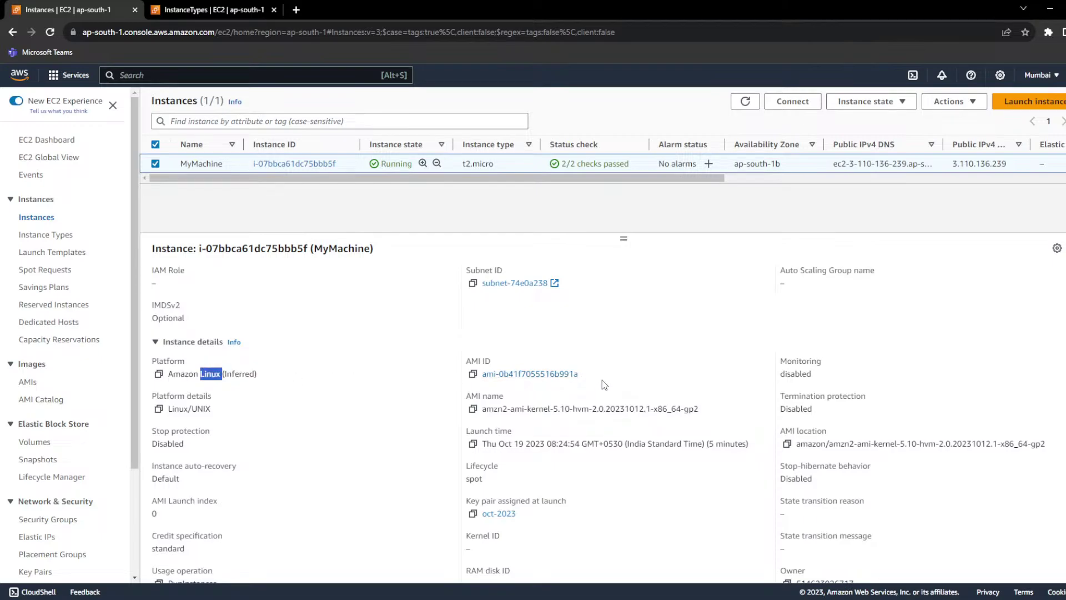
pyautogui.moveTo(579, 374); pyautogui.dragTo(481, 377)
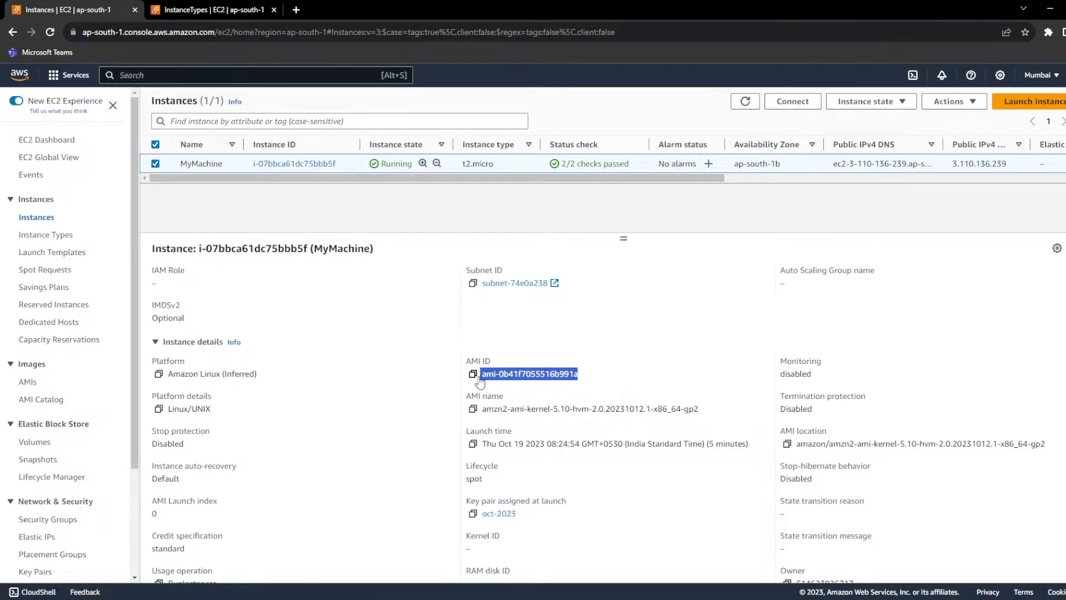
pyautogui.click(538, 407)
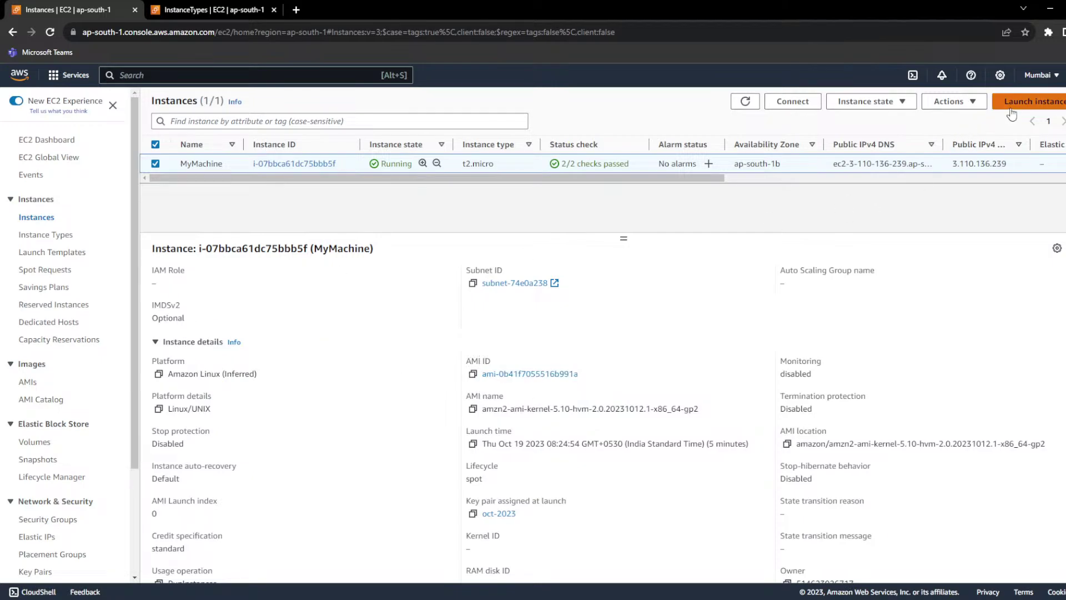
# Step: Open the launch form for another instance and browse the Quickstart AMIs in the full AMI catalog
pyautogui.click(1027, 101)
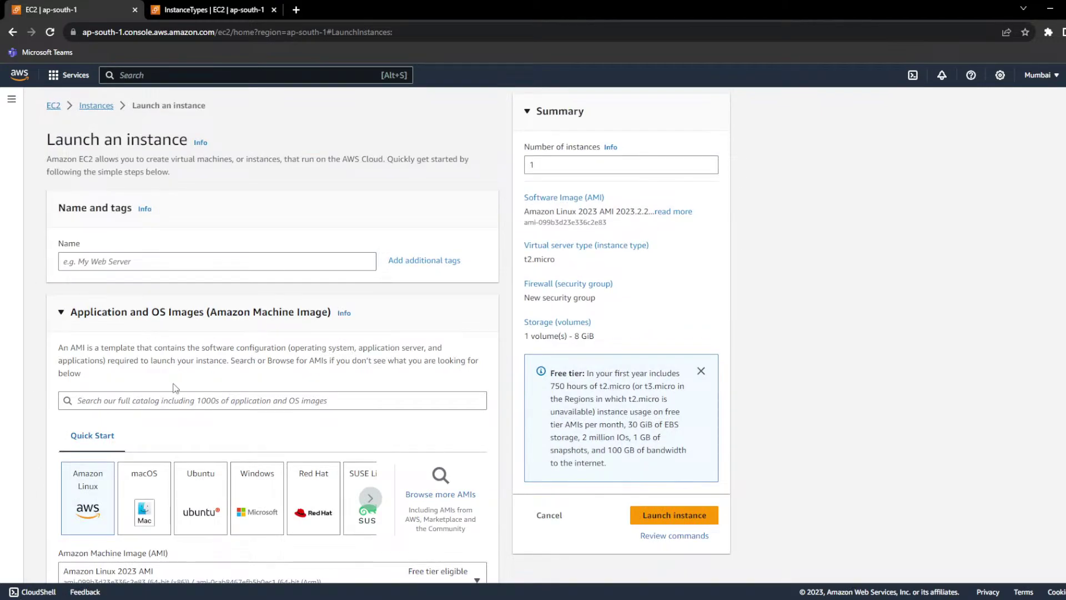
pyautogui.moveTo(107, 314); pyautogui.dragTo(244, 334)
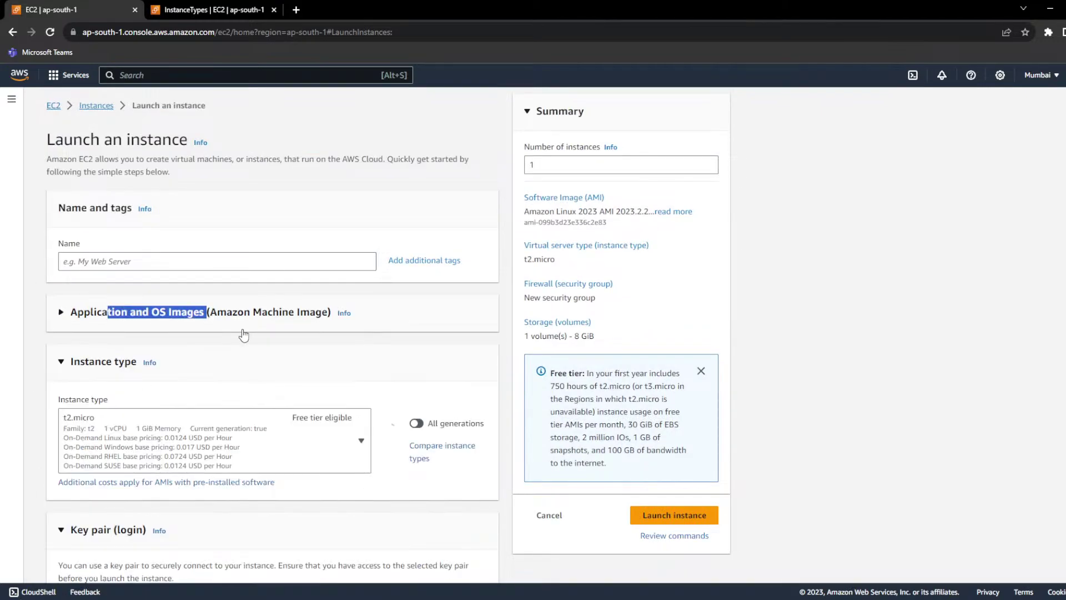
pyautogui.click(248, 318)
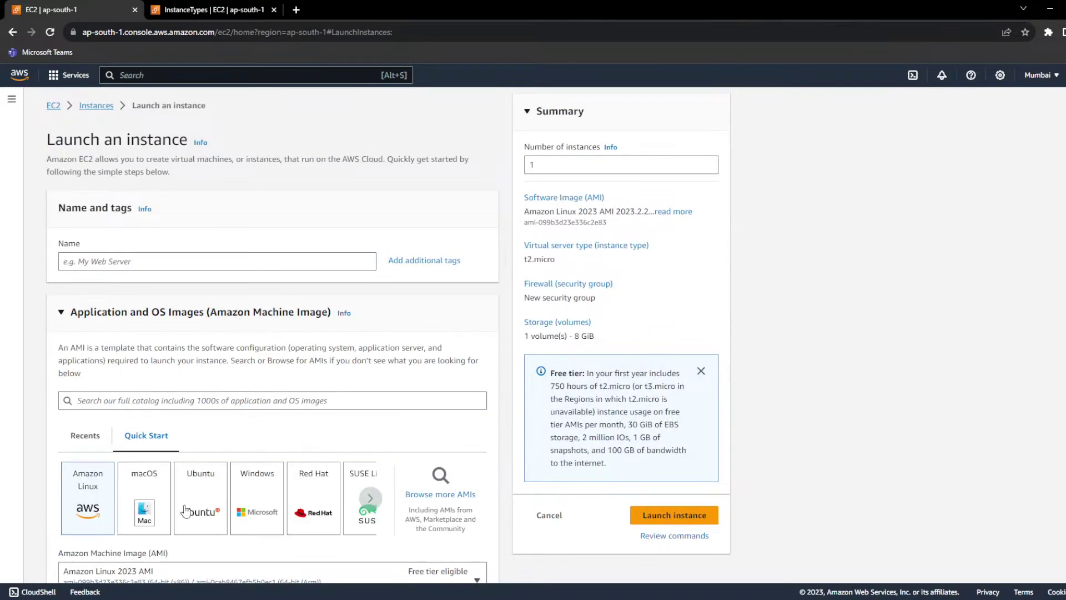
pyautogui.scroll(-3, 186, 510)
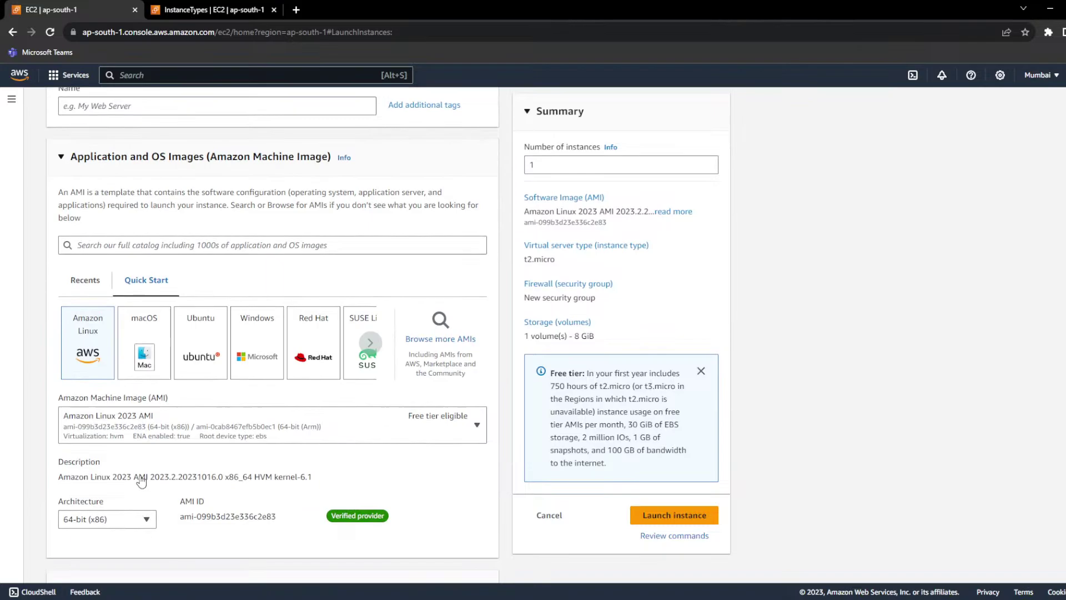
pyautogui.click(457, 341)
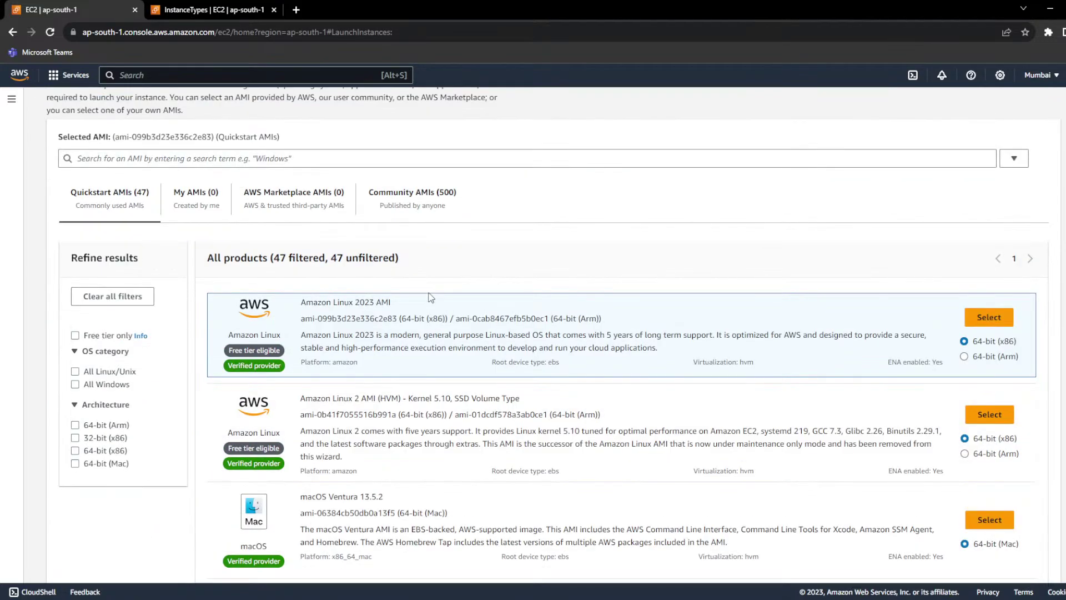
pyautogui.scroll(-8, 433, 295)
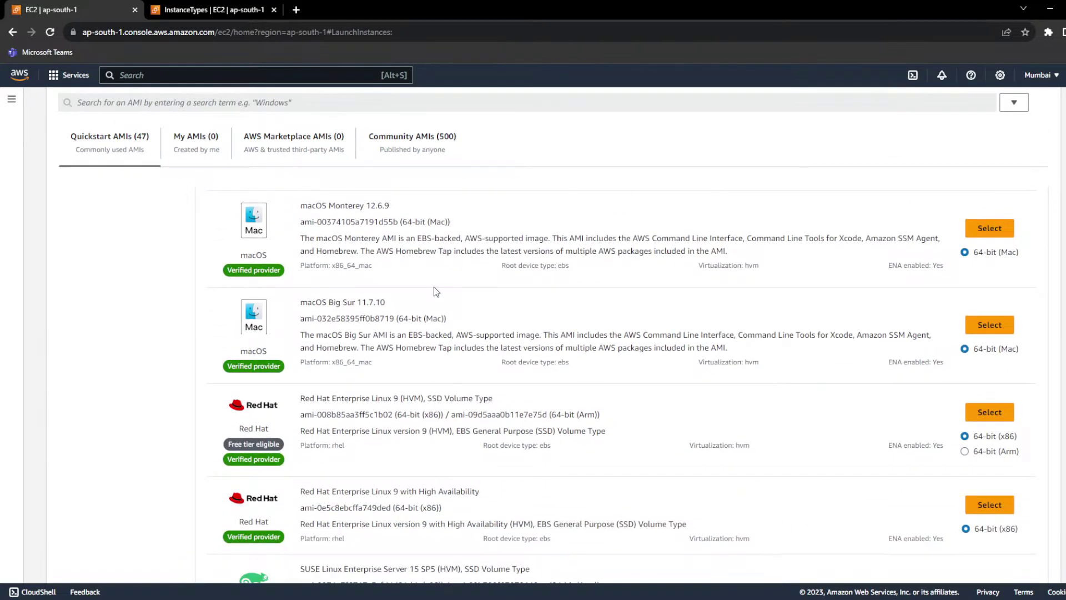
# Step: Browse the macOS, Red Hat, SUSE, Ubuntu and Windows images in the Quickstart AMIs and examine their AMI IDs
pyautogui.scroll(-4, 434, 287)
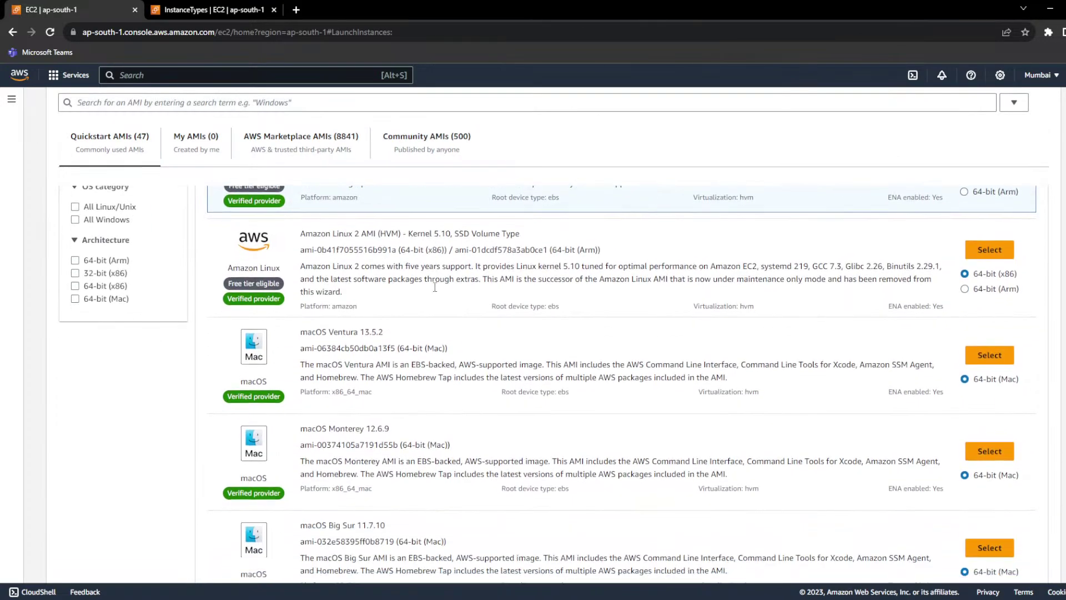
pyautogui.scroll(-1, 435, 287)
pyautogui.moveTo(238, 263); pyautogui.dragTo(296, 255)
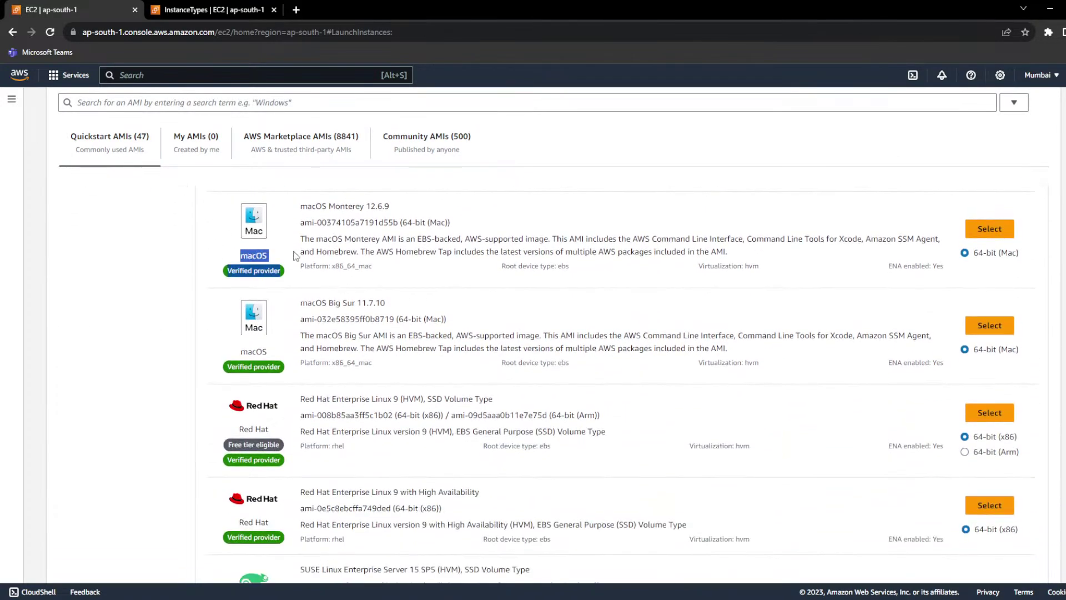
pyautogui.scroll(-3, 294, 335)
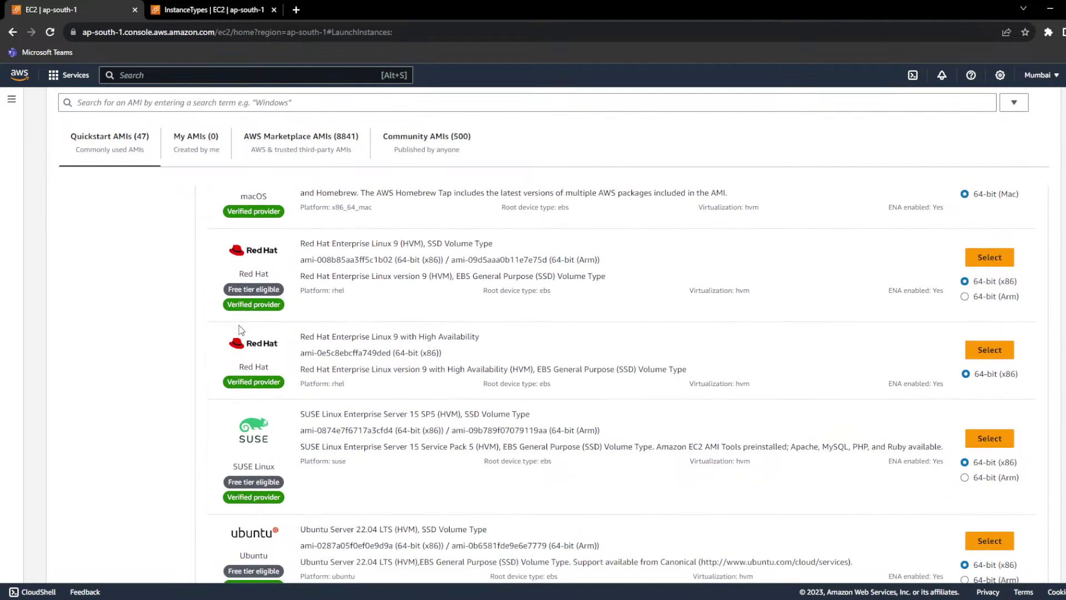
pyautogui.scroll(-6, 294, 339)
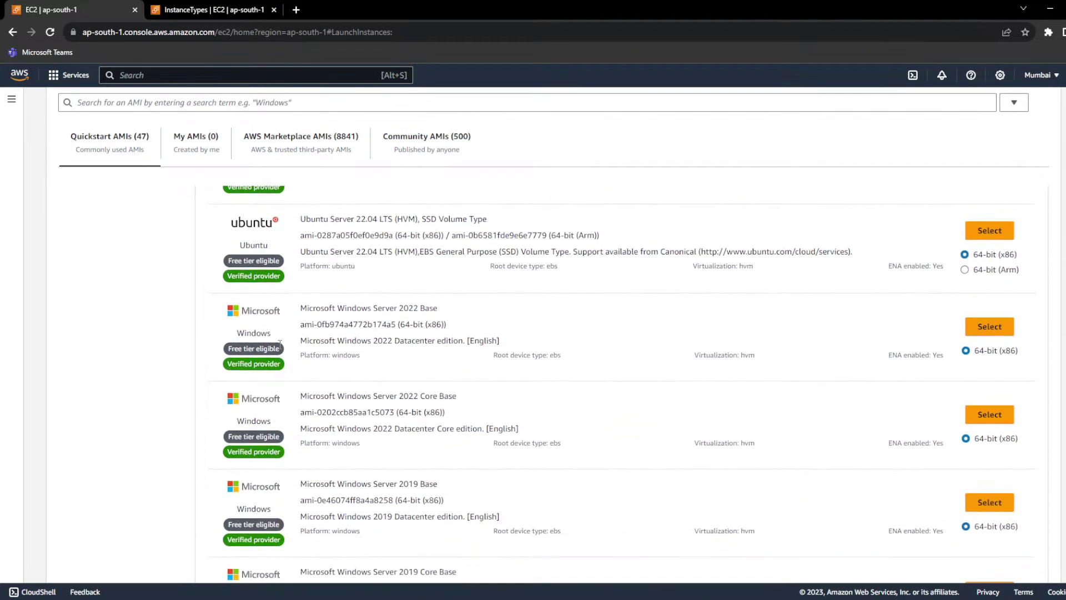
pyautogui.scroll(-3, 278, 340)
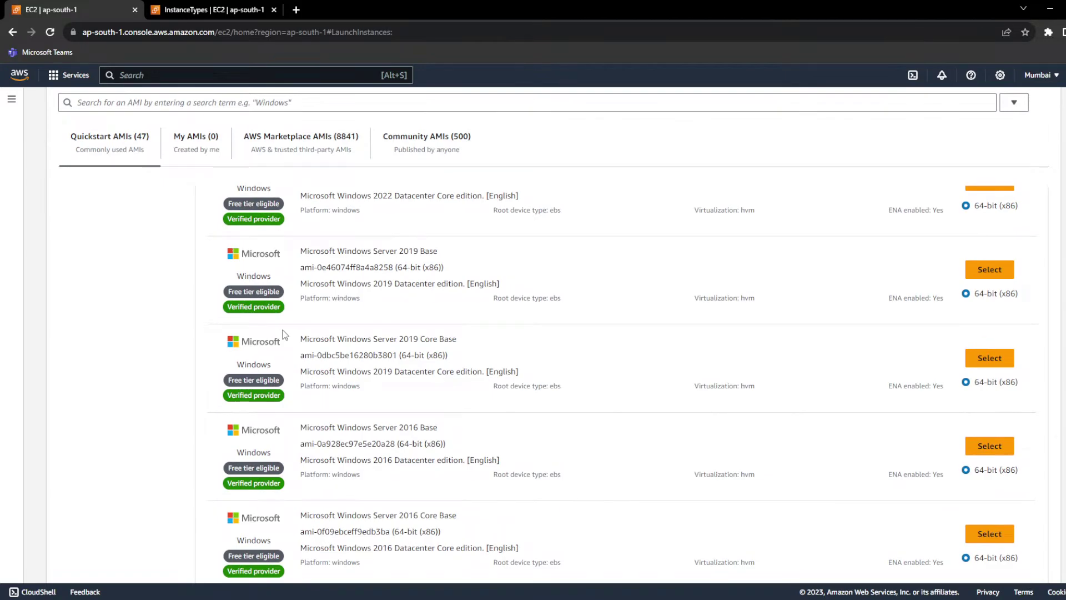
pyautogui.scroll(-3, 444, 352)
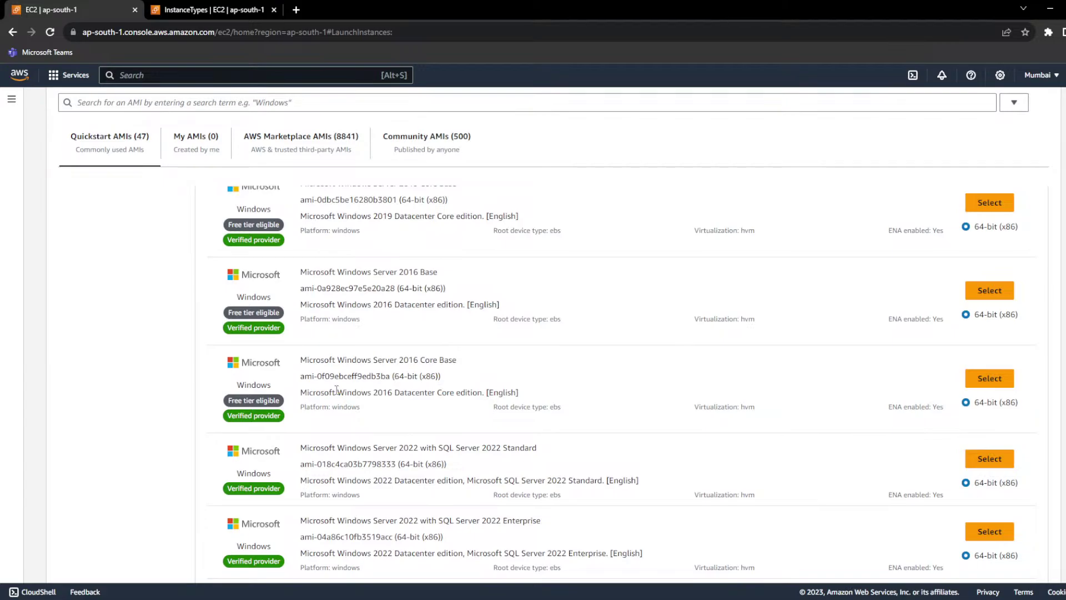
pyautogui.moveTo(301, 377)
pyautogui.mouseDown()
pyautogui.moveTo(391, 374)
pyautogui.moveTo(301, 377)
pyautogui.mouseUp()
pyautogui.click(361, 408)
# Step: Find the Amazon Linux 2 AMI in the Quickstart list and examine its 64-bit (x86) AMI ID
pyautogui.scroll(15, 361, 377)
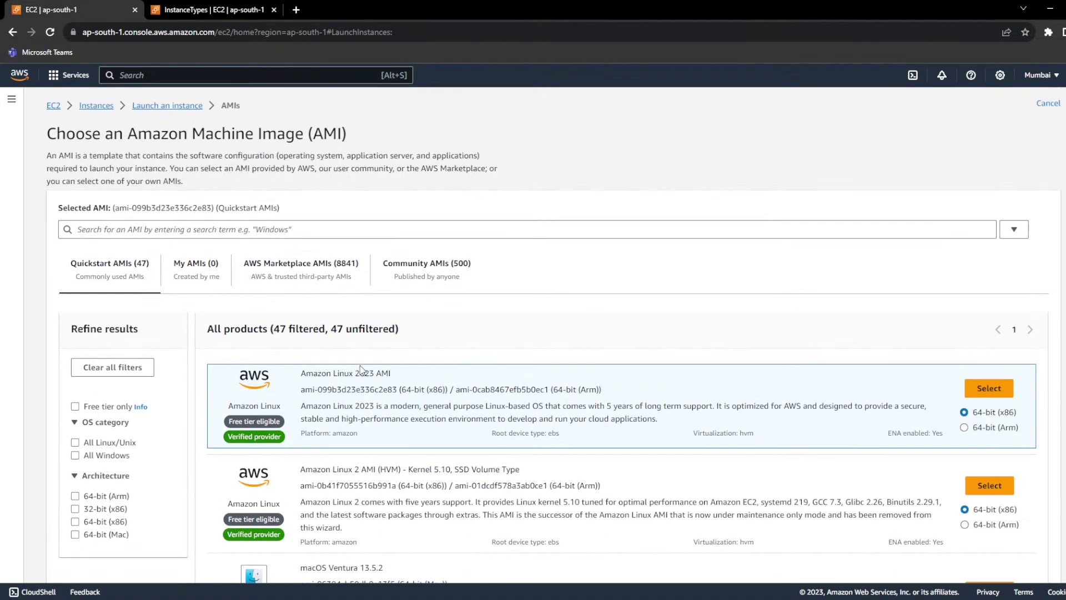
pyautogui.scroll(-3, 361, 370)
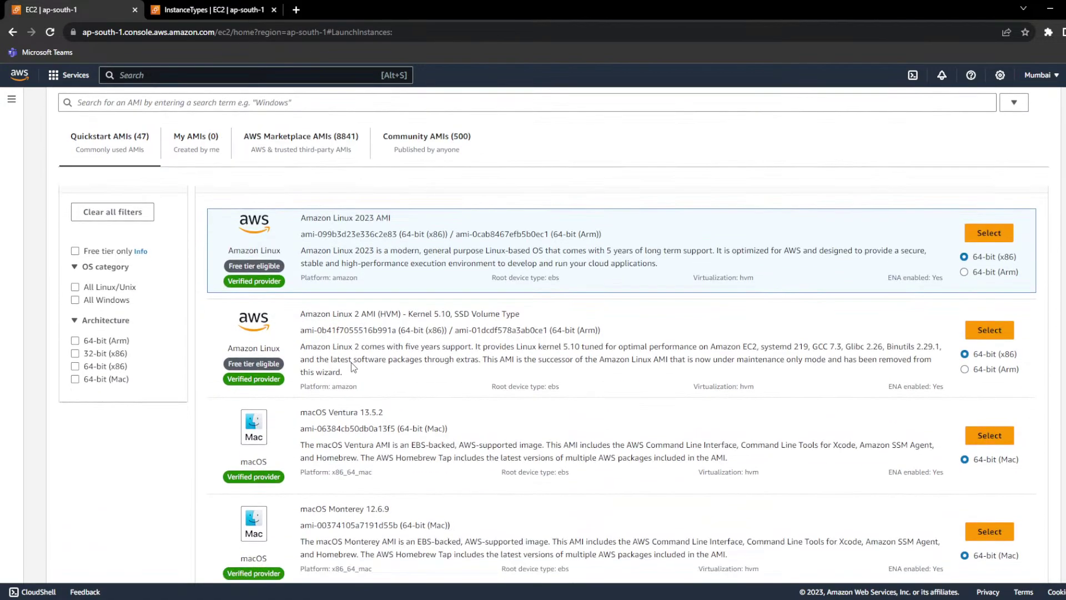
pyautogui.moveTo(397, 329); pyautogui.dragTo(312, 330)
pyautogui.doubleClick(322, 329)
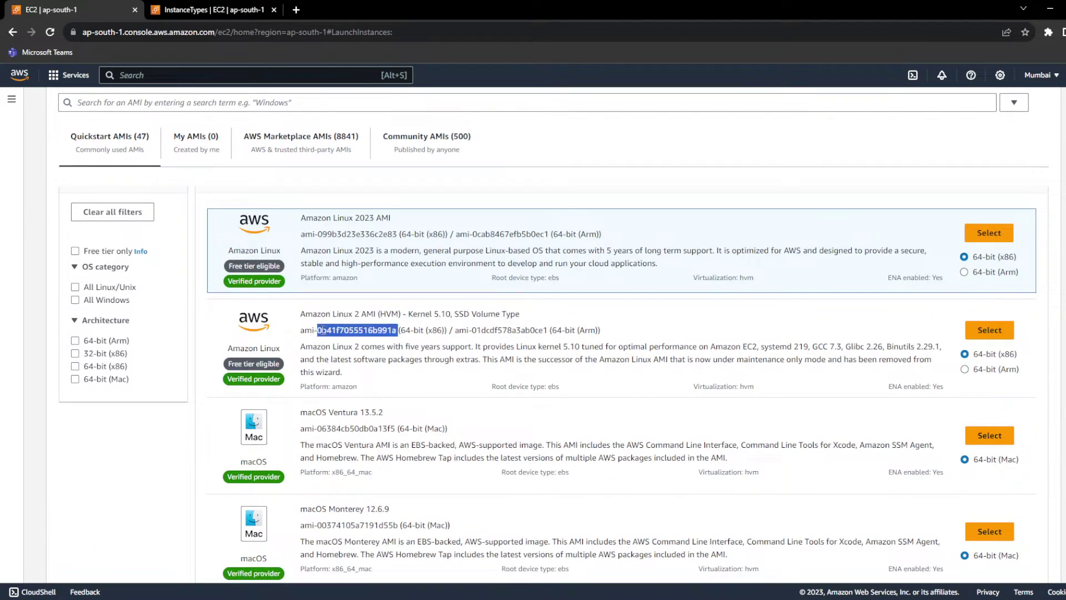
pyautogui.scroll(3, 324, 332)
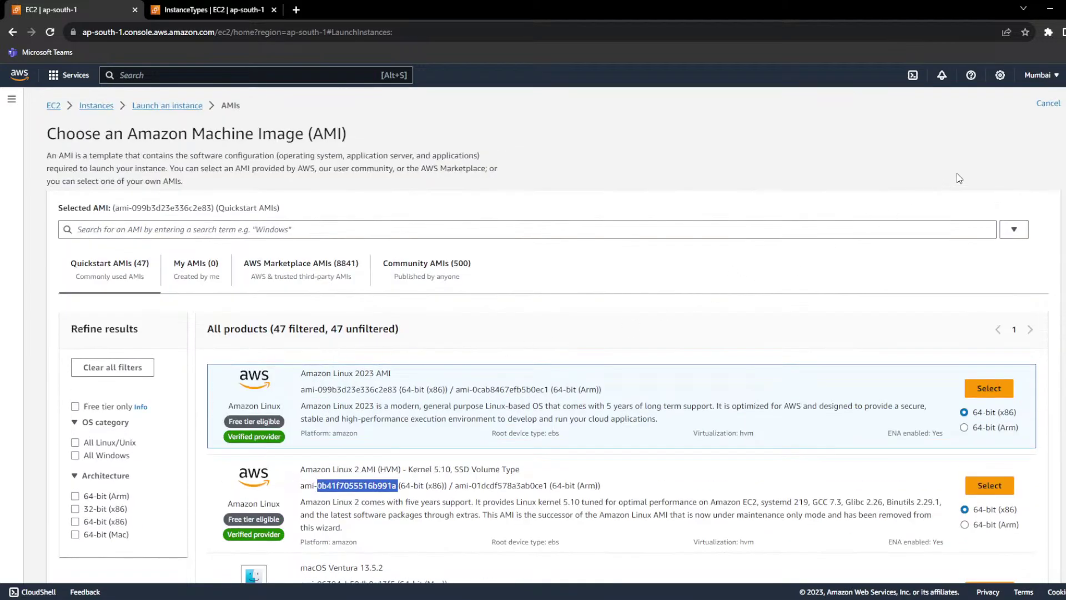
# Step: Cancel the AMI selection and return from the launch form to the Instances list
pyautogui.click(1048, 103)
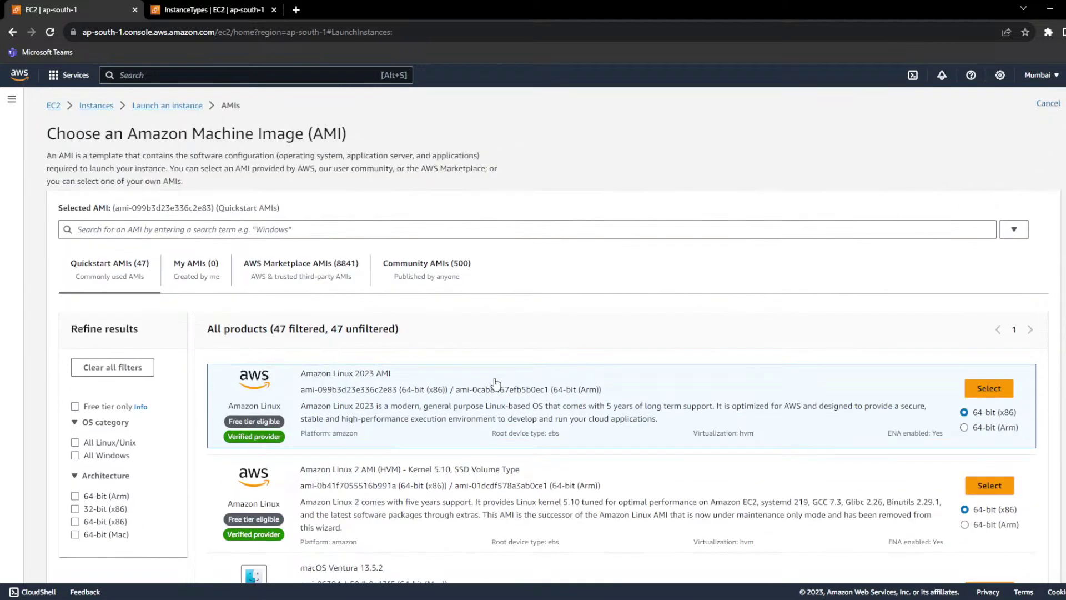
pyautogui.scroll(3, 297, 285)
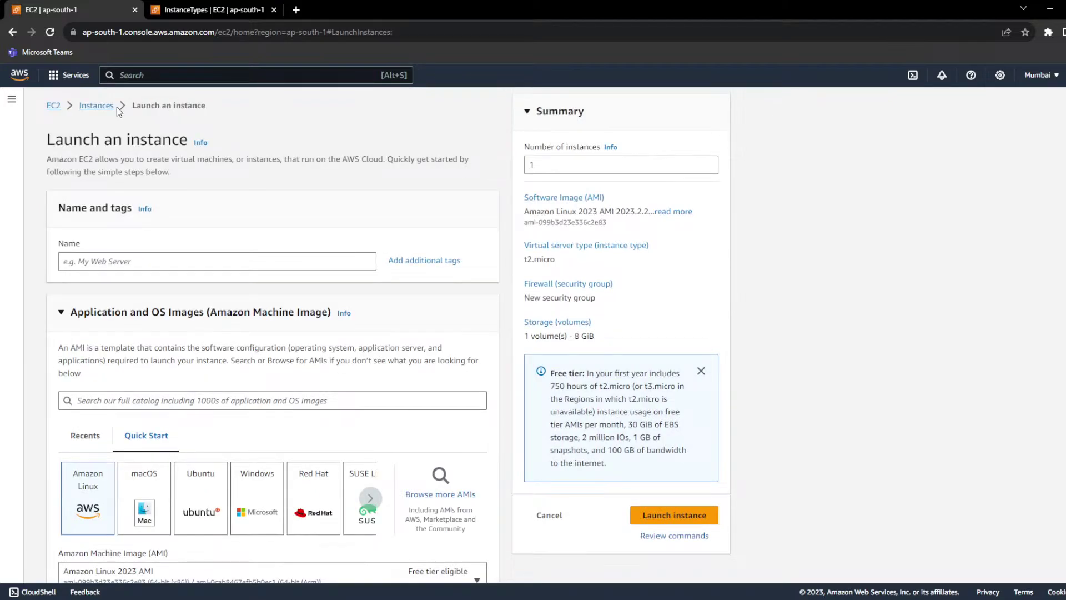
pyautogui.click(97, 105)
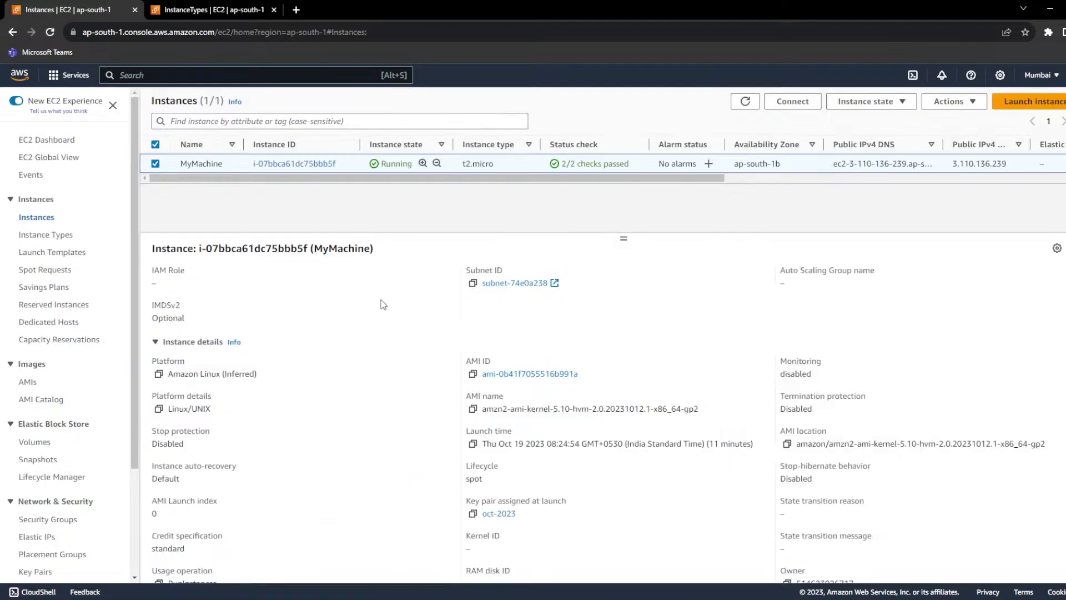
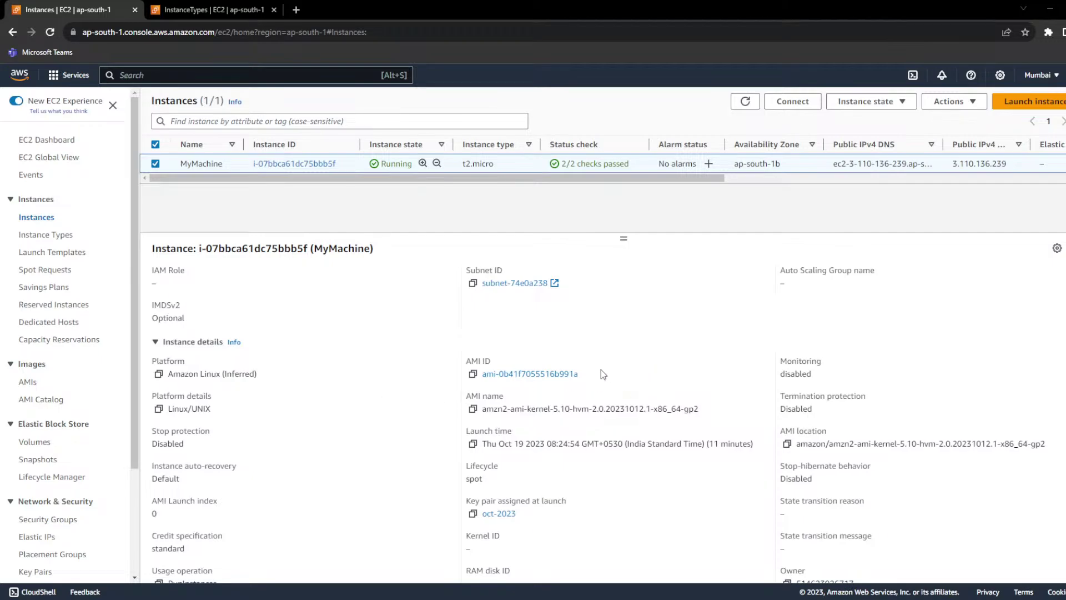
# Step: Examine MyMachine's AMI ID and stop protection setting in the instance details
pyautogui.scroll(-1, 299, 403)
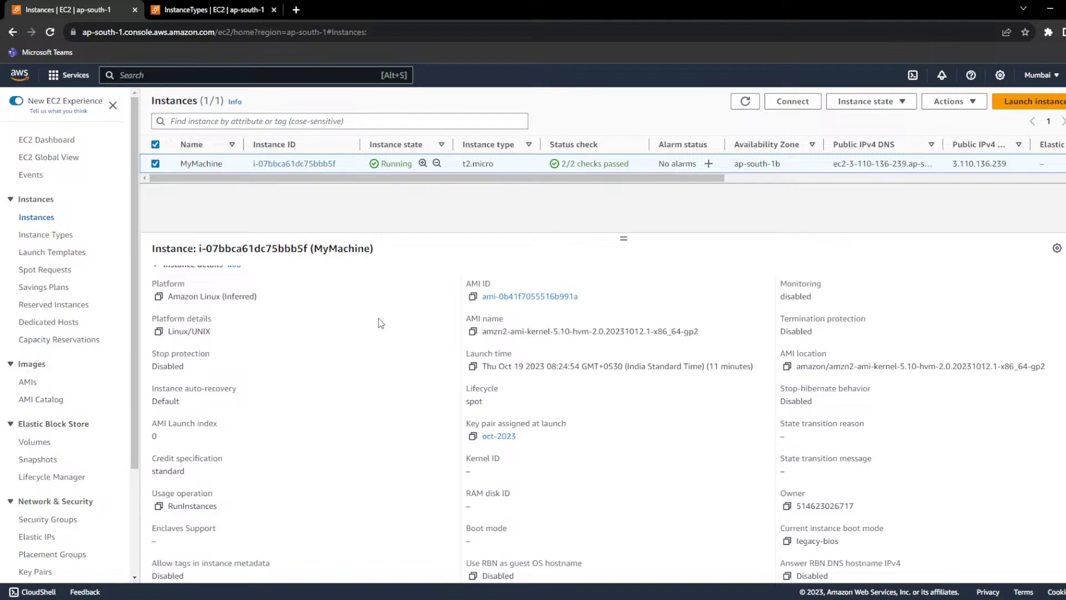
pyautogui.scroll(1, 423, 321)
pyautogui.moveTo(611, 375); pyautogui.dragTo(477, 375)
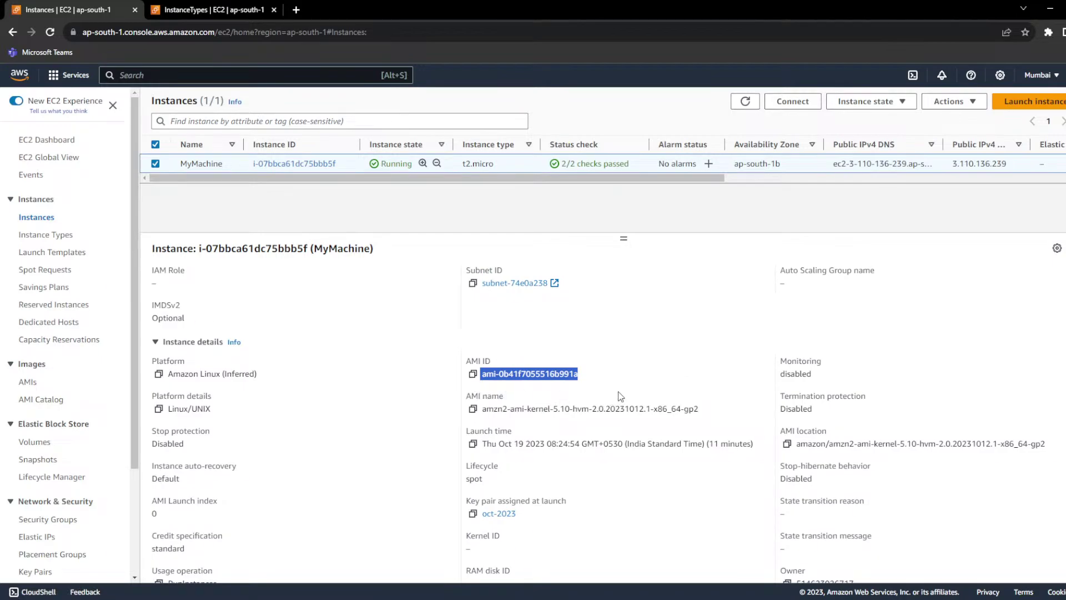
pyautogui.scroll(-1, 617, 398)
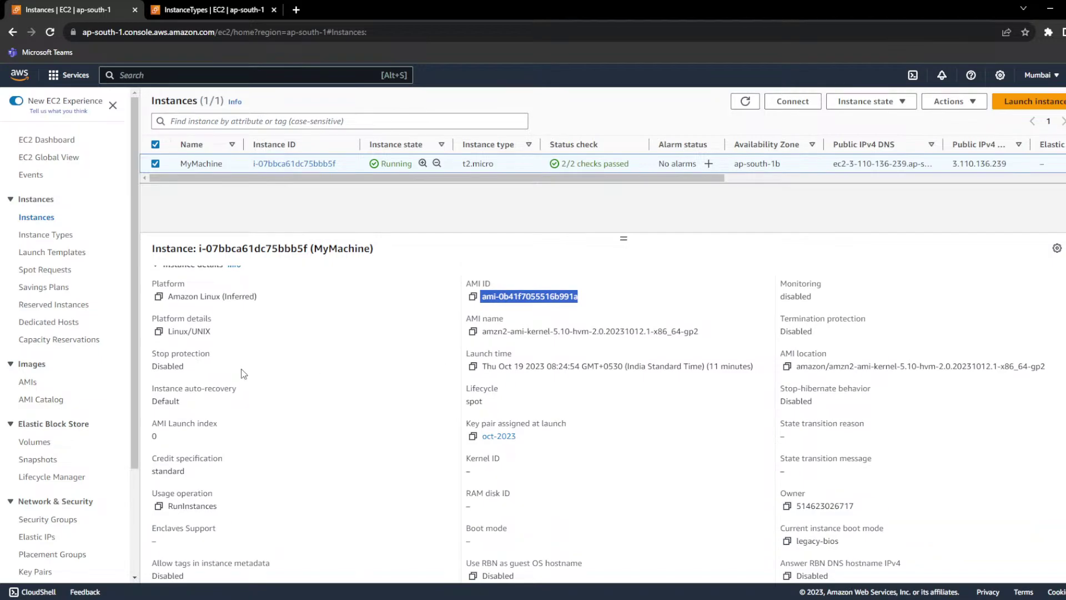
pyautogui.doubleClick(163, 366)
pyautogui.click(163, 365)
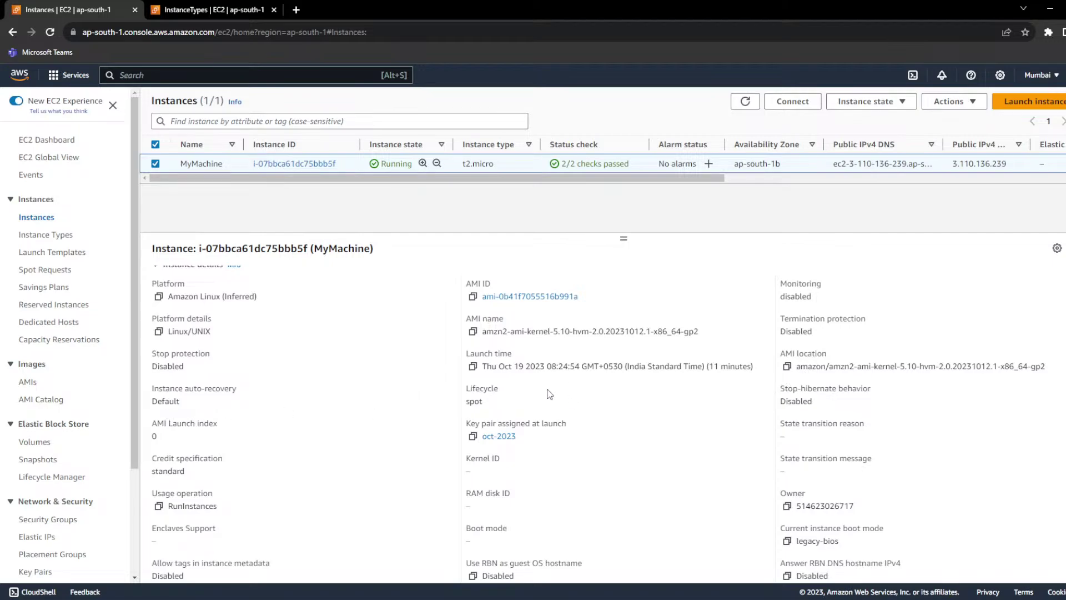
# Step: Examine MyMachine's lifecycle and the key pair assigned at launch in the instance details
pyautogui.doubleClick(476, 389)
pyautogui.doubleClick(476, 400)
pyautogui.scroll(-1, 589, 391)
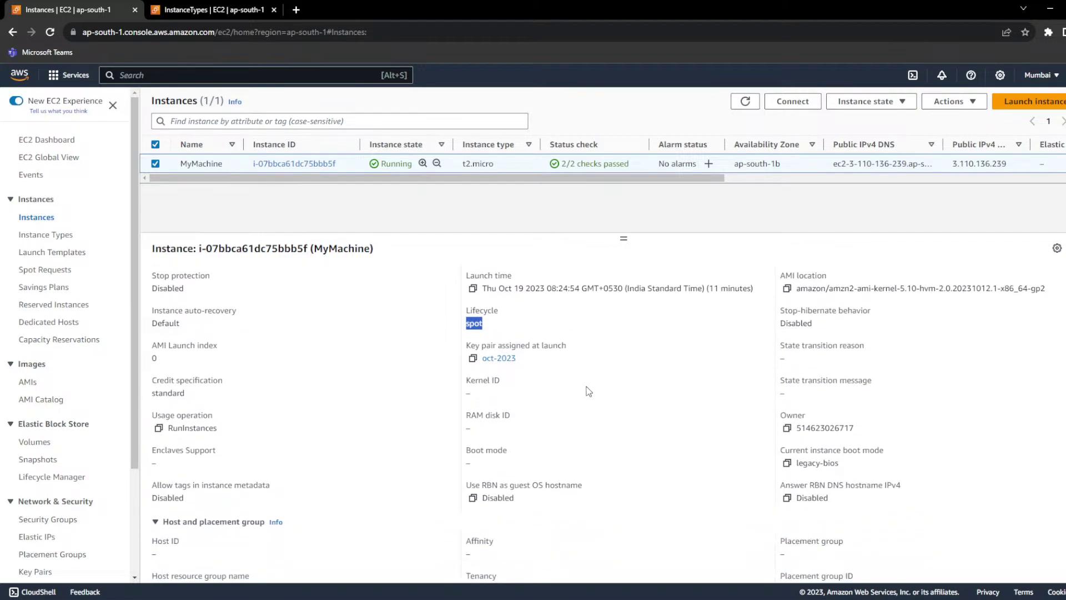
pyautogui.doubleClick(537, 345)
pyautogui.tripleClick(536, 346)
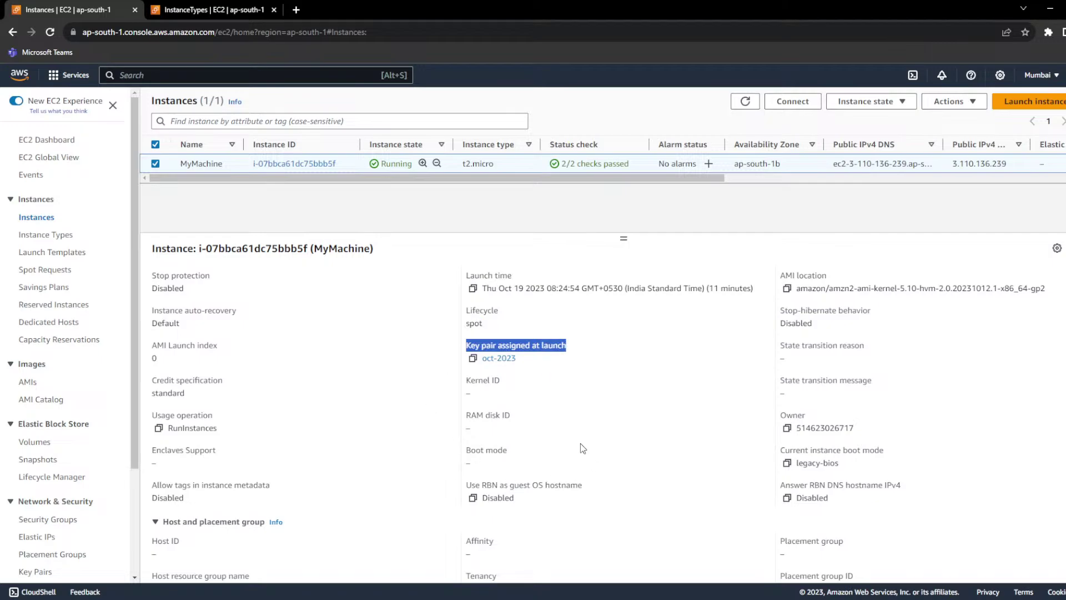
# Step: Check MyMachine's owner, its RBN guest OS hostname setting and its tenancy under the host and placement group
pyautogui.scroll(-1, 581, 443)
pyautogui.doubleClick(814, 349)
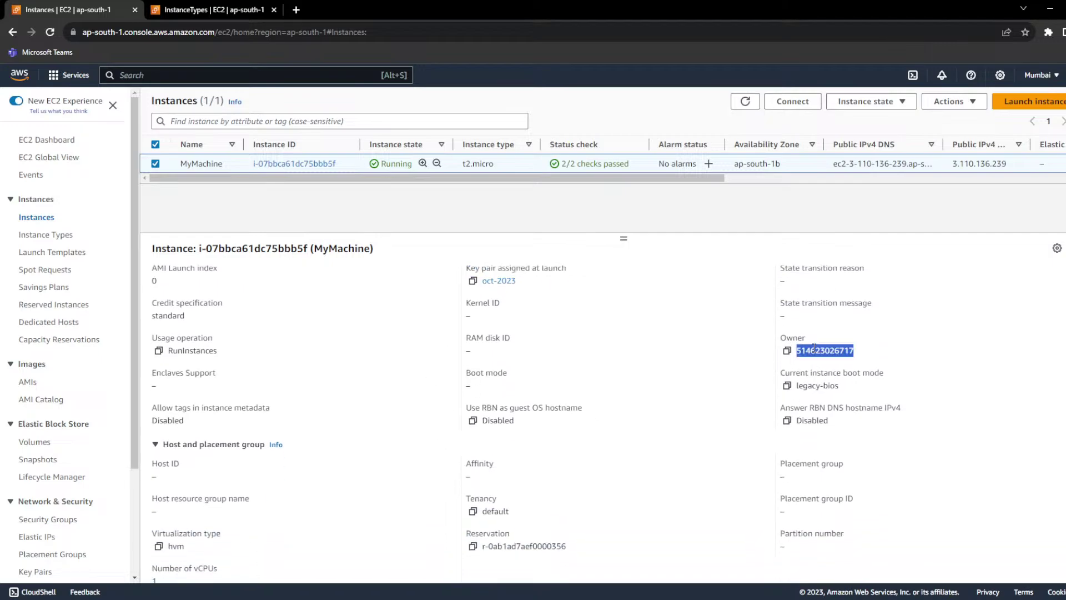
pyautogui.tripleClick(536, 408)
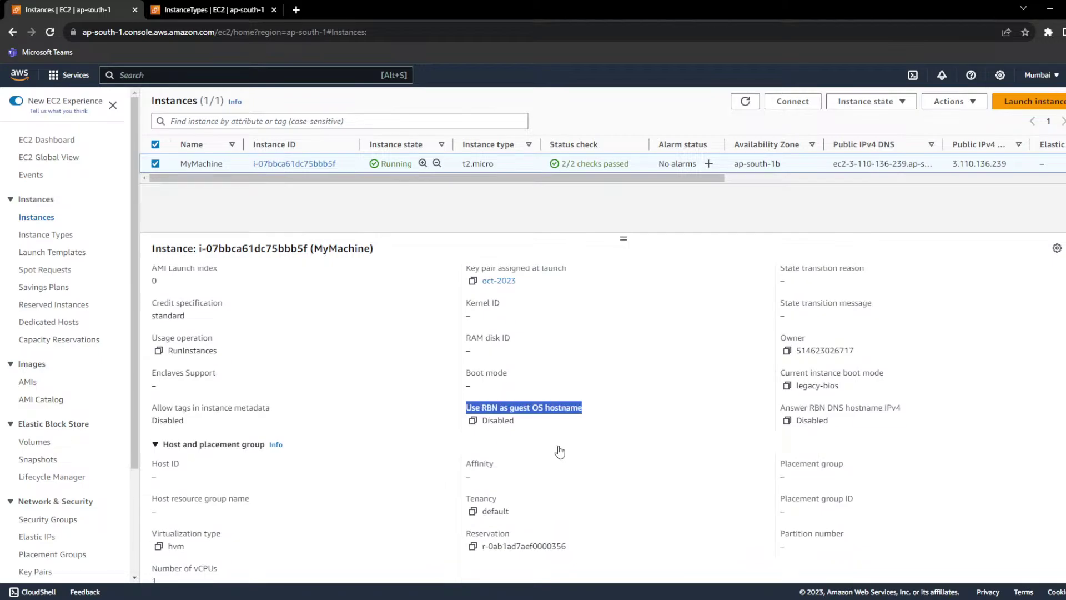
pyautogui.scroll(-1, 557, 448)
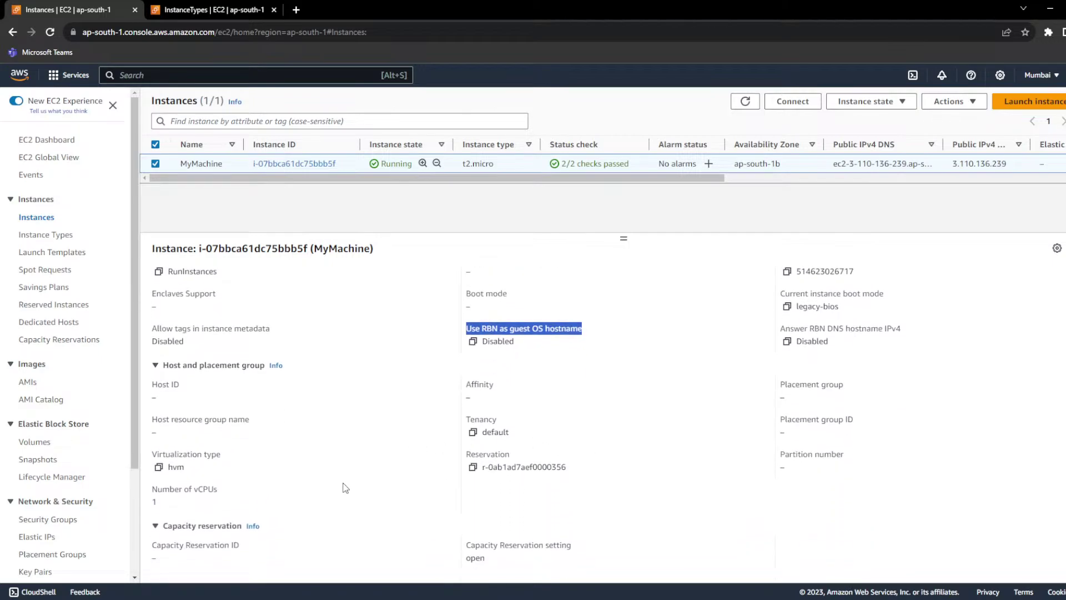
pyautogui.doubleClick(490, 419)
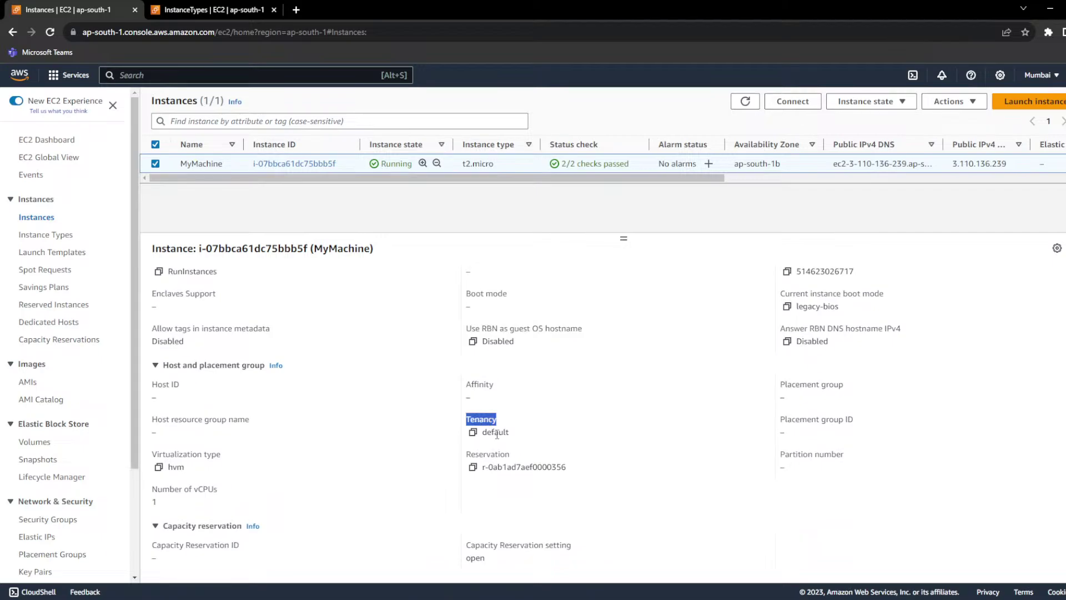
pyautogui.doubleClick(496, 432)
# Step: Glance at MyMachine's security information, then skim its general instance details once more
pyautogui.scroll(10, 509, 469)
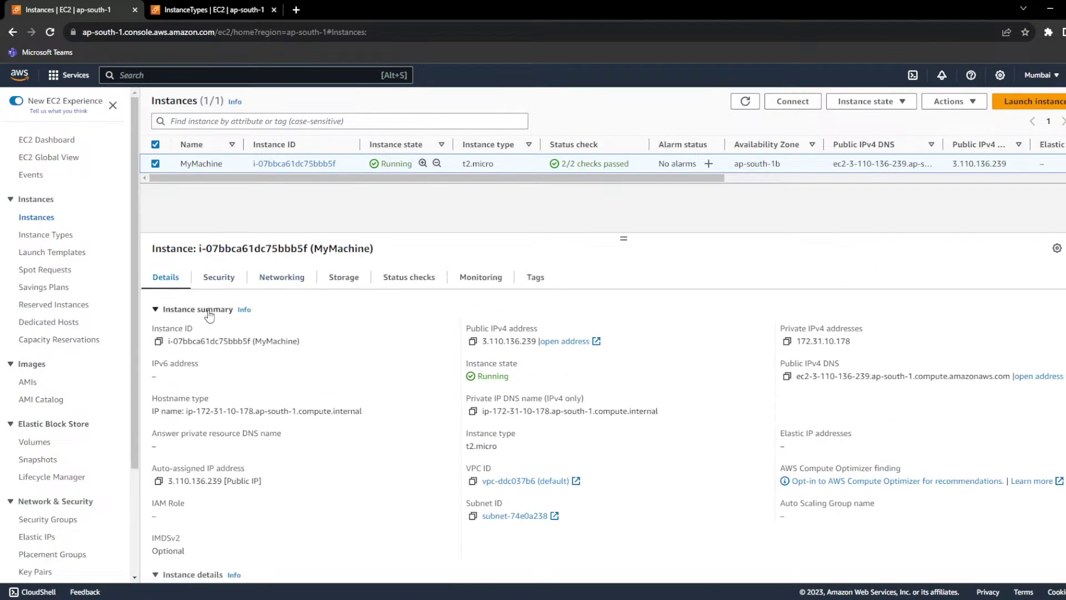
pyautogui.click(226, 283)
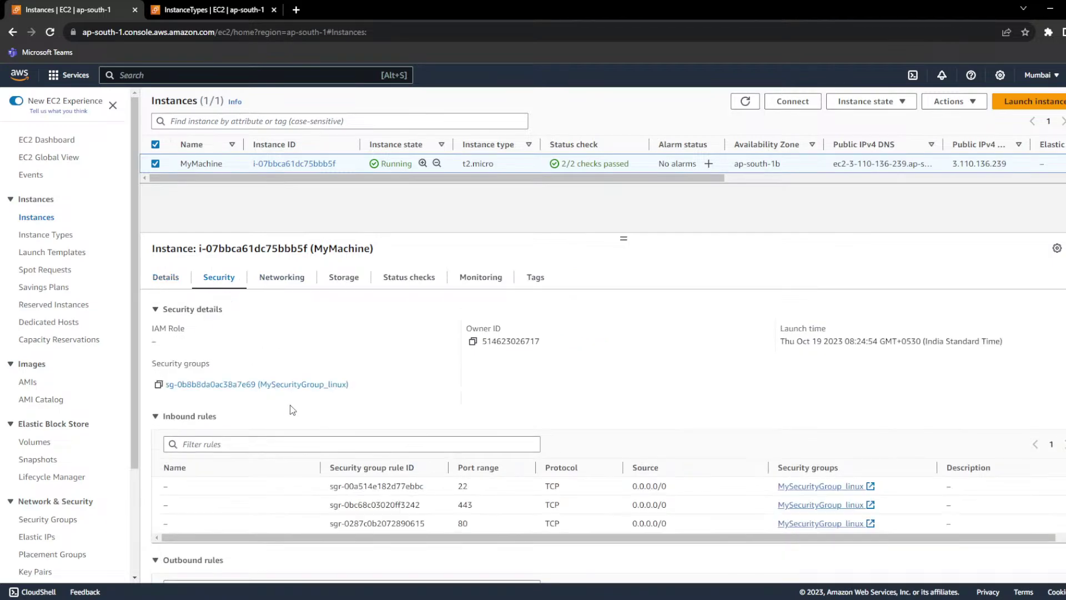
pyautogui.click(166, 277)
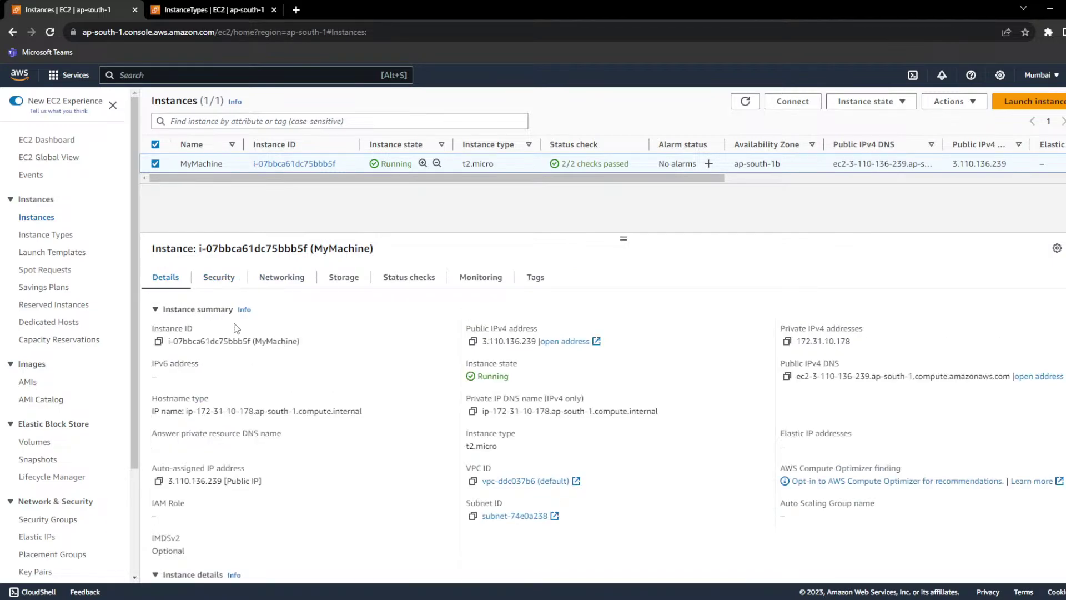
pyautogui.scroll(-5, 258, 348)
pyautogui.scroll(-3, 259, 348)
pyautogui.scroll(10, 257, 351)
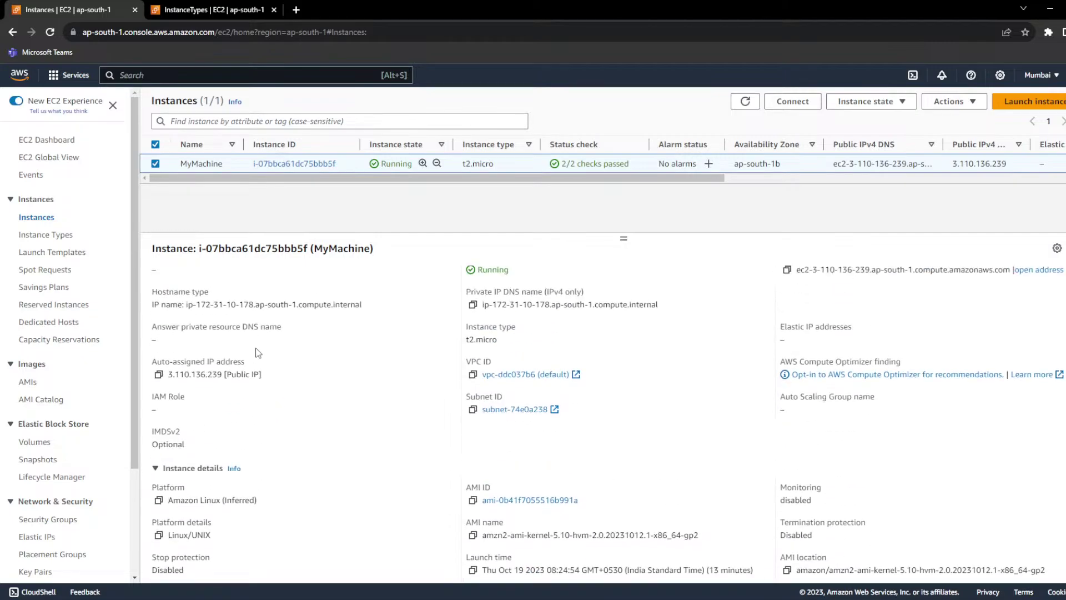
# Step: Open MyMachine's security details and examine its IAM role and attached security group
pyautogui.click(228, 280)
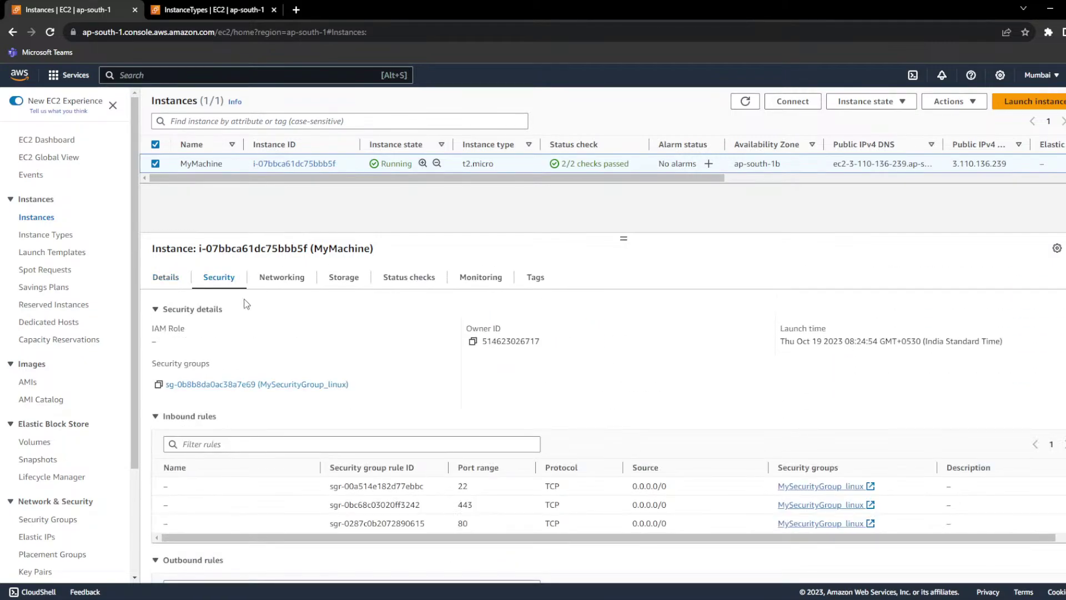
pyautogui.moveTo(156, 327); pyautogui.dragTo(189, 330)
pyautogui.moveTo(380, 386); pyautogui.dragTo(161, 388)
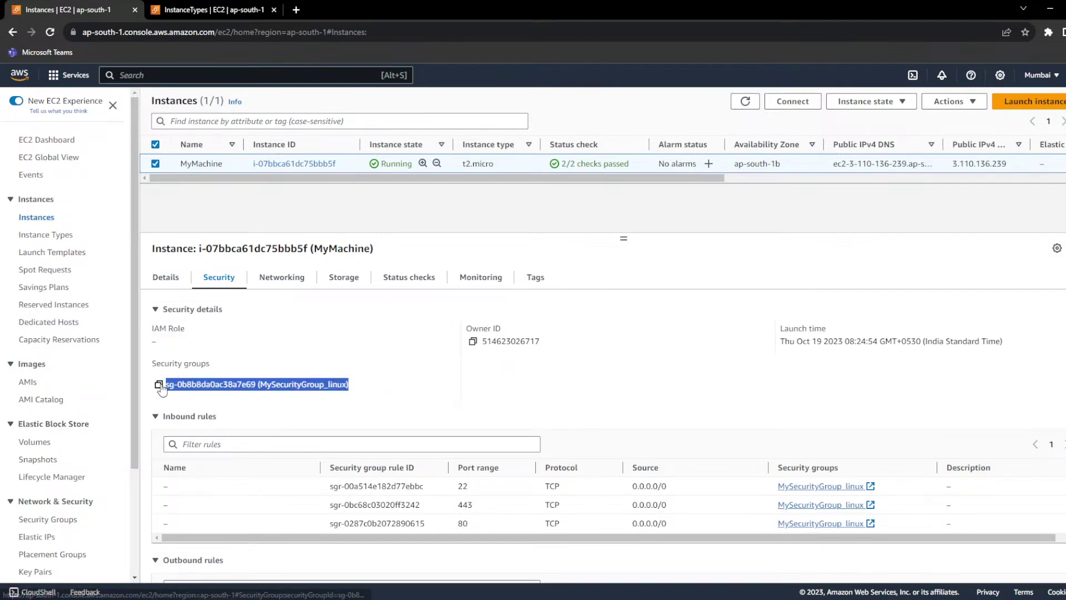
pyautogui.click(391, 501)
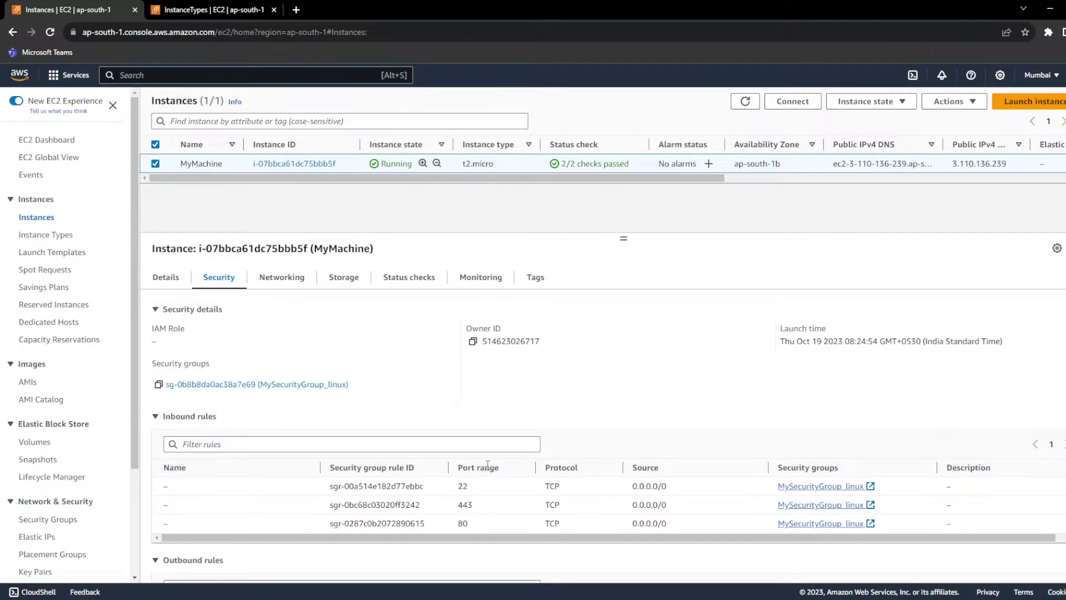
# Step: Review MyMachine's inbound and outbound rules and locate Security Groups under Network & Security
pyautogui.scroll(-2, 502, 440)
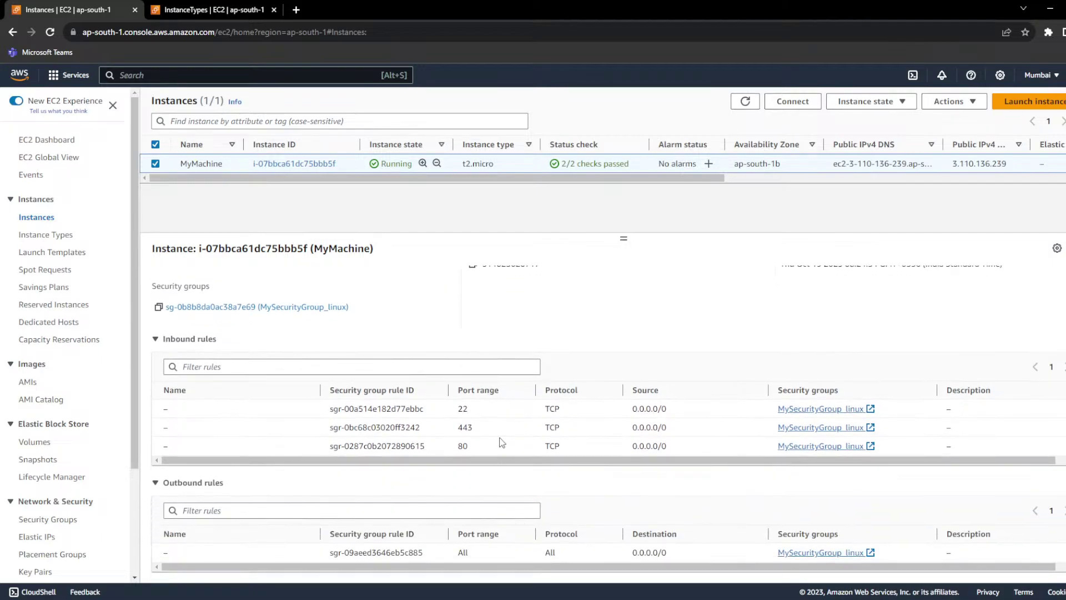
pyautogui.scroll(-1, 501, 442)
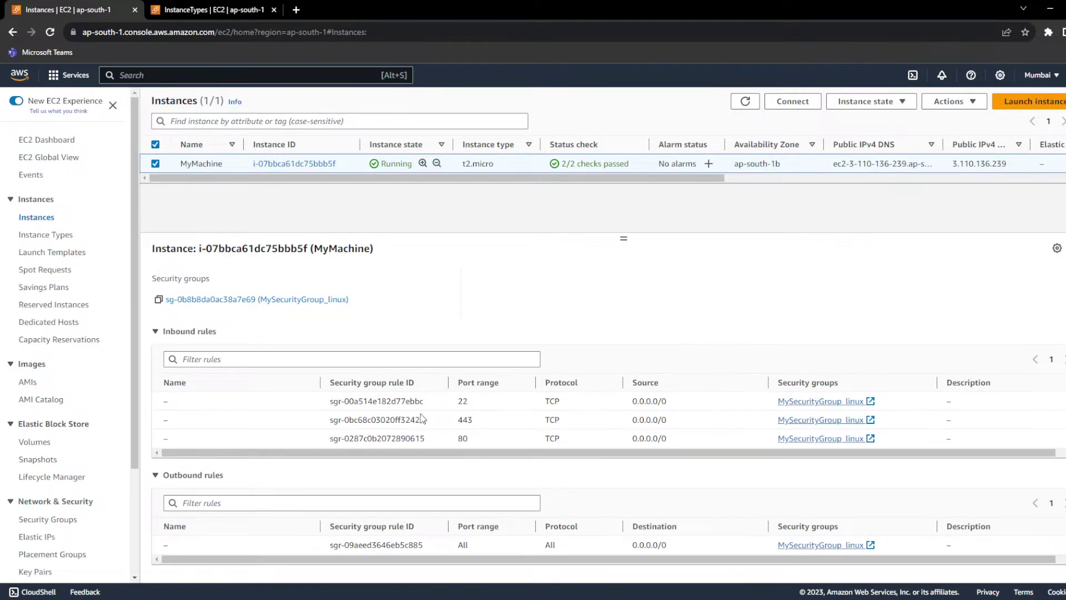
pyautogui.scroll(-3, 48, 432)
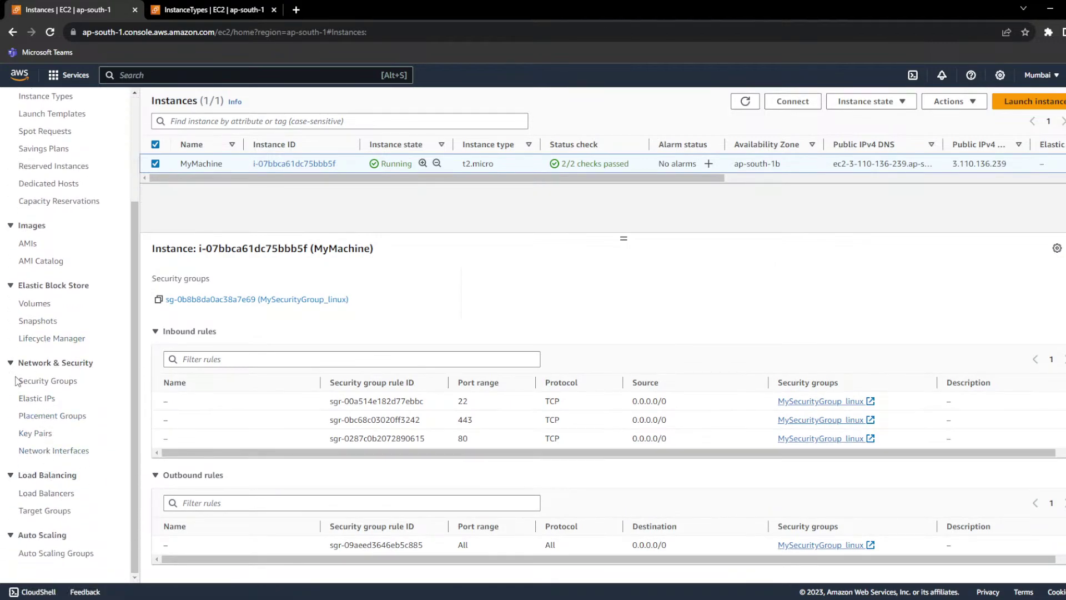
pyautogui.moveTo(17, 380); pyautogui.dragTo(78, 382)
pyautogui.scroll(3, 155, 400)
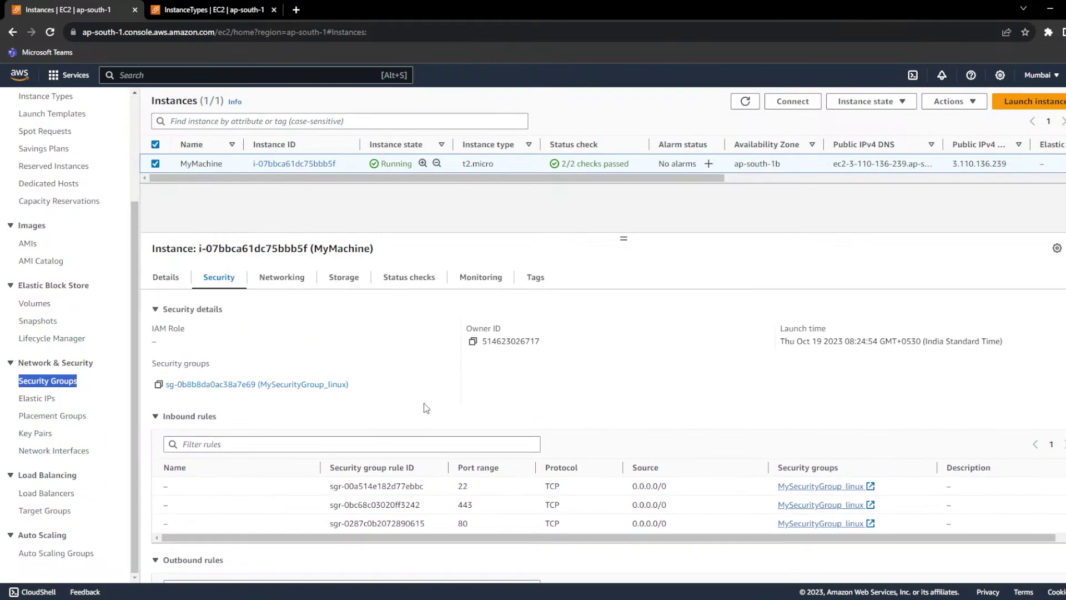
# Step: Recheck MyMachine's attached security group, then examine its networking details, including availability zone, network interfaces and Elastic IP addresses
pyautogui.moveTo(356, 385); pyautogui.dragTo(220, 384)
pyautogui.click(453, 387)
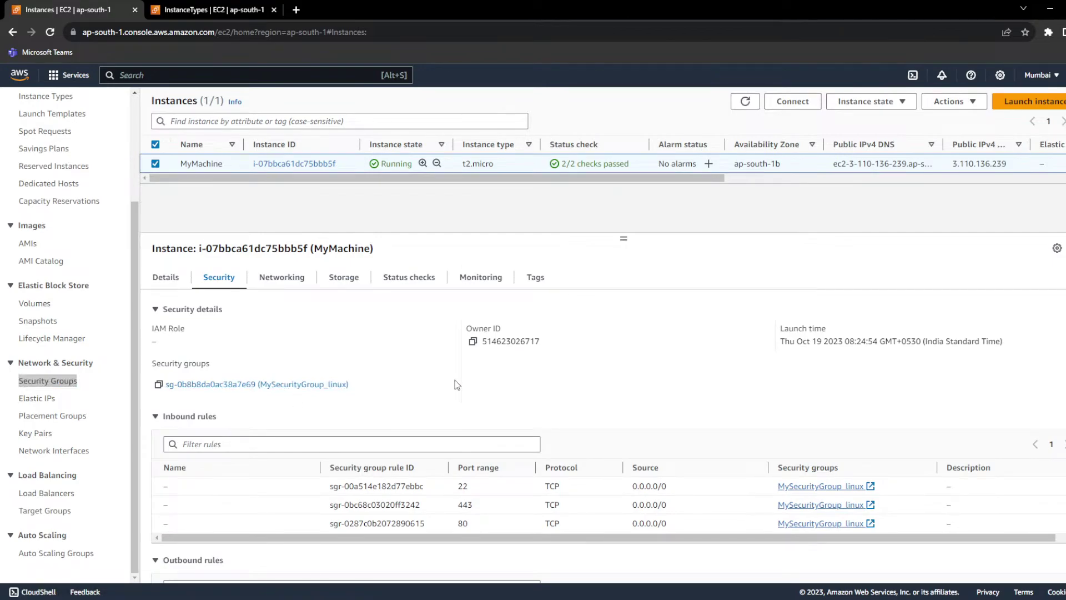
pyautogui.click(278, 285)
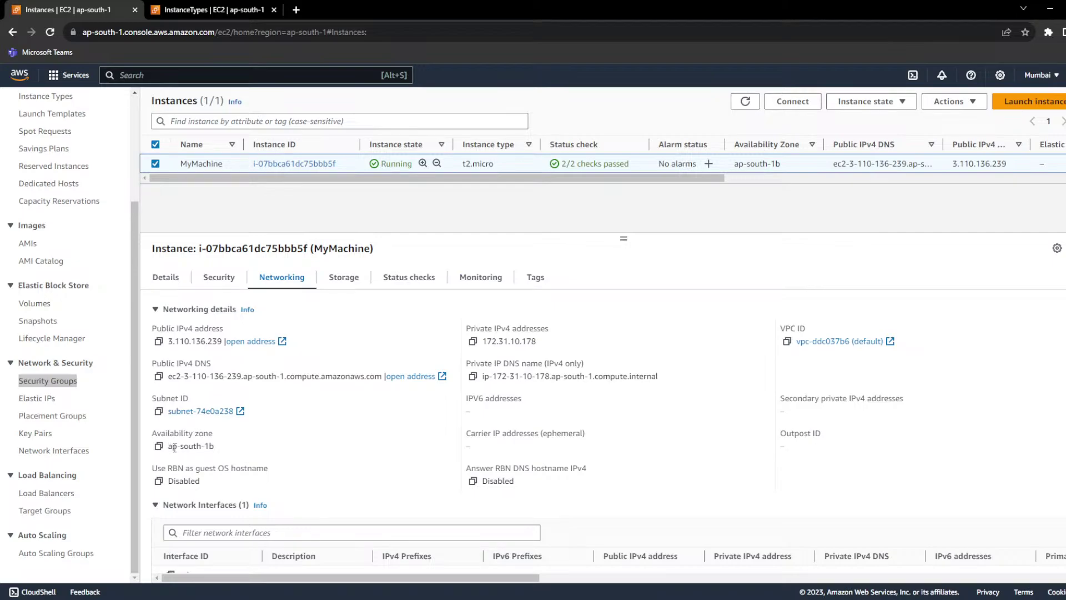
pyautogui.moveTo(171, 446); pyautogui.dragTo(251, 443)
pyautogui.scroll(-3, 353, 447)
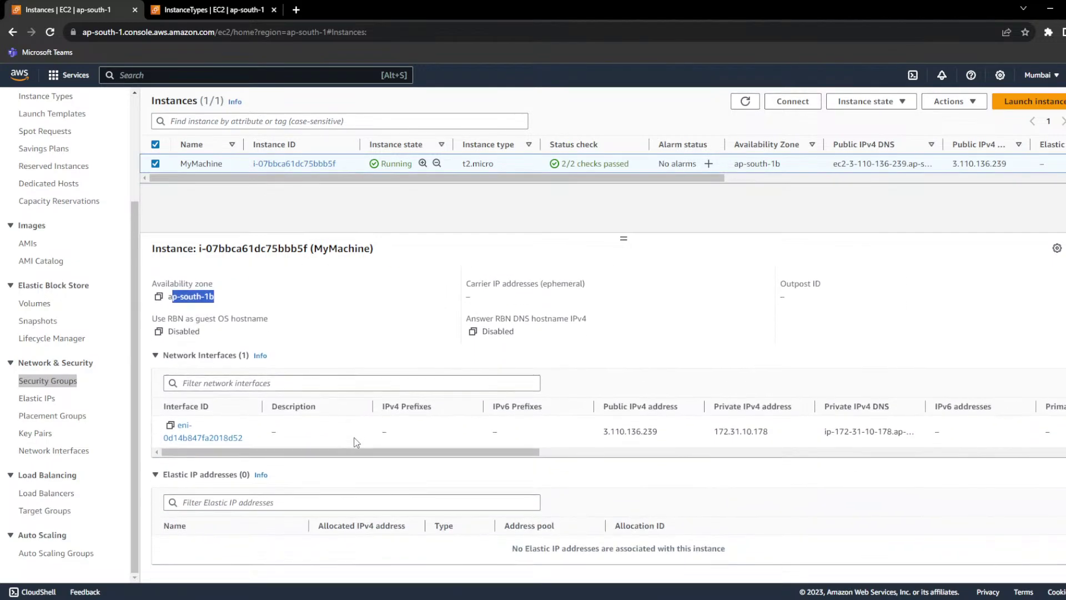
pyautogui.moveTo(351, 455)
pyautogui.mouseDown()
pyautogui.moveTo(892, 458)
pyautogui.moveTo(355, 456)
pyautogui.mouseUp()
pyautogui.scroll(3, 388, 433)
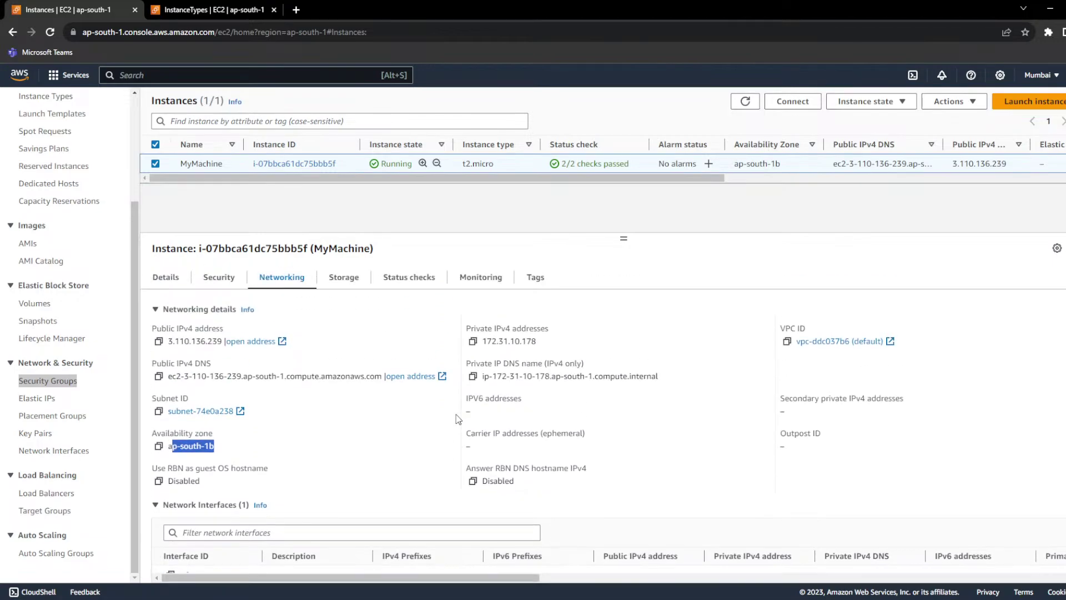
# Step: Examine MyMachine's storage details, including the root volume's ID, encryption and delete-on-termination setting
pyautogui.click(343, 276)
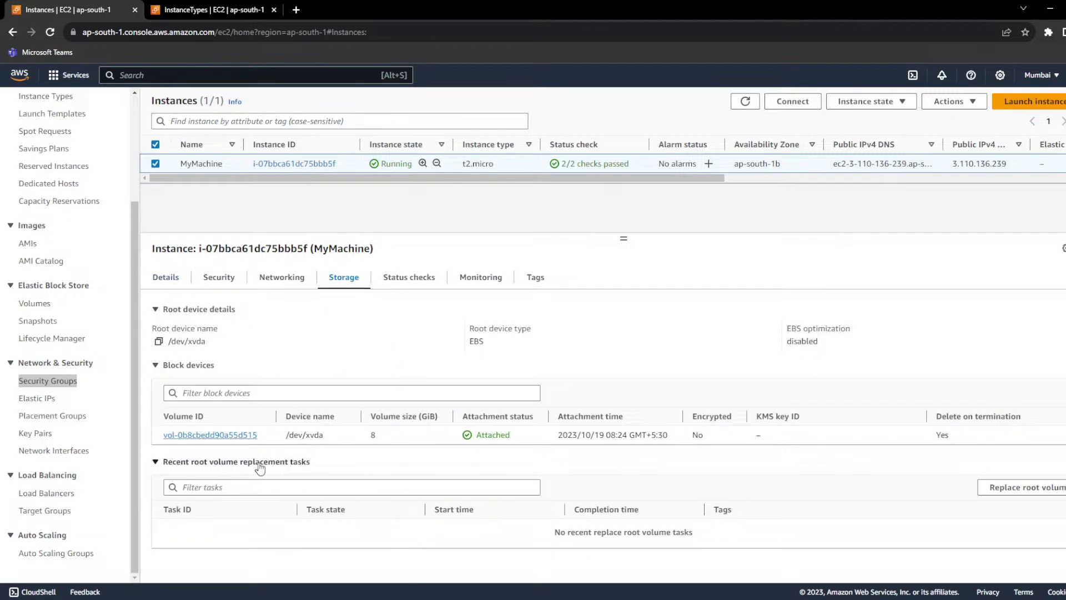
pyautogui.moveTo(269, 435)
pyautogui.mouseDown()
pyautogui.moveTo(151, 442)
pyautogui.moveTo(275, 437)
pyautogui.mouseUp()
pyautogui.click(157, 443)
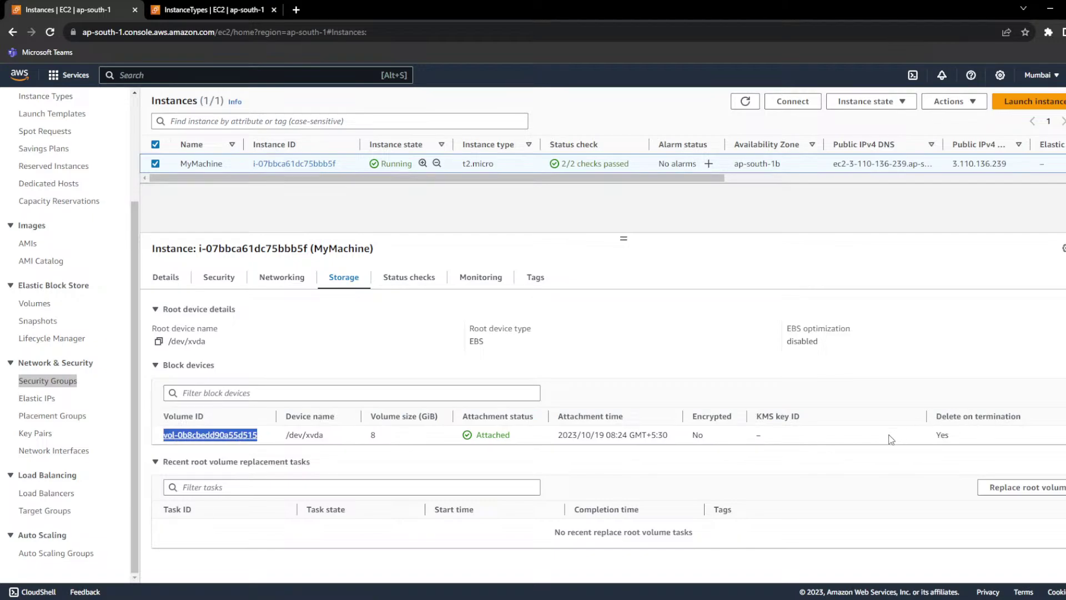
pyautogui.doubleClick(701, 438)
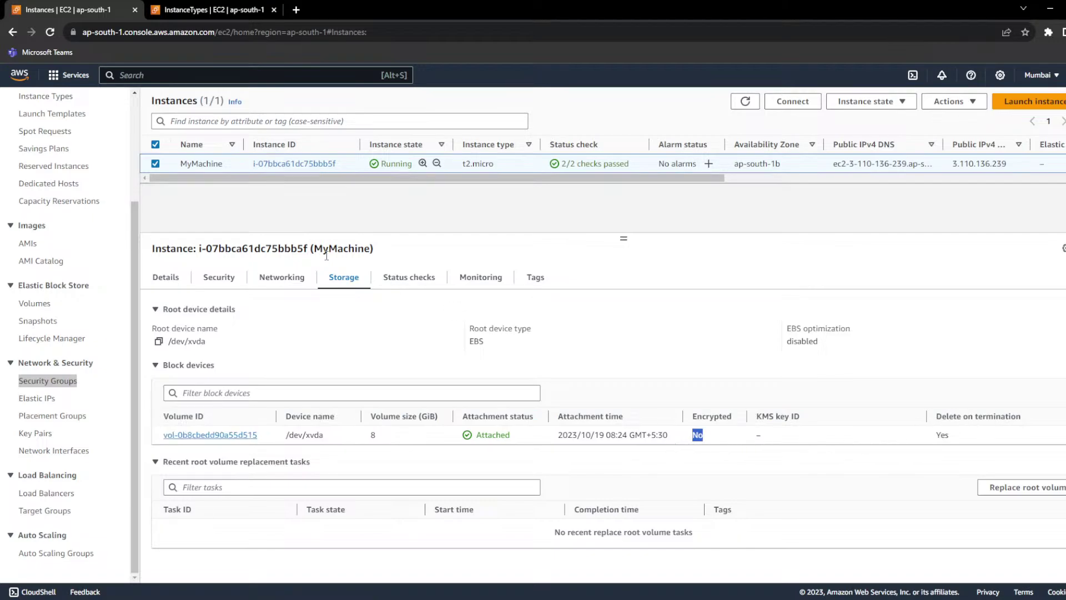
# Step: Review MyMachine's system and instance reachability status checks
pyautogui.click(417, 280)
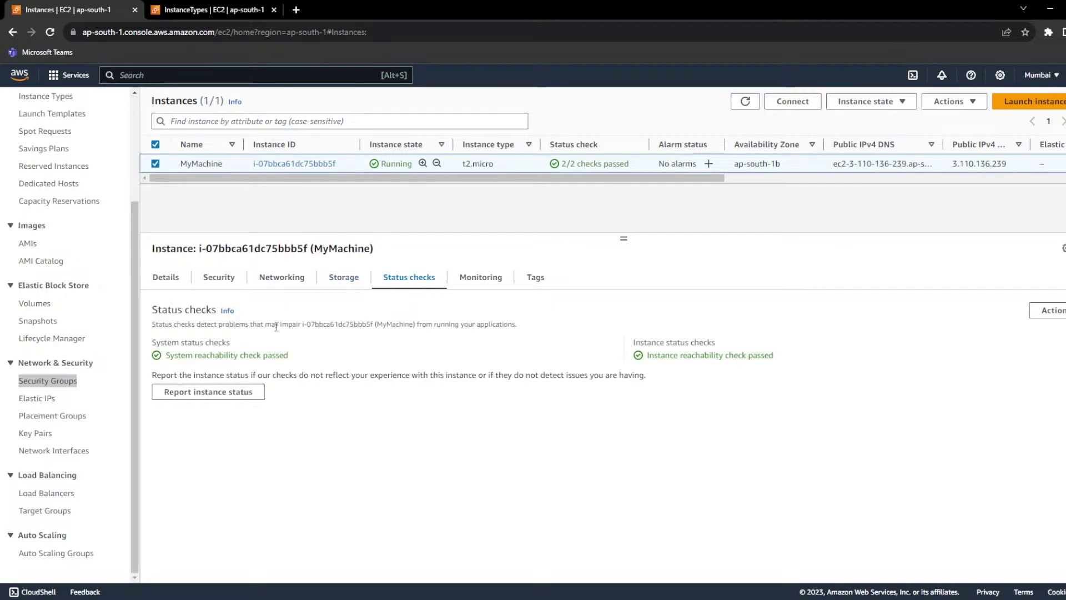
pyautogui.moveTo(167, 355); pyautogui.dragTo(290, 358)
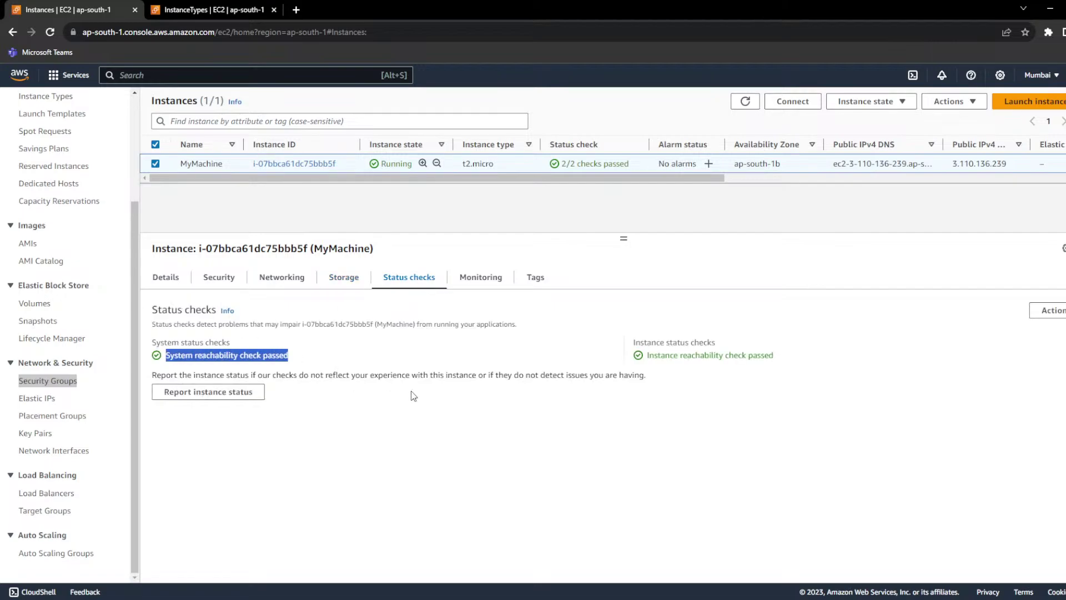
pyautogui.tripleClick(665, 354)
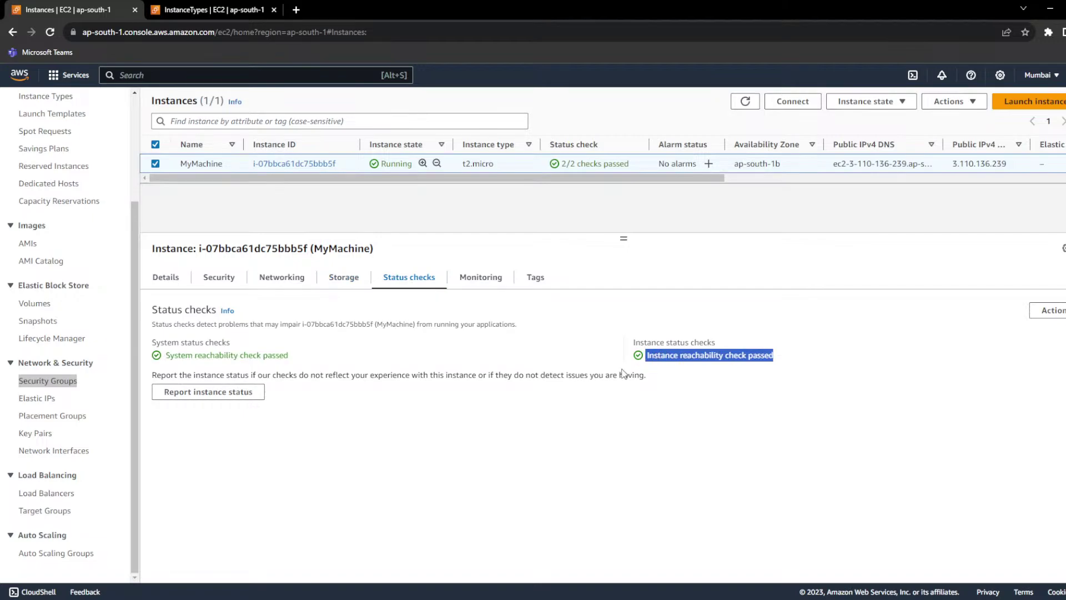
# Step: Open MyMachine's monitoring graphs and look through them down to the CPU credit metrics
pyautogui.click(484, 284)
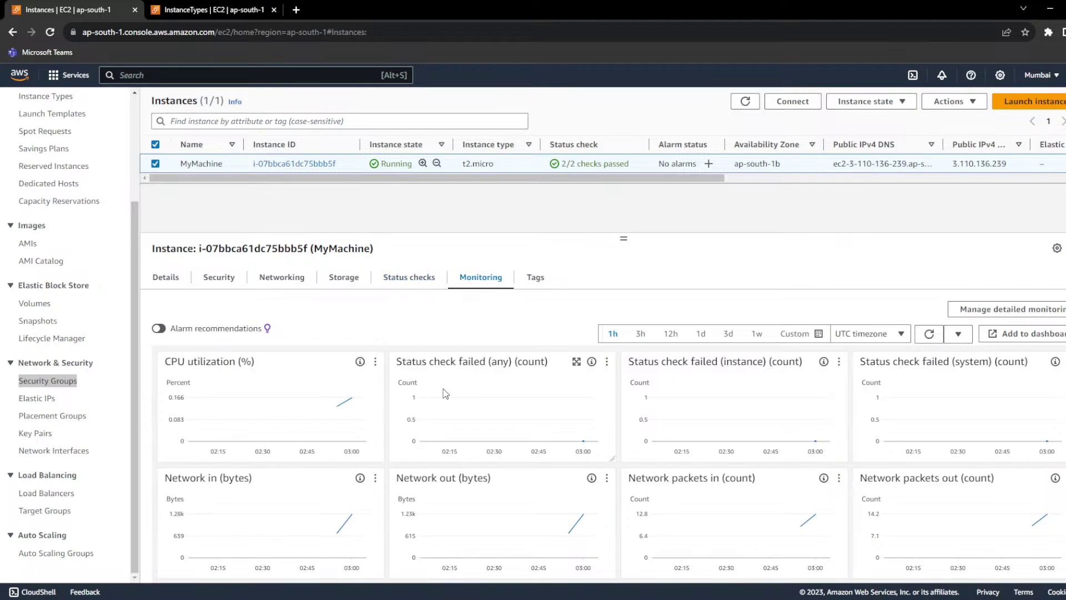
pyautogui.scroll(-3, 441, 392)
pyautogui.scroll(-3, 438, 387)
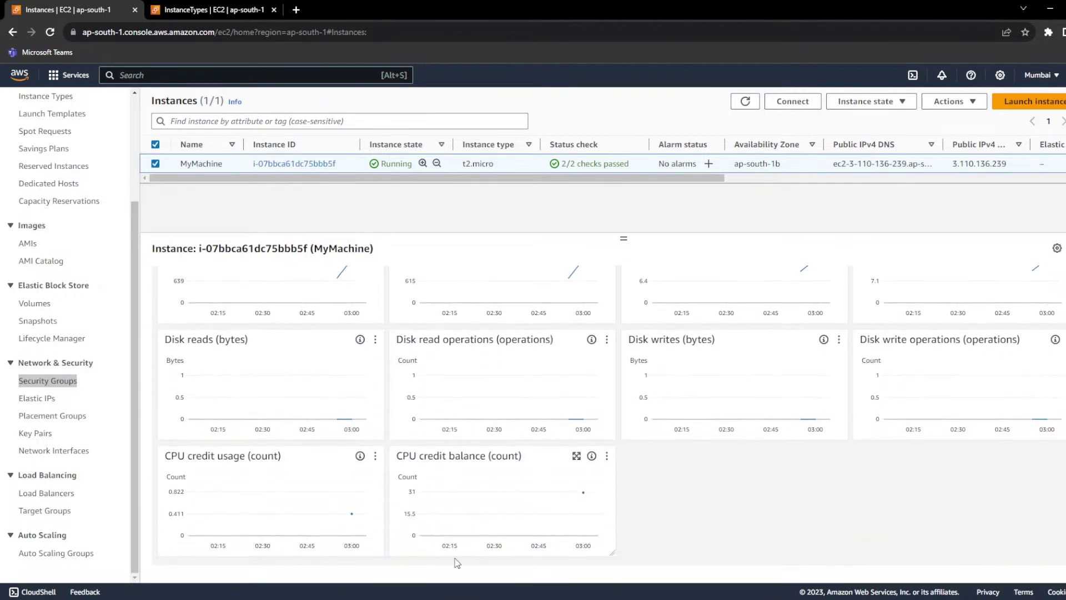
# Step: Open the local computer's Task Manager, view its performance graphs for comparison, and close it
pyautogui.rightClick(540, 583)
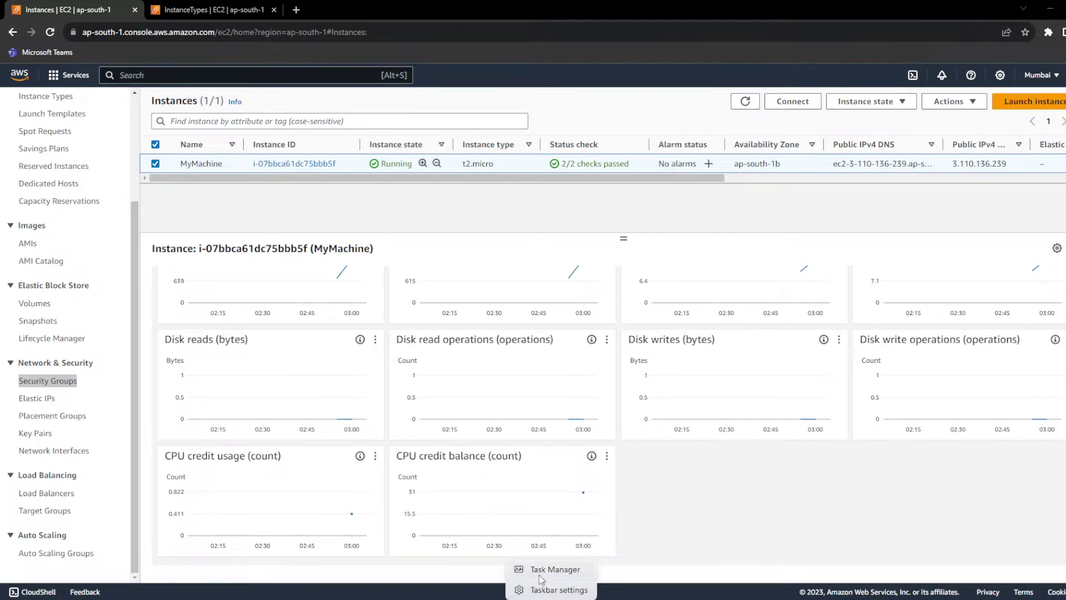
pyautogui.click(541, 597)
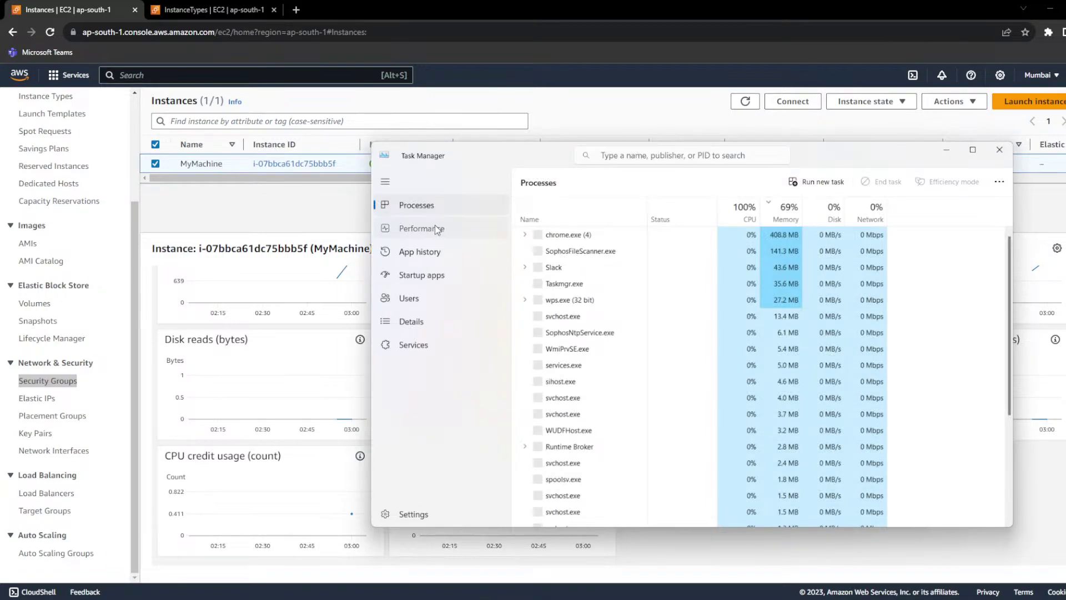
pyautogui.click(435, 226)
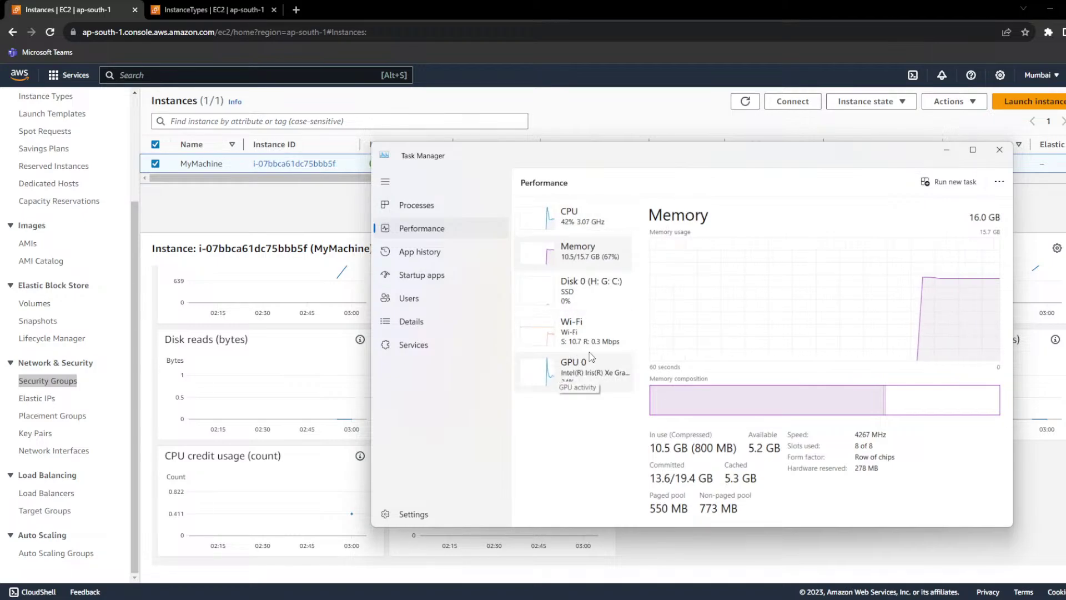
pyautogui.click(994, 158)
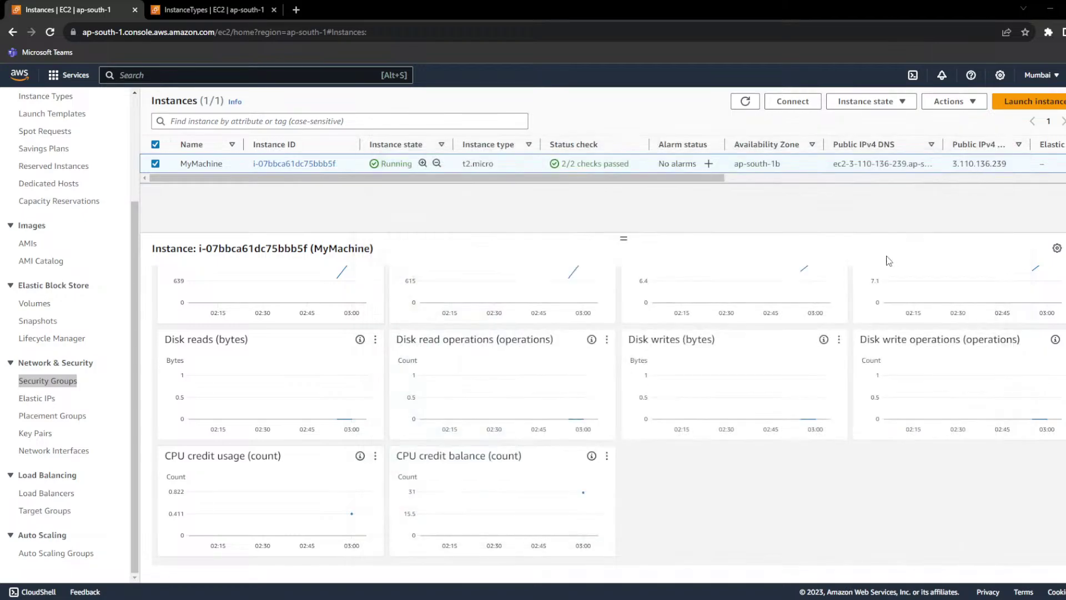
# Step: Enlarge MyMachine's CPU utilization graph, inspect its data points, and close the enlarged view
pyautogui.scroll(3, 398, 394)
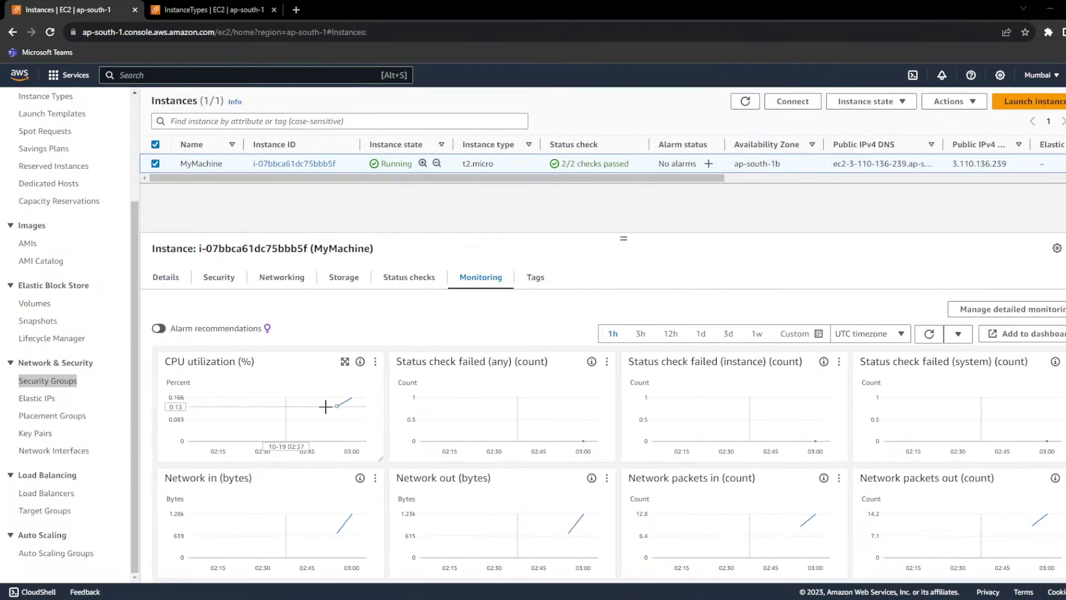
pyautogui.click(344, 362)
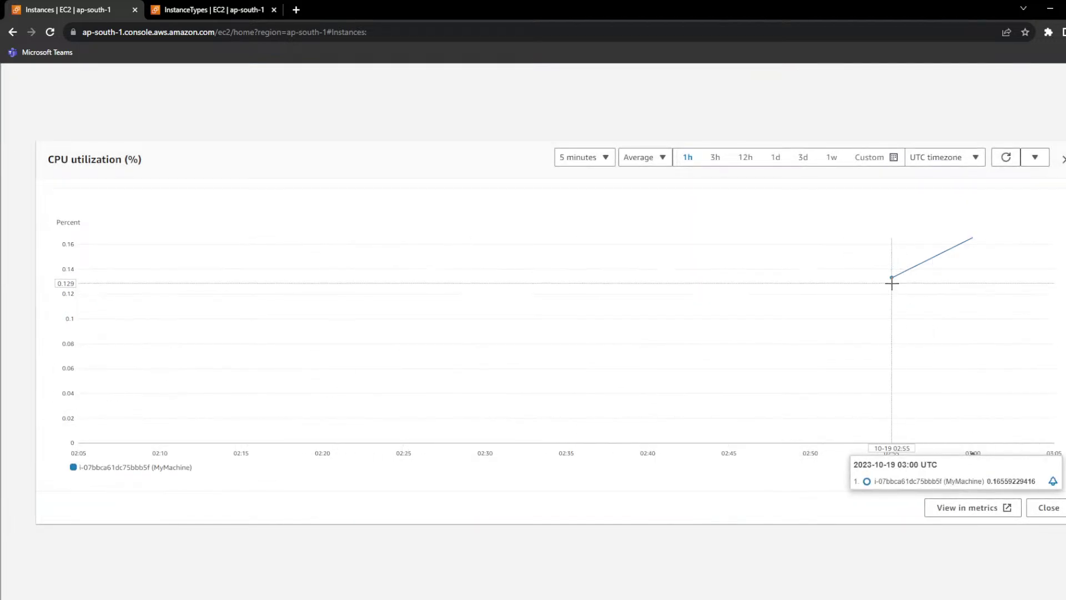
pyautogui.click(1063, 159)
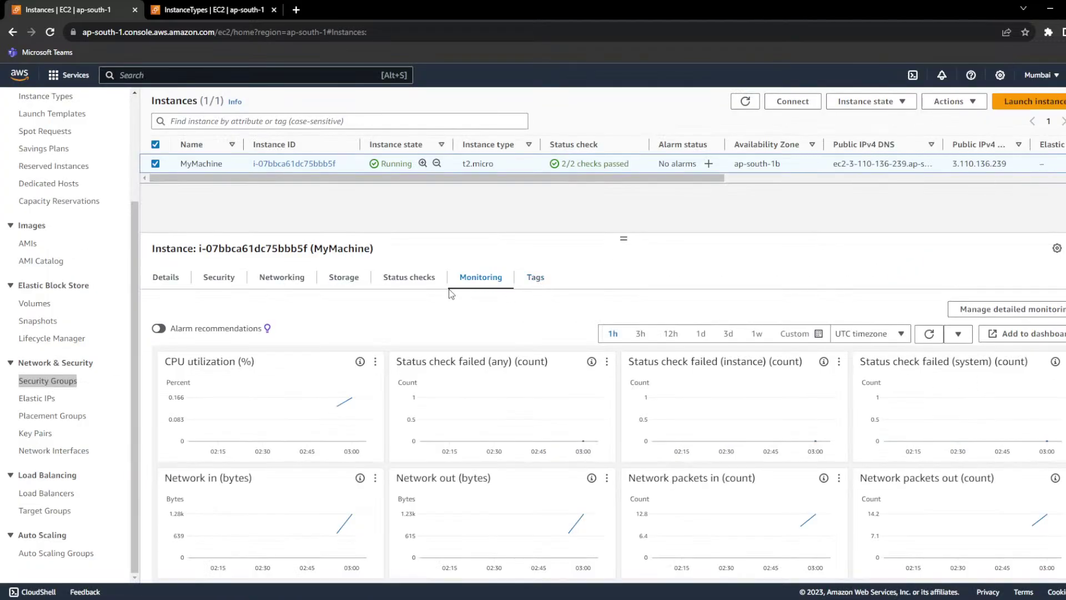
# Step: Skim MyMachine's network, disk and CPU credit graphs, checking a data point on the network out graph
pyautogui.scroll(-4, 504, 294)
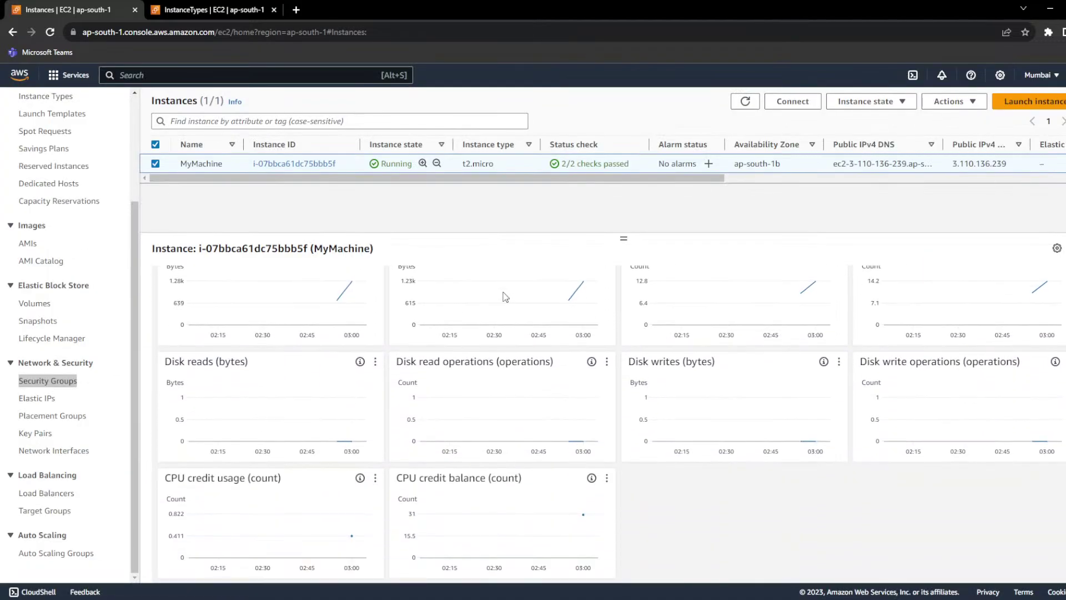
pyautogui.moveTo(498, 292)
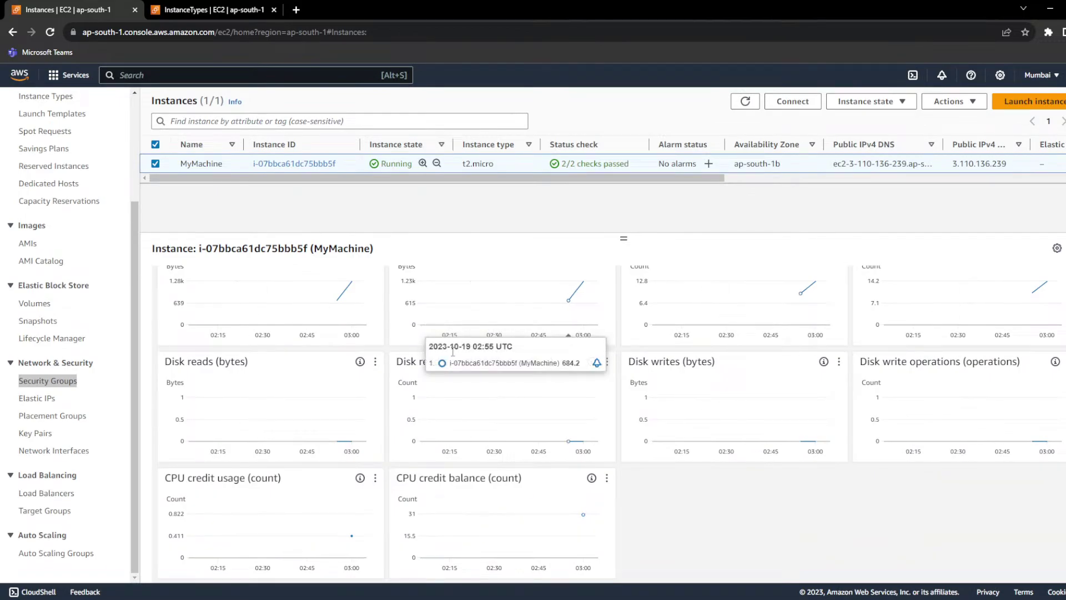
pyautogui.scroll(4, 389, 397)
pyautogui.scroll(1, 391, 400)
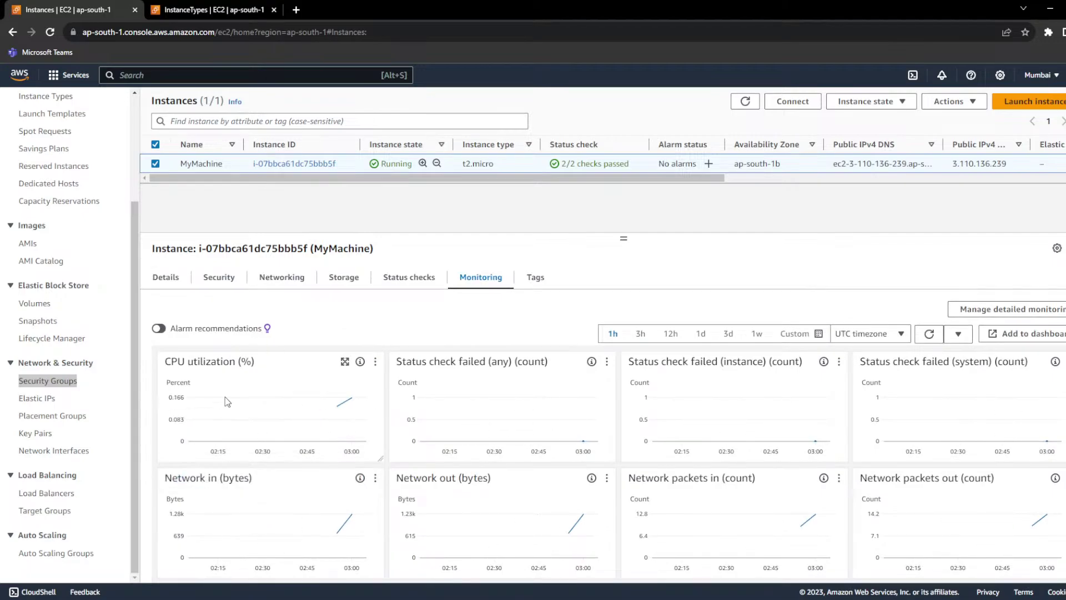
# Step: Enlarge the CPU utilization graph, check its refresh interval options, and view the metric in CloudWatch
pyautogui.click(344, 361)
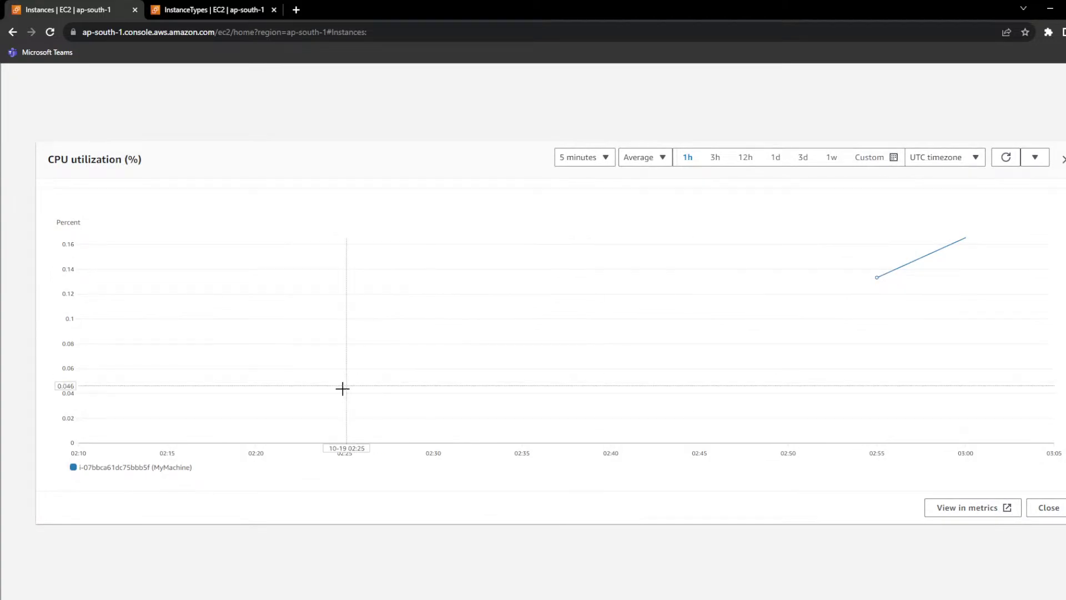
pyautogui.click(1034, 157)
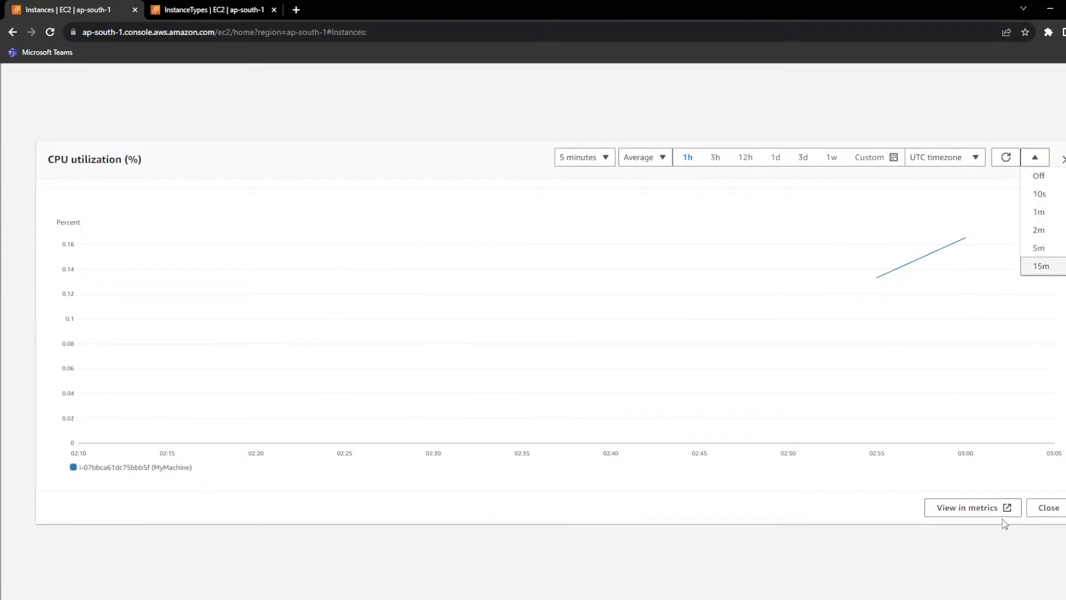
pyautogui.click(955, 513)
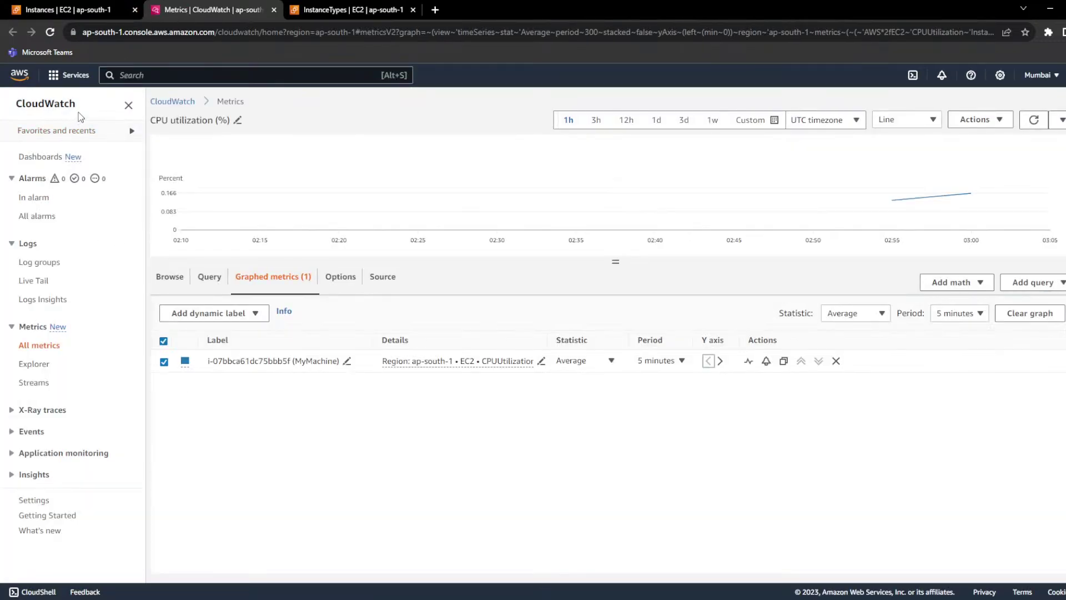
pyautogui.moveTo(89, 117); pyautogui.dragTo(15, 117)
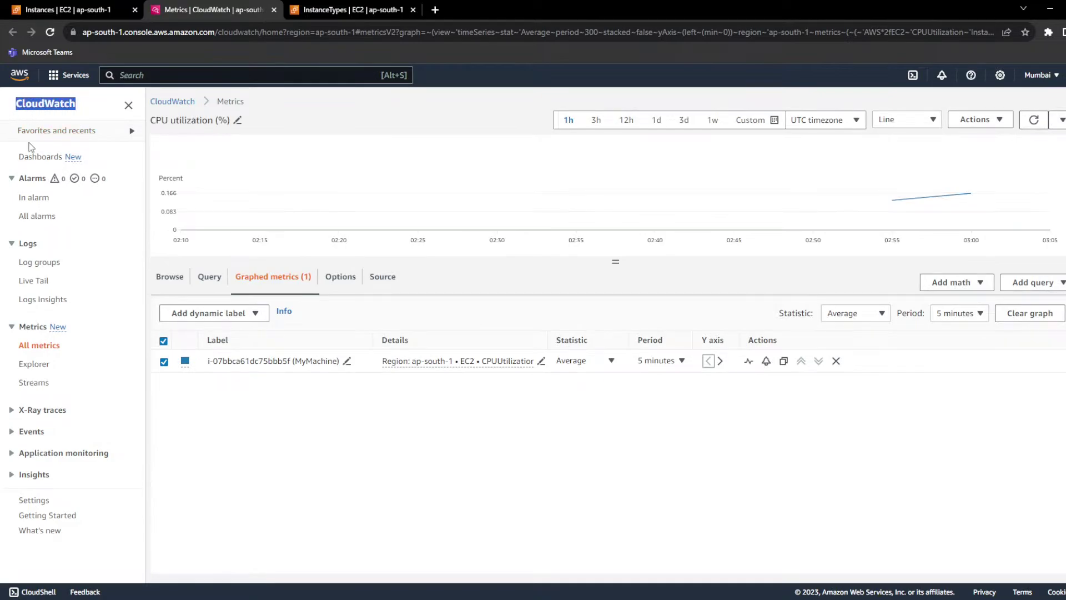
# Step: Return to the EC2 instance, close the enlarged graph, and compare its monitoring graphs with the CloudWatch metrics page
pyautogui.click(105, 8)
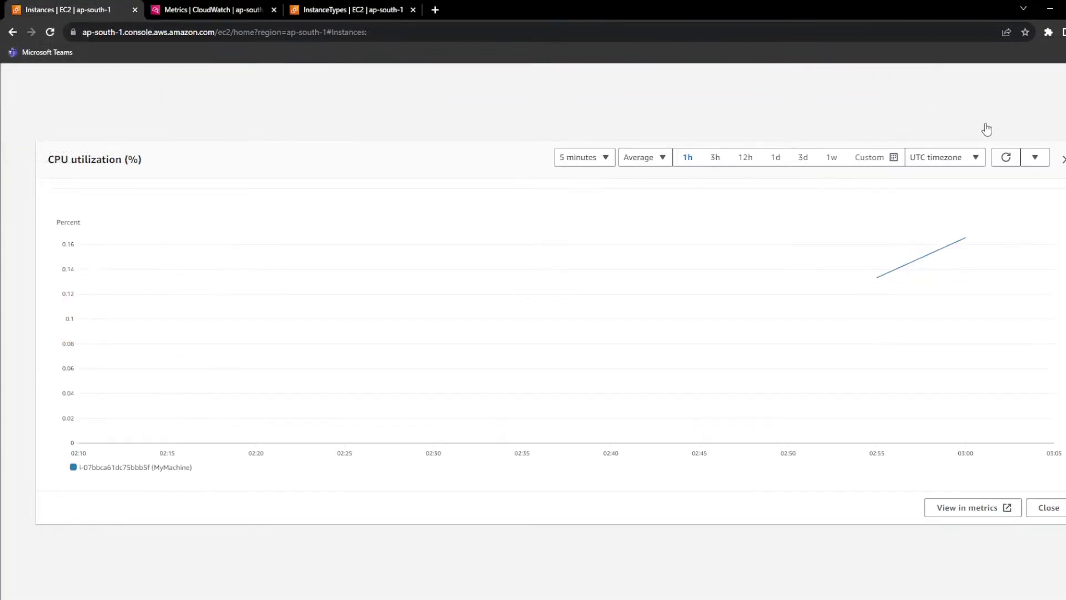
pyautogui.click(1063, 160)
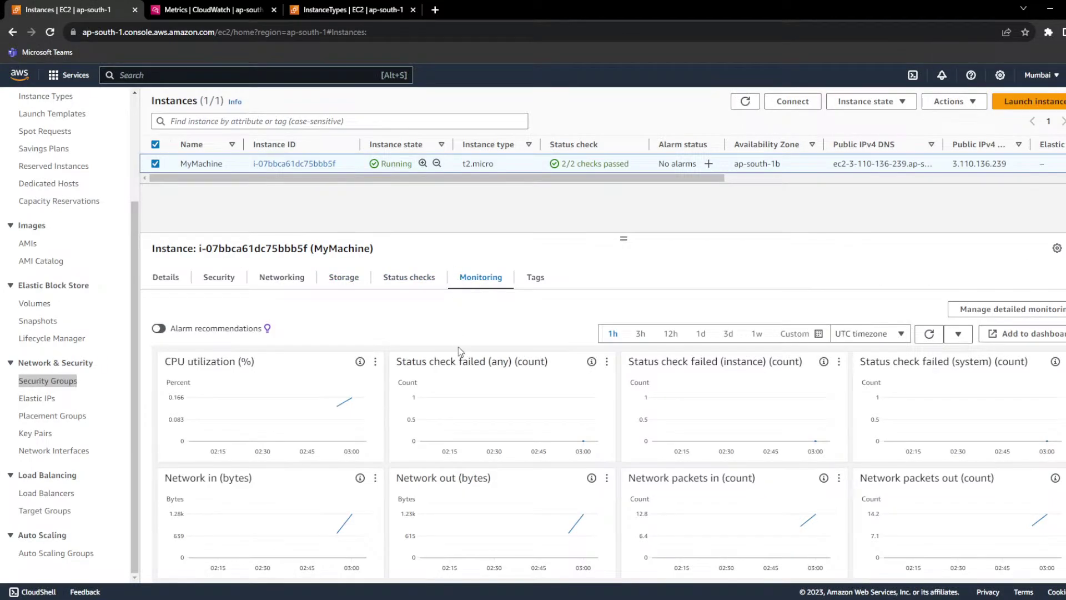
pyautogui.click(212, 9)
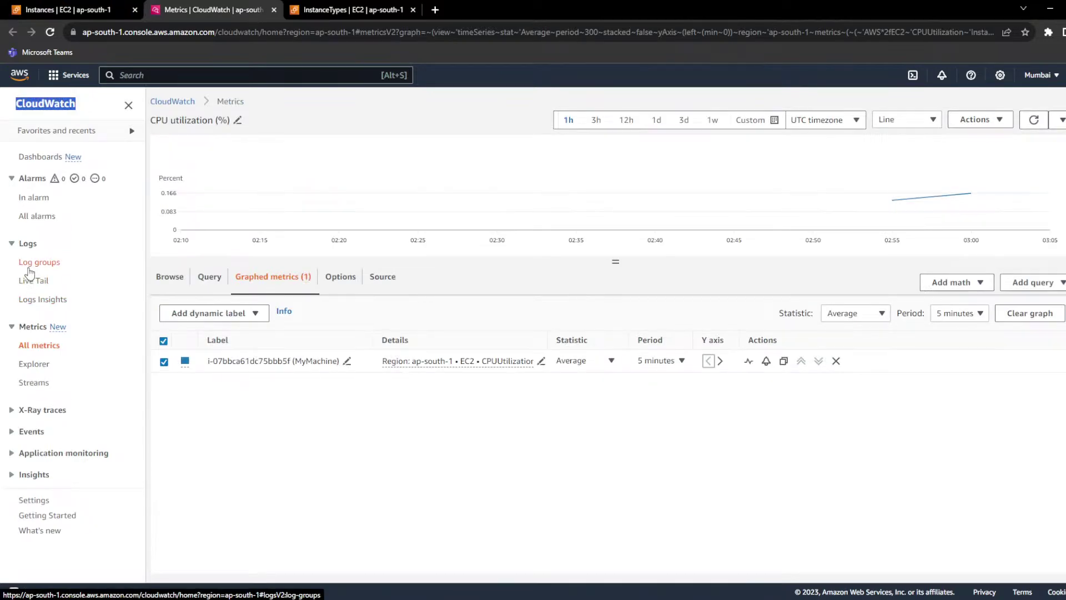
pyautogui.click(49, 11)
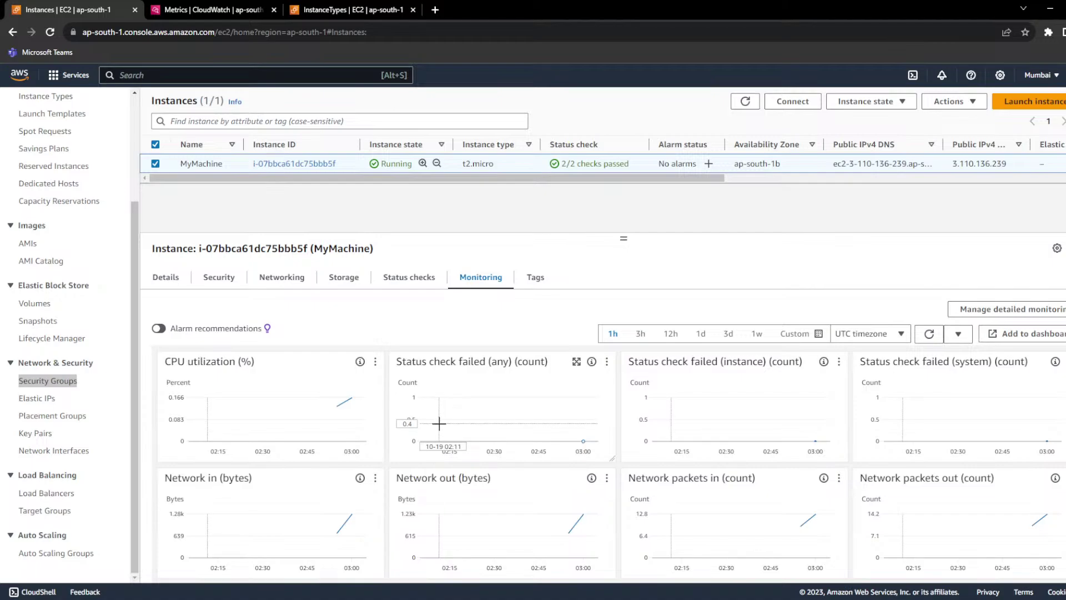
pyautogui.click(201, 11)
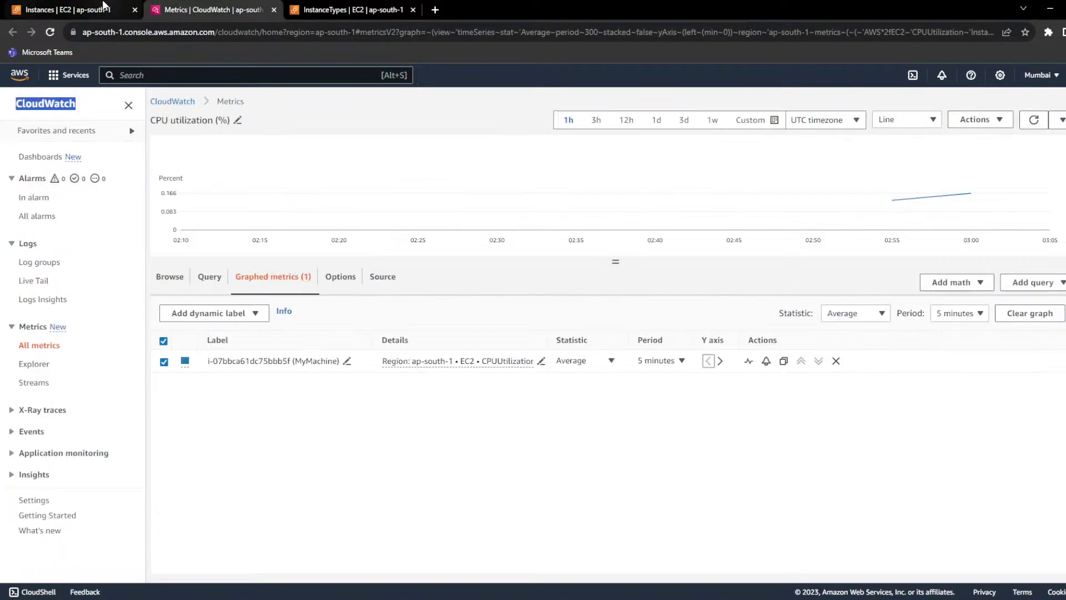
pyautogui.click(104, 9)
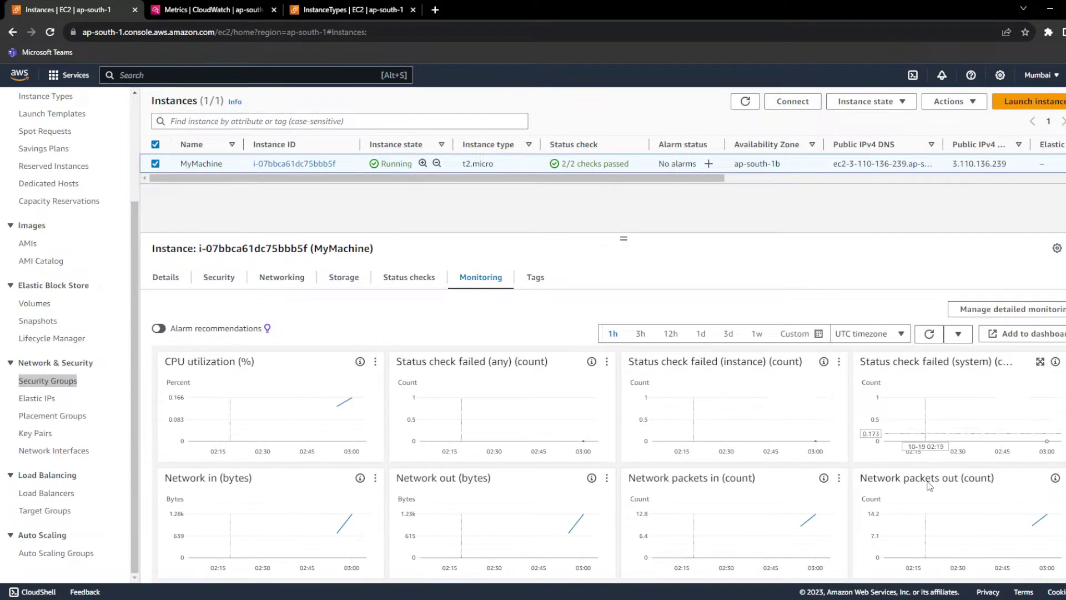
# Step: Look over the monitoring graphs again, inspect the enlarged CPU utilization graph's updated data points, and close it
pyautogui.scroll(-3, 754, 427)
pyautogui.scroll(2, 740, 489)
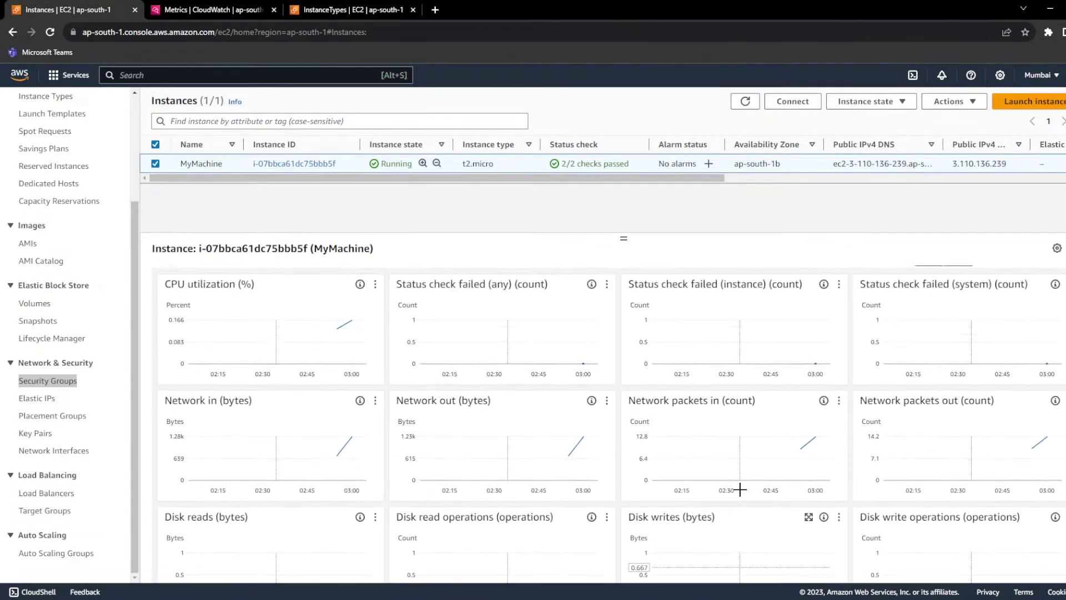
pyautogui.click(344, 284)
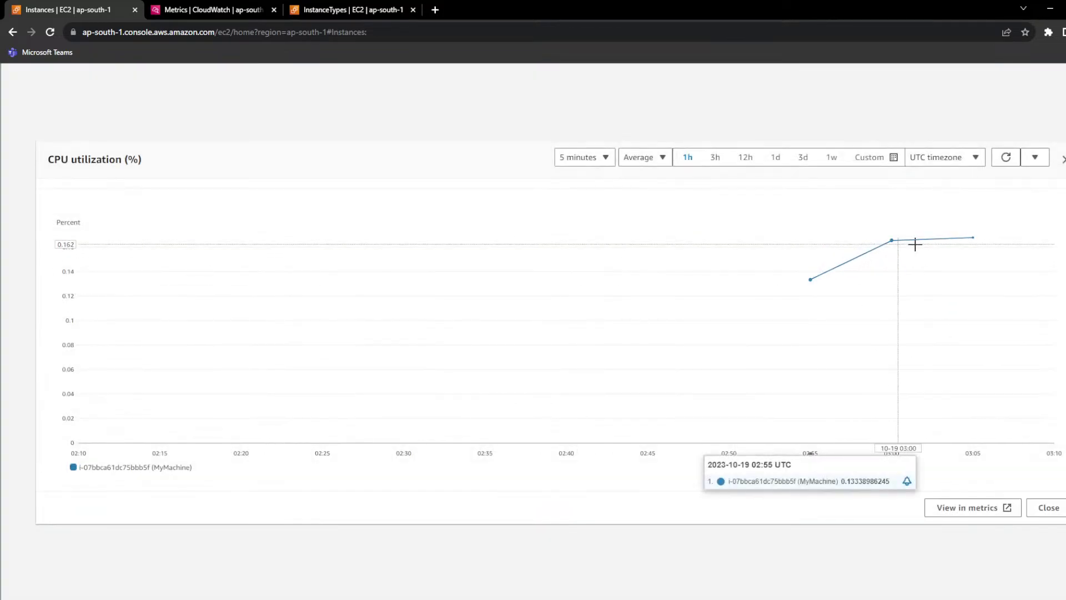
pyautogui.click(1053, 509)
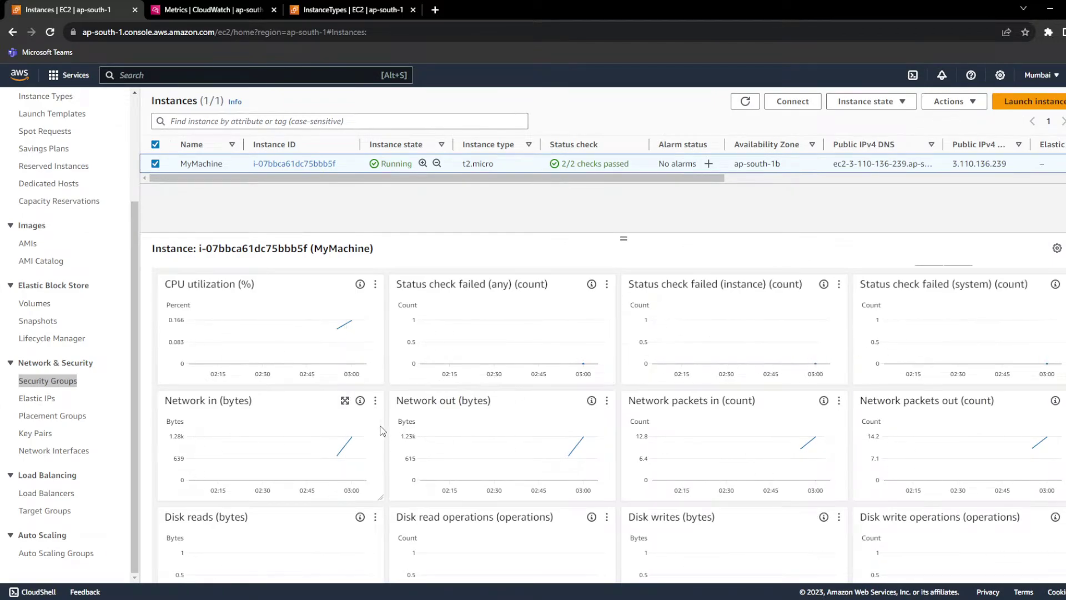
# Step: Enlarge the network in graph, check its data points, close it, and compare it with the network out graph
pyautogui.scroll(-1, 342, 402)
pyautogui.click(345, 322)
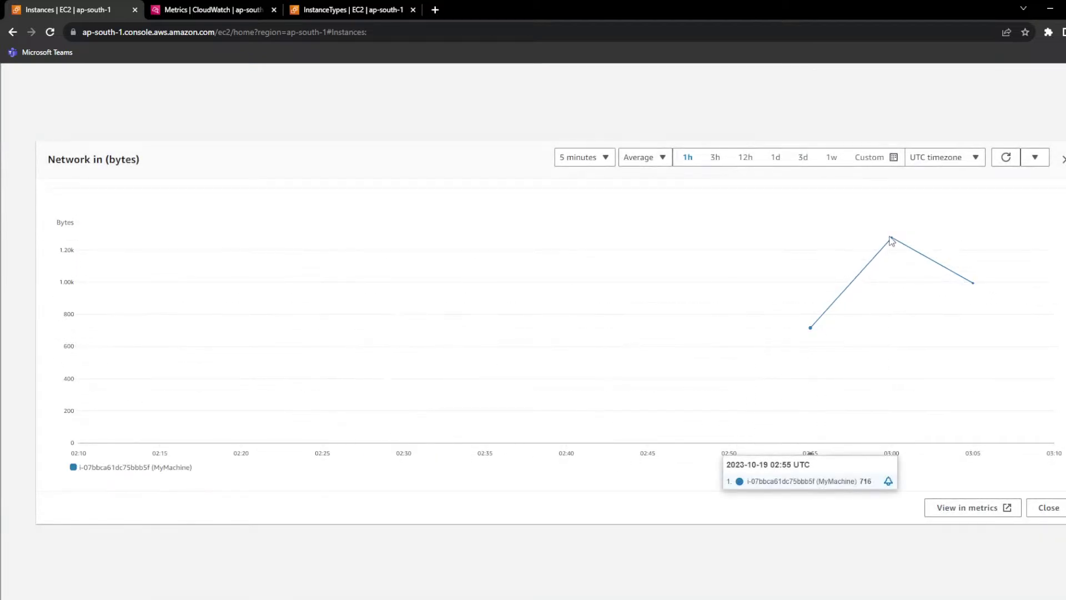
pyautogui.click(1051, 517)
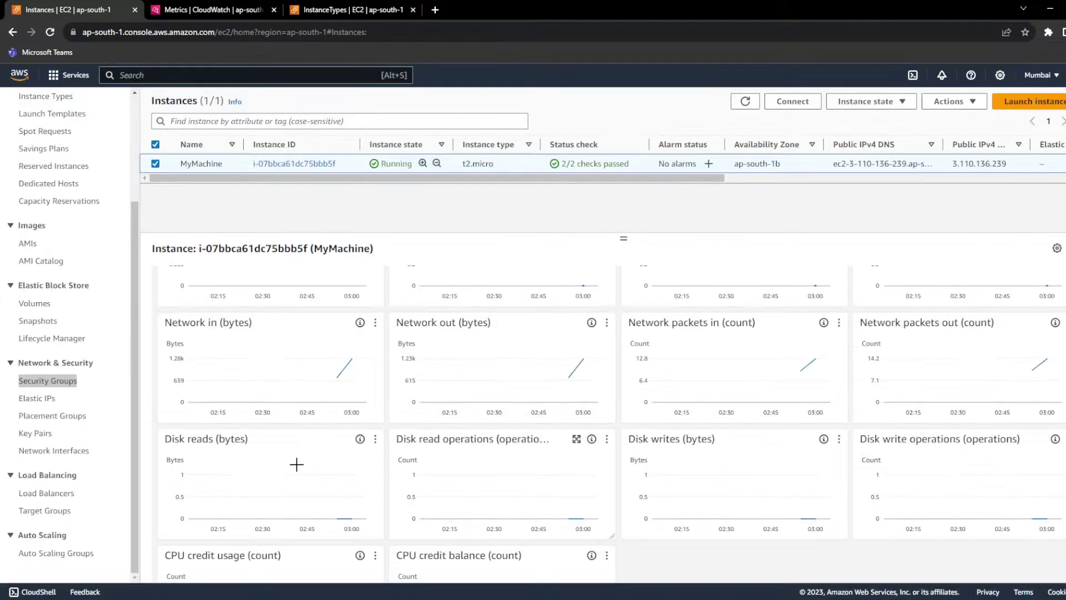
pyautogui.tripleClick(191, 321)
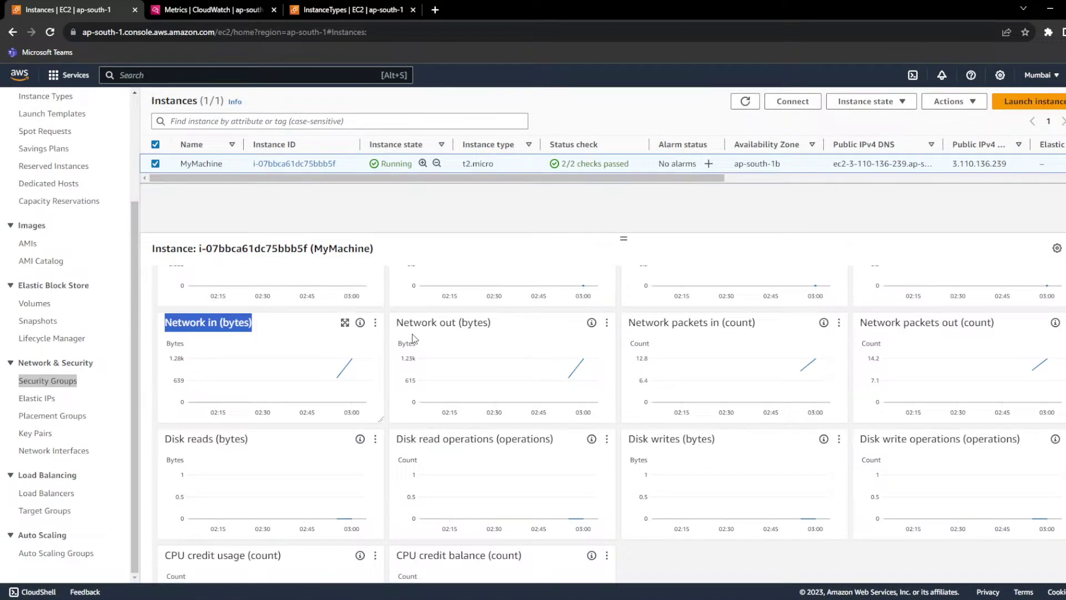
pyautogui.tripleClick(432, 323)
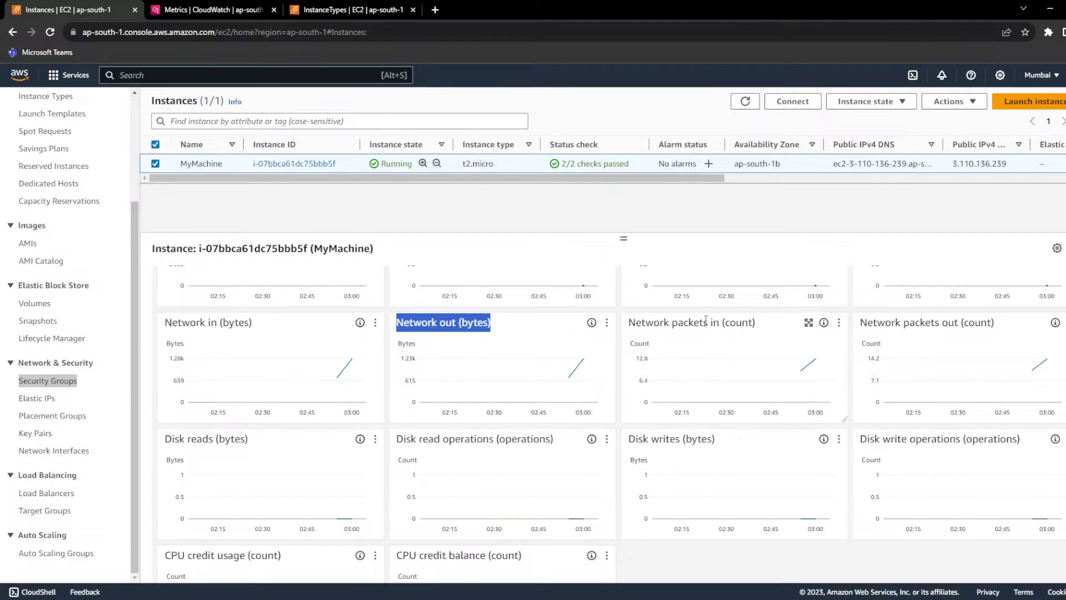
# Step: Inspect the enlarged disk reads and disk read operations graphs in turn, closing each one
pyautogui.scroll(-2, 500, 344)
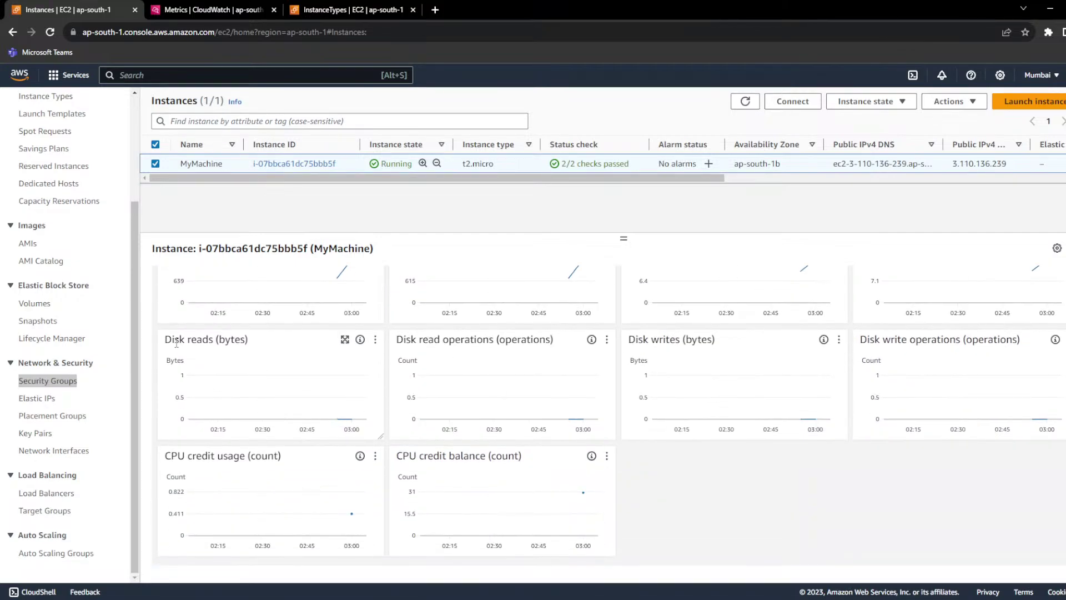
pyautogui.click(345, 339)
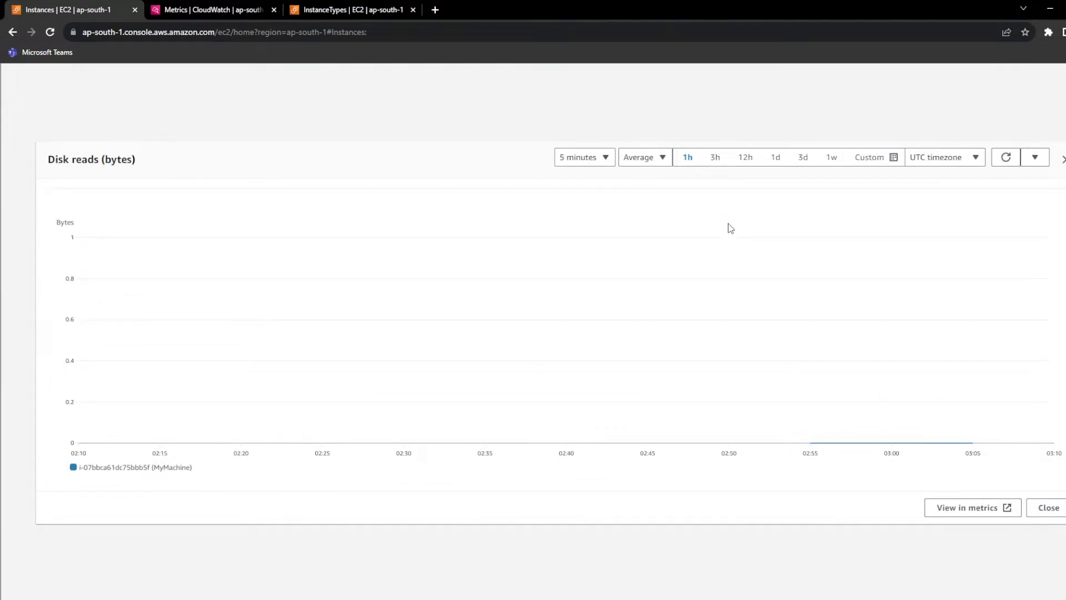
pyautogui.click(1046, 507)
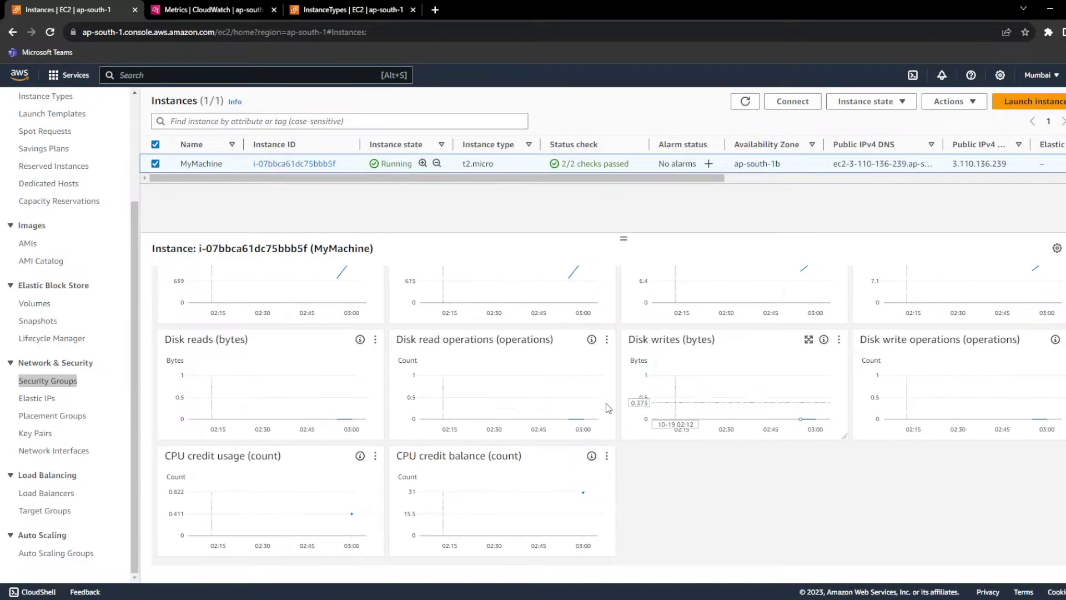
pyautogui.click(575, 340)
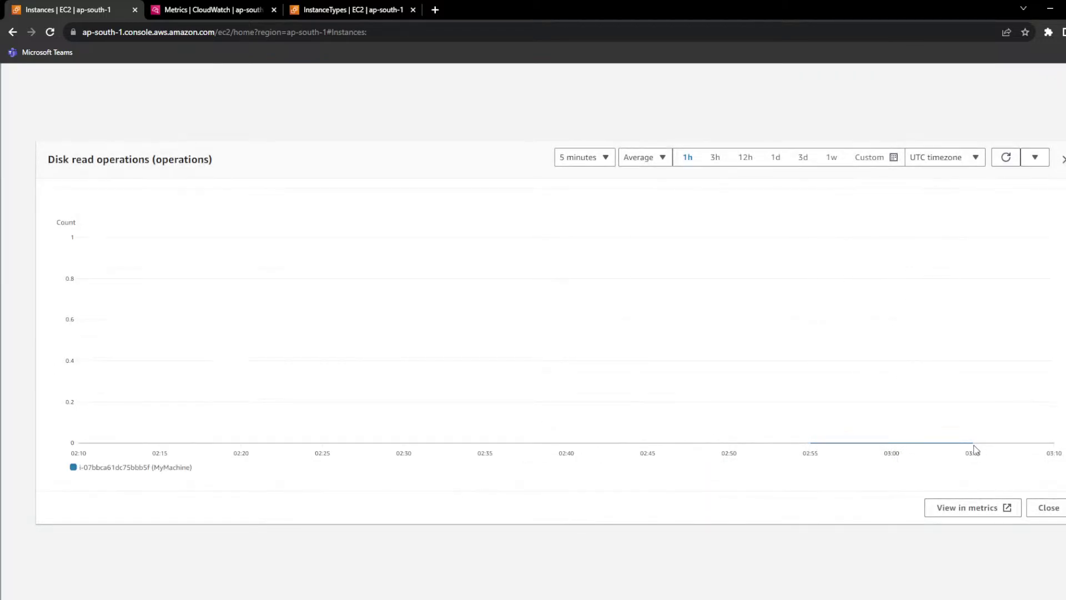
pyautogui.moveTo(970, 441)
pyautogui.click(1048, 507)
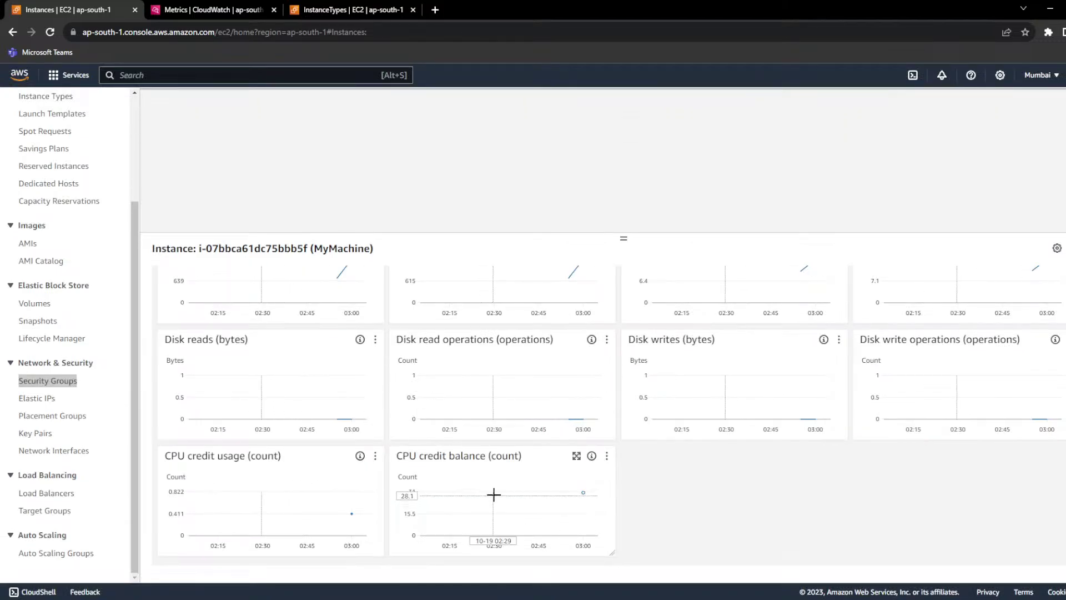
# Step: Check the local computer's performance figures in Task Manager alongside the instance's monitoring graphs, and close Task Manager
pyautogui.scroll(3, 494, 499)
pyautogui.scroll(2, 499, 492)
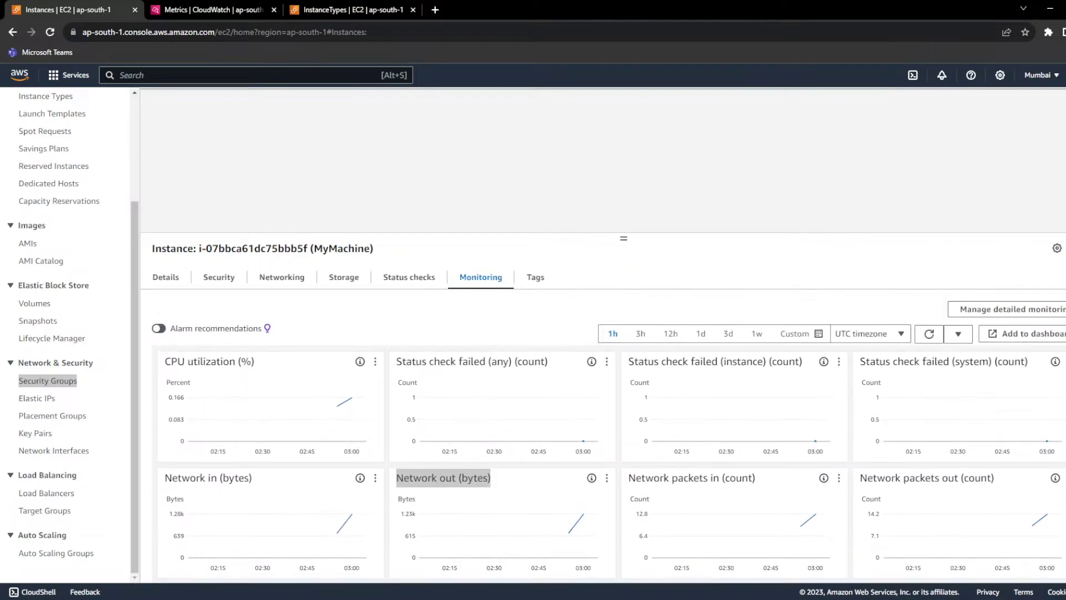
pyautogui.rightClick(489, 594)
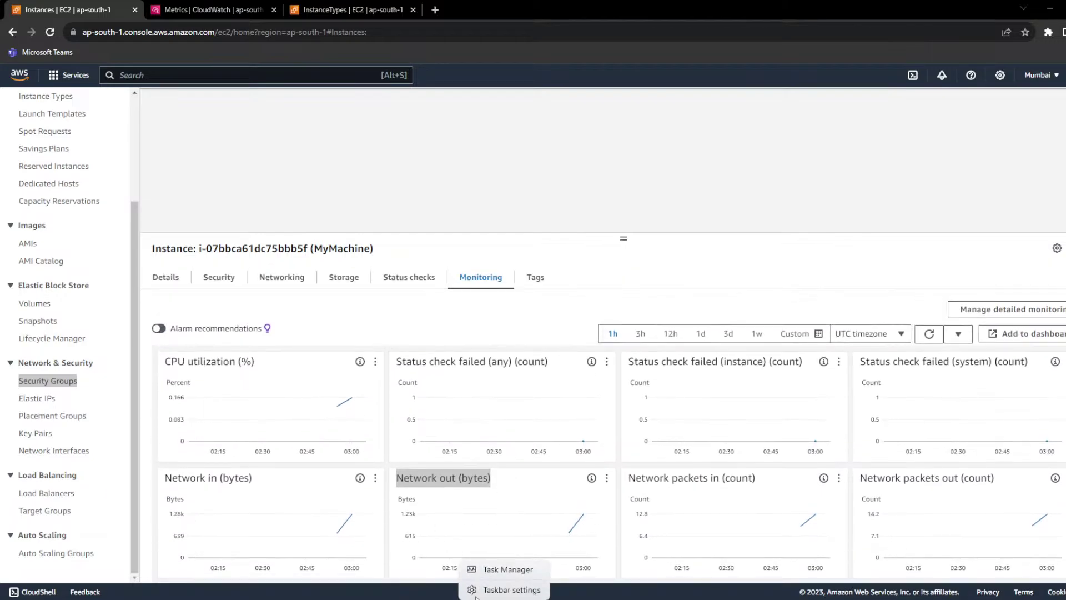
pyautogui.click(489, 568)
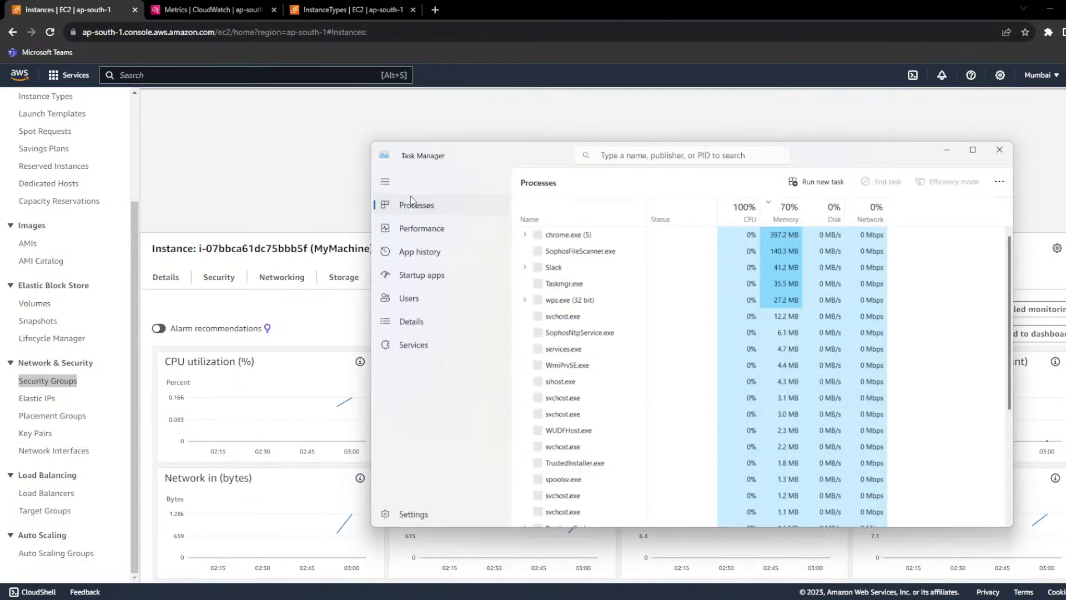
pyautogui.click(420, 226)
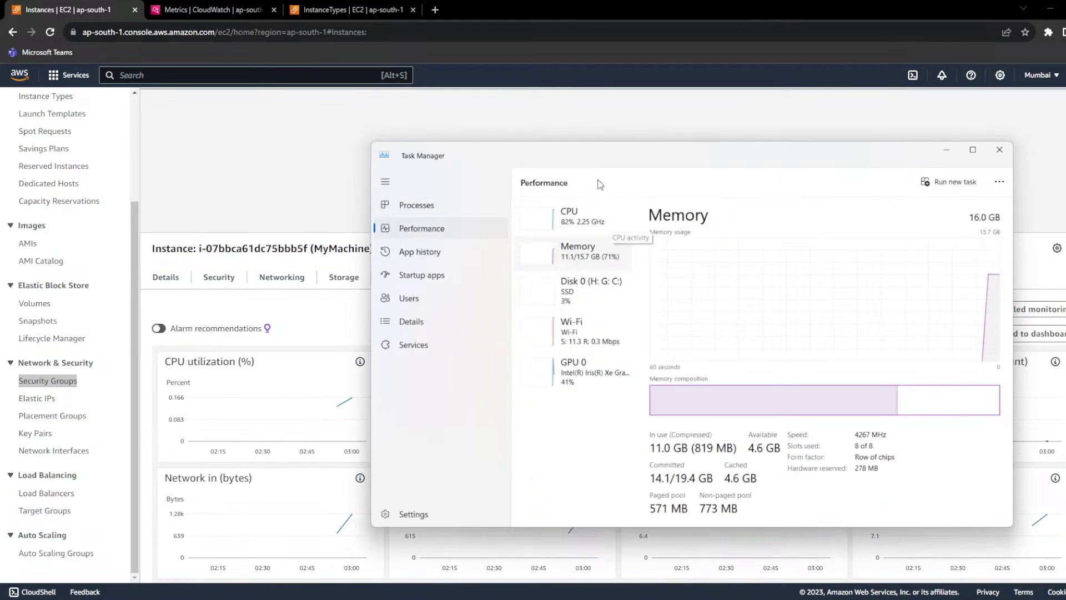
pyautogui.moveTo(578, 165); pyautogui.dragTo(790, 164)
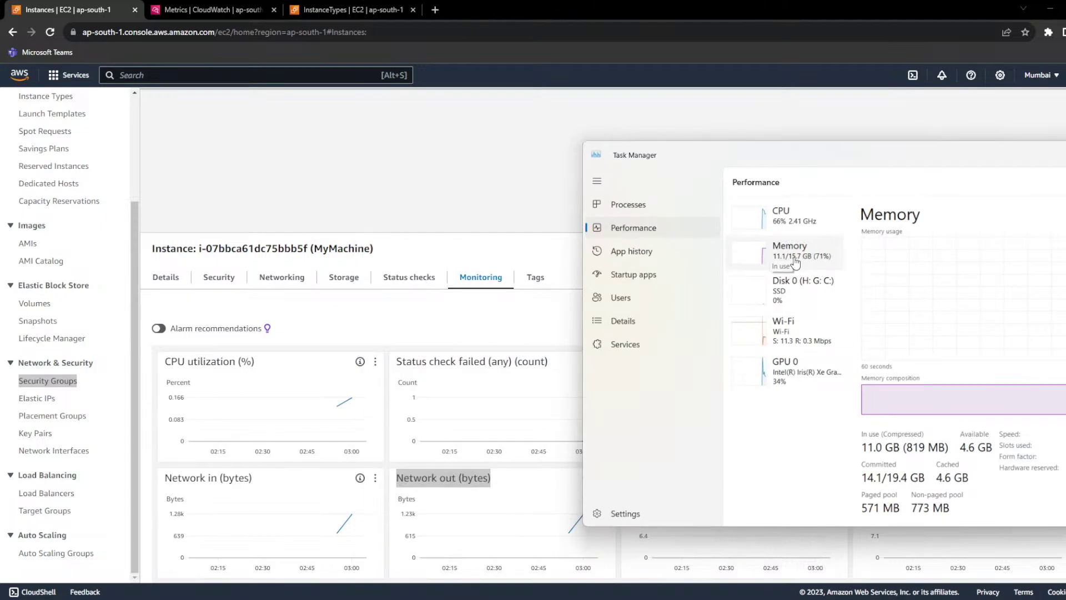
pyautogui.click(593, 155)
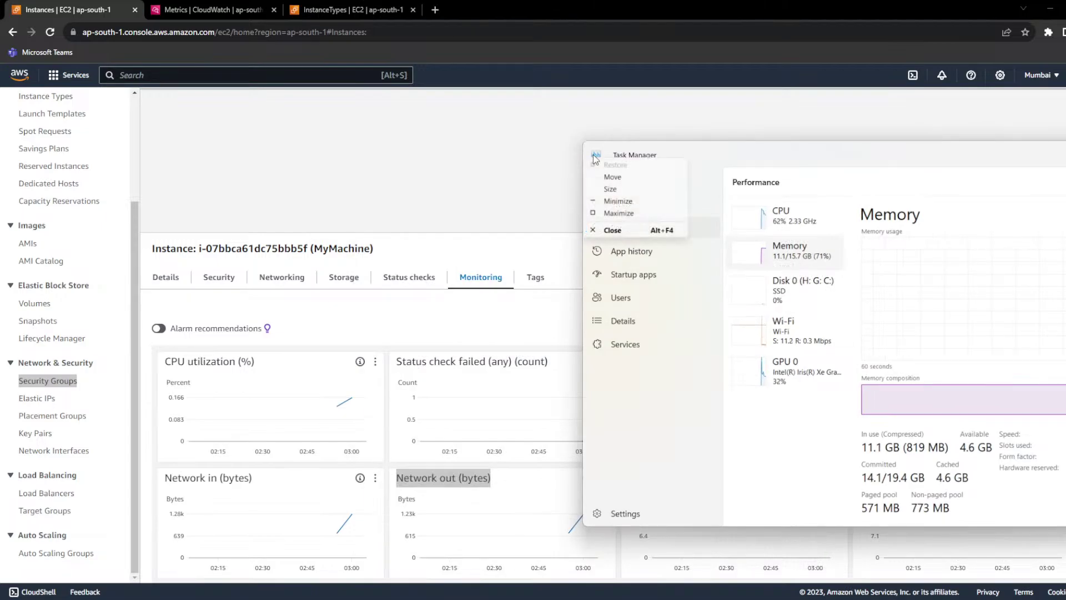
pyautogui.click(615, 229)
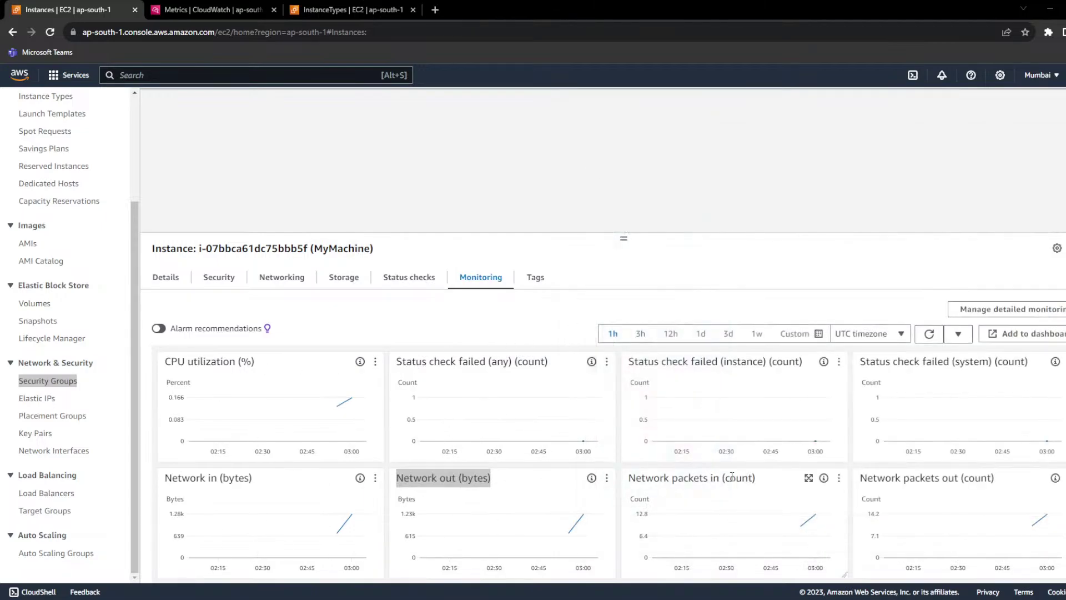
# Step: Review all of MyMachine's monitoring graphs again, checking a data point on the status check failed (any) graph
pyautogui.scroll(-4, 732, 476)
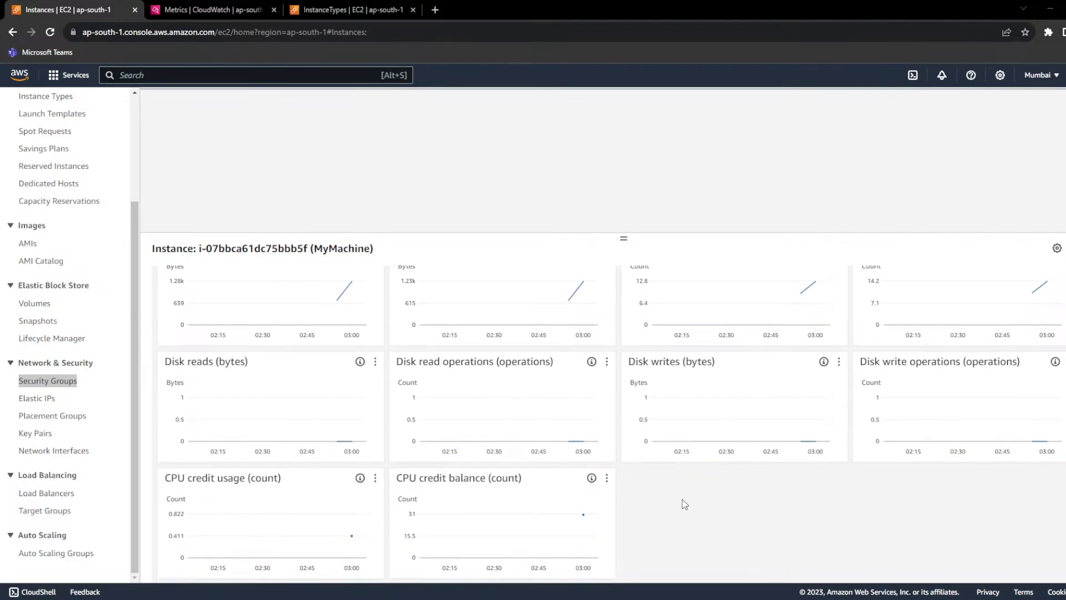
pyautogui.scroll(4, 685, 500)
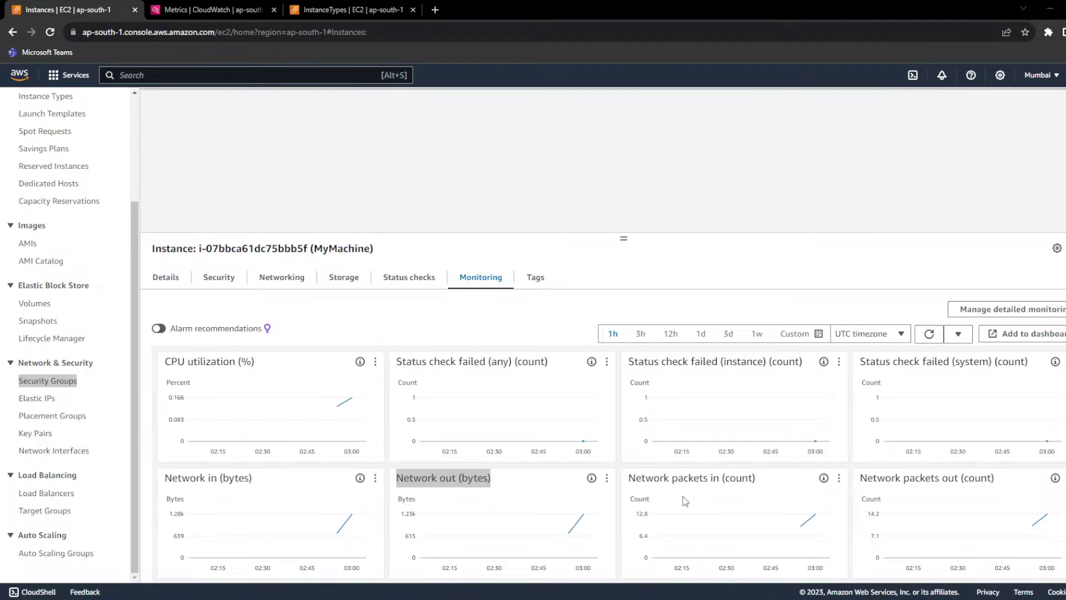
pyautogui.scroll(-5, 580, 494)
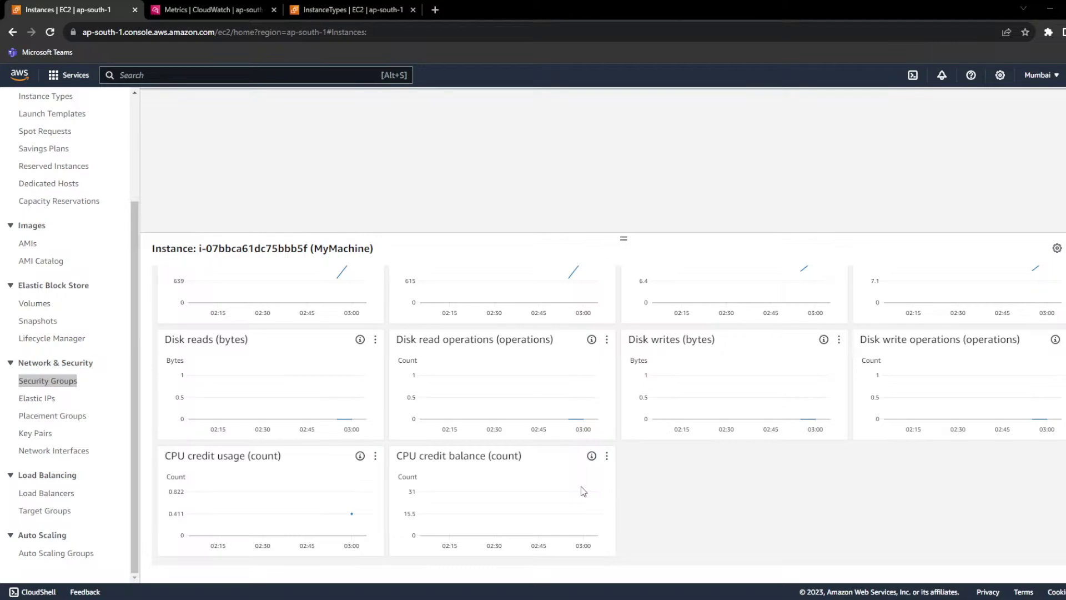
pyautogui.scroll(5, 583, 491)
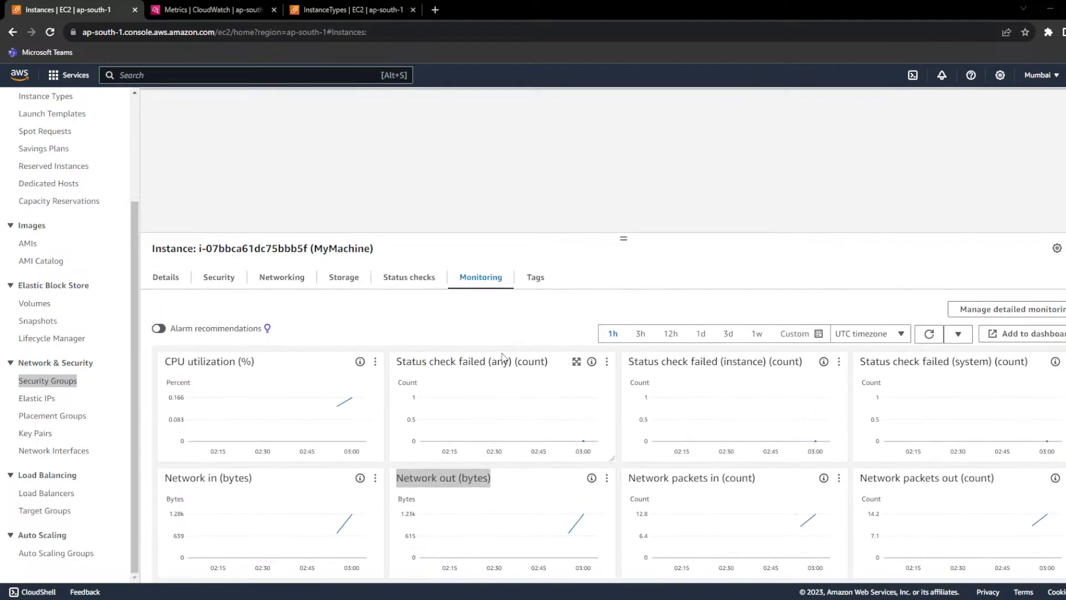
pyautogui.click(429, 343)
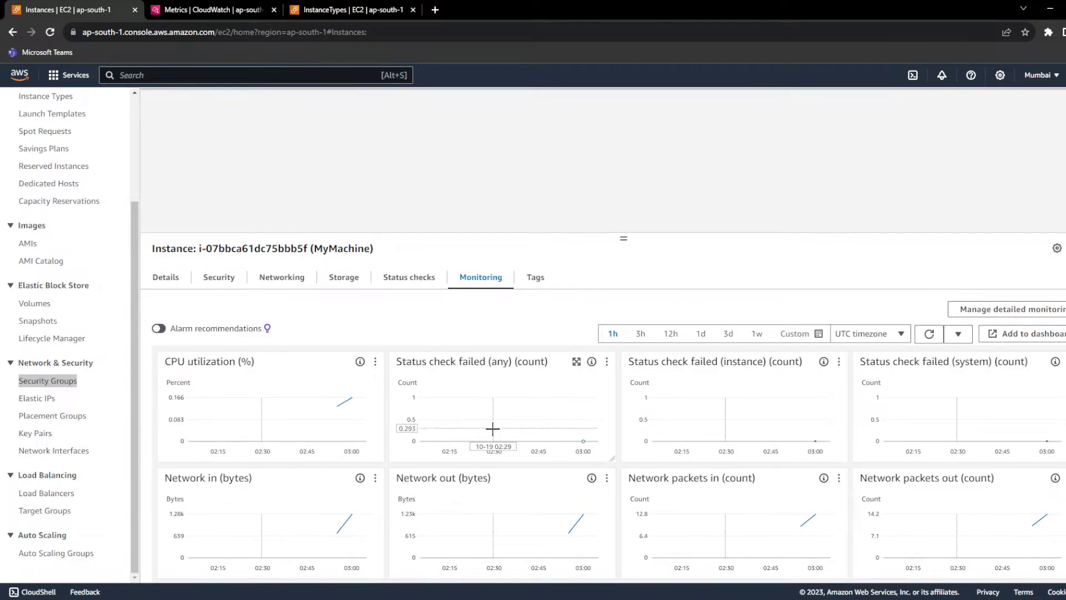
pyautogui.moveTo(495, 423)
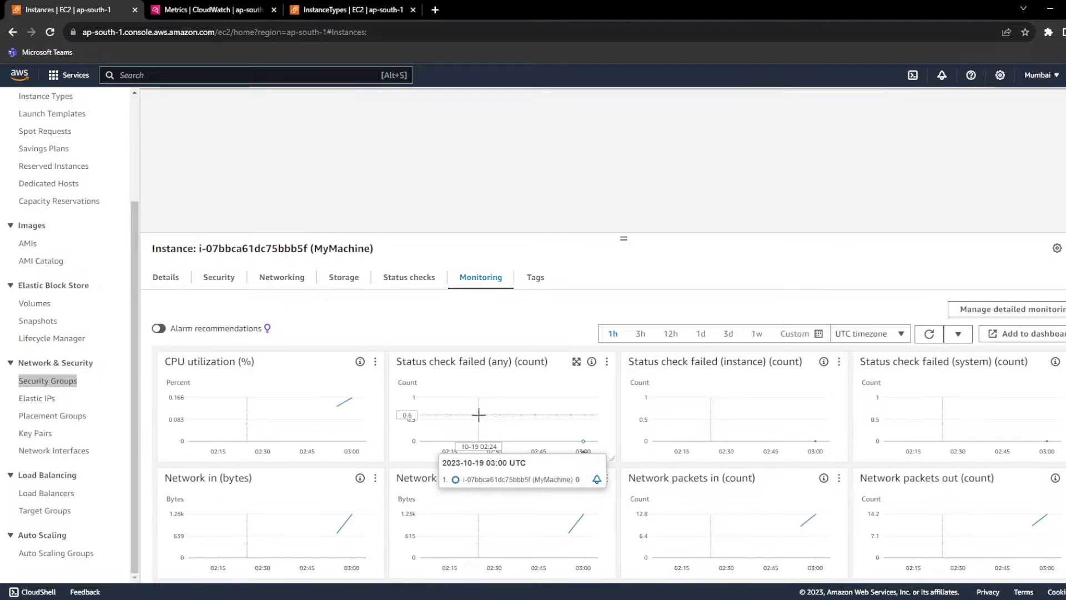
pyautogui.scroll(-4, 478, 414)
pyautogui.scroll(4, 478, 416)
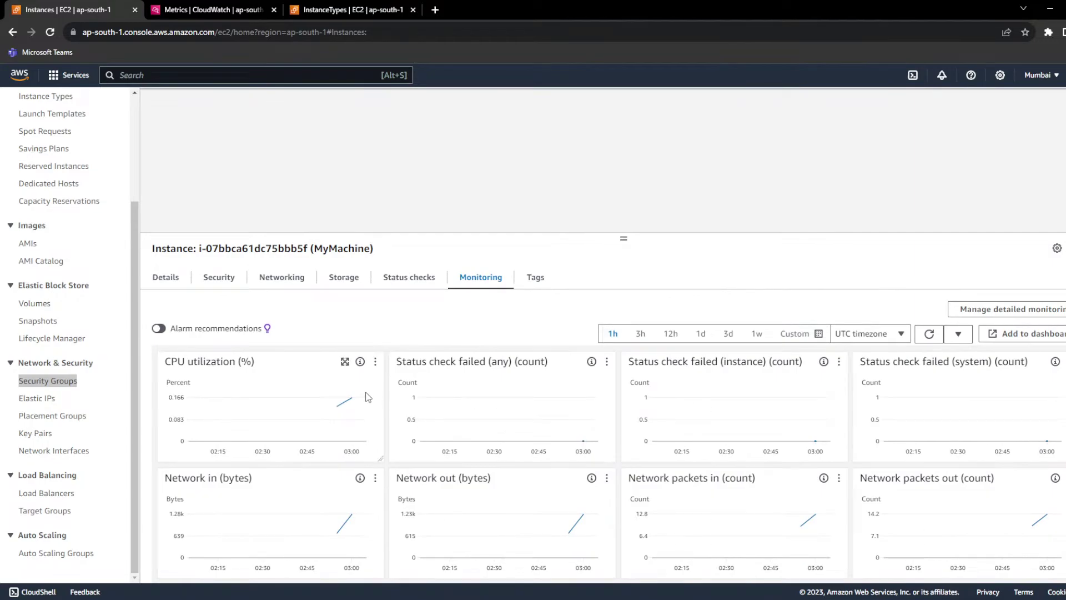
# Step: Enlarge the CPU utilization graph, read its individual data points, and close it
pyautogui.click(345, 361)
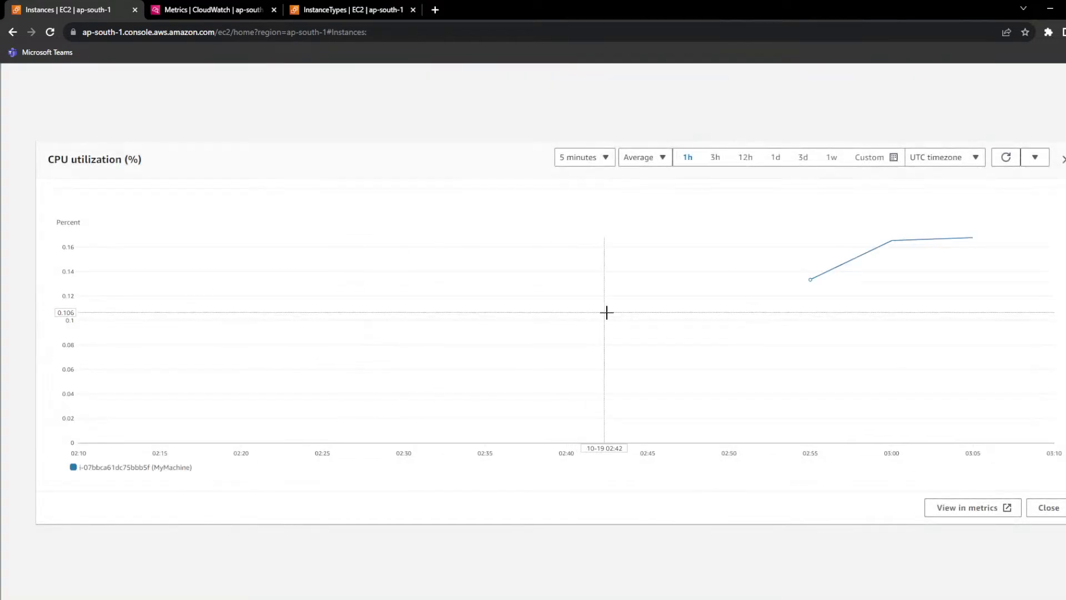
pyautogui.moveTo(814, 300)
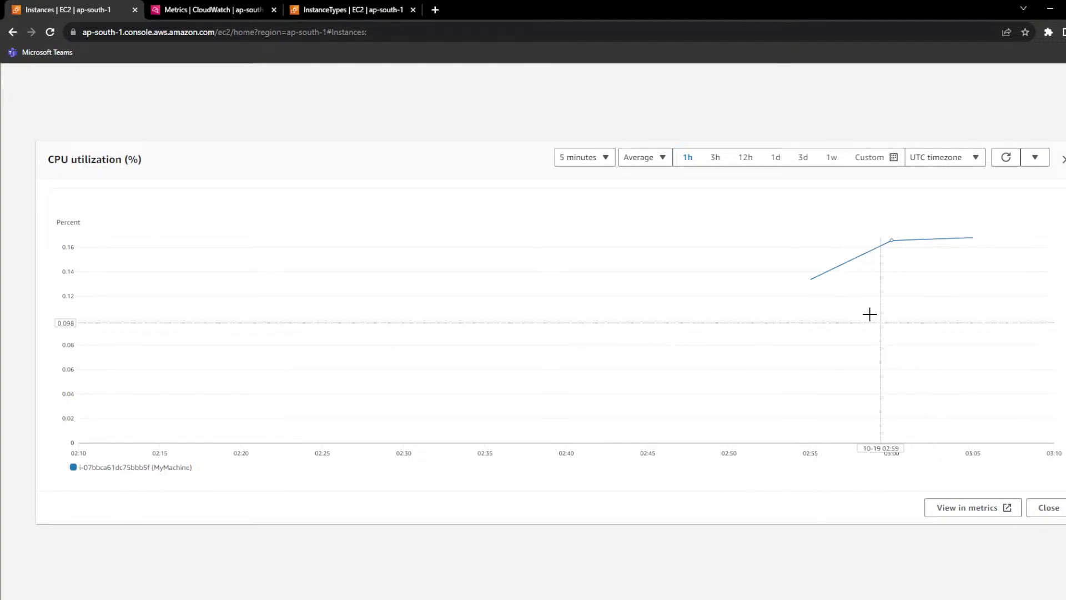
pyautogui.moveTo(899, 242)
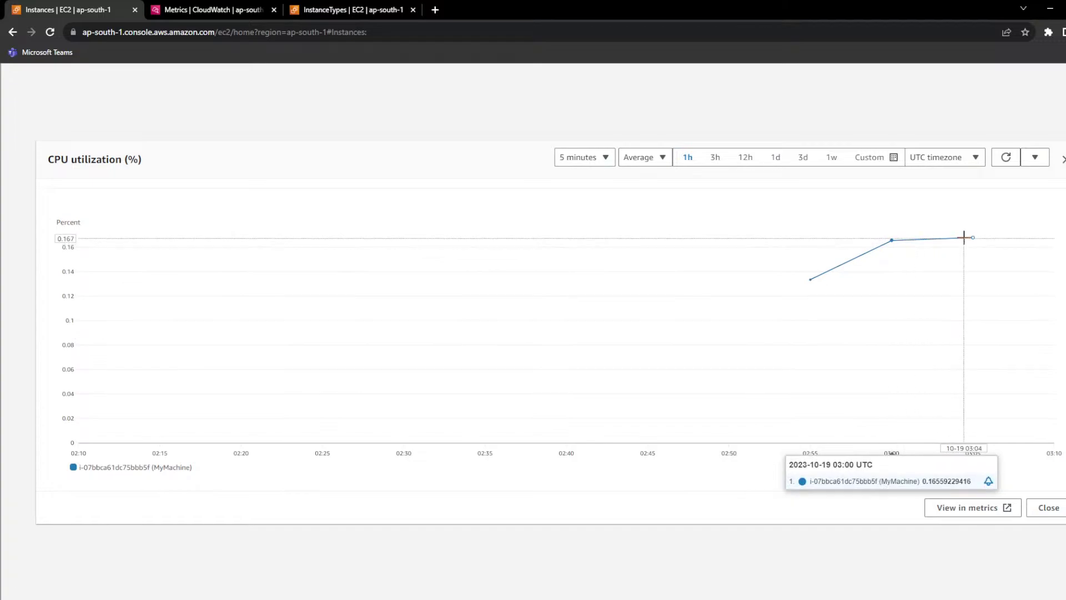
pyautogui.moveTo(829, 280)
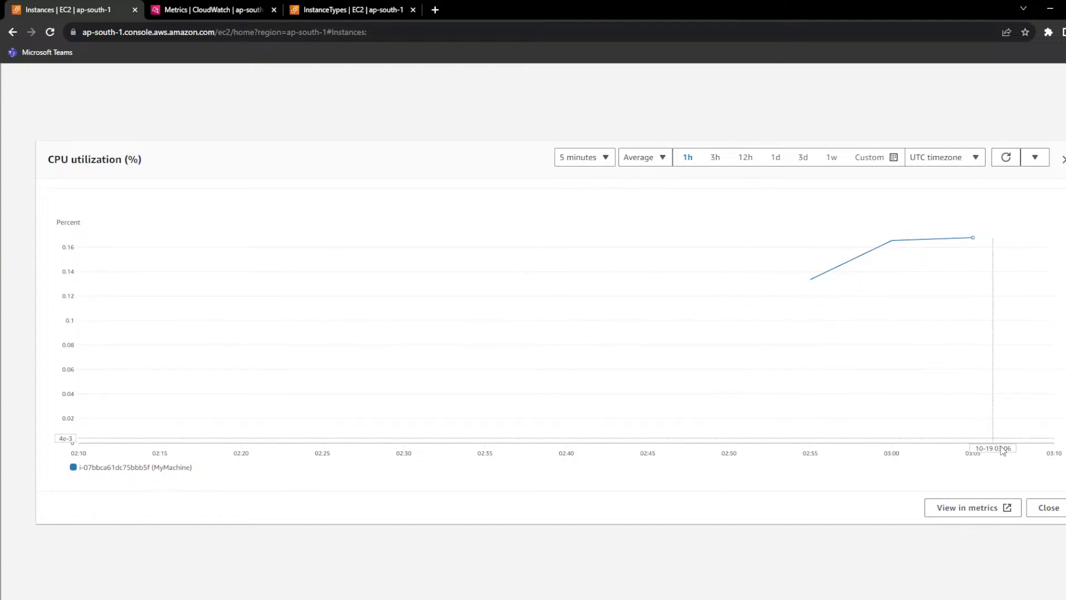
pyautogui.click(1048, 507)
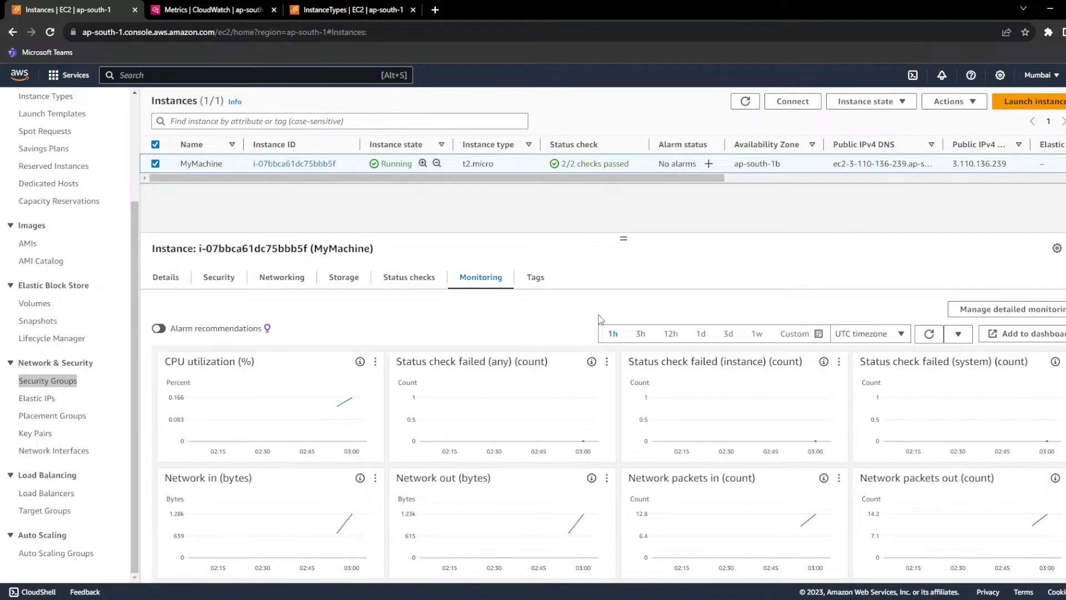
# Step: Refresh the instance list, reselect MyMachine, and examine the key and value of its tag
pyautogui.click(745, 101)
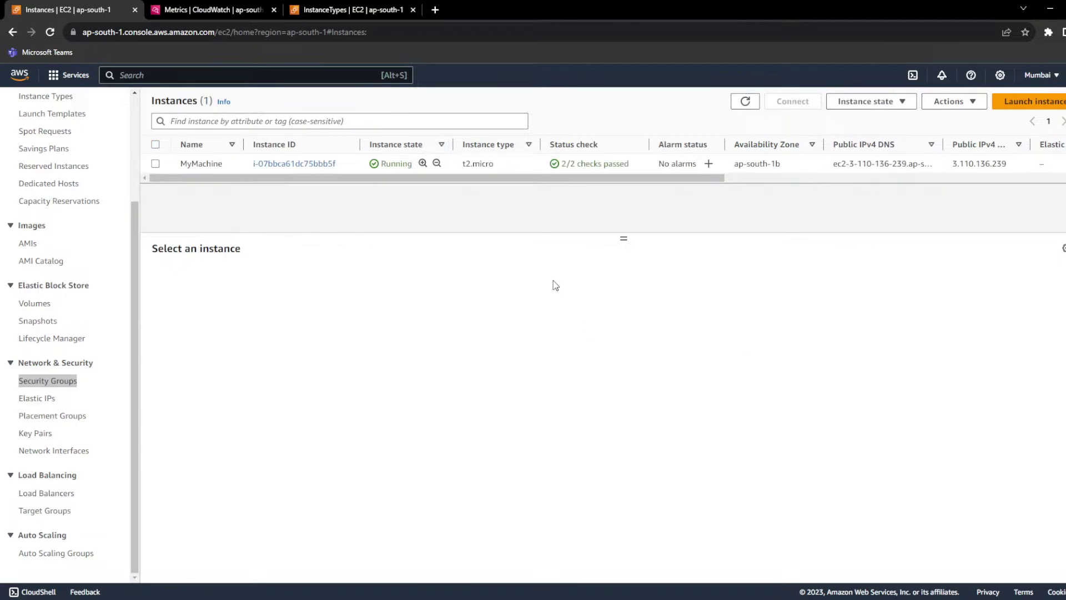
pyautogui.click(155, 163)
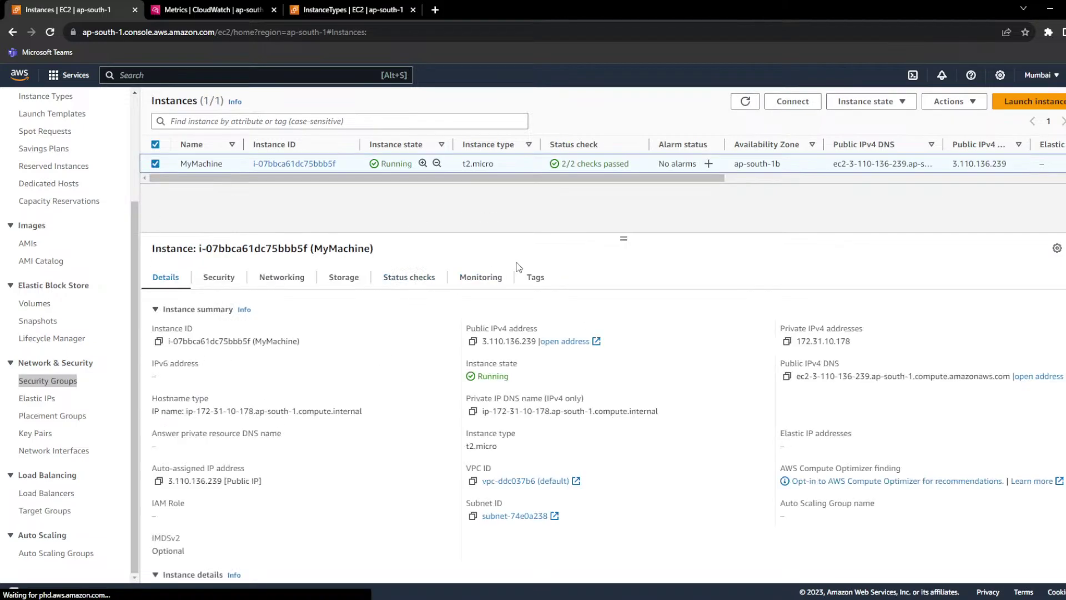
pyautogui.click(535, 277)
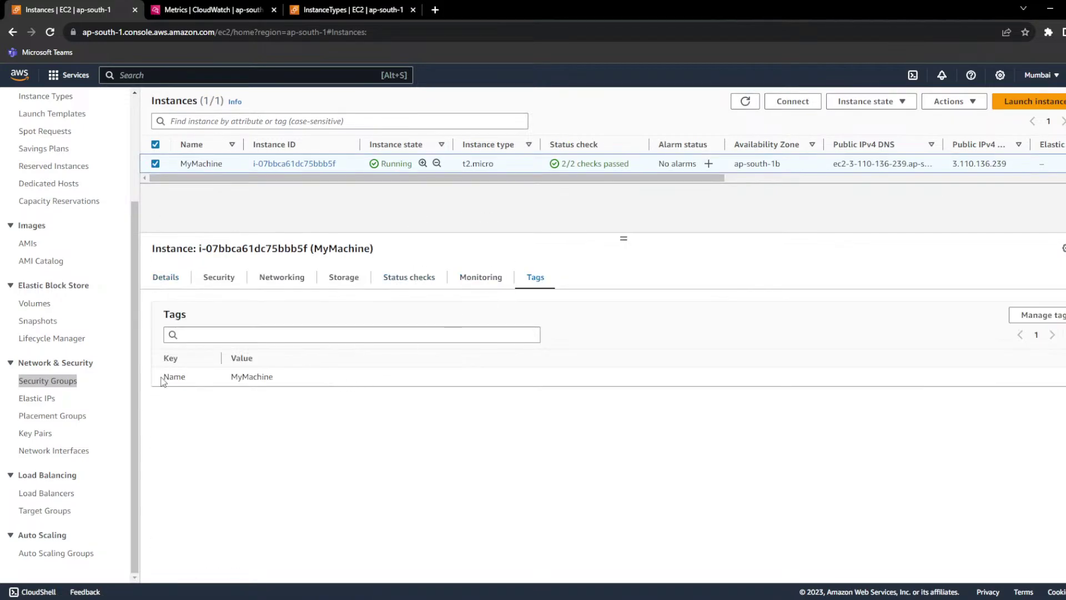
pyautogui.moveTo(162, 376); pyautogui.dragTo(321, 397)
pyautogui.click(255, 408)
pyautogui.doubleClick(254, 378)
# Step: Revisit MyMachine's details, security and networking information, and return to the instance details
pyautogui.click(170, 282)
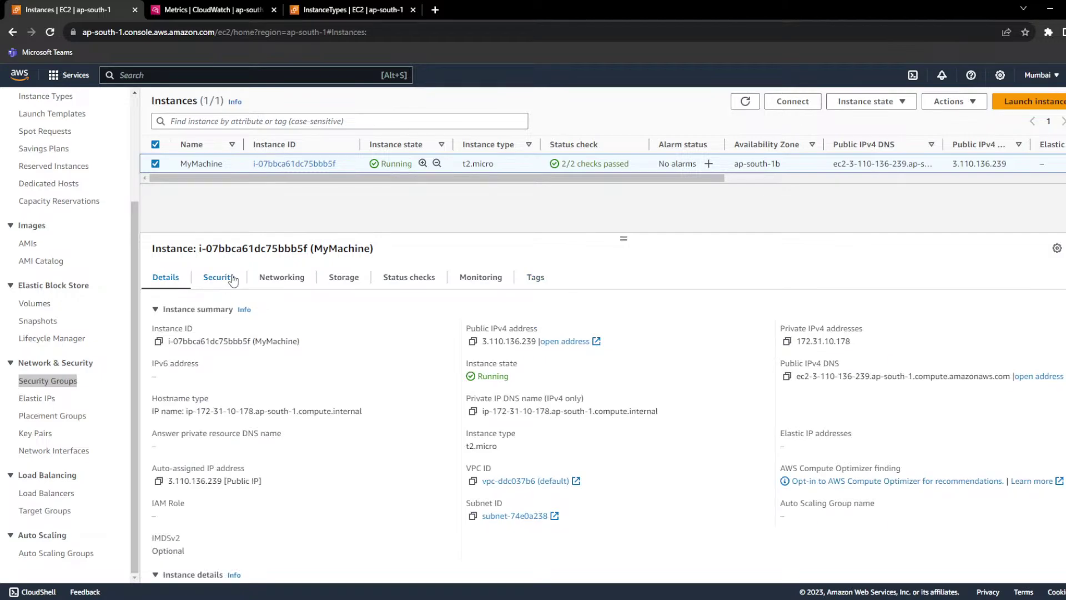
pyautogui.click(217, 280)
pyautogui.click(291, 284)
pyautogui.click(169, 279)
# Step: Switch to the 4 EC2 folder in File Explorer and open new_key inside the putty n key folder
pyautogui.moveTo(129, 594)
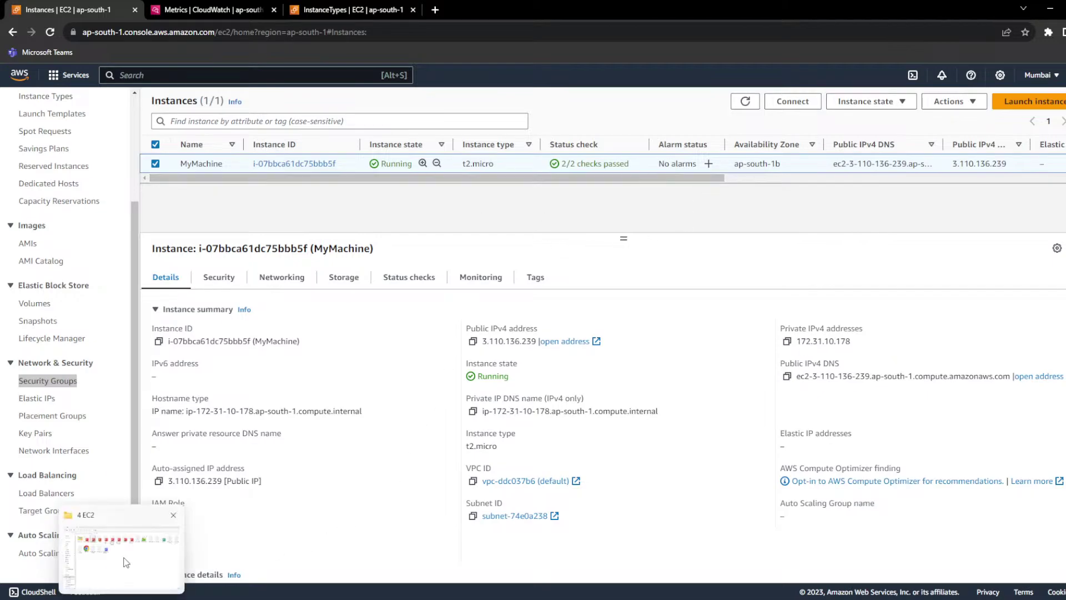
pyautogui.click(126, 562)
pyautogui.click(179, 130)
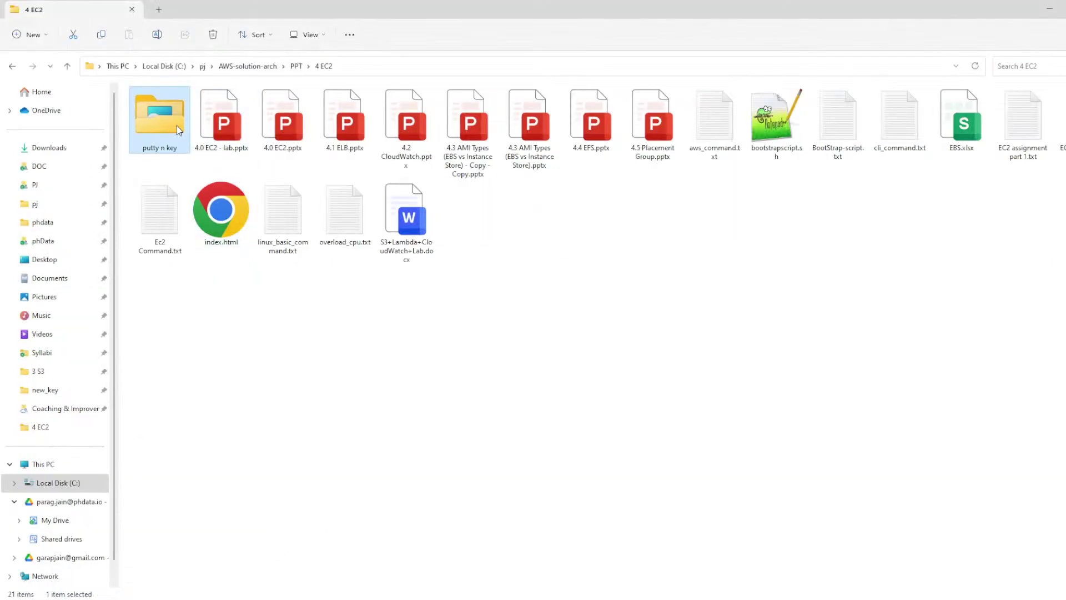
pyautogui.doubleClick(179, 130)
pyautogui.doubleClick(159, 123)
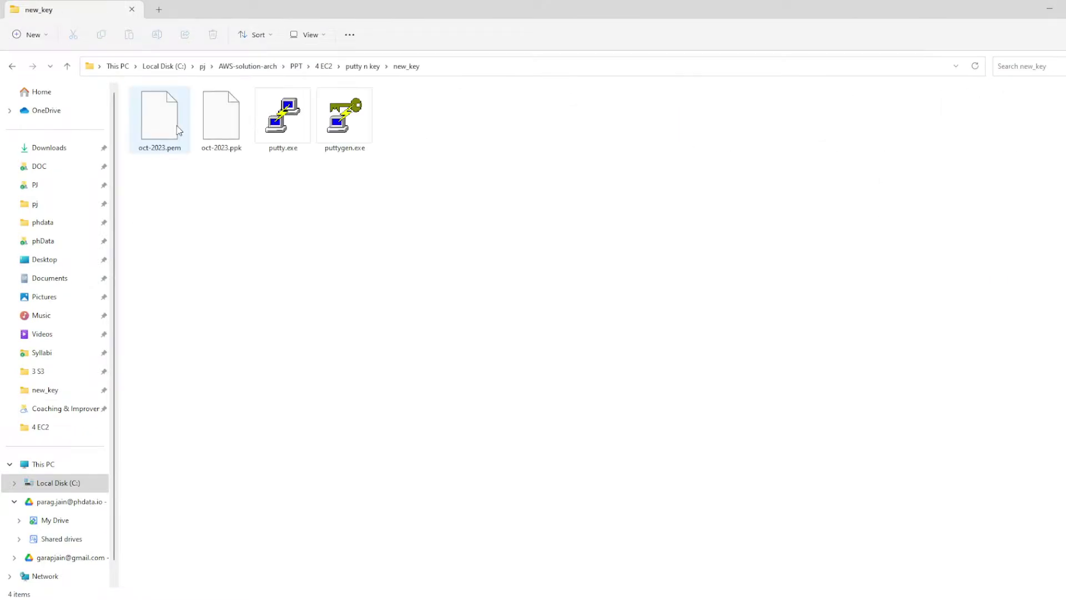
pyautogui.click(290, 122)
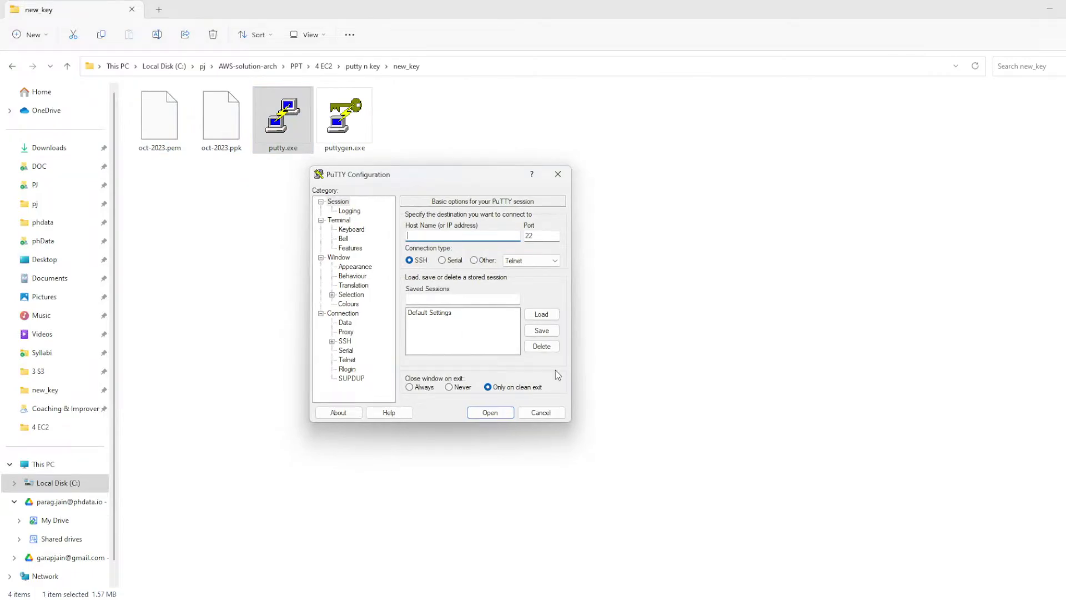
pyautogui.write('ec2-user@')
pyautogui.hotkey('alt', 'Tab')
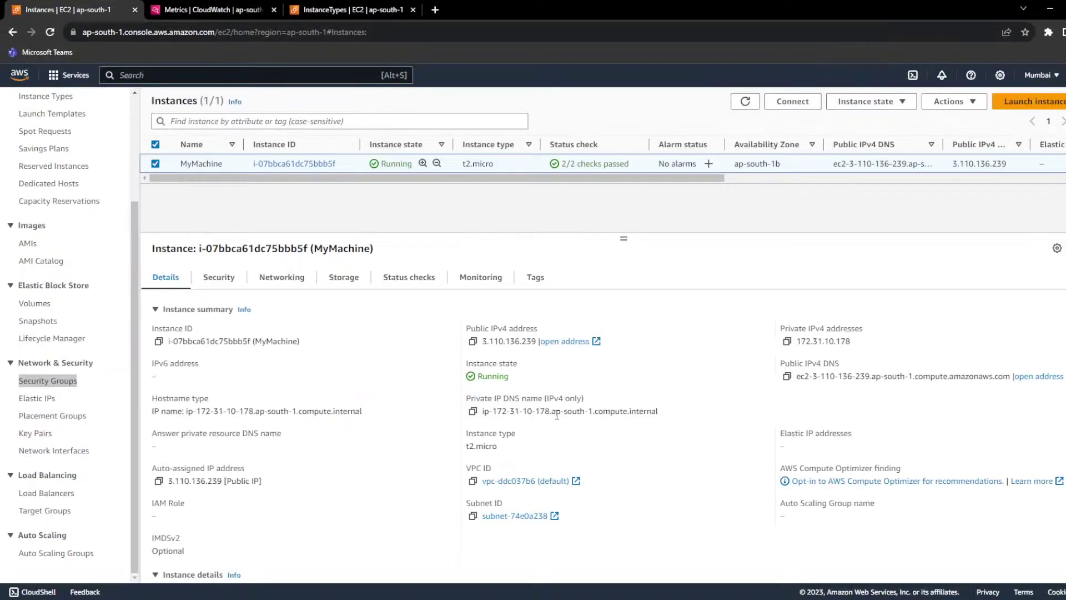
pyautogui.click(472, 340)
pyautogui.hotkey('alt', 'Tab')
pyautogui.write('@')
pyautogui.hotkey('ctrl', 'v')
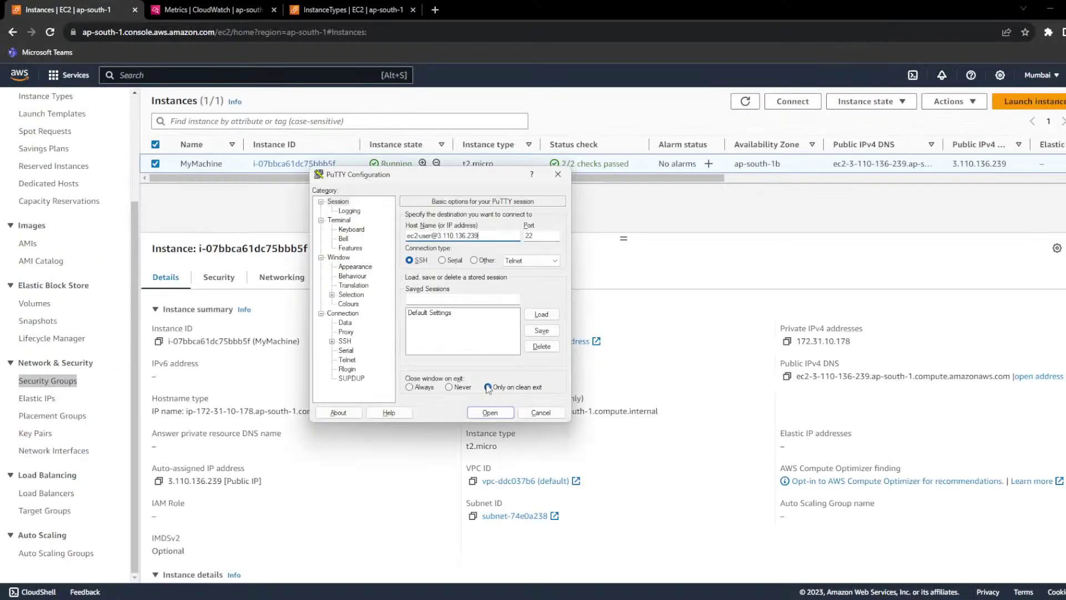
# Step: Use oct-2023.ppk as the private key file for SSH authentication and connect to the instance, accepting its host key
pyautogui.click(342, 342)
pyautogui.click(331, 341)
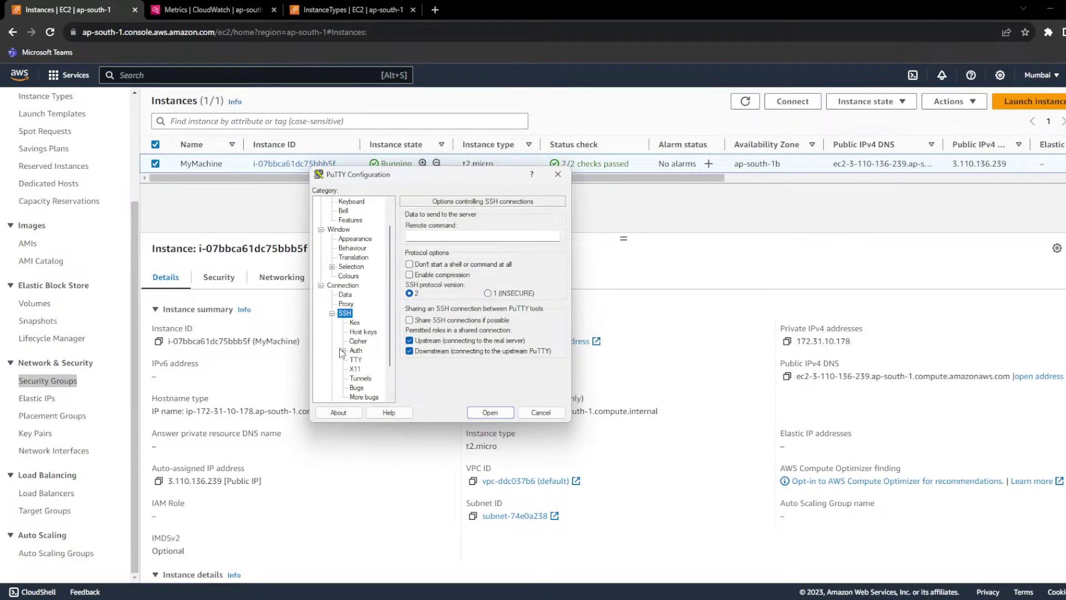
pyautogui.click(355, 351)
pyautogui.click(343, 350)
pyautogui.click(372, 360)
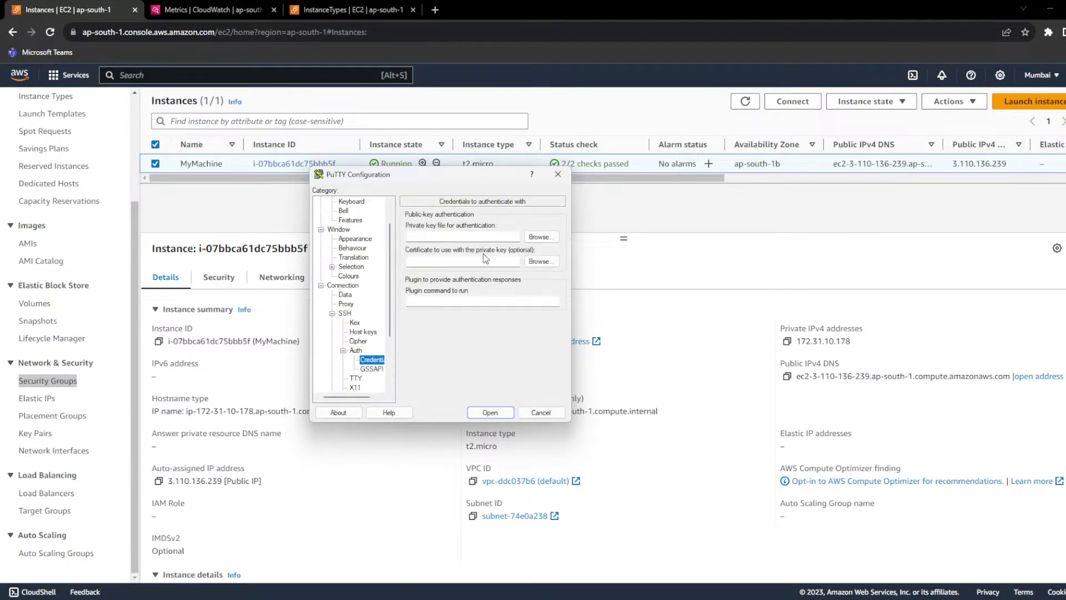
pyautogui.click(553, 238)
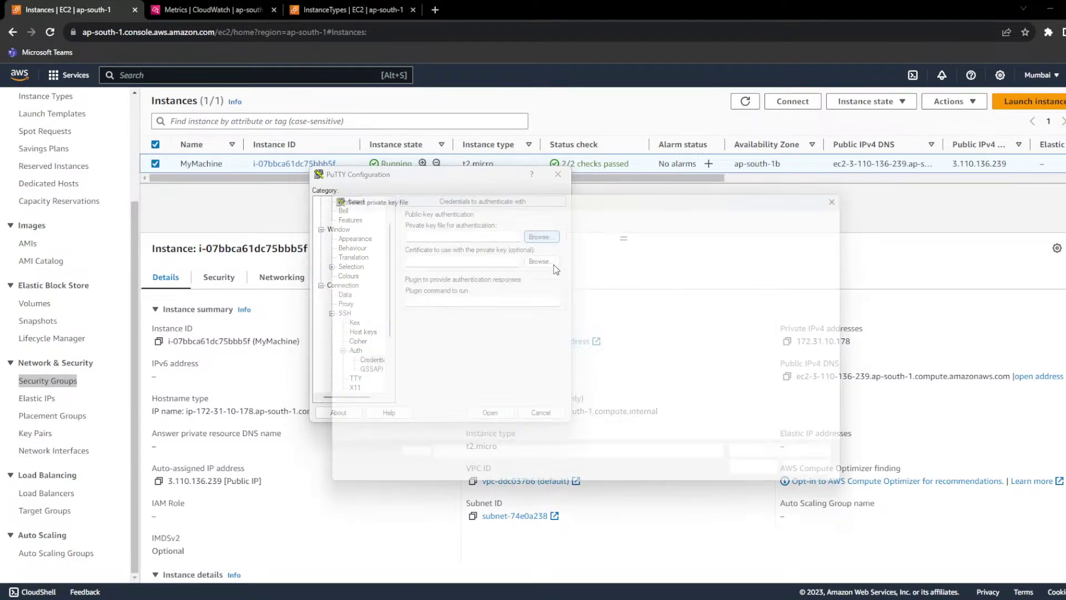
pyautogui.click(453, 300)
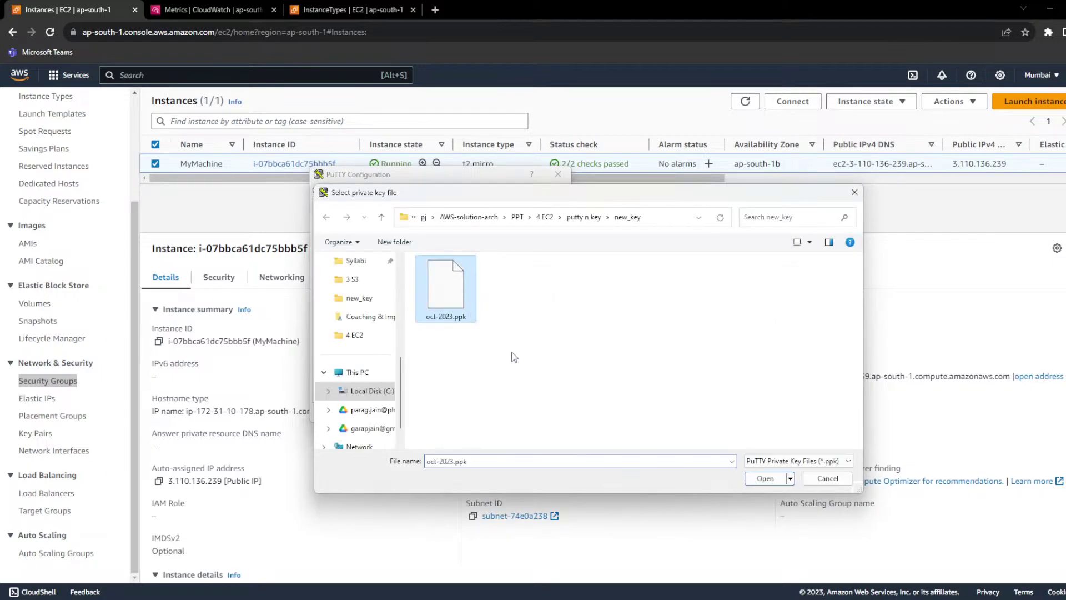
pyautogui.click(766, 479)
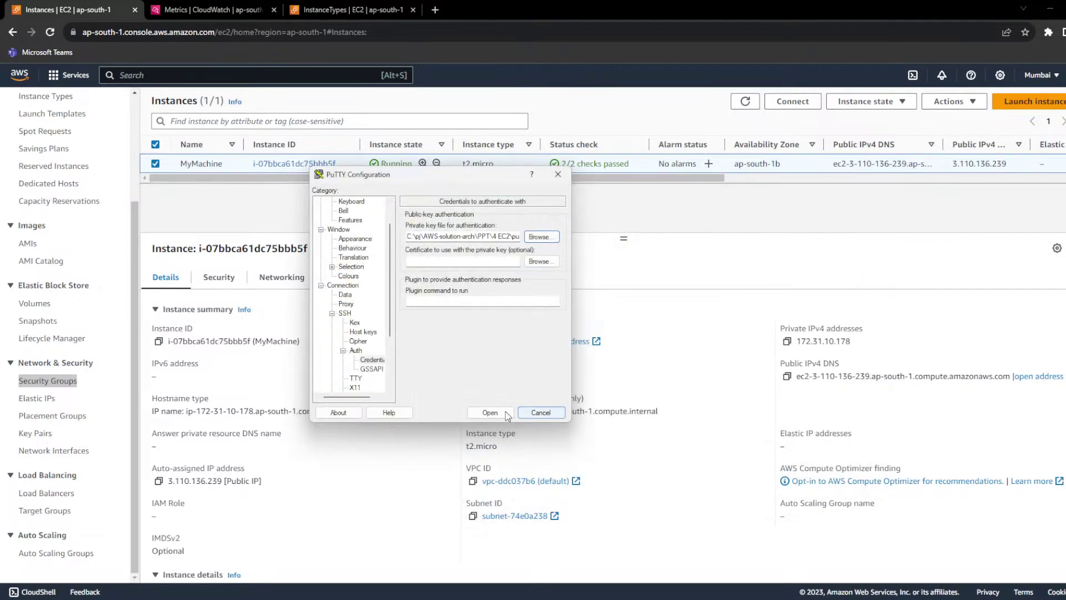
pyautogui.click(505, 411)
pyautogui.click(264, 322)
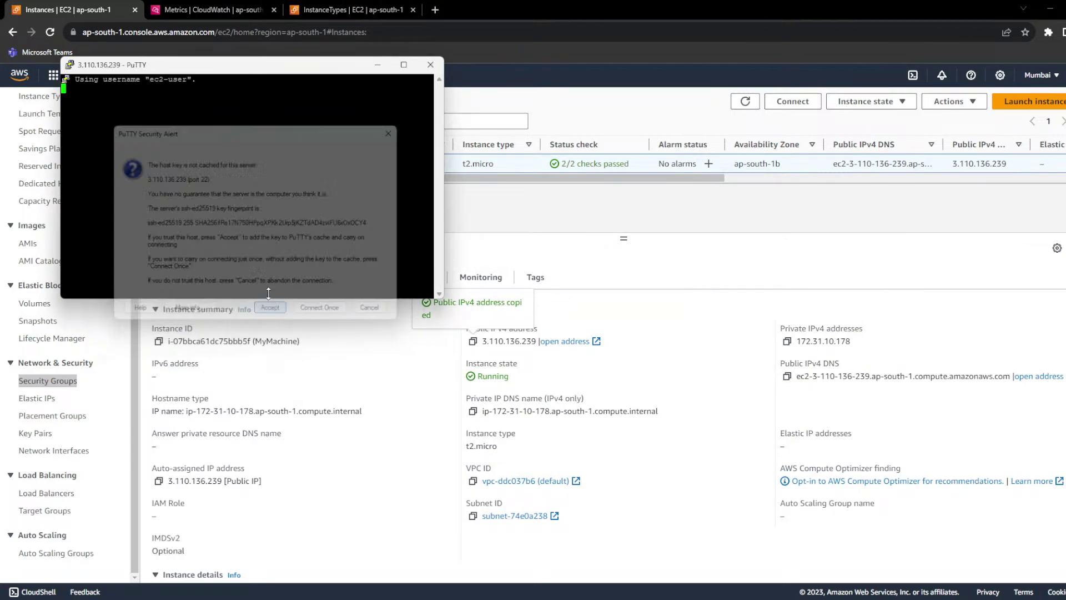
# Step: Change the PuTTY terminal's font size to 18 for the running session
pyautogui.rightClick(281, 71)
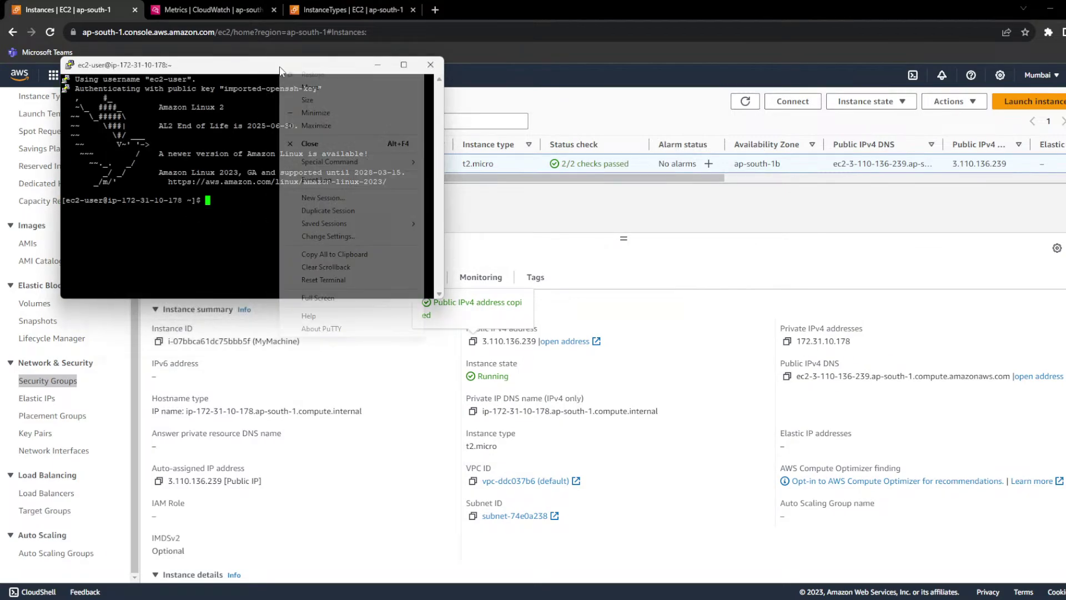
pyautogui.click(336, 236)
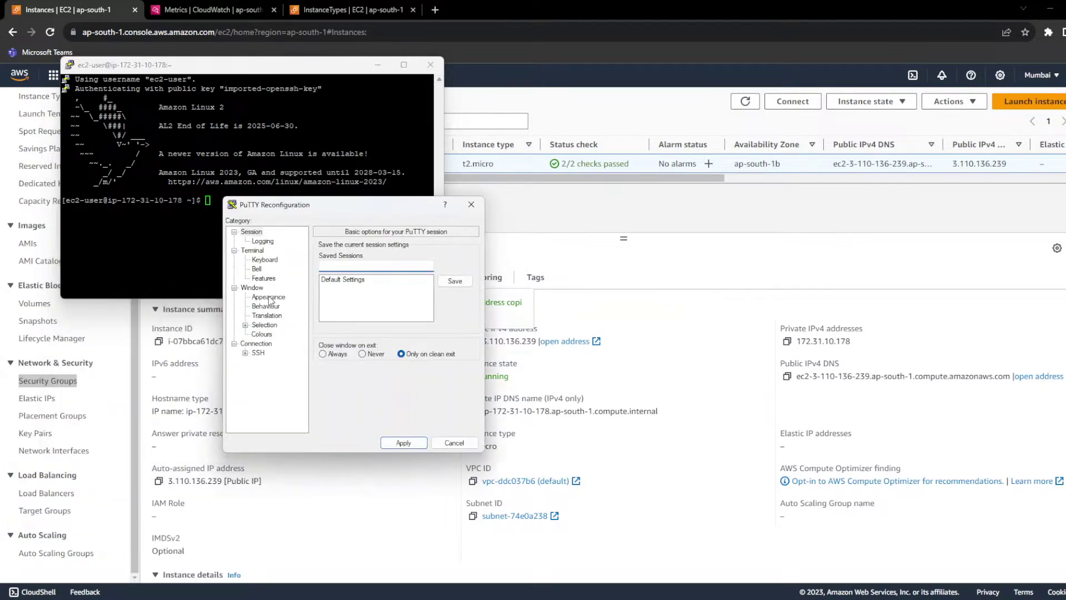
pyautogui.click(269, 296)
pyautogui.click(455, 315)
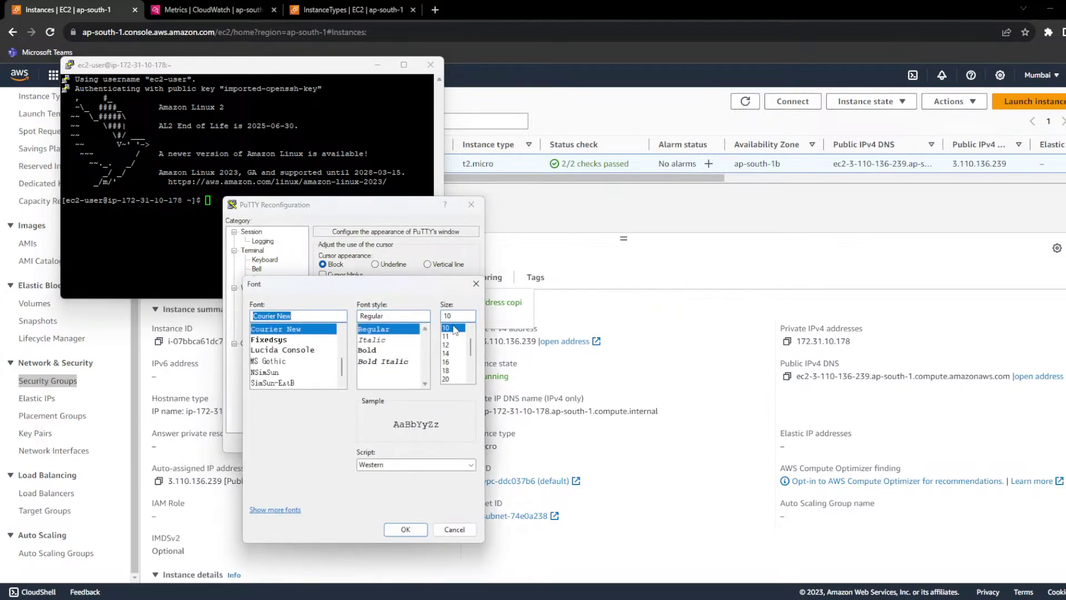
pyautogui.moveTo(454, 332); pyautogui.dragTo(454, 374)
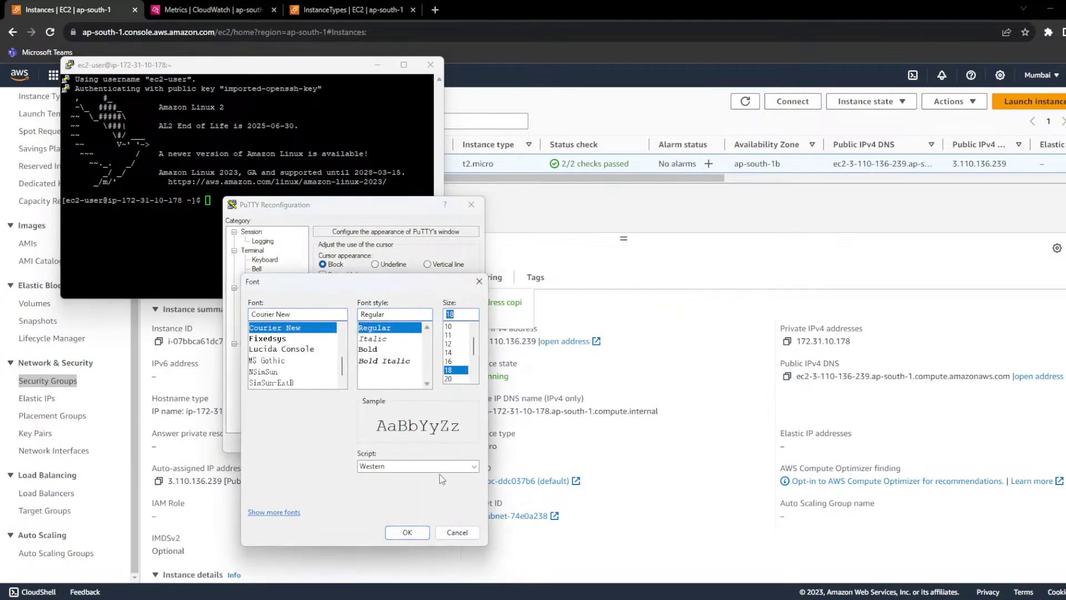
pyautogui.click(407, 532)
pyautogui.click(404, 443)
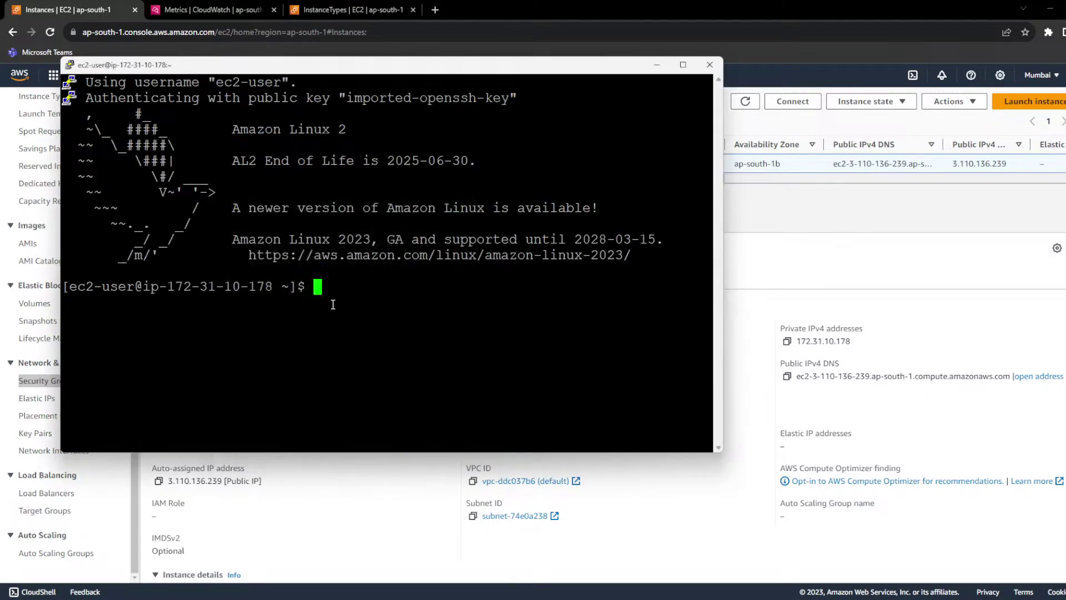
# Step: Maximize the terminal window and clear its screen with the clear command
pyautogui.doubleClick(442, 71)
pyautogui.press('Return')
pyautogui.press('Return')
pyautogui.press('Return')
pyautogui.write('c')
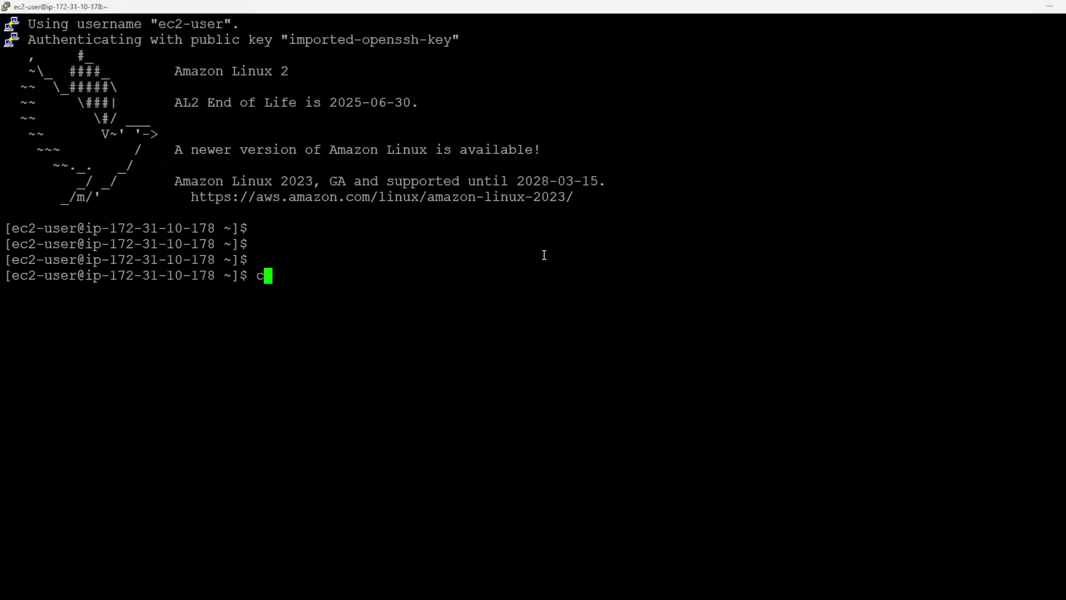
pyautogui.write('lear')
pyautogui.press('Return')
pyautogui.press('Return')
pyautogui.press('Return')
pyautogui.press('Return')
pyautogui.press('Return')
pyautogui.press('Return')
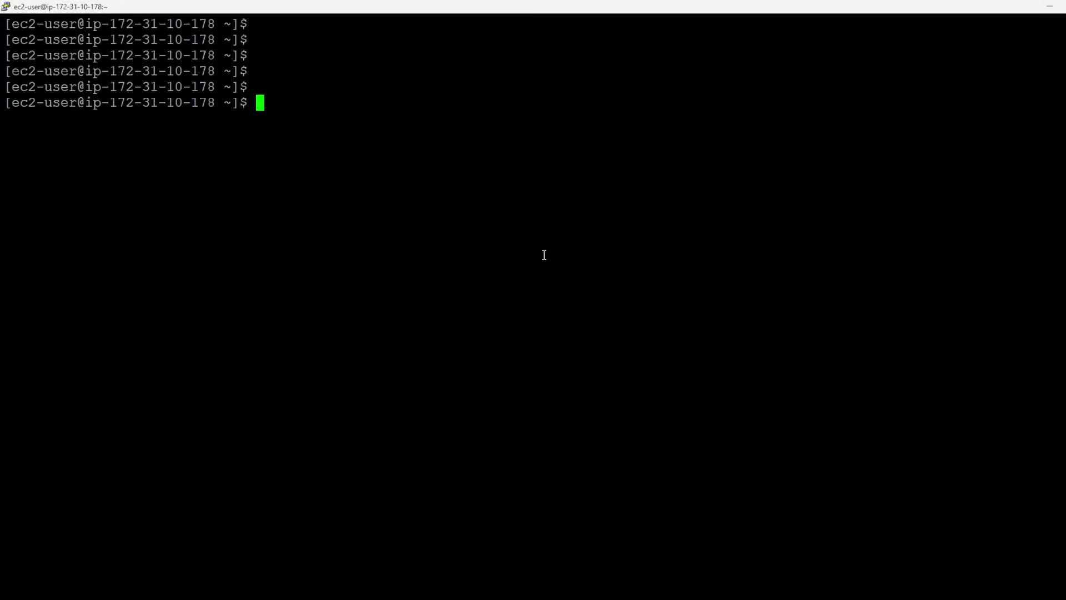
pyautogui.write('sudo')
pyautogui.press('BackSpace')
pyautogui.press('BackSpace')
pyautogui.write('do yum up')
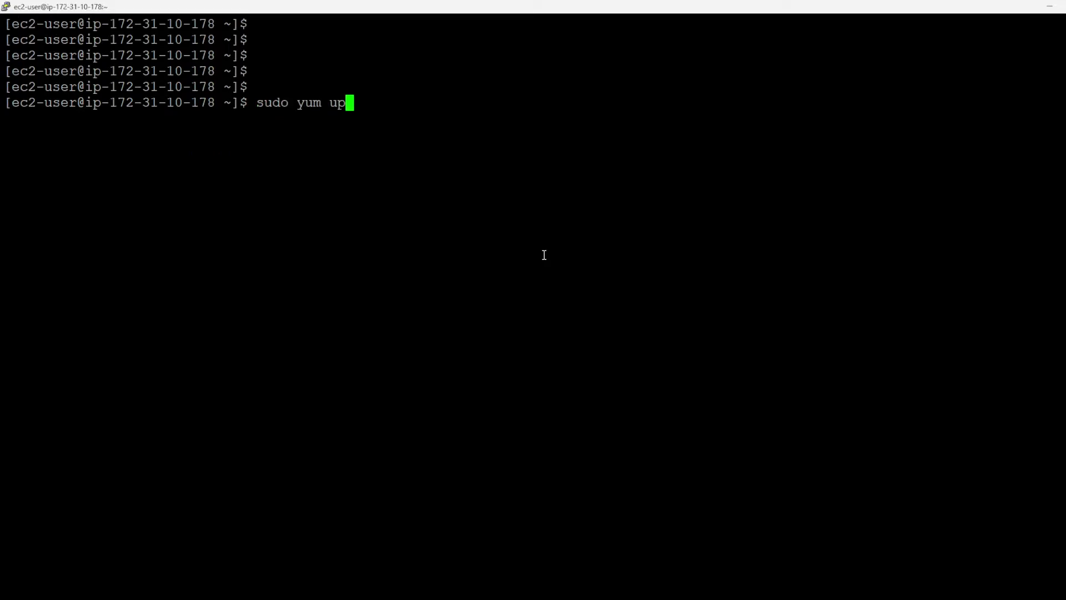
pyautogui.write('date')
pyautogui.press('BackSpace')
pyautogui.press('BackSpace')
pyautogui.press('BackSpace')
pyautogui.press('BackSpace')
pyautogui.press('BackSpace')
pyautogui.press('BackSpace')
pyautogui.press('BackSpace')
pyautogui.press('BackSpace')
pyautogui.press('BackSpace')
pyautogui.press('BackSpace')
pyautogui.press('BackSpace')
pyautogui.press('BackSpace')
pyautogui.press('BackSpace')
pyautogui.press('BackSpace')
pyautogui.press('BackSpace')
# Step: Run clear again to empty the terminal, leaving a few blank prompt lines
pyautogui.press('Return')
pyautogui.press('Return')
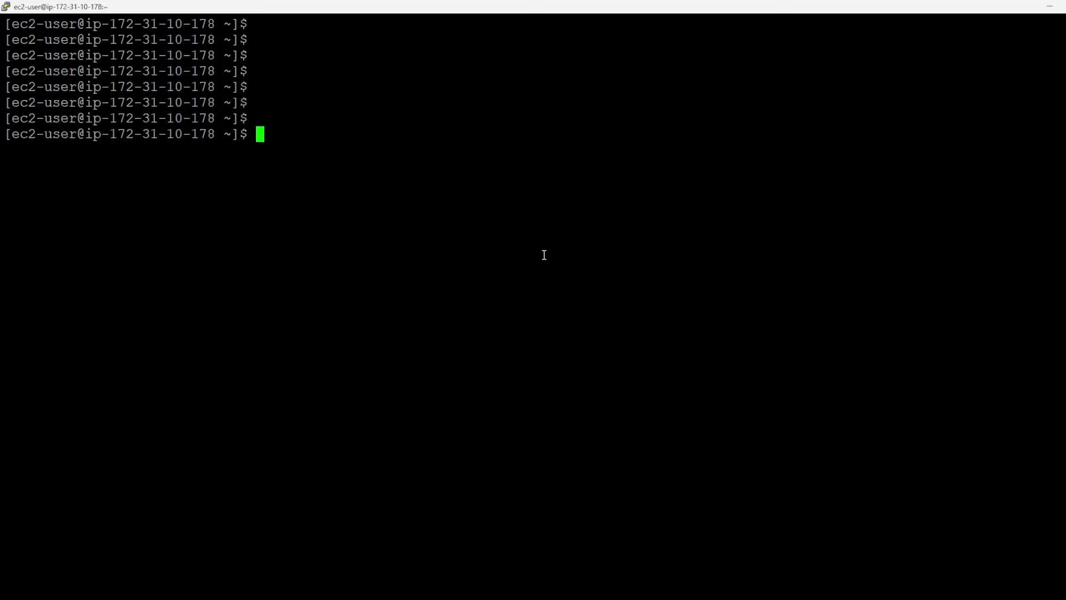
pyautogui.press('Return')
pyautogui.press('Return')
pyautogui.write('clear')
pyautogui.press('Return')
pyautogui.press('Return')
pyautogui.press('Return')
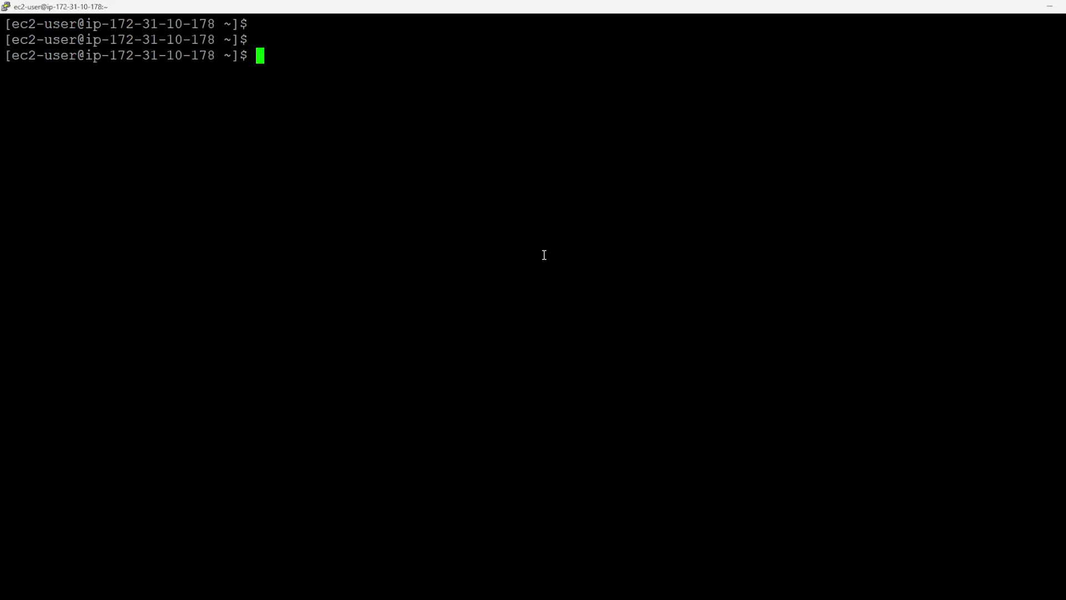
pyautogui.press('Return')
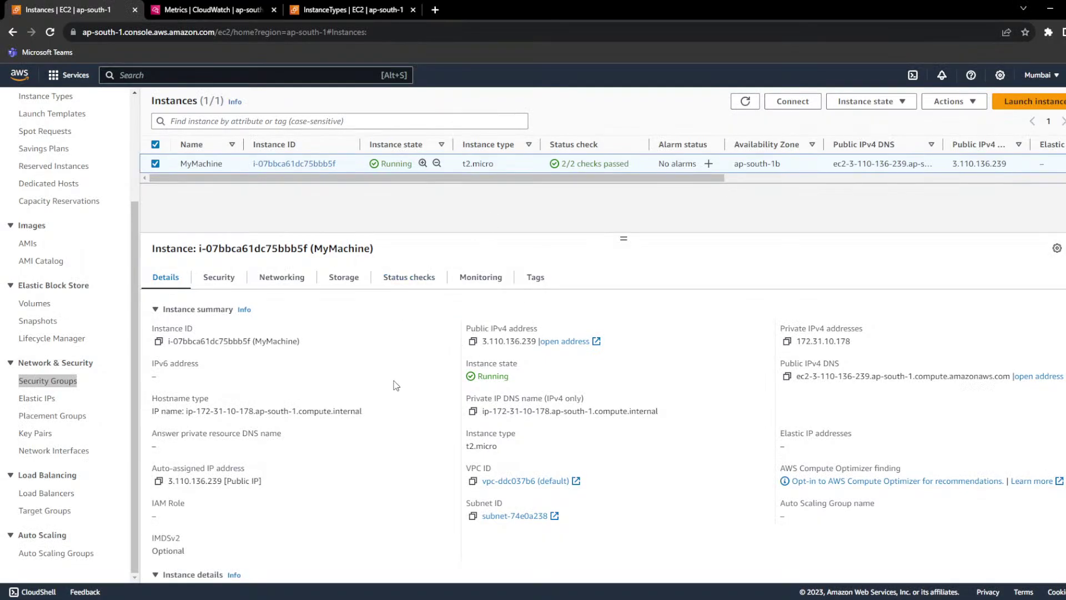
# Step: Switch to File Explorer and go up to the 4 EC2 folder
pyautogui.click(123, 565)
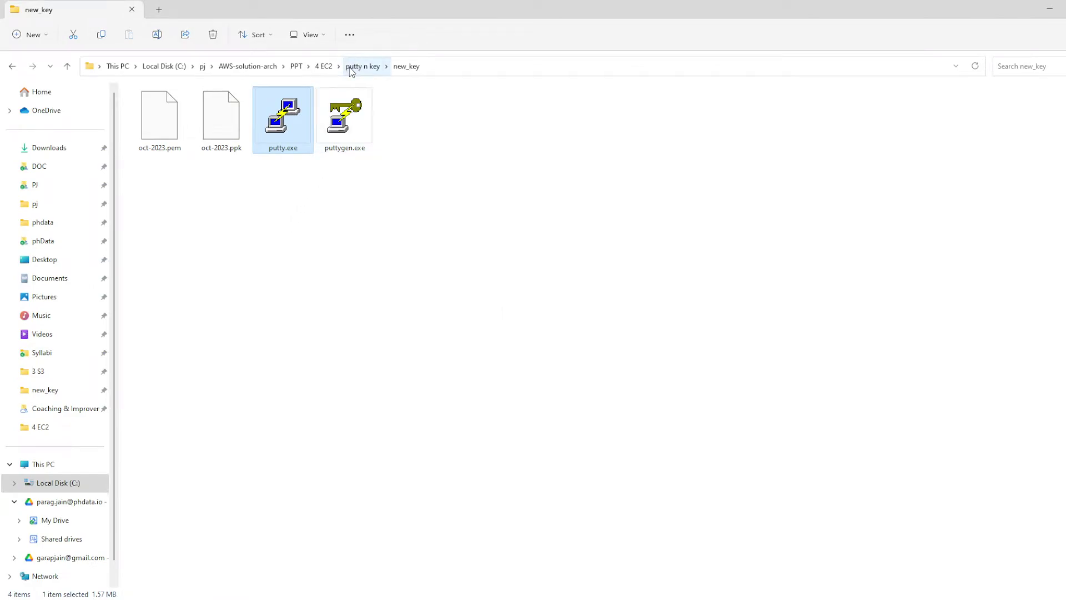
pyautogui.click(325, 71)
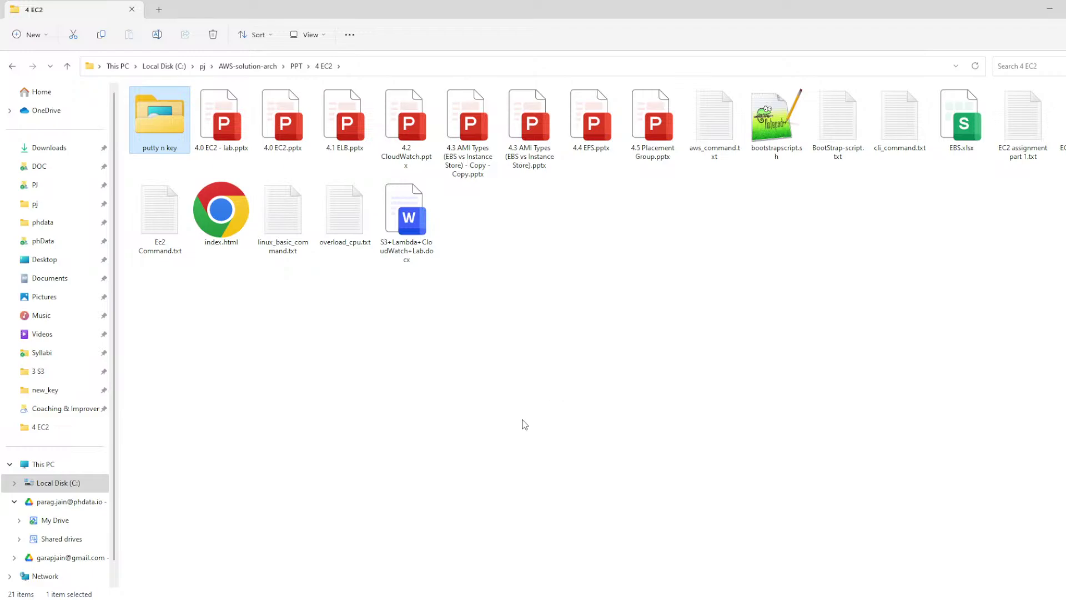
pyautogui.moveTo(351, 597)
pyautogui.moveTo(249, 595)
pyautogui.click(275, 564)
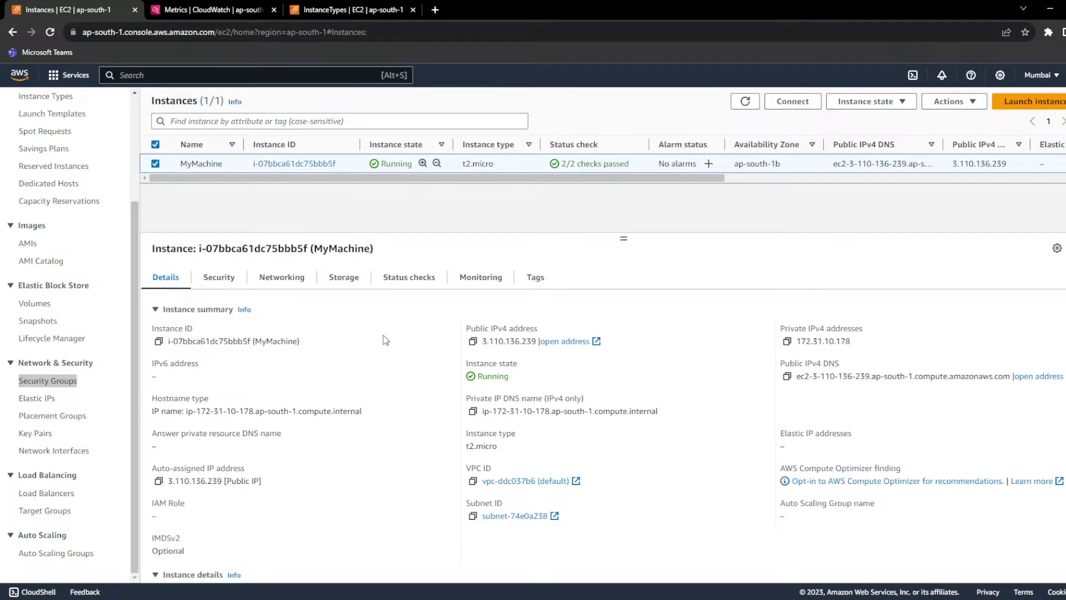
pyautogui.click(377, 549)
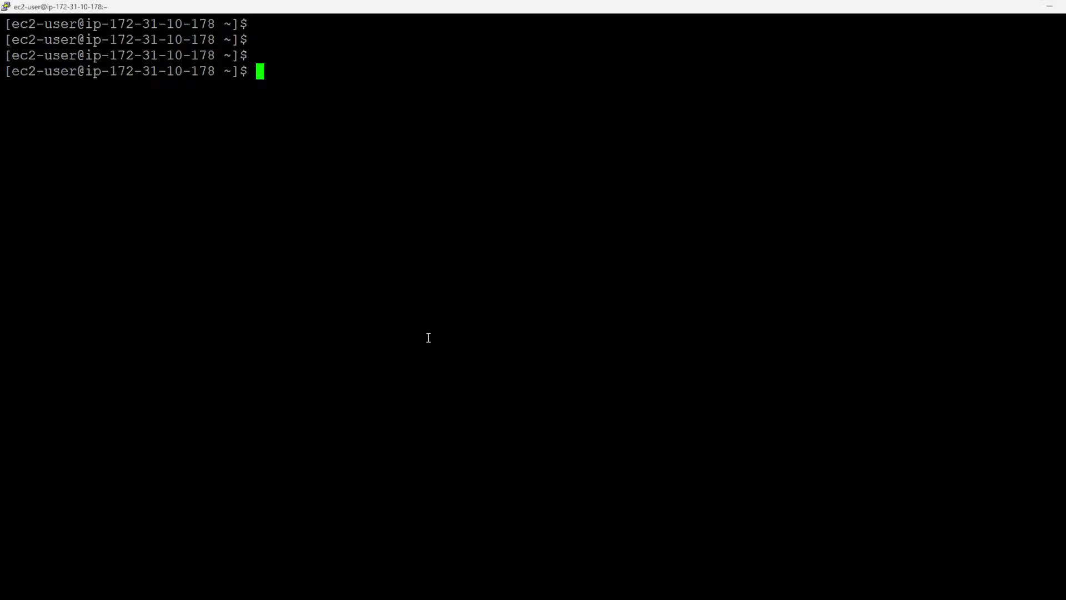
pyautogui.press('Return')
pyautogui.press('Return')
pyautogui.press('Return')
pyautogui.press('Return')
pyautogui.press('Return')
pyautogui.press('Return')
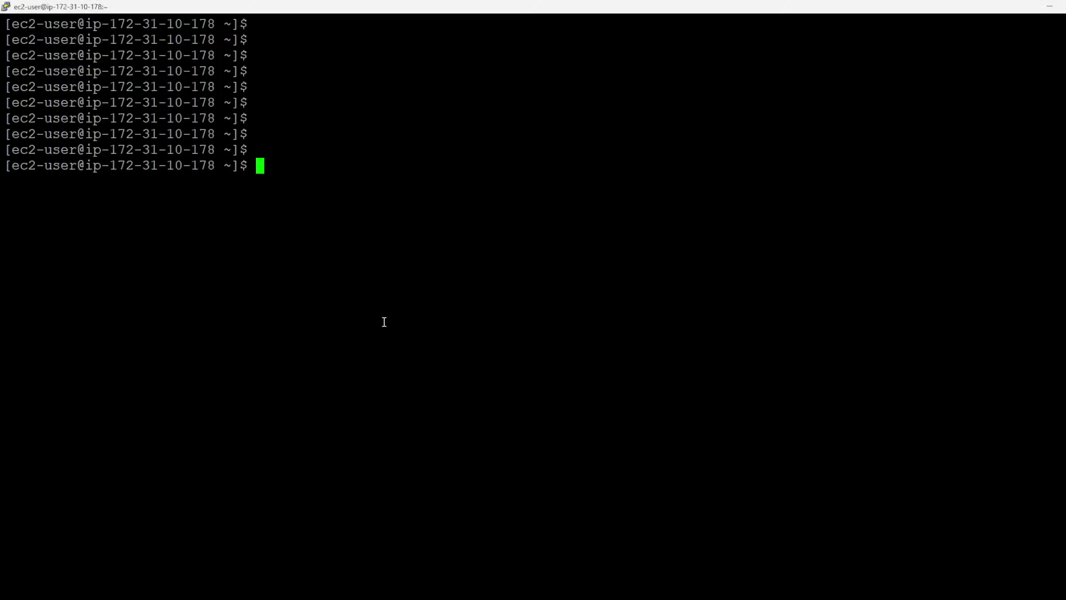
pyautogui.click(423, 578)
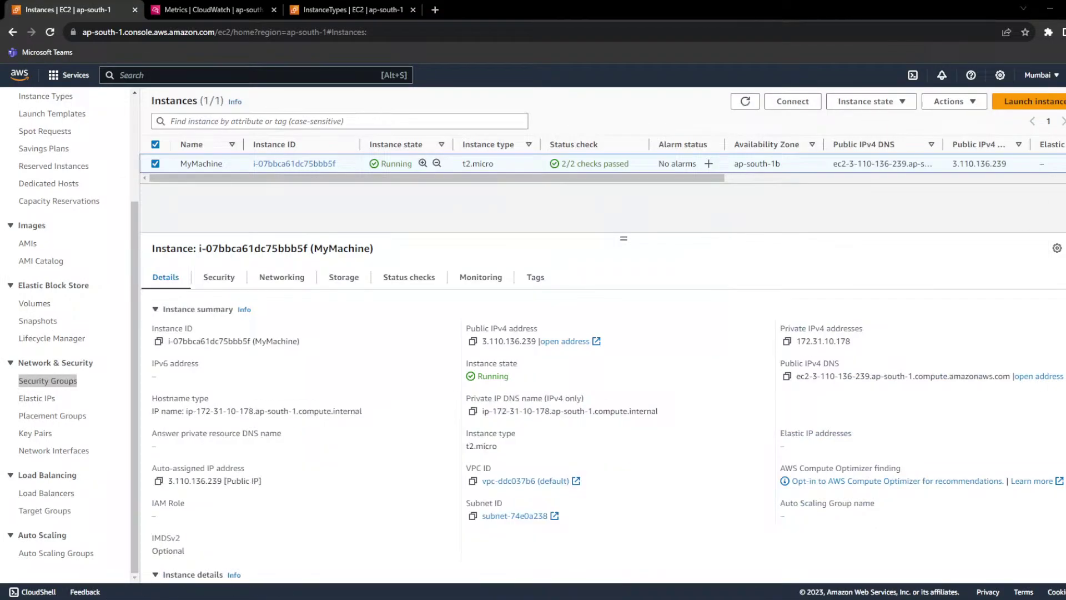
# Step: In File Explorer, make Notepad++ the default app for .txt files through BootStrap-script.txt's properties, and open that file
pyautogui.hotkey('alt', 'Tab')
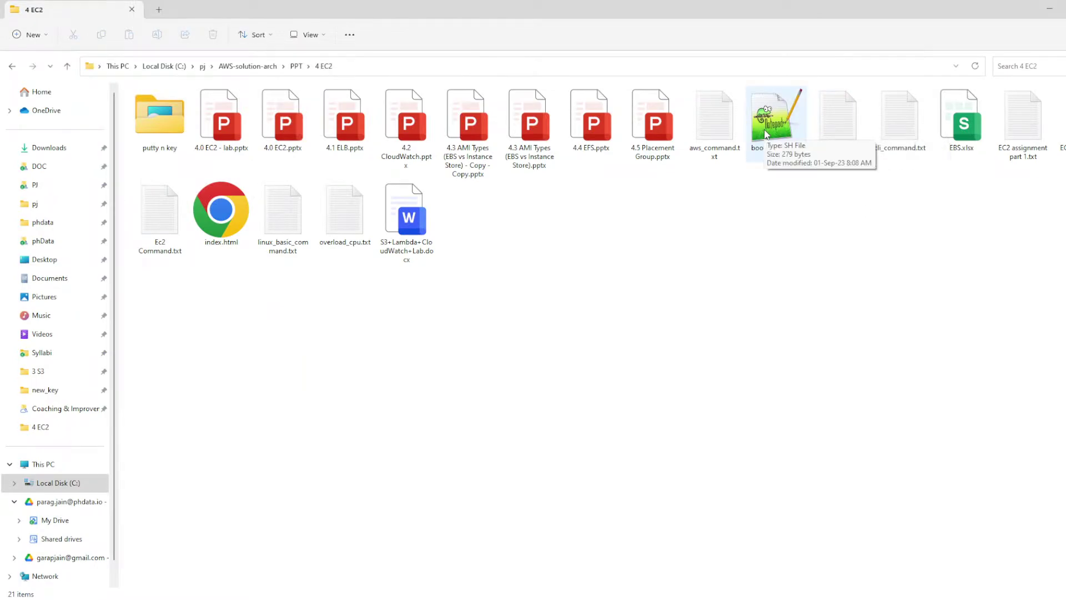
pyautogui.click(827, 130)
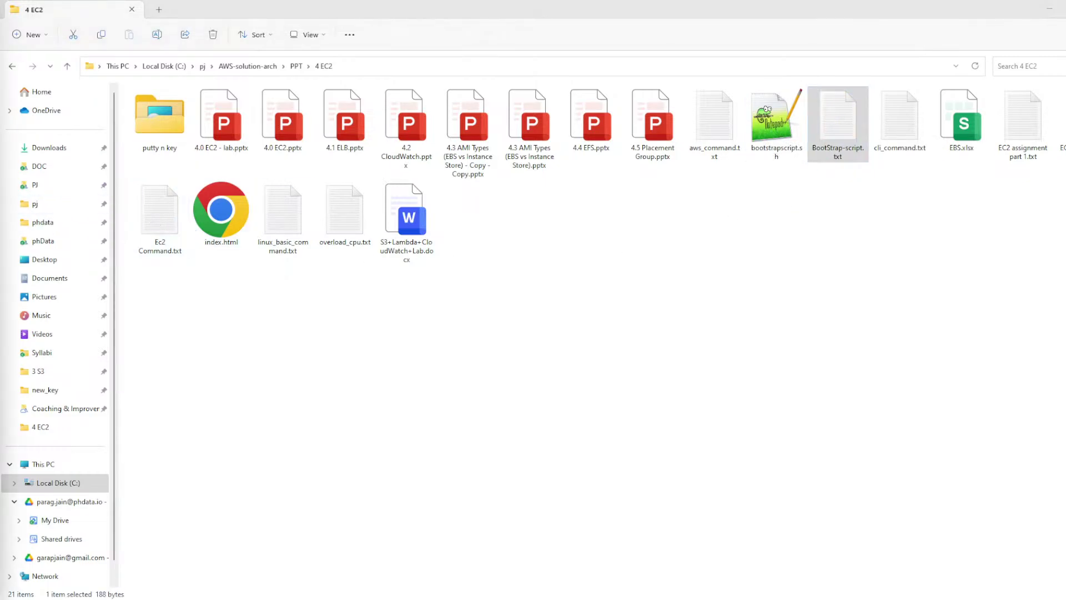
pyautogui.click(824, 129)
pyautogui.rightClick(828, 132)
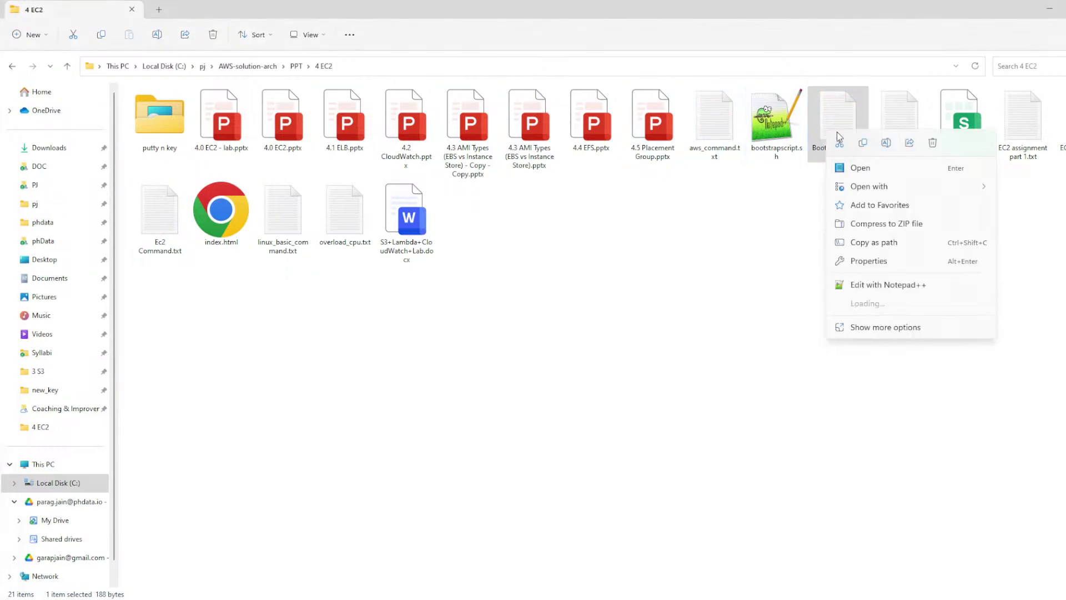
pyautogui.click(869, 328)
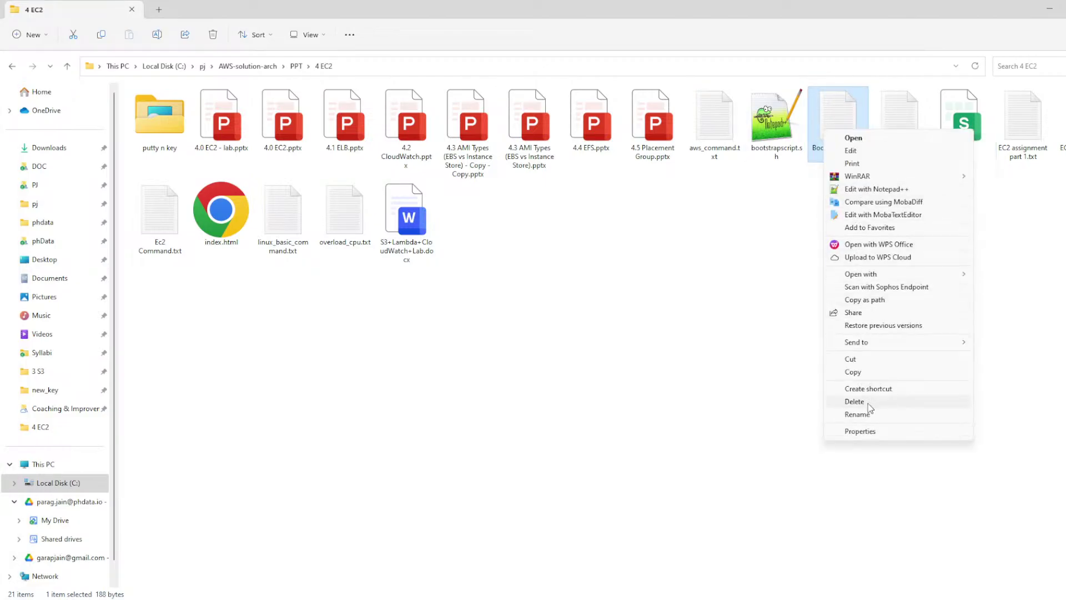
pyautogui.click(868, 431)
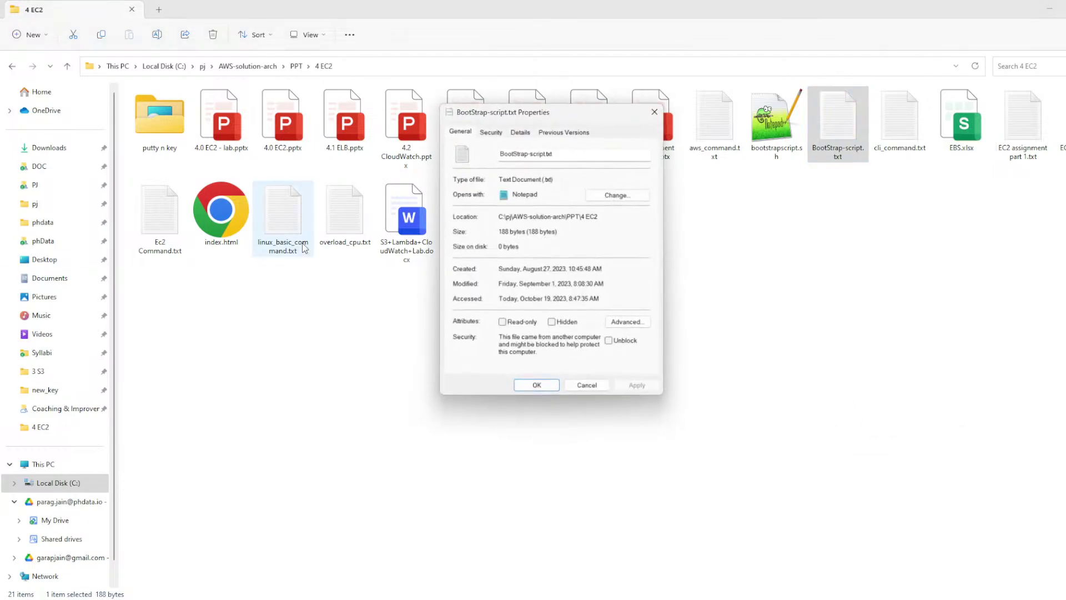
pyautogui.click(614, 195)
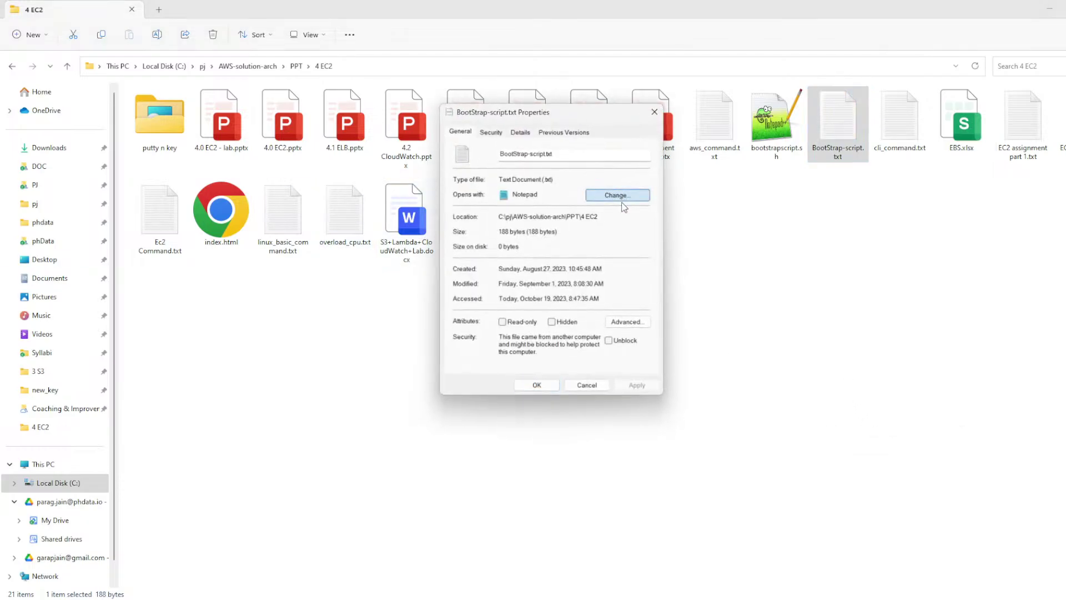
pyautogui.click(476, 263)
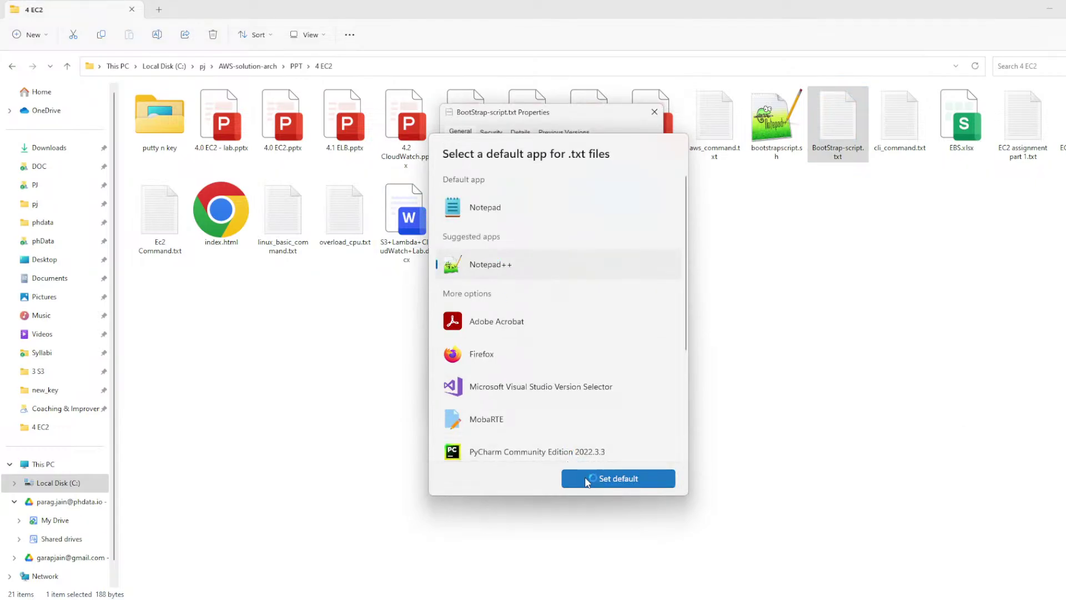
pyautogui.click(612, 477)
pyautogui.click(537, 384)
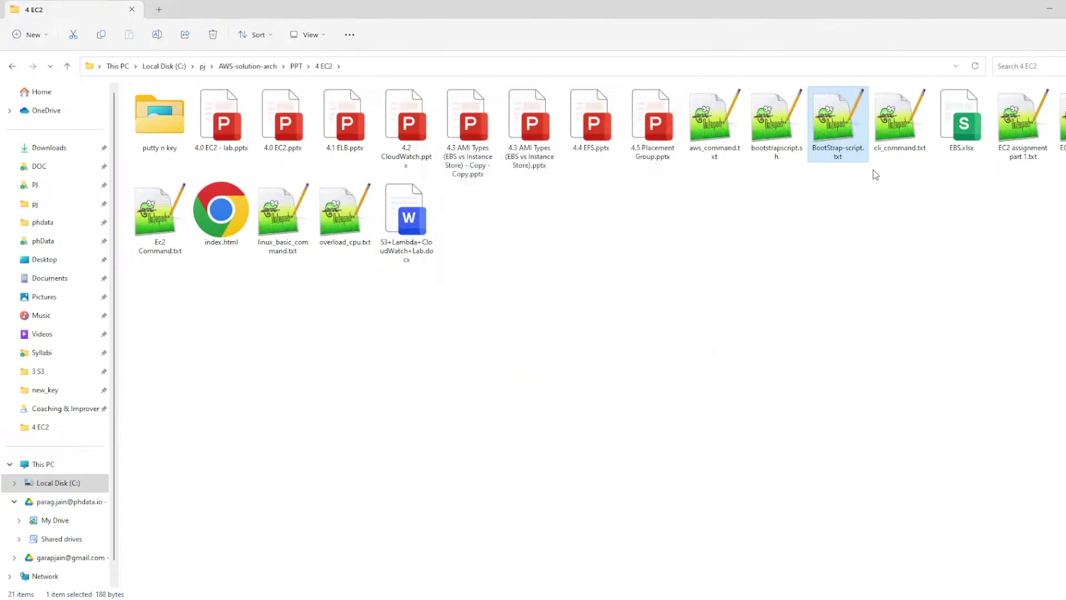
pyautogui.doubleClick(842, 116)
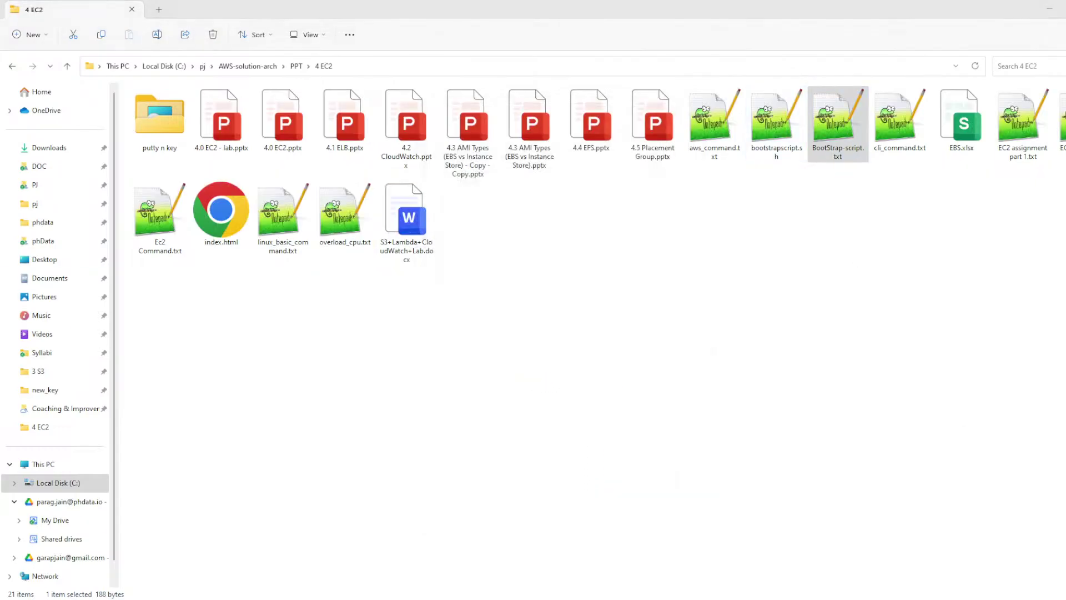
# Step: Examine the bootstrap script's commands, from yum update -y through the echo line that writes index.html
pyautogui.moveTo(555, 84); pyautogui.dragTo(555, 4)
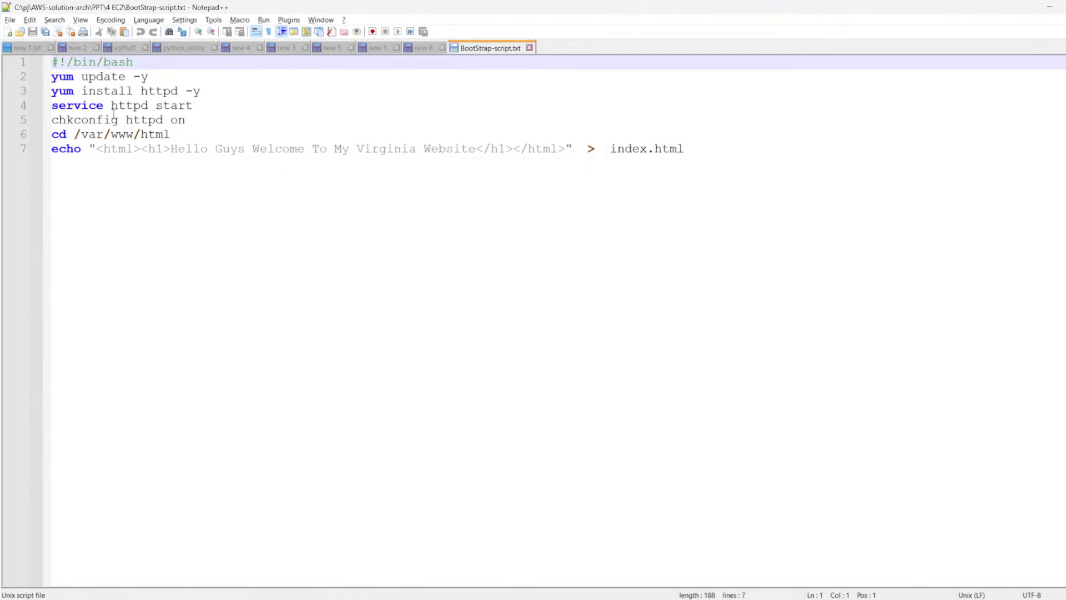
pyautogui.moveTo(51, 77); pyautogui.dragTo(195, 223)
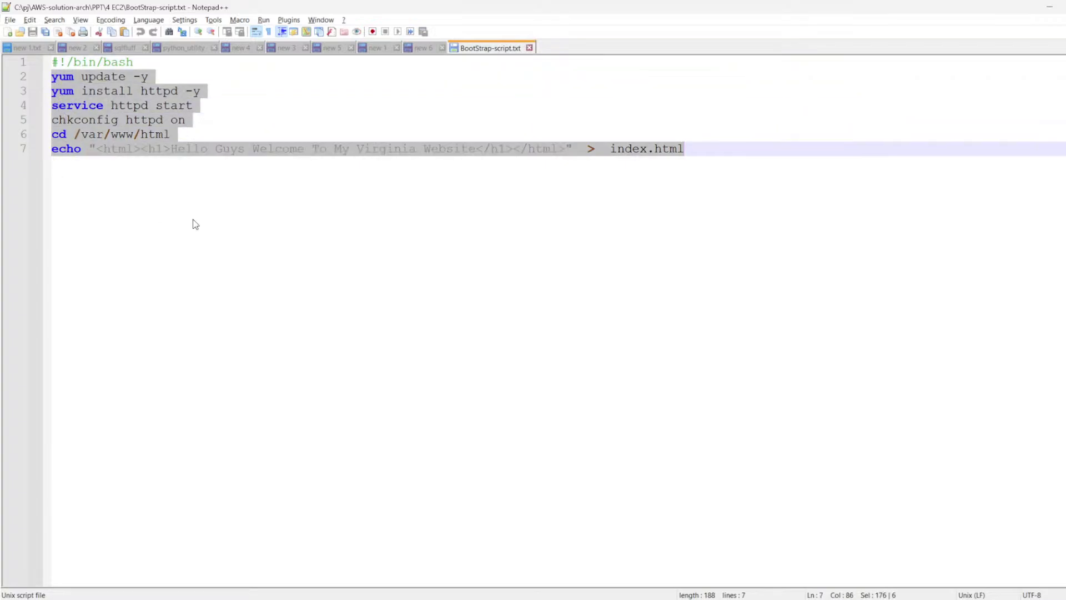
pyautogui.click(249, 231)
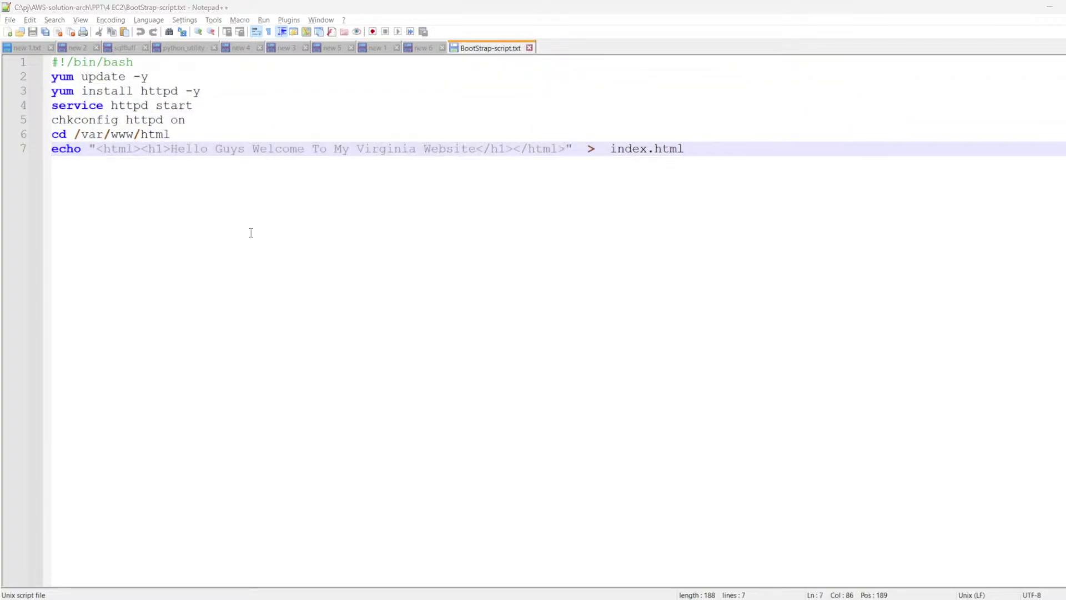
# Step: Switch to the PuTTY terminal session and empty its screen with the clear command
pyautogui.hotkey('alt', 'Tab')
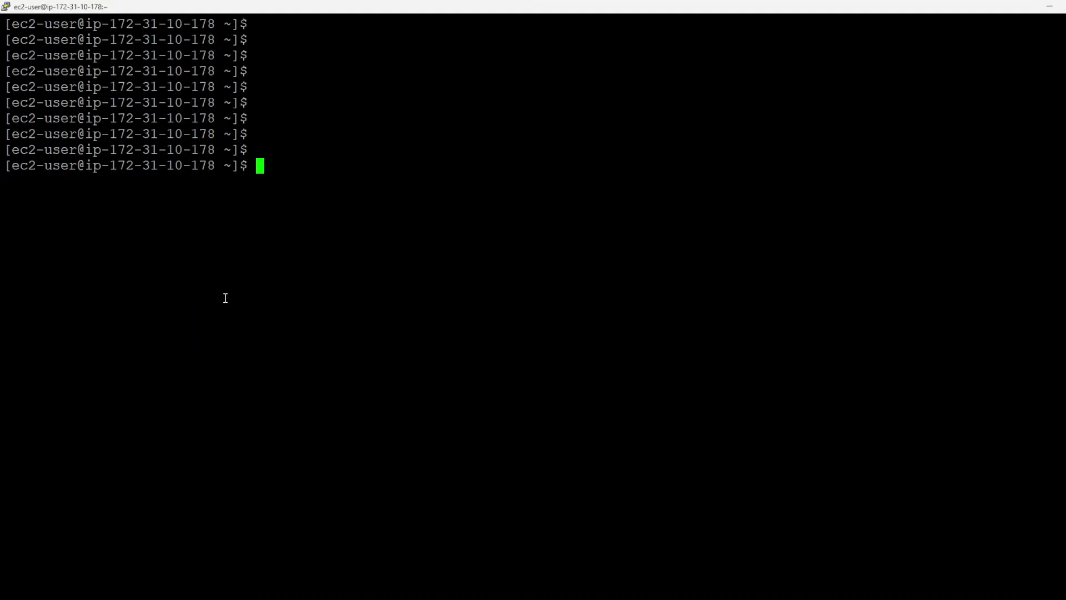
pyautogui.write('clear')
pyautogui.press('Return')
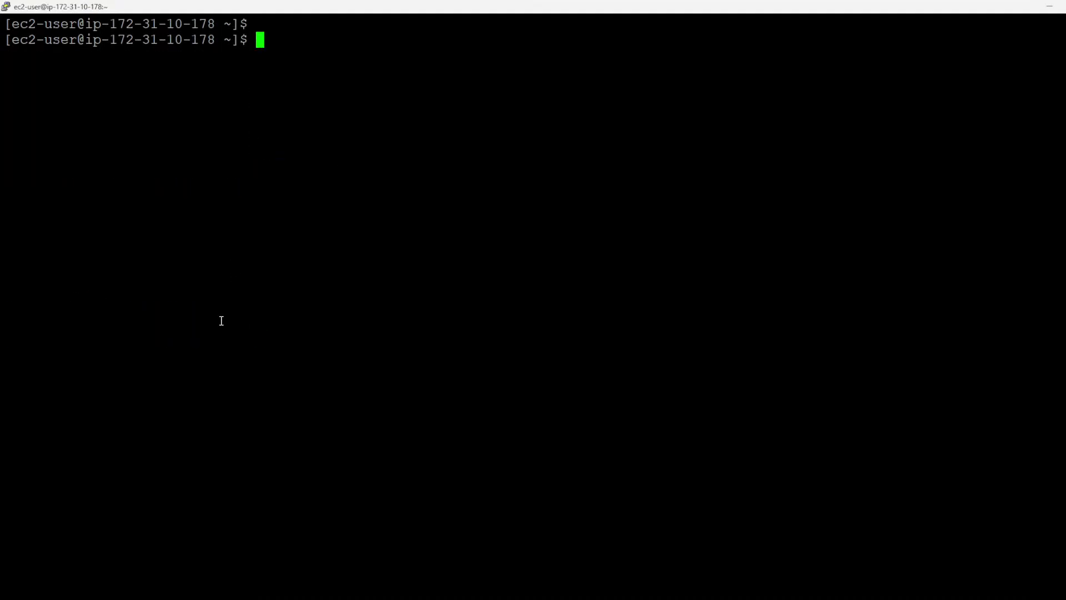
pyautogui.press('Return')
pyautogui.press('Return')
pyautogui.press('Return')
pyautogui.write('clear')
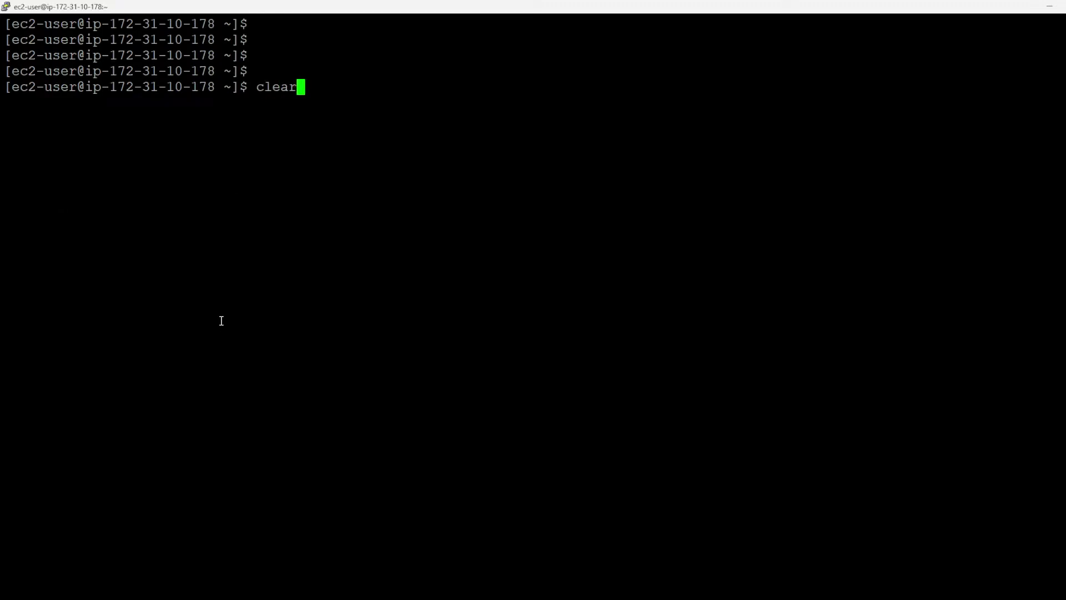
pyautogui.press('Return')
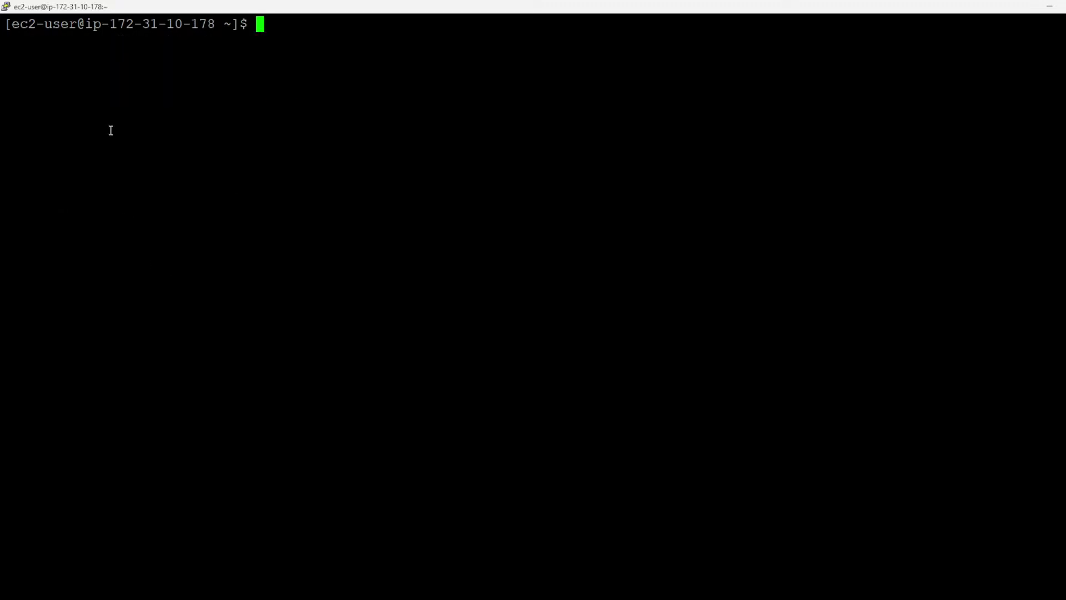
pyautogui.moveTo(77, 25); pyautogui.dragTo(11, 26)
pyautogui.click(203, 129)
pyautogui.write('su ')
pyautogui.write('su')
pyautogui.press('BackSpace')
pyautogui.press('BackSpace')
pyautogui.press('BackSpace')
pyautogui.press('BackSpace')
pyautogui.press('BackSpace')
pyautogui.hotkey('alt', 'Tab')
pyautogui.hotkey('alt', 'Tab')
# Step: Switch the terminal session from ec2-user to the root user with sudo su
pyautogui.write('sudo su')
pyautogui.press('Return')
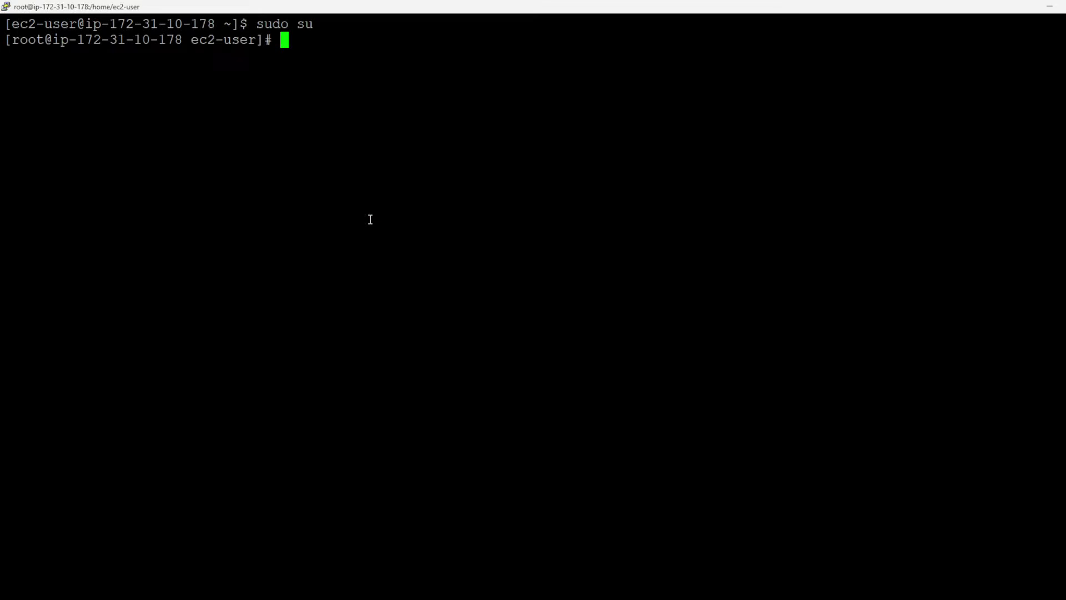
pyautogui.moveTo(256, 24); pyautogui.dragTo(313, 24)
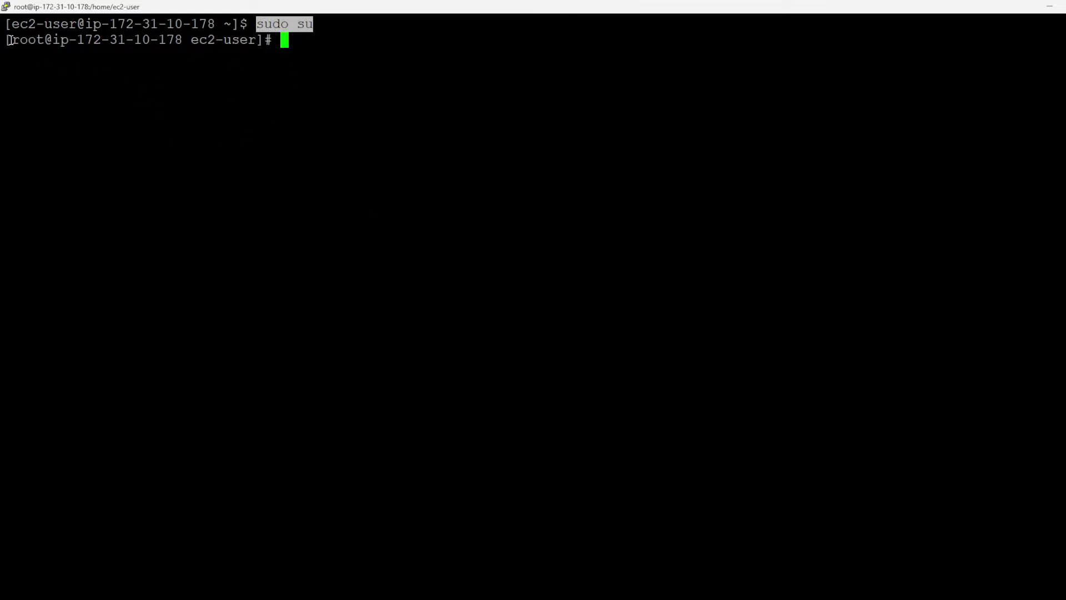
pyautogui.moveTo(12, 40); pyautogui.dragTo(264, 41)
pyautogui.click(315, 89)
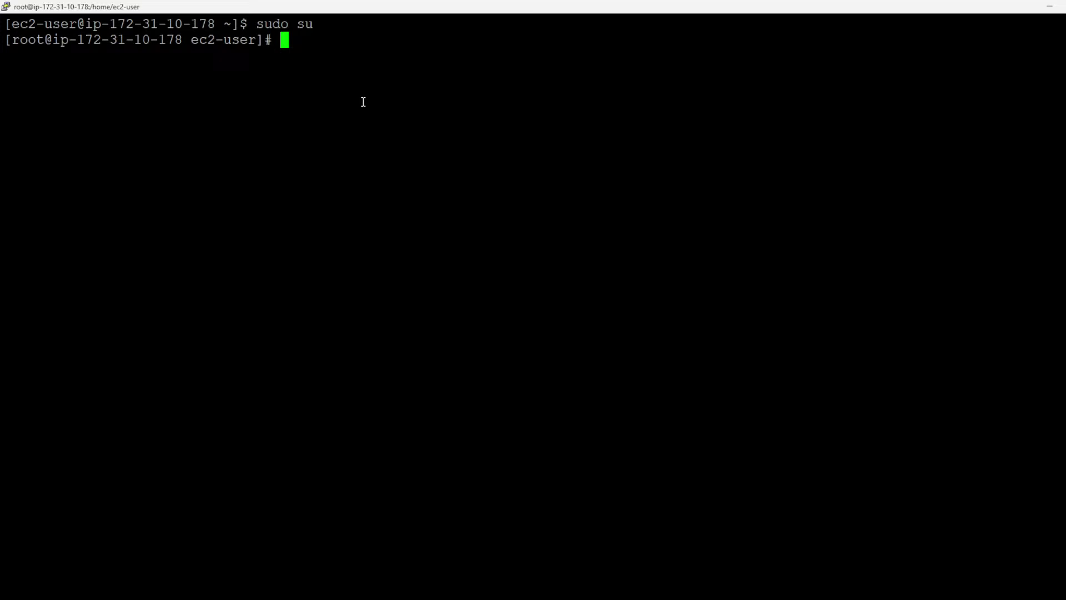
pyautogui.moveTo(191, 39); pyautogui.dragTo(11, 40)
pyautogui.click(403, 133)
# Step: Clear the root terminal screen so only an empty prompt remains
pyautogui.press('Return')
pyautogui.press('Return')
pyautogui.press('Return')
pyautogui.press('Return')
pyautogui.write('clear')
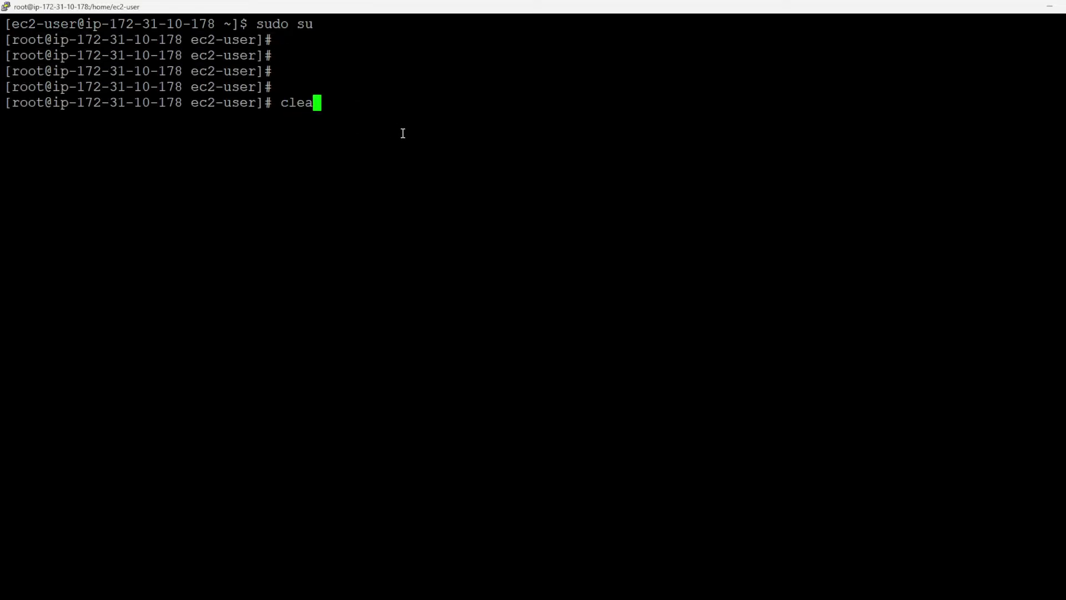
pyautogui.press('Return')
pyautogui.press('Return')
pyautogui.press('Return')
pyautogui.press('Return')
pyautogui.press('Return')
pyautogui.press('Return')
pyautogui.press('Return')
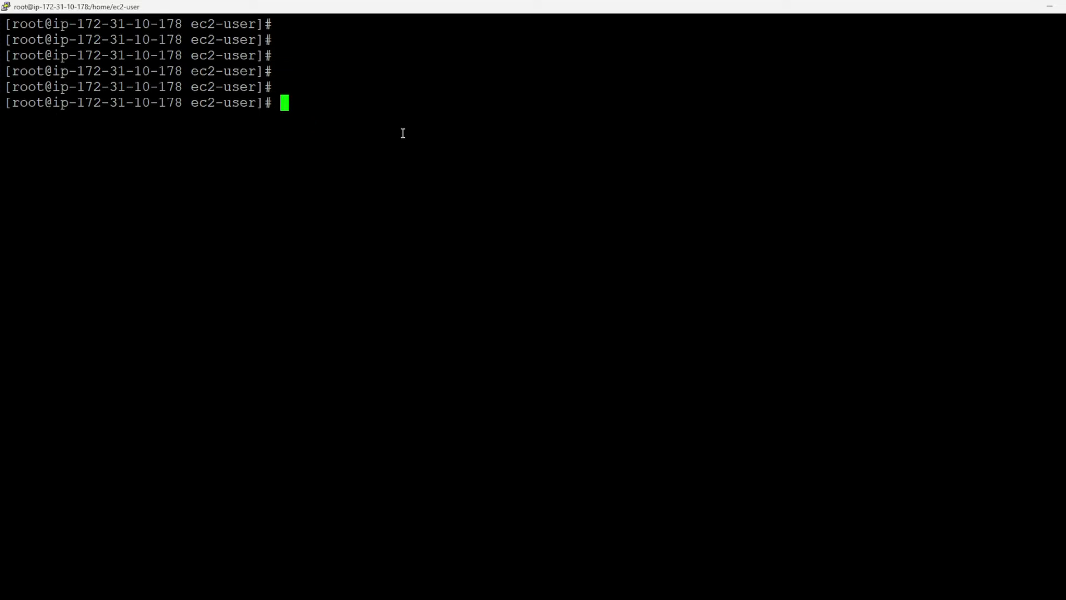
pyautogui.write('clear')
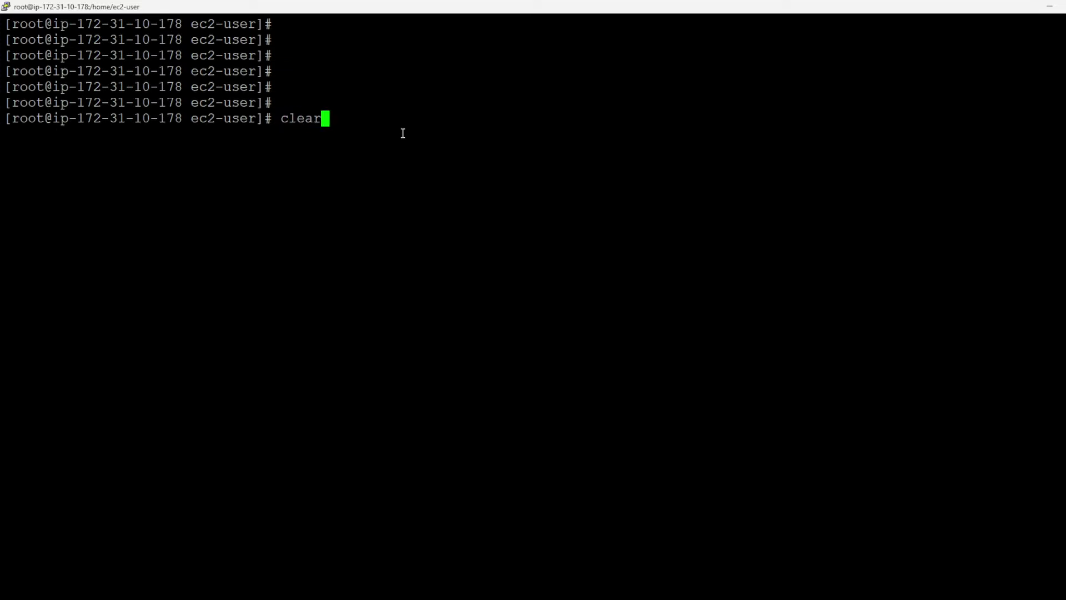
pyautogui.press('Return')
# Step: Check the yum update line of BootStrap-script.txt in Notepad++, and begin a yum command back in the PuTTY terminal
pyautogui.hotkey('alt', 'Tab')
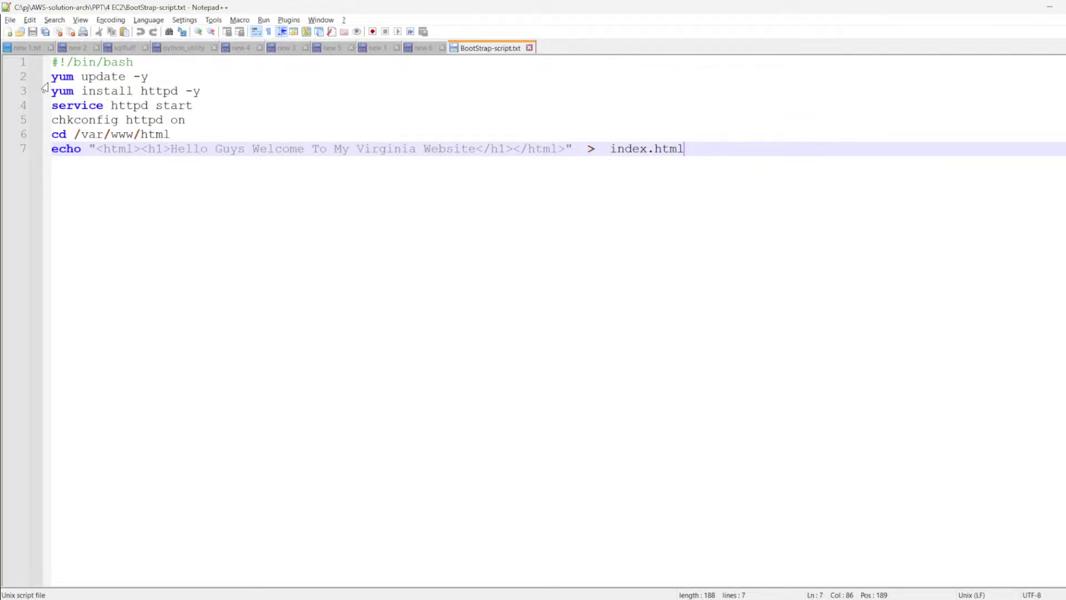
pyautogui.moveTo(52, 76); pyautogui.dragTo(207, 75)
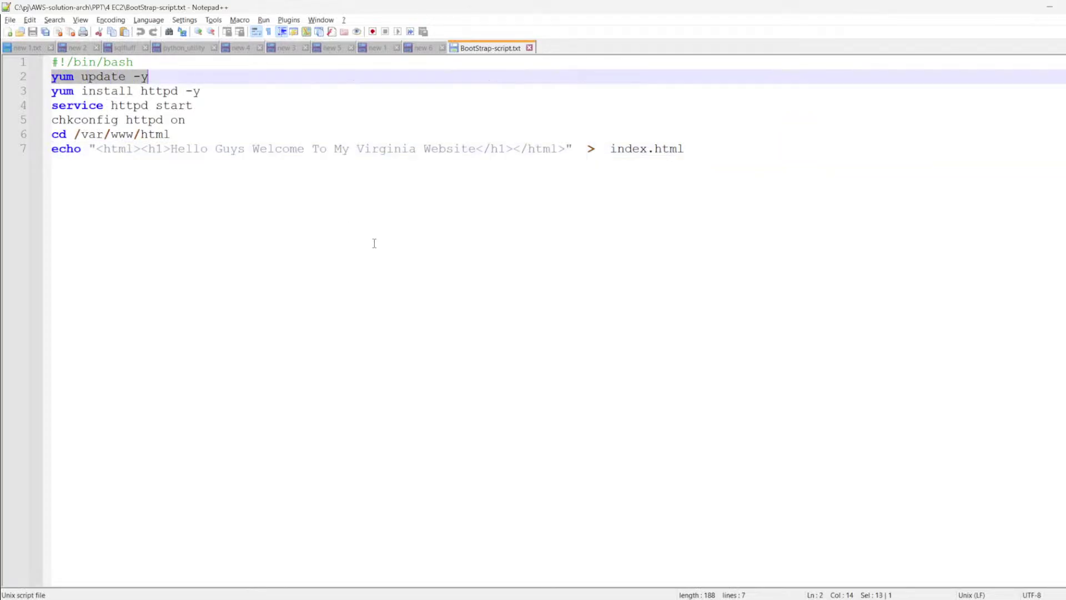
pyautogui.hotkey('alt', 'Tab')
pyautogui.write('yum')
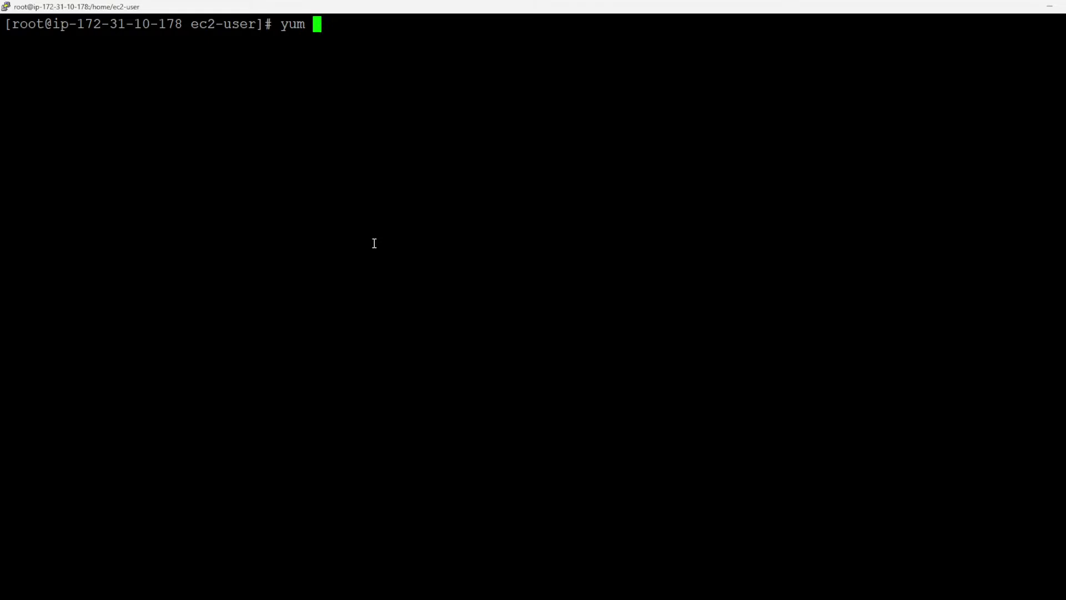
pyautogui.write('ins')
pyautogui.press('BackSpace')
pyautogui.press('BackSpace')
pyautogui.write('ns')
pyautogui.write('tall')
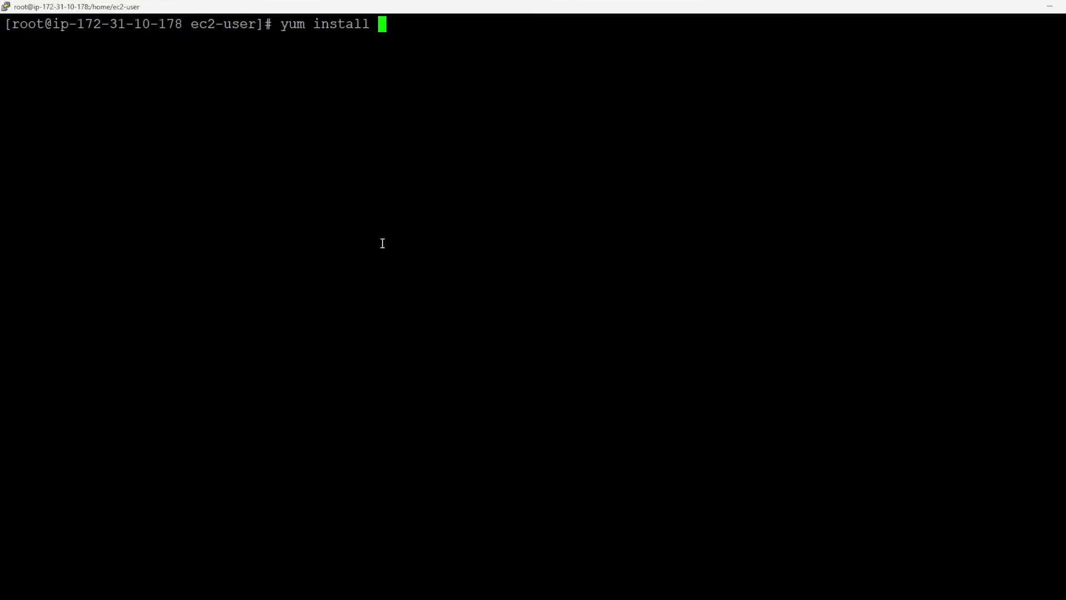
pyautogui.press('BackSpace')
pyautogui.press('BackSpace')
pyautogui.press('BackSpace')
pyautogui.press('BackSpace')
pyautogui.press('BackSpace')
pyautogui.press('BackSpace')
pyautogui.press('BackSpace')
pyautogui.press('BackSpace')
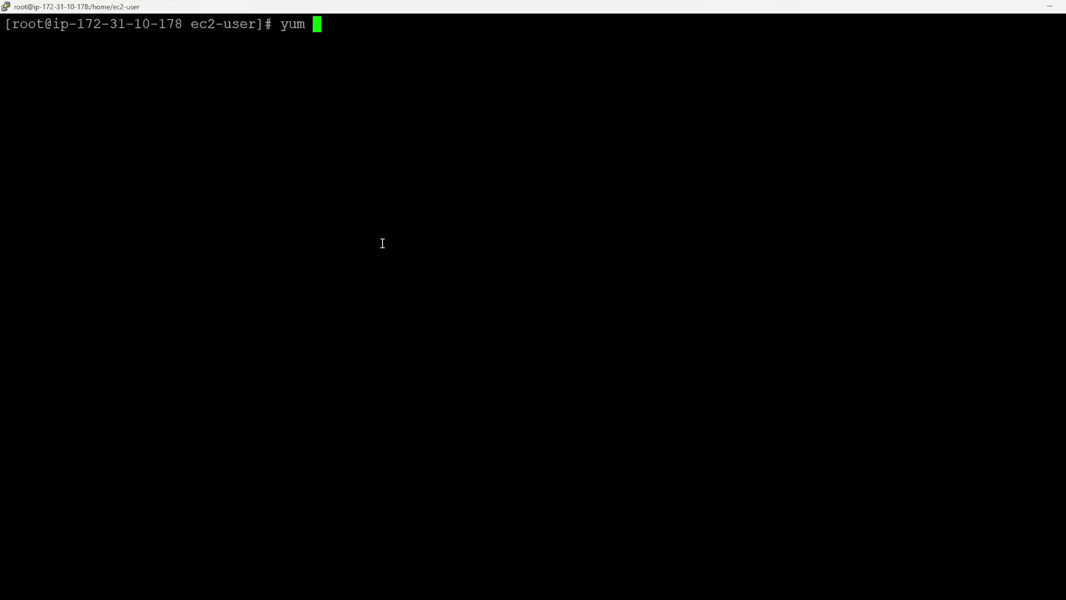
# Step: Complete the command as yum update and run it
pyautogui.write('update')
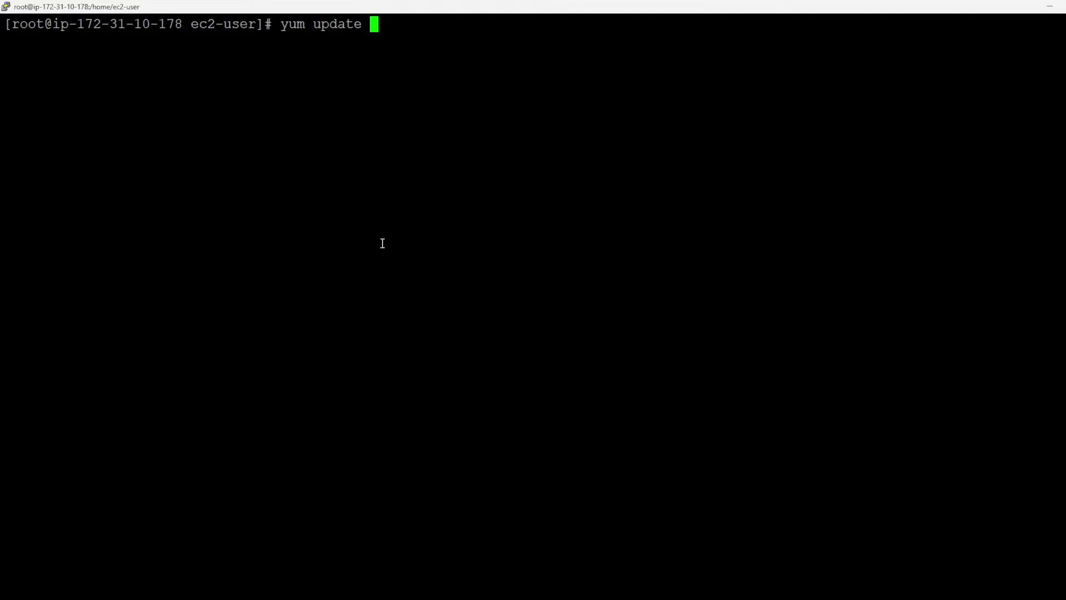
pyautogui.press('Return')
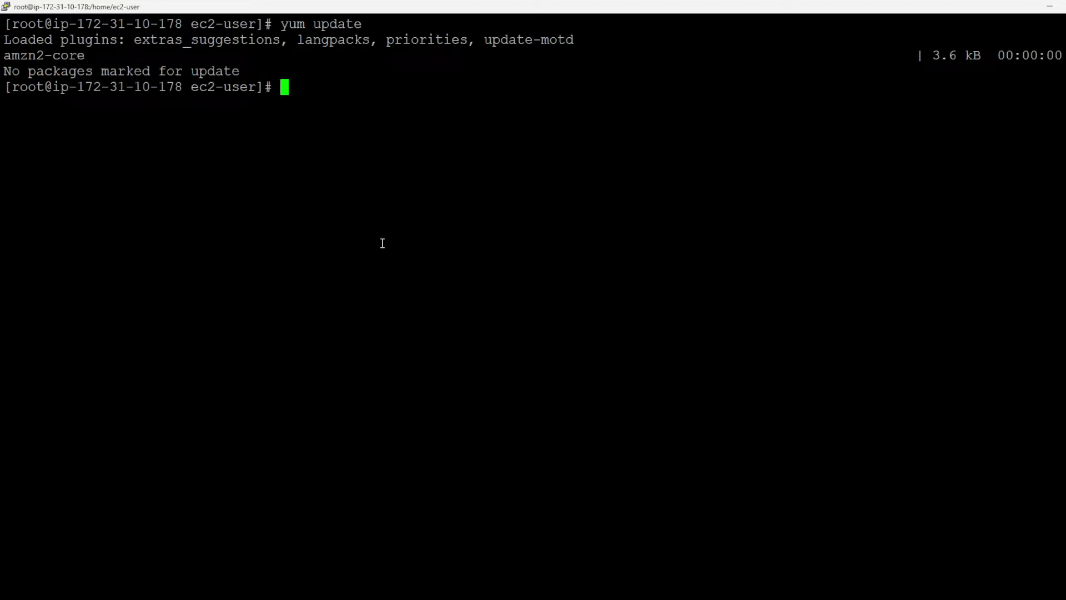
pyautogui.press('Up')
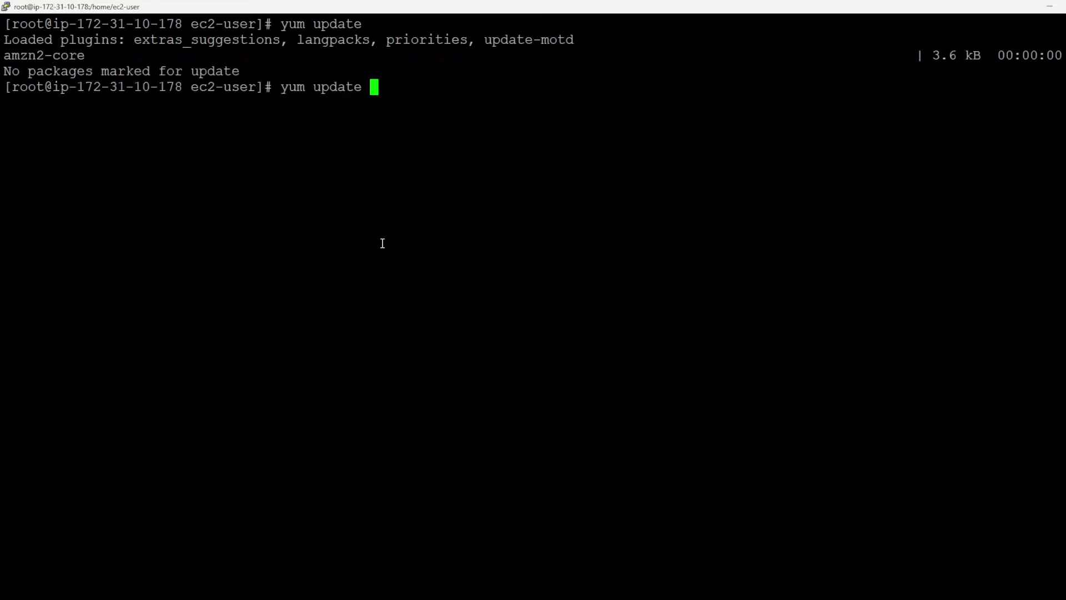
pyautogui.hotkey('alt', 'Tab')
pyautogui.hotkey('alt', 'Tab')
pyautogui.press('BackSpace')
pyautogui.press('BackSpace')
pyautogui.press('BackSpace')
pyautogui.press('BackSpace')
pyautogui.press('BackSpace')
pyautogui.press('BackSpace')
pyautogui.press('BackSpace')
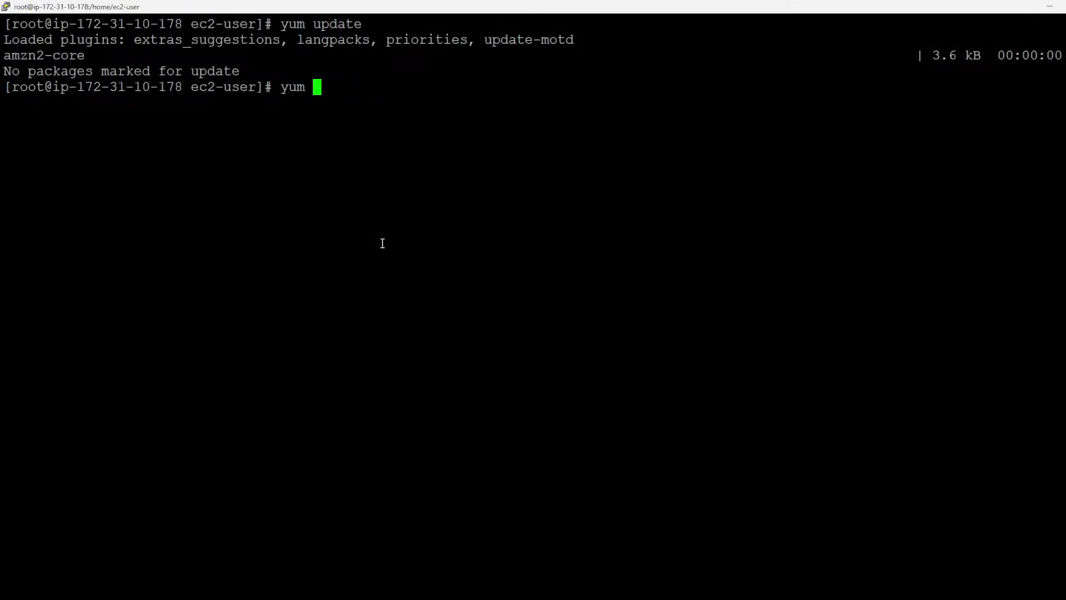
pyautogui.press('BackSpace')
pyautogui.press('BackSpace')
pyautogui.press('BackSpace')
pyautogui.press('BackSpace')
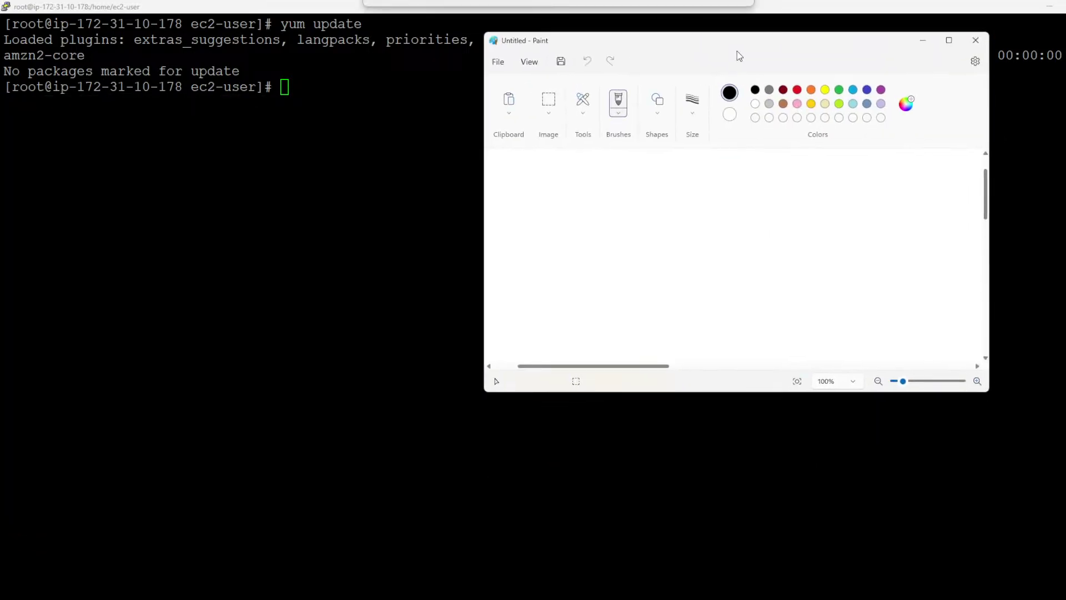
# Step: Maximize the Paint window and draw a large black-outlined rectangle in the middle of the visible canvas
pyautogui.doubleClick(738, 50)
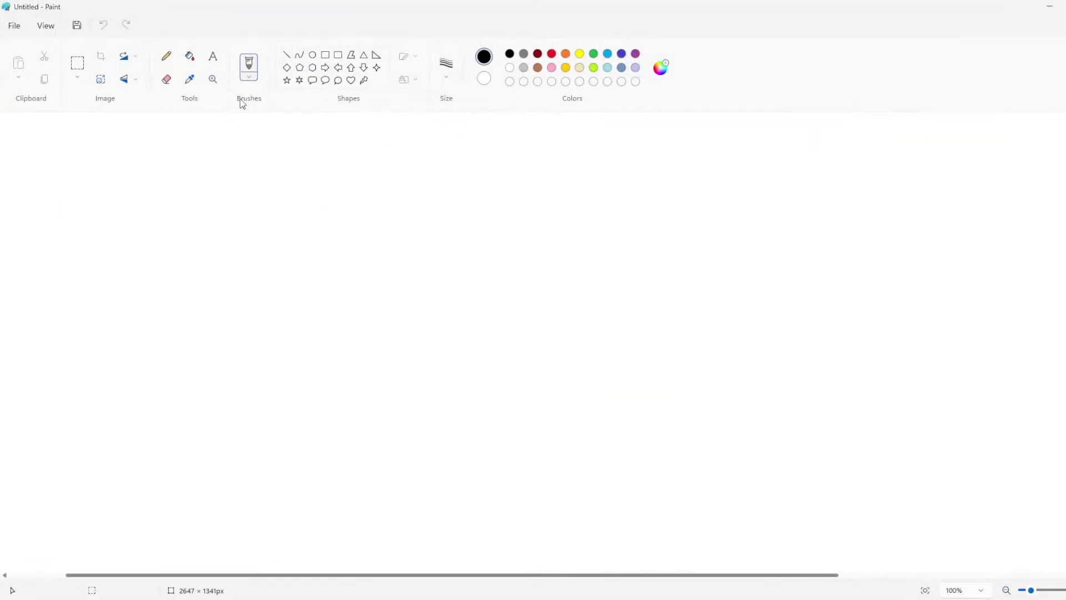
pyautogui.click(325, 55)
pyautogui.moveTo(371, 166)
pyautogui.mouseDown()
pyautogui.moveTo(704, 331)
pyautogui.moveTo(797, 402)
pyautogui.mouseUp()
pyautogui.click(274, 278)
pyautogui.click(213, 57)
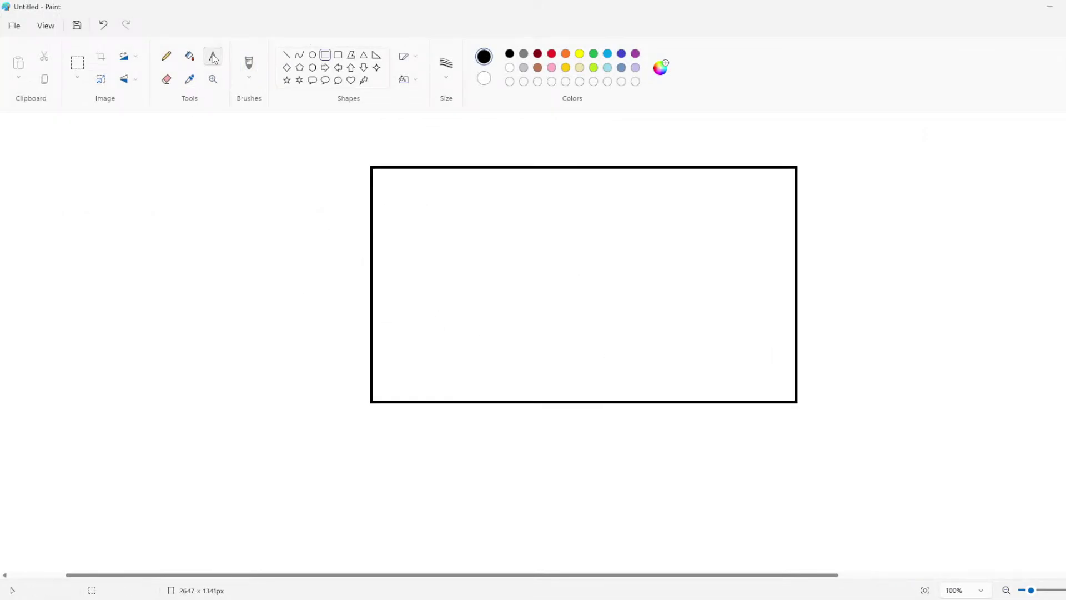
pyautogui.click(213, 57)
# Step: Pencil arrows and a small box with a row of compartments into the rectangle's upper-left area, and minimize Paint
pyautogui.click(166, 55)
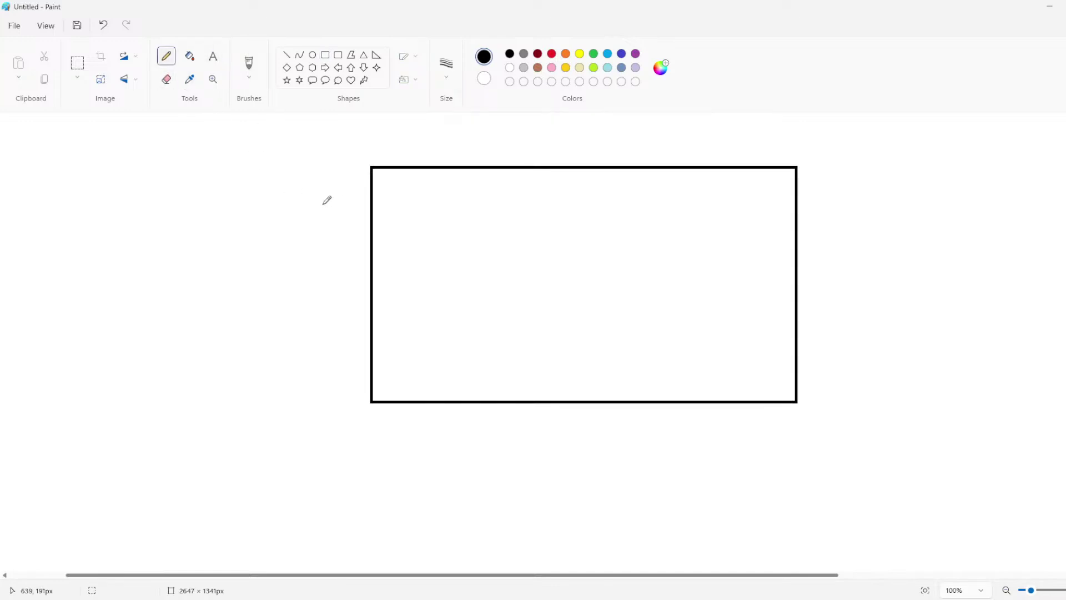
pyautogui.moveTo(298, 208)
pyautogui.mouseDown()
pyautogui.moveTo(392, 200)
pyautogui.moveTo(404, 260)
pyautogui.moveTo(482, 260)
pyautogui.moveTo(487, 209)
pyautogui.moveTo(402, 198)
pyautogui.mouseUp()
pyautogui.moveTo(240, 325)
pyautogui.mouseDown()
pyautogui.moveTo(427, 220)
pyautogui.moveTo(422, 251)
pyautogui.moveTo(441, 240)
pyautogui.moveTo(473, 256)
pyautogui.mouseUp()
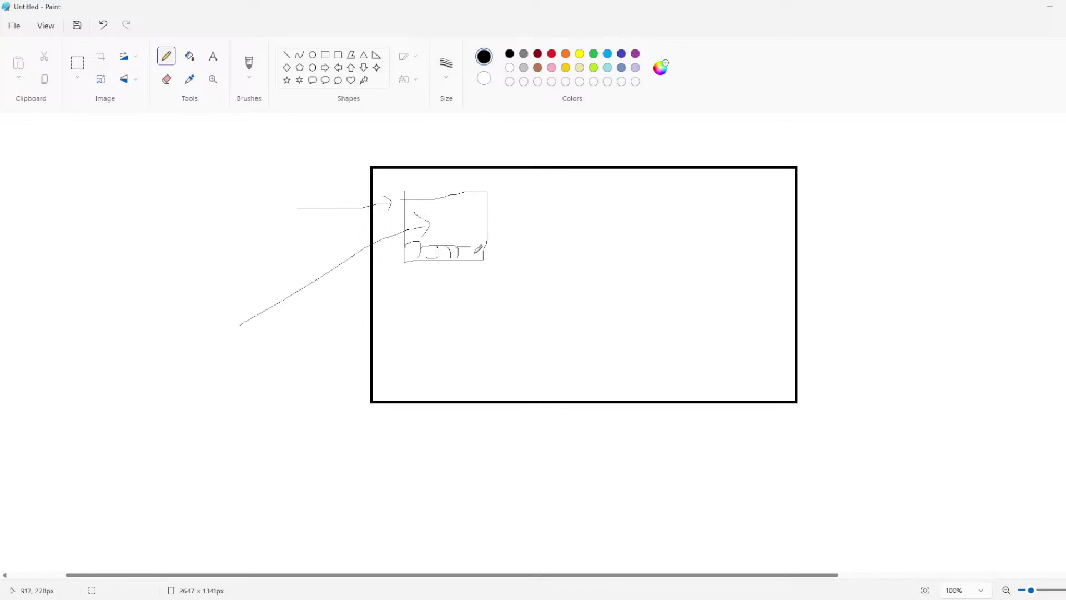
pyautogui.moveTo(531, 143)
pyautogui.mouseDown()
pyautogui.moveTo(493, 196)
pyautogui.moveTo(548, 193)
pyautogui.mouseUp()
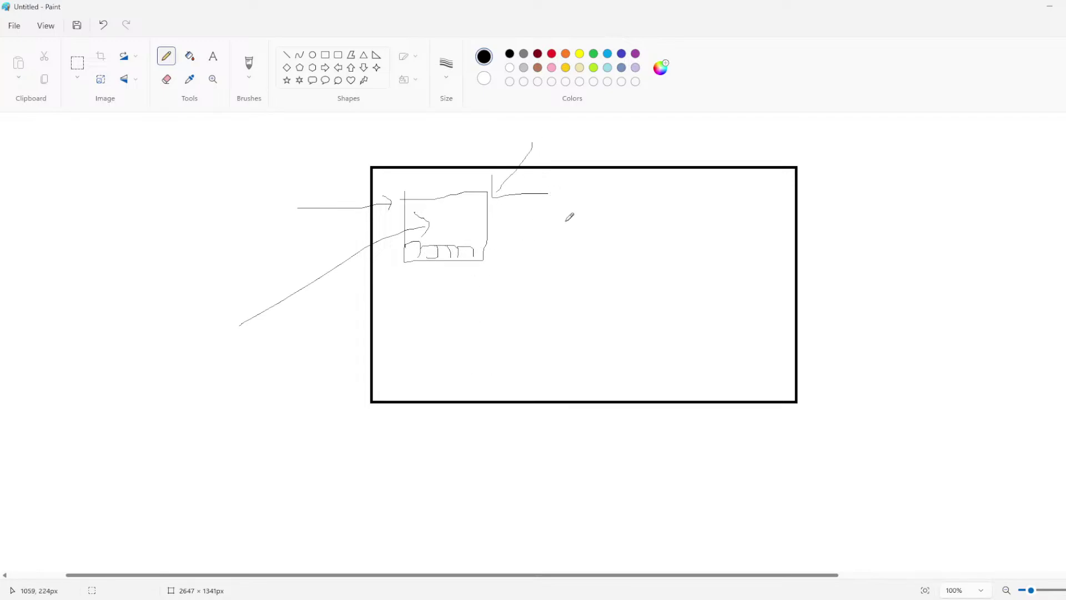
pyautogui.click(1050, 6)
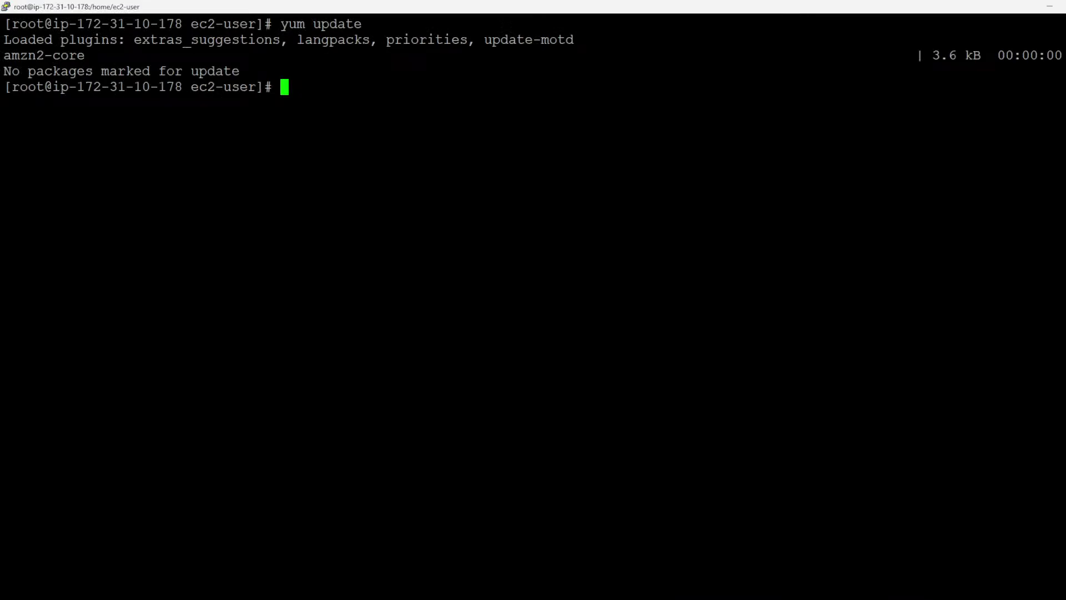
# Step: Switch to Chrome, search Google for hosting software in a new tab, and skim the results
pyautogui.click(311, 550)
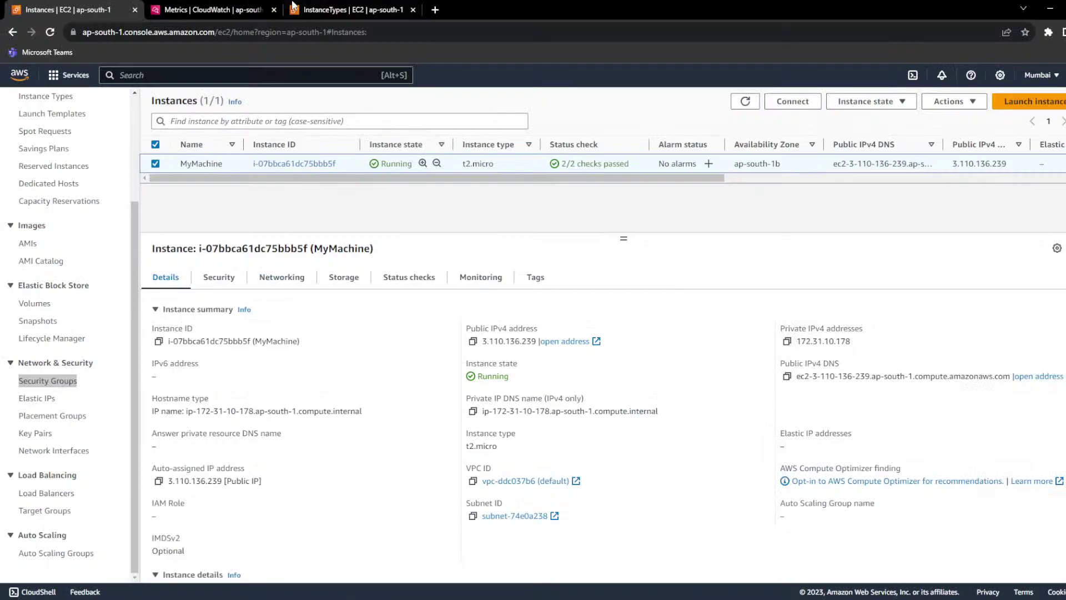
pyautogui.click(435, 10)
pyautogui.write('hosting')
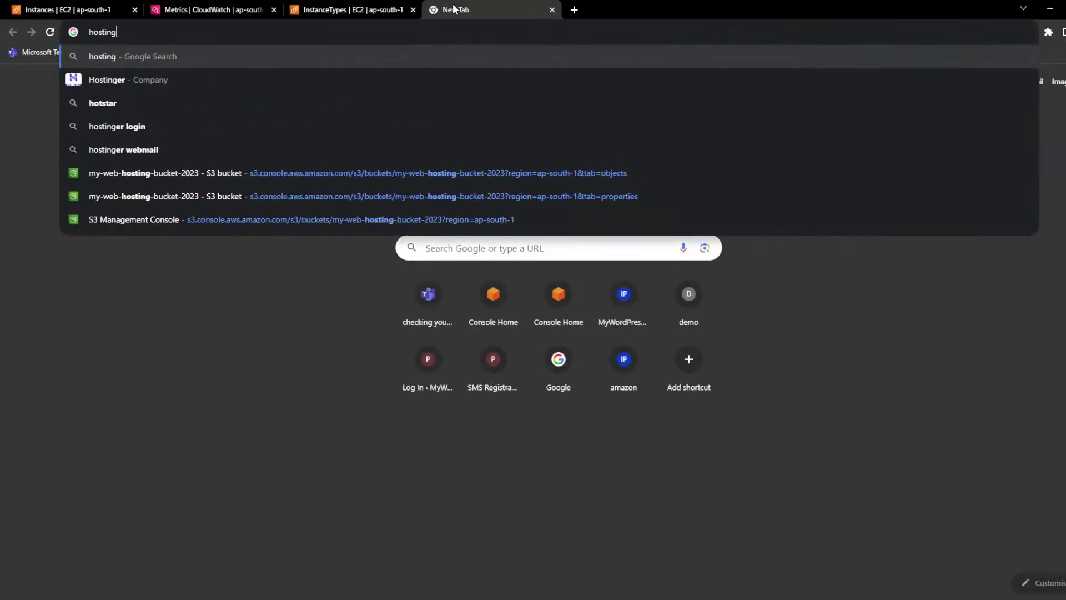
pyautogui.write(' soft')
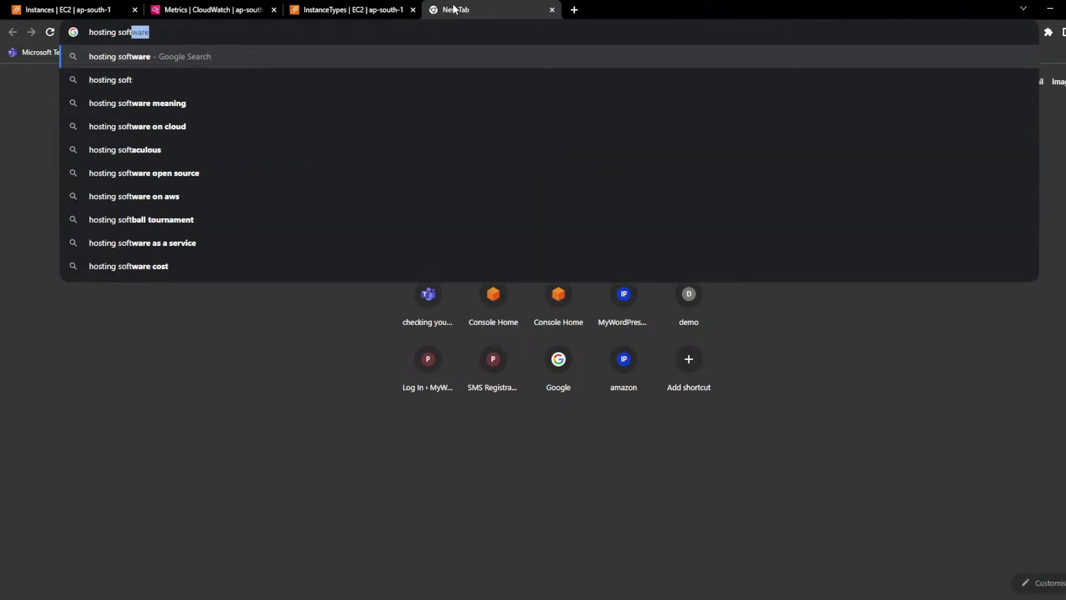
pyautogui.press('Return')
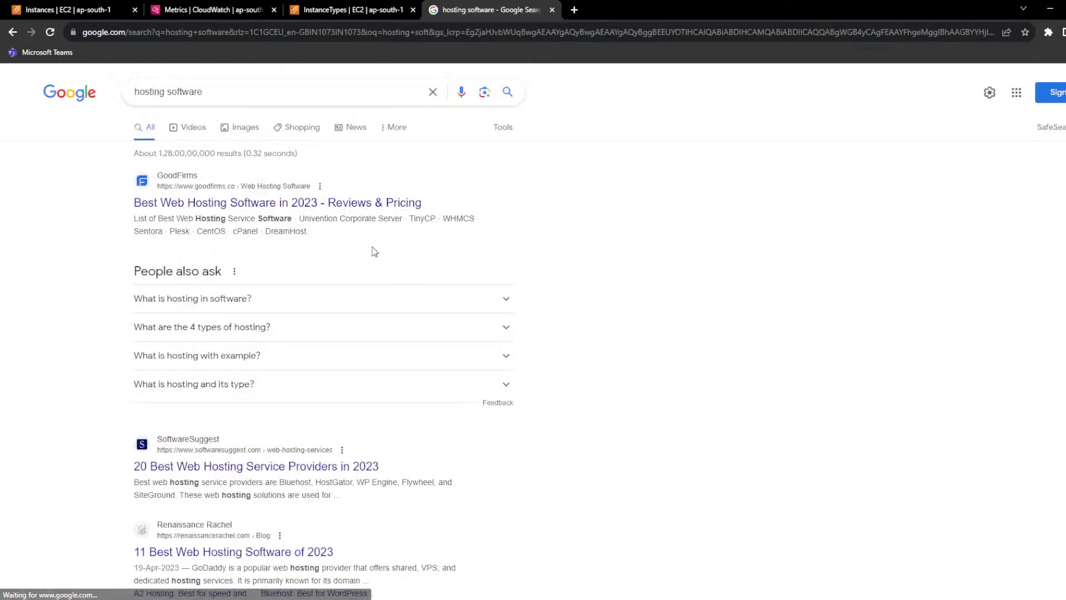
pyautogui.scroll(-3, 367, 244)
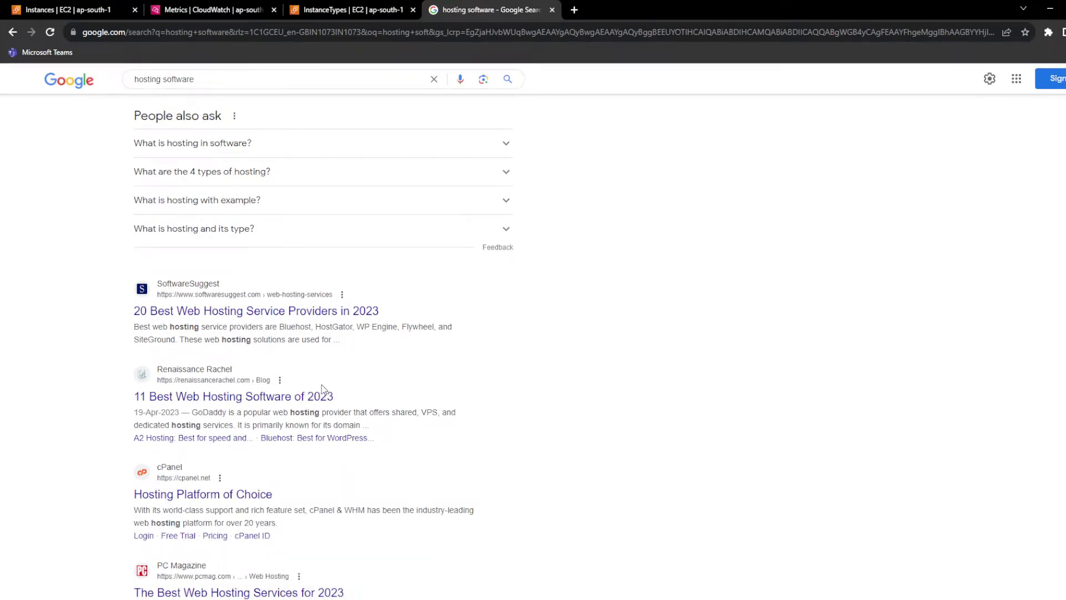
pyautogui.scroll(3, 259, 229)
# Step: Search Google for apache http server and examine the software's title in the knowledge panel
pyautogui.click(221, 91)
pyautogui.click(221, 91)
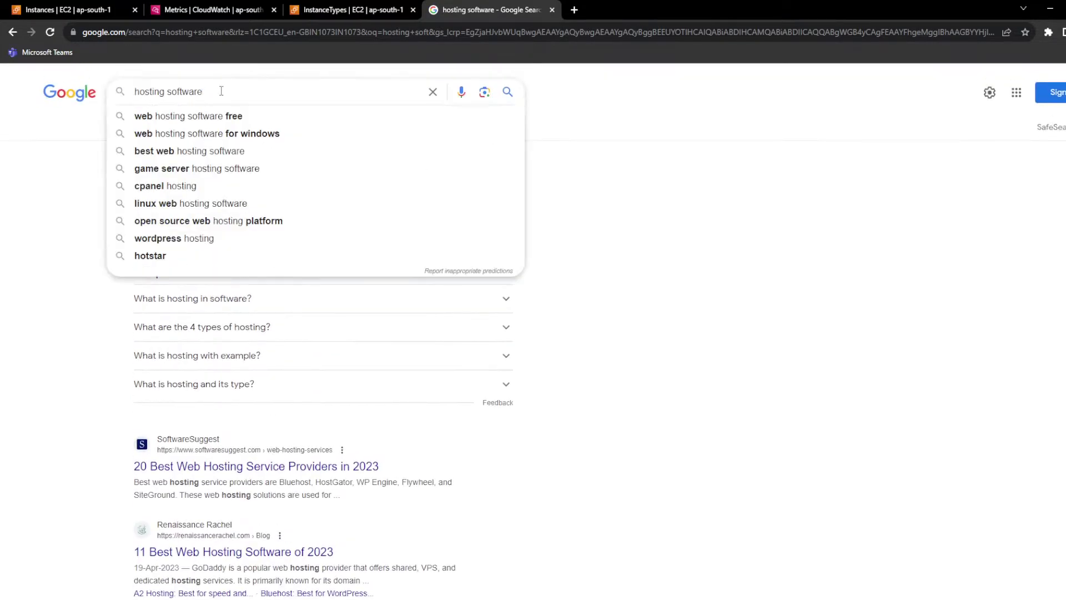
pyautogui.write('apac')
pyautogui.hotkey('ctrl', 'a')
pyautogui.write('a')
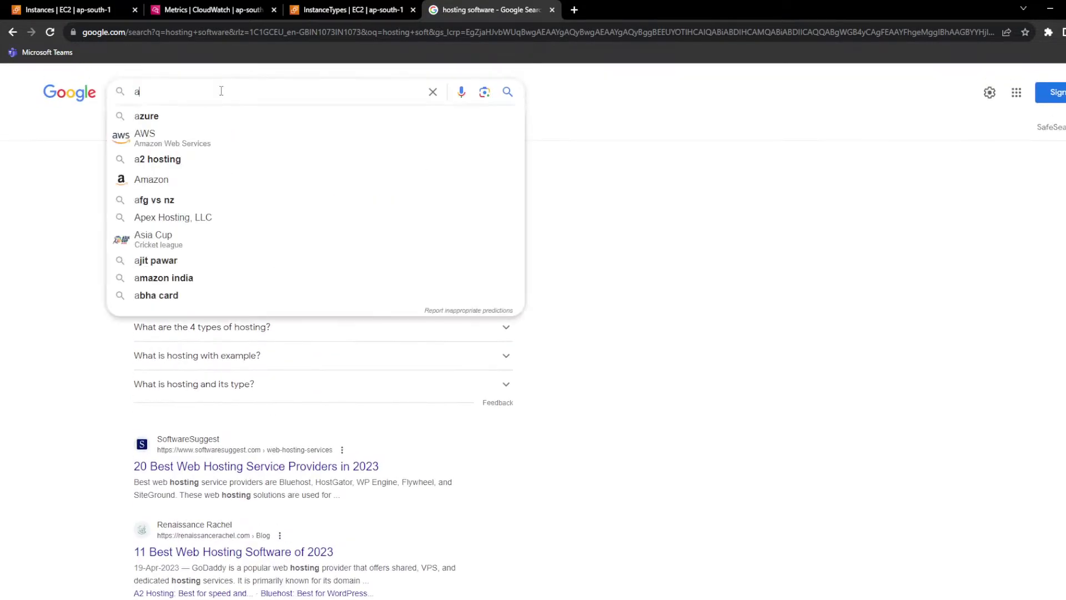
pyautogui.write('pache ')
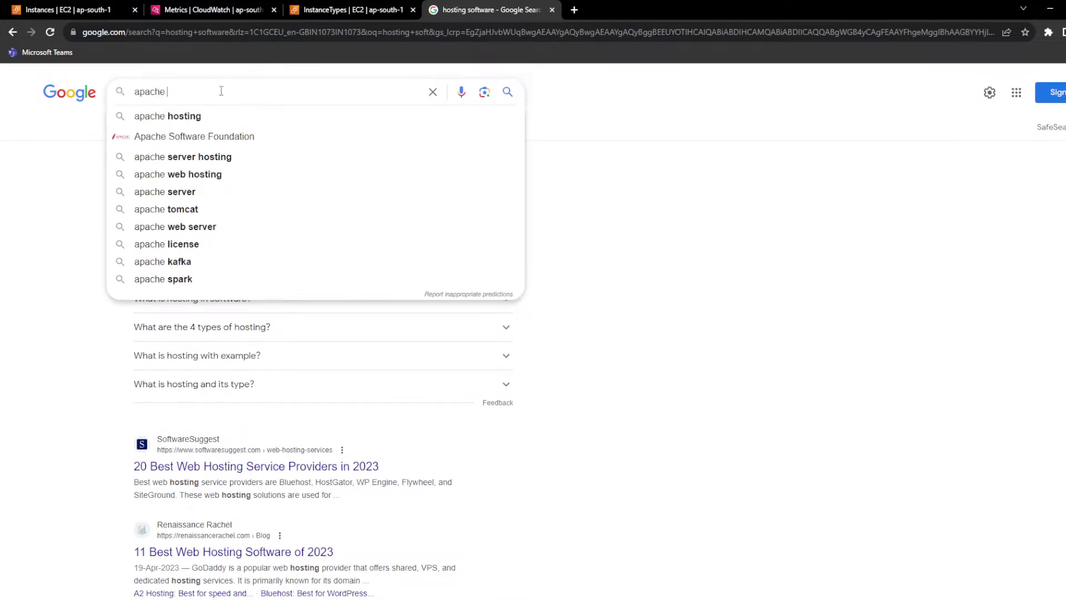
pyautogui.write('http')
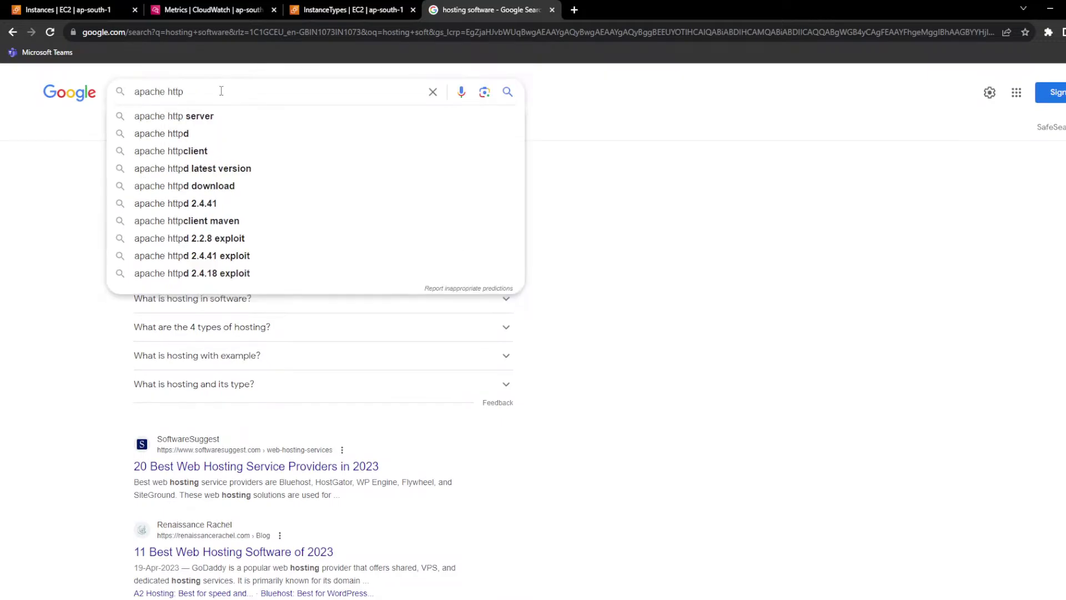
pyautogui.press('Down')
pyautogui.press('Return')
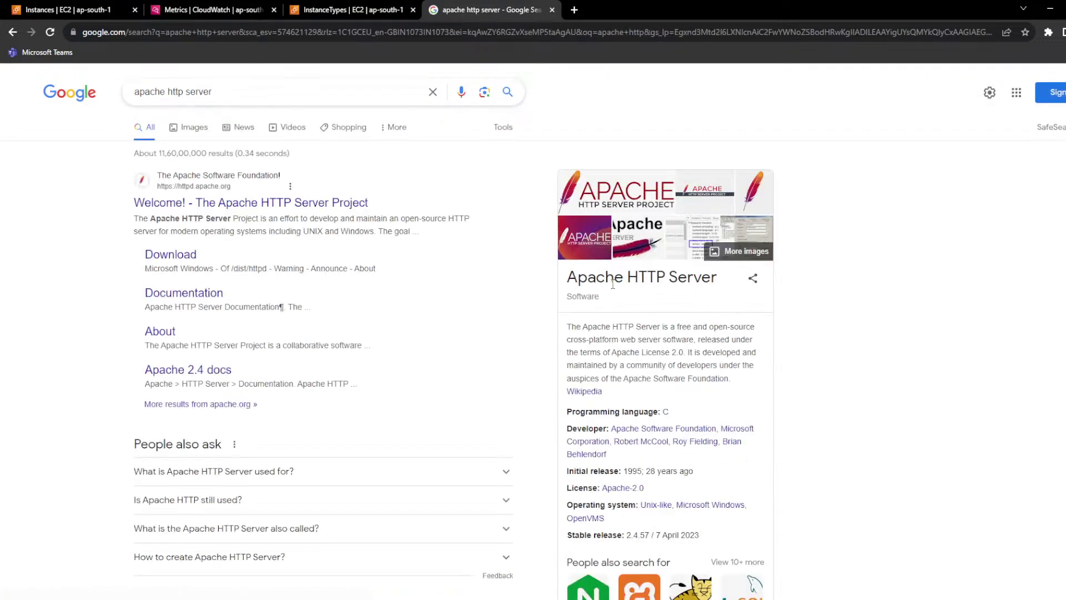
pyautogui.tripleClick(613, 280)
pyautogui.click(616, 281)
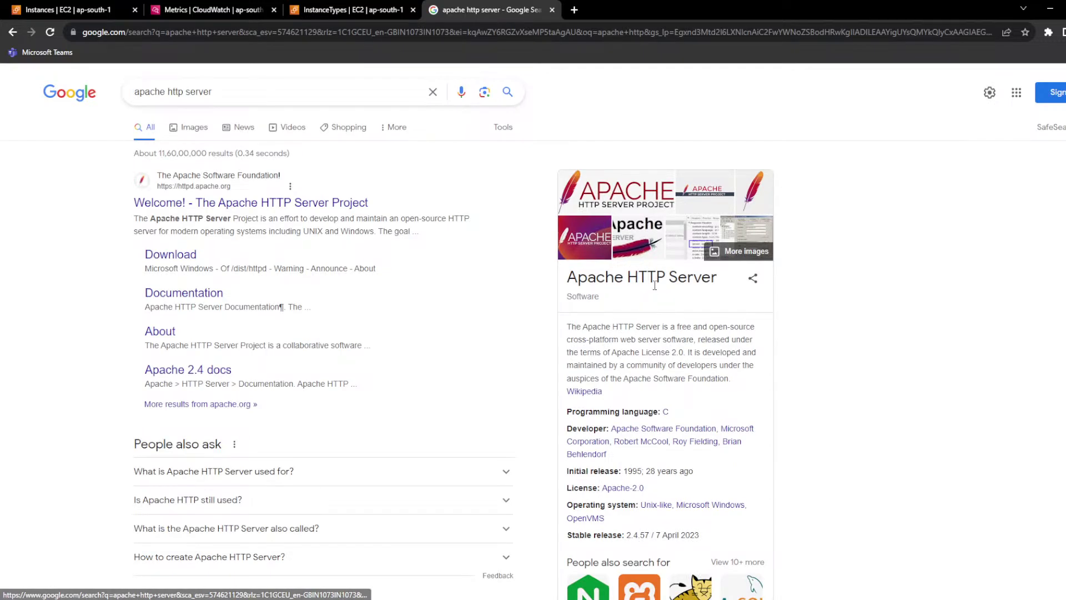
# Step: Skim the Apache HTTP Server Project home page, return to the search results, and highlight Windows in the Download entry
pyautogui.click(262, 213)
pyautogui.scroll(-2, 276, 267)
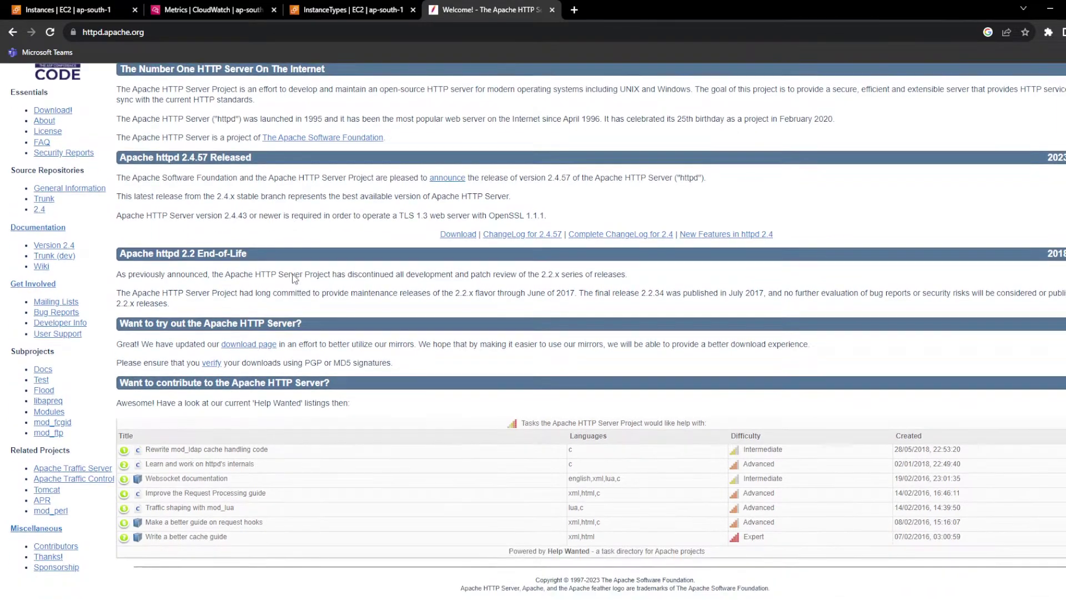
pyautogui.scroll(2, 266, 311)
pyautogui.click(12, 32)
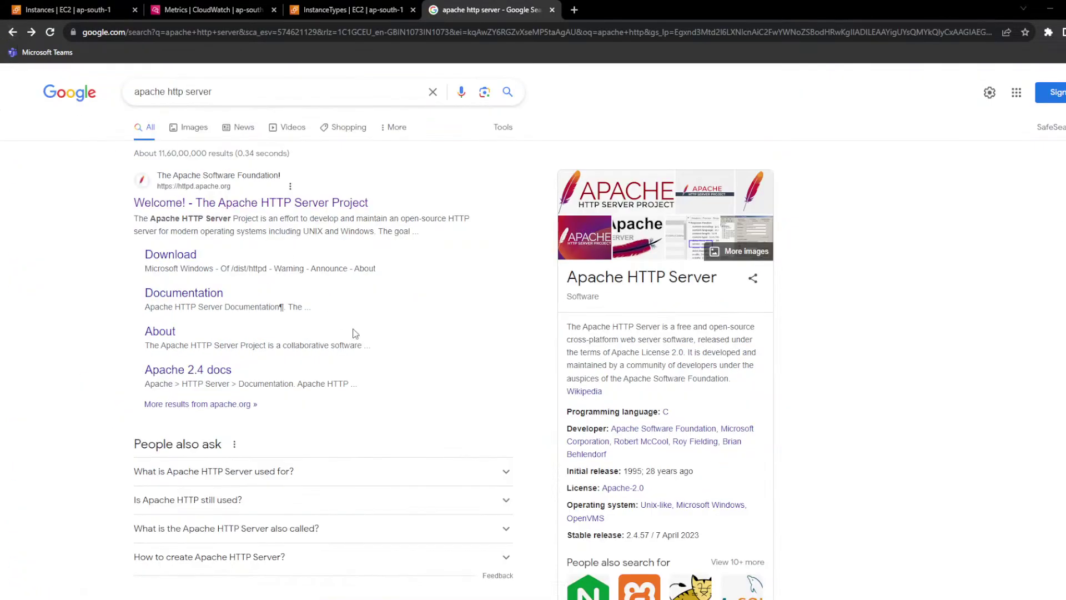
pyautogui.tripleClick(189, 268)
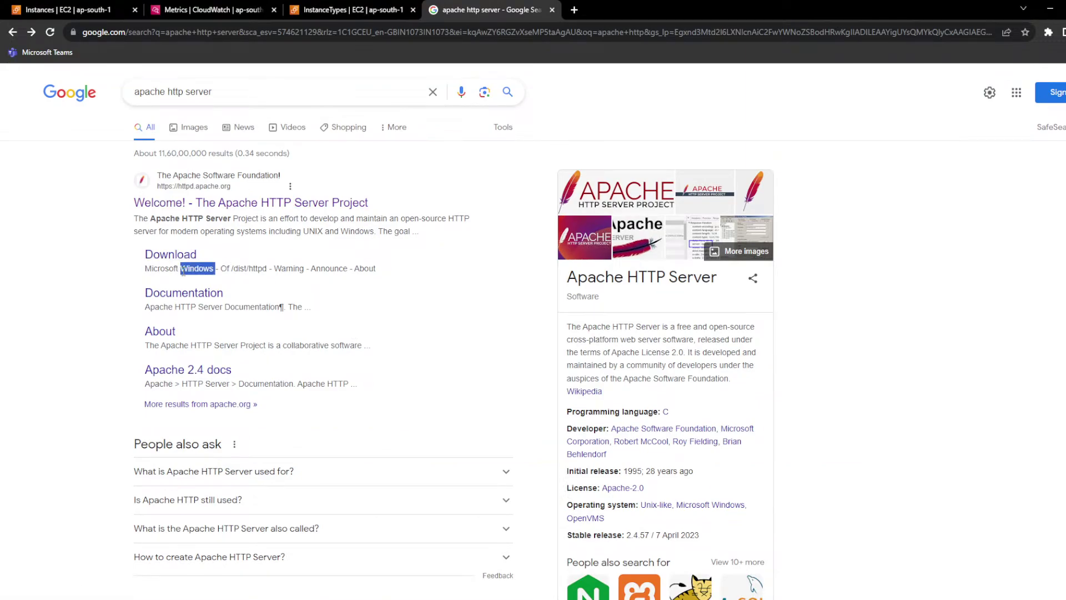
# Step: Skim the Apache search results, switch to the bootstrap script in Notepad++, and highlight httpd in the yum install line
pyautogui.scroll(-1, 189, 317)
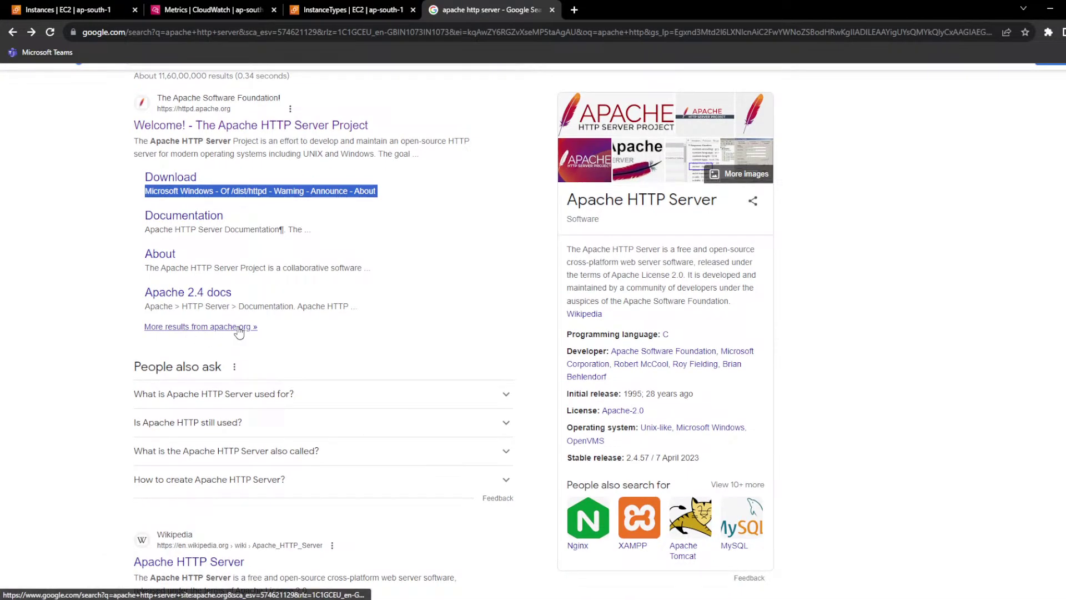
pyautogui.hotkey('alt', 'Tab')
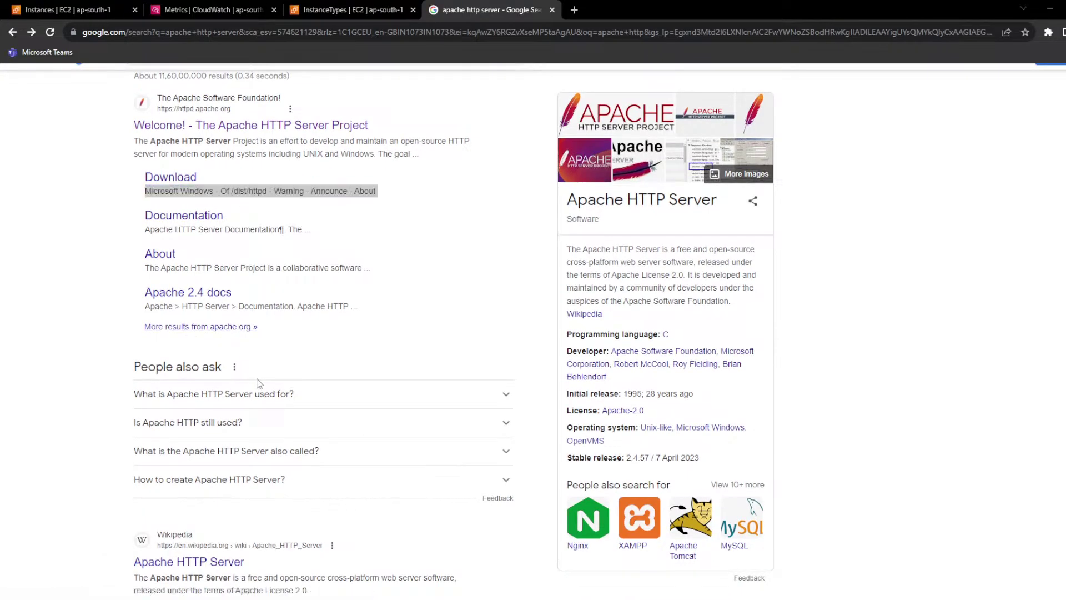
pyautogui.hotkey('alt', 'Tab')
pyautogui.scroll(1, 230, 338)
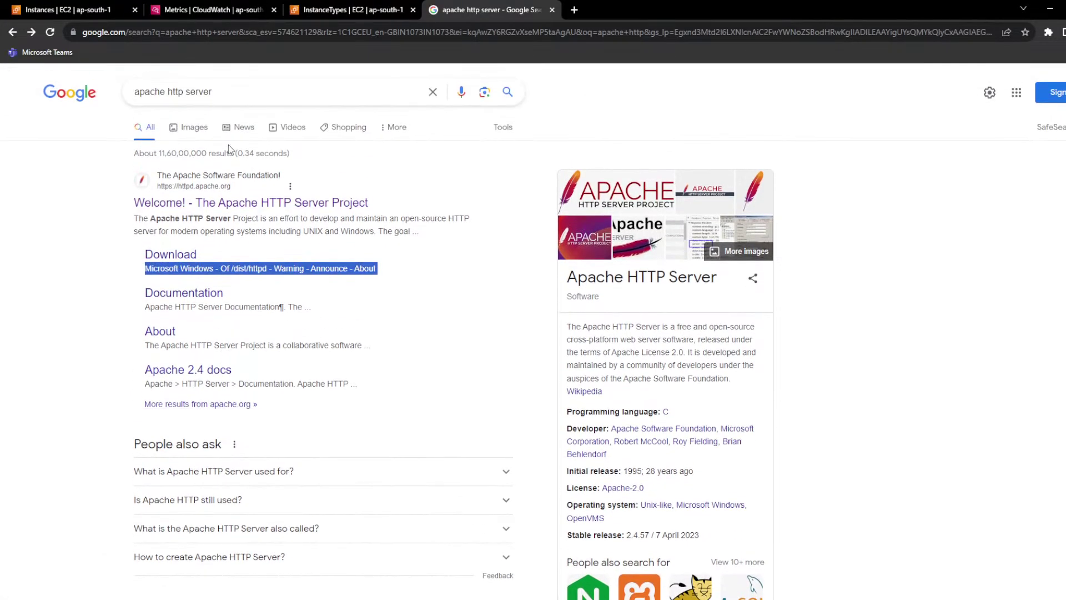
pyautogui.hotkey('alt', 'Tab')
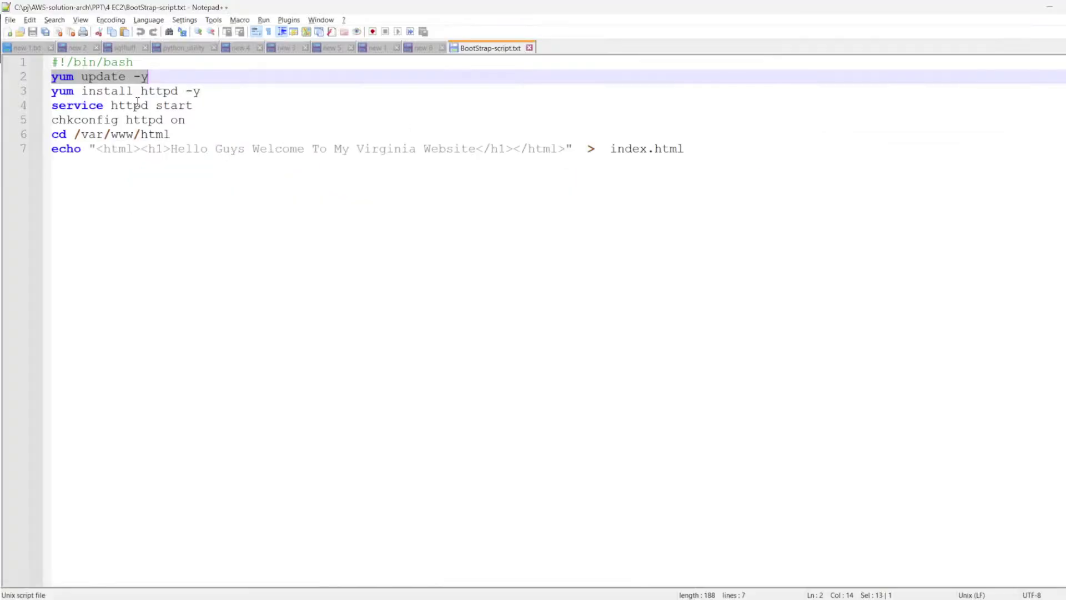
pyautogui.click(127, 95)
pyautogui.doubleClick(149, 94)
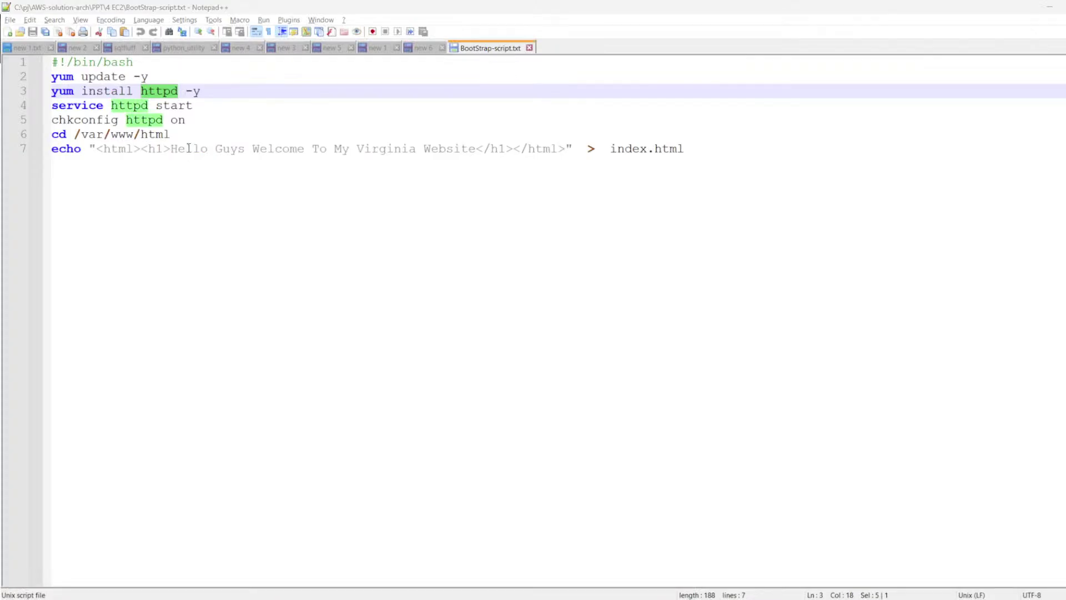
# Step: Switch to the PuTTY terminal, install the httpd package with yum, review the listed dependencies, and approve the installation with y
pyautogui.hotkey('alt', 'Tab')
pyautogui.write('yum ')
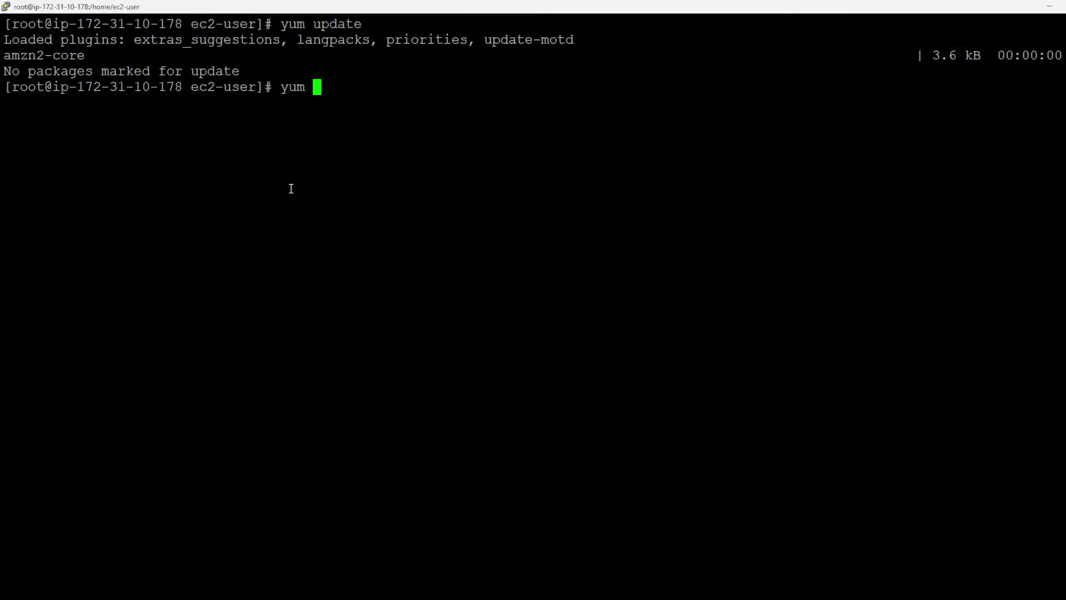
pyautogui.write('install')
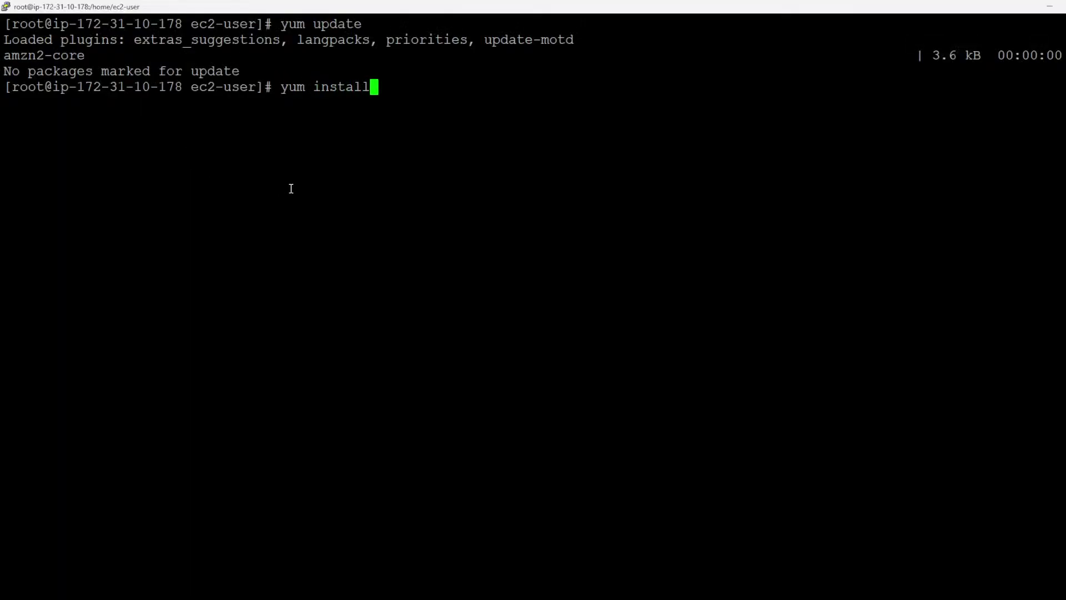
pyautogui.write(' httpd')
pyautogui.press('Return')
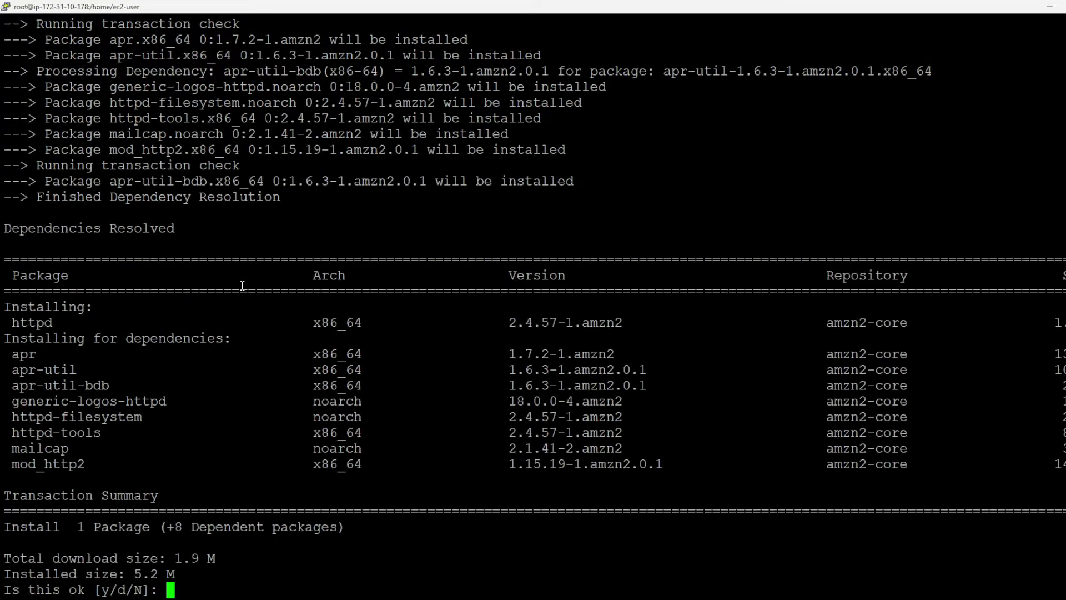
pyautogui.scroll(8, 168, 389)
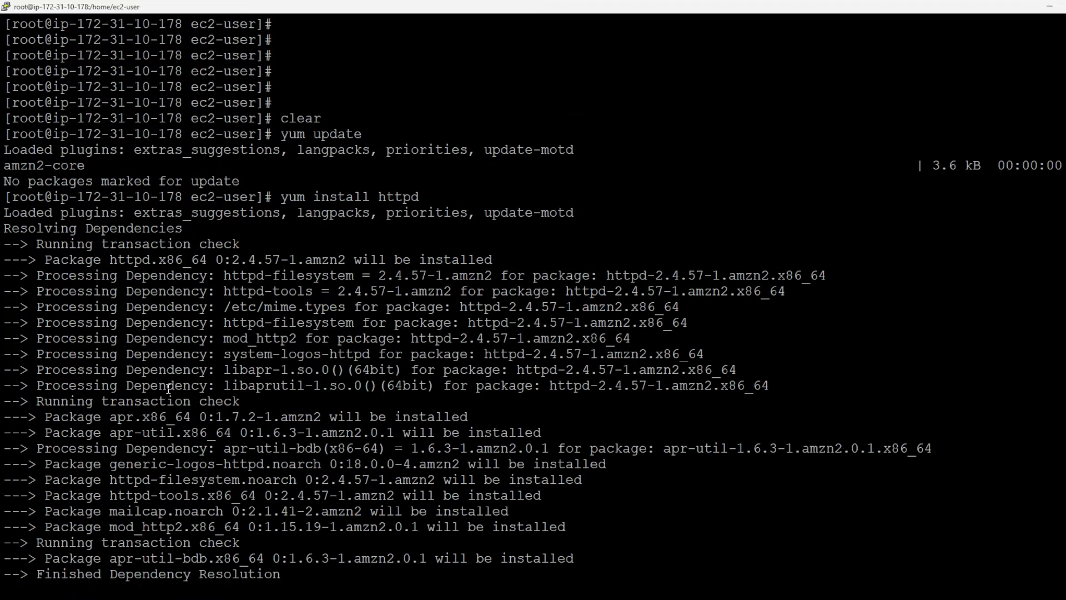
pyautogui.scroll(-8, 168, 389)
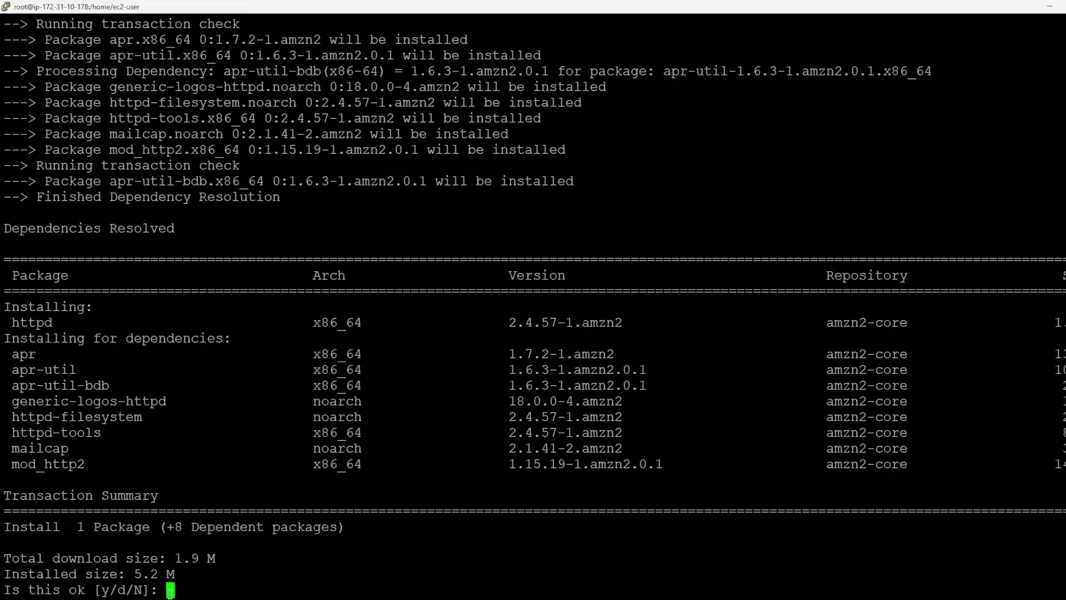
pyautogui.write('y')
pyautogui.press('Return')
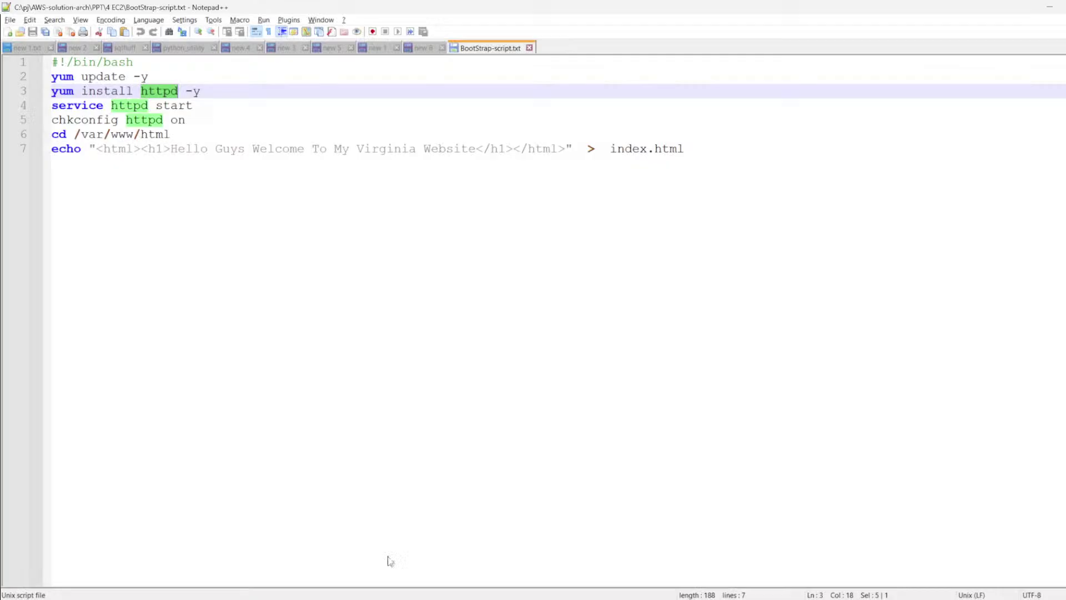
# Step: Switch to the bootstrap script in Notepad++ and highlight the -y option in the yum install httpd line
pyautogui.hotkey('alt', 'Tab')
pyautogui.click(160, 148)
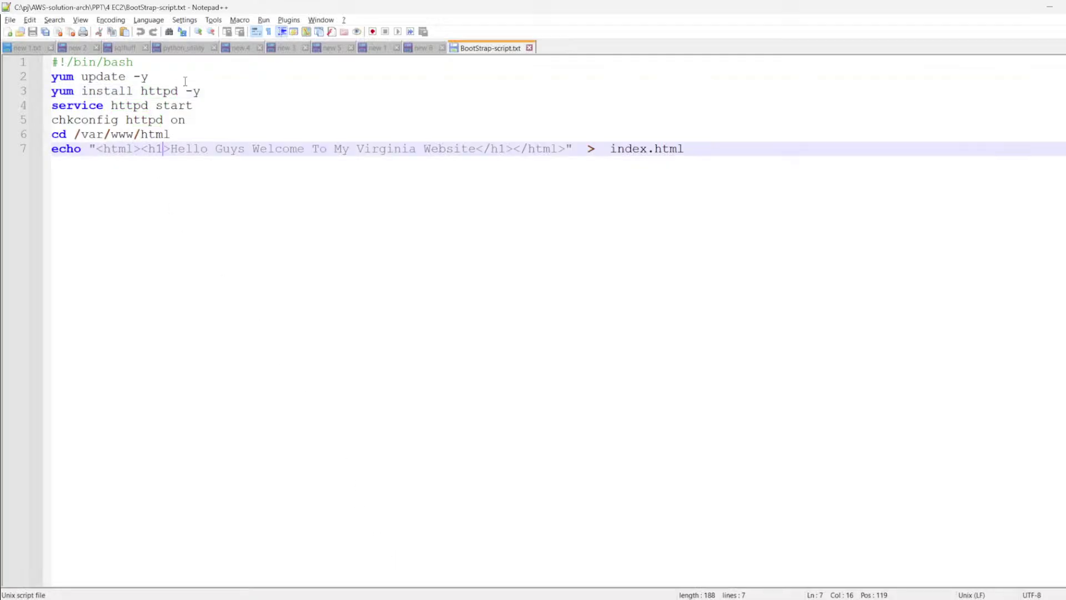
pyautogui.moveTo(185, 90); pyautogui.dragTo(201, 90)
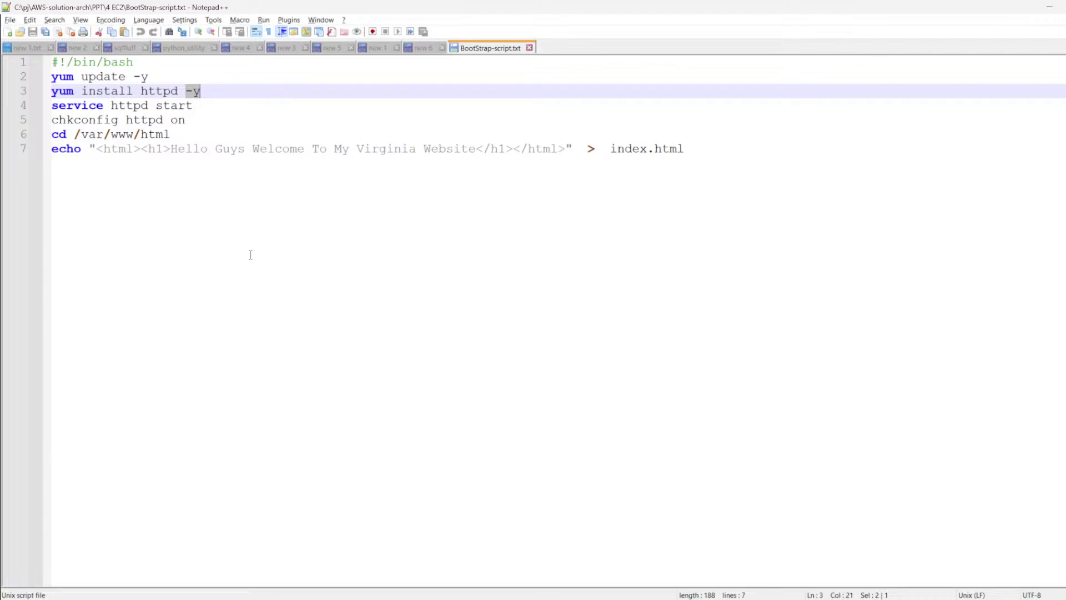
pyautogui.press('Left')
pyautogui.press('Left')
# Step: Return to the PuTTY terminal, clear the installation output, and add a few blank prompt lines
pyautogui.hotkey('alt', 'Tab')
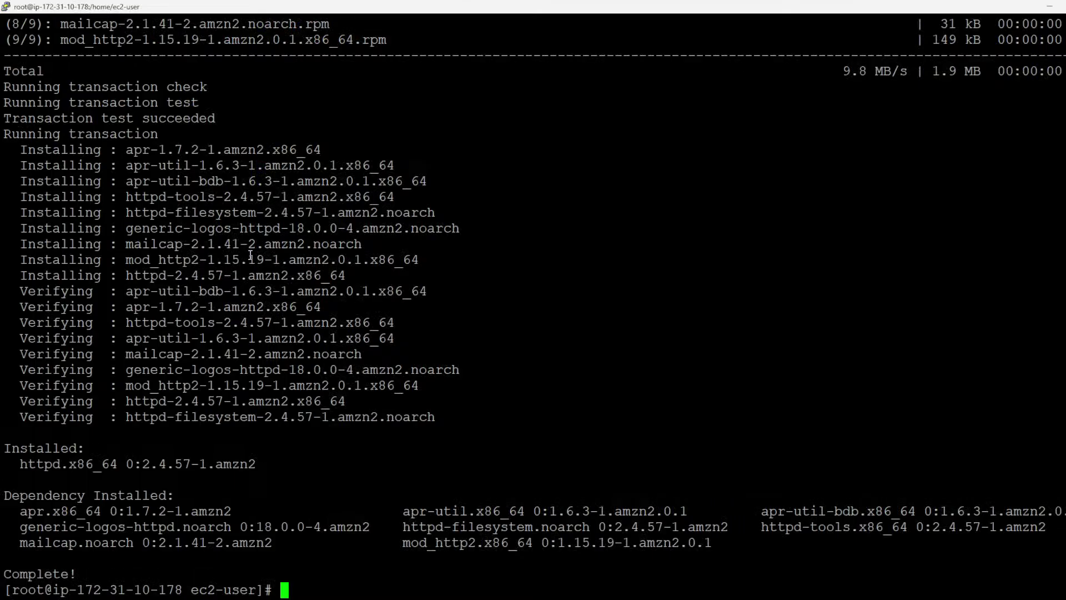
pyautogui.press('Return')
pyautogui.press('Return')
pyautogui.press('Return')
pyautogui.press('Return')
pyautogui.press('Return')
pyautogui.press('Return')
pyautogui.press('Return')
pyautogui.press('Return')
pyautogui.press('Return')
pyautogui.press('Return')
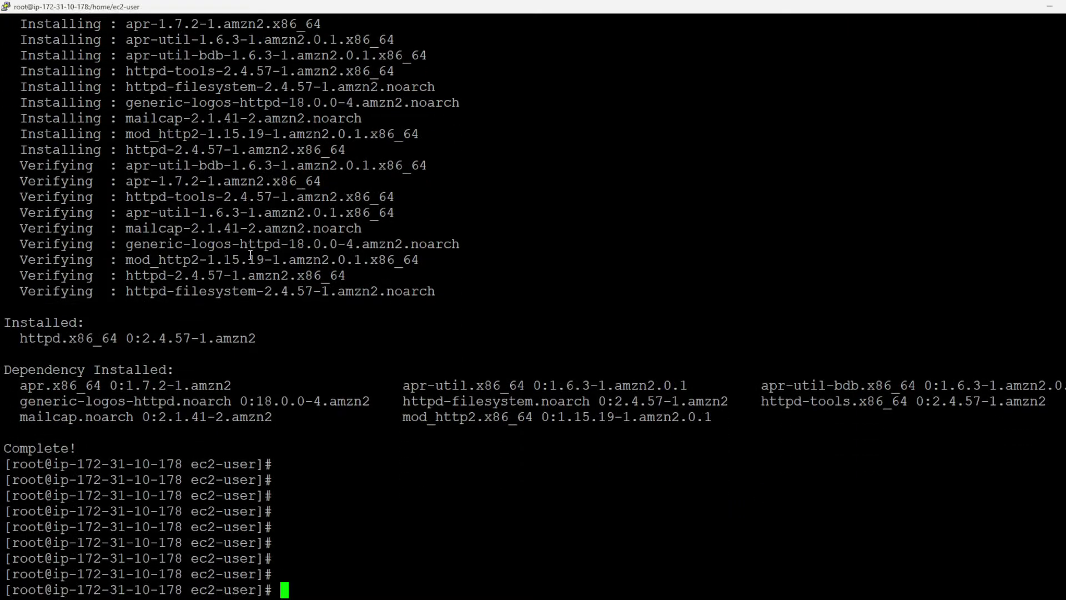
pyautogui.press('Return')
pyautogui.press('Return')
pyautogui.write('clear')
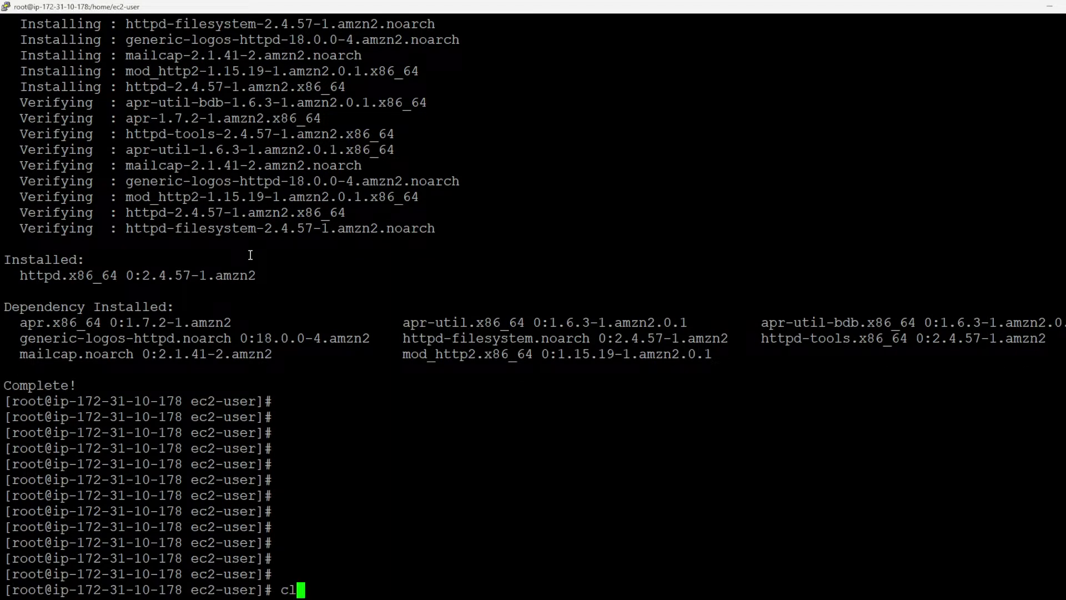
pyautogui.press('Return')
pyautogui.press('Return')
pyautogui.press('Return')
pyautogui.press('Return')
pyautogui.press('Return')
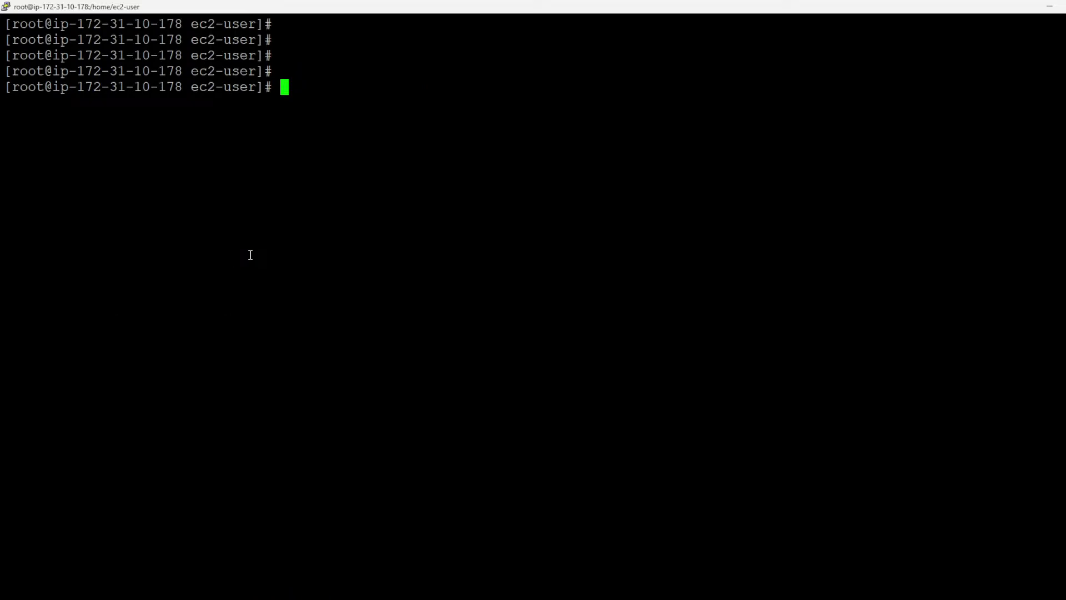
# Step: Change the working directory to /var/ and add a few blank prompt lines
pyautogui.write('cd .')
pyautogui.press('BackSpace')
pyautogui.write('/var/')
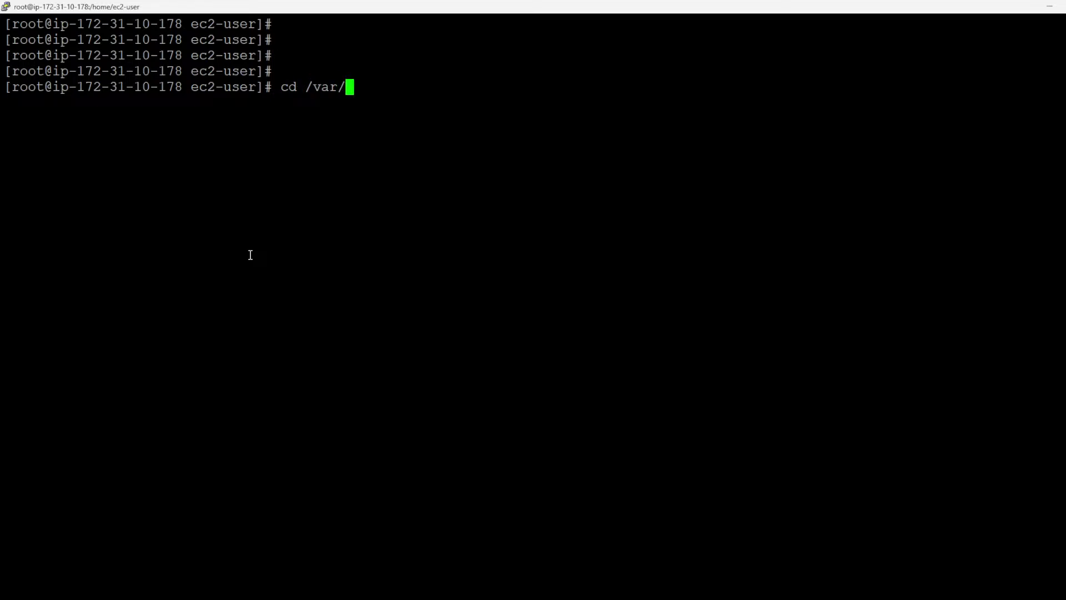
pyautogui.press('Return')
pyautogui.press('Return')
pyautogui.press('Return')
pyautogui.press('Return')
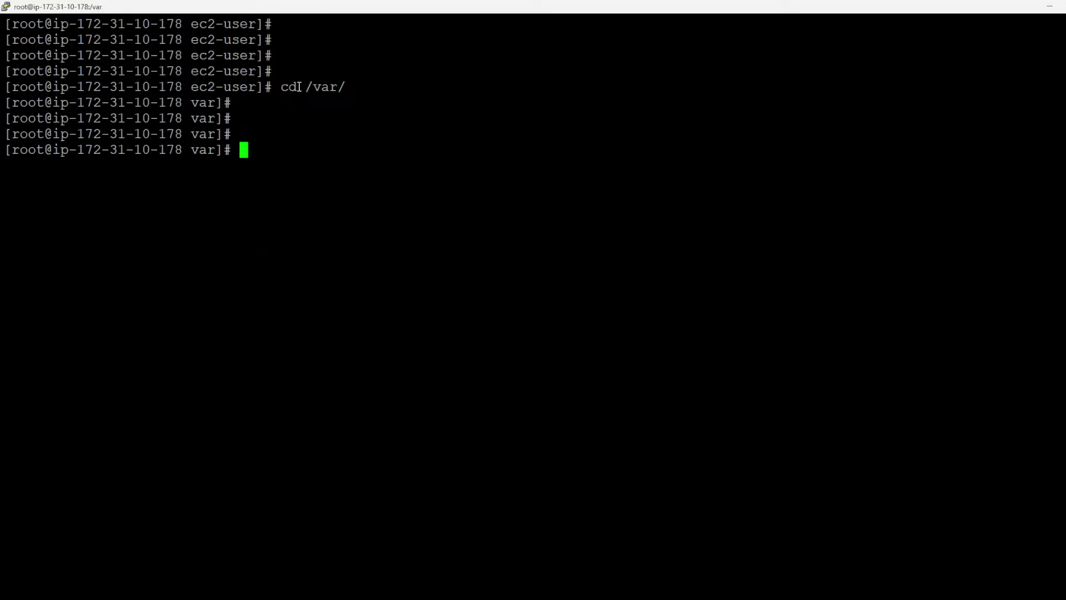
# Step: List the contents of the /var directory with ll and highlight the www folder
pyautogui.write('ll')
pyautogui.press('Return')
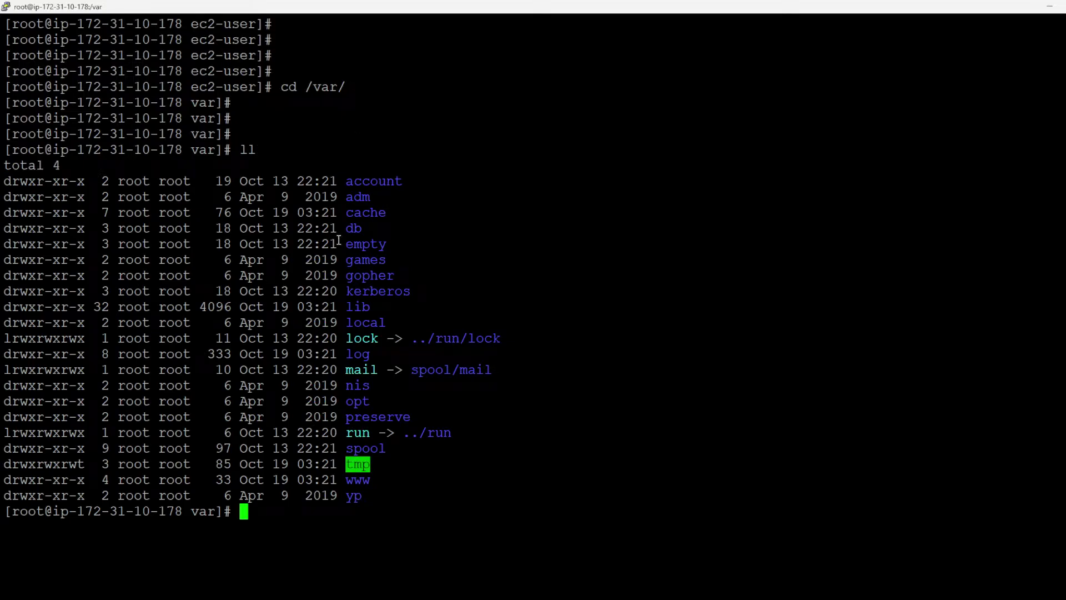
pyautogui.doubleClick(363, 480)
# Step: Clear the terminal and change the working directory to /var/www/html/
pyautogui.write('c')
pyautogui.press('BackSpace')
pyautogui.write('clear')
pyautogui.press('Return')
pyautogui.write('cd ')
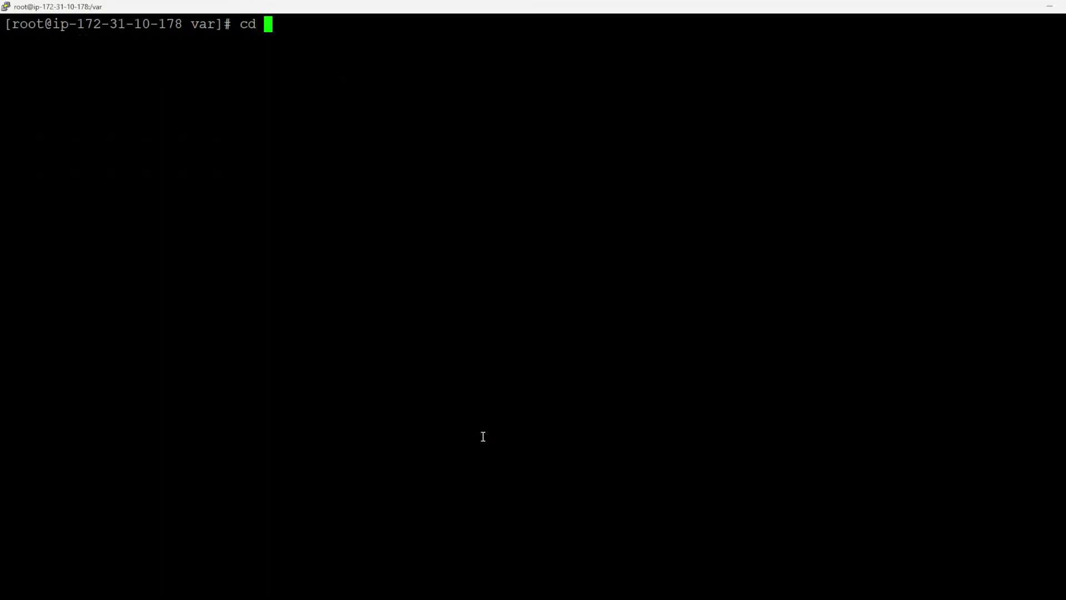
pyautogui.write('/va')
pyautogui.write('r/www/')
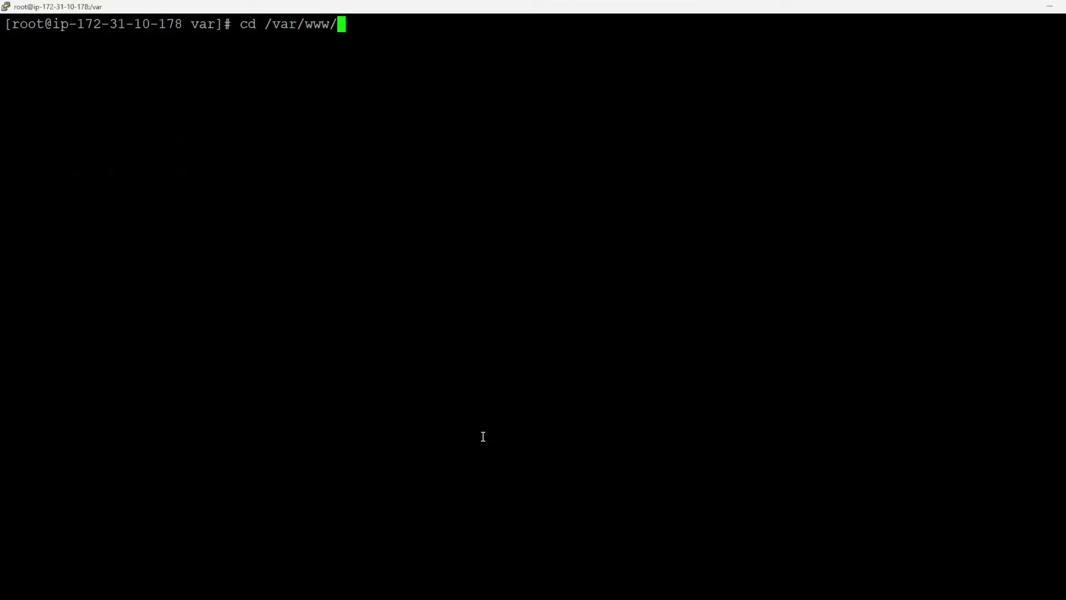
pyautogui.write('html/')
pyautogui.press('Return')
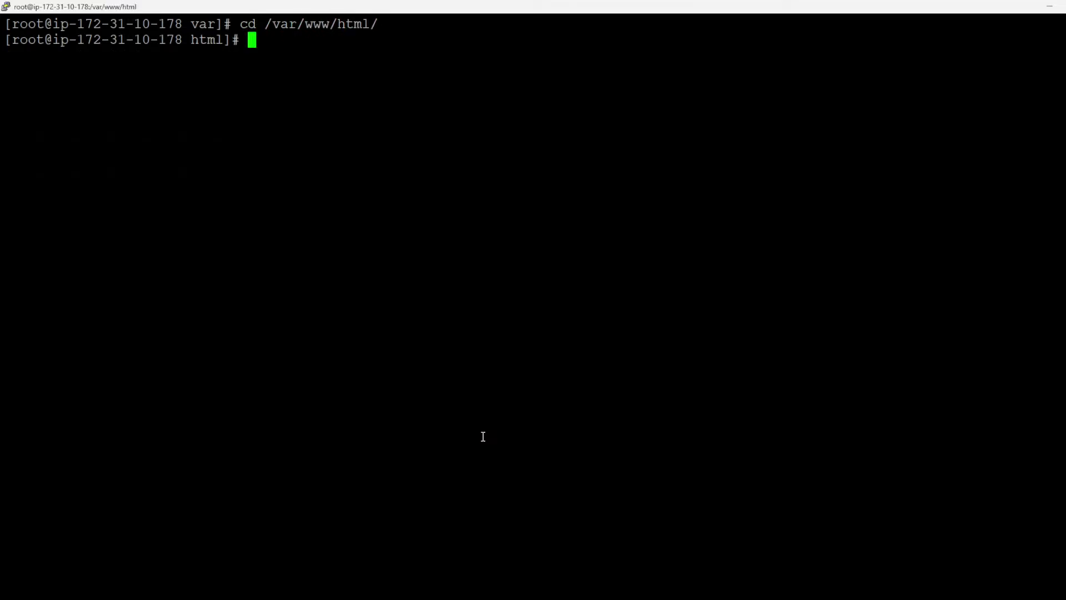
# Step: Highlight the cd /var/www/html line of the script in Notepad++, return to the PuTTY terminal, and print the working directory with pwd
pyautogui.hotkey('alt', 'Tab')
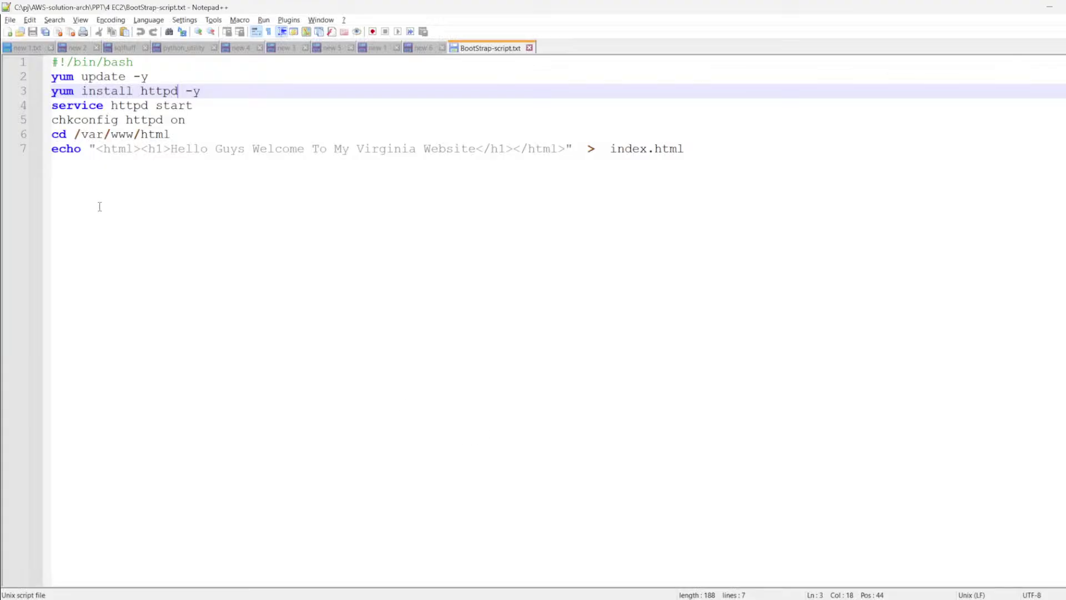
pyautogui.click(18, 140)
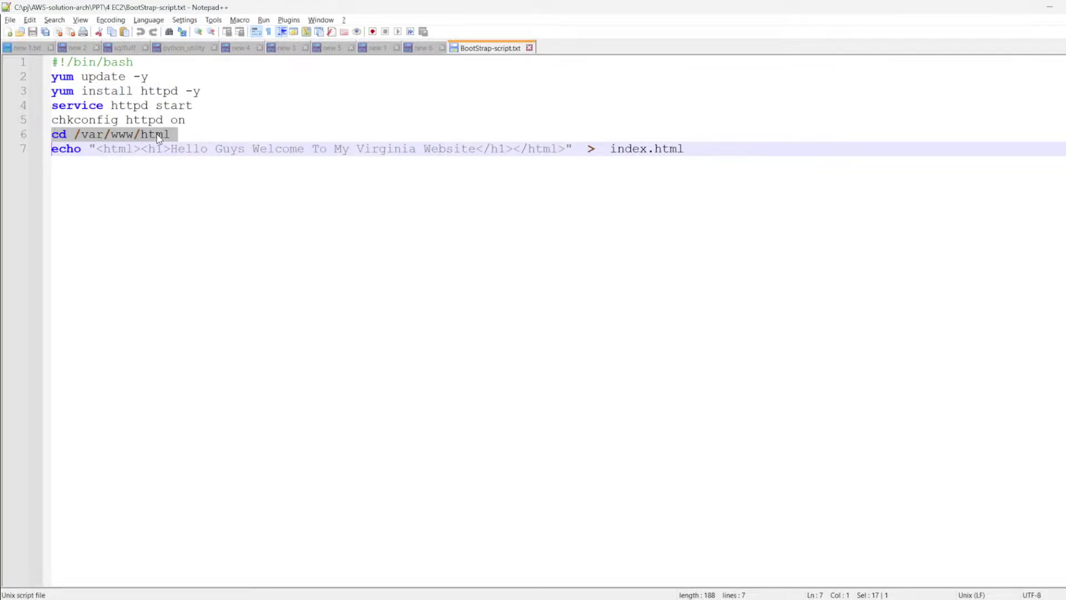
pyautogui.hotkey('alt', 'Tab')
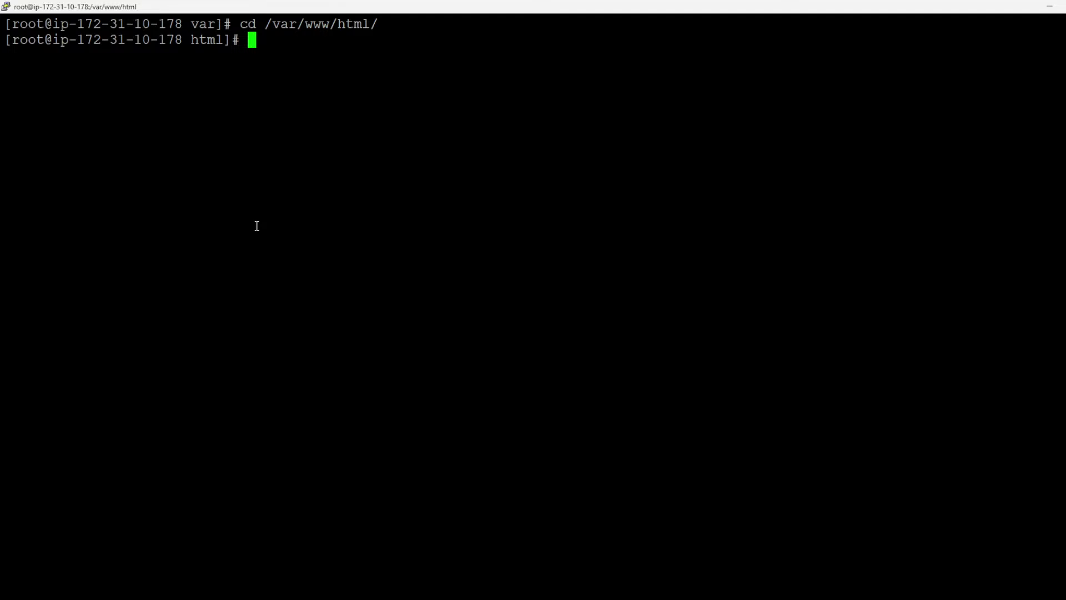
pyautogui.write('pwd')
pyautogui.press('Return')
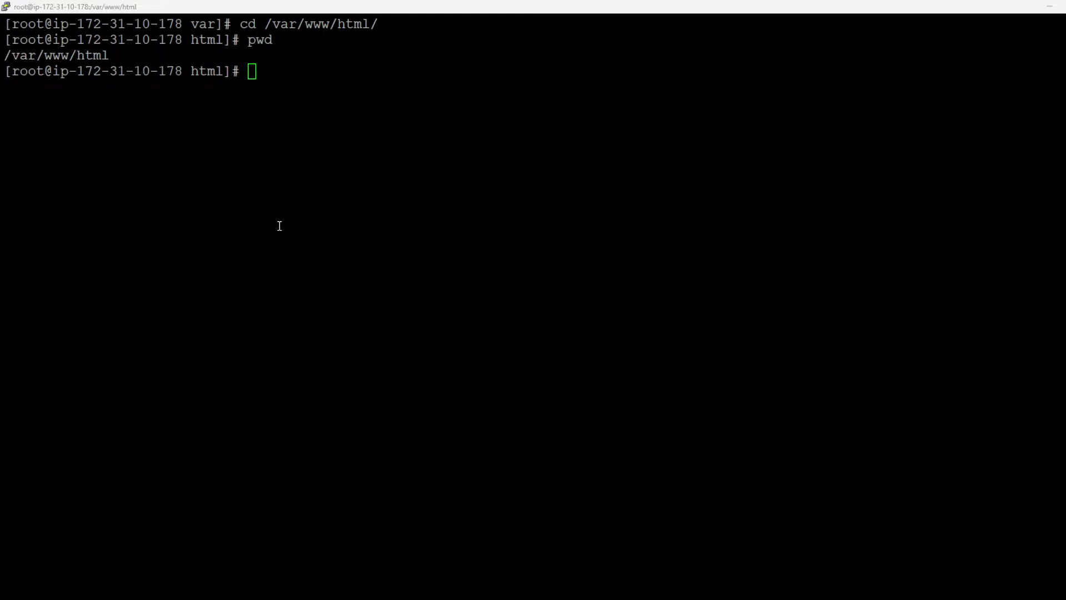
# Step: Switch to the Google results in Chrome and highlight the Apache HTTP Server title in the knowledge panel
pyautogui.hotkey('alt', 'Tab')
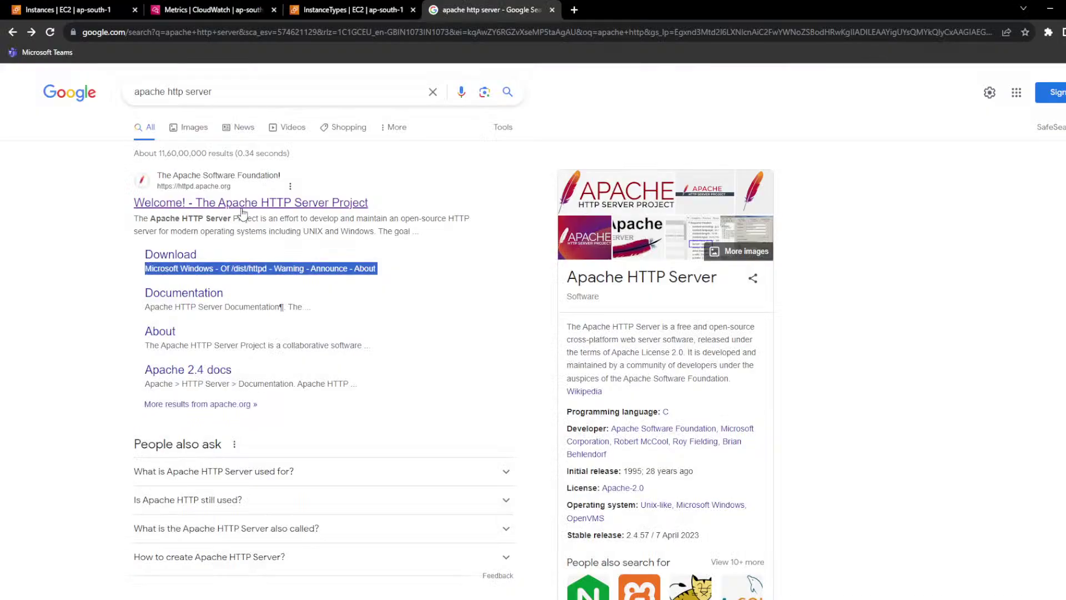
pyautogui.doubleClick(645, 276)
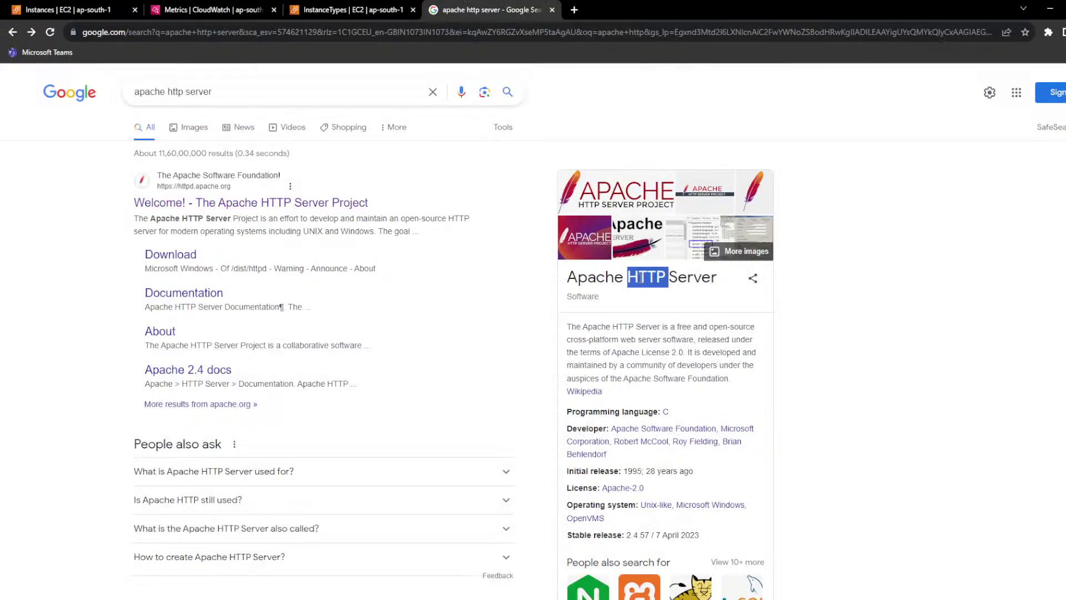
pyautogui.click(644, 273)
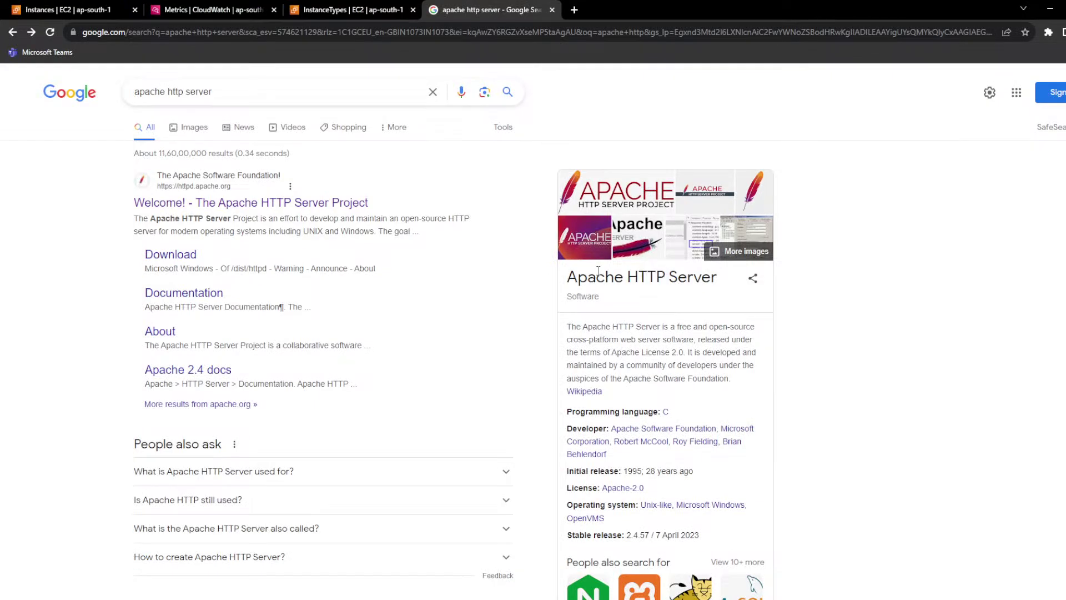
pyautogui.tripleClick(643, 273)
# Step: Return to the PuTTY terminal, highlight the printed /var/www/html path, and clear the highlight
pyautogui.hotkey('alt', 'Tab')
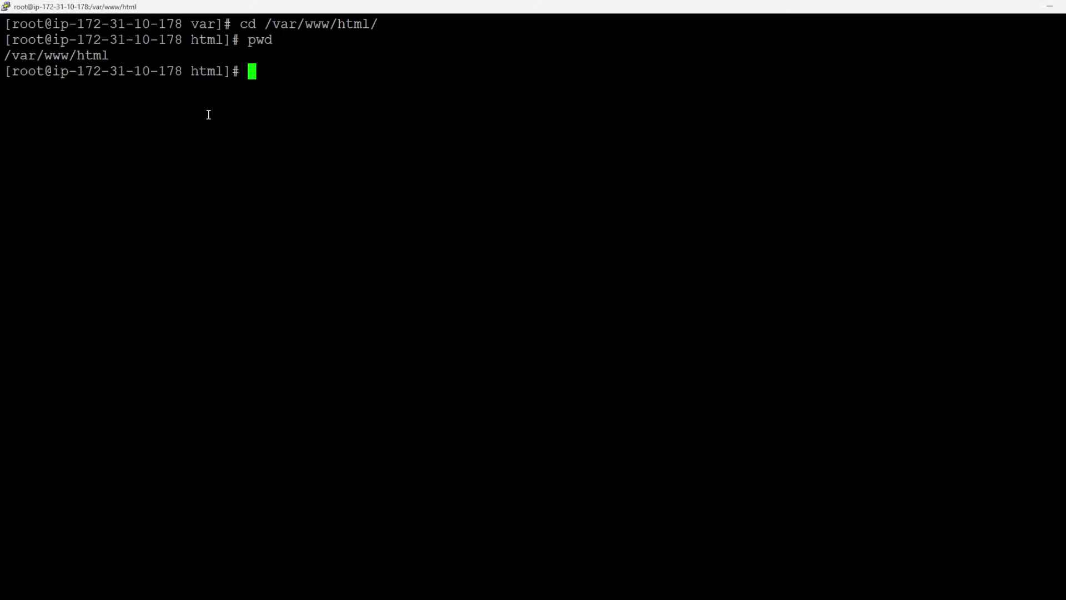
pyautogui.doubleClick(66, 56)
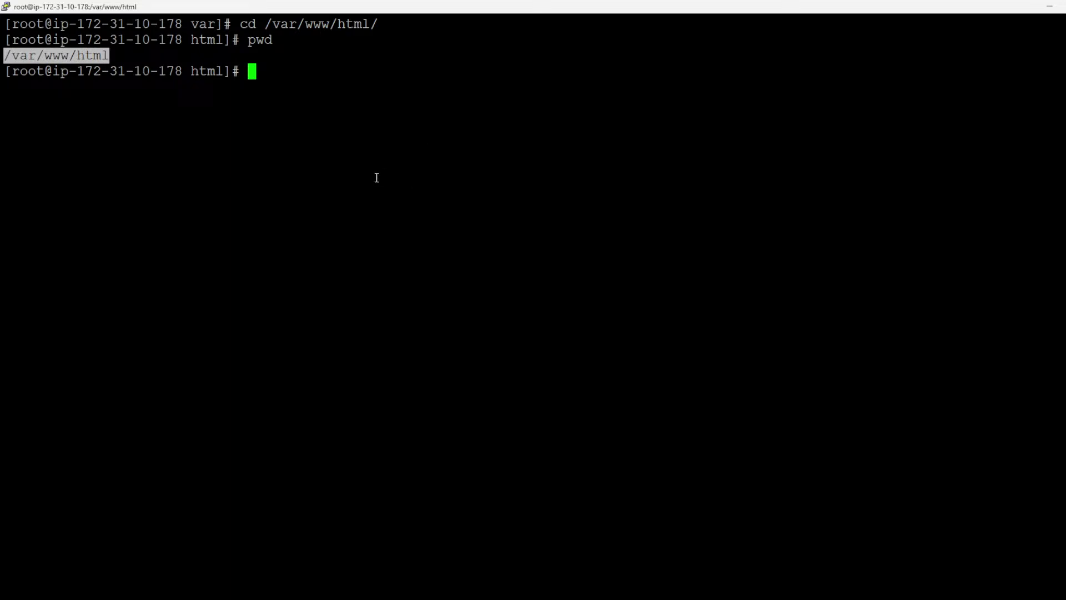
pyautogui.click(223, 138)
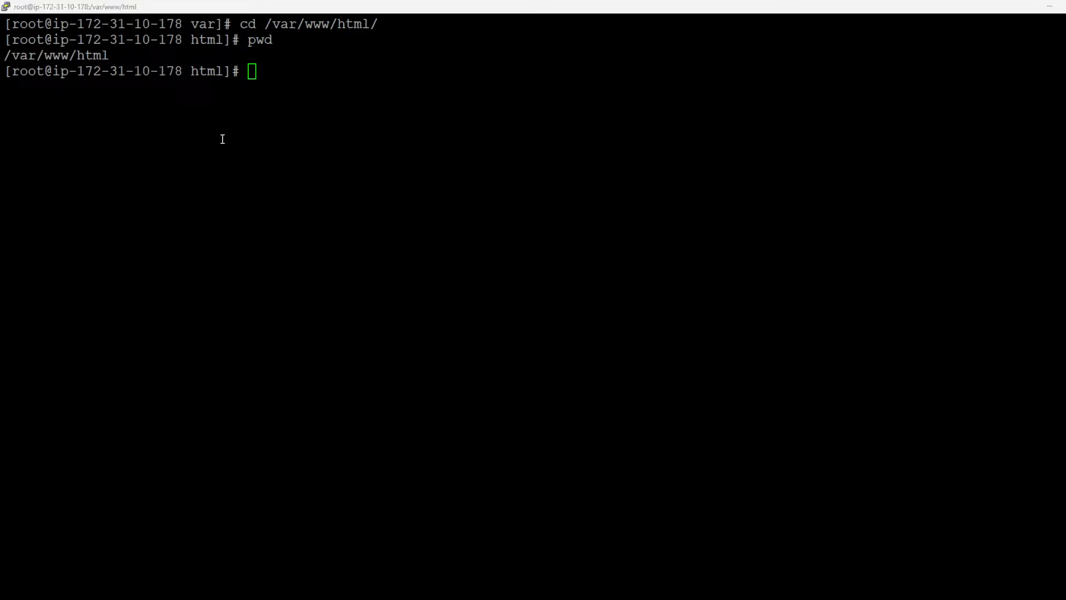
# Step: Switch to Notepad++ and remove the word Virginia from the echo line of the bootstrap script
pyautogui.hotkey('alt', 'Tab')
pyautogui.hotkey('alt', 'Tab')
pyautogui.hotkey('alt', 'Tab')
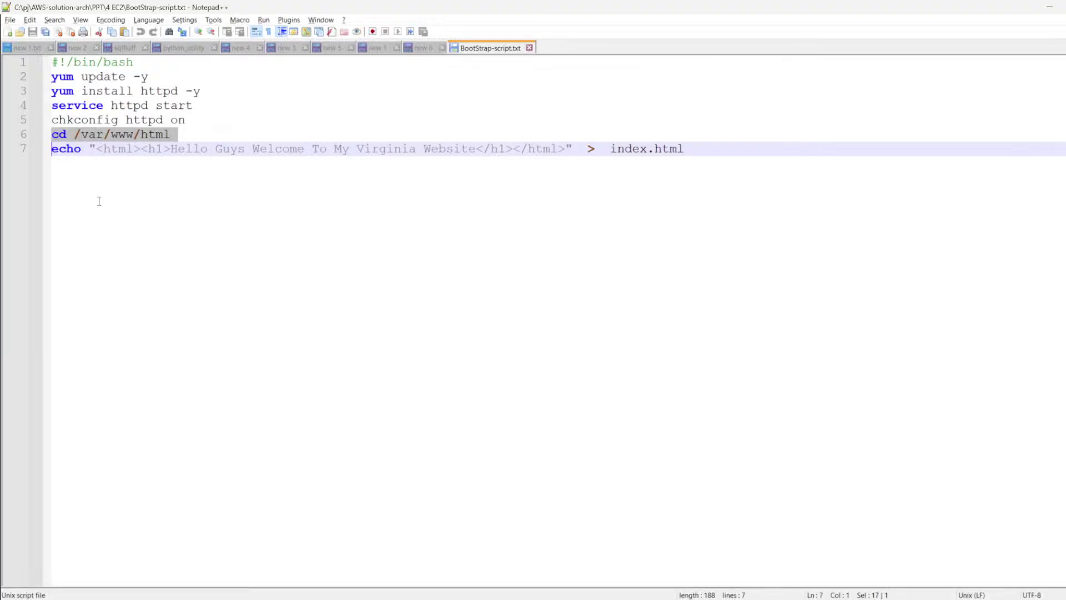
pyautogui.hotkey('ctrl', 'End')
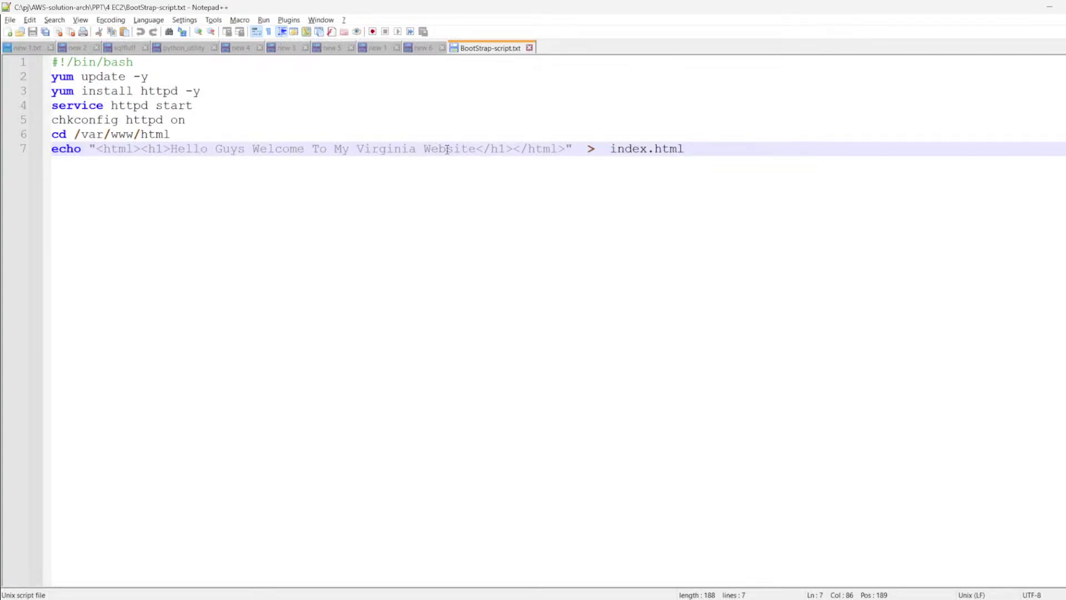
pyautogui.doubleClick(406, 149)
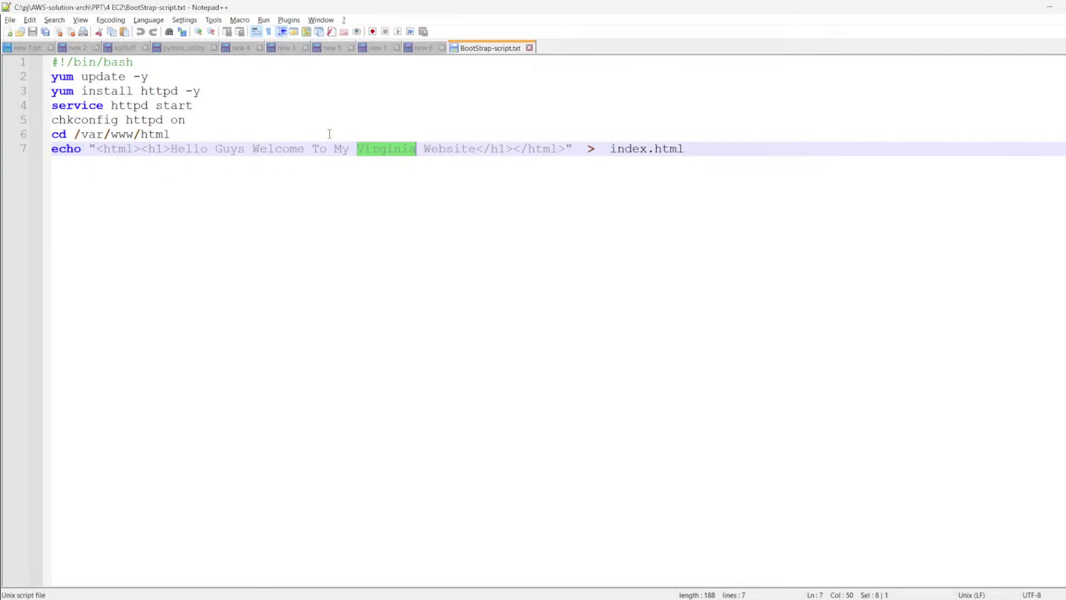
pyautogui.press('BackSpace')
pyautogui.press('BackSpace')
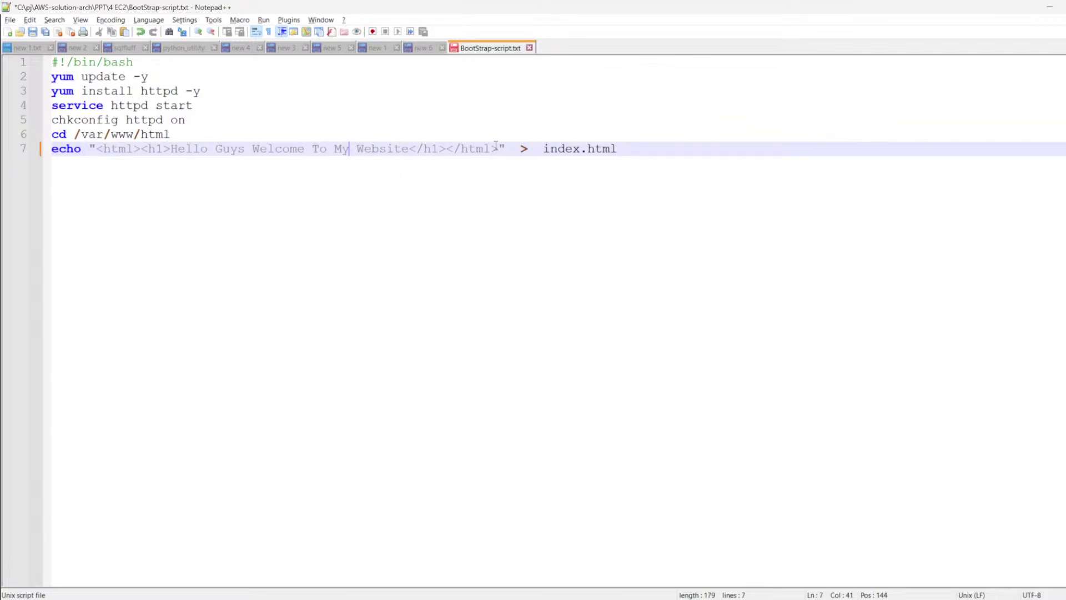
# Step: Copy the echo line from the script and run it in the PuTTY terminal to write the welcome HTML into index.html
pyautogui.click(16, 153)
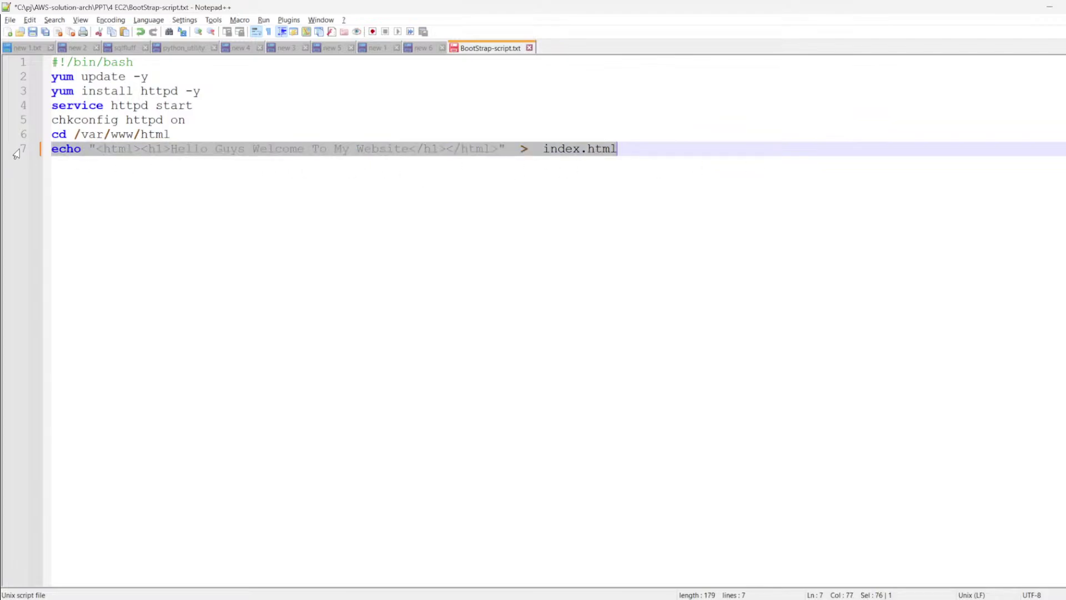
pyautogui.hotkey('ctrl', 'c')
pyautogui.hotkey('alt', 'Tab')
pyautogui.rightClick(443, 212)
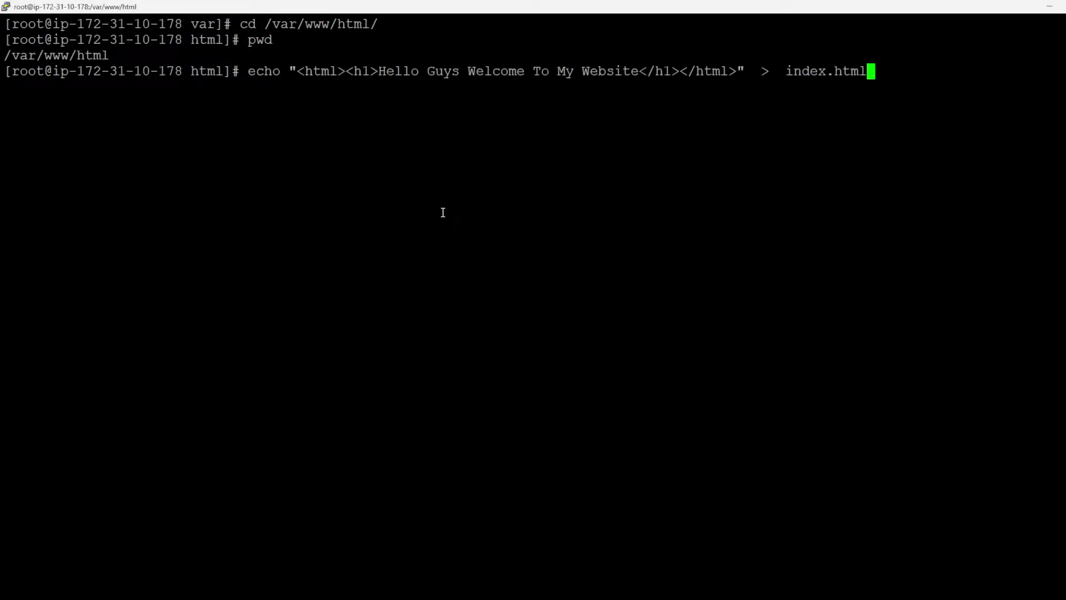
pyautogui.press('Return')
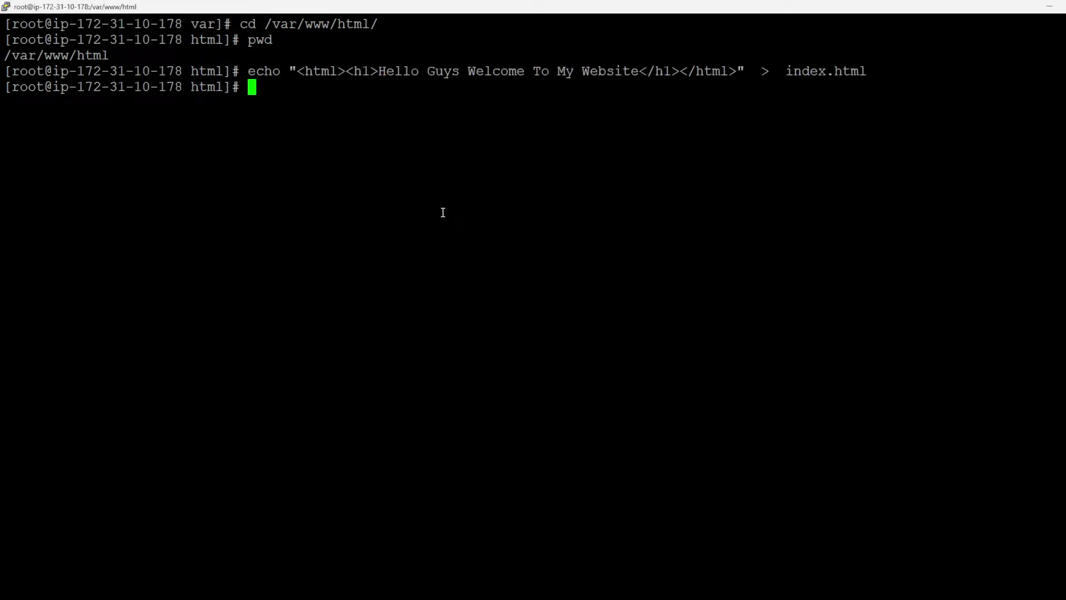
pyautogui.press('Return')
pyautogui.press('Return')
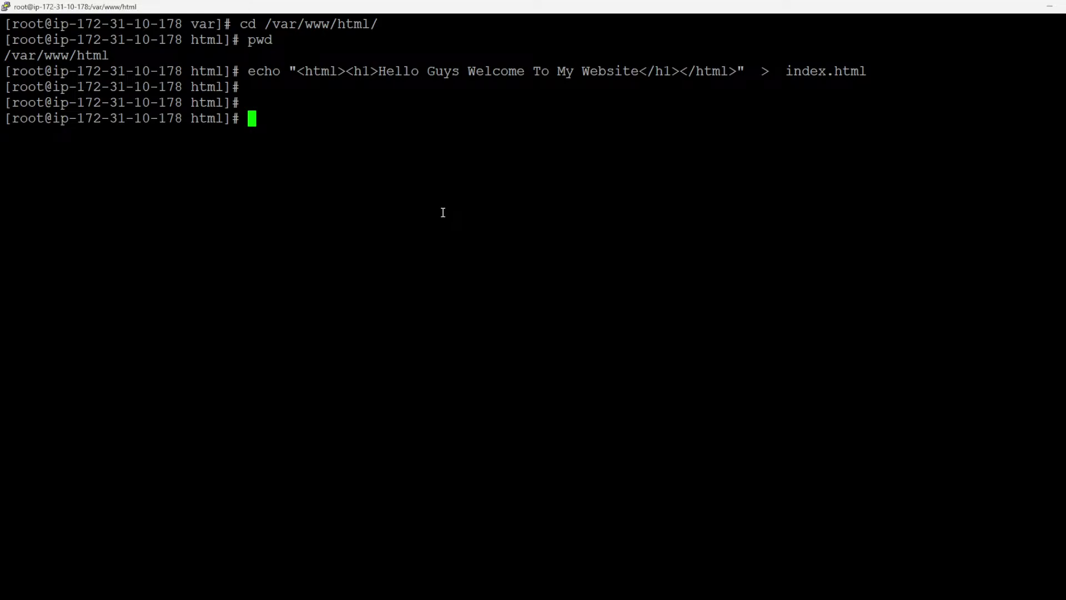
# Step: List the files in /var/www/html with ls and add a few blank prompt lines
pyautogui.write('ls')
pyautogui.press('Return')
pyautogui.press('Return')
pyautogui.press('Return')
pyautogui.press('Return')
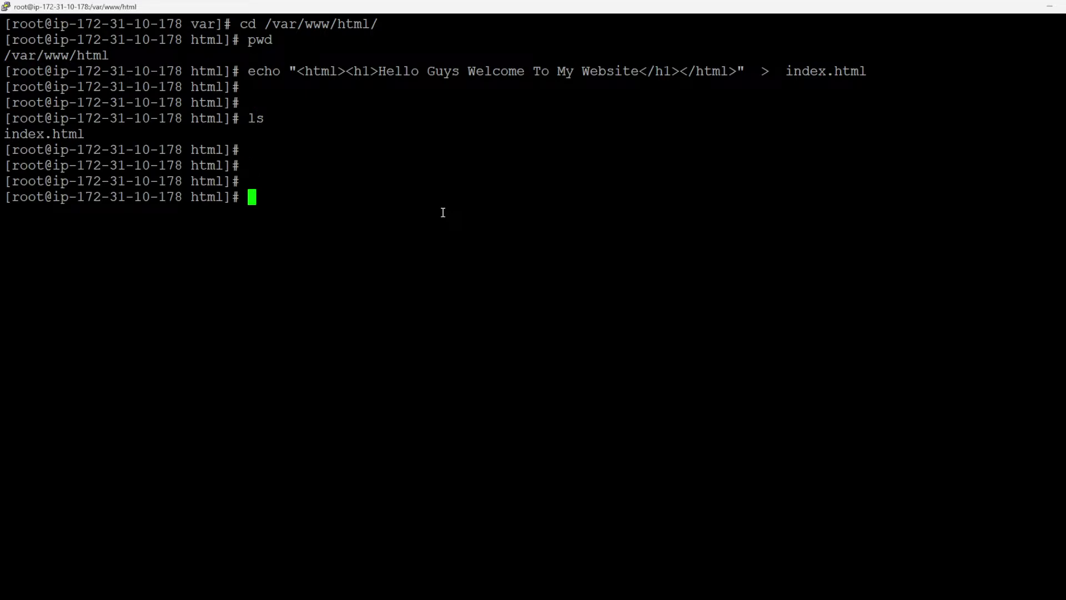
# Step: Print index.html with cat, and highlight the HTML output and the file name in the command
pyautogui.write('cat in')
pyautogui.press('Tab')
pyautogui.press('Return')
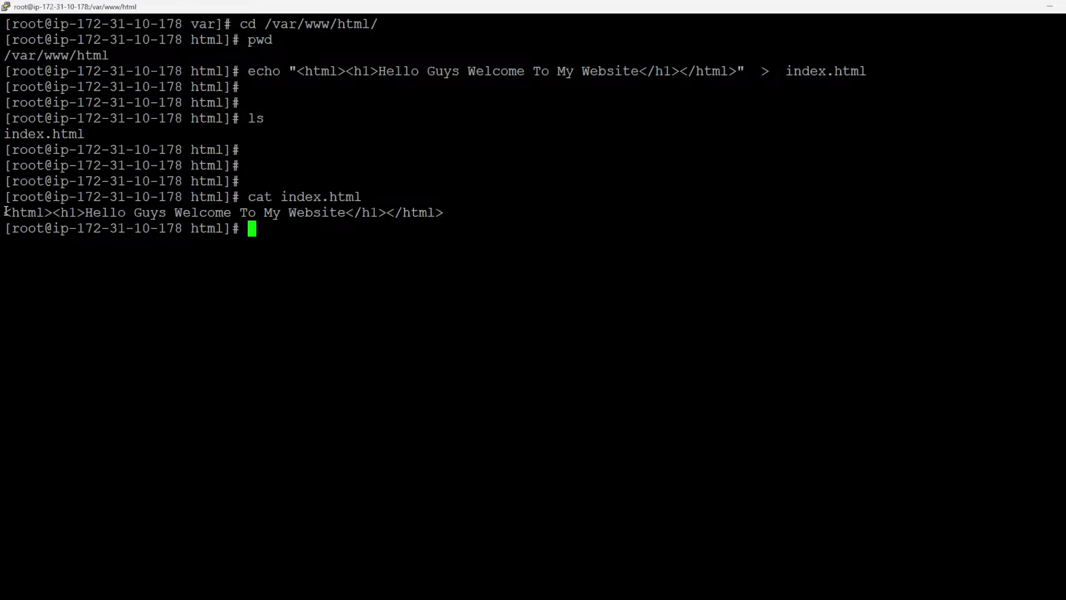
pyautogui.moveTo(4, 212); pyautogui.dragTo(417, 212)
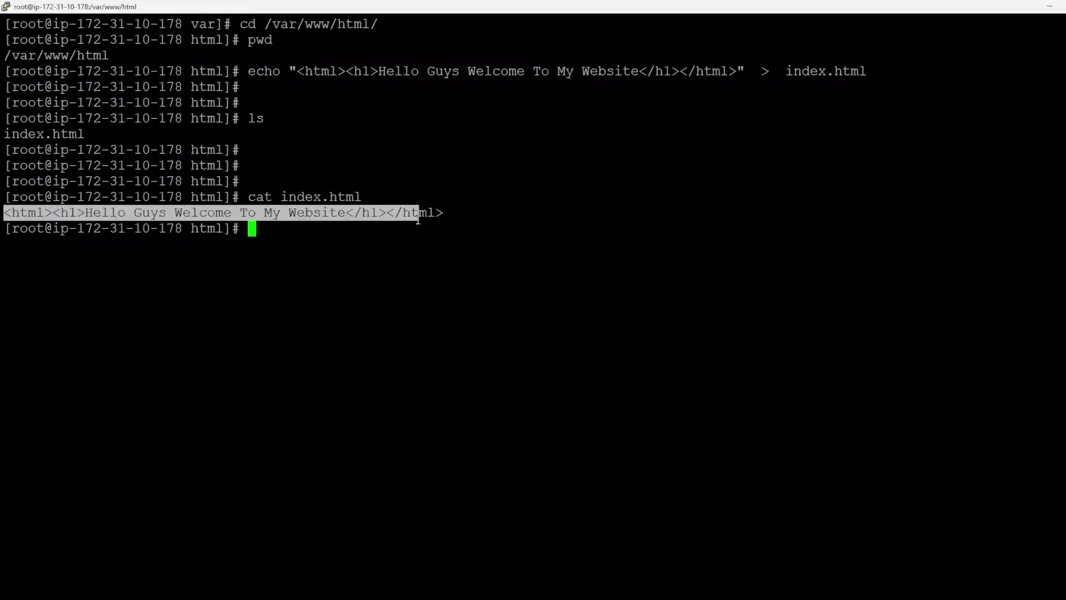
pyautogui.doubleClick(313, 196)
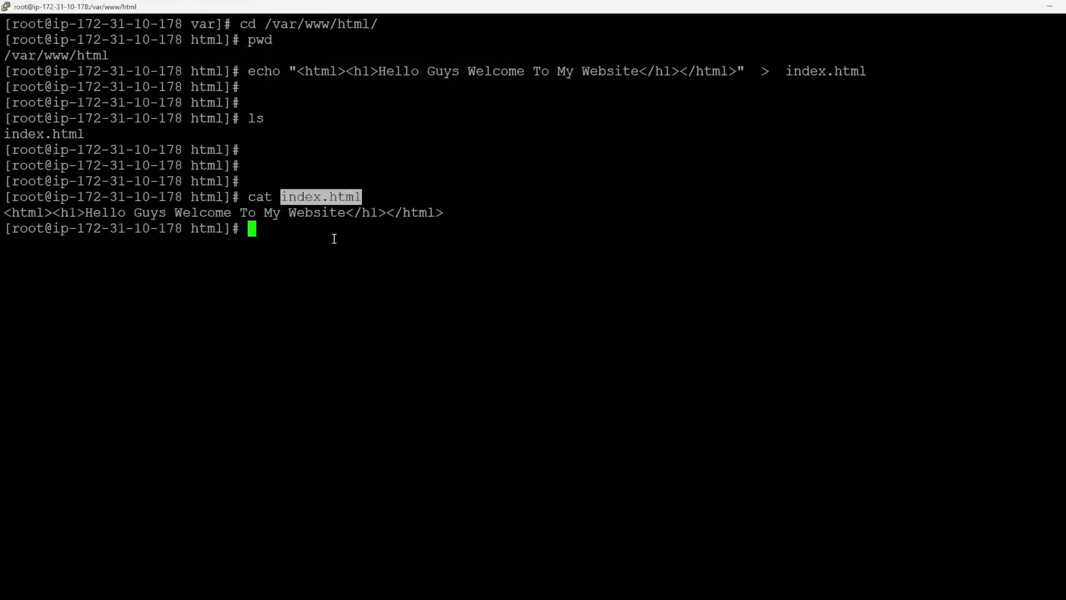
# Step: Switch to Notepad++ and highlight the yum update, yum install, cd and echo lines one after another, ending with nothing selected
pyautogui.hotkey('alt', 'Tab')
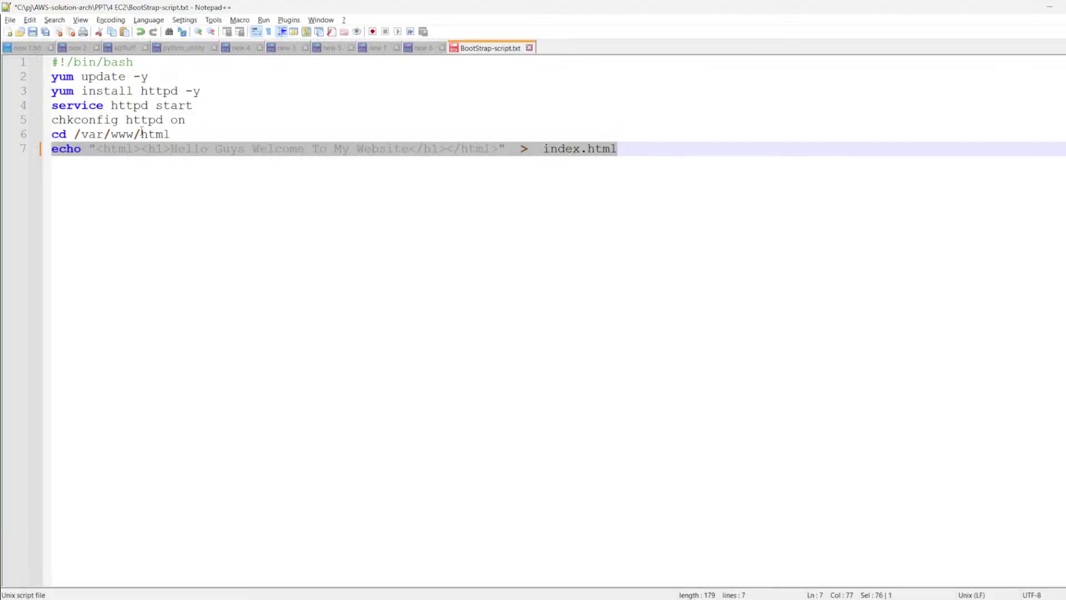
pyautogui.click(12, 76)
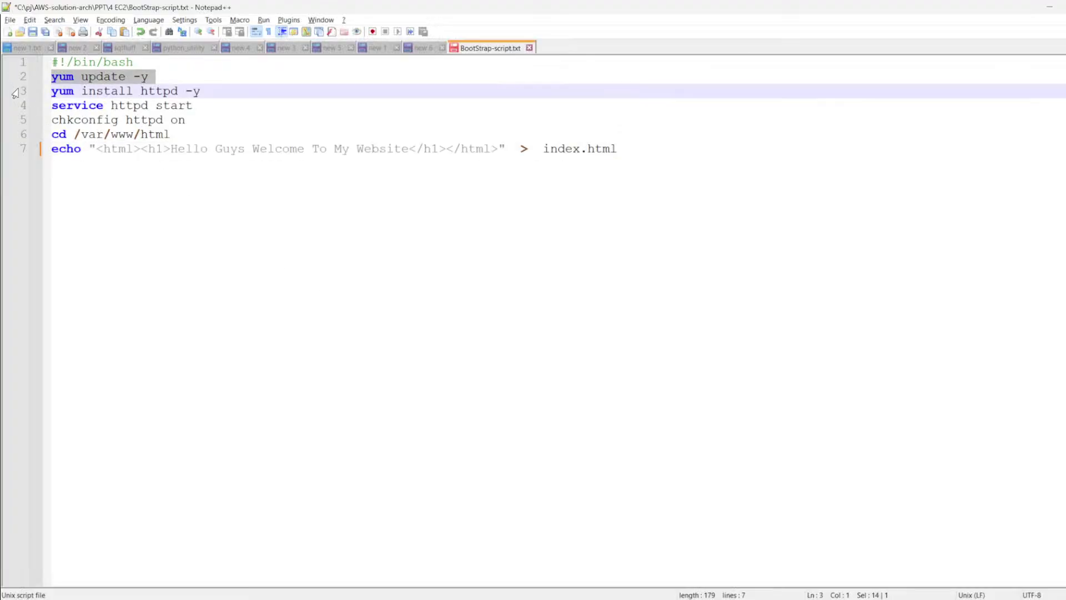
pyautogui.click(18, 96)
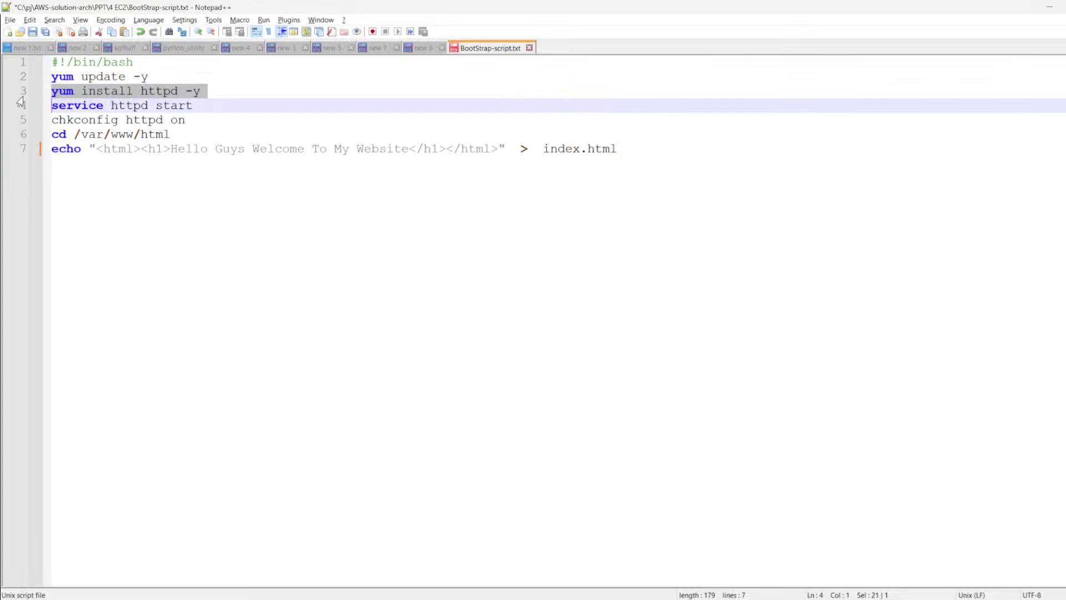
pyautogui.click(22, 138)
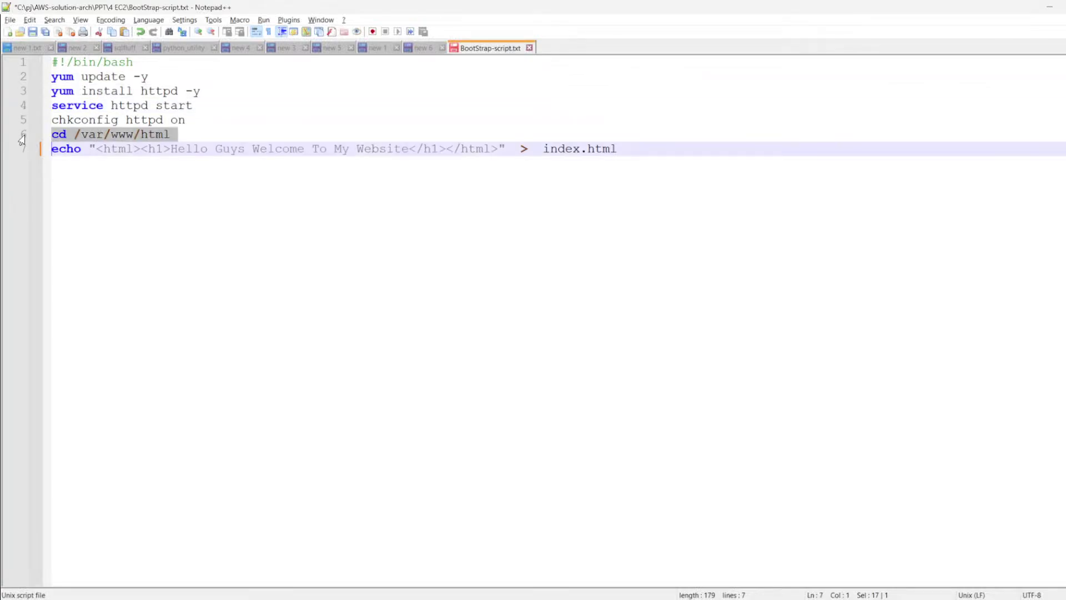
pyautogui.click(22, 152)
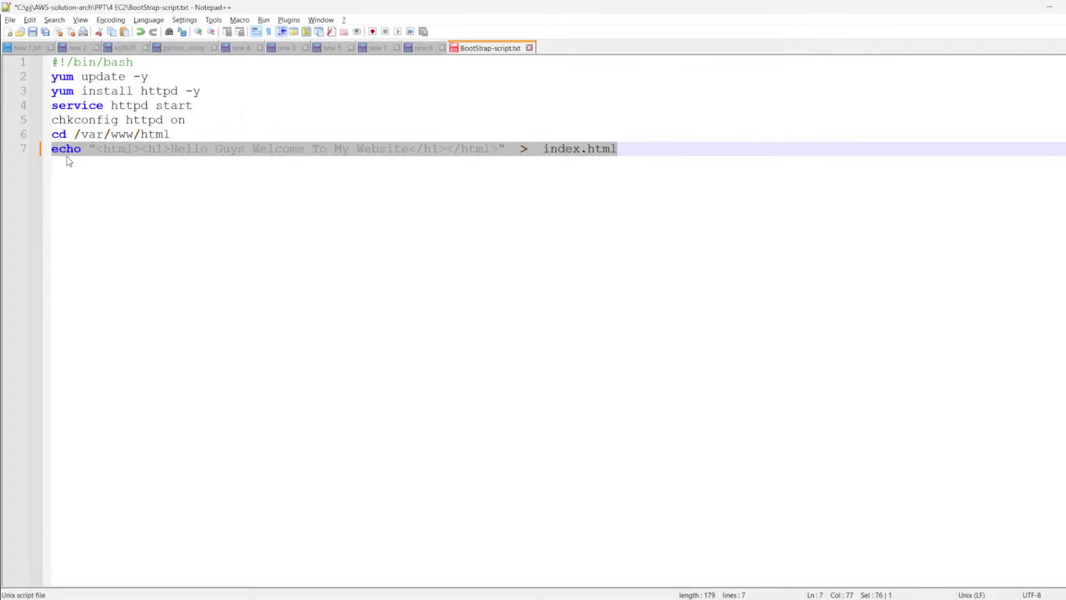
pyautogui.press('Right')
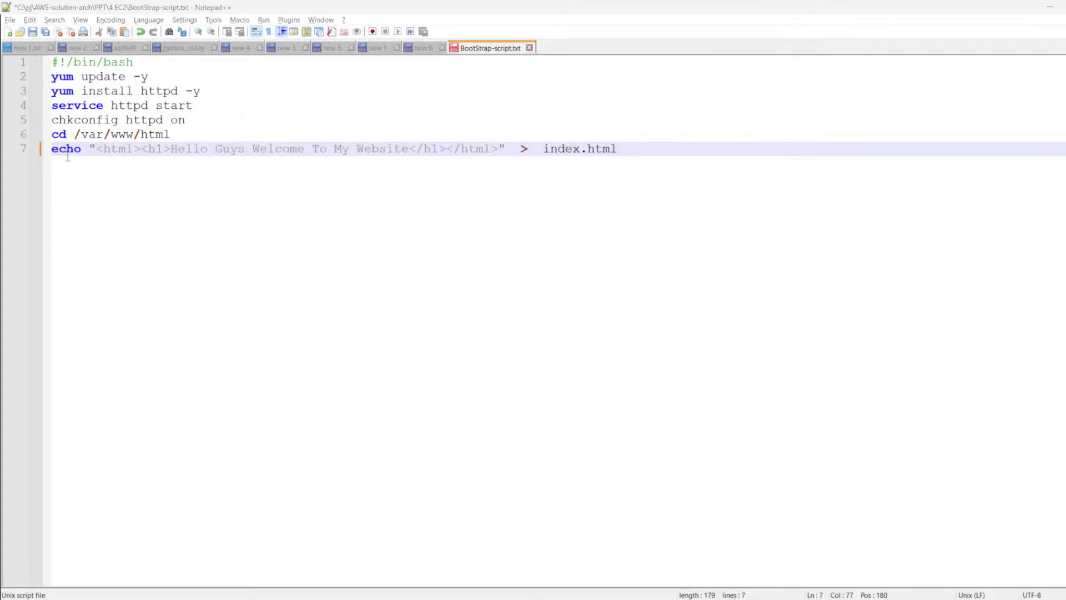
# Step: Glance at the Google results in Chrome, return to Notepad++, and highlight the service httpd start and chkconfig httpd on lines
pyautogui.hotkey('alt', 'Tab')
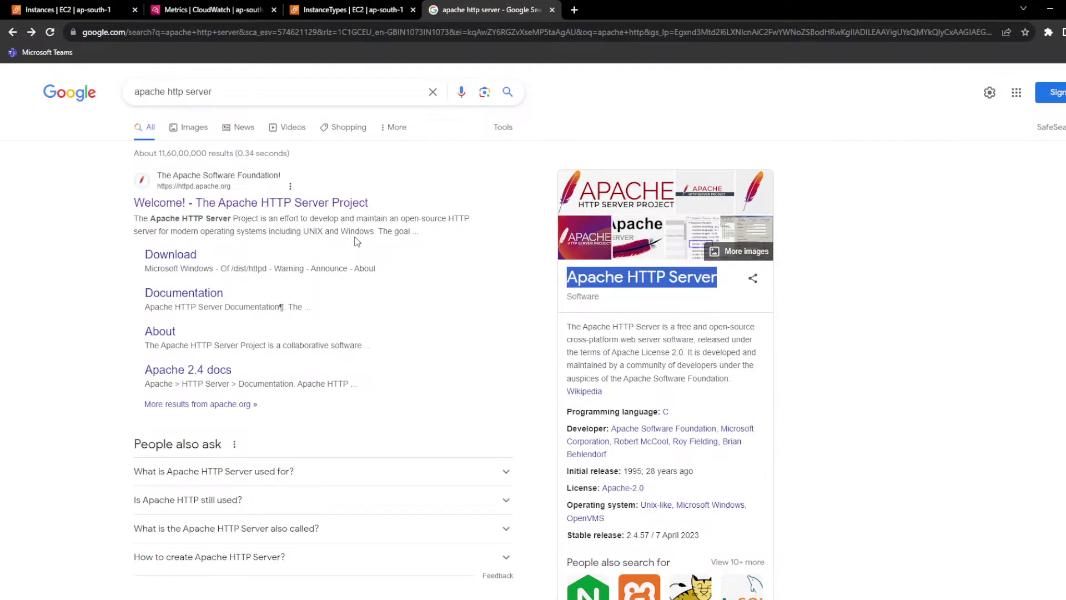
pyautogui.hotkey('alt', 'Tab')
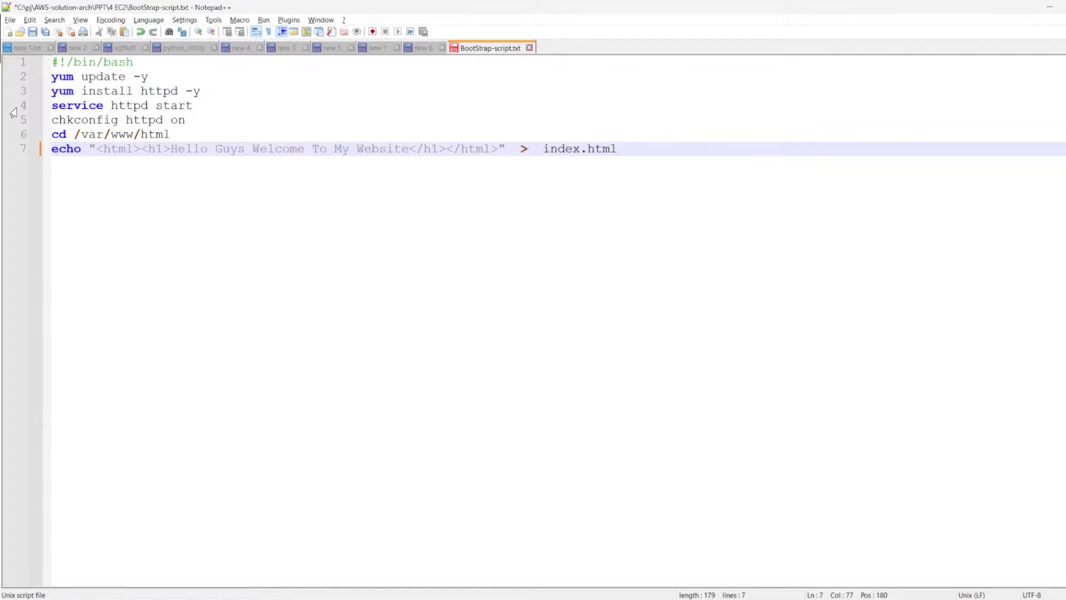
pyautogui.moveTo(12, 112); pyautogui.dragTo(12, 120)
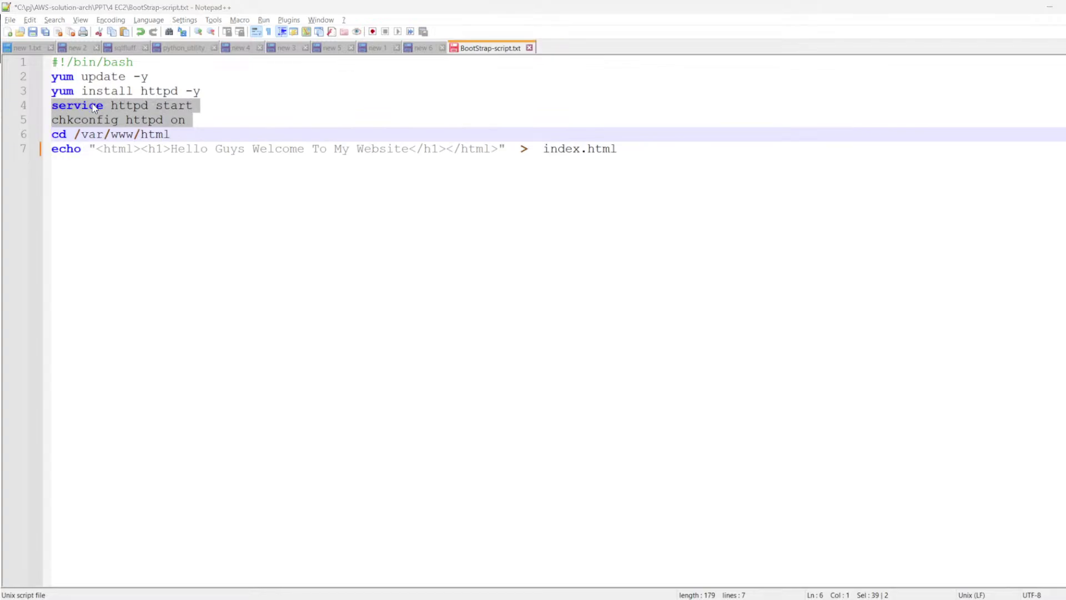
# Step: Start the Apache web server in the PuTTY terminal with service httpd start and add blank prompt lines
pyautogui.hotkey('alt', 'Tab')
pyautogui.write('service ')
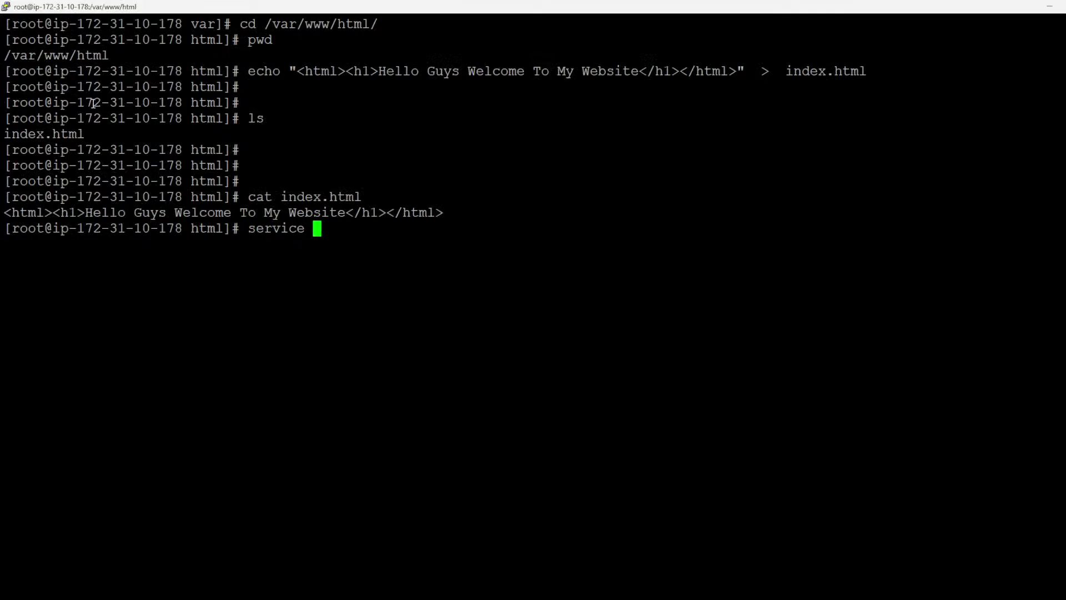
pyautogui.write('httpd')
pyautogui.hotkey('alt', 'Tab')
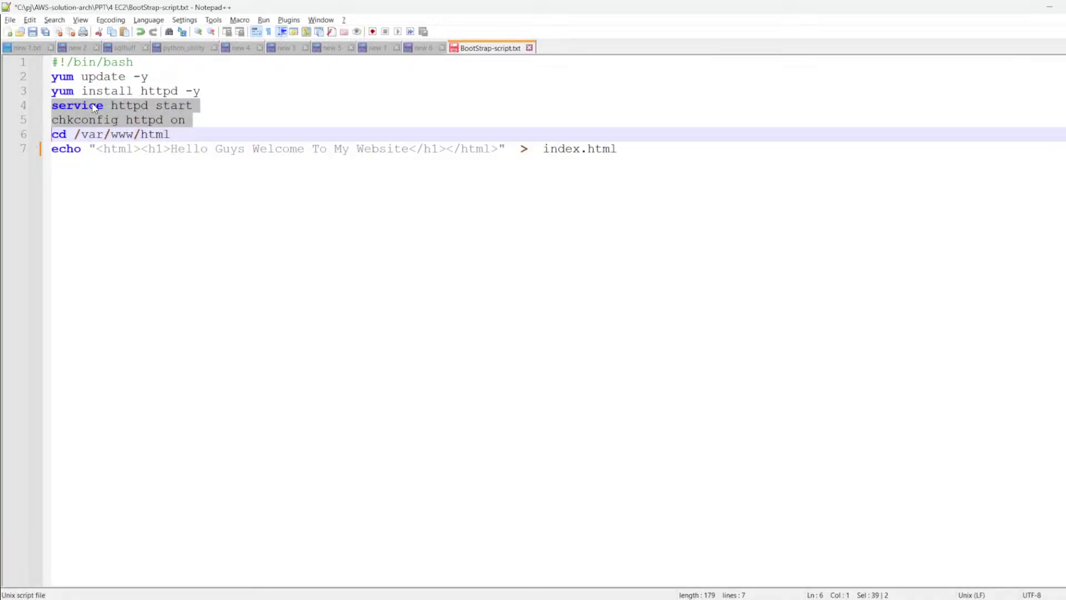
pyautogui.hotkey('alt', 'Tab')
pyautogui.write('st')
pyautogui.press('Up')
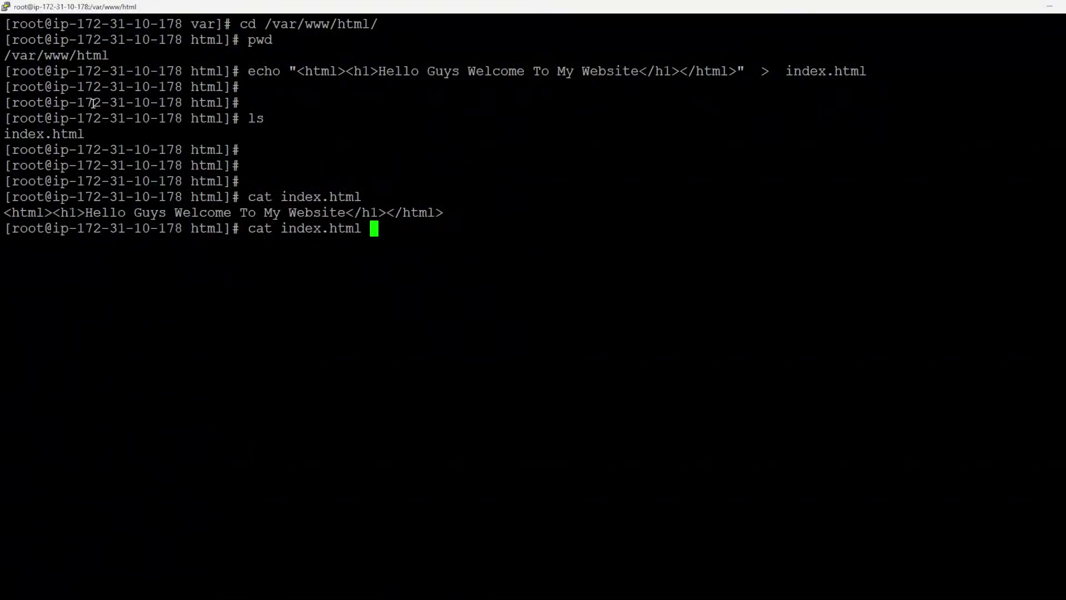
pyautogui.press('Down')
pyautogui.press('Left')
pyautogui.press('Left')
pyautogui.write('a')
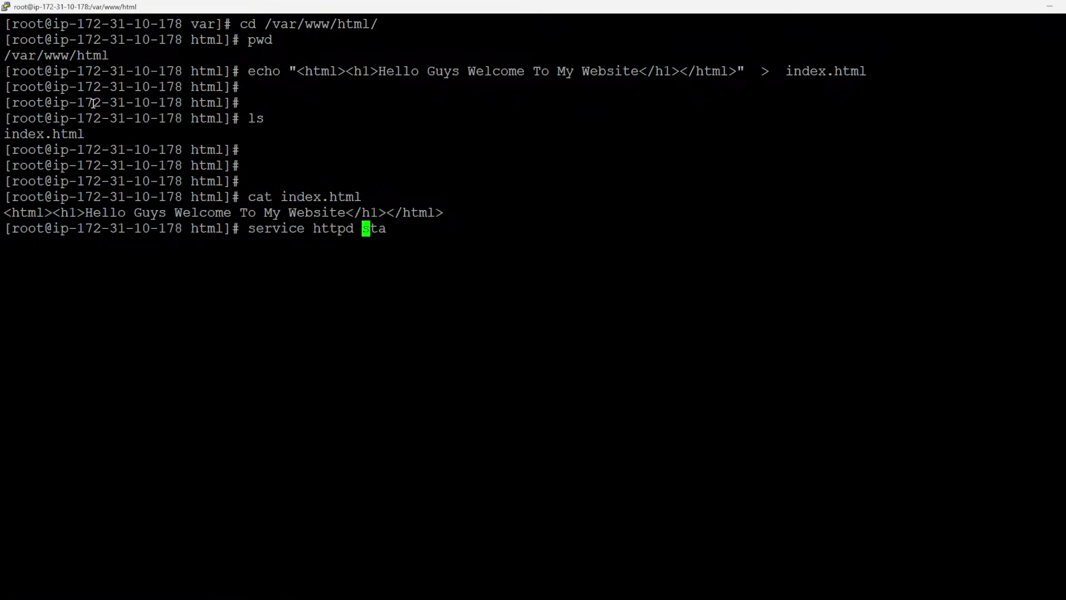
pyautogui.press('Right')
pyautogui.press('Right')
pyautogui.write('rt')
pyautogui.press('Return')
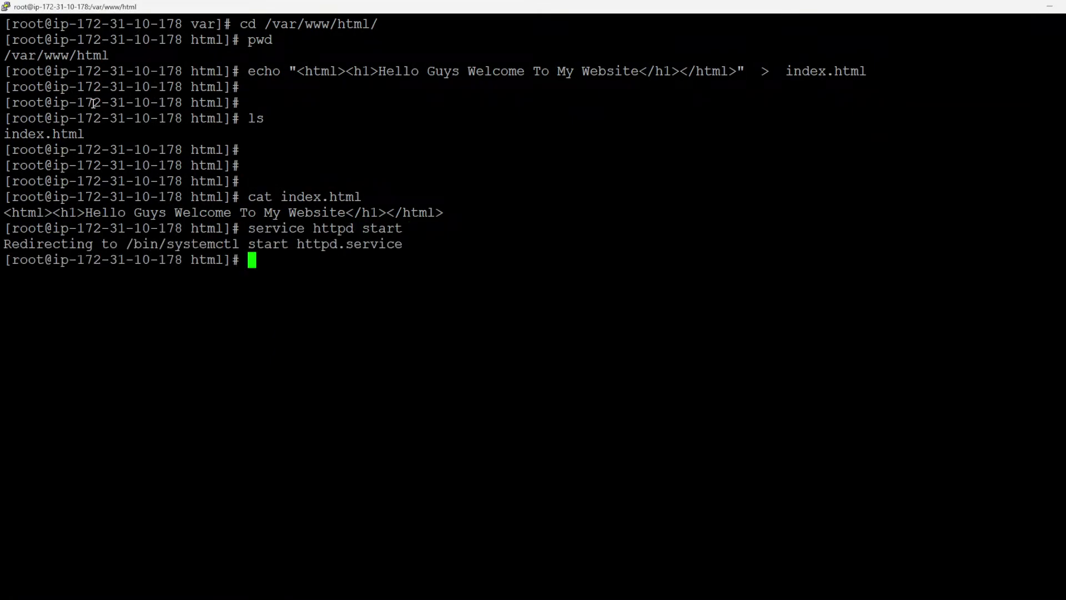
pyautogui.press('Return')
pyautogui.press('Return')
pyautogui.press('Return')
pyautogui.press('Return')
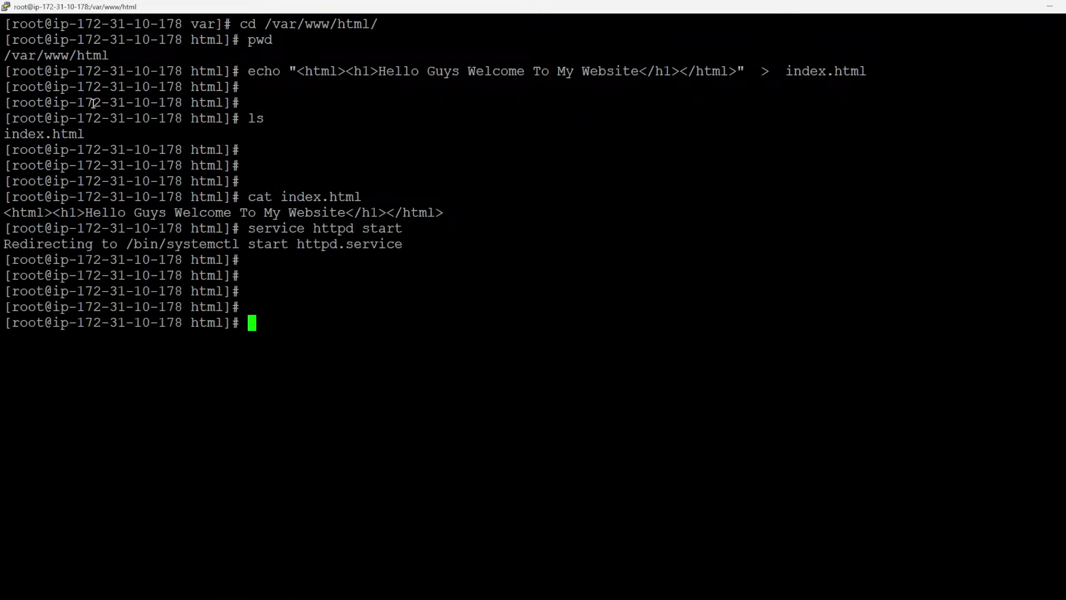
# Step: Highlight the output line beneath the service httpd start command in the terminal, and clear the highlight
pyautogui.hotkey('alt', 'Tab')
pyautogui.hotkey('alt', 'Tab')
pyautogui.moveTo(4, 244); pyautogui.dragTo(402, 245)
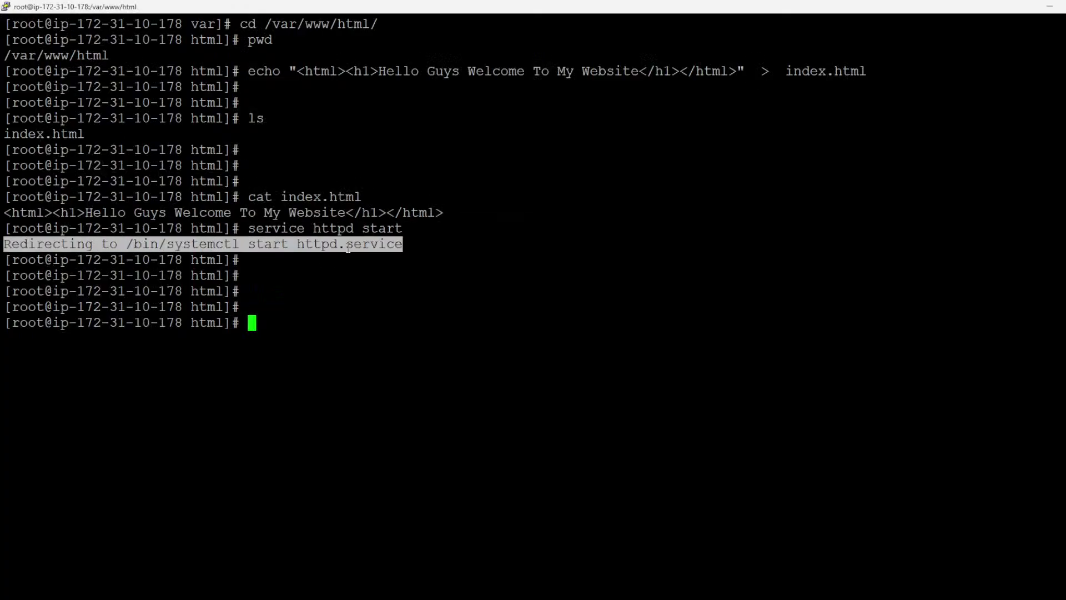
pyautogui.click(348, 252)
# Step: Try to check the web server's status with the commands serivce httpd statud and serivce httpd status
pyautogui.write('serivce')
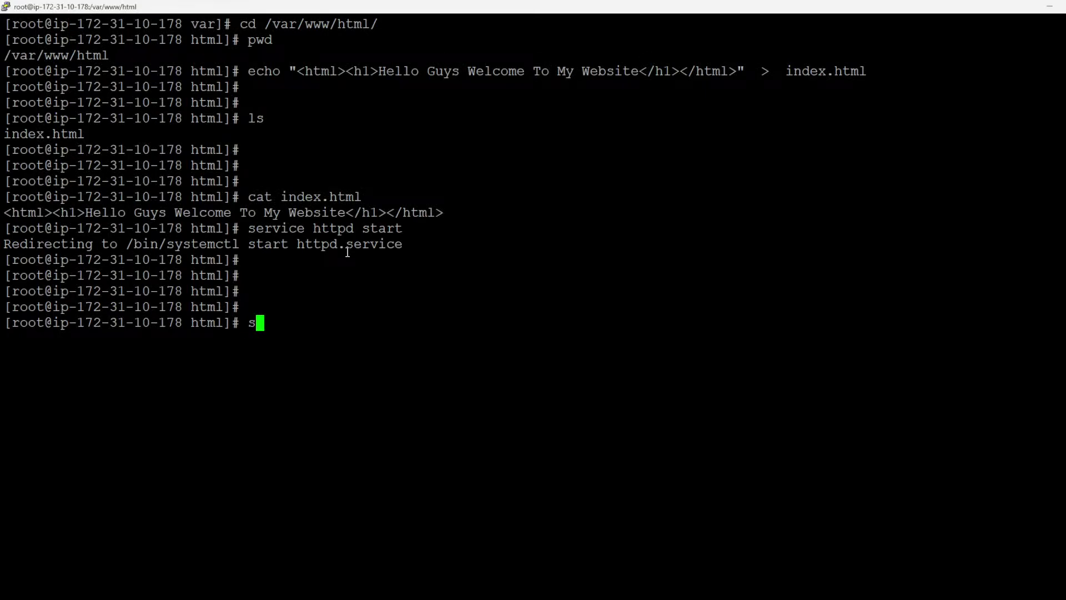
pyautogui.write(' h')
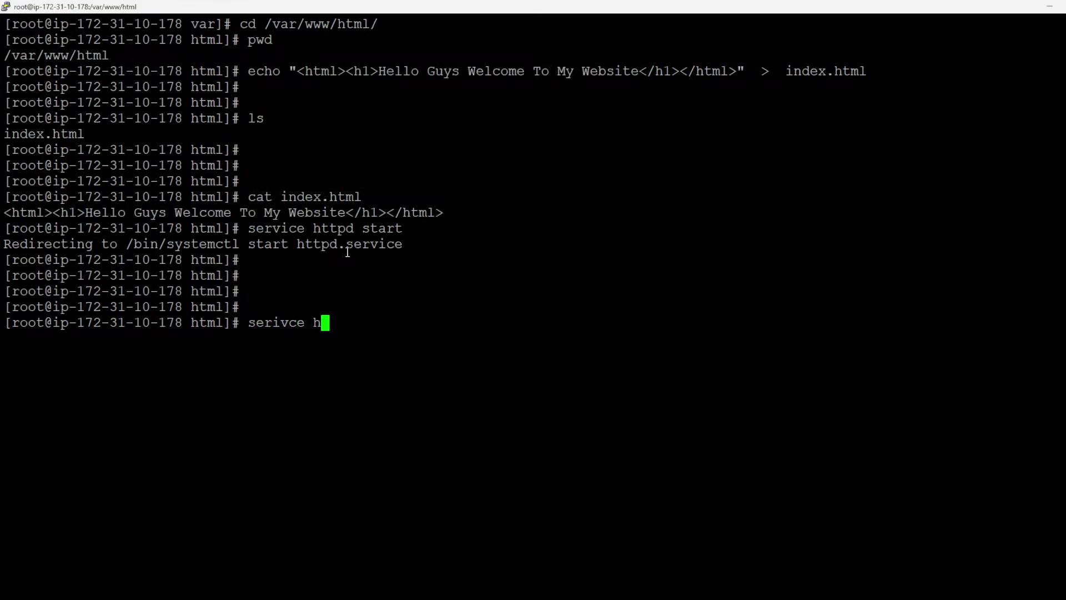
pyautogui.write('ttpd statud')
pyautogui.press('Return')
pyautogui.press('Up')
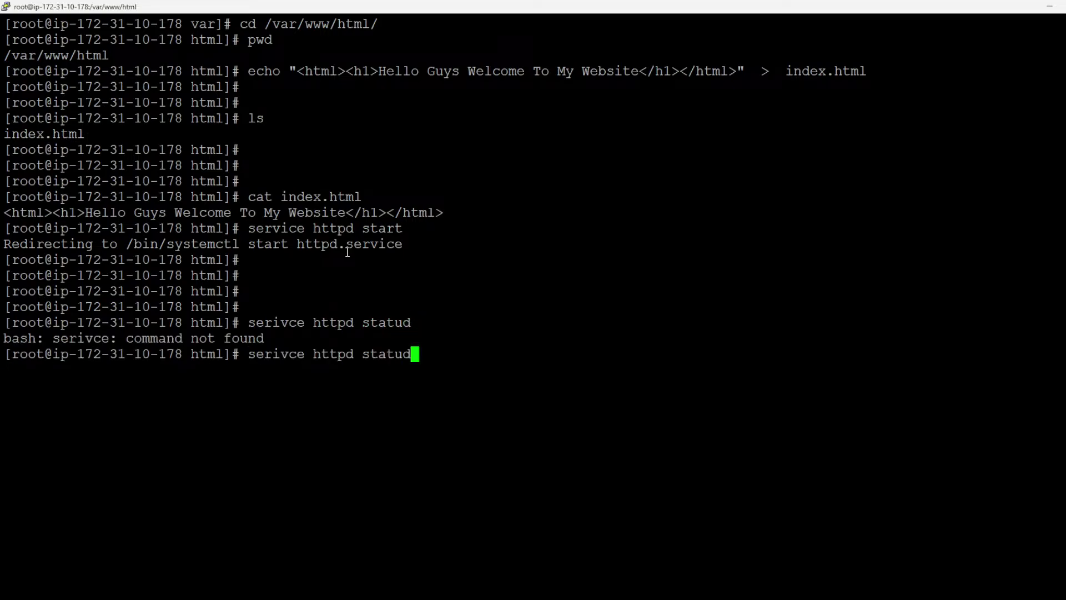
pyautogui.press('BackSpace')
pyautogui.write('s')
pyautogui.press('Return')
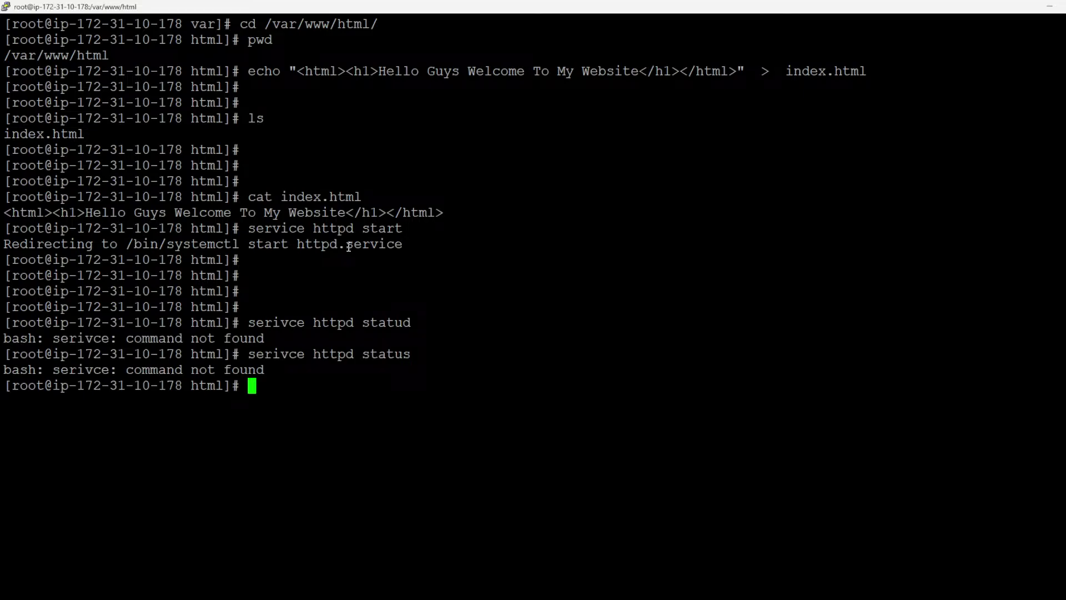
# Step: Recall the last command, correct its misspelled first word, and run service httpd status to check the web server
pyautogui.press('Up')
pyautogui.press('Left')
pyautogui.press('Left')
pyautogui.press('Left')
pyautogui.press('Left')
pyautogui.press('Left')
pyautogui.press('Left')
pyautogui.press('Left')
pyautogui.press('Left')
pyautogui.press('Left')
pyautogui.press('Left')
pyautogui.press('Left')
pyautogui.press('Left')
pyautogui.press('Left')
pyautogui.press('Left')
pyautogui.press('Left')
pyautogui.press('Left')
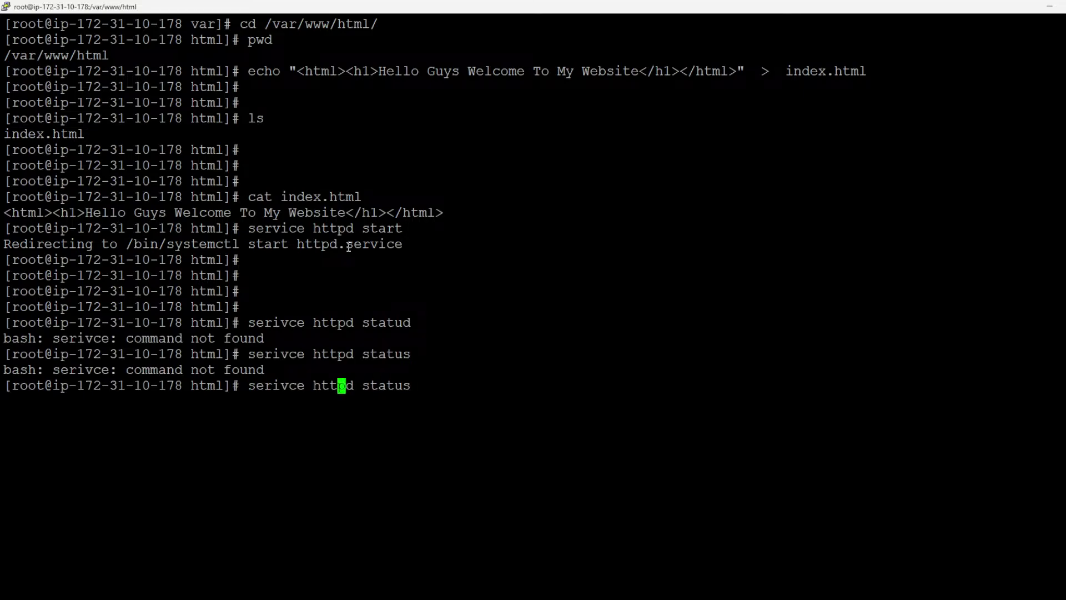
pyautogui.press('BackSpace')
pyautogui.press('Right')
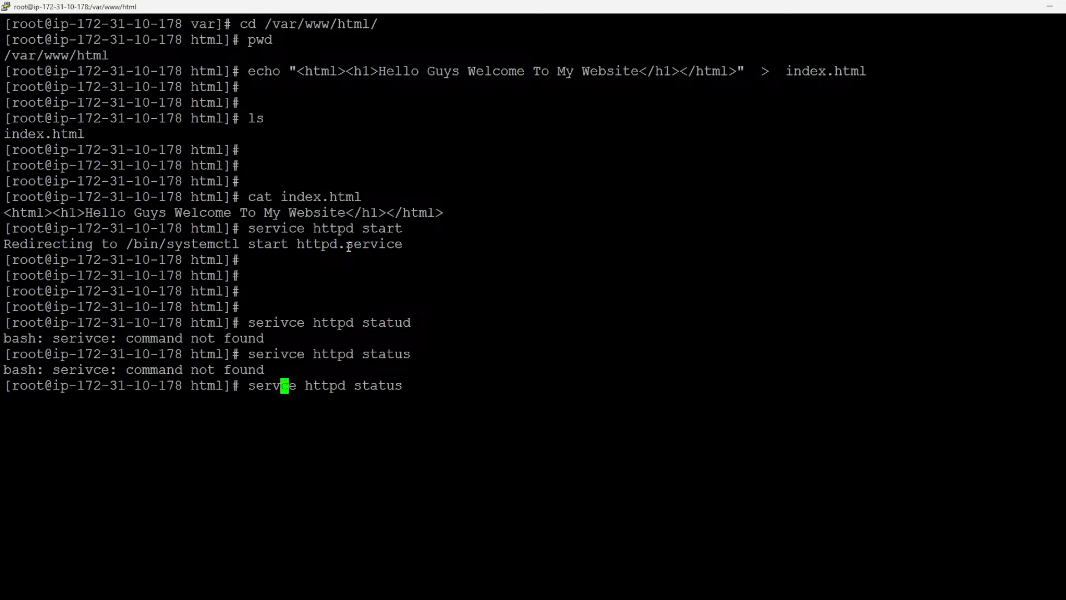
pyautogui.write('i')
pyautogui.press('Return')
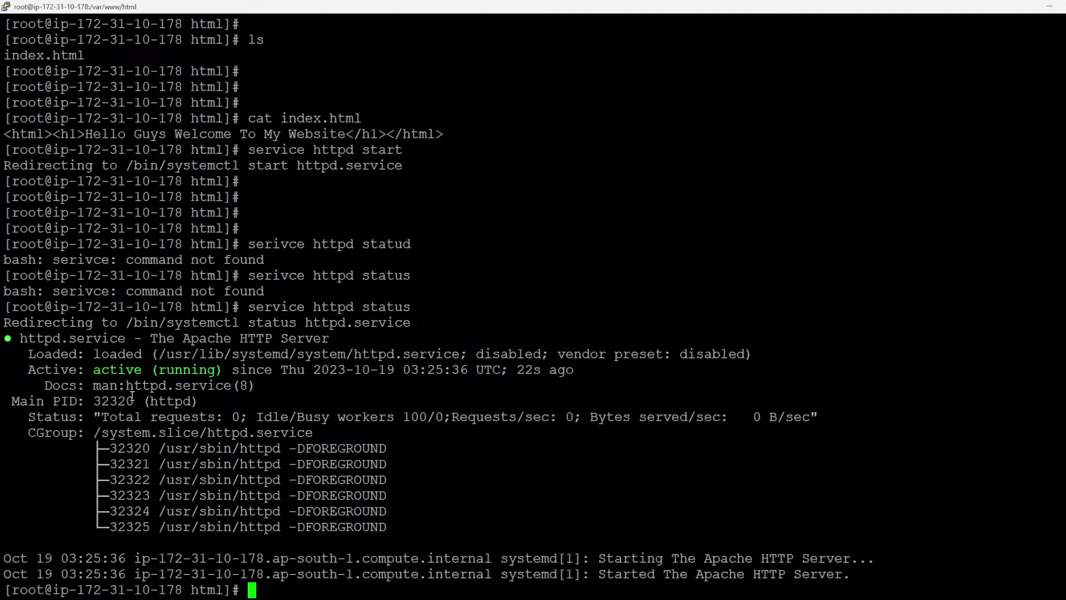
# Step: Highlight the active (running) status in the terminal, and copy MyMachine's public IPv4 address from its EC2 instance details in the browser
pyautogui.moveTo(94, 370); pyautogui.dragTo(216, 376)
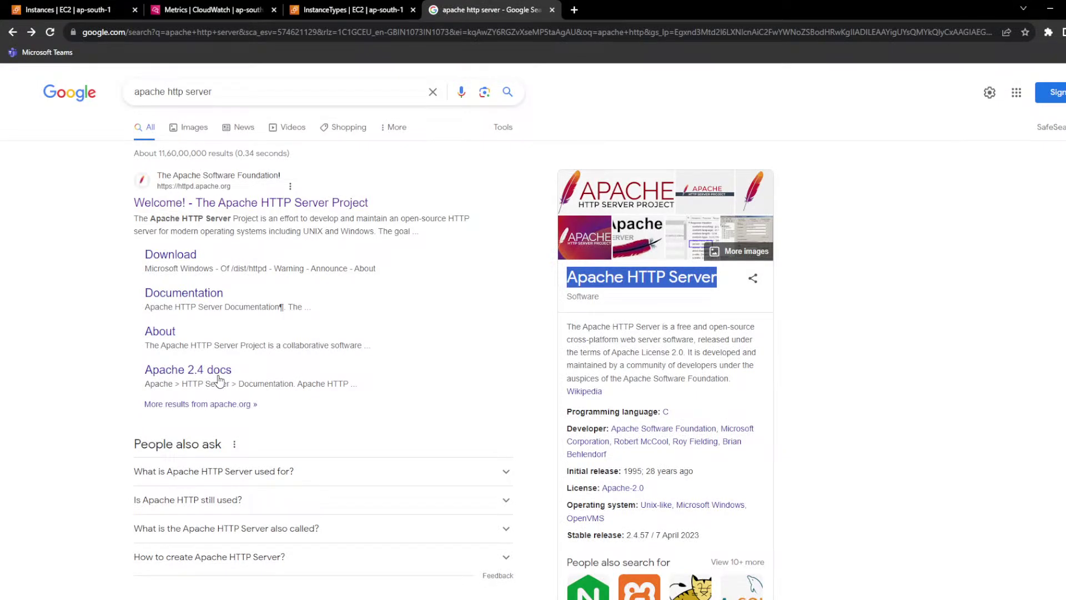
pyautogui.click(89, 10)
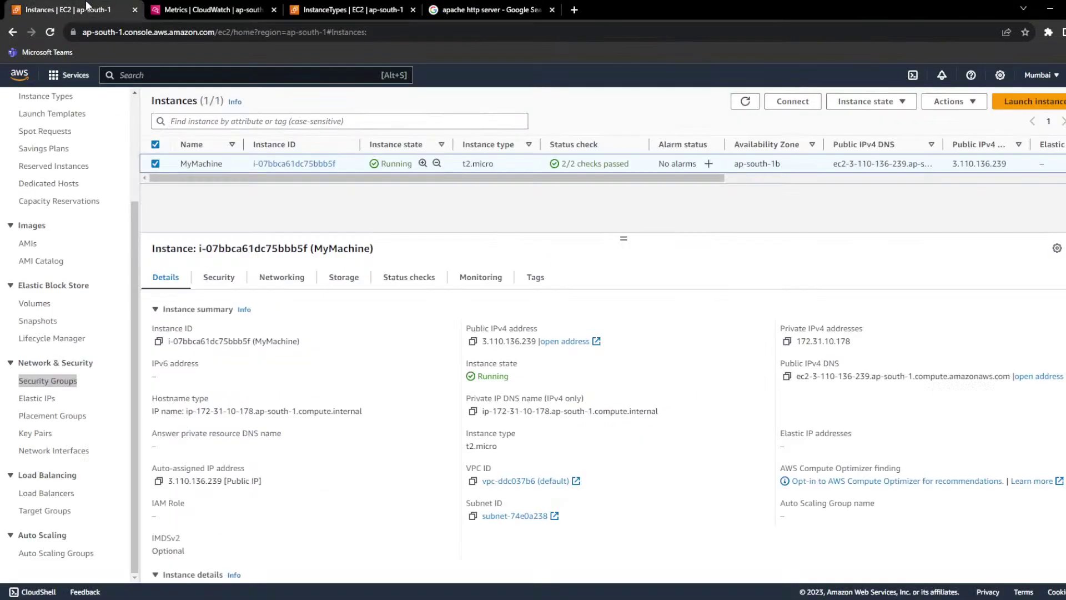
pyautogui.click(471, 342)
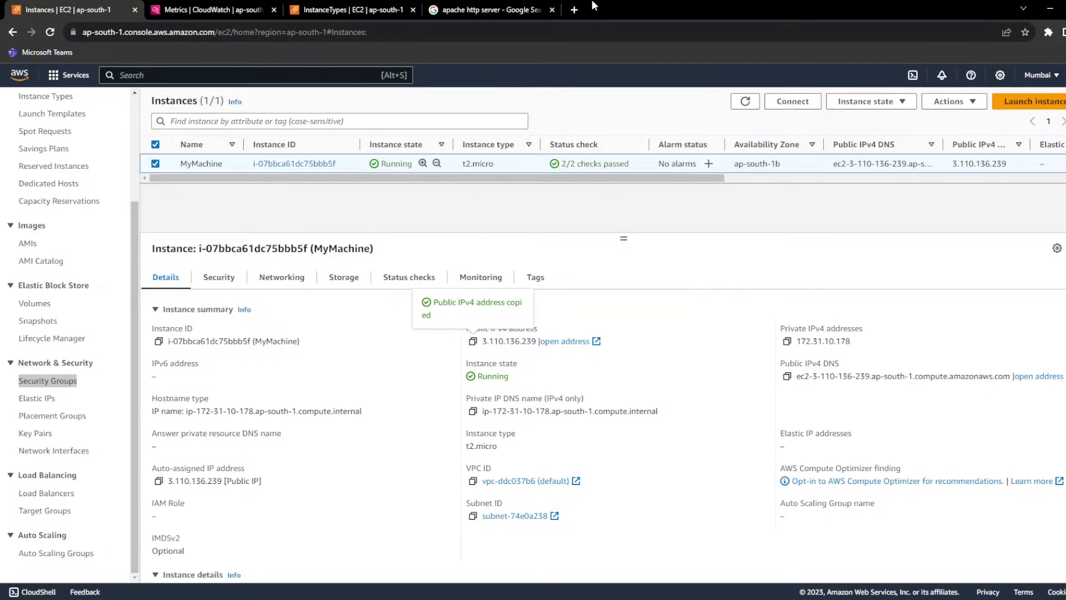
pyautogui.click(530, 10)
pyautogui.click(528, 28)
pyautogui.press('BackSpace')
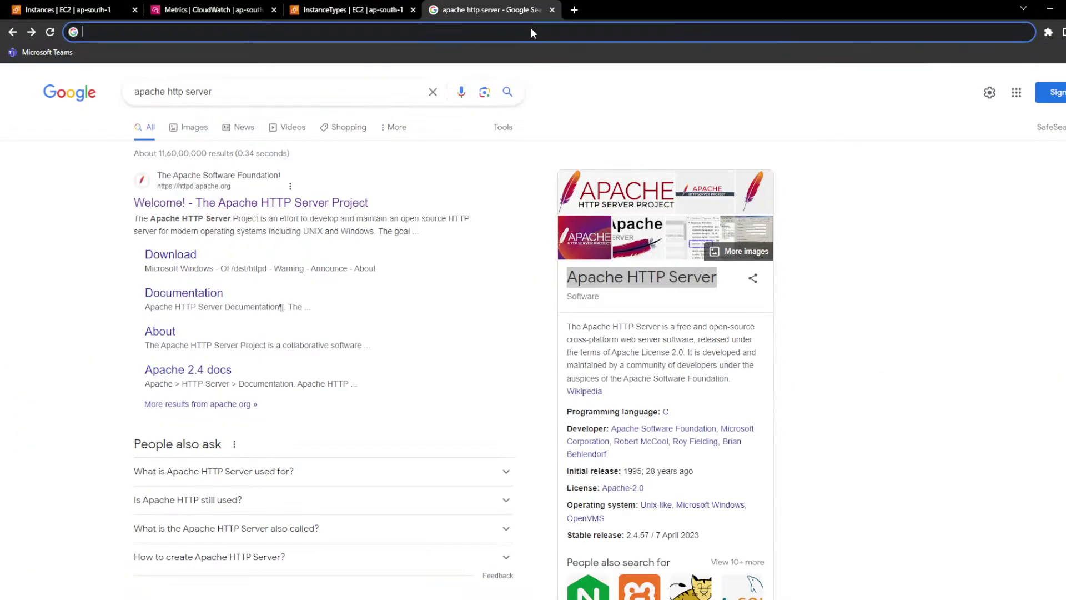
pyautogui.write('http:')
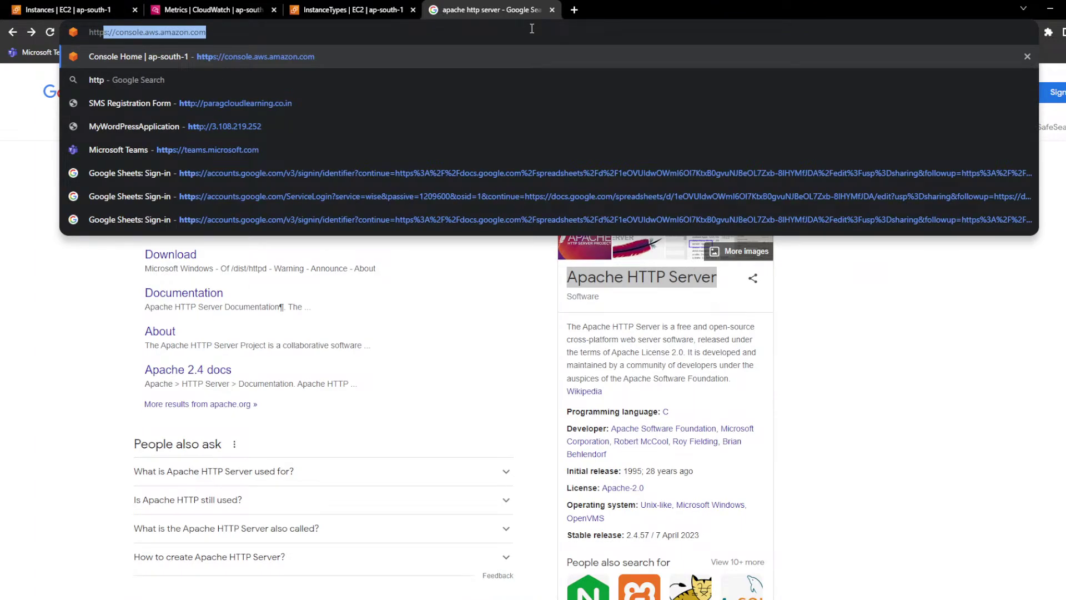
pyautogui.write('//')
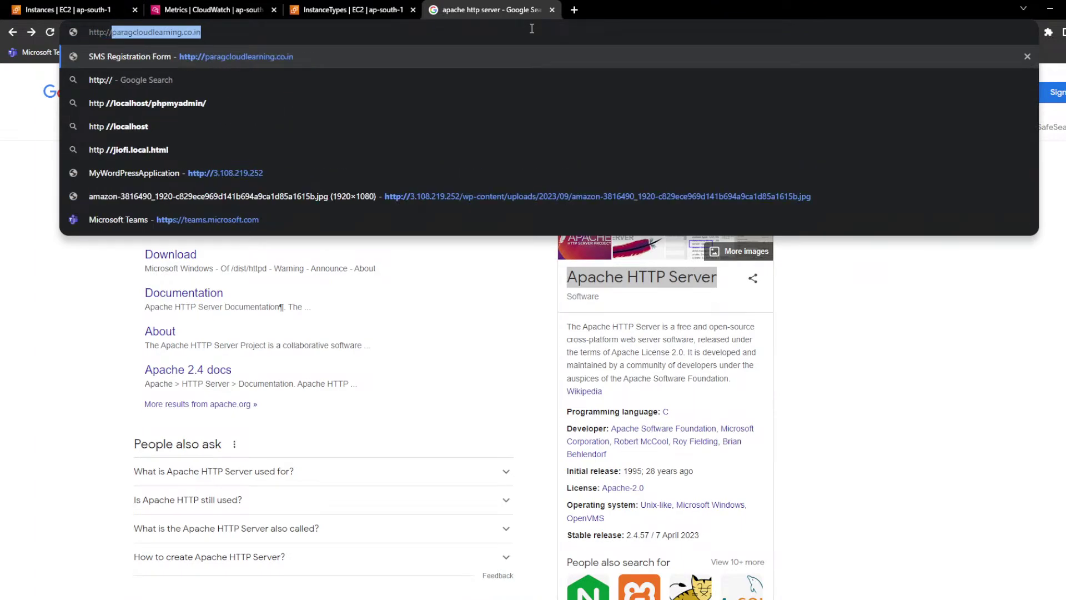
pyautogui.hotkey('ctrl', 'v')
pyautogui.press('Return')
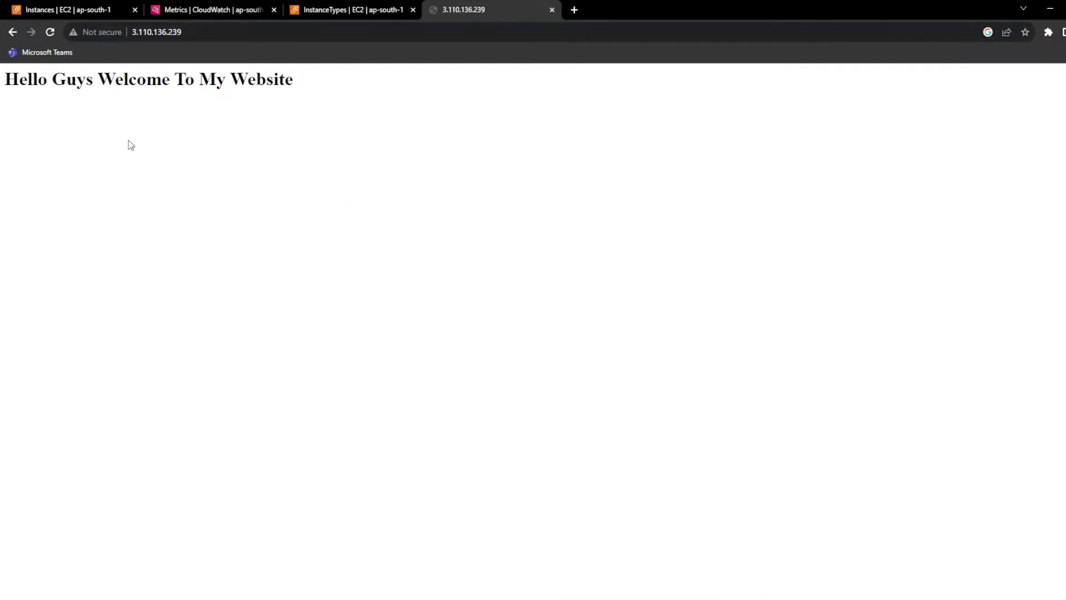
pyautogui.moveTo(11, 92); pyautogui.dragTo(281, 233)
pyautogui.click(279, 234)
# Step: Examine MyMachine's inbound security rules, highlight port 80 of the third rule, and return to the website page
pyautogui.click(92, 9)
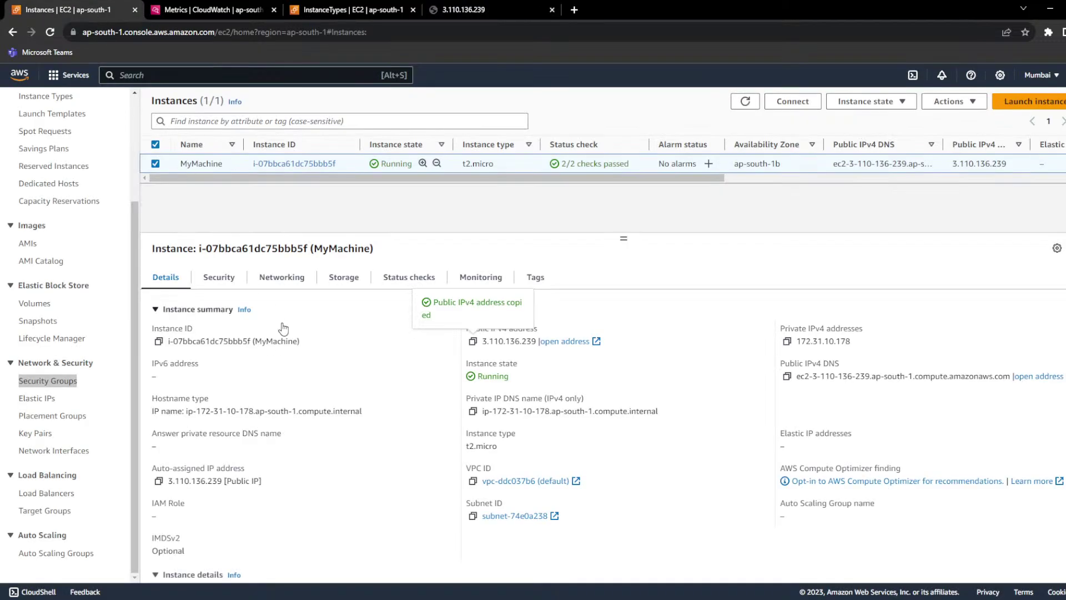
pyautogui.click(219, 277)
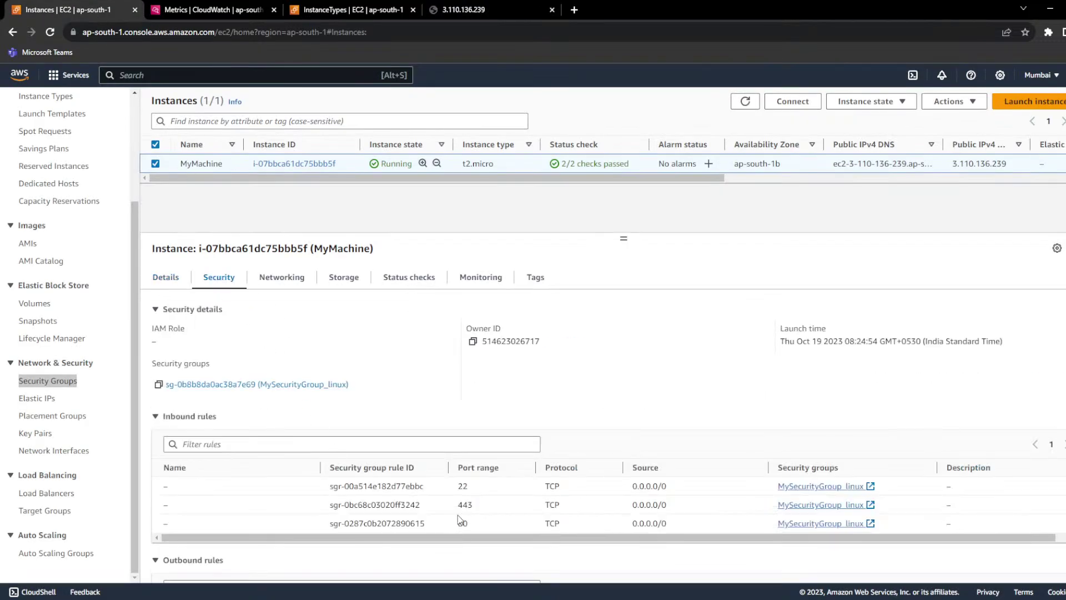
pyautogui.tripleClick(407, 522)
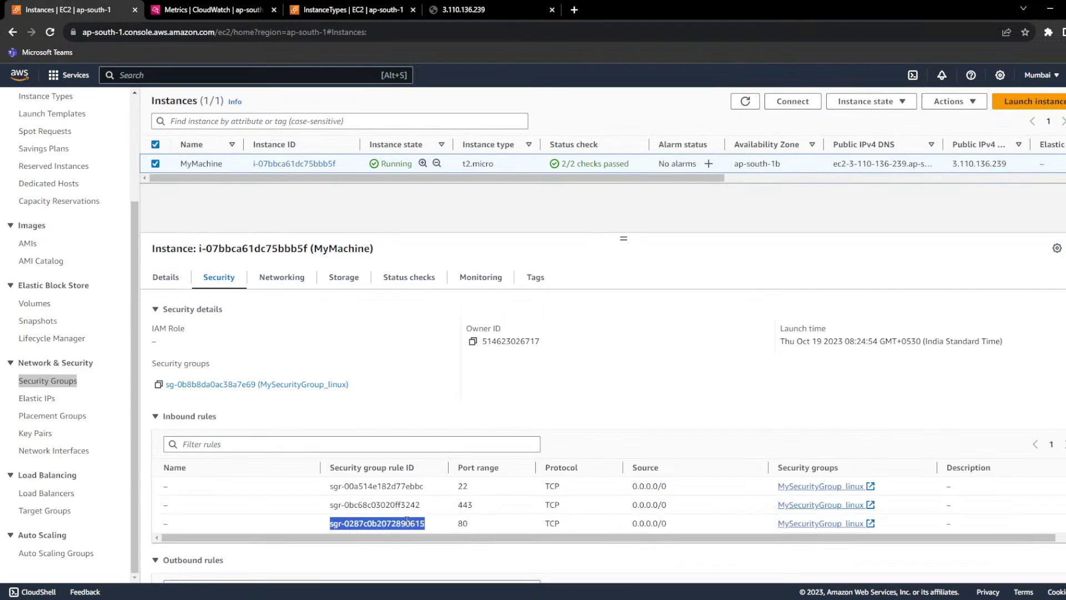
pyautogui.doubleClick(464, 523)
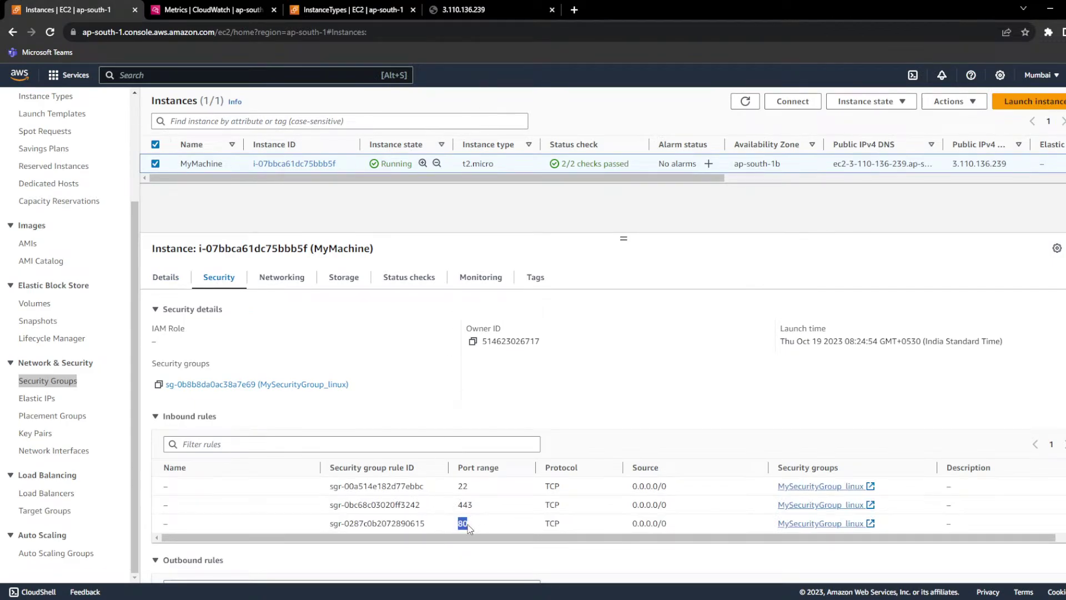
pyautogui.click(450, 9)
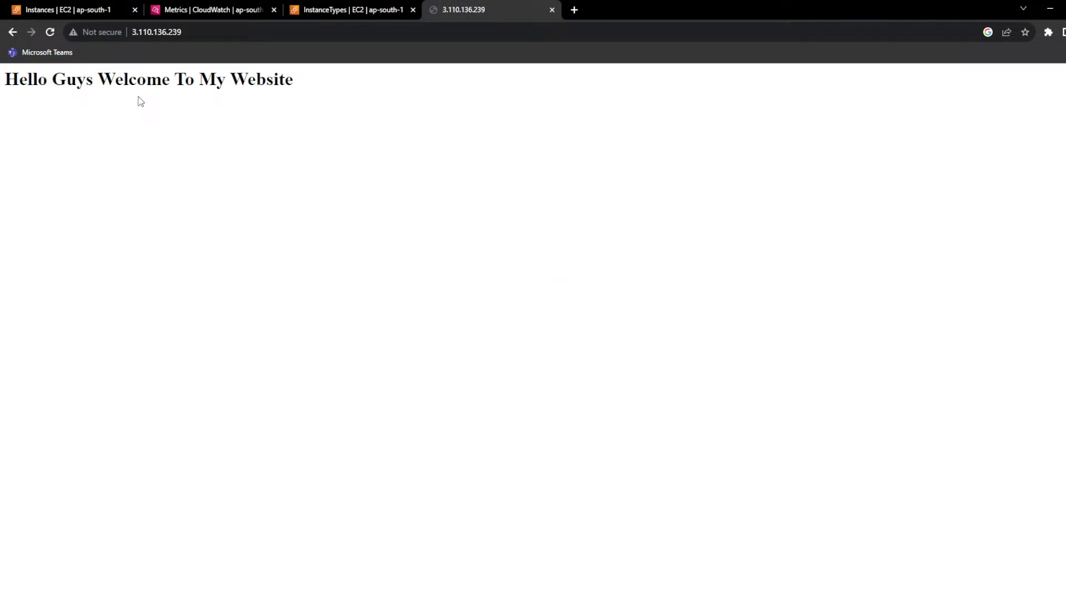
# Step: Delete the HTTP rule from MySecurityGroup_linux's inbound rules, save the rules, and reload the website page
pyautogui.click(79, 8)
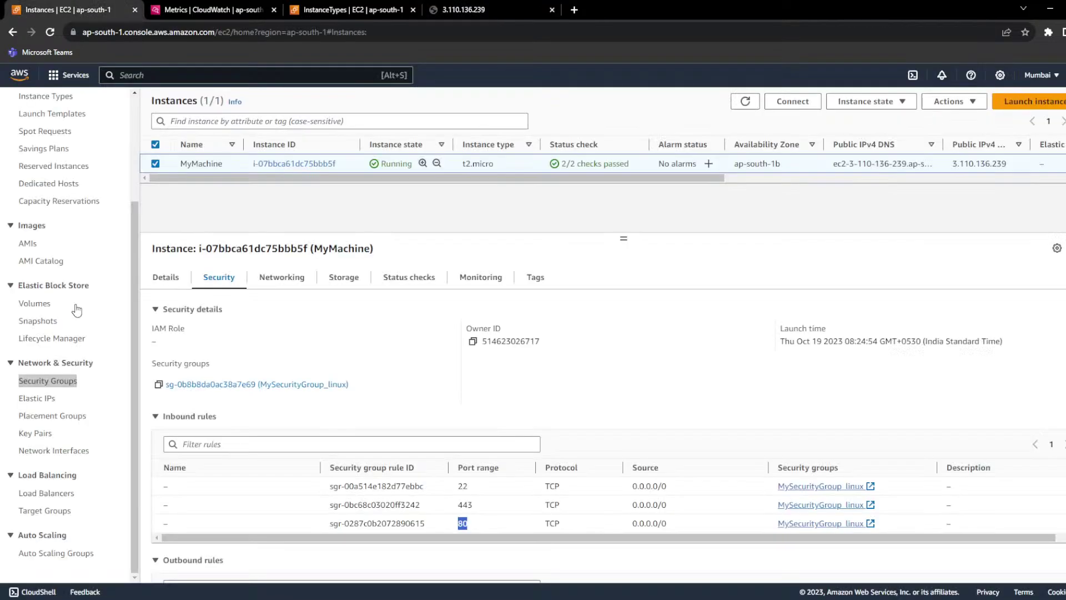
pyautogui.click(61, 383)
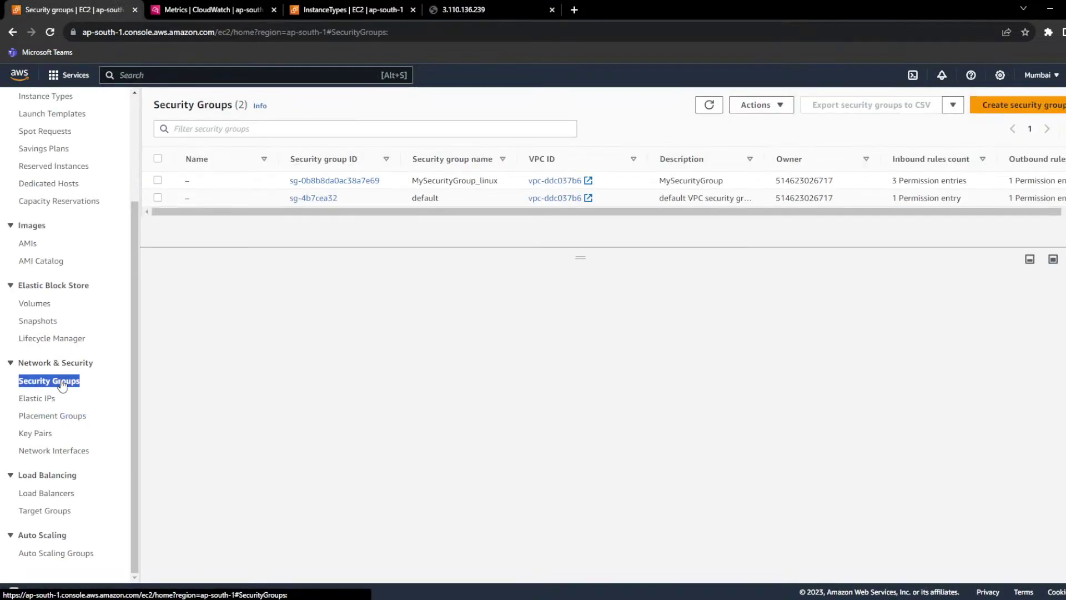
pyautogui.click(329, 183)
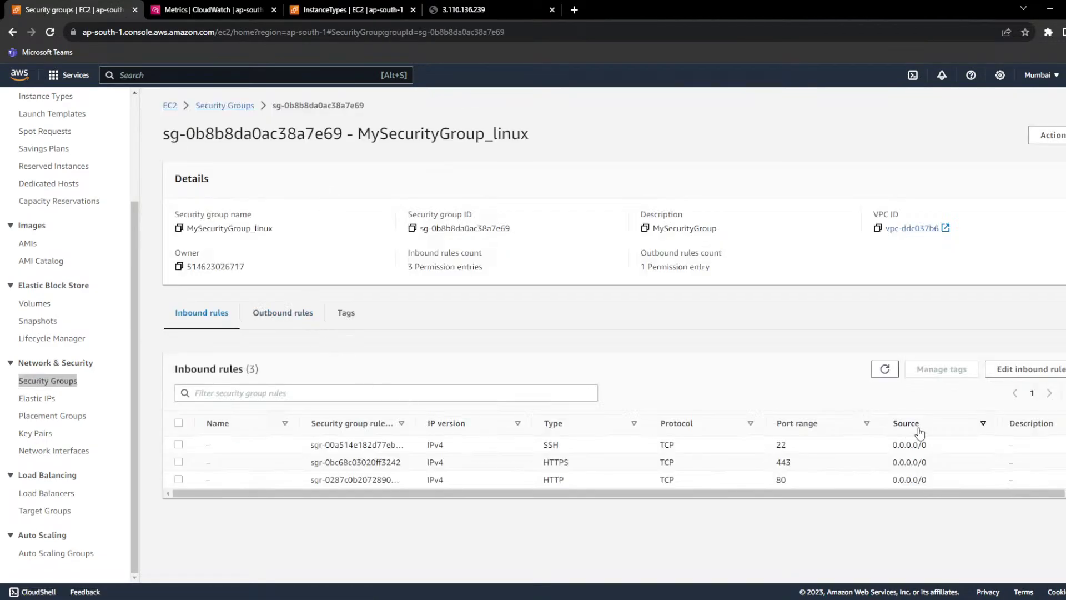
pyautogui.doubleClick(550, 478)
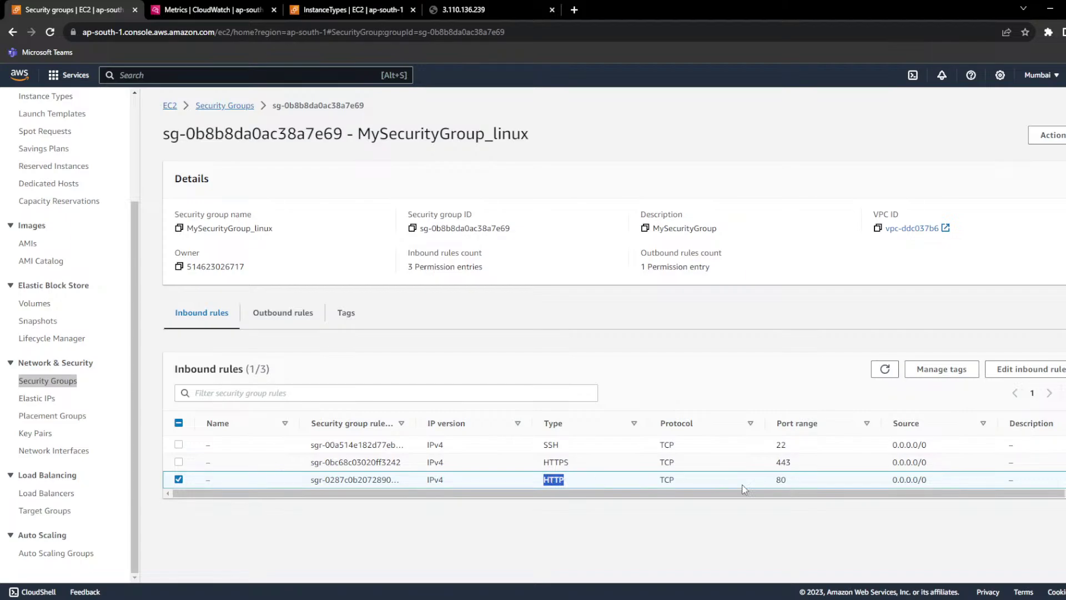
pyautogui.click(1027, 370)
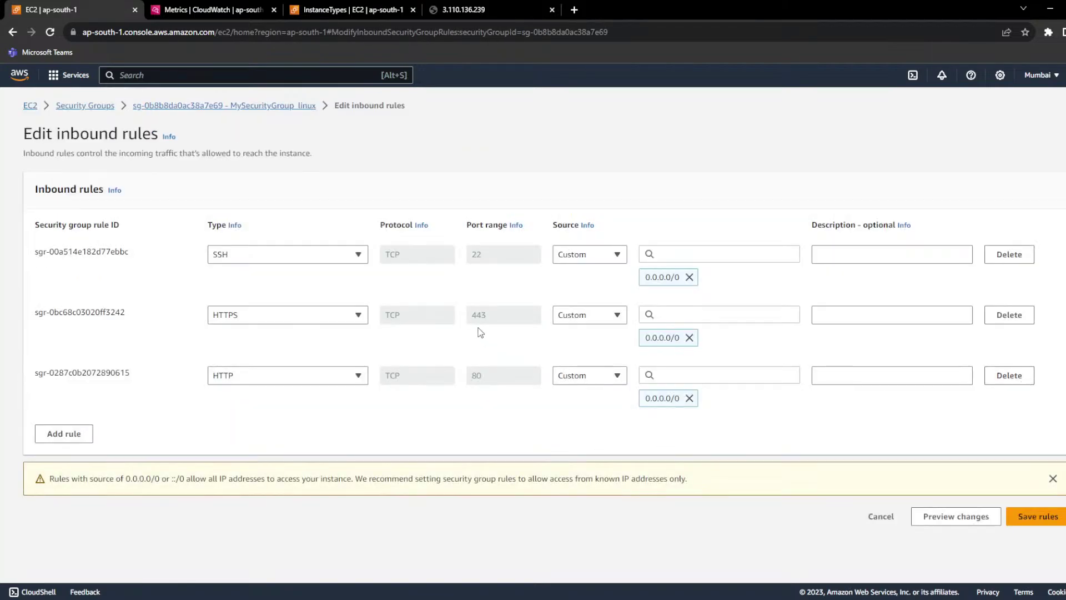
pyautogui.click(1009, 375)
pyautogui.click(1034, 459)
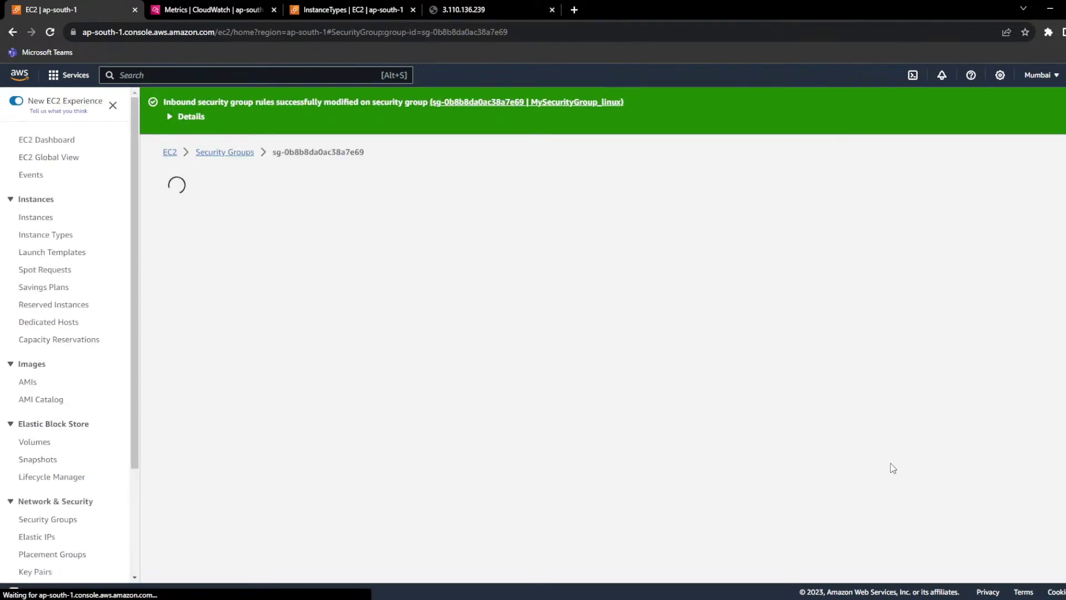
pyautogui.click(435, 9)
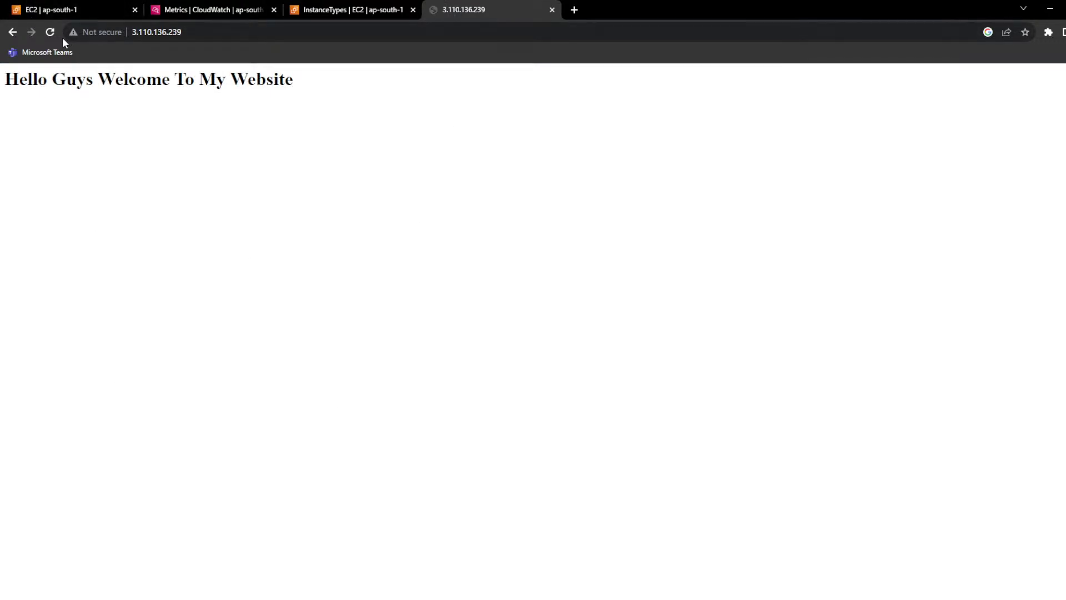
pyautogui.click(52, 33)
# Step: Switch to Paint and sketch a person's head and body with an arrow from it to the large rectangle
pyautogui.click(404, 553)
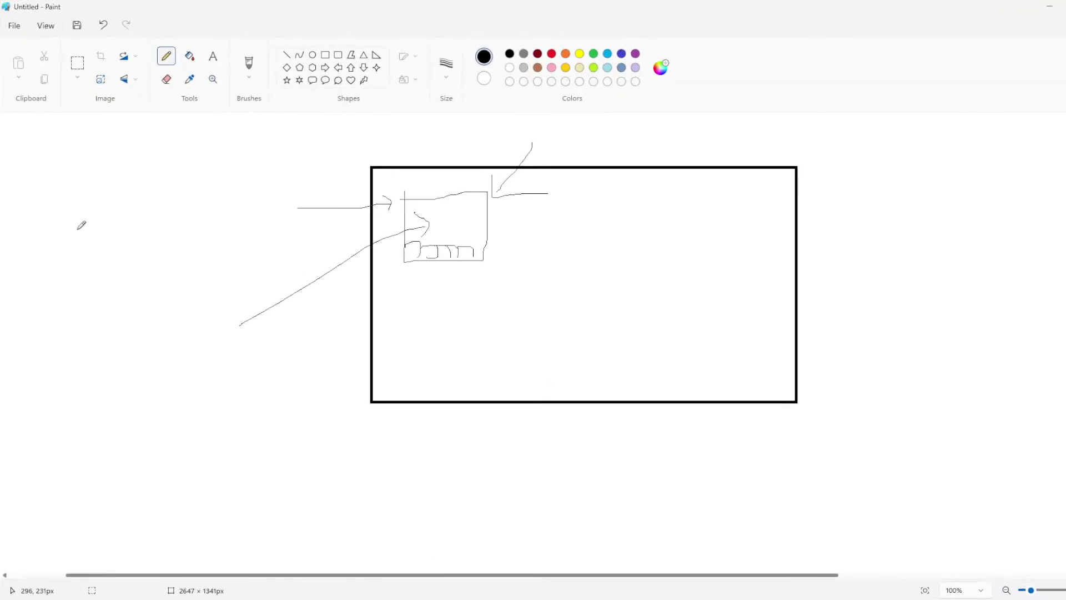
pyautogui.moveTo(54, 259); pyautogui.dragTo(63, 225)
pyautogui.moveTo(44, 310); pyautogui.dragTo(1, 377)
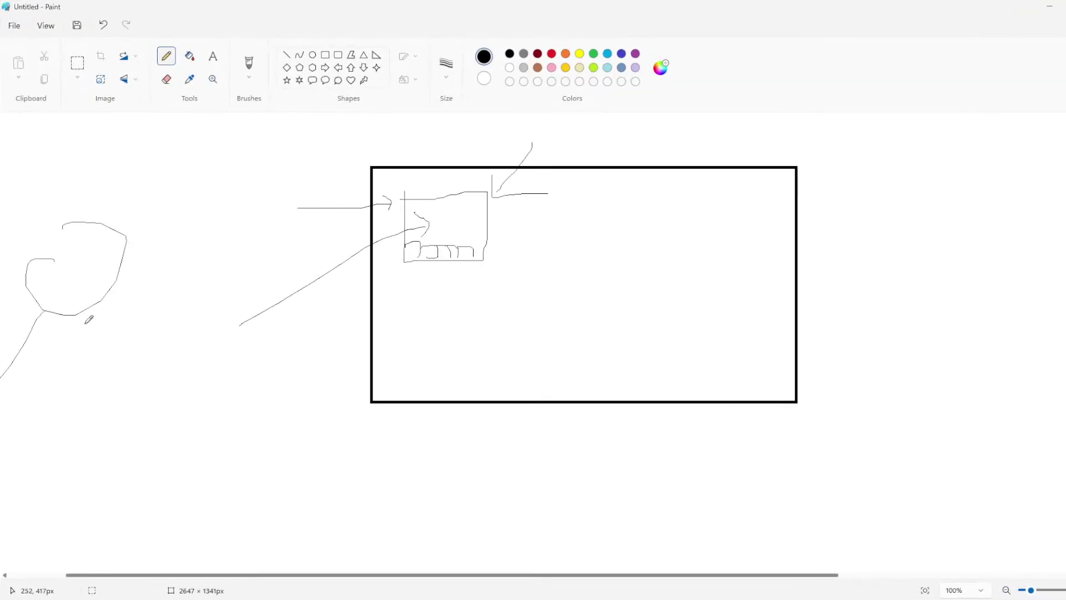
pyautogui.moveTo(102, 300)
pyautogui.mouseDown()
pyautogui.moveTo(123, 364)
pyautogui.moveTo(4, 369)
pyautogui.mouseUp()
pyautogui.moveTo(79, 330)
pyautogui.mouseDown()
pyautogui.moveTo(230, 305)
pyautogui.moveTo(388, 315)
pyautogui.moveTo(341, 333)
pyautogui.mouseUp()
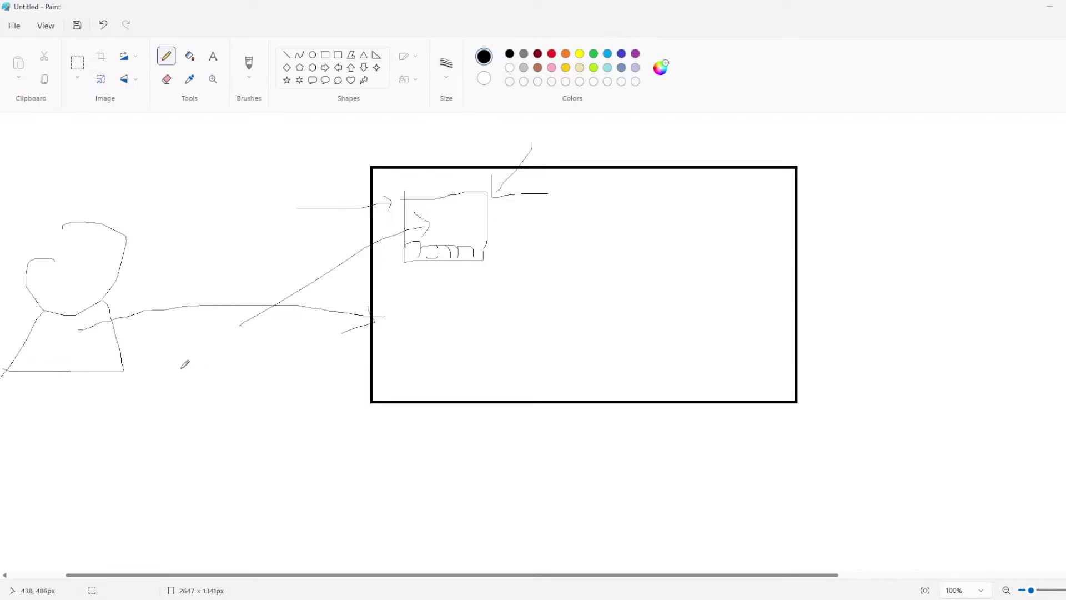
# Step: Handwrite http beneath the arrow, and add pencil marks under the large rectangle and near the arrowhead
pyautogui.moveTo(166, 337); pyautogui.dragTo(178, 399)
pyautogui.moveTo(201, 334)
pyautogui.mouseDown()
pyautogui.moveTo(202, 372)
pyautogui.moveTo(212, 356)
pyautogui.mouseUp()
pyautogui.moveTo(223, 334)
pyautogui.mouseDown()
pyautogui.moveTo(227, 368)
pyautogui.moveTo(237, 352)
pyautogui.mouseUp()
pyautogui.moveTo(241, 351)
pyautogui.mouseDown()
pyautogui.moveTo(248, 385)
pyautogui.moveTo(252, 358)
pyautogui.moveTo(239, 362)
pyautogui.mouseUp()
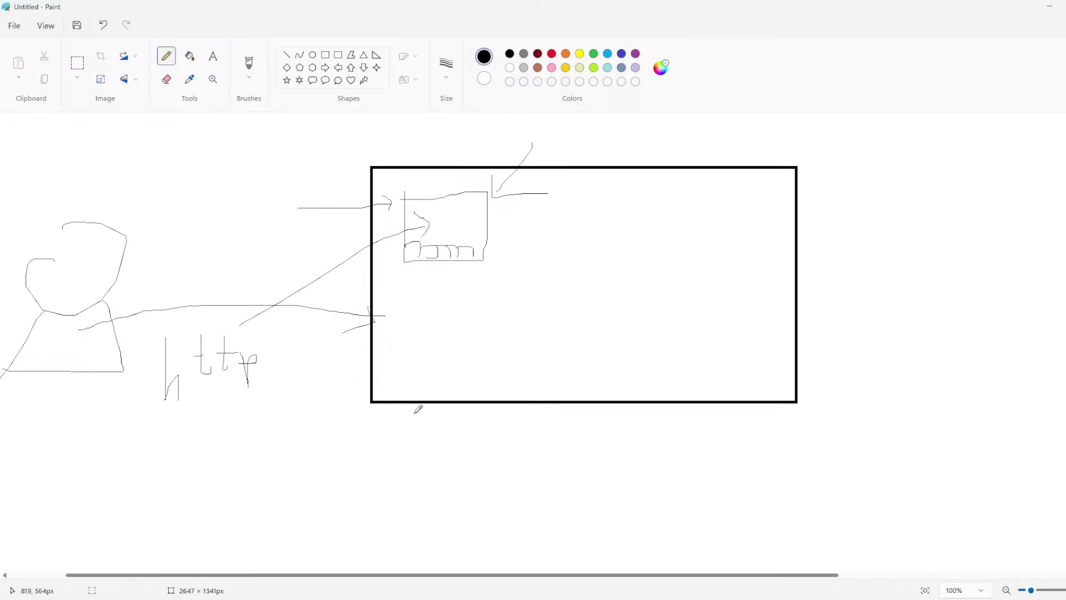
pyautogui.moveTo(414, 413); pyautogui.dragTo(415, 426)
pyautogui.moveTo(492, 400)
pyautogui.mouseDown()
pyautogui.moveTo(489, 433)
pyautogui.moveTo(486, 419)
pyautogui.mouseUp()
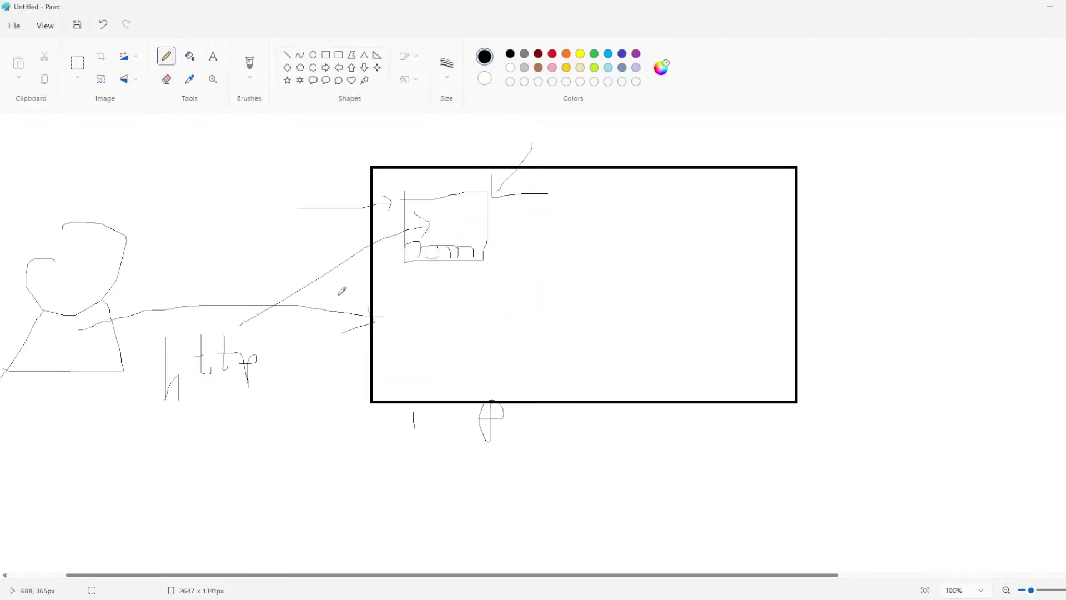
pyautogui.moveTo(338, 305)
pyautogui.mouseDown()
pyautogui.moveTo(332, 336)
pyautogui.moveTo(383, 292)
pyautogui.moveTo(417, 316)
pyautogui.moveTo(325, 334)
pyautogui.mouseUp()
# Step: Switch back to the browser and compare the website page with MySecurityGroup_linux's current inbound rules
pyautogui.hotkey('alt', 'Tab')
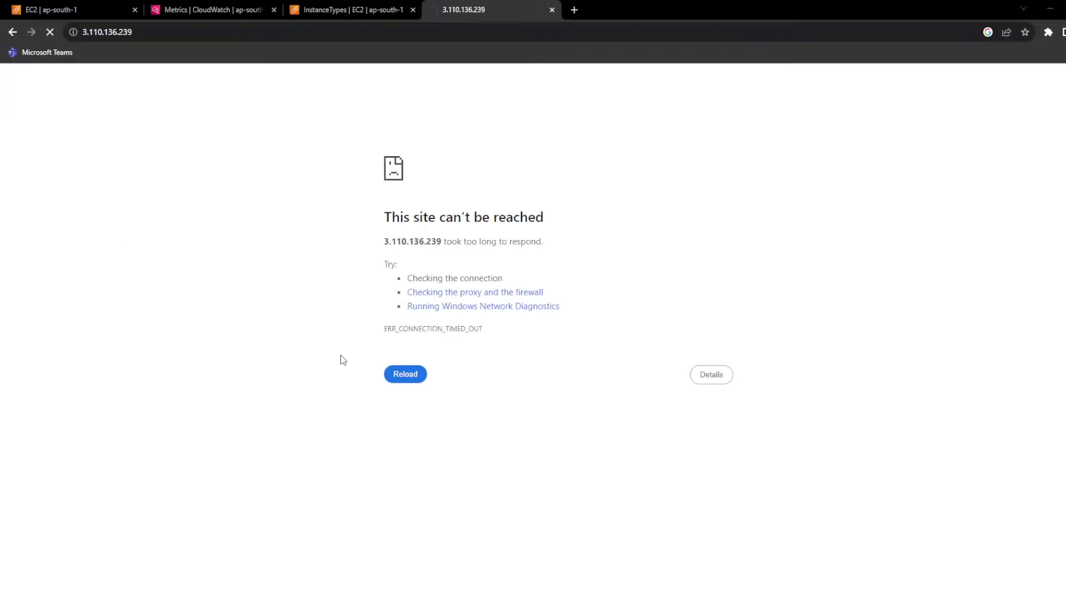
pyautogui.click(113, 9)
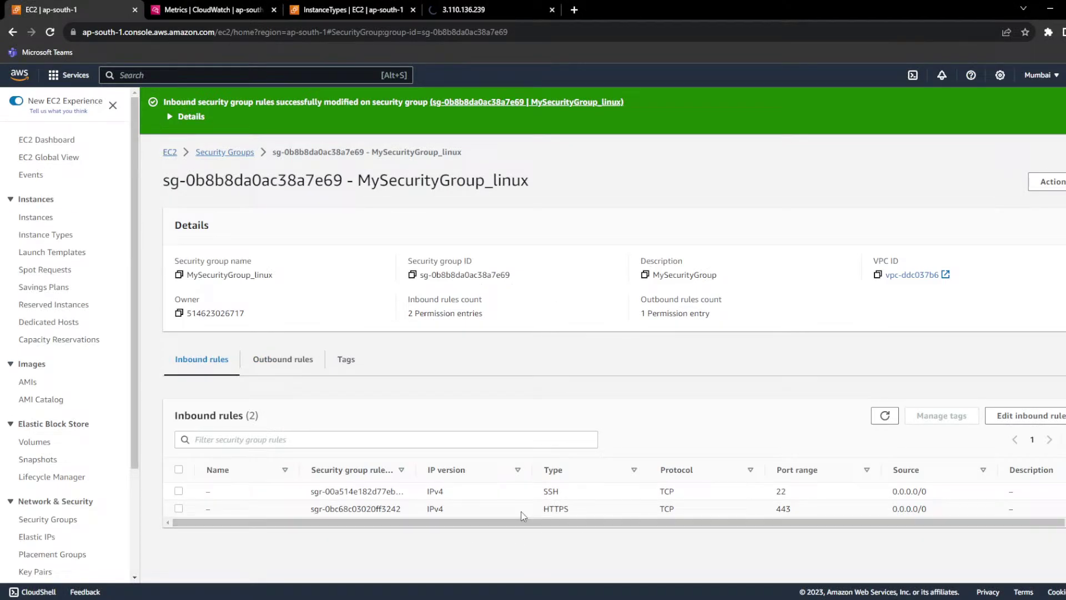
pyautogui.click(455, 8)
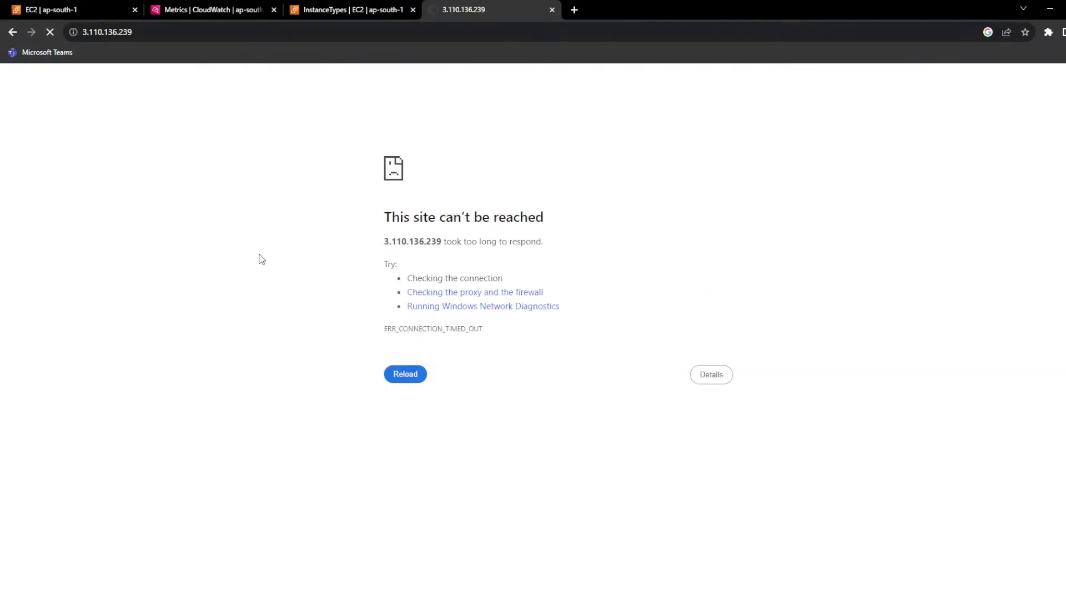
# Step: Add an HTTP inbound rule with source Anywhere, 0.0.0.0/0, to MySecurityGroup_linux, save the rules, and reload the website page
pyautogui.click(115, 7)
pyautogui.click(1024, 416)
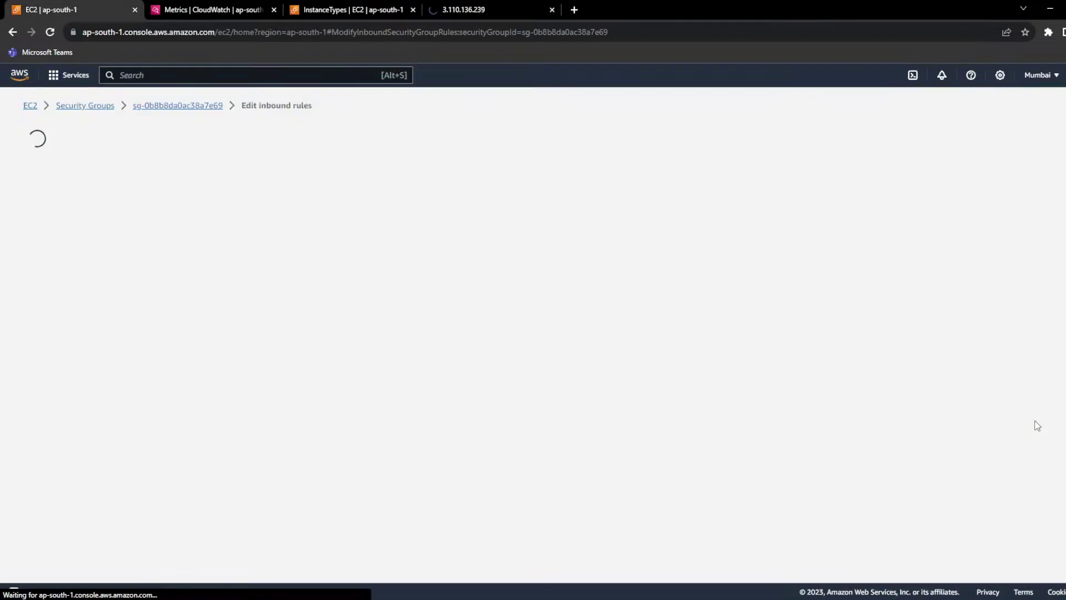
pyautogui.click(40, 373)
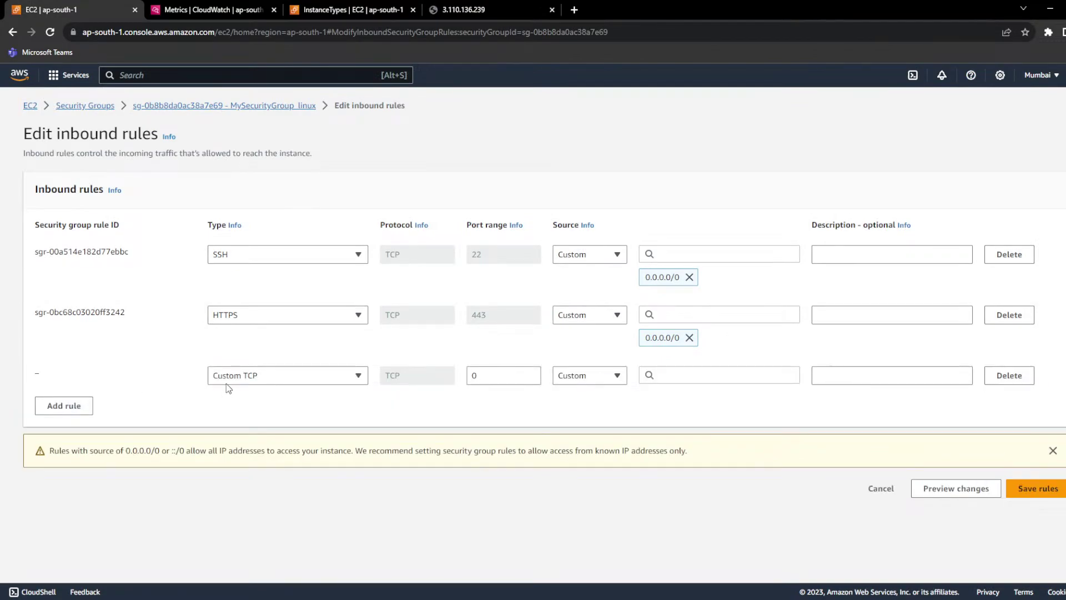
pyautogui.click(266, 377)
pyautogui.write('http')
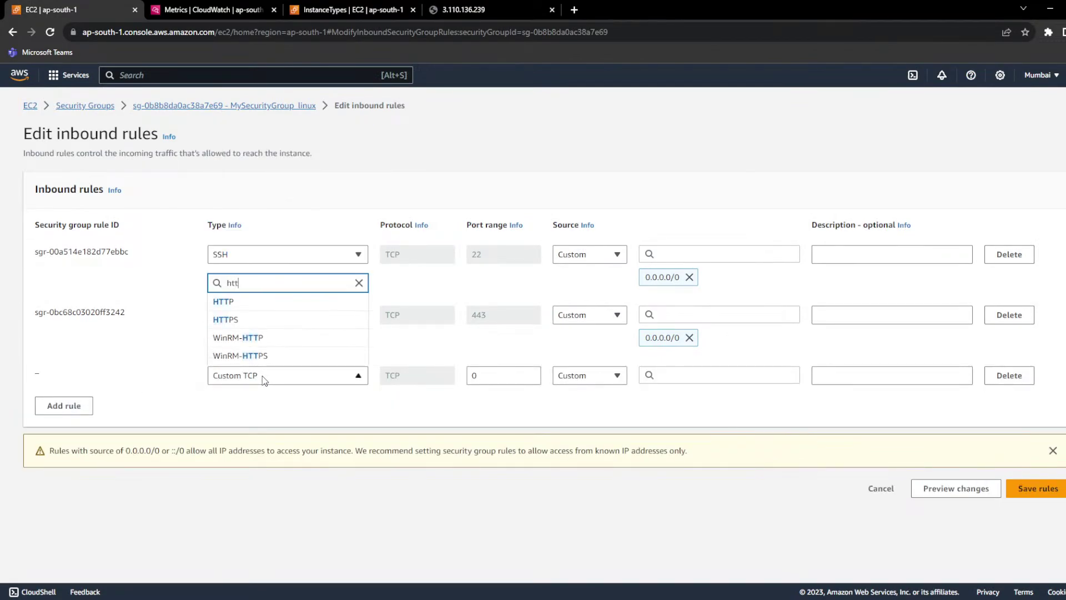
pyautogui.click(231, 300)
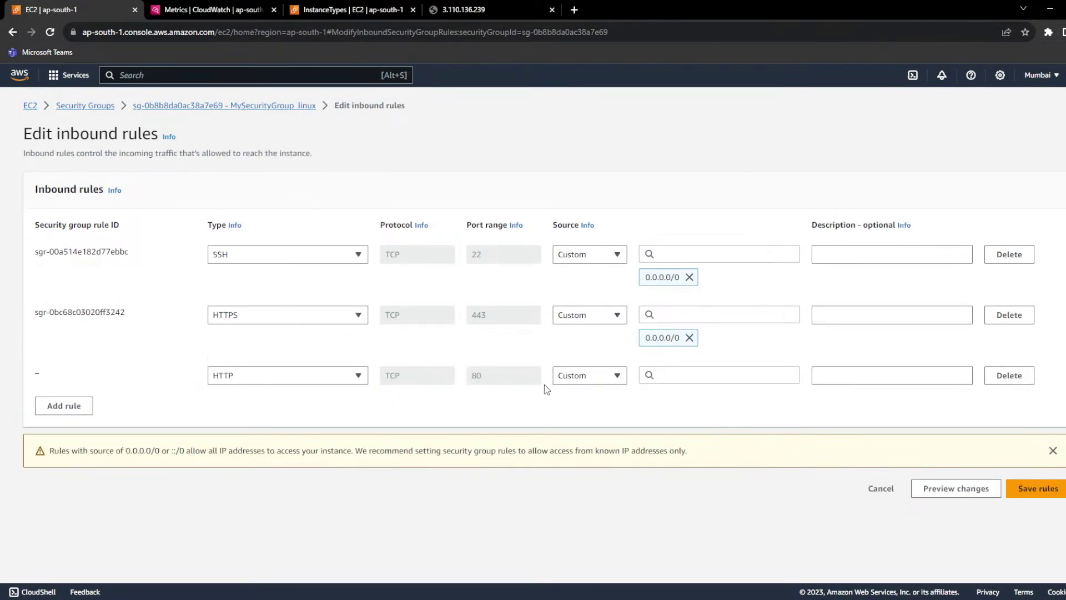
pyautogui.click(678, 375)
pyautogui.click(688, 148)
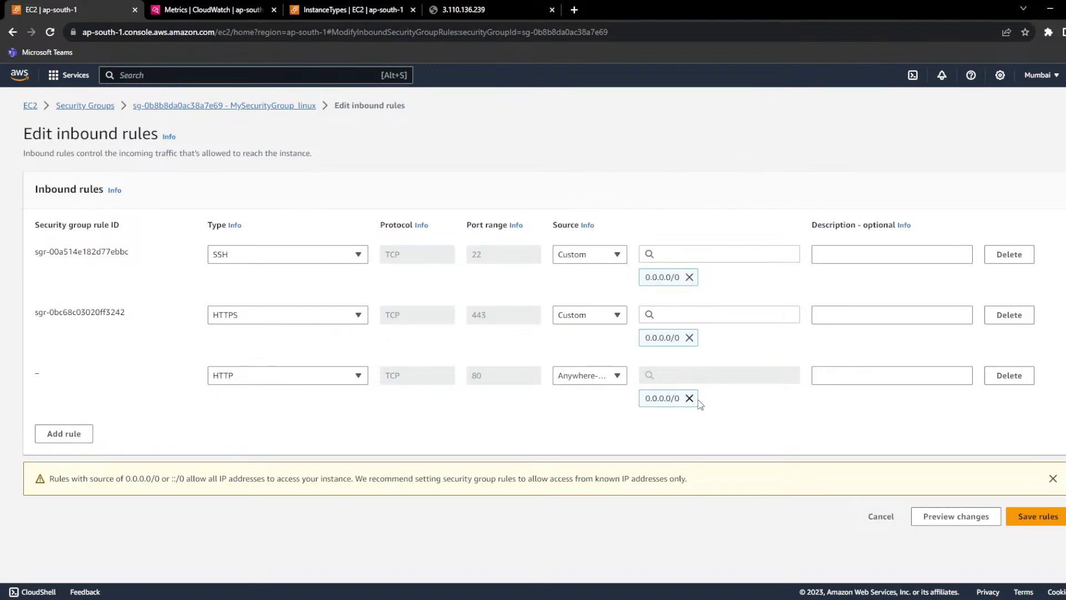
pyautogui.click(1050, 529)
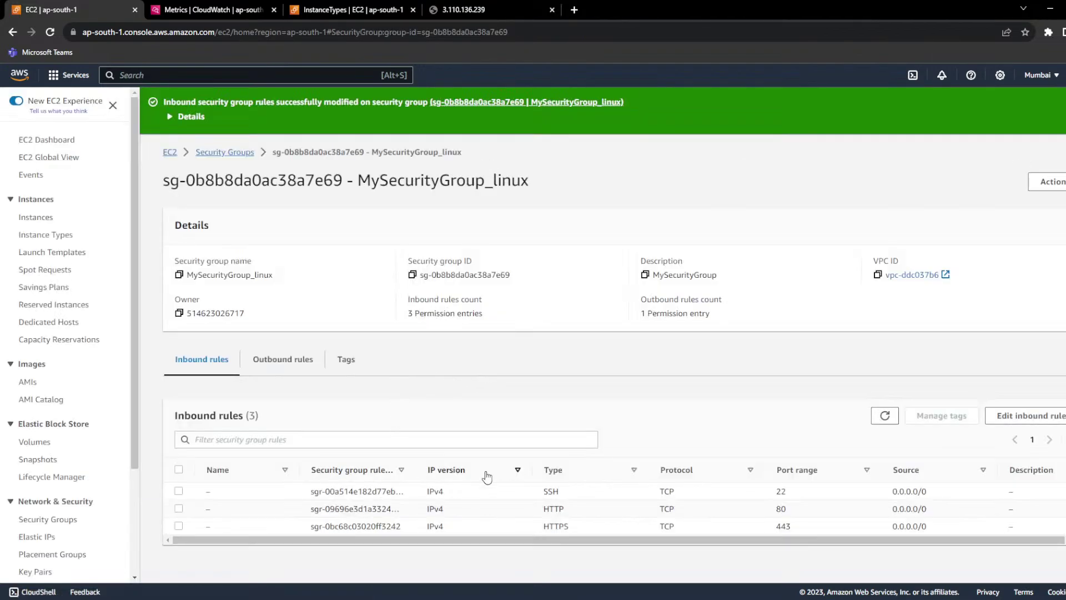
pyautogui.click(469, 9)
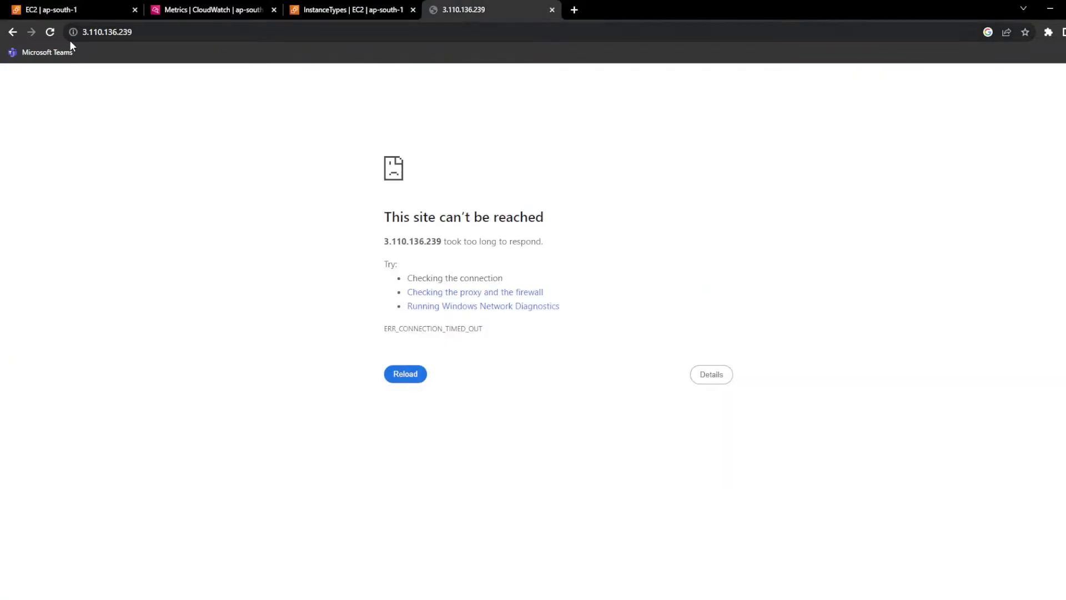
pyautogui.click(51, 36)
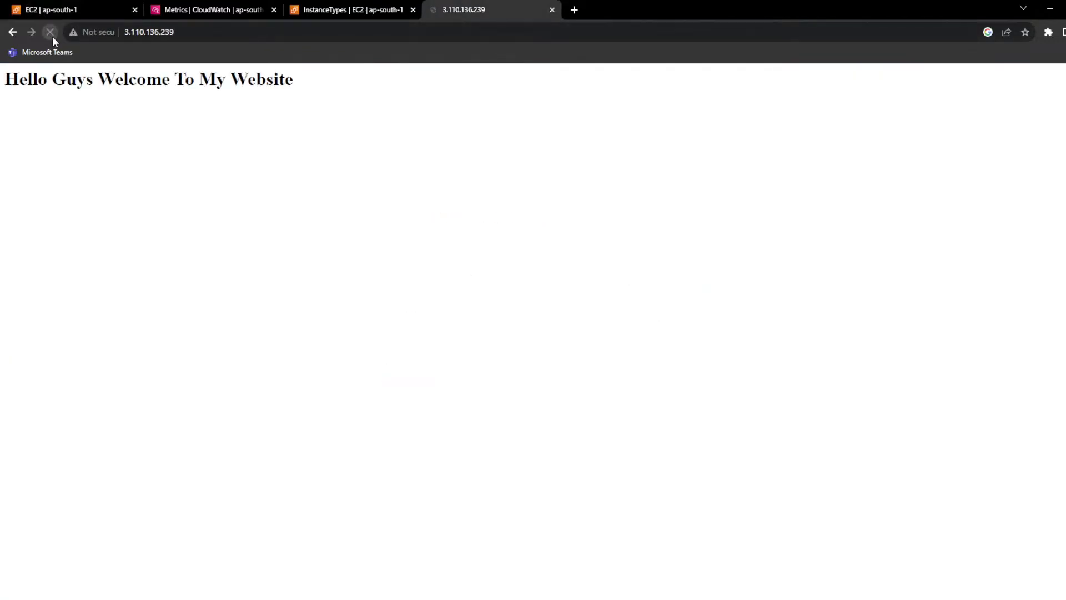
# Step: Highlight the website heading, then switch to the 4 EC2 folder in File Explorer and open EC2 assignment part 1.txt
pyautogui.moveTo(8, 86); pyautogui.dragTo(342, 86)
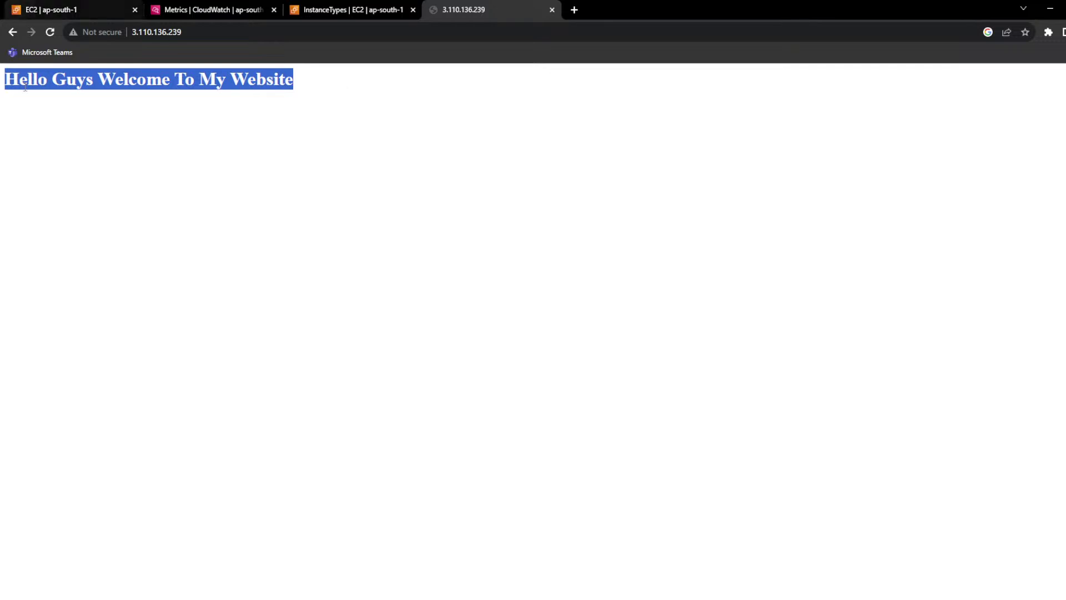
pyautogui.hotkey('alt', 'Tab')
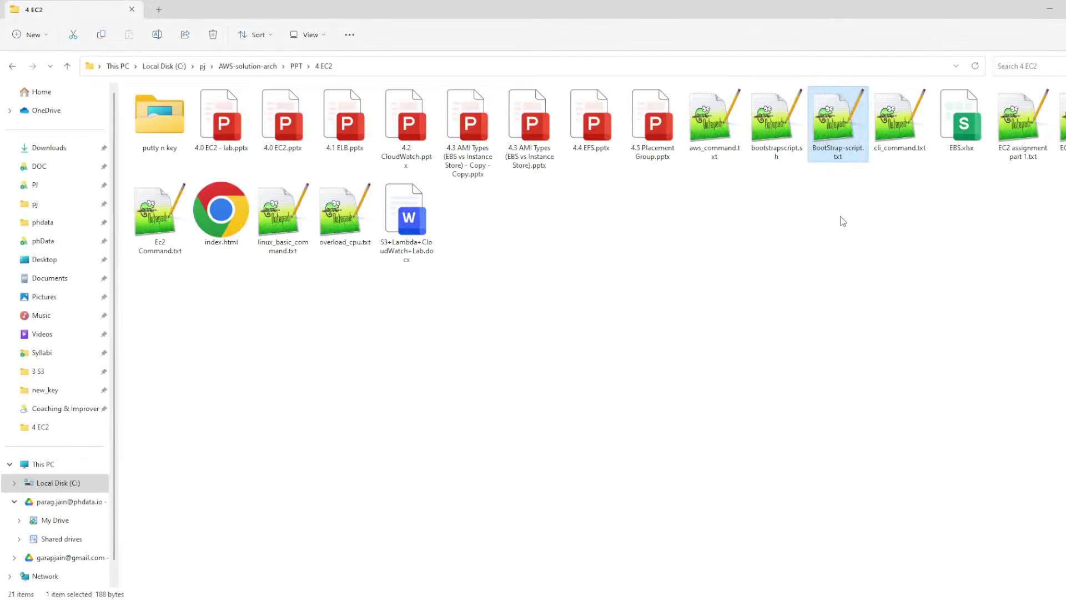
pyautogui.click(823, 262)
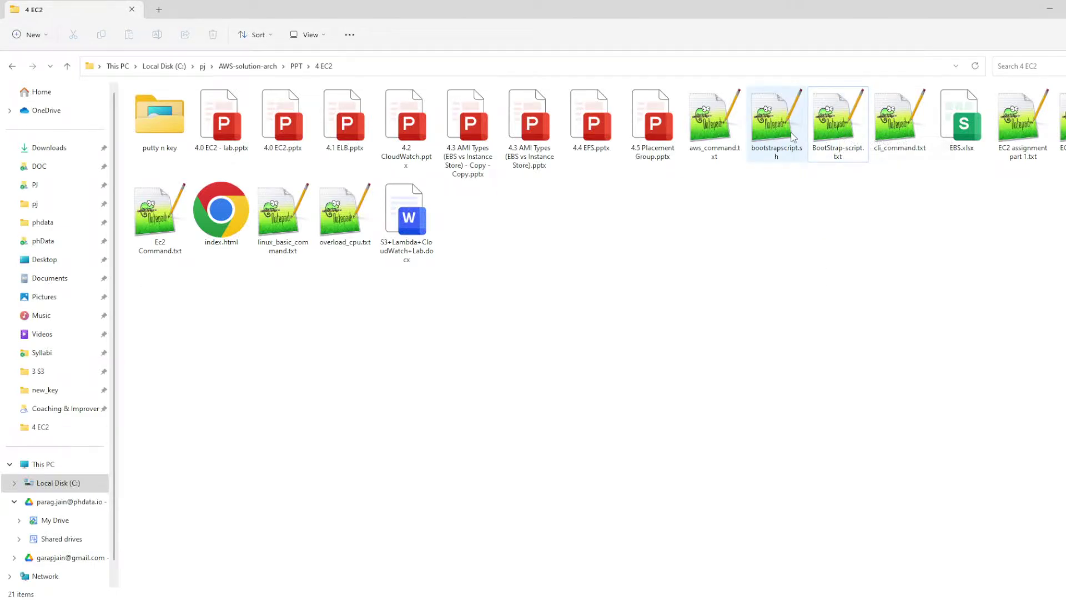
pyautogui.moveTo(776, 229); pyautogui.dragTo(844, 153)
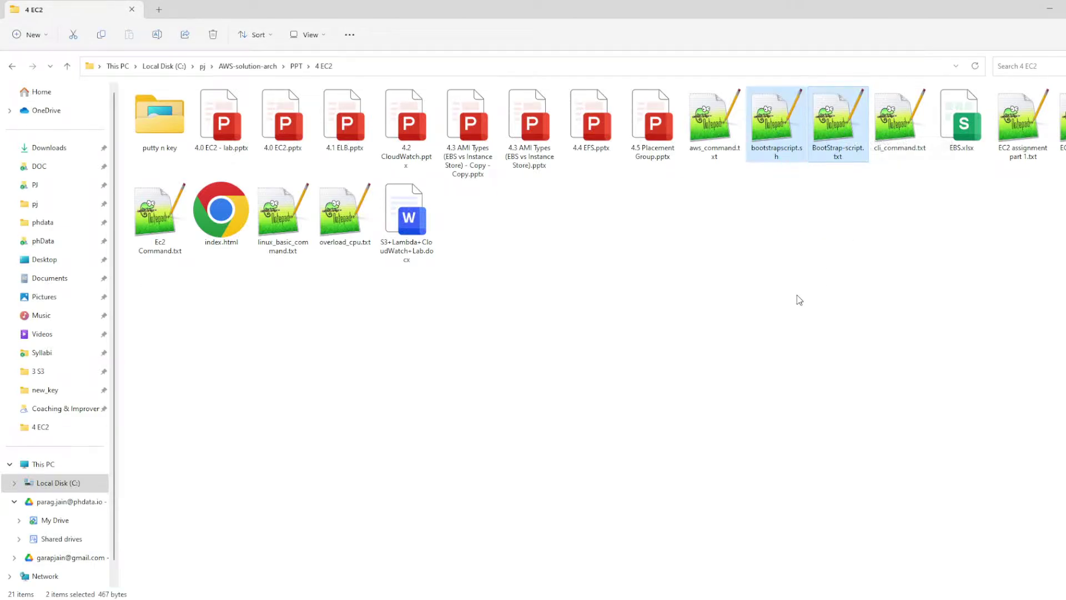
pyautogui.click(1028, 132)
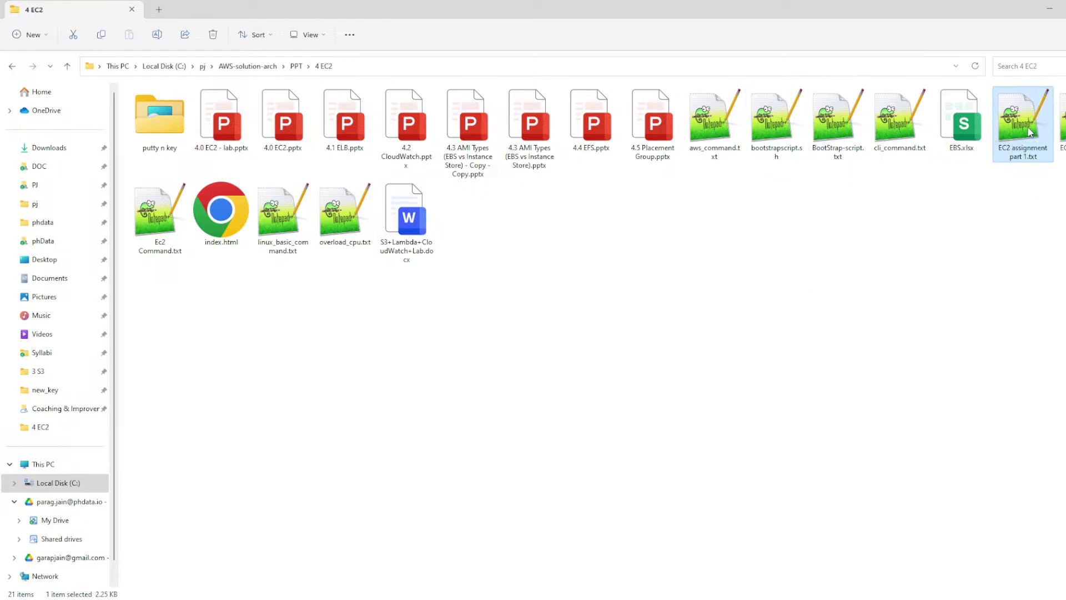
pyautogui.doubleClick(1028, 133)
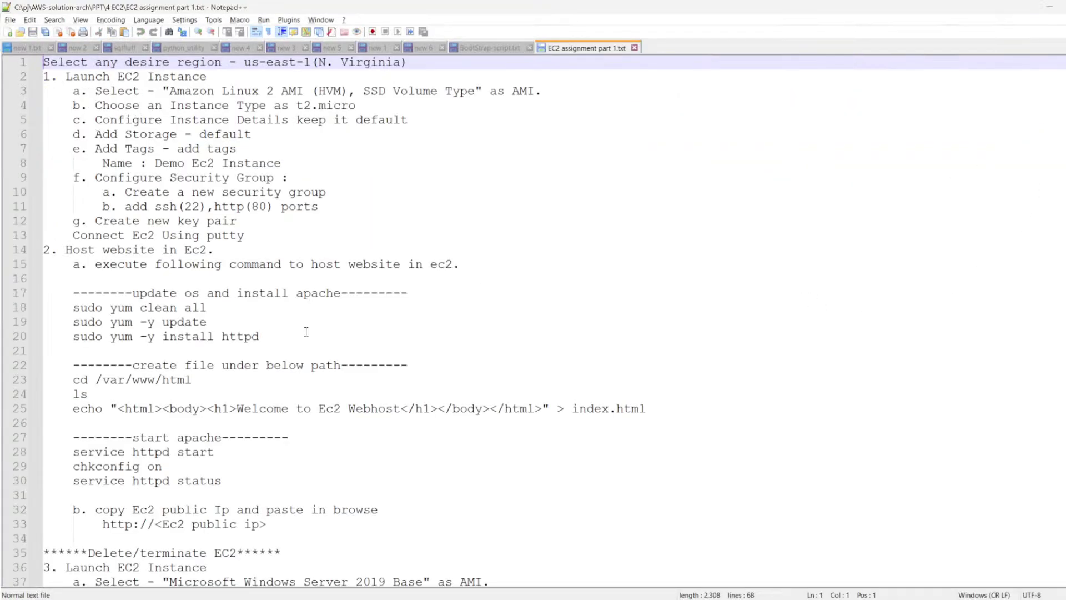
# Step: Review assignment sections 1 and 2, covering the Linux EC2 instance launch and the website hosting commands
pyautogui.moveTo(305, 331); pyautogui.dragTo(35, 262)
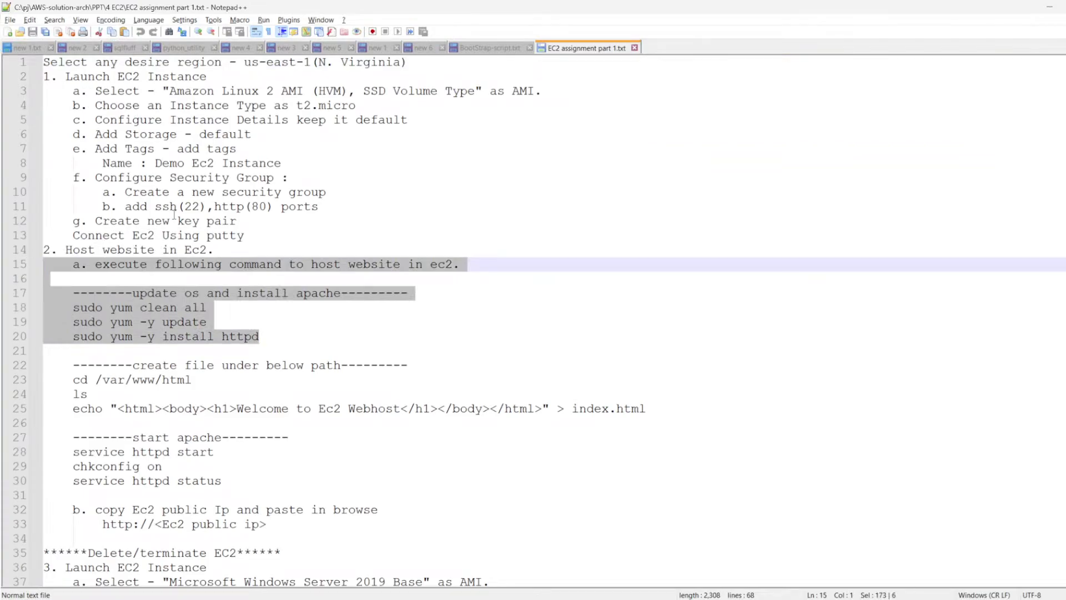
pyautogui.click(174, 215)
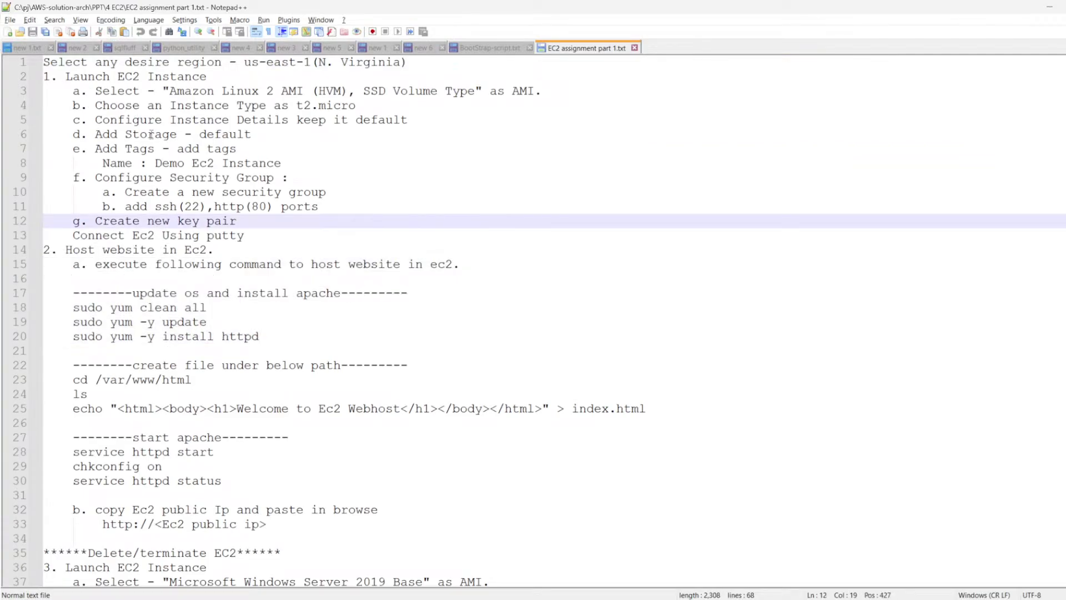
pyautogui.moveTo(82, 80); pyautogui.dragTo(239, 220)
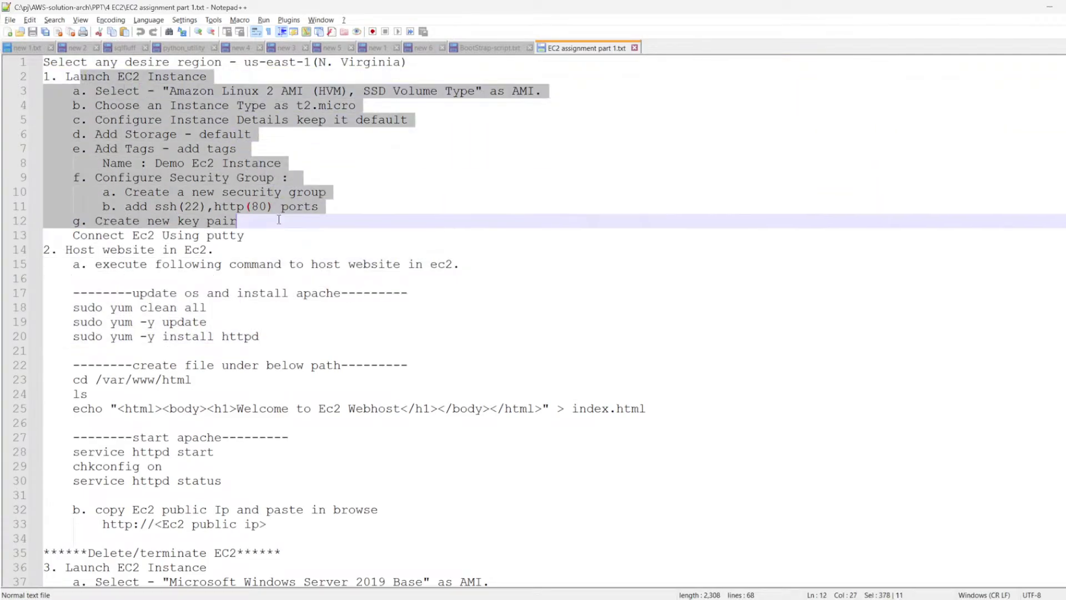
pyautogui.scroll(-2, 233, 232)
pyautogui.moveTo(81, 192); pyautogui.dragTo(237, 361)
pyautogui.scroll(-2, 238, 353)
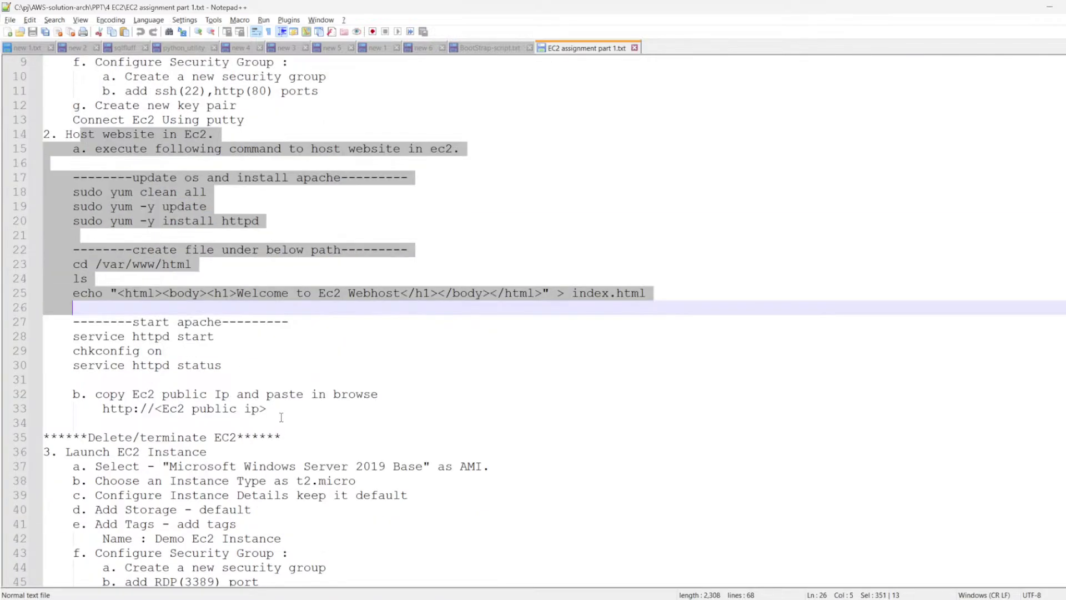
pyautogui.moveTo(281, 417); pyautogui.dragTo(45, 134)
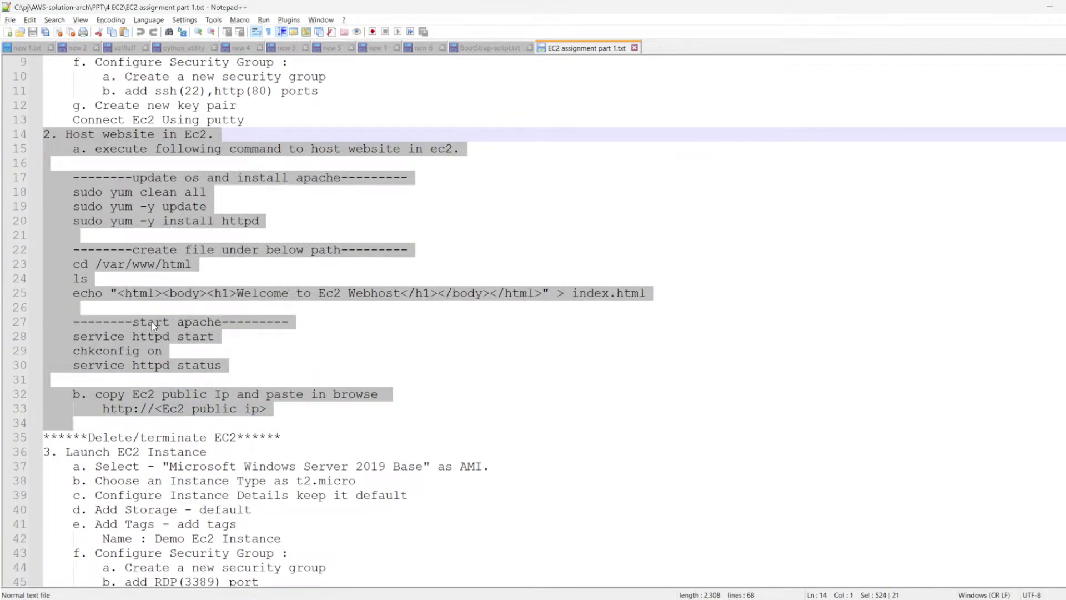
pyautogui.scroll(-4, 167, 333)
pyautogui.scroll(-1, 179, 343)
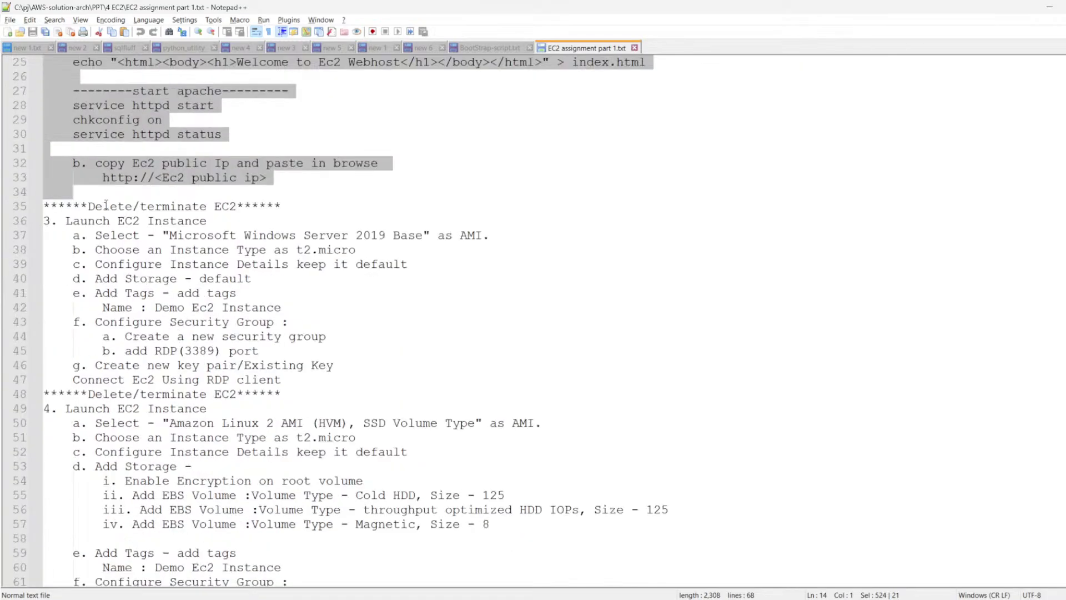
# Step: Review assignment section 3 on launching a Windows Server 2019 instance, highlighting its security group, RDP port 3389 and RDP client lines
pyautogui.moveTo(106, 206); pyautogui.dragTo(283, 379)
pyautogui.scroll(-1, 287, 323)
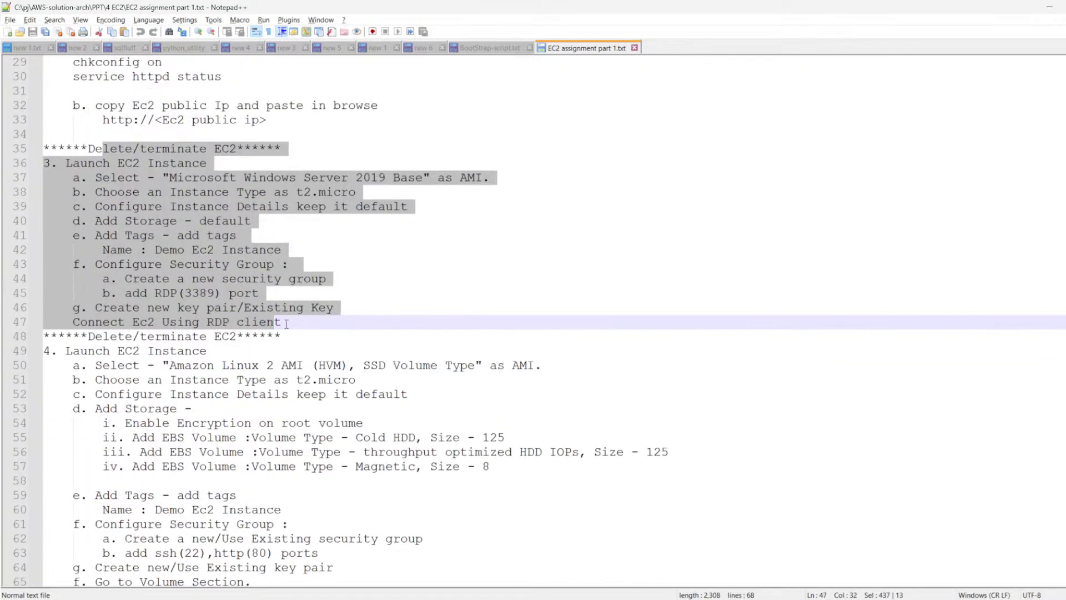
pyautogui.scroll(-3, 286, 323)
pyautogui.scroll(3, 287, 323)
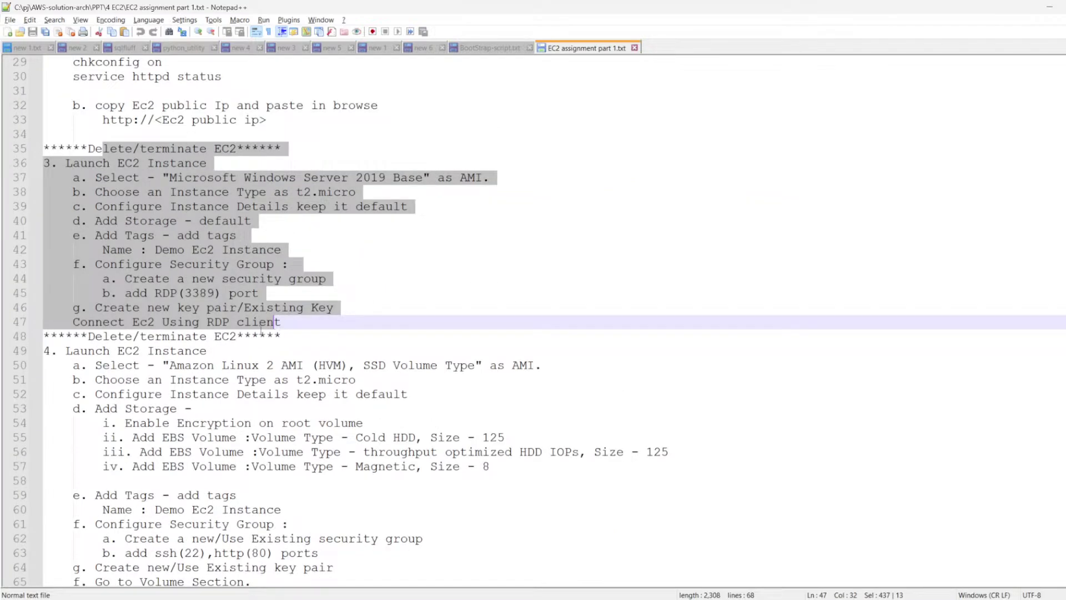
pyautogui.tripleClick(214, 323)
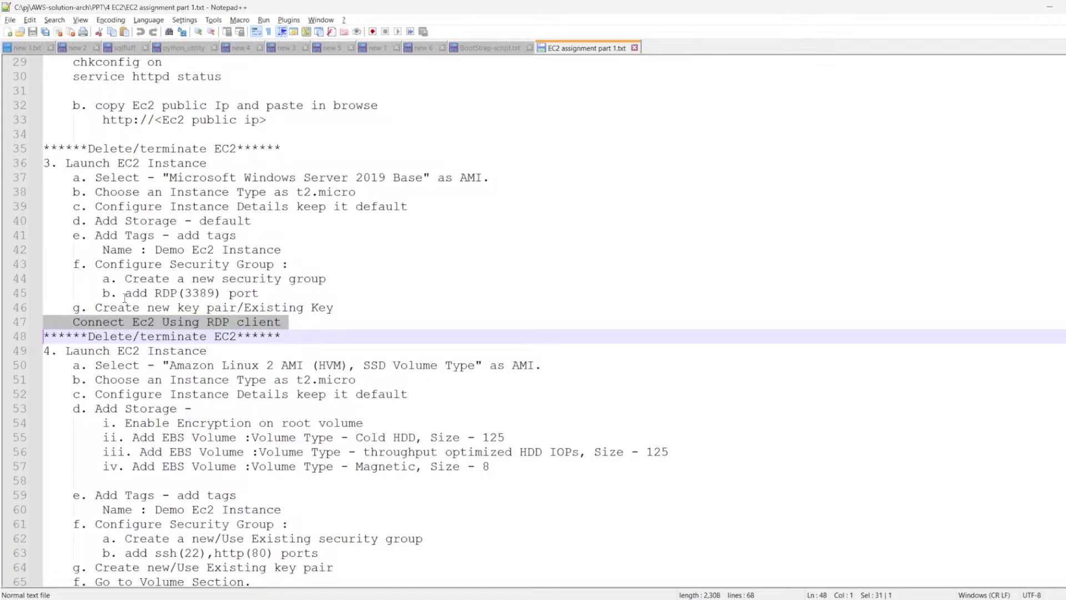
pyautogui.moveTo(214, 279); pyautogui.dragTo(339, 282)
pyautogui.doubleClick(201, 294)
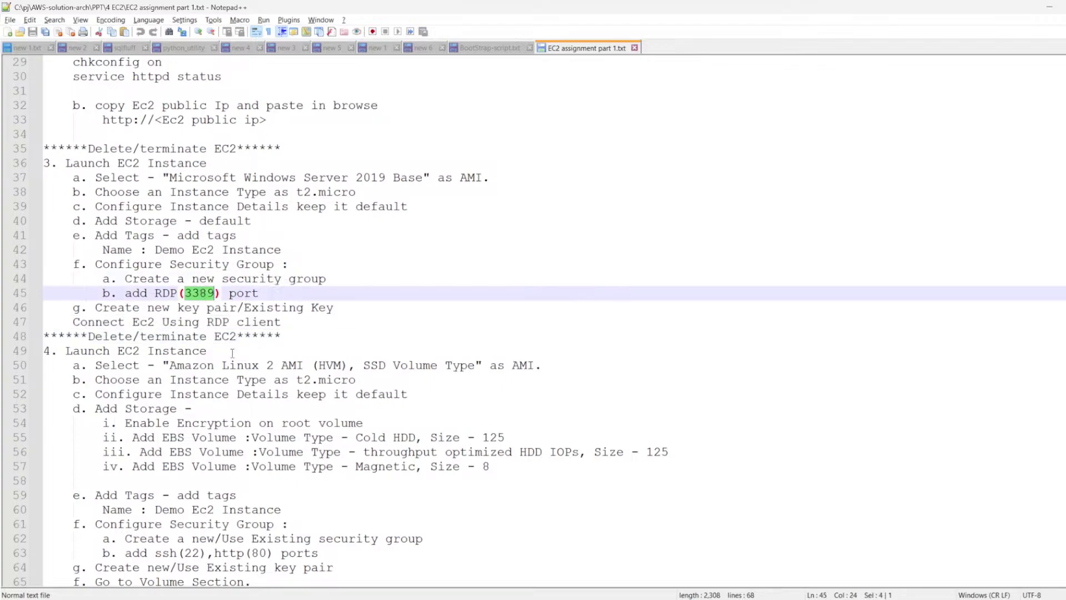
pyautogui.scroll(-4, 232, 384)
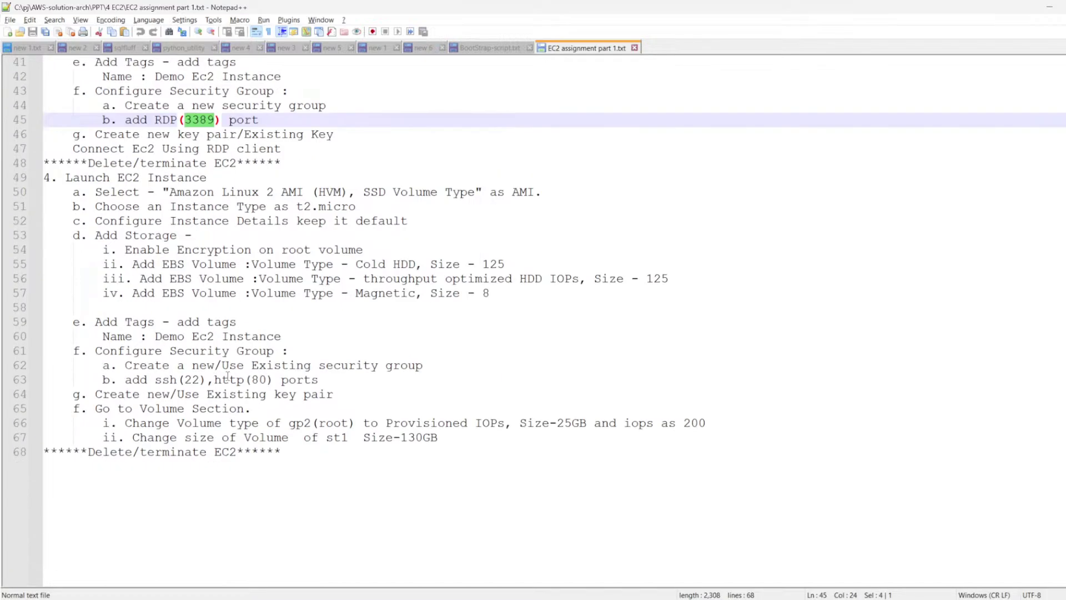
pyautogui.scroll(5, 171, 302)
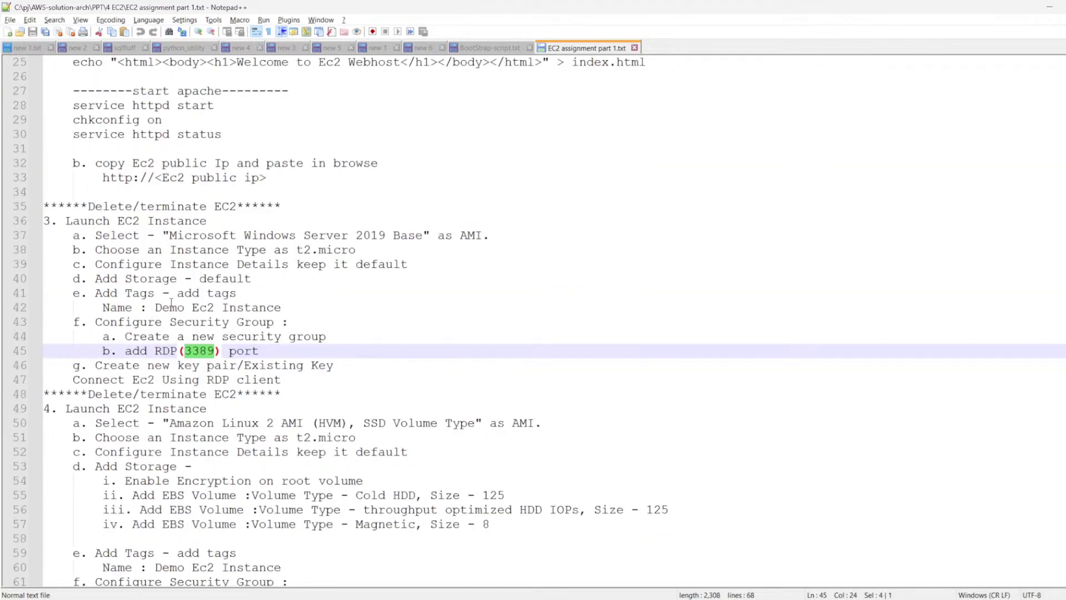
pyautogui.moveTo(89, 221); pyautogui.dragTo(259, 322)
# Step: Examine assignment section 4 on the encrypted root volume, extra EBS volumes and volume changes, and return to the file's beginning
pyautogui.scroll(-5, 254, 323)
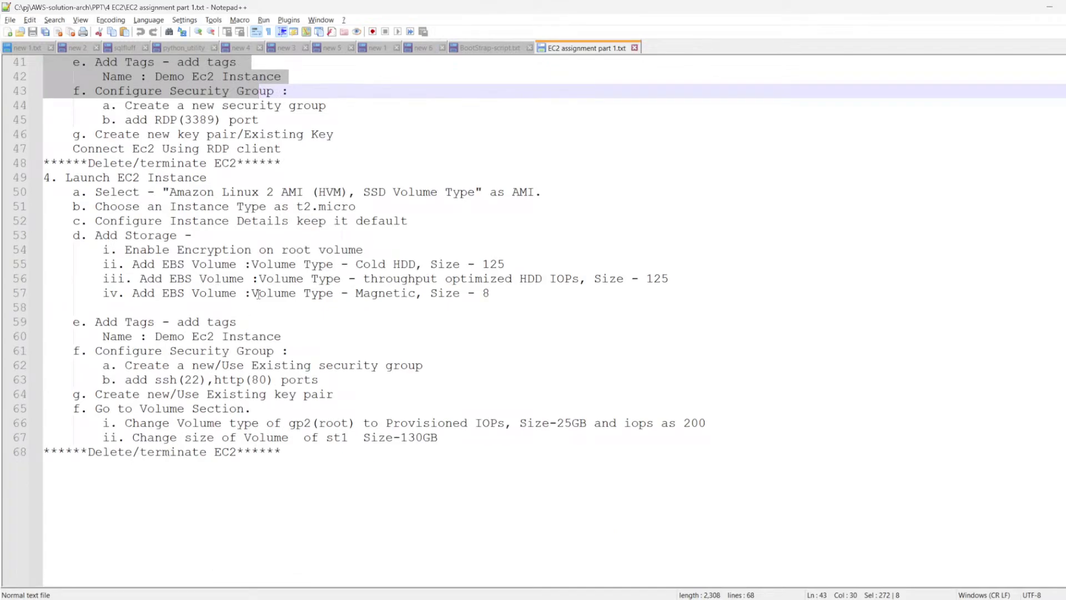
pyautogui.moveTo(120, 177); pyautogui.dragTo(454, 438)
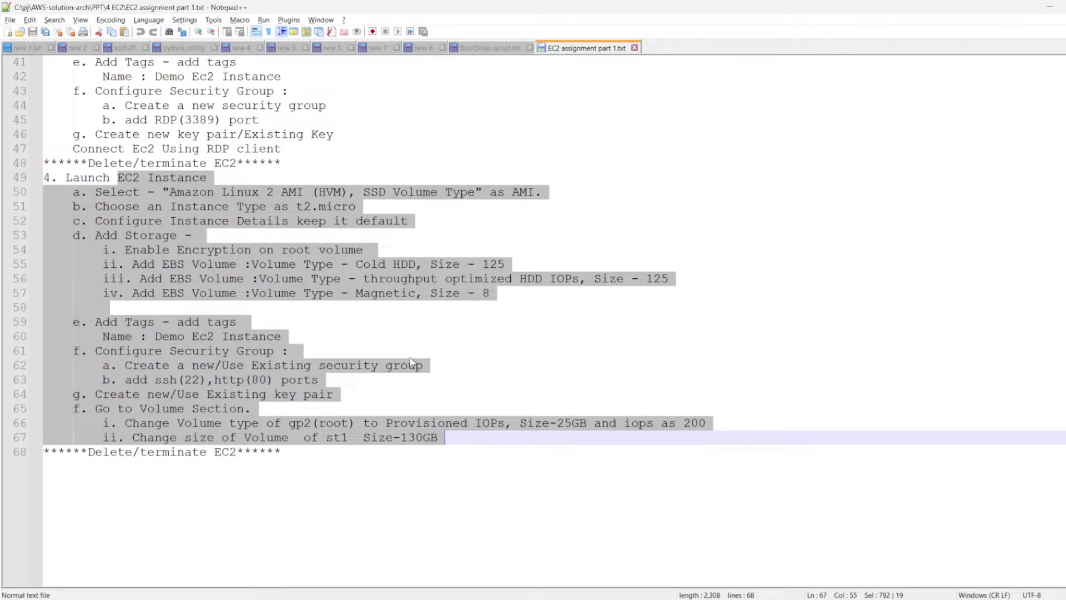
pyautogui.scroll(7, 349, 355)
pyautogui.scroll(7, 349, 356)
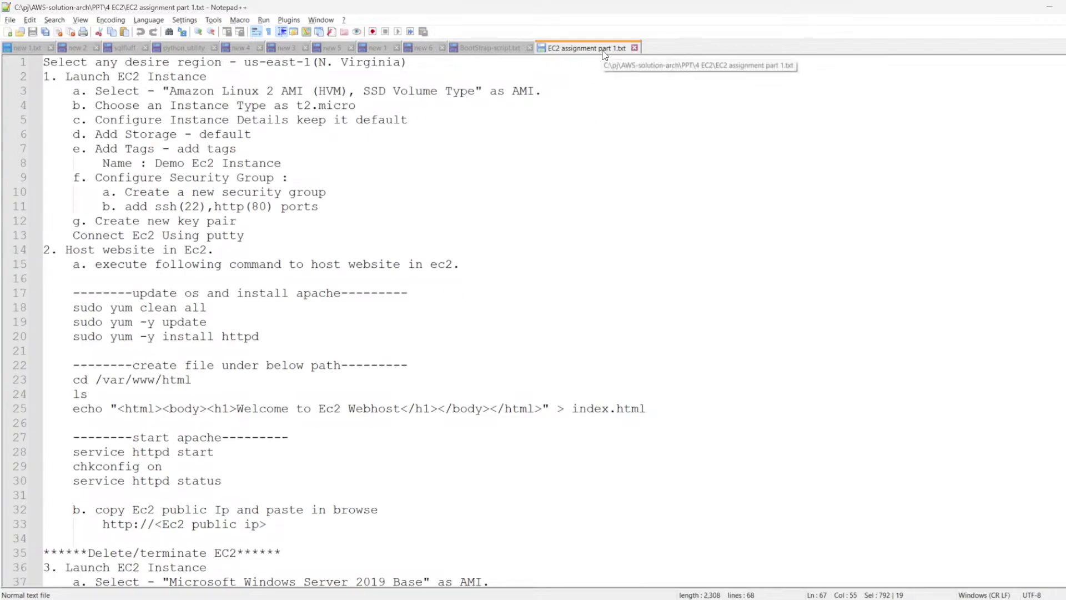
# Step: Close EC2 assignment part 1.txt, close BootStrap-script.txt without saving it, and minimize Notepad++
pyautogui.click(634, 48)
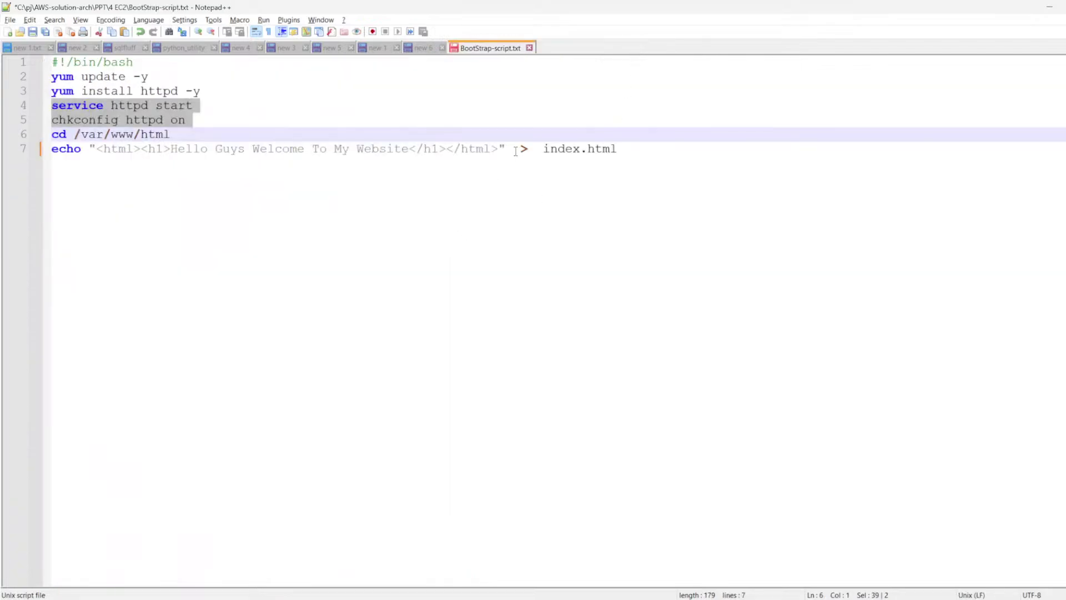
pyautogui.click(529, 48)
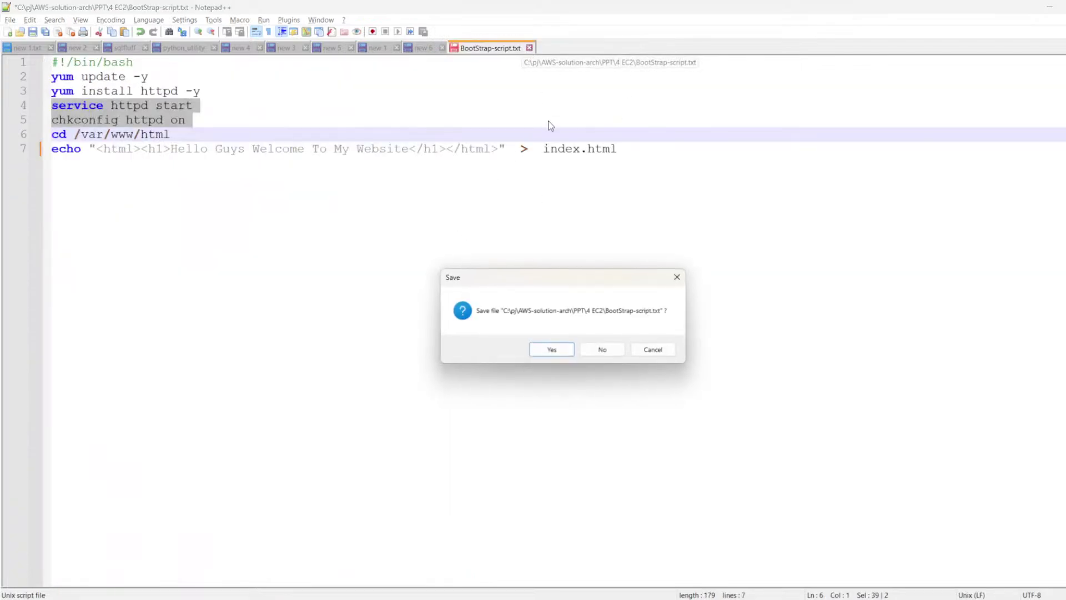
pyautogui.click(611, 349)
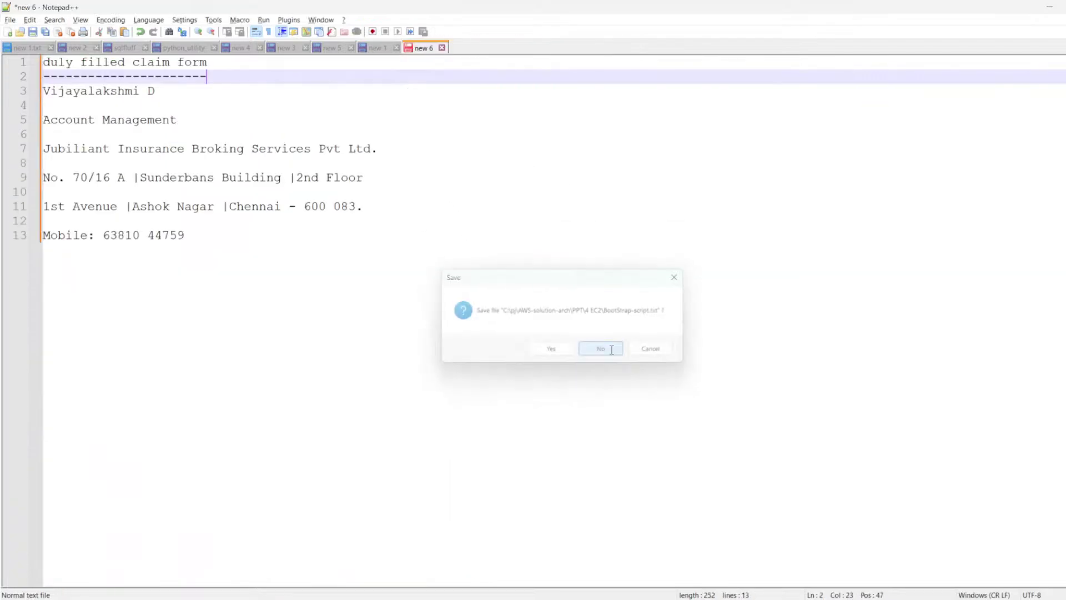
pyautogui.click(1050, 7)
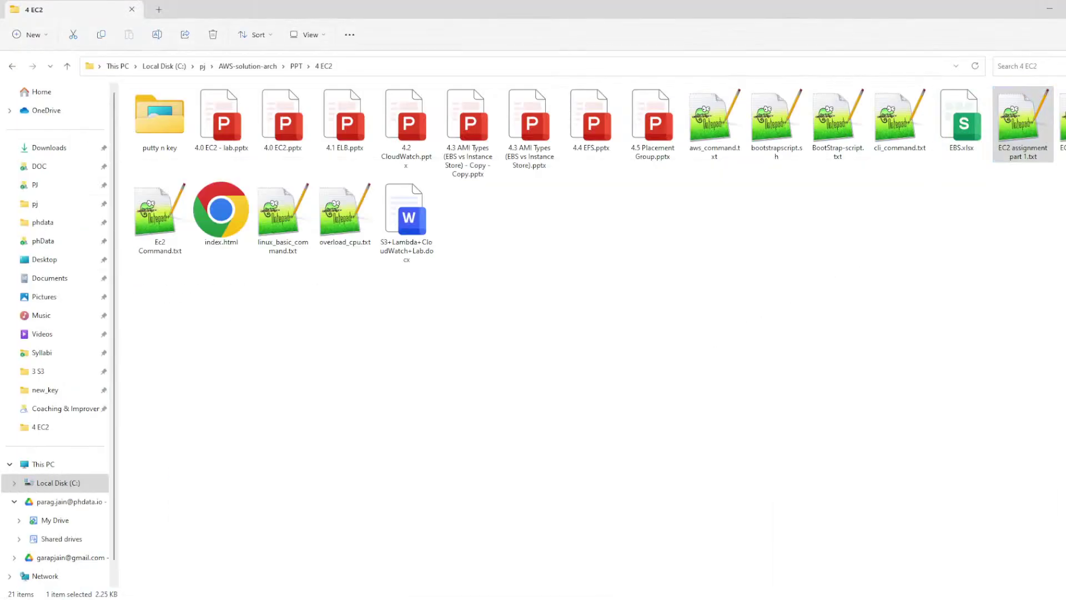
# Step: Switch to the PuTTY terminal, list the directory's files in long format with ll, and clear the screen
pyautogui.hotkey('alt', 'Tab')
pyautogui.write('ll')
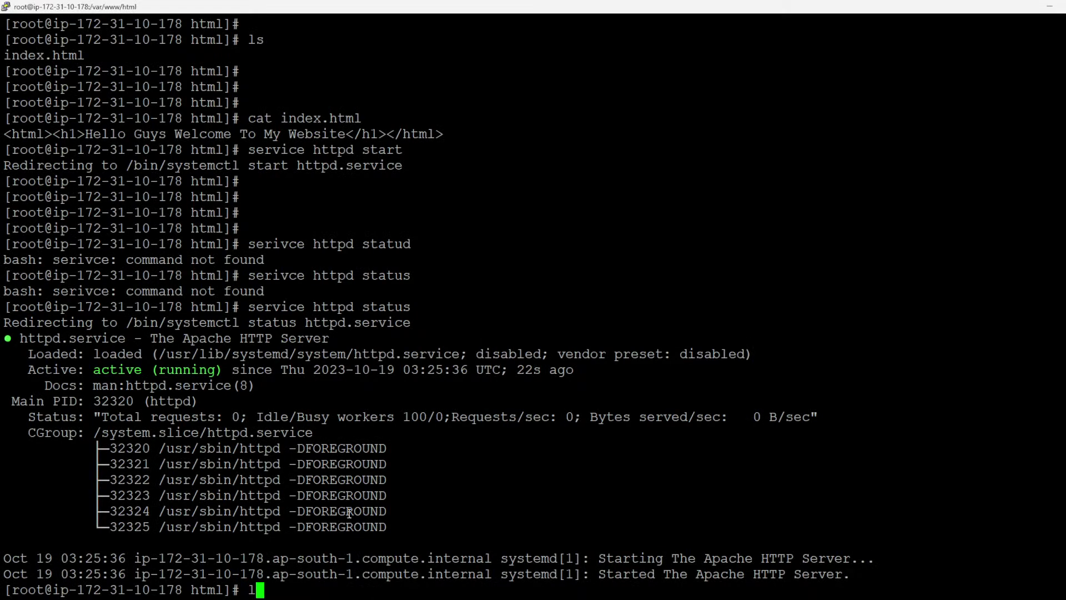
pyautogui.press('Return')
pyautogui.write('clear')
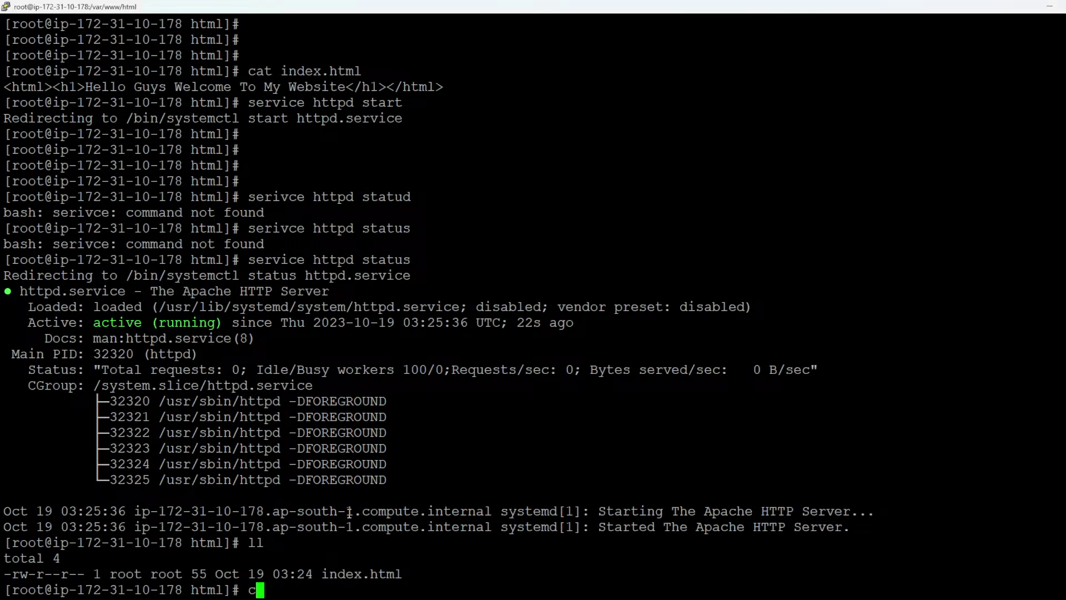
pyautogui.press('Return')
pyautogui.press('Return')
pyautogui.press('Return')
pyautogui.press('Return')
pyautogui.press('Return')
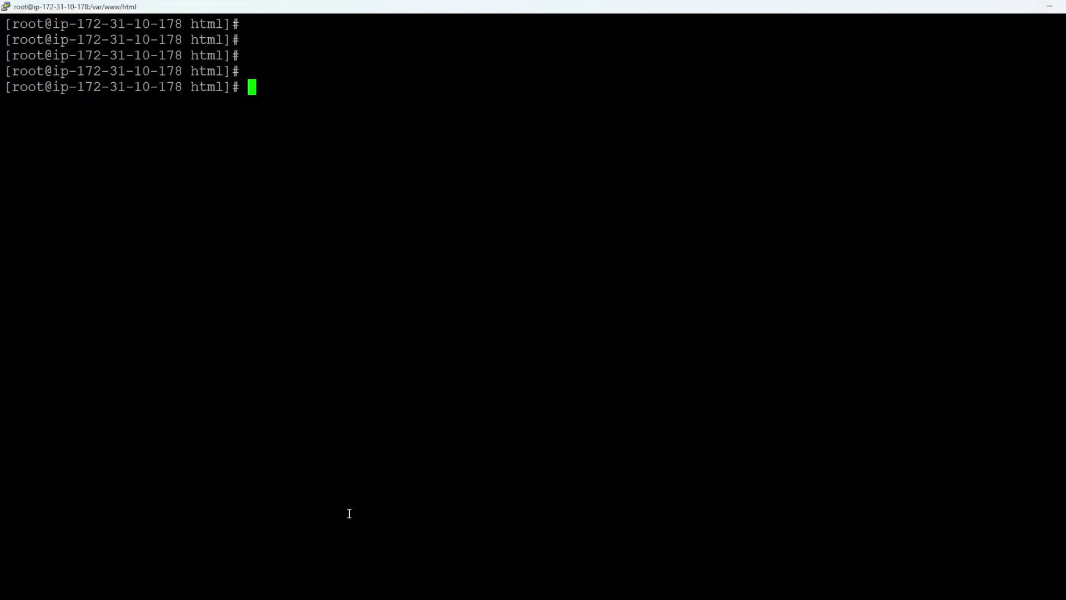
# Step: Print the working directory, list its files, and display the contents of index.html with cat
pyautogui.write('pwd')
pyautogui.press('Return')
pyautogui.write('ls')
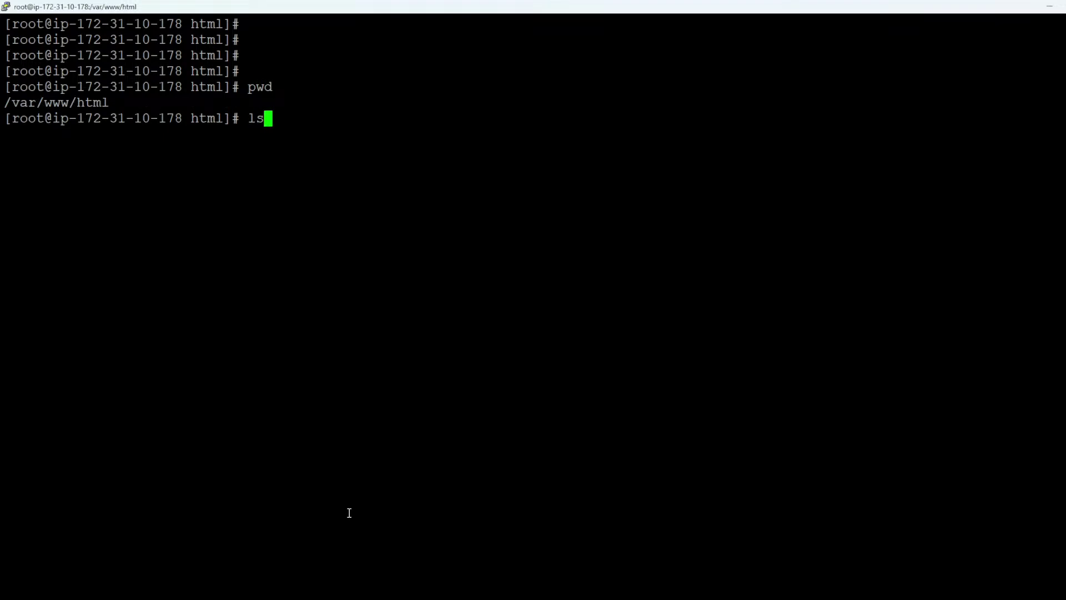
pyautogui.press('Return')
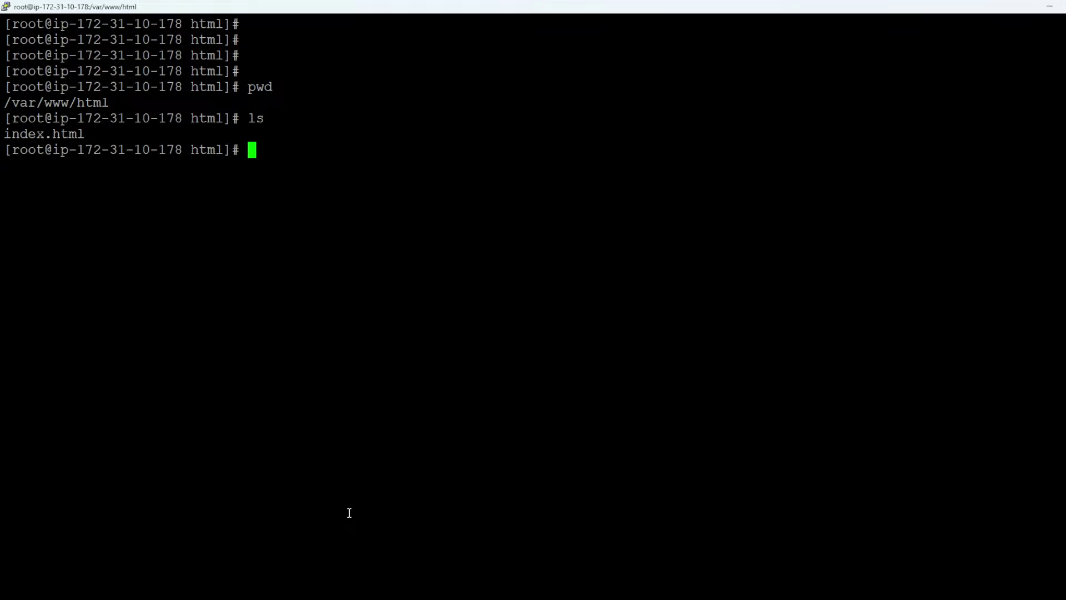
pyautogui.write('cat in')
pyautogui.press('Tab')
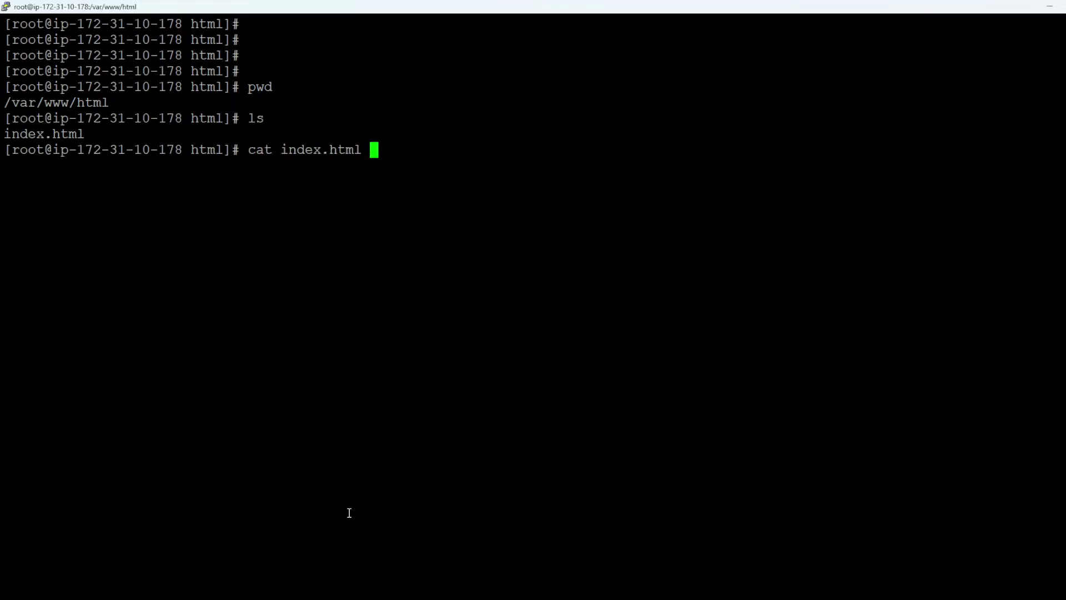
pyautogui.press('Return')
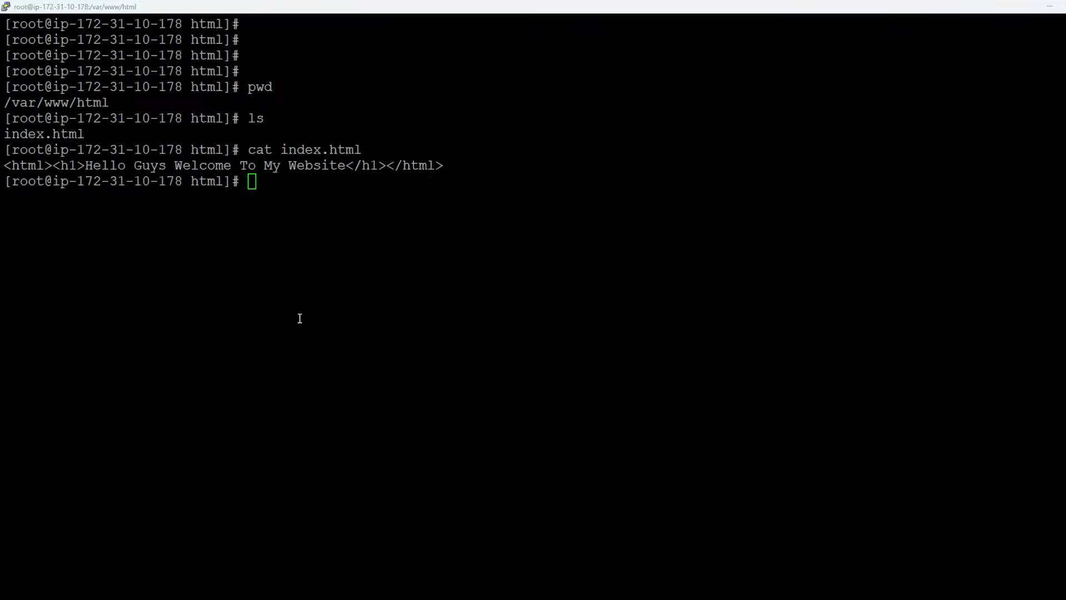
# Step: Switch to the browser, search Google for "tomcat" in a new tab, and show the image results
pyautogui.hotkey('alt', 'Tab')
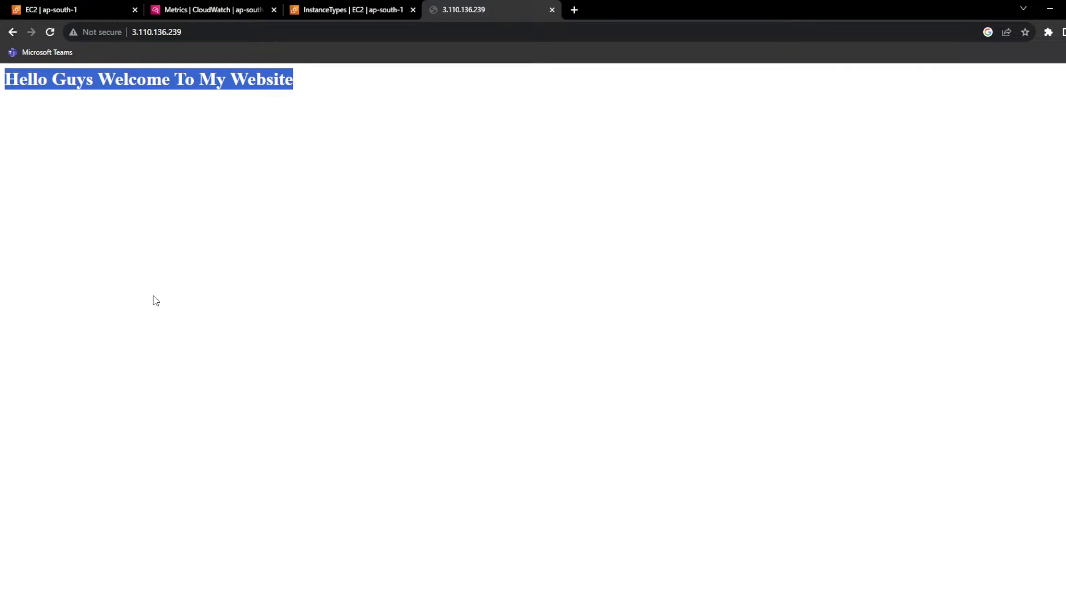
pyautogui.click(573, 10)
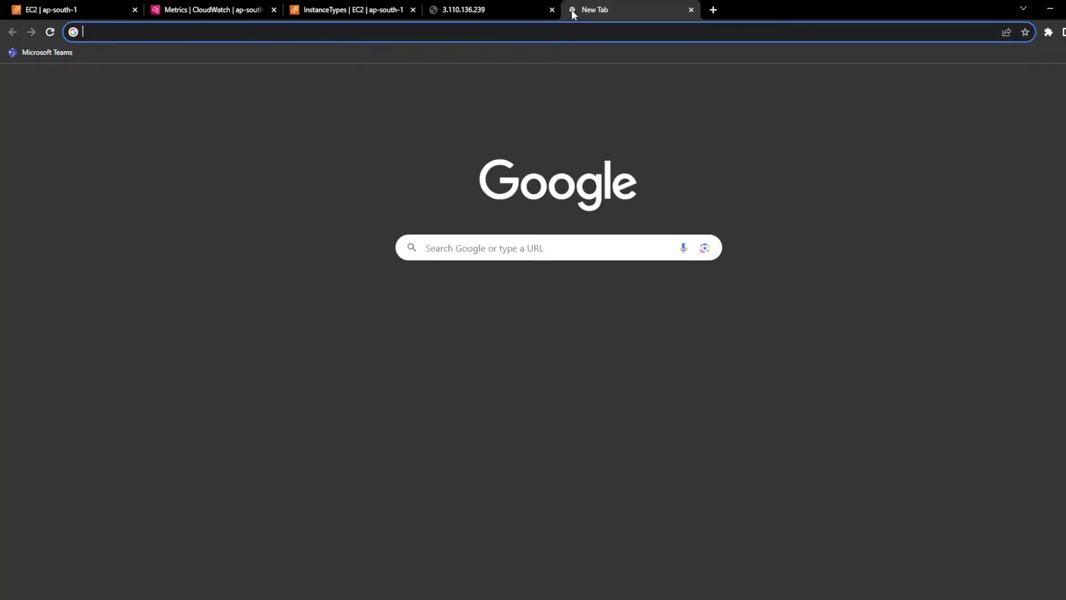
pyautogui.write('tomcat')
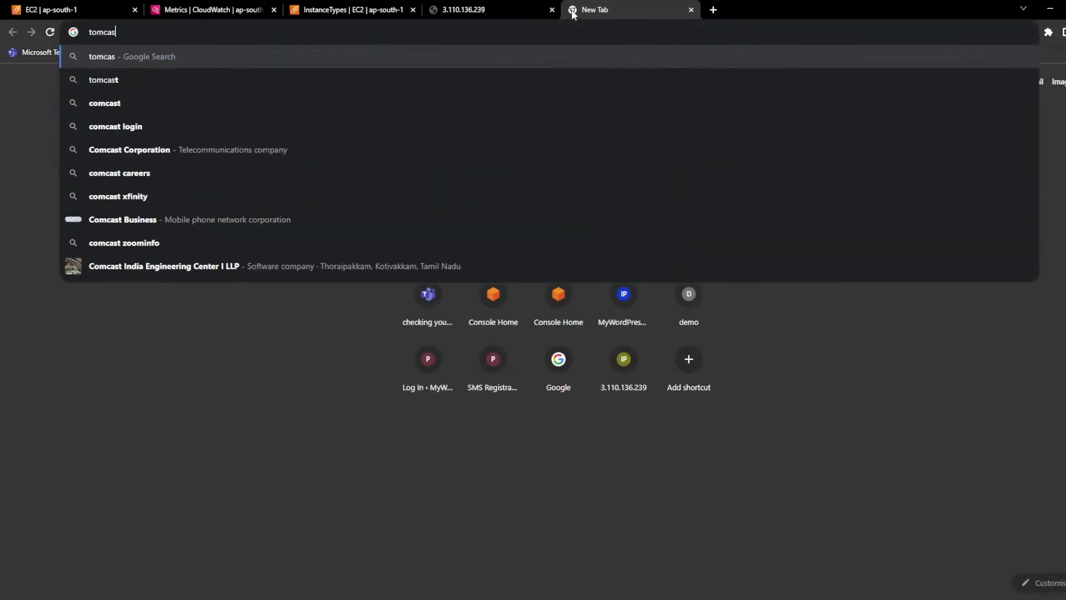
pyautogui.press('Return')
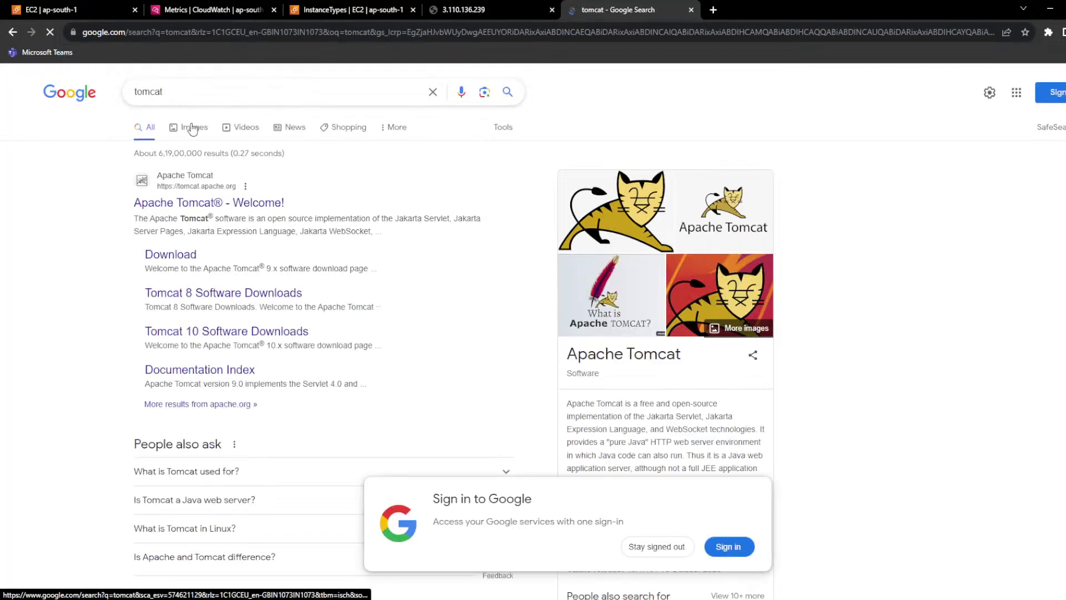
pyautogui.click(191, 128)
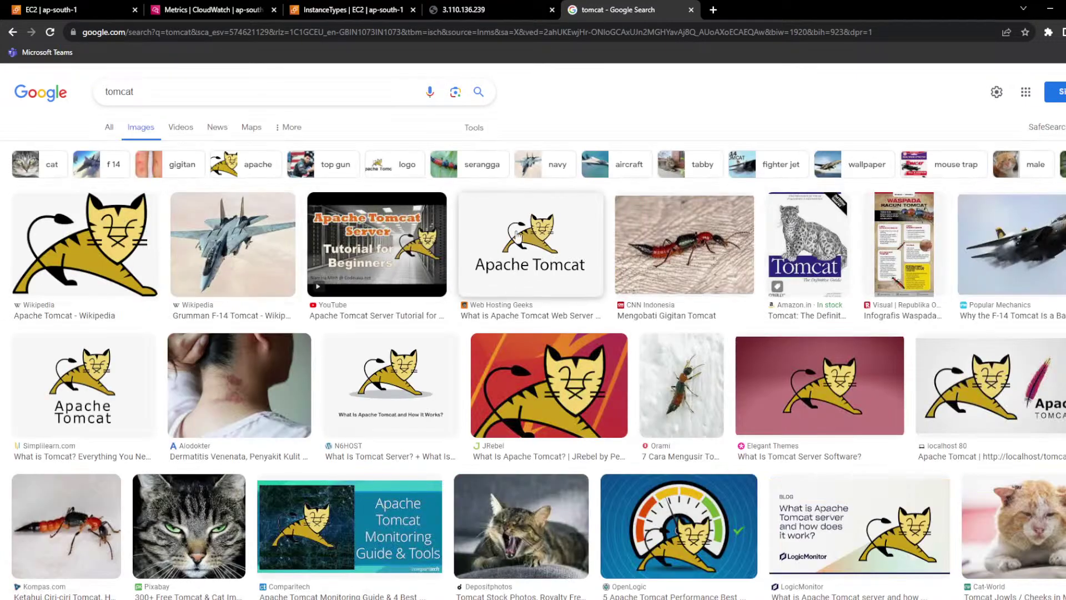
# Step: Search Google Images for "tomcat error" and preview the CodeJava.net image of the HTTP Status 404 page
pyautogui.click(253, 92)
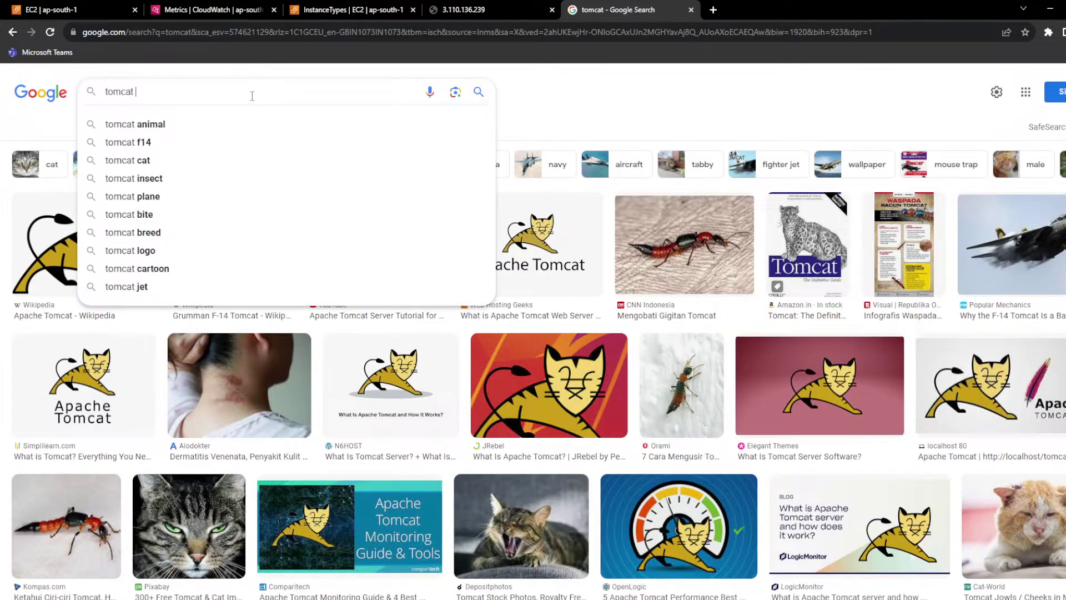
pyautogui.write('error')
pyautogui.press('Return')
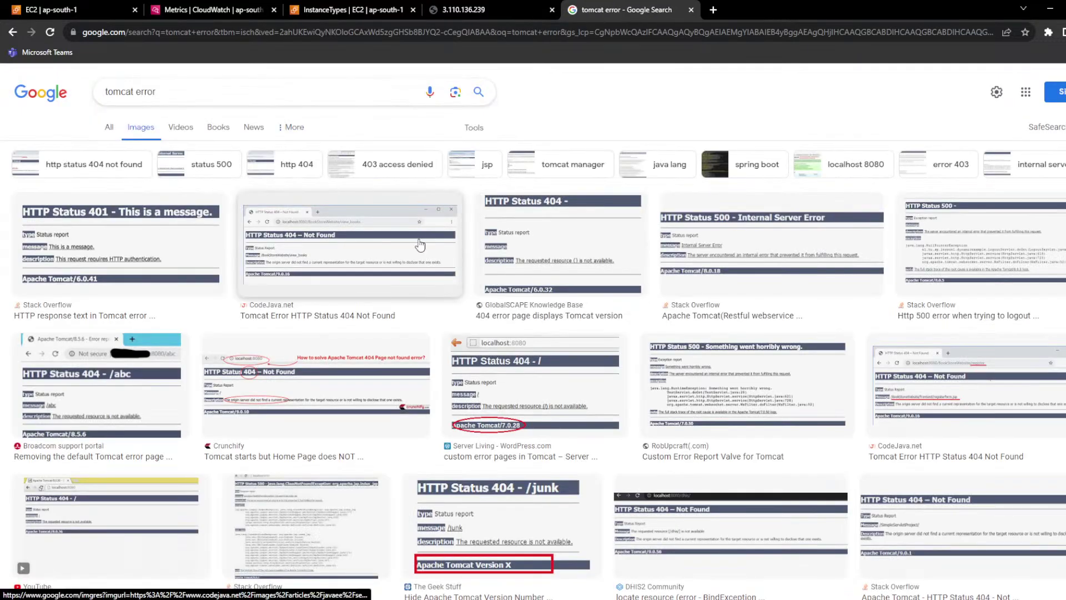
pyautogui.click(420, 245)
pyautogui.click(441, 293)
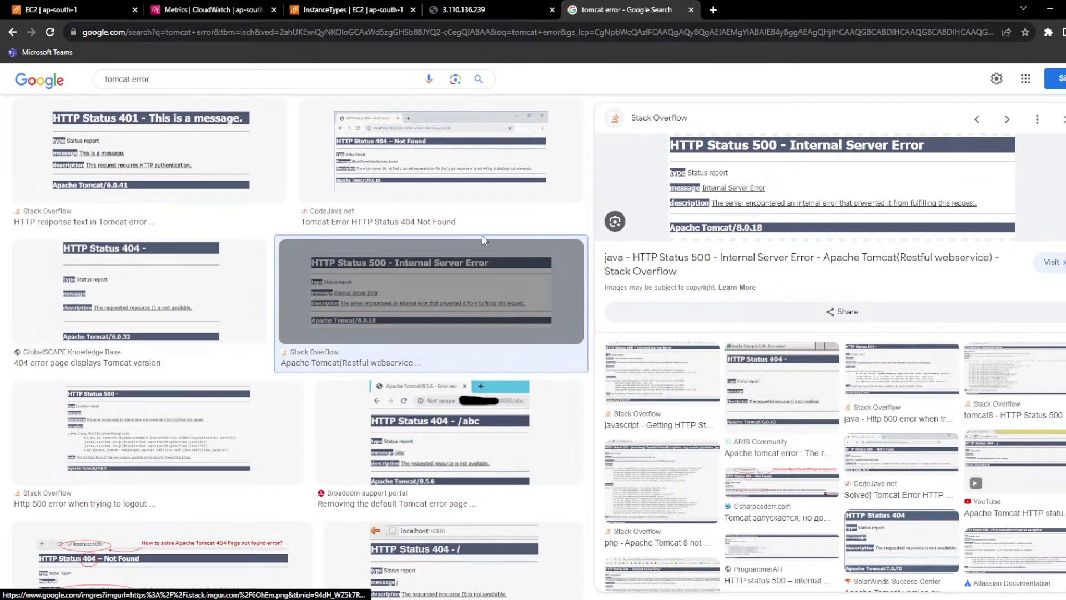
pyautogui.click(403, 179)
pyautogui.scroll(2, 412, 229)
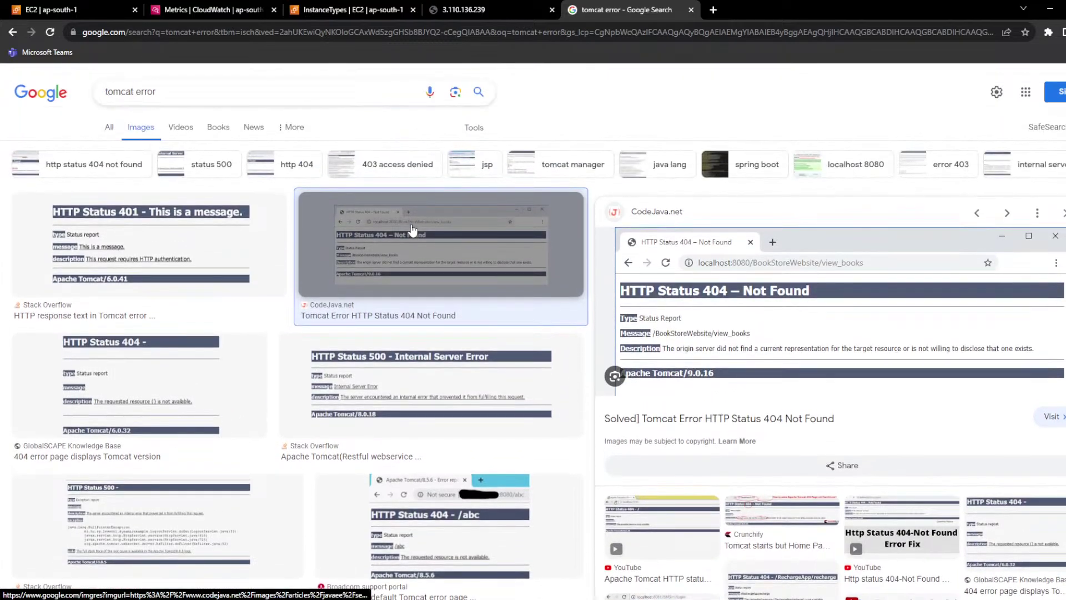
# Step: Return to the web results, search for "tomcat" again, and examine the Apache Tomcat description
pyautogui.click(110, 127)
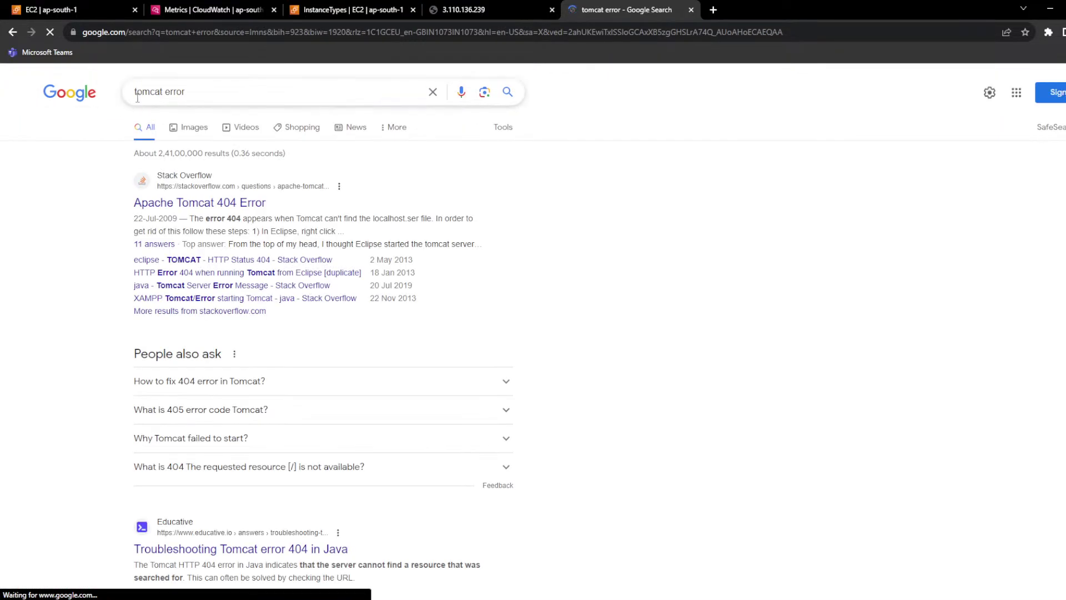
pyautogui.doubleClick(137, 98)
pyautogui.click(44, 257)
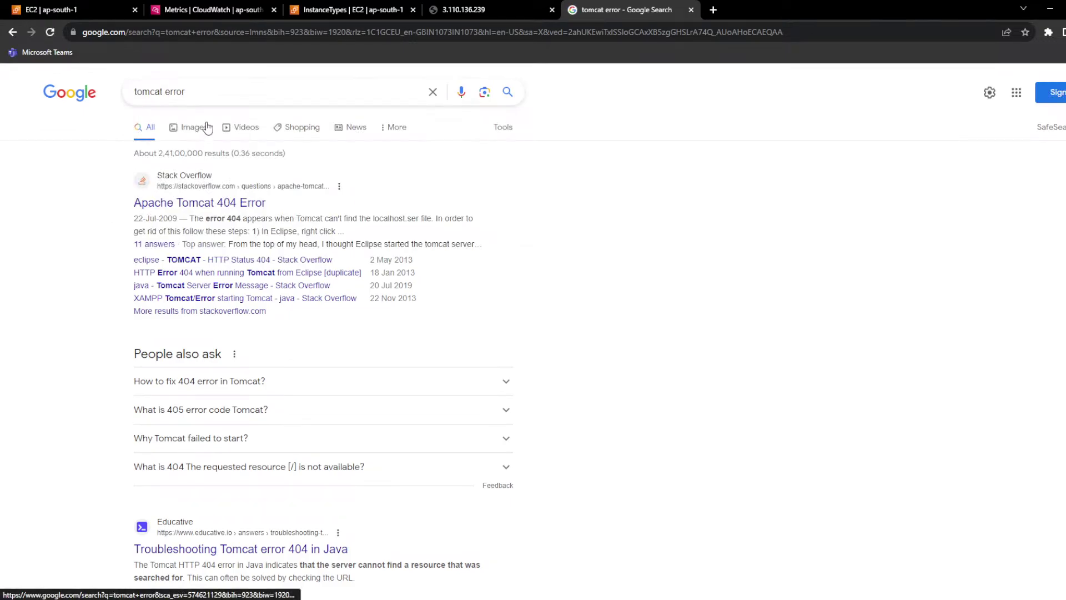
pyautogui.doubleClick(197, 94)
pyautogui.press('BackSpace')
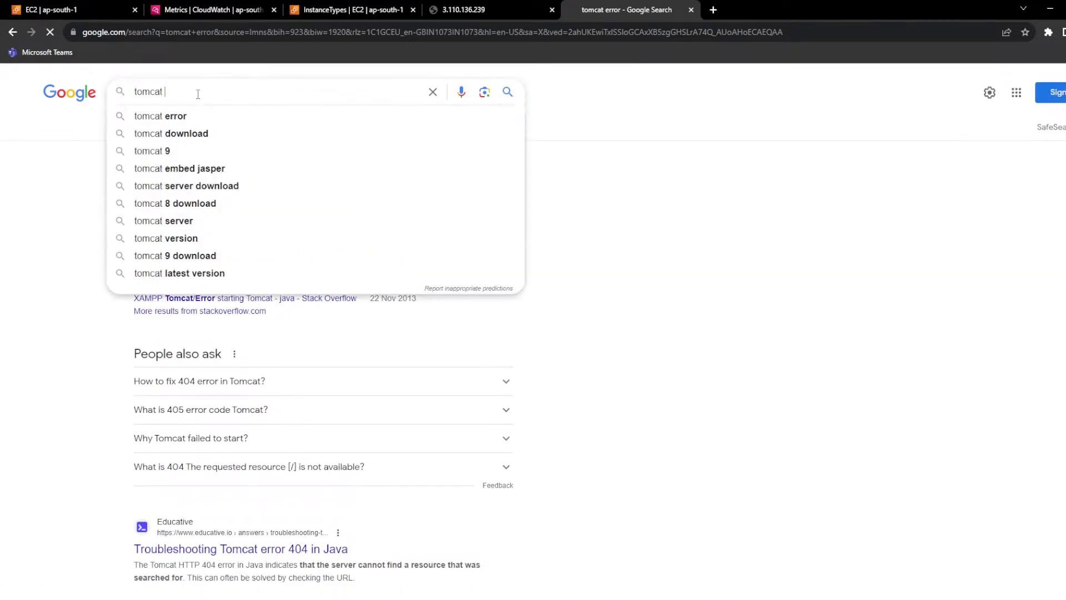
pyautogui.press('Return')
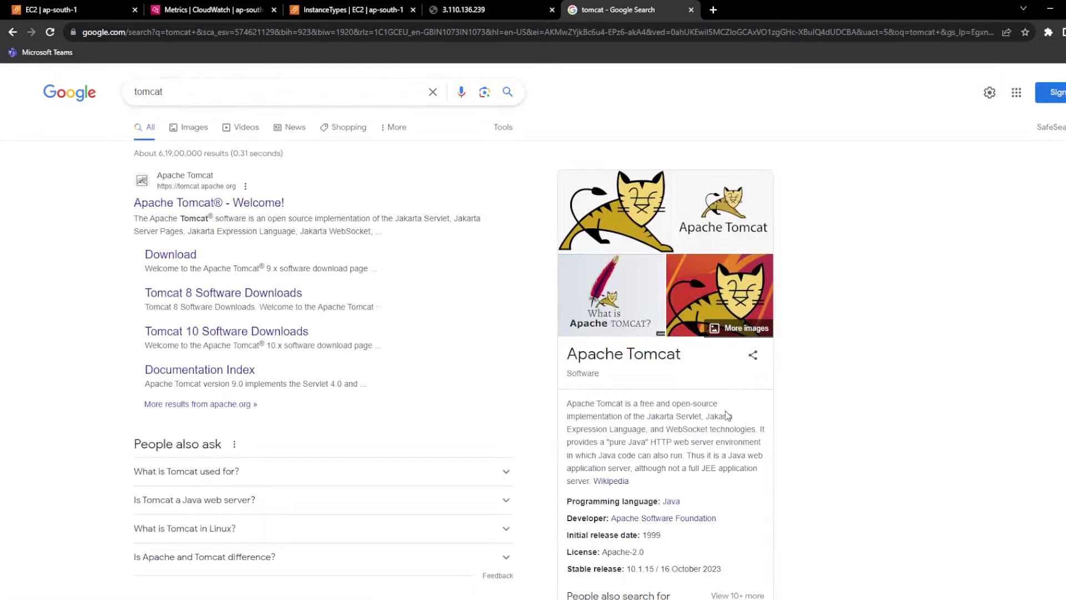
pyautogui.moveTo(594, 404); pyautogui.dragTo(697, 401)
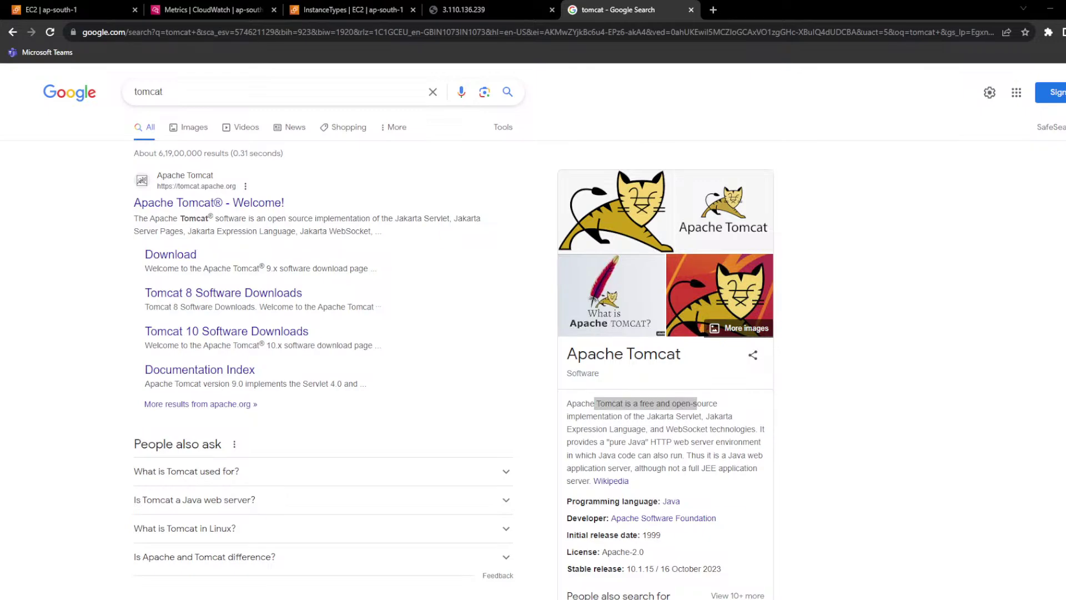
pyautogui.click(858, 331)
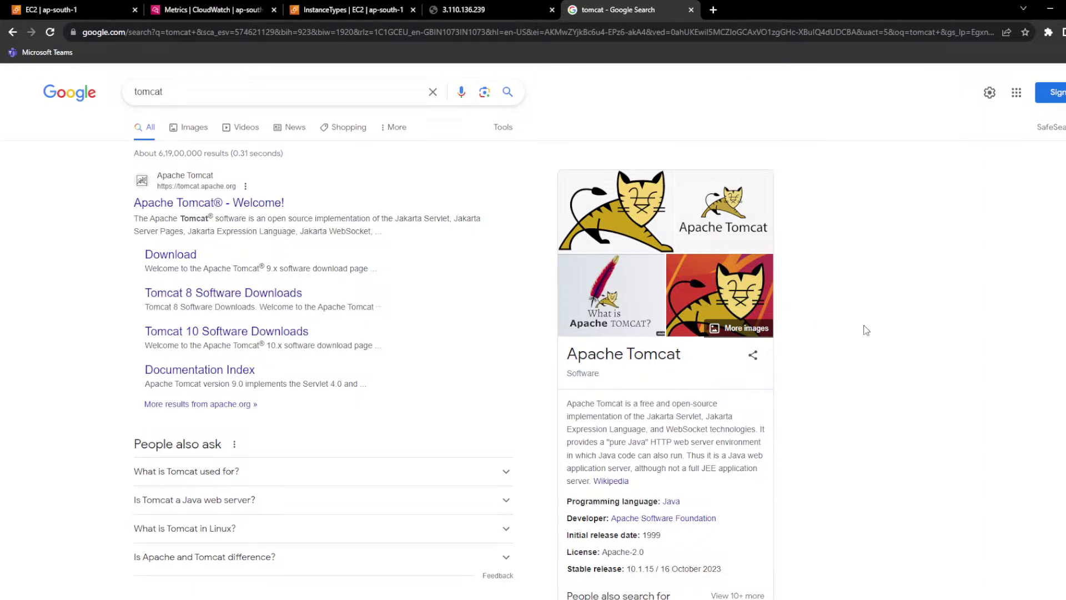
# Step: View the website at 3.110.136.239, highlight its heading, and return to the Tomcat search results
pyautogui.click(482, 9)
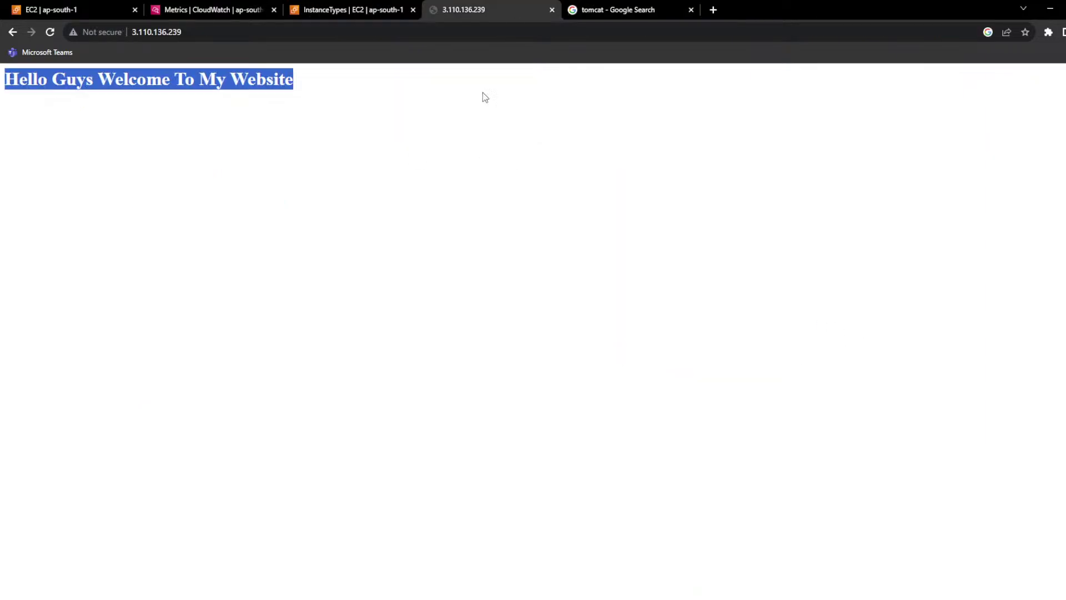
pyautogui.click(221, 131)
pyautogui.moveTo(6, 82); pyautogui.dragTo(324, 93)
pyautogui.click(590, 9)
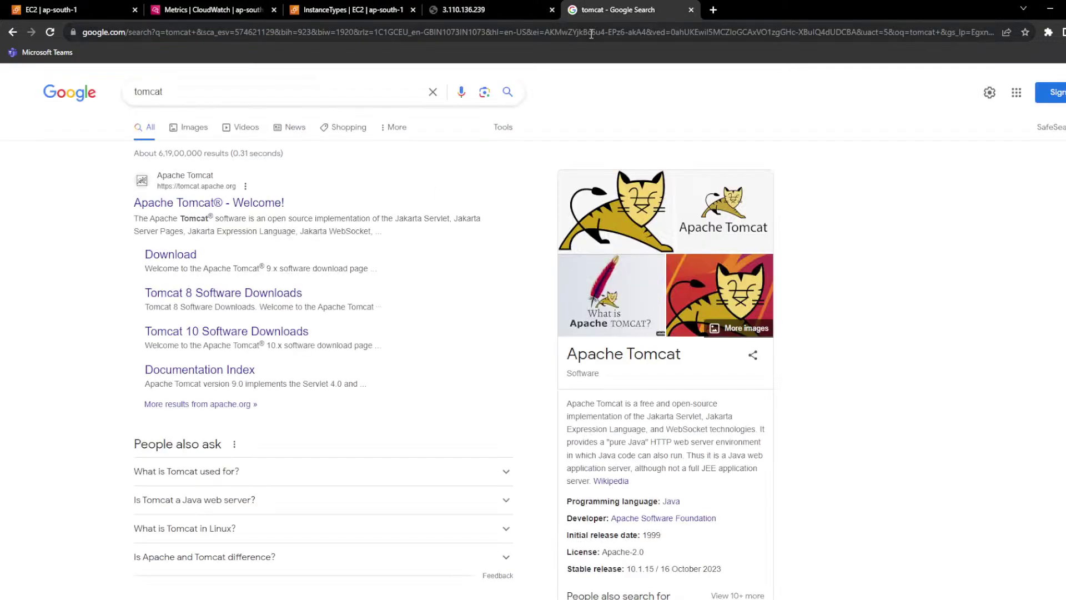
# Step: Search Google for "free website" and refine the search to "free website templates"
pyautogui.click(590, 33)
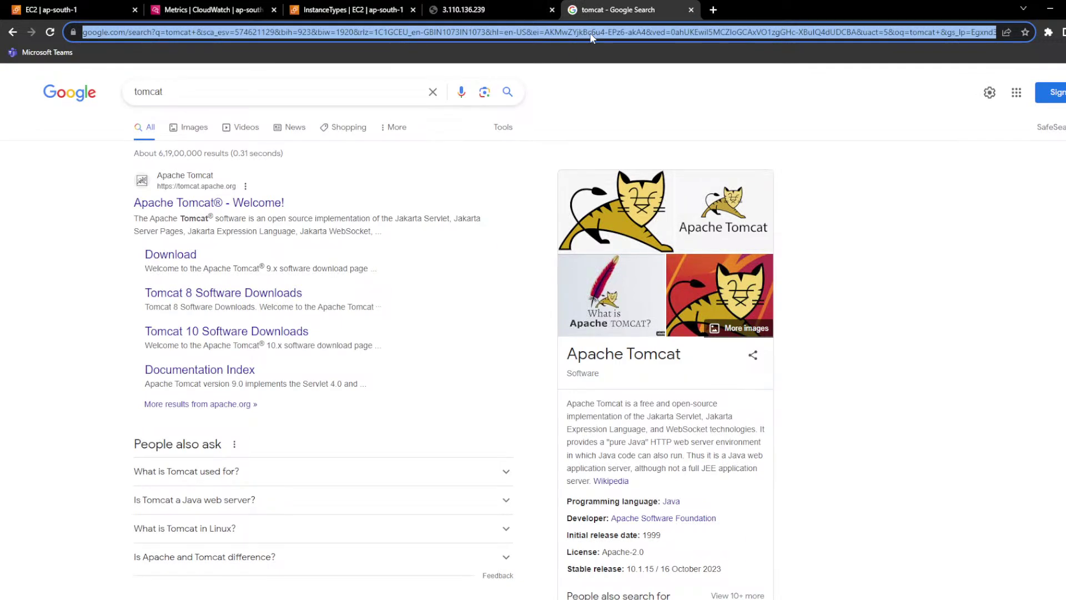
pyautogui.press('BackSpace')
pyautogui.write('fr')
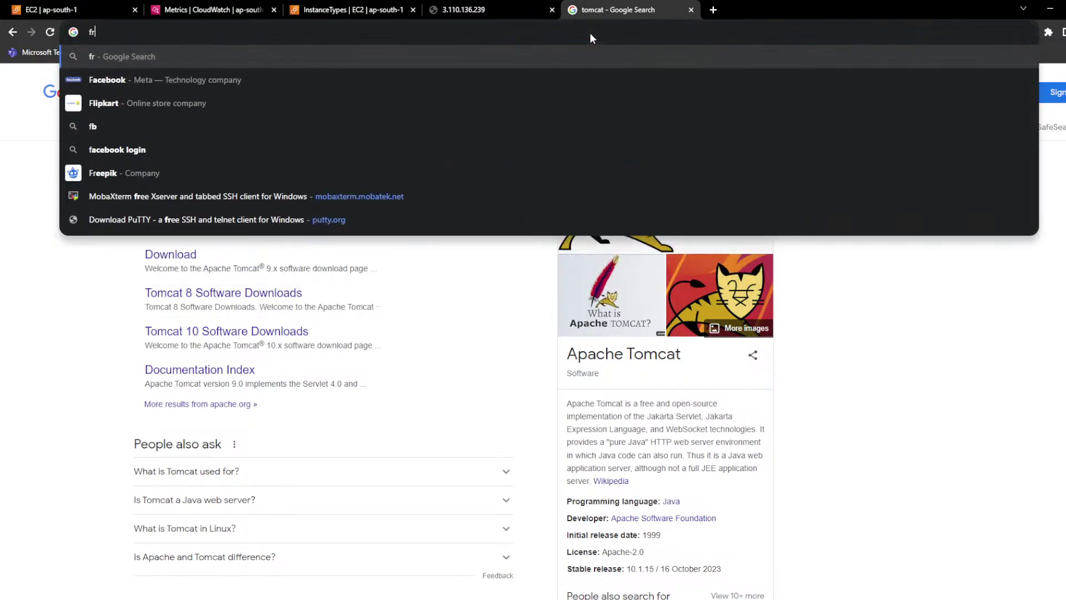
pyautogui.write('ee w')
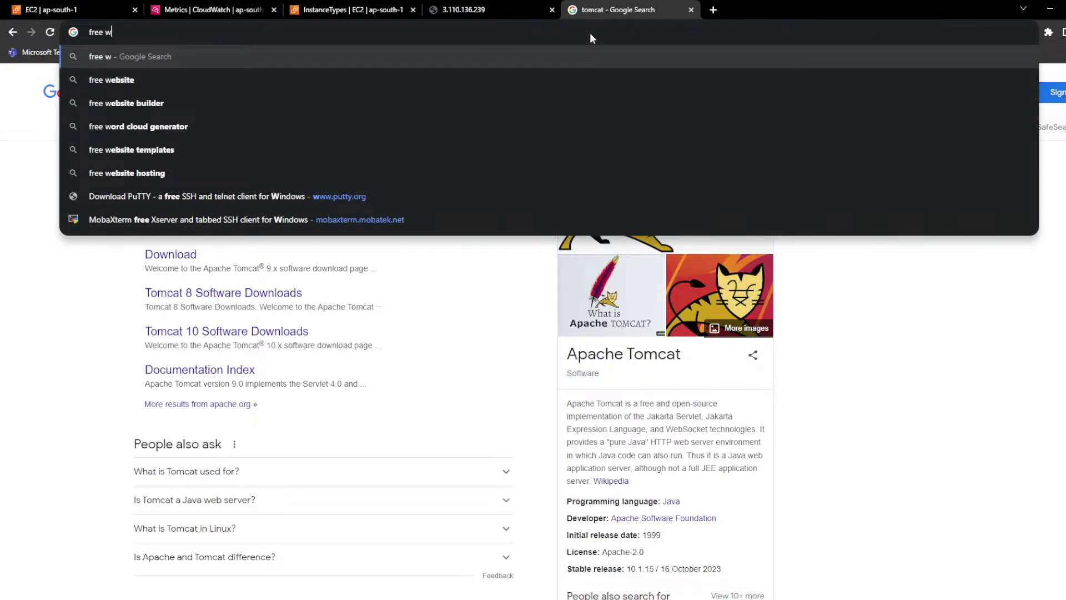
pyautogui.press('Down')
pyautogui.press('Return')
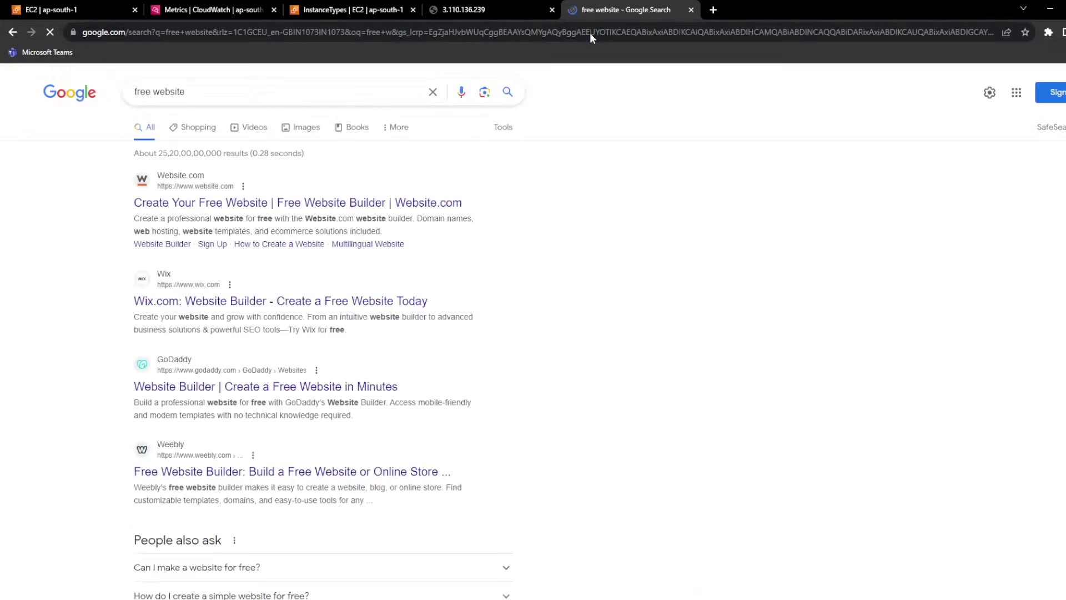
pyautogui.click(205, 86)
pyautogui.write('t')
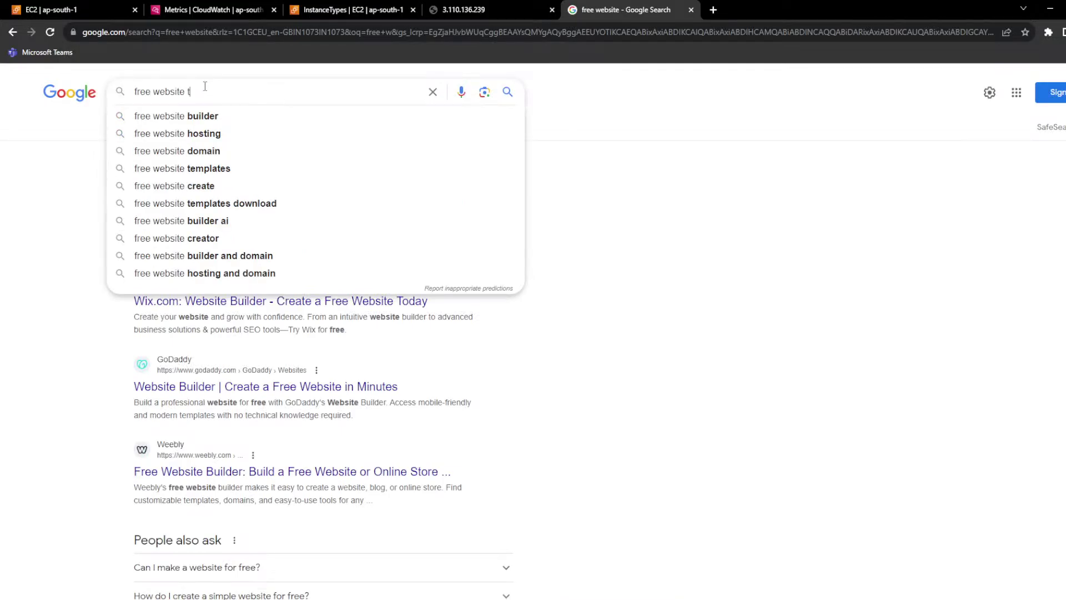
pyautogui.write('emplates')
pyautogui.press('Return')
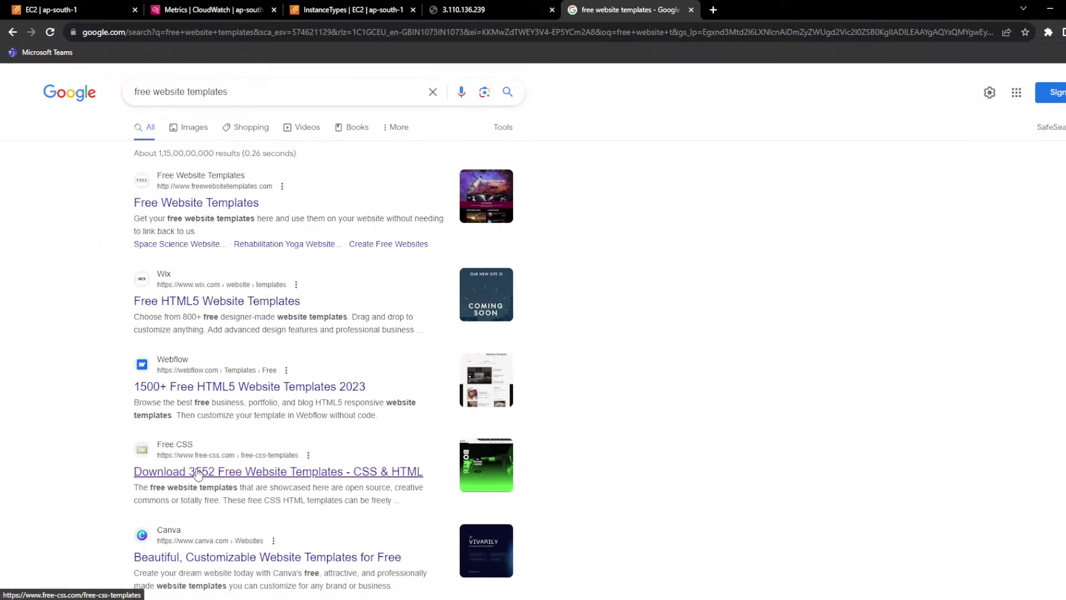
# Step: Open the Free CSS website templates page and go to the Carvilla template's details and download options
pyautogui.click(217, 387)
pyautogui.click(222, 471)
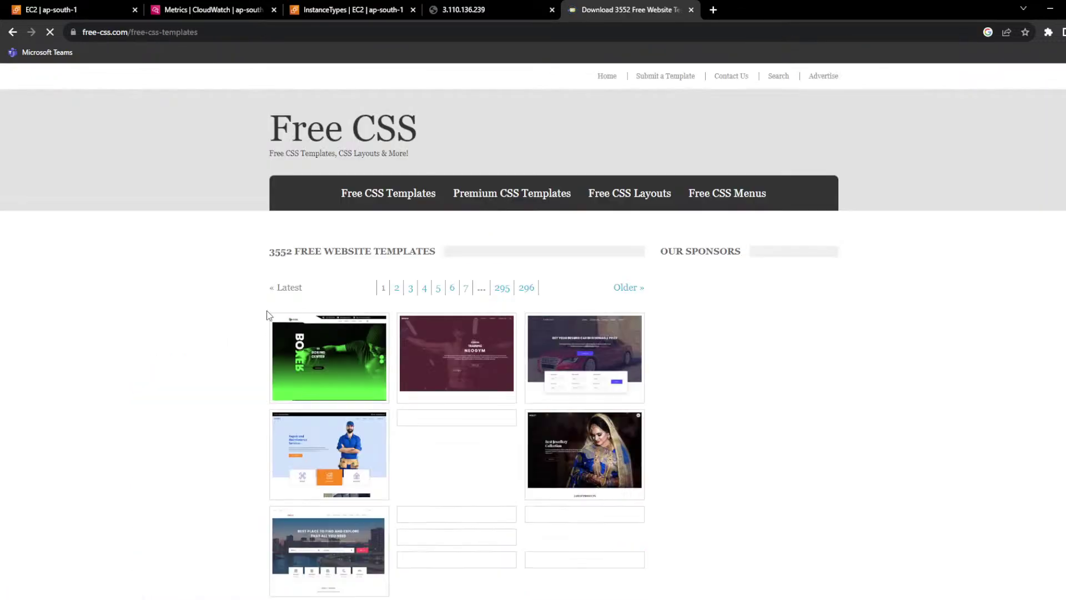
pyautogui.scroll(-4, 199, 305)
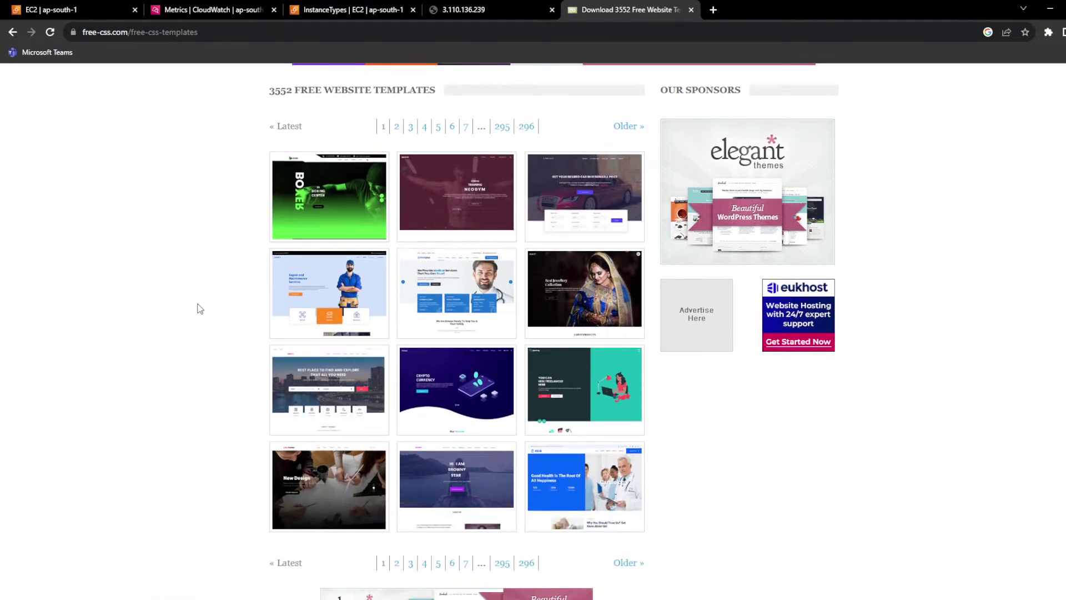
pyautogui.scroll(-1, 201, 309)
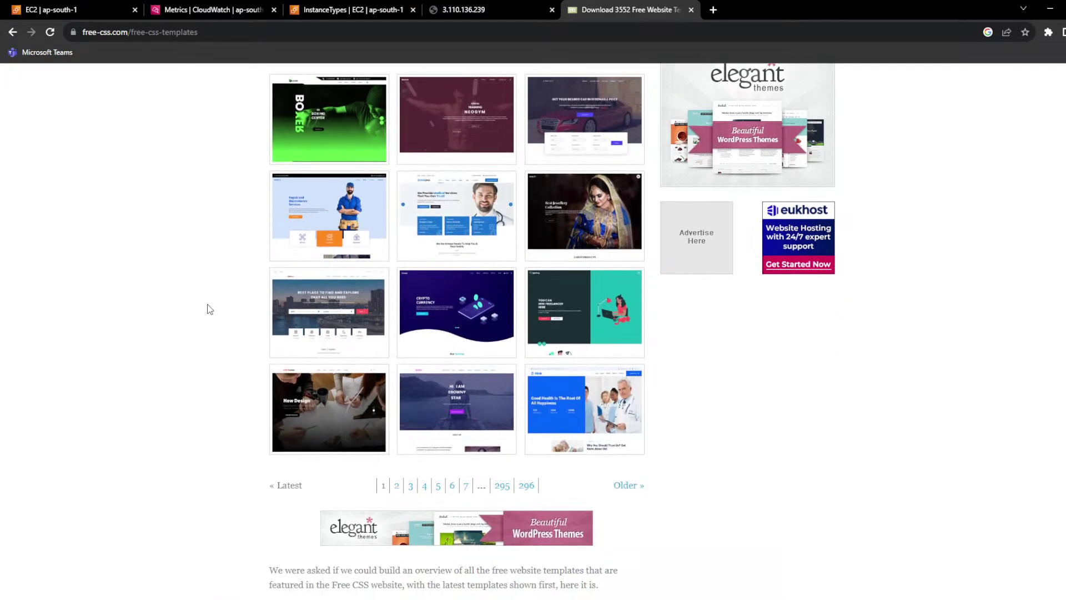
pyautogui.scroll(1, 210, 309)
pyautogui.click(554, 211)
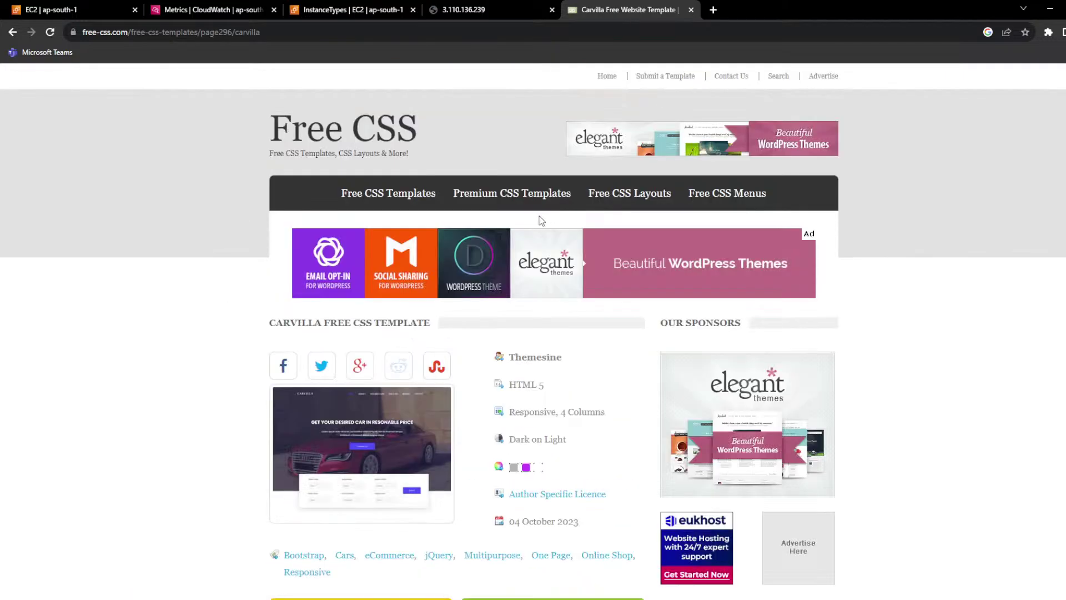
pyautogui.scroll(-3, 289, 333)
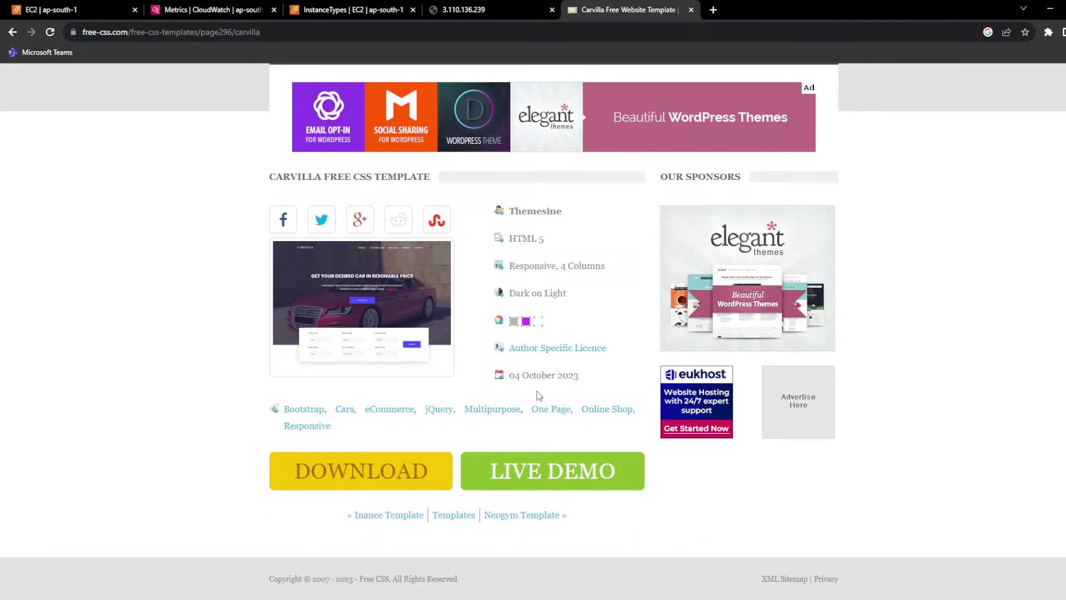
# Step: Copy the link address of the Carvilla template's download and switch to the PuTTY terminal
pyautogui.rightClick(374, 472)
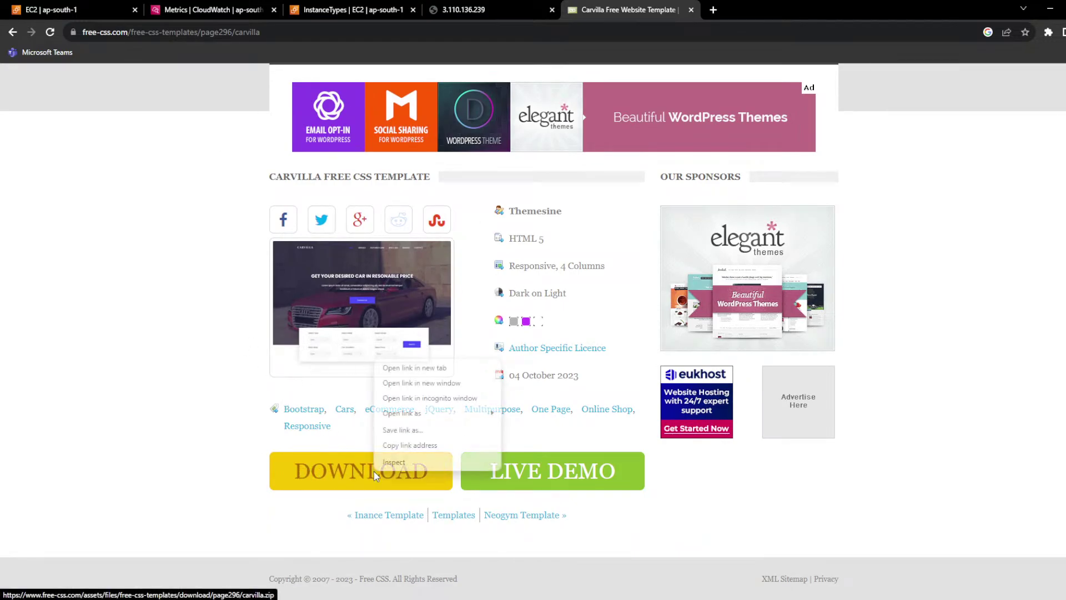
pyautogui.click(400, 446)
pyautogui.click(399, 549)
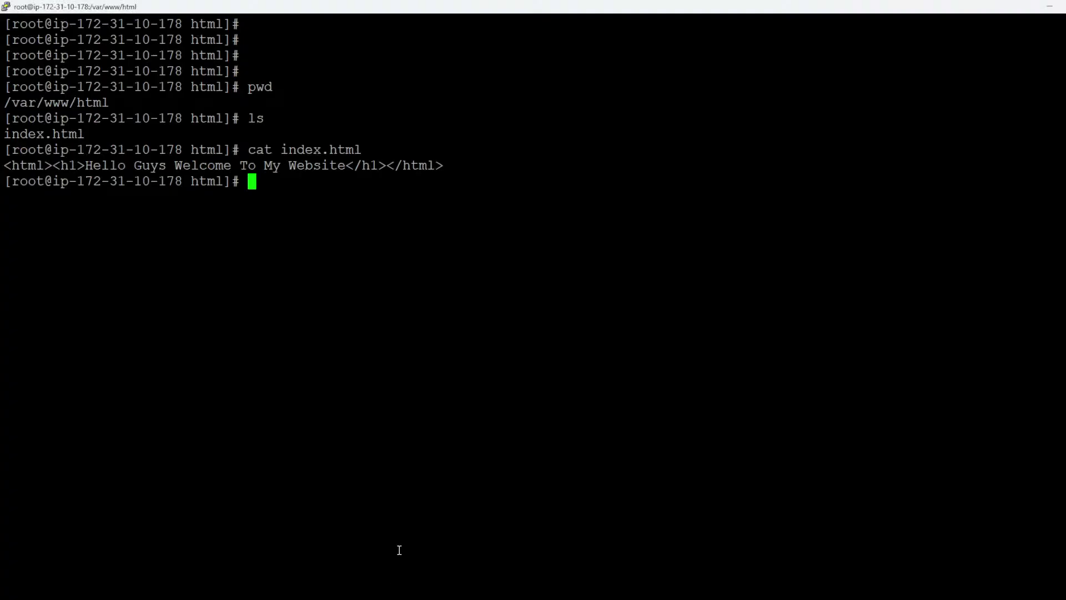
# Step: Add a few blank prompt lines and list the html directory's files in long format with ll
pyautogui.press('Return')
pyautogui.press('Return')
pyautogui.press('Return')
pyautogui.press('Return')
pyautogui.press('Return')
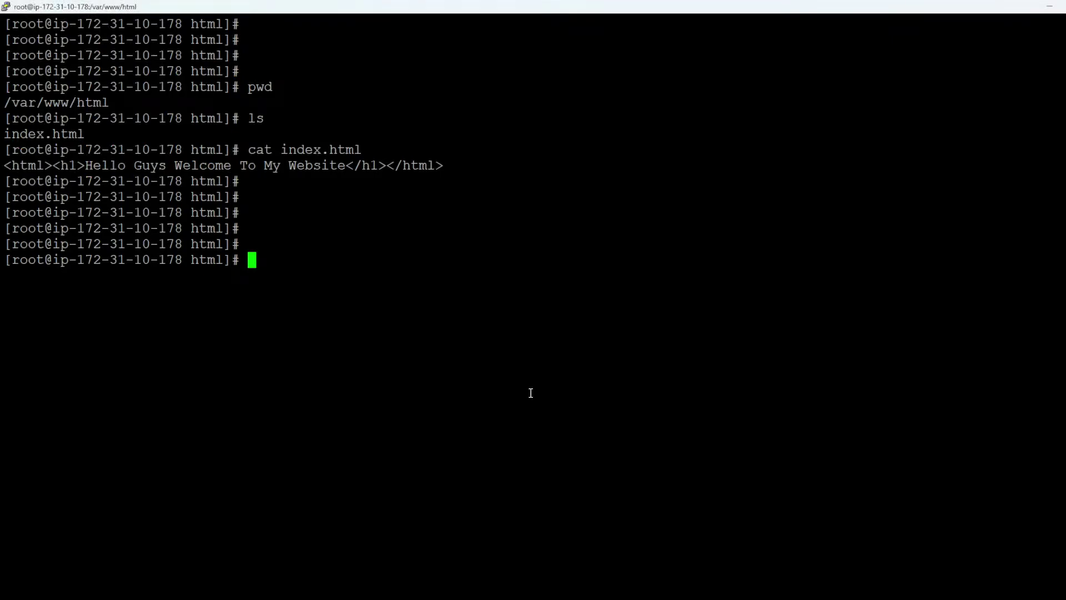
pyautogui.write('ll')
pyautogui.press('Return')
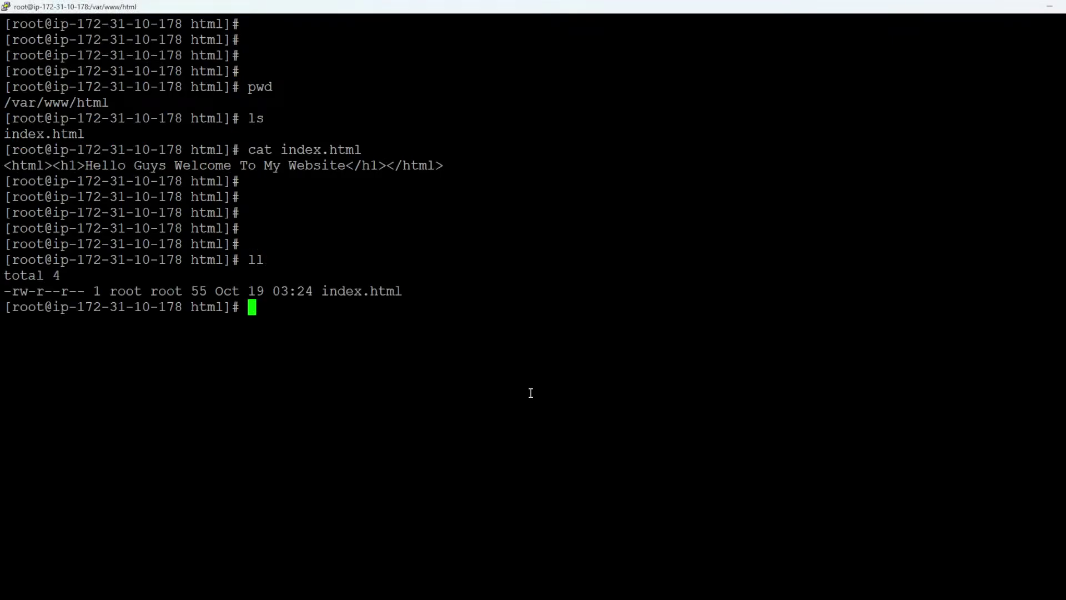
# Step: Delete everything in /var/www/html with rm -rf * and list the directory again with ll
pyautogui.write('rm -rf *')
pyautogui.press('Return')
pyautogui.press('Return')
pyautogui.press('Return')
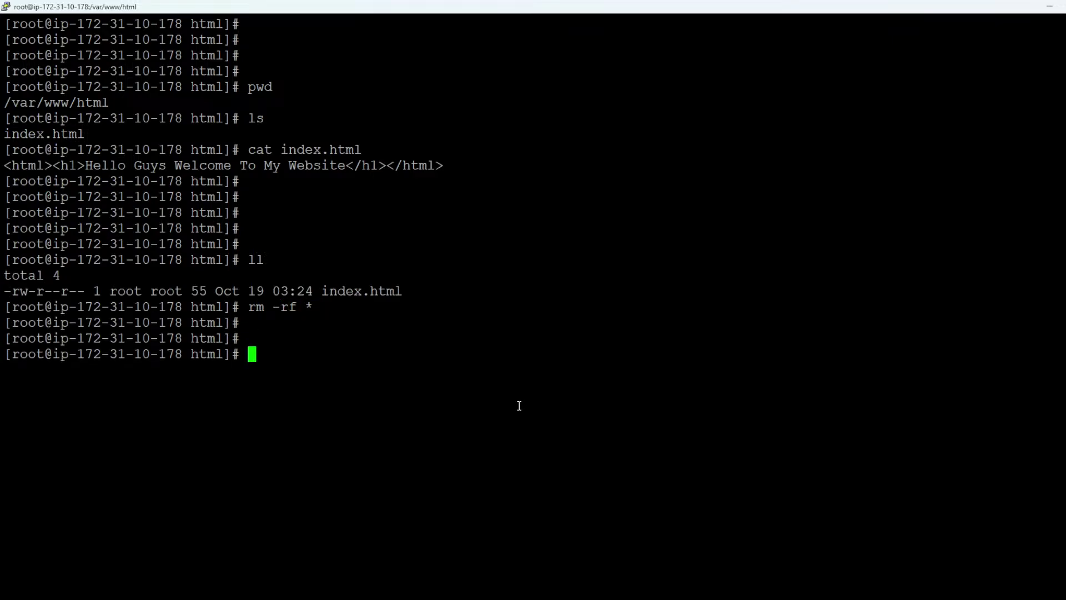
pyautogui.write('ll')
pyautogui.press('Return')
# Step: Switch back to the browser and reload the website at 3.110.136.239
pyautogui.hotkey('alt', 'Tab')
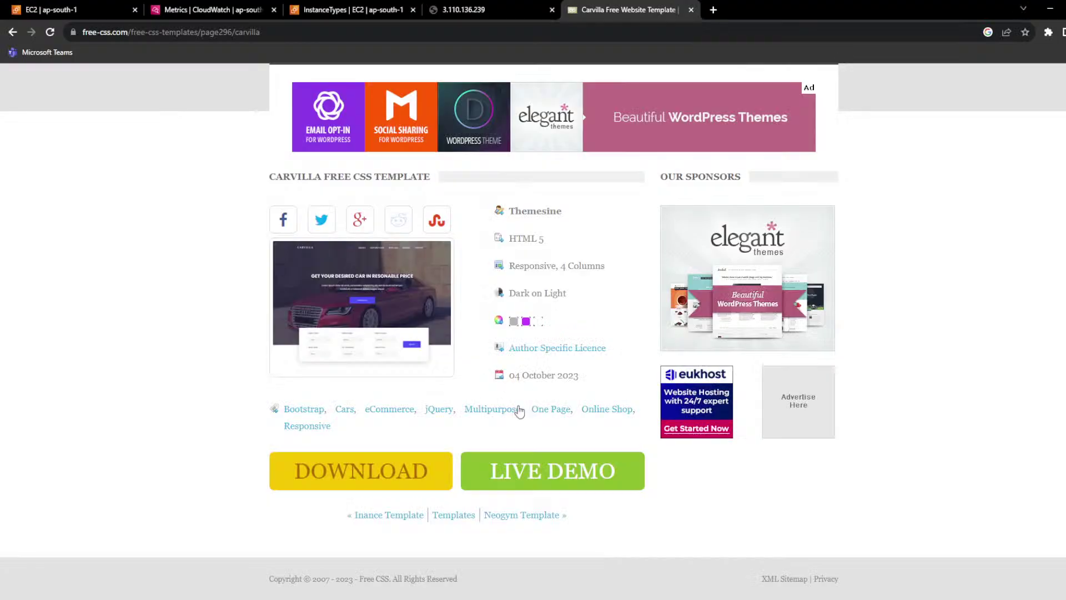
pyautogui.click(463, 9)
pyautogui.press('F5')
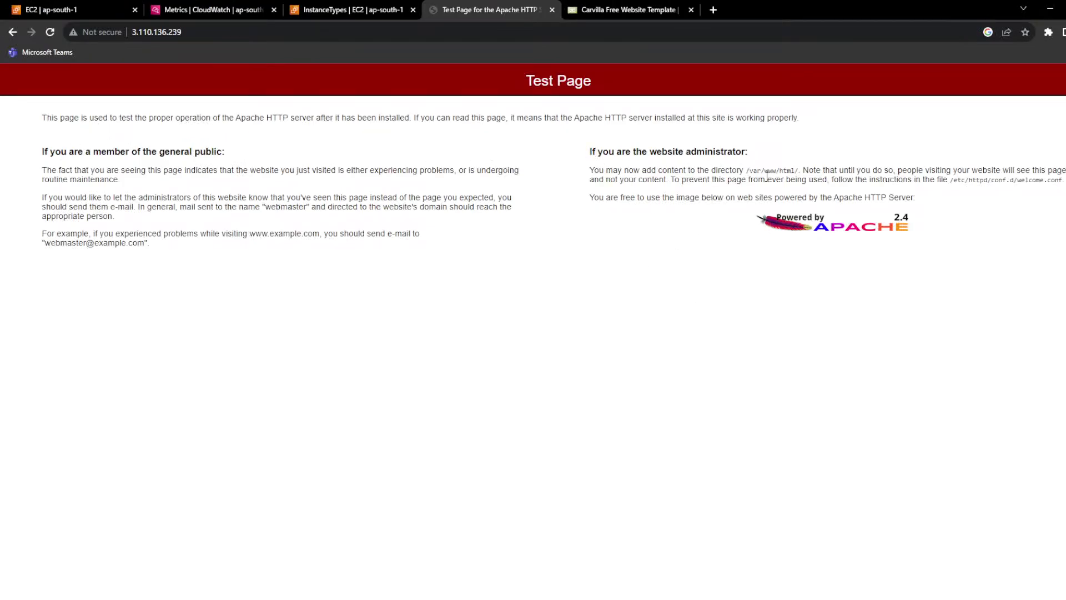
# Step: Read the website administrator notes on the Apache test page about adding content to /var/www/html
pyautogui.moveTo(595, 170); pyautogui.dragTo(794, 171)
pyautogui.click(924, 170)
pyautogui.moveTo(923, 170); pyautogui.dragTo(1017, 170)
pyautogui.moveTo(609, 179); pyautogui.dragTo(1042, 171)
pyautogui.click(877, 318)
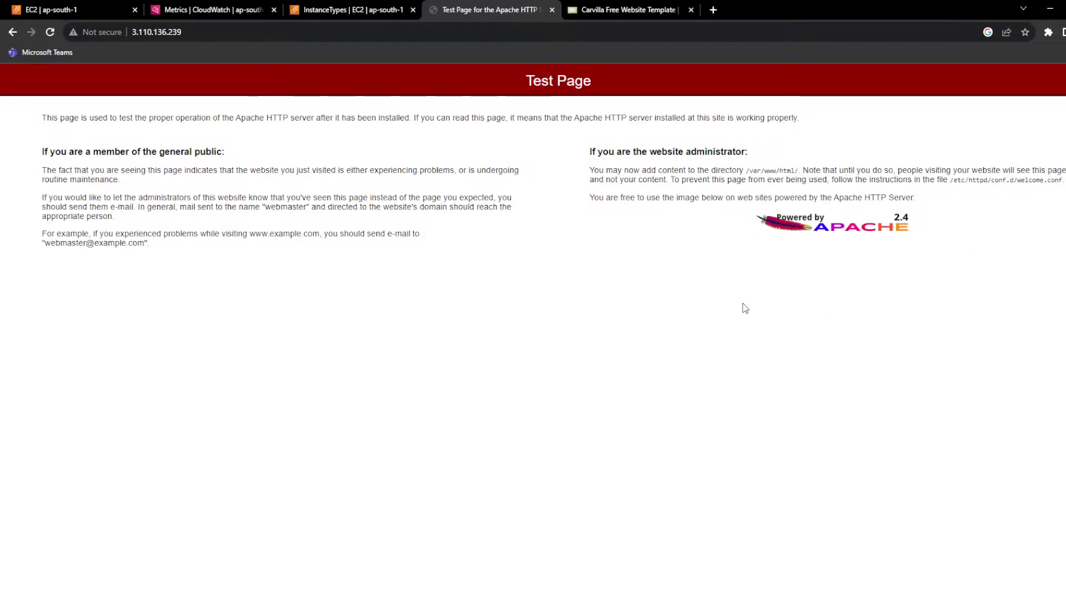
# Step: Glance at the PuTTY terminal's directory listing, return to the browser and reload the site at 3.110.136.239
pyautogui.hotkey('alt', 'Tab')
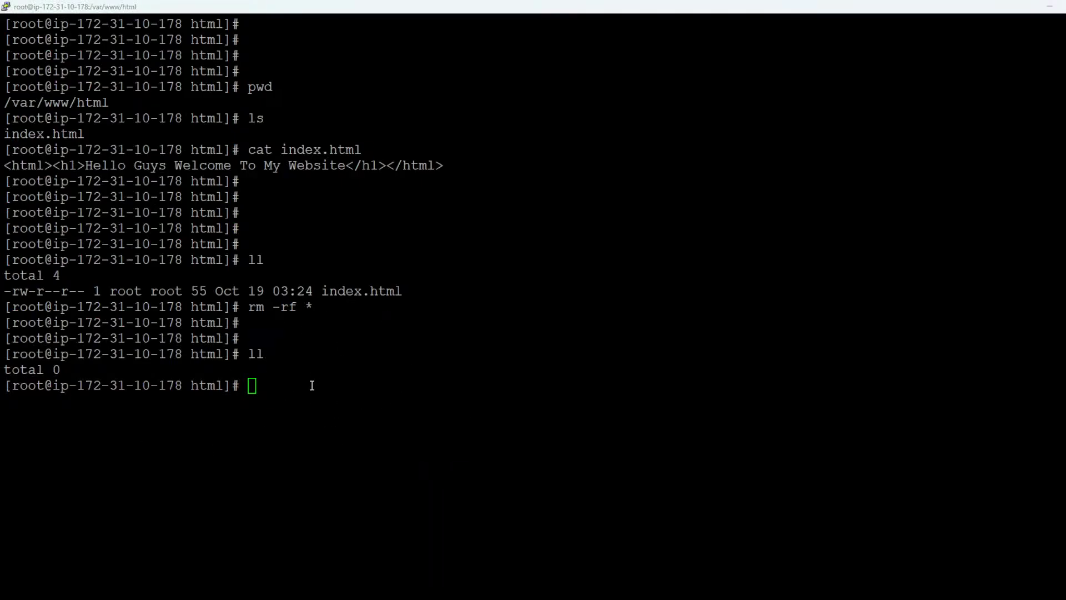
pyautogui.hotkey('alt', 'Tab')
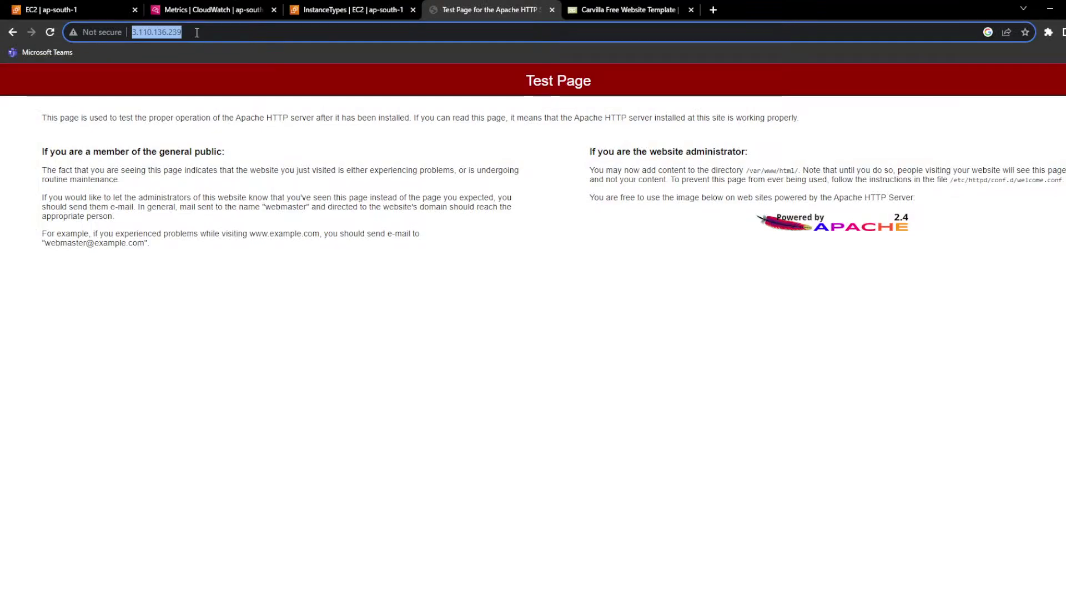
pyautogui.press('Return')
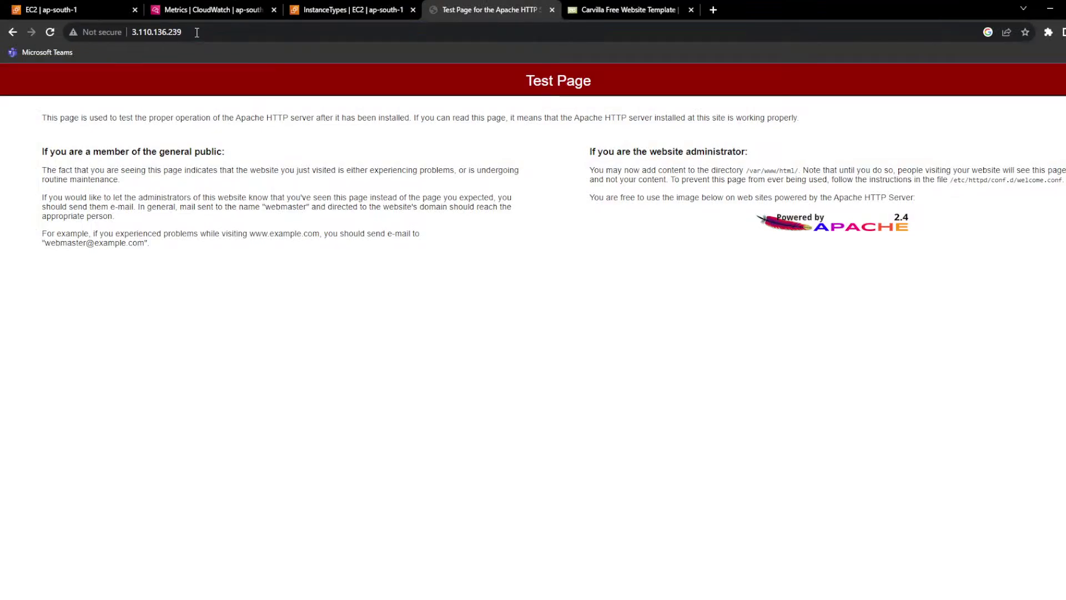
# Step: Copy MyMachine's public IPv4 address from its instance details in the EC2 console and load it in the Apache test page's browser tab
pyautogui.click(24, 10)
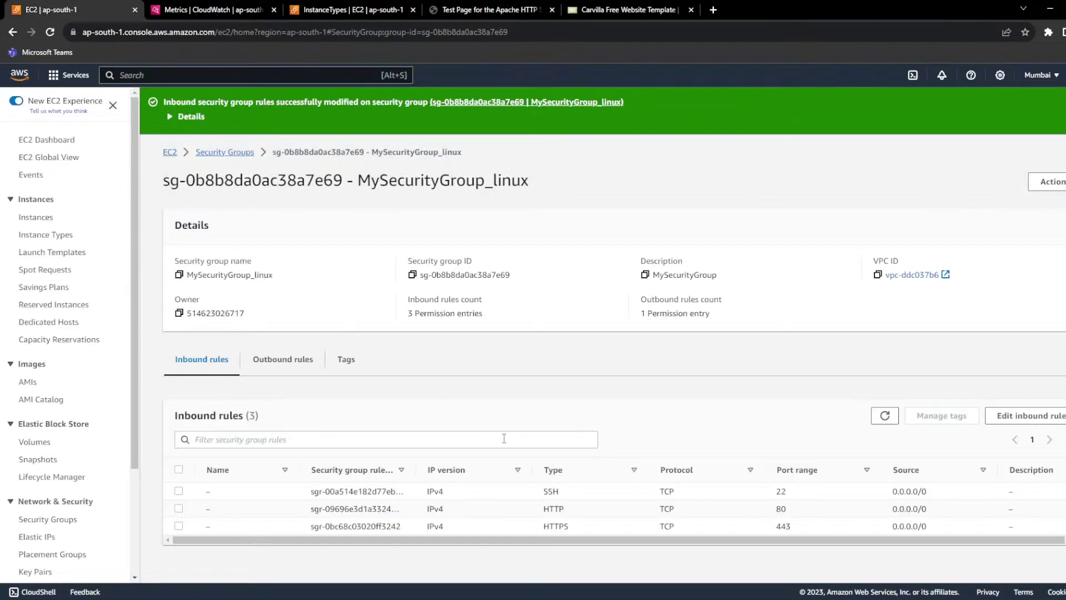
pyautogui.click(28, 218)
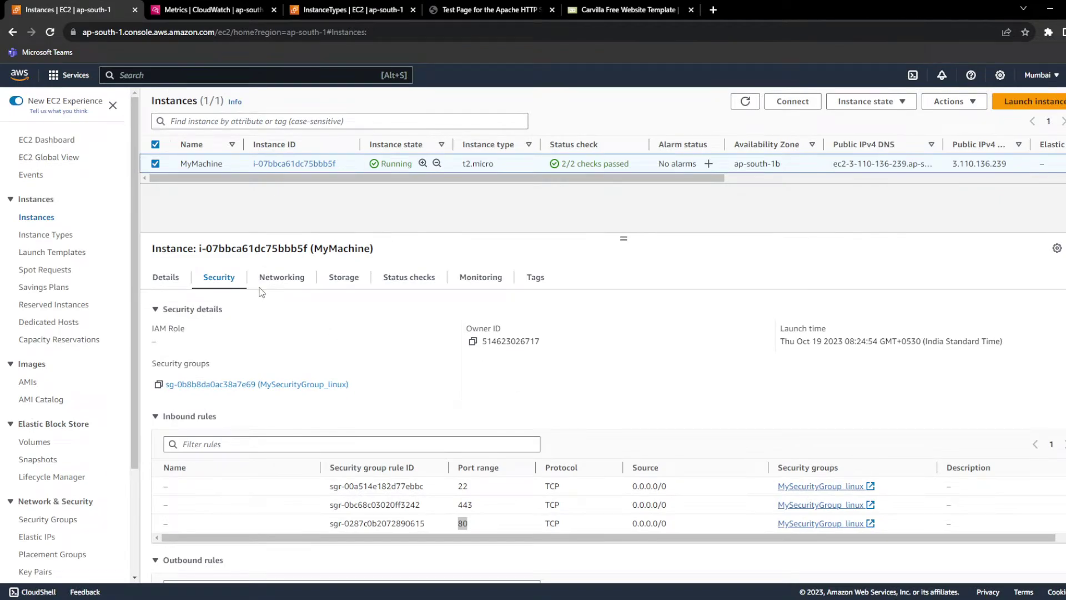
pyautogui.click(166, 278)
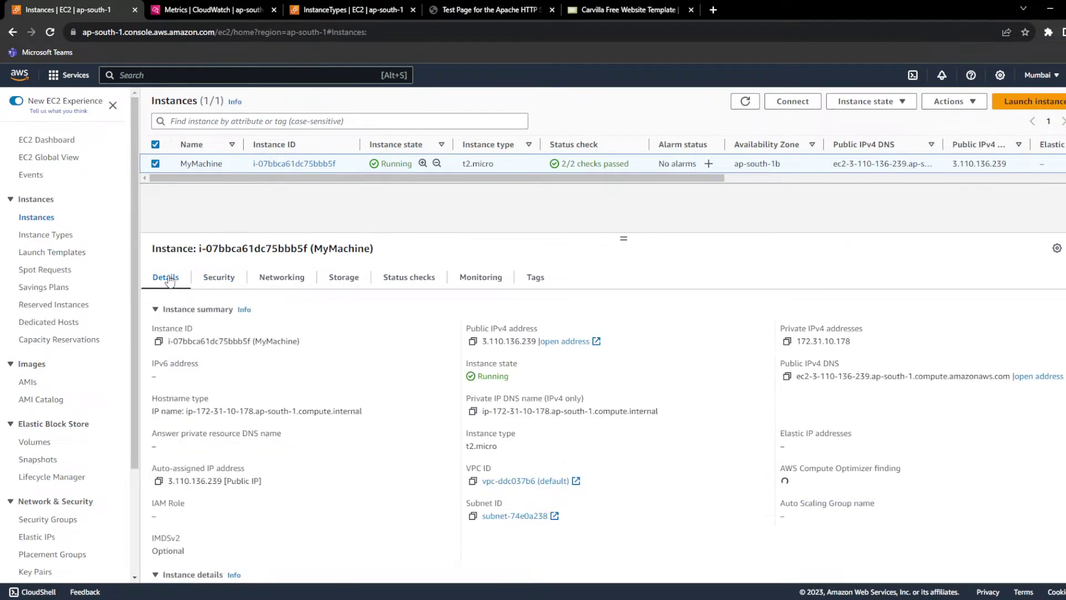
pyautogui.click(473, 342)
pyautogui.click(483, 10)
pyautogui.click(391, 31)
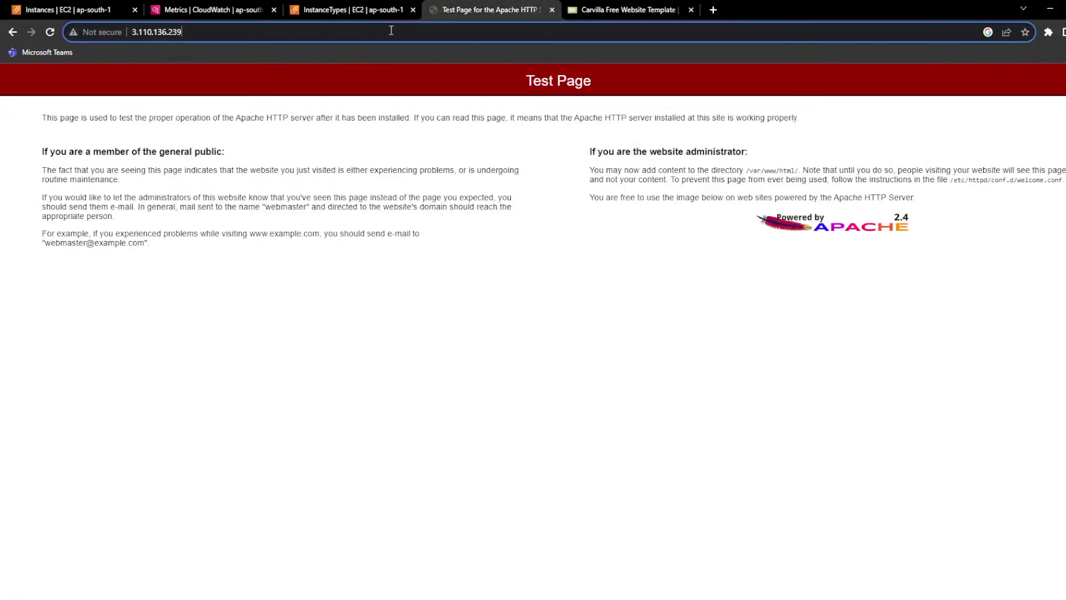
pyautogui.hotkey('ctrl', 'a')
pyautogui.hotkey('ctrl', 'v')
pyautogui.press('Return')
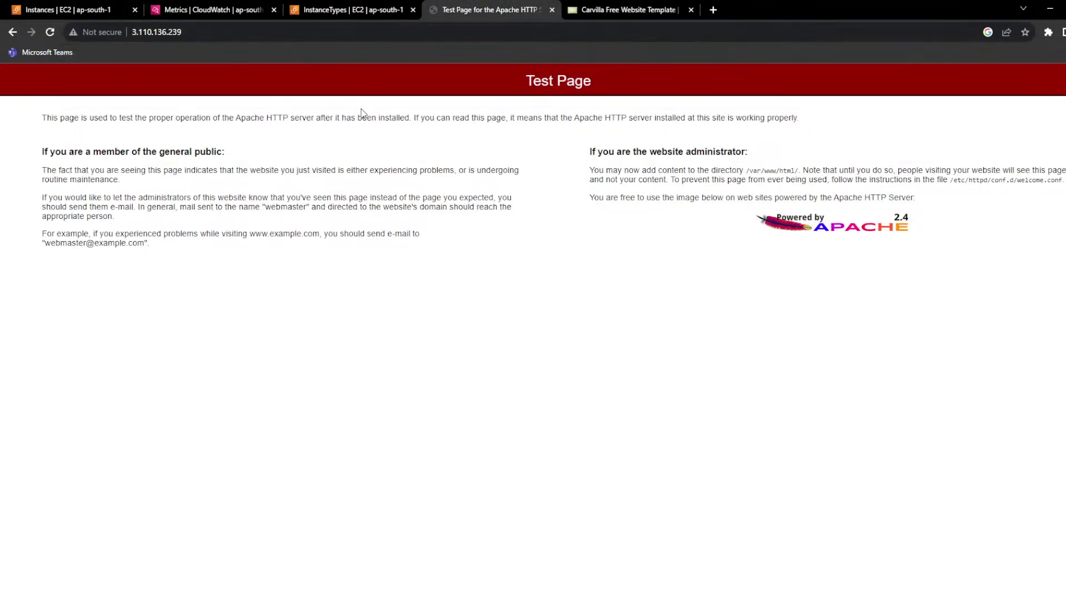
# Step: Copy the Carvilla template's download link and fetch carvilla.zip into /var/www/html with wget in the PuTTY terminal
pyautogui.click(616, 9)
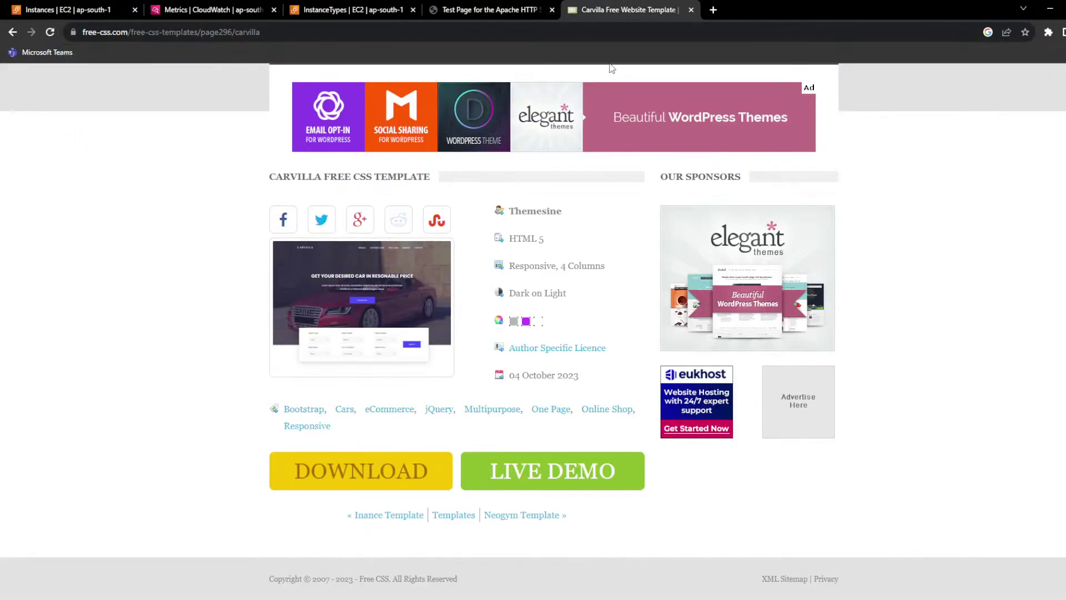
pyautogui.rightClick(356, 481)
pyautogui.click(400, 450)
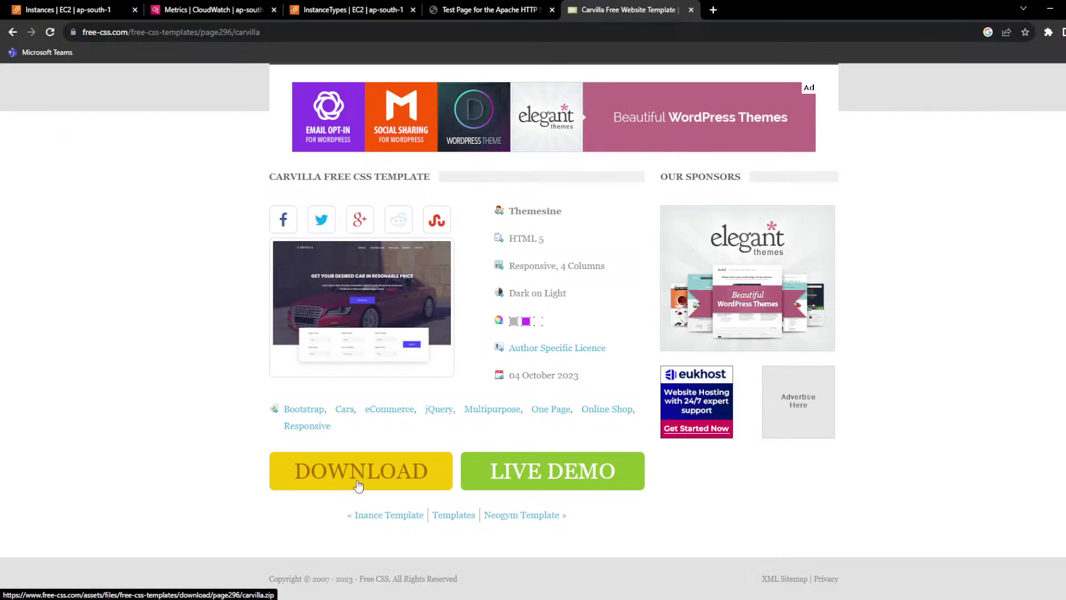
pyautogui.hotkey('alt', 'Tab')
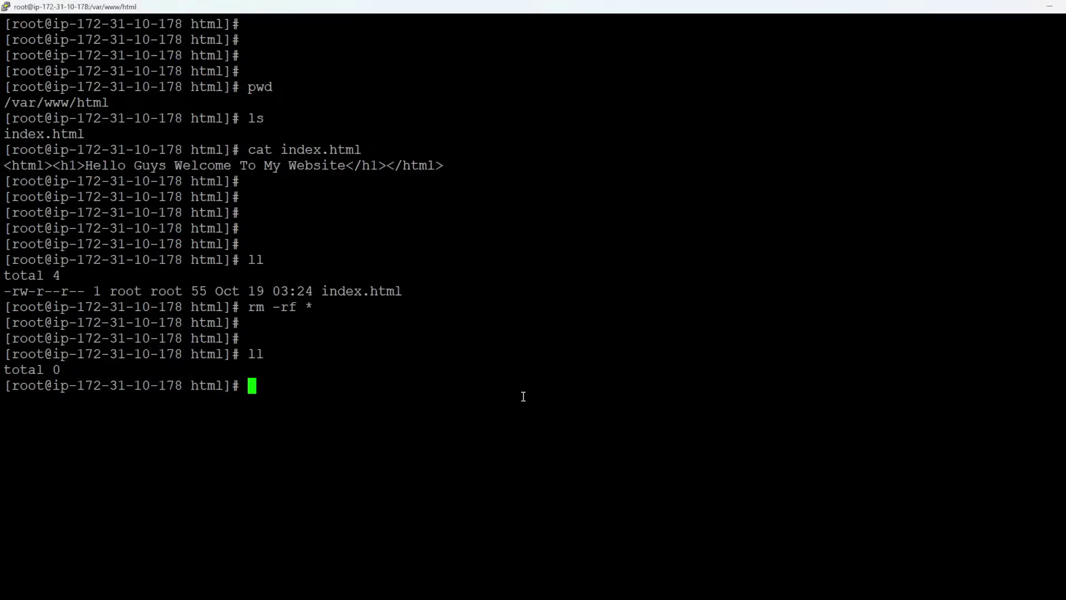
pyautogui.write('wget')
pyautogui.rightClick(540, 329)
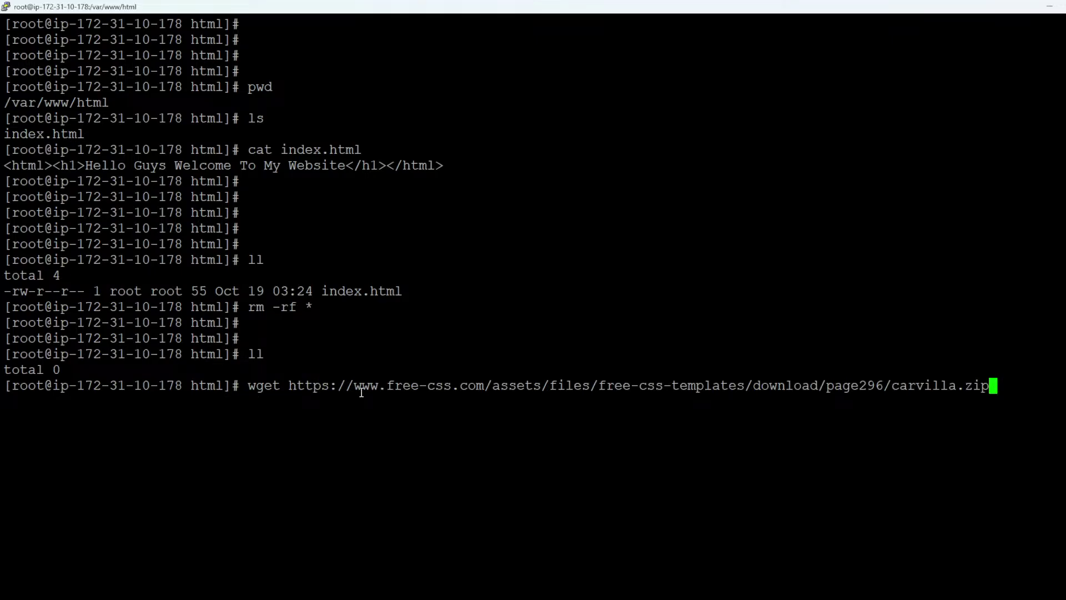
pyautogui.press('Return')
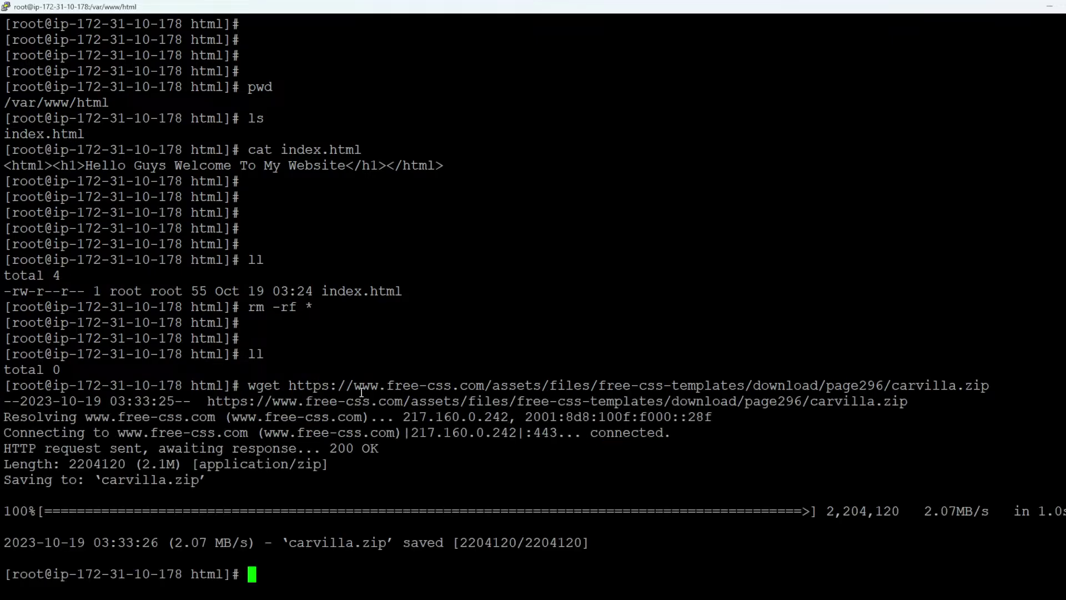
# Step: List the html directory with ll to check the download, clear the terminal and repeat the listing
pyautogui.write('ll')
pyautogui.press('Return')
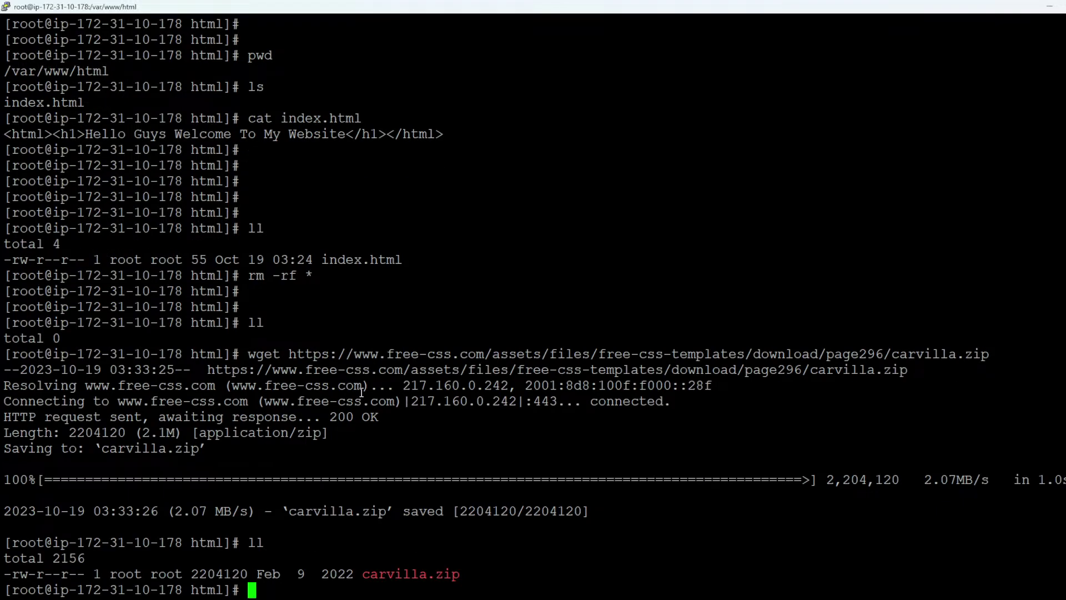
pyautogui.write('clear')
pyautogui.press('Return')
pyautogui.write('l')
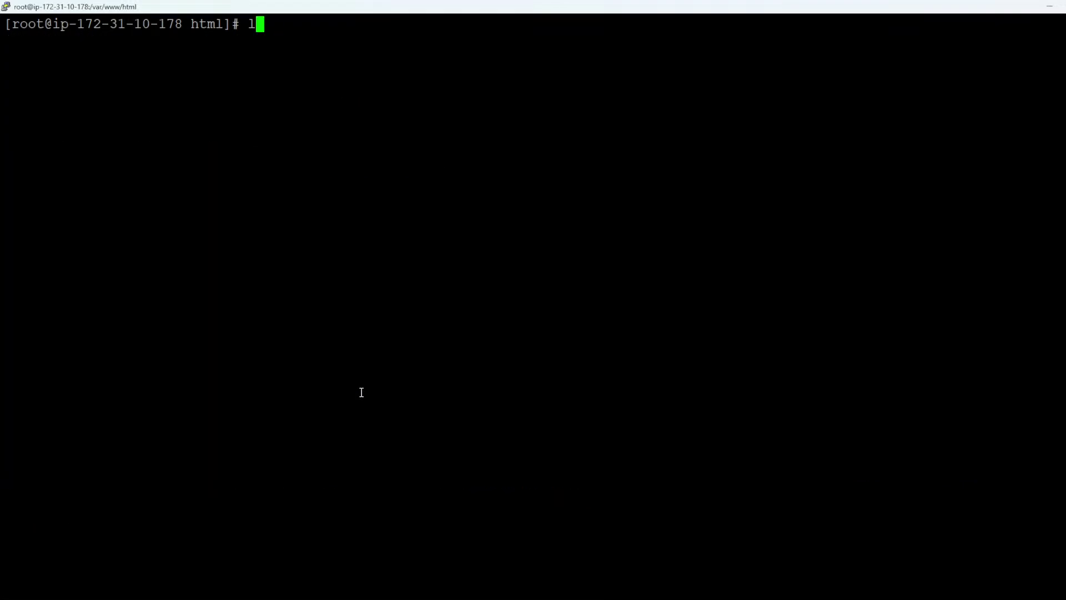
pyautogui.write('l')
pyautogui.press('Return')
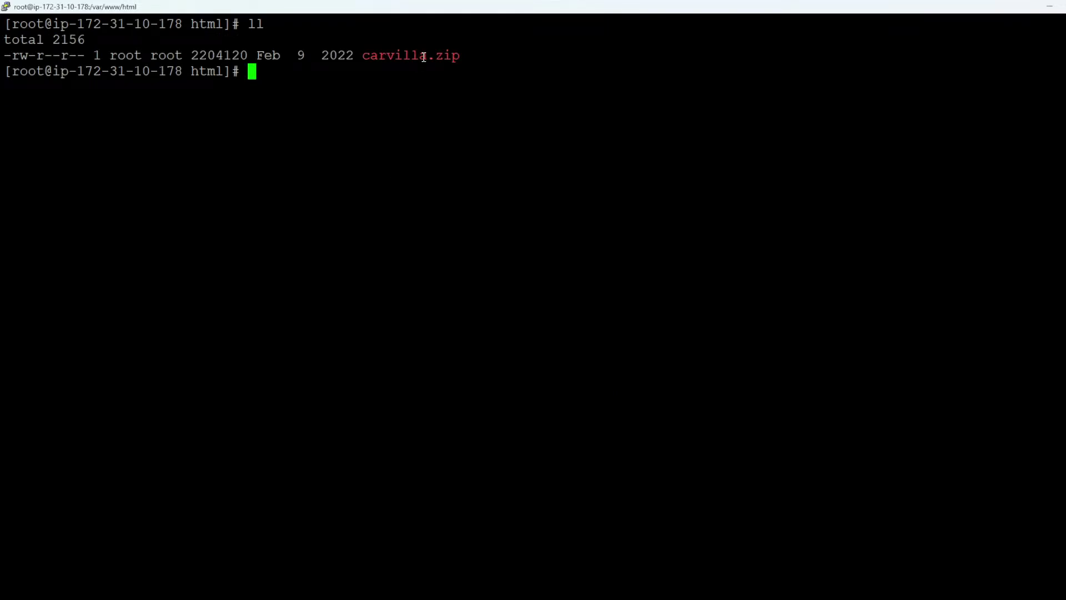
# Step: Extract carvilla.zip in the html directory with unzip and look through the extraction output
pyautogui.write('unzip c')
pyautogui.press('Tab')
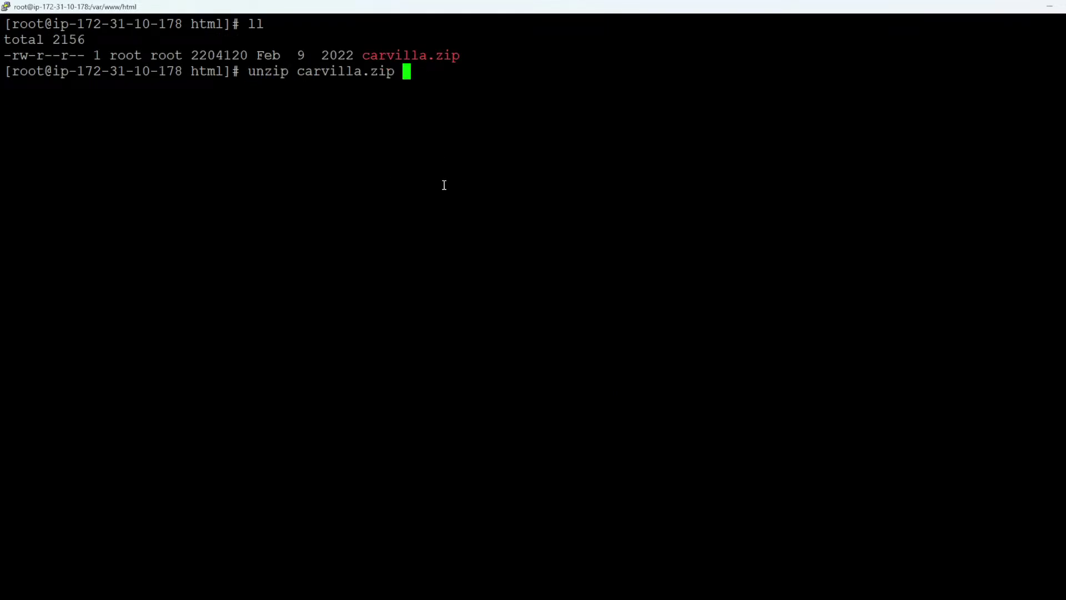
pyautogui.press('Return')
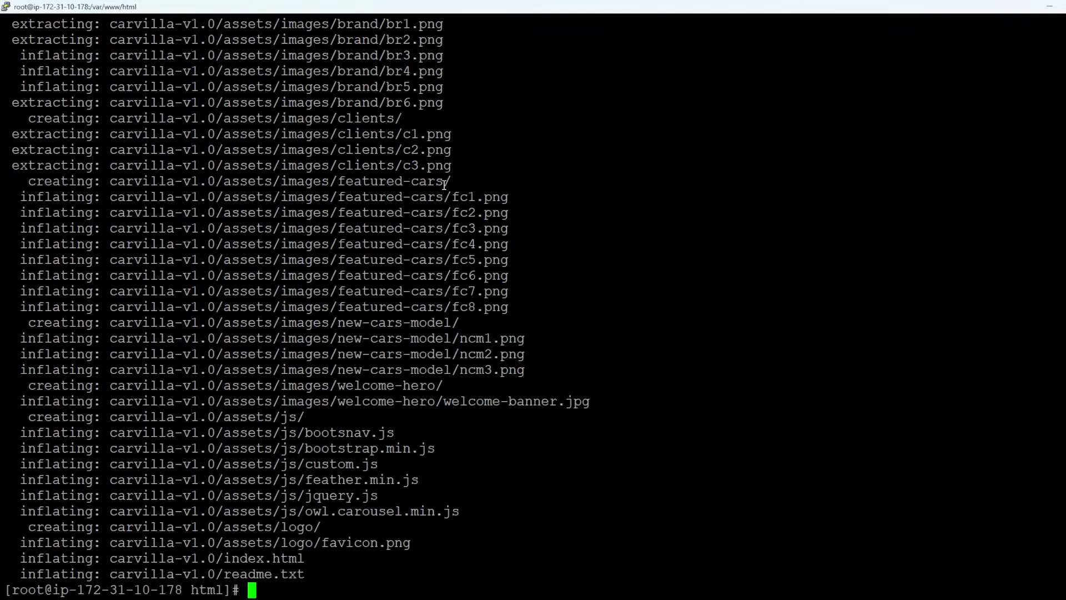
pyautogui.scroll(20, 444, 184)
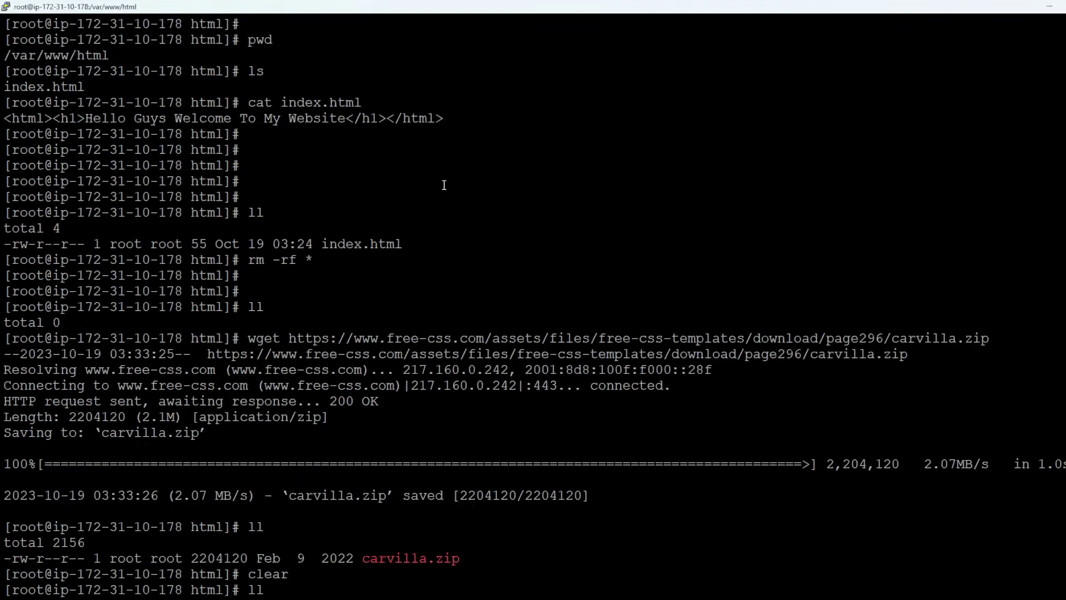
pyautogui.scroll(-15, 444, 184)
pyautogui.scroll(10, 444, 184)
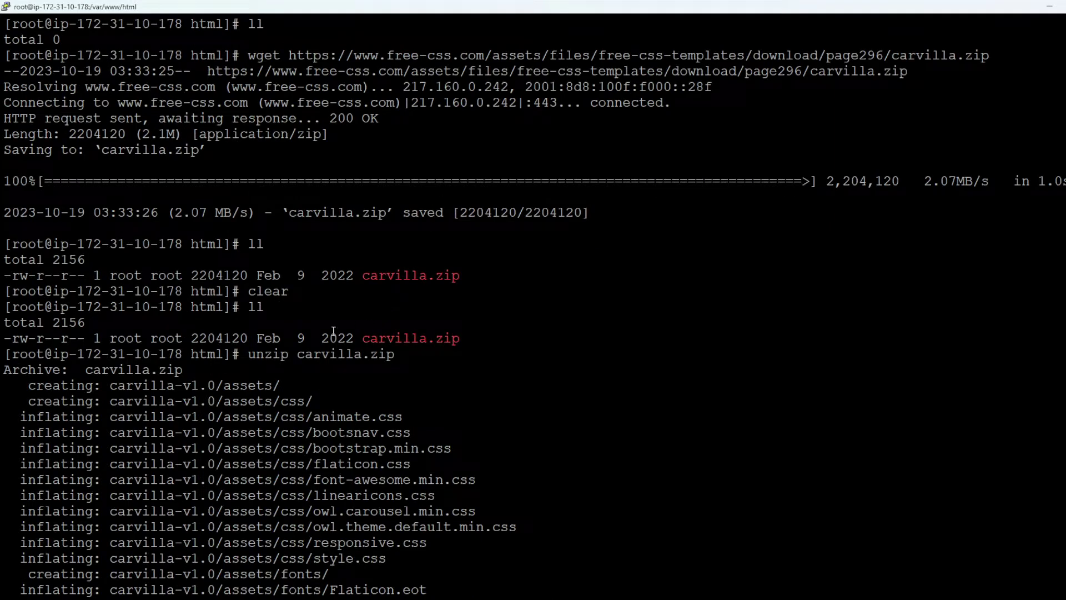
pyautogui.scroll(-10, 307, 343)
# Step: List the extracted contents of the html directory with ll, clear the terminal and run the listing once more
pyautogui.write('ll')
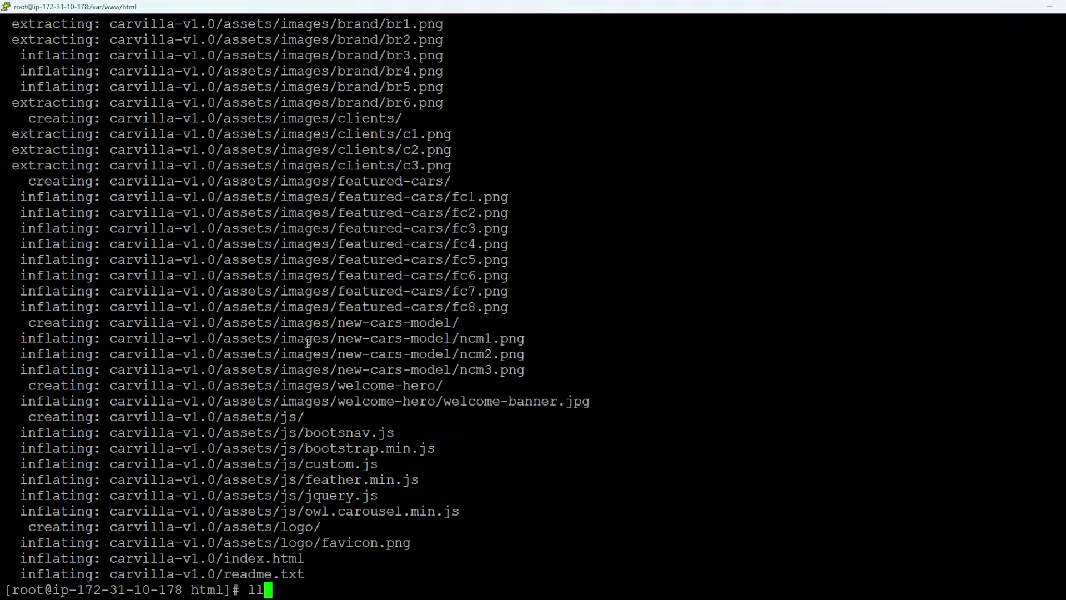
pyautogui.press('Return')
pyautogui.press('Return')
pyautogui.press('Return')
pyautogui.press('Return')
pyautogui.write('clear')
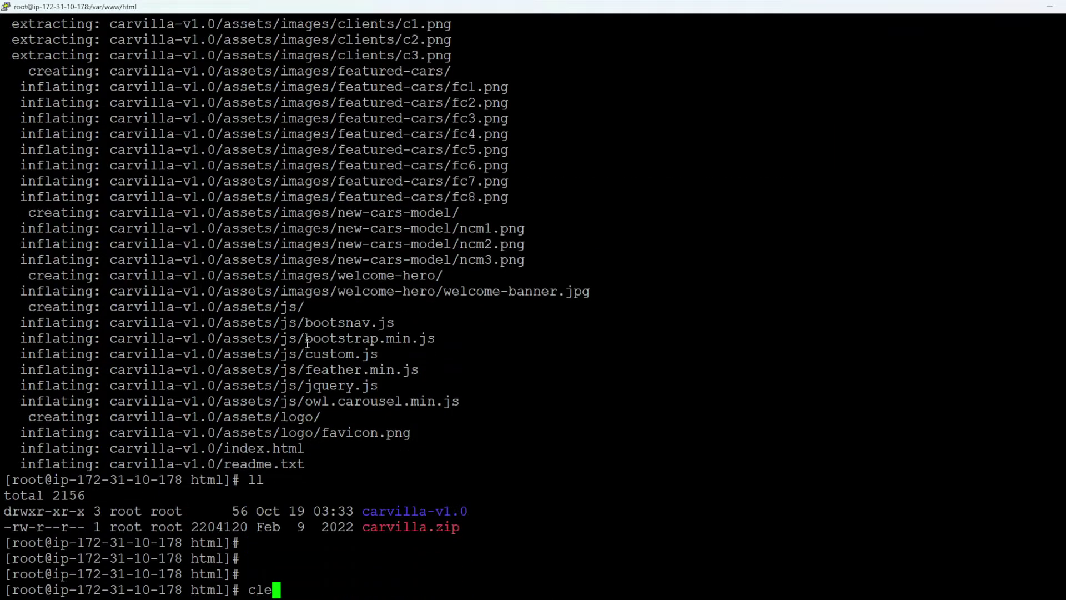
pyautogui.press('Return')
pyautogui.press('Return')
pyautogui.press('Return')
pyautogui.write('ll')
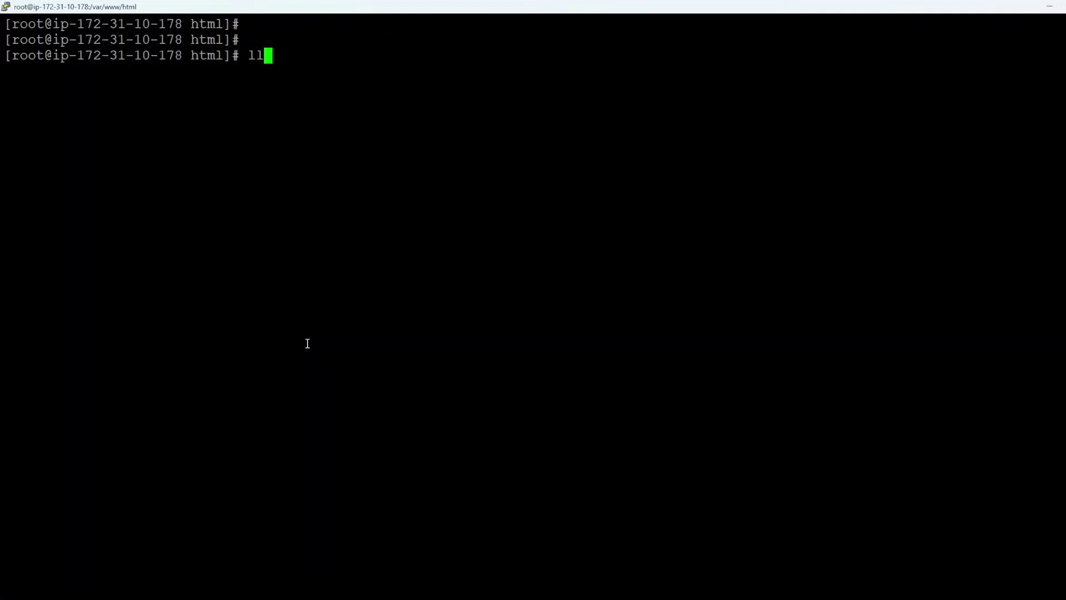
pyautogui.press('Return')
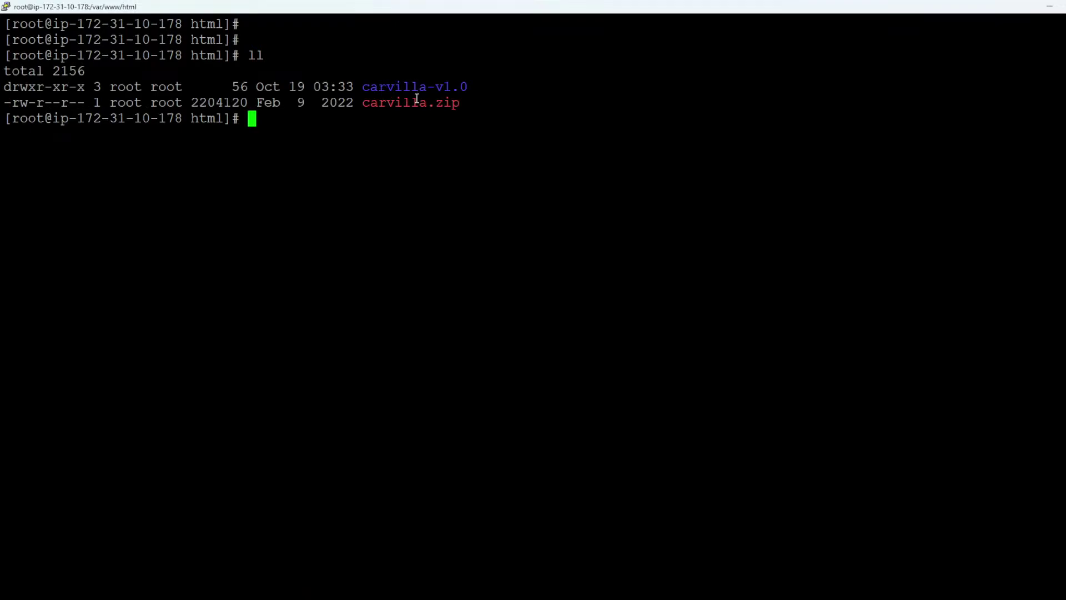
# Step: Delete carvilla.zip with rm -rf and list the html directory with ll
pyautogui.write('rm -rf c')
pyautogui.press('Tab')
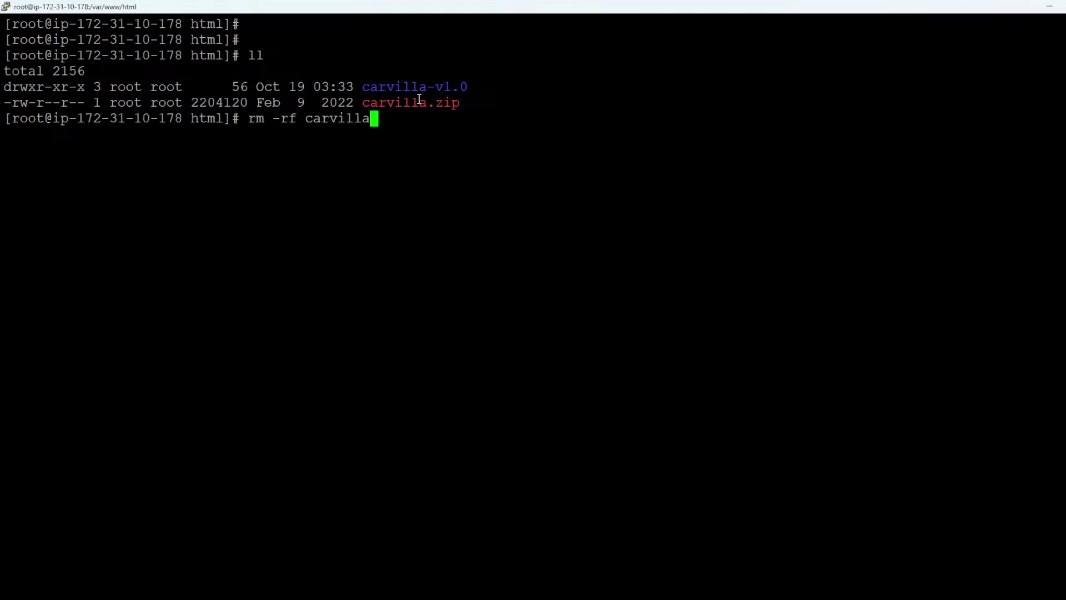
pyautogui.write('.z')
pyautogui.press('Tab')
pyautogui.press('Return')
pyautogui.write('ll')
pyautogui.press('Return')
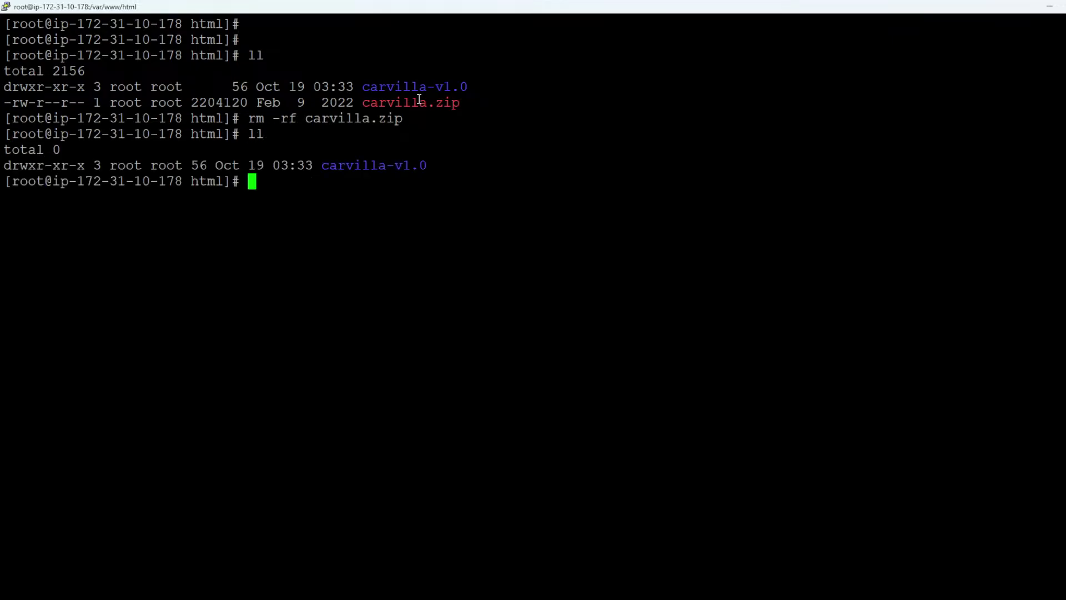
# Step: Enter the carvilla-v1.0 directory, list its files with ll and print the working directory's path with pwd
pyautogui.doubleClick(373, 172)
pyautogui.write('cd c')
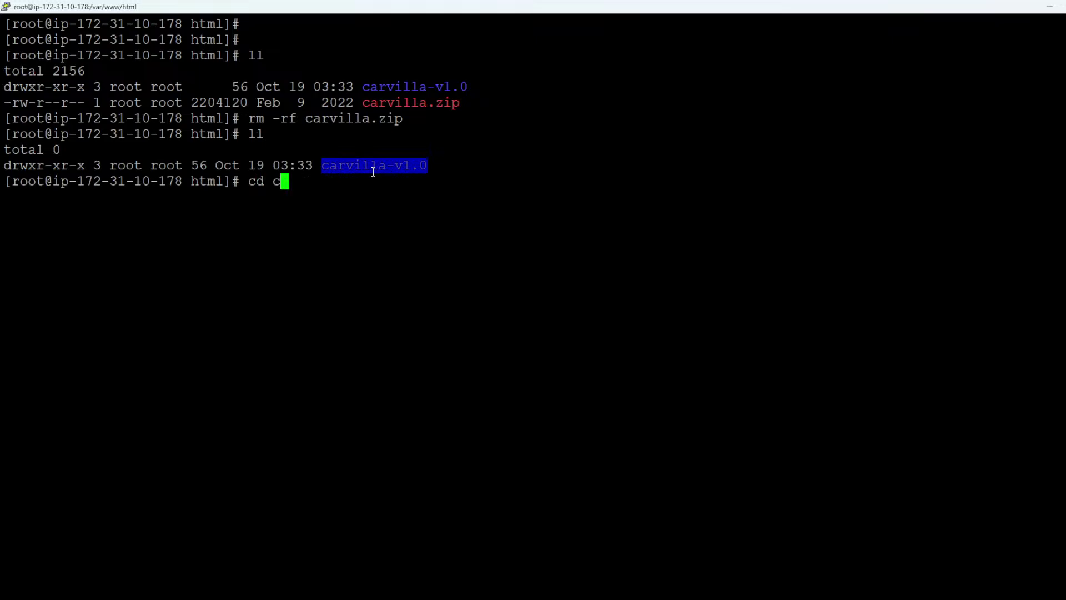
pyautogui.press('Tab')
pyautogui.press('Return')
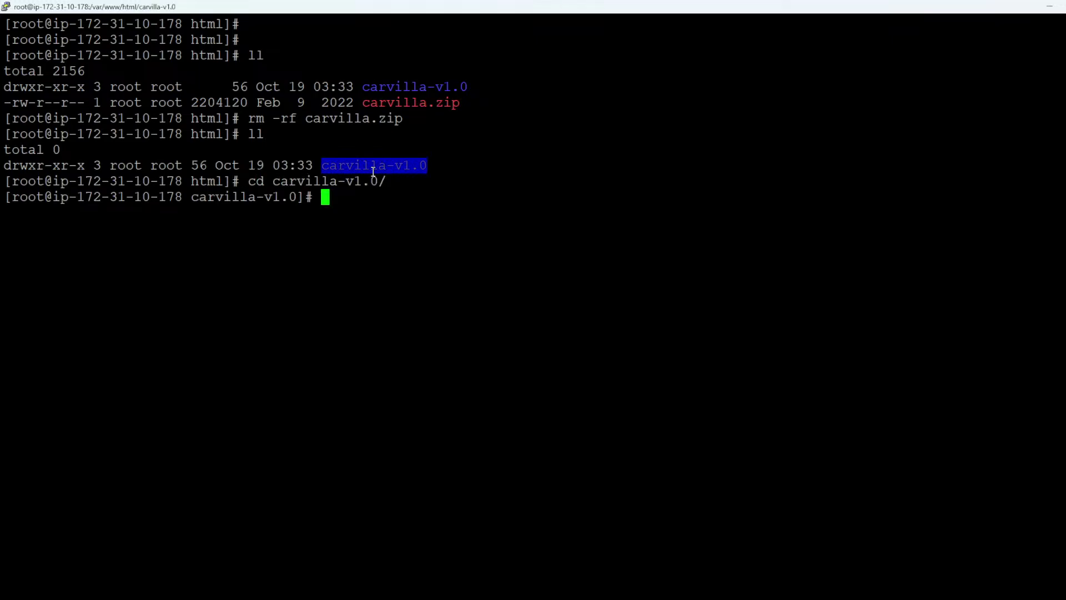
pyautogui.write('ll')
pyautogui.press('Return')
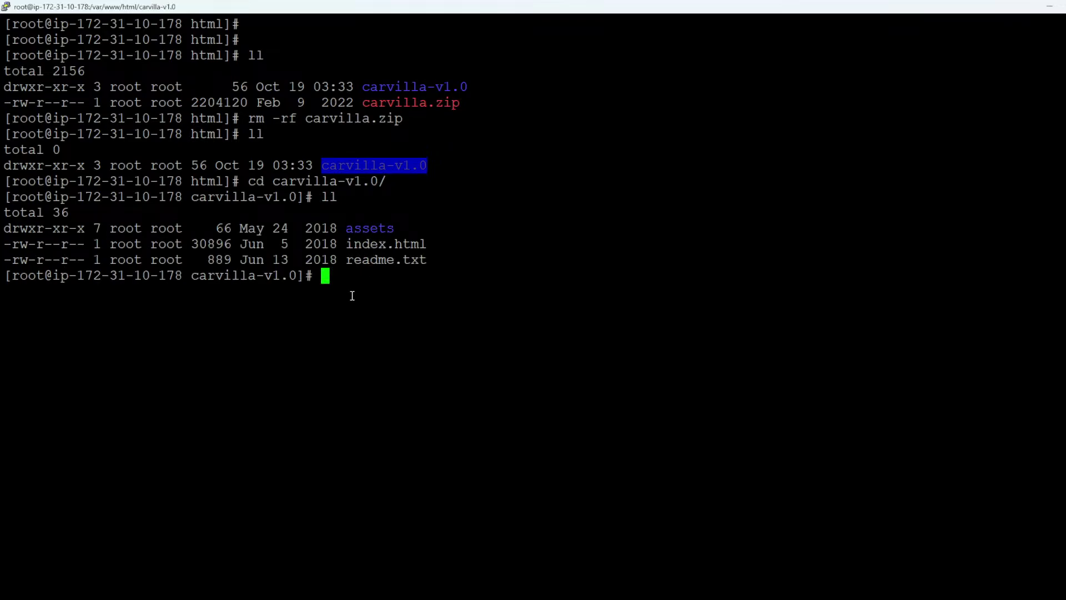
pyautogui.write('pwd')
pyautogui.press('Return')
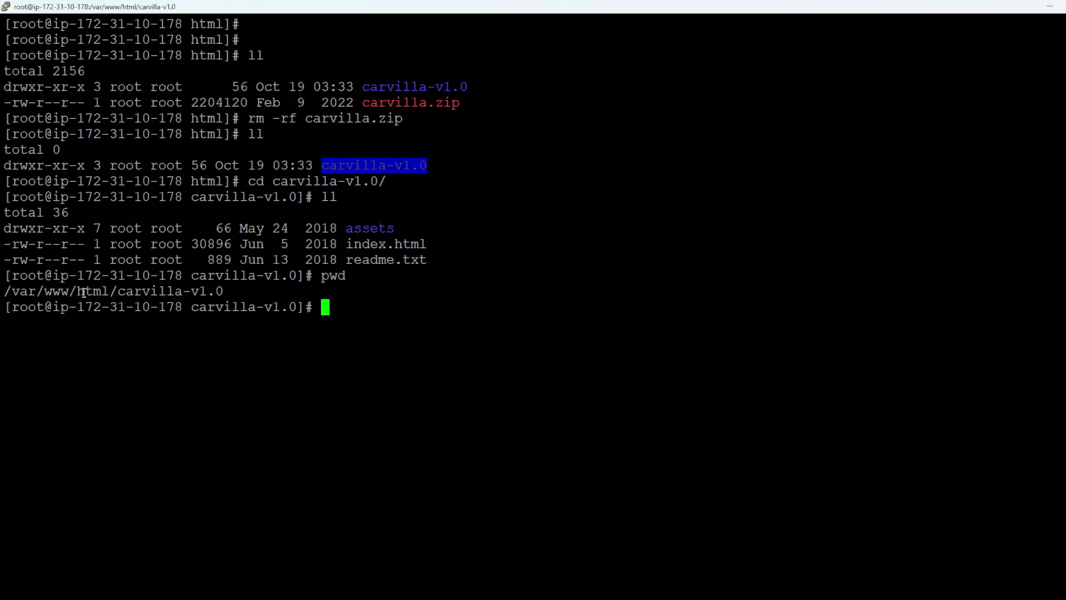
# Step: Change back to /var/www/html/ by reusing the path from the pwd output, and list its contents with ll
pyautogui.write('cd')
pyautogui.moveTo(5, 292); pyautogui.dragTo(112, 294)
pyautogui.rightClick(431, 299)
pyautogui.press('Return')
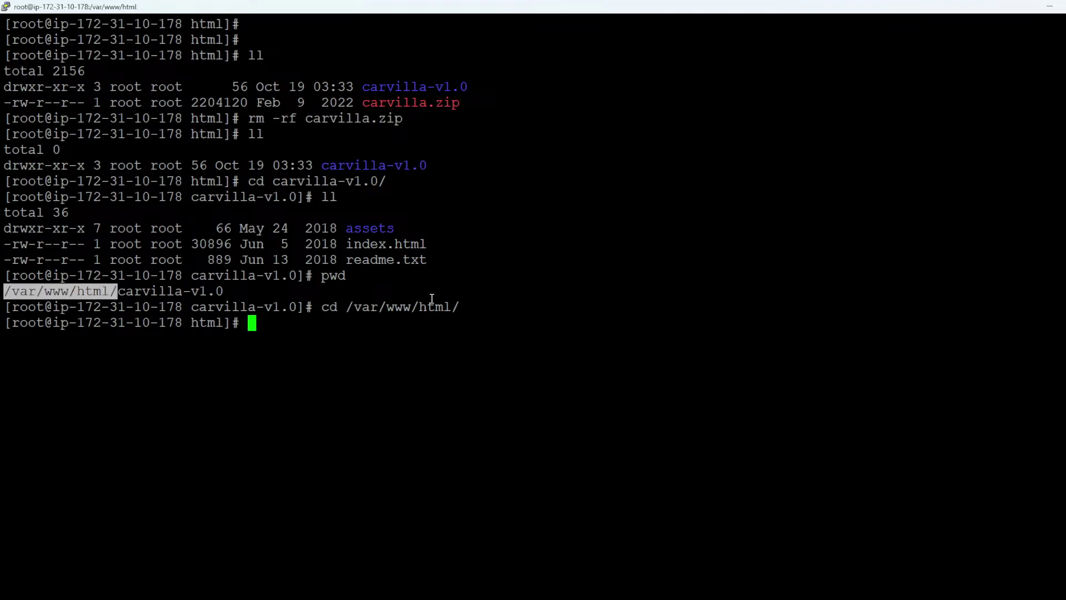
pyautogui.write('ll')
pyautogui.press('Return')
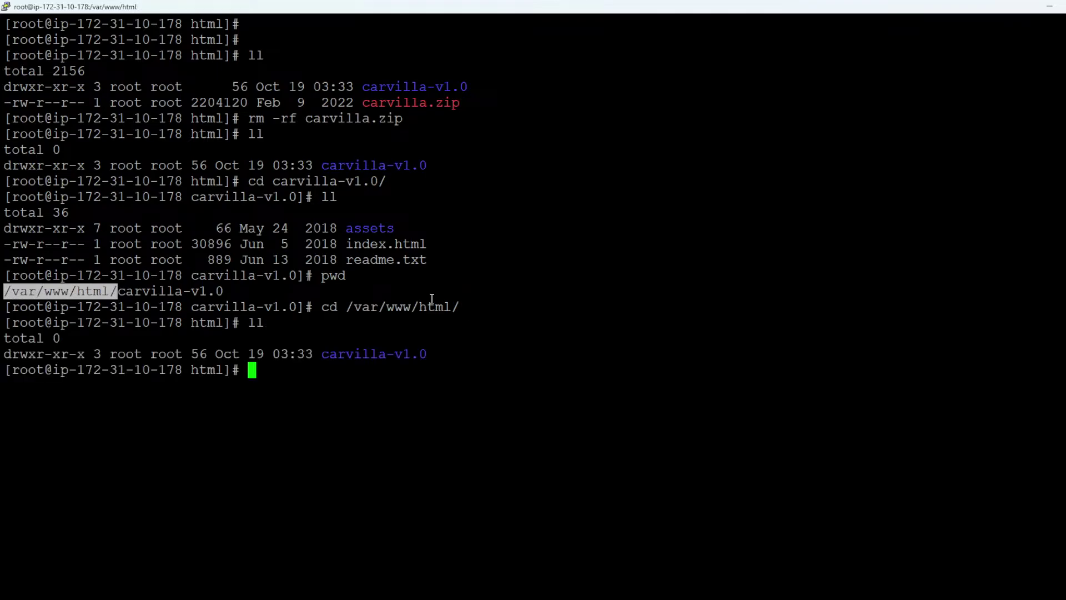
# Step: Move everything from carvilla-v1.0 into the html directory with mv carvilla-v1.0/* . and list the directory with ll
pyautogui.write('mv ca')
pyautogui.press('Tab')
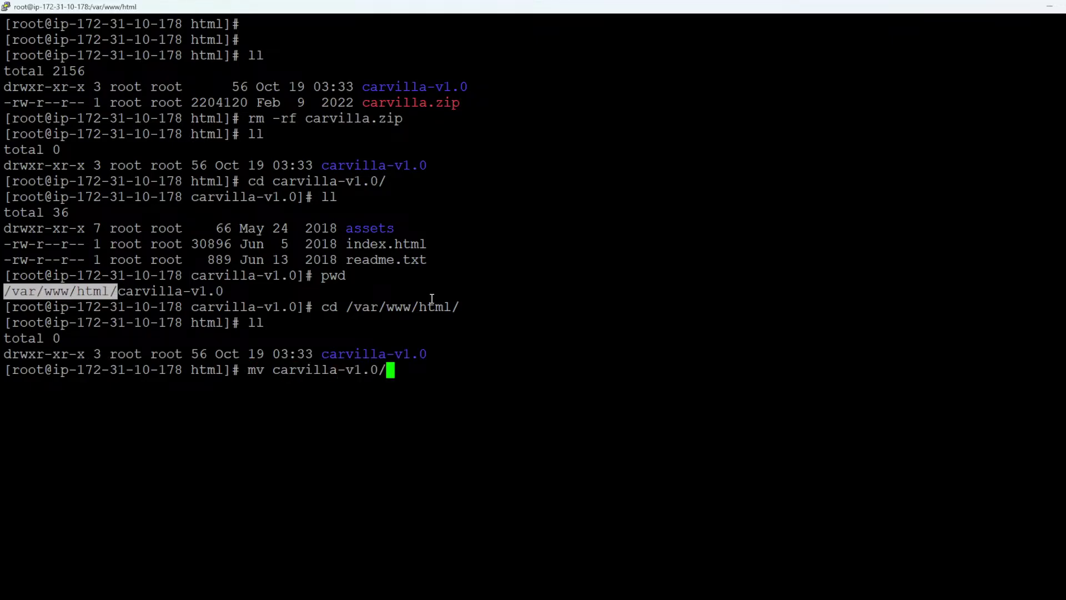
pyautogui.write('* .')
pyautogui.press('Return')
pyautogui.write('ll')
pyautogui.press('Return')
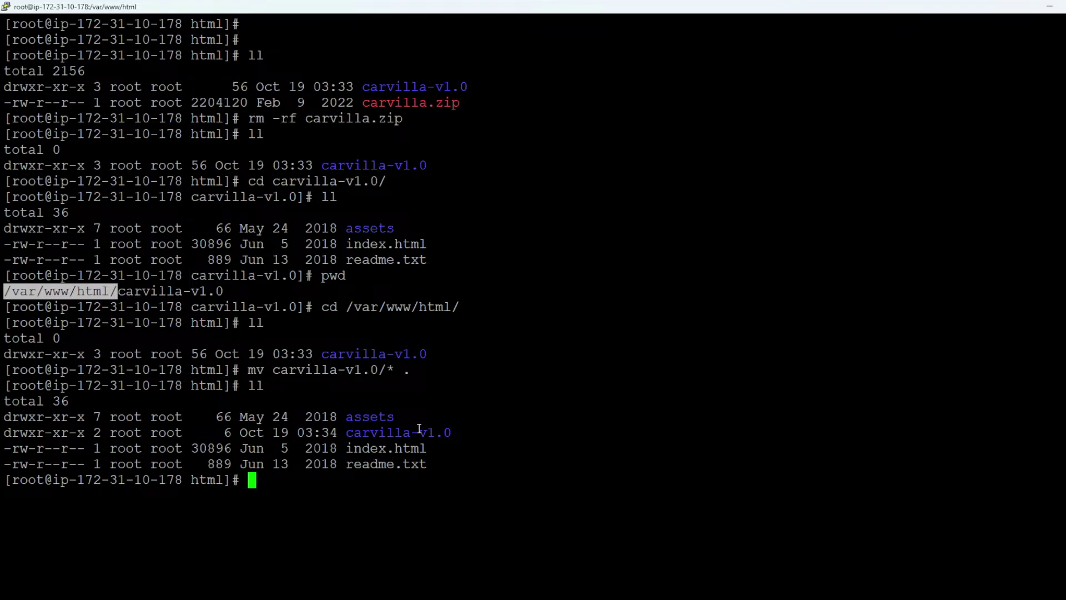
pyautogui.hotkey('alt', 'Tab')
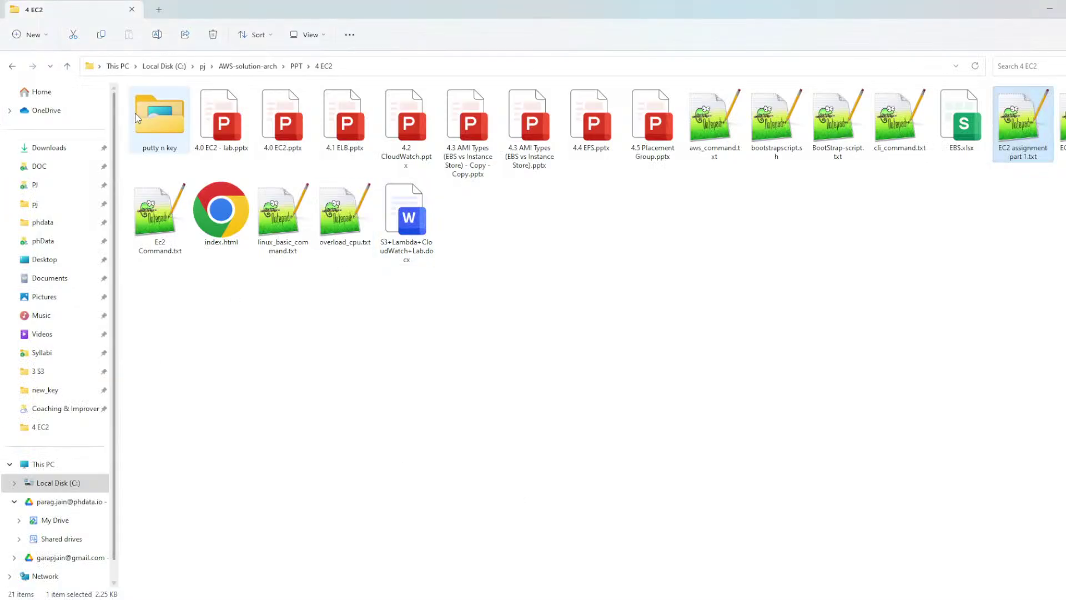
pyautogui.hotkey('alt', 'Tab')
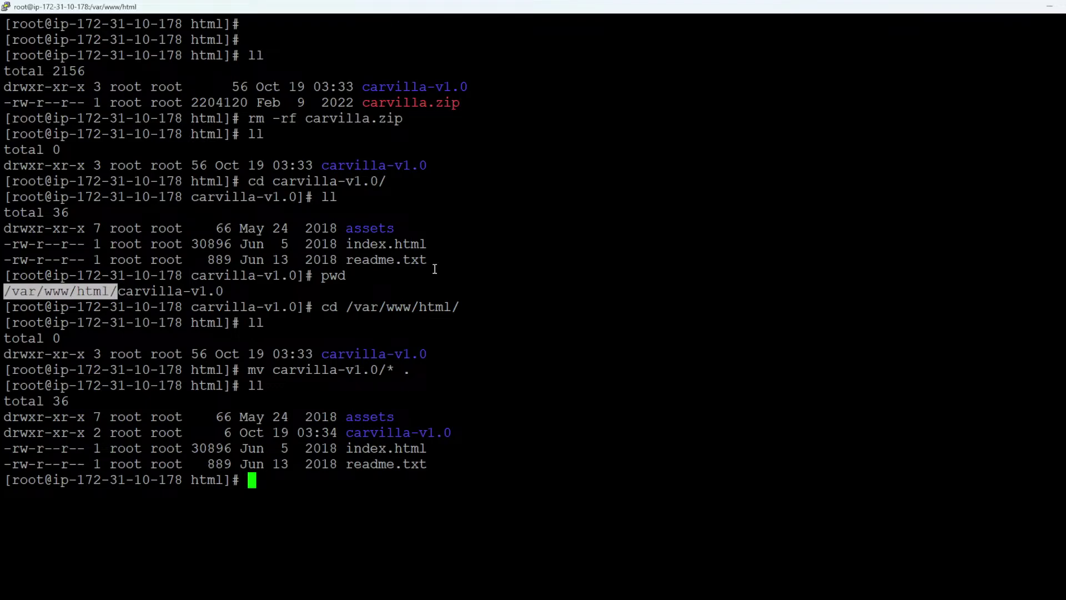
pyautogui.doubleClick(377, 434)
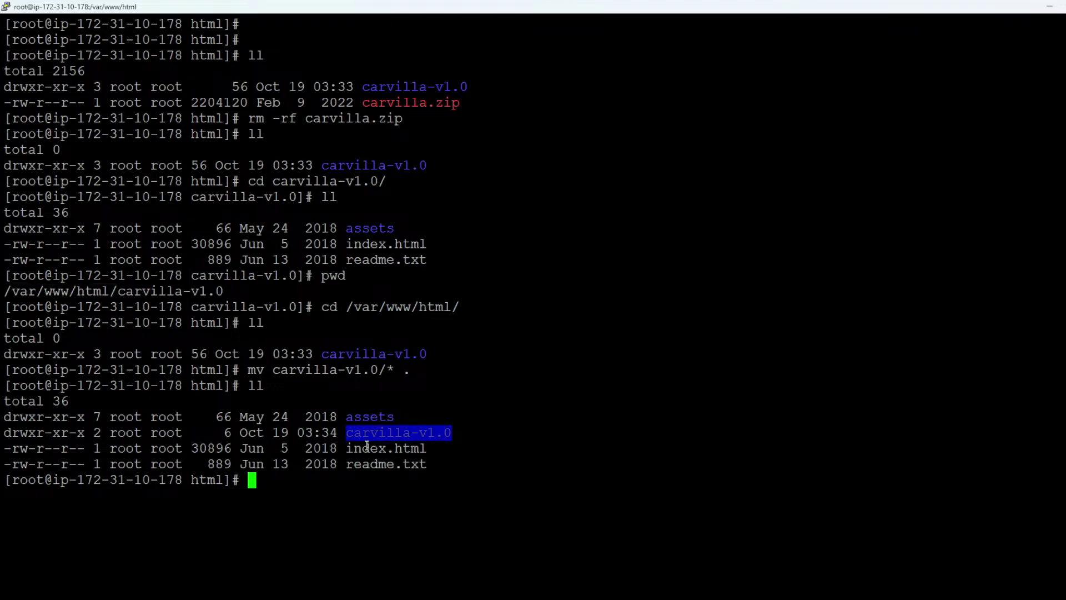
pyautogui.click(409, 447)
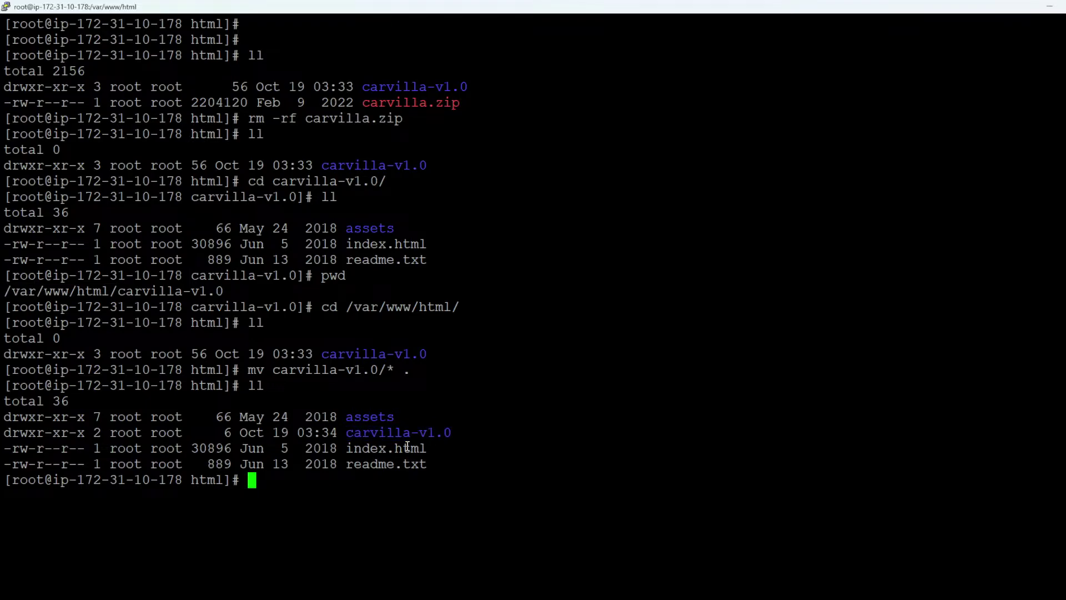
pyautogui.doubleClick(378, 433)
pyautogui.click(207, 480)
pyautogui.doubleClick(368, 433)
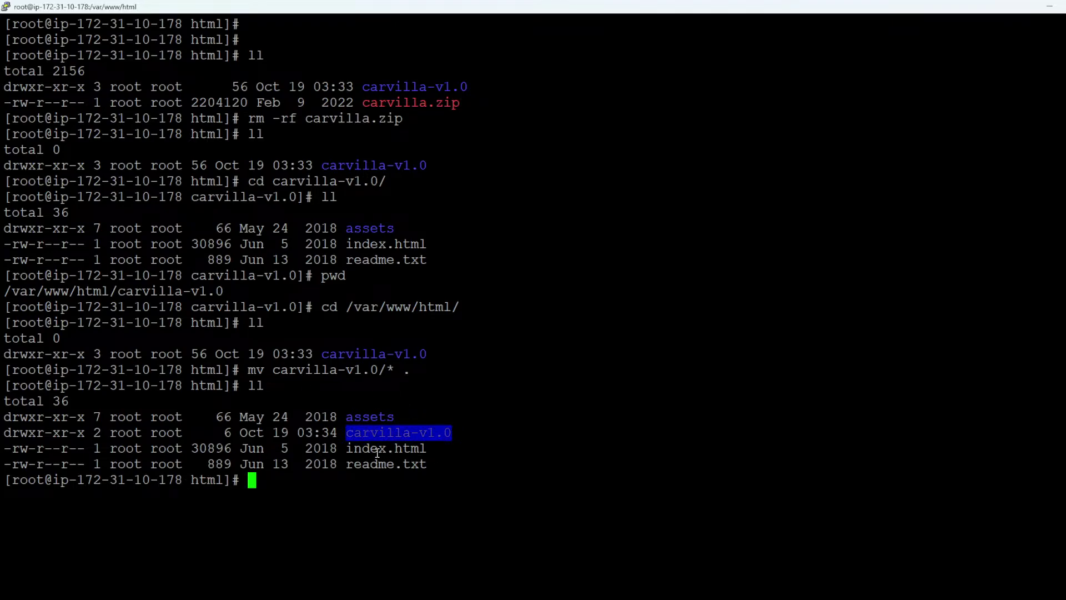
pyautogui.click(453, 495)
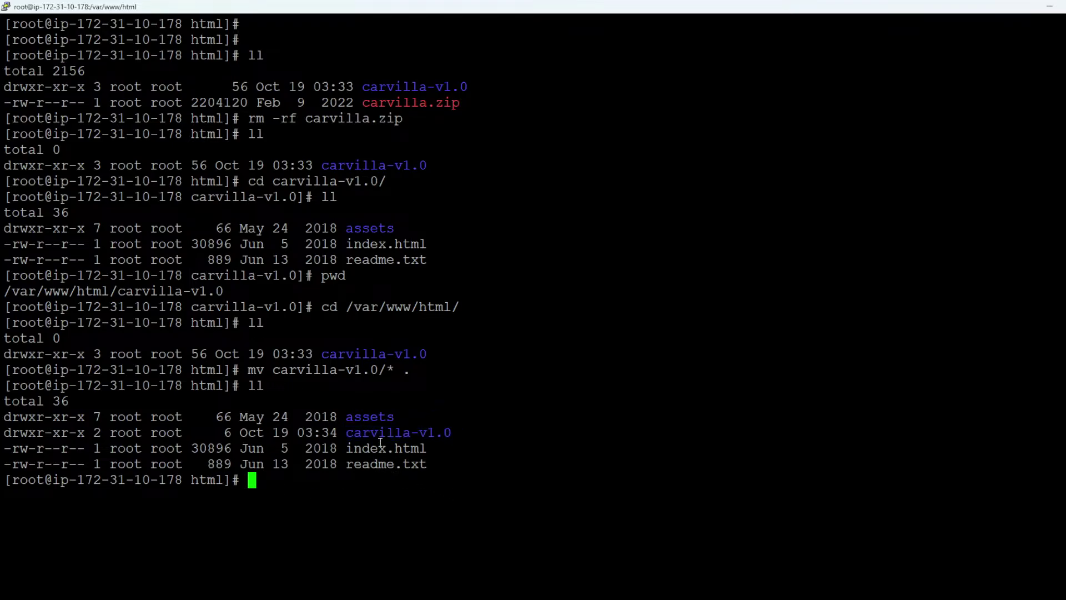
# Step: Delete the emptied carvilla-v1.0 directory with rm -rf and list the html directory with ll
pyautogui.doubleClick(380, 438)
pyautogui.write('rm ')
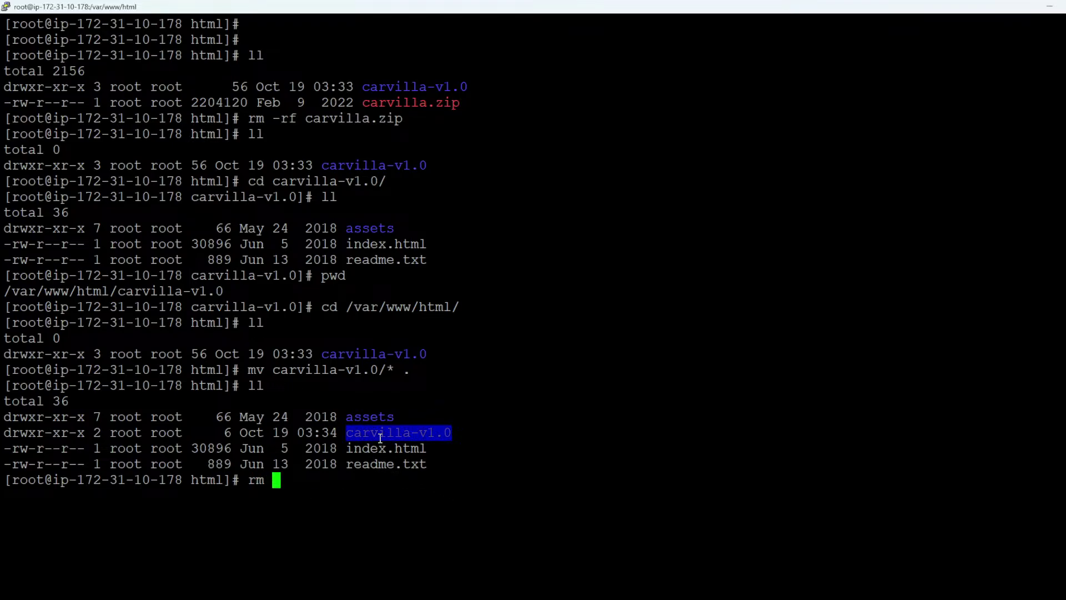
pyautogui.write('-rf carvilla-v1.0/')
pyautogui.press('BackSpace')
pyautogui.press('Return')
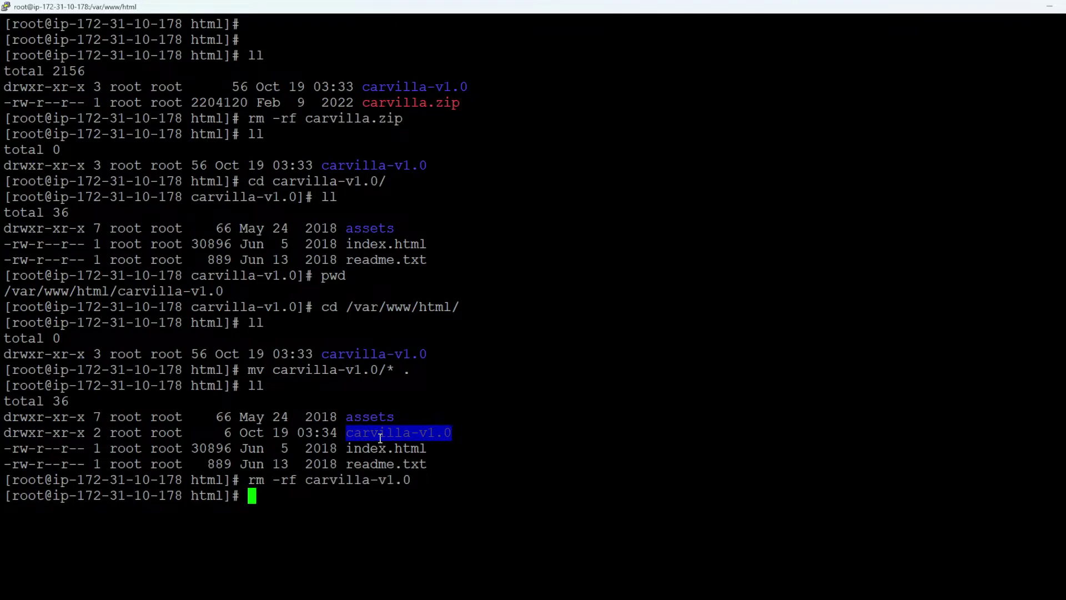
pyautogui.press('Return')
pyautogui.press('Return')
pyautogui.write('ll')
pyautogui.press('Return')
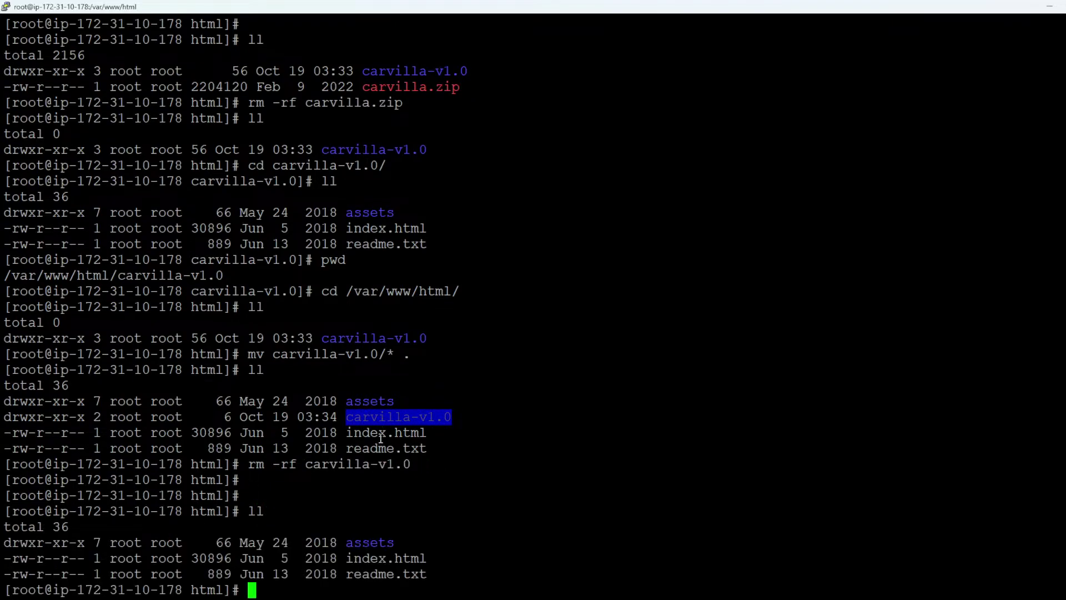
# Step: Clear the terminal and print the working directory's path with pwd
pyautogui.write('pwd')
pyautogui.press('BackSpace')
pyautogui.press('BackSpace')
pyautogui.press('BackSpace')
pyautogui.write('clear')
pyautogui.press('Return')
pyautogui.write('pw')
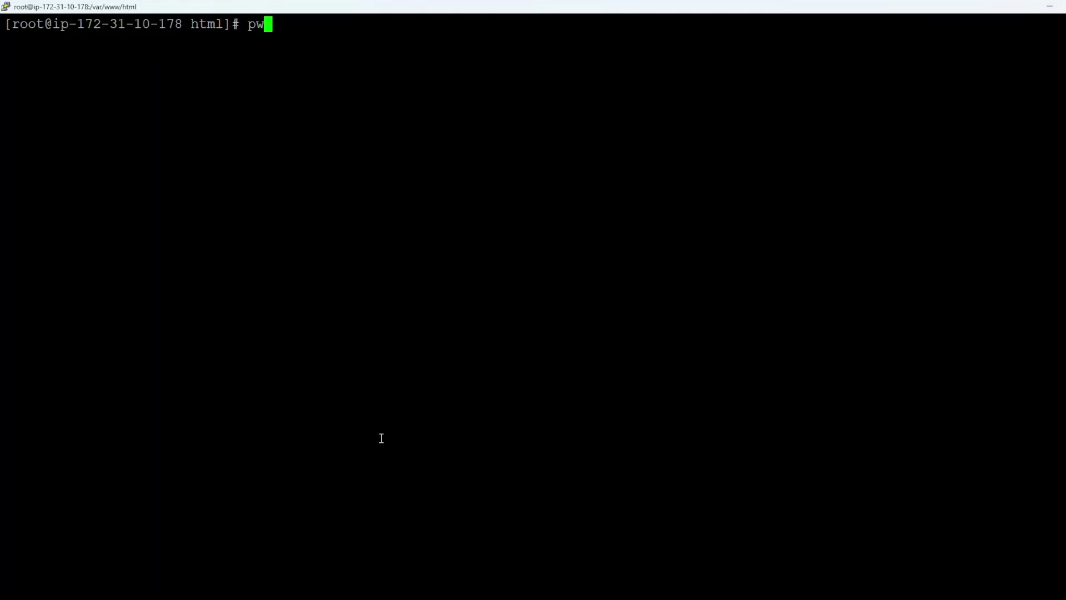
pyautogui.write('d')
pyautogui.press('Return')
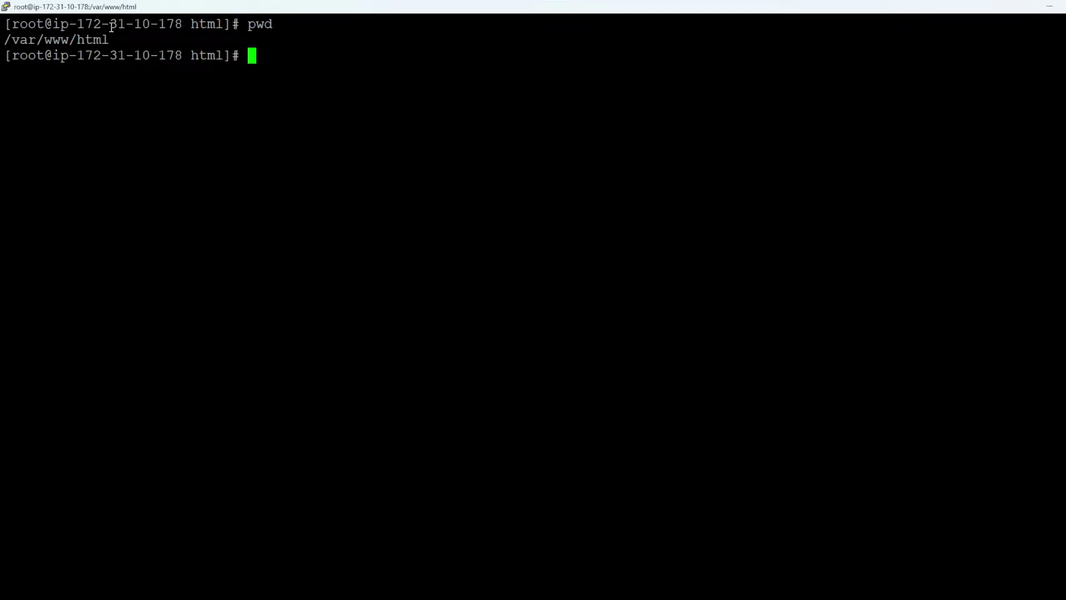
pyautogui.doubleClick(64, 33)
# Step: List the html directory with ll and examine the index.html, assets and readme.txt entries
pyautogui.write('ll')
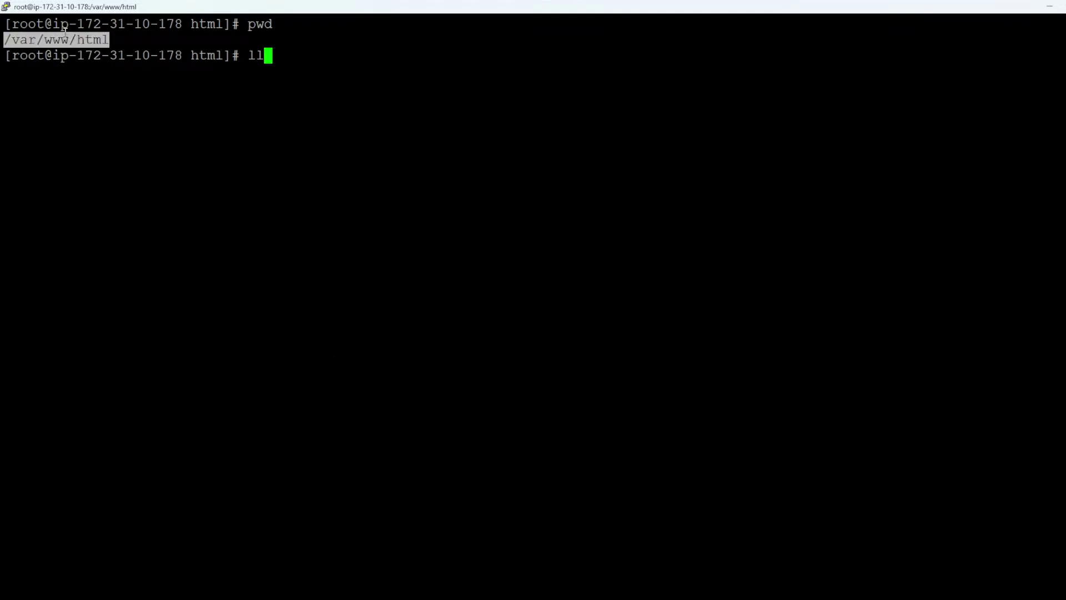
pyautogui.press('Return')
pyautogui.doubleClick(366, 103)
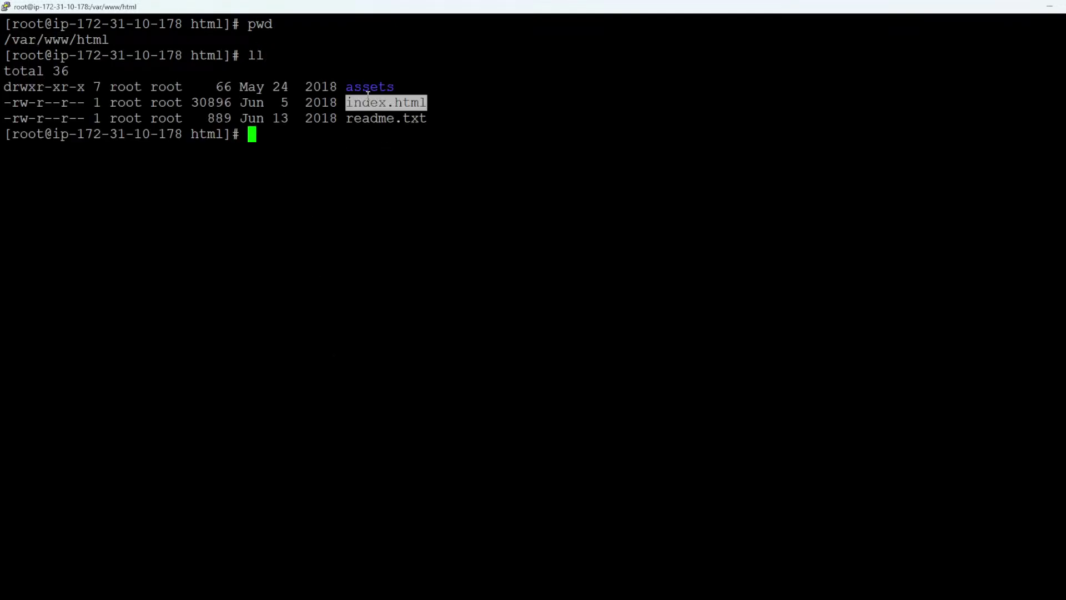
pyautogui.doubleClick(369, 86)
pyautogui.doubleClick(368, 119)
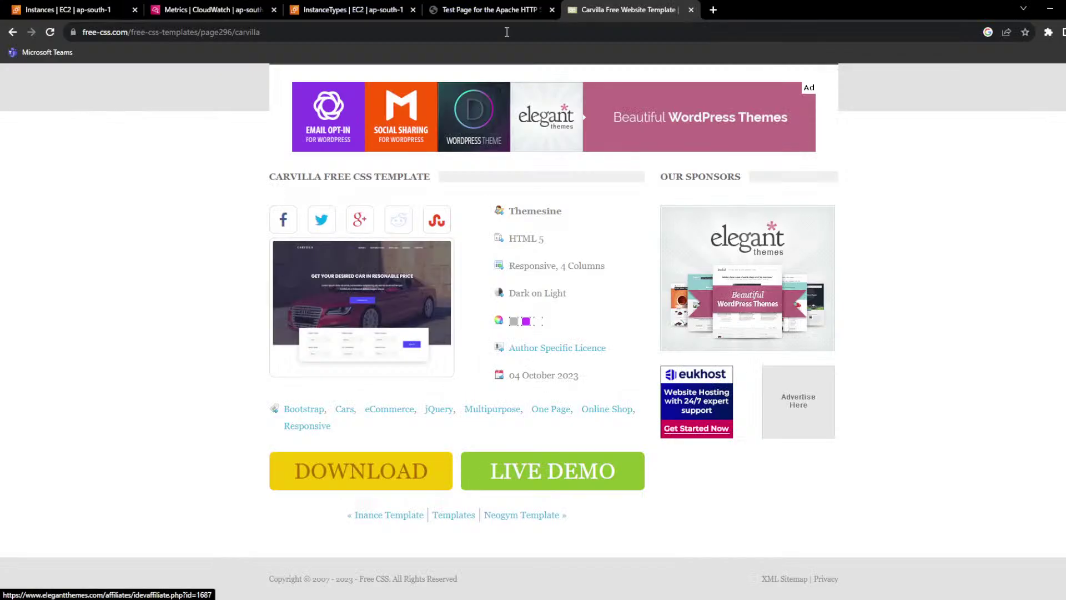
# Step: Switch to the browser and reload the instance's public address 3.110.136.239 in the Apache test page's tab
pyautogui.click(514, 9)
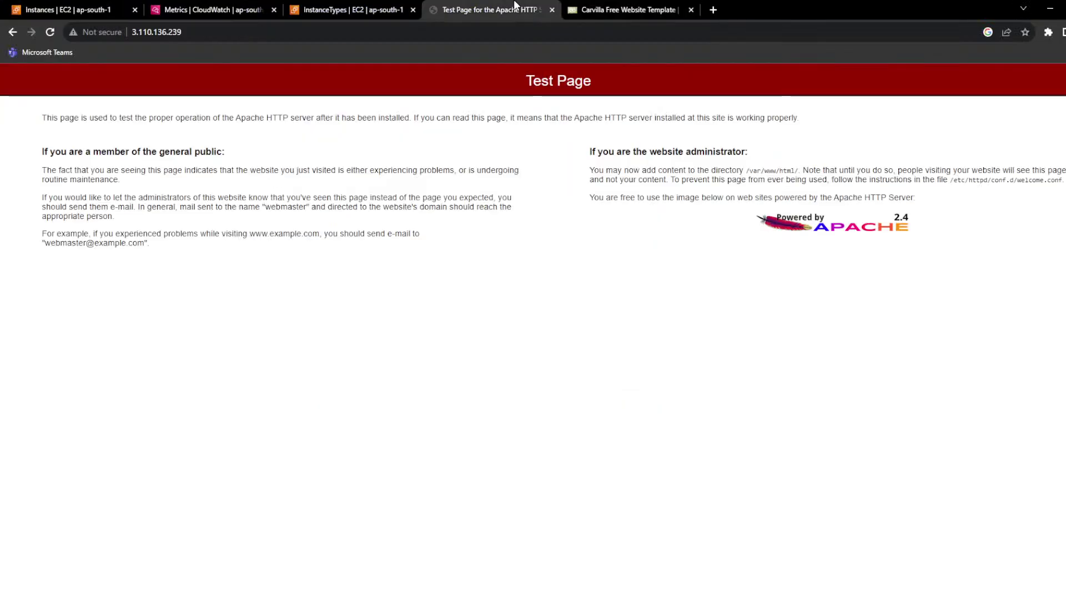
pyautogui.click(67, 9)
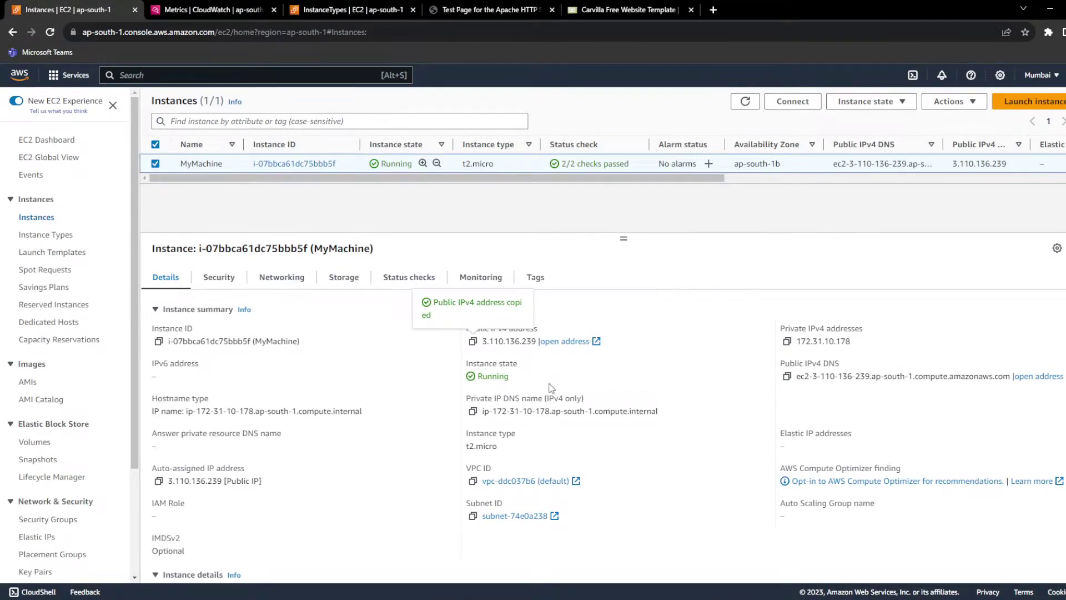
pyautogui.click(534, 9)
pyautogui.click(530, 25)
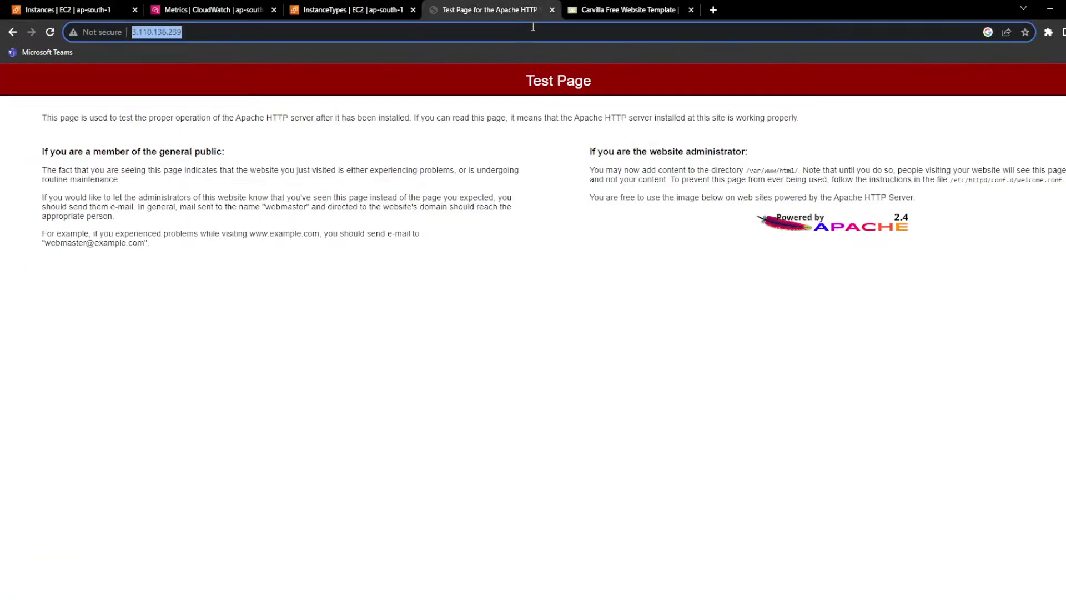
pyautogui.write('3.110.136.239')
pyautogui.press('Return')
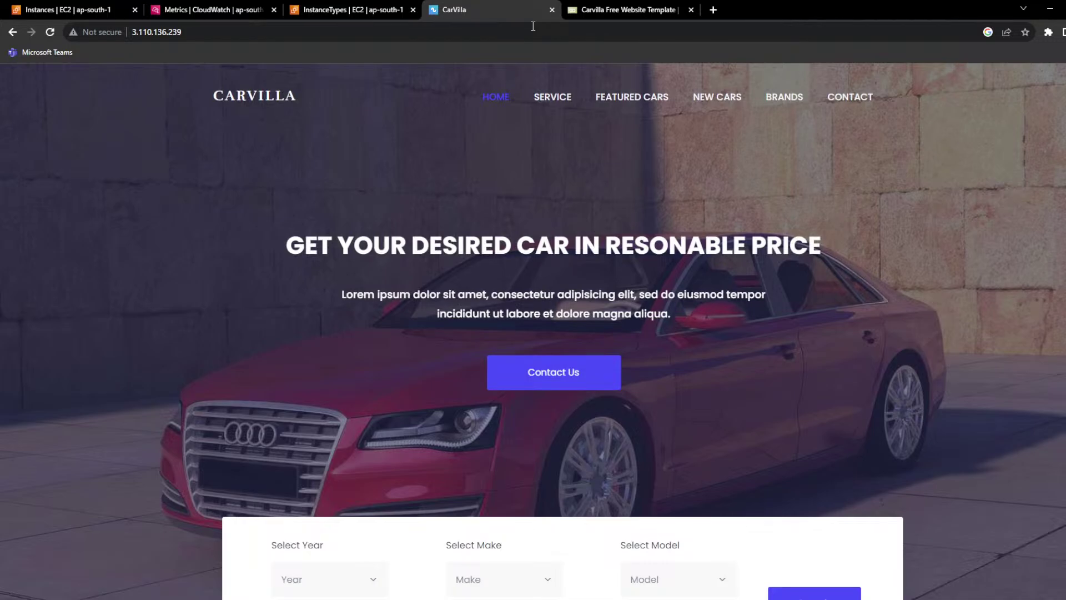
# Step: Examine the CarVilla page's service cards and New Cars section, showing the carousel's second and third slides
pyautogui.scroll(-8, 688, 295)
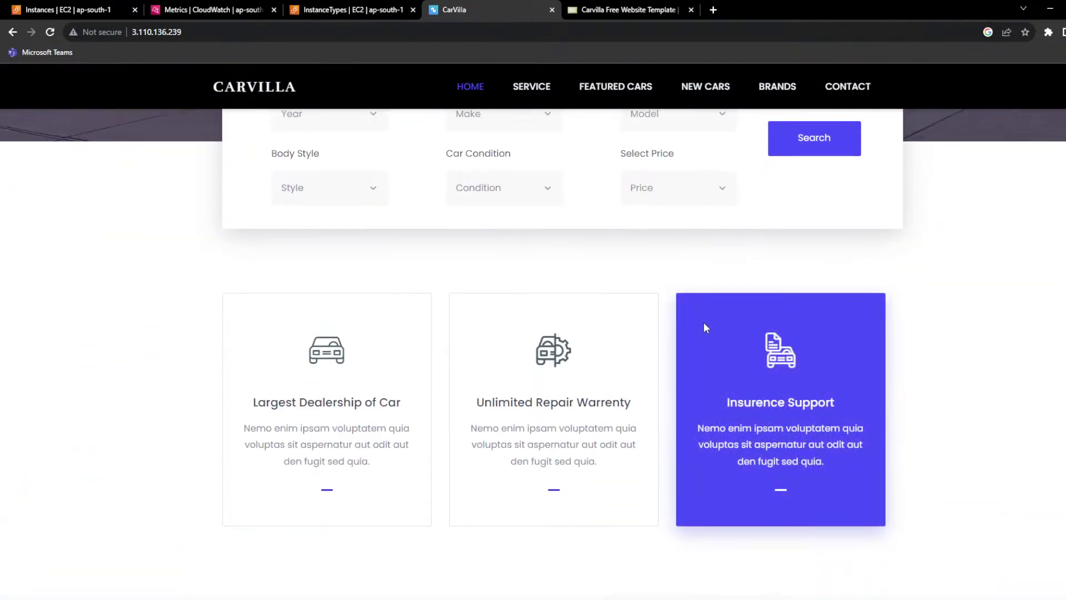
pyautogui.scroll(-10, 702, 327)
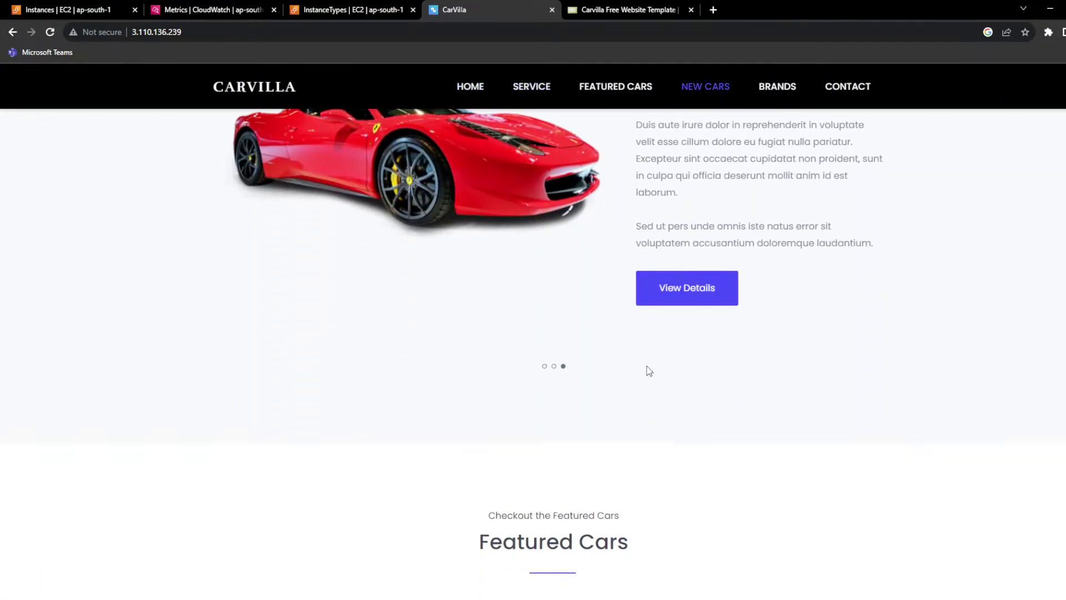
pyautogui.click(553, 366)
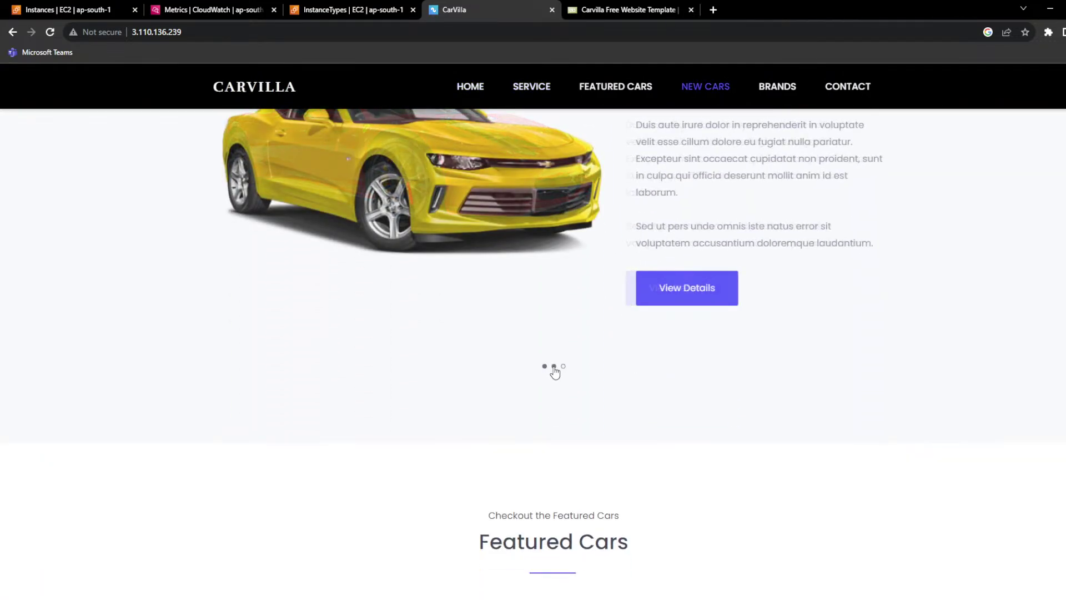
pyautogui.click(561, 367)
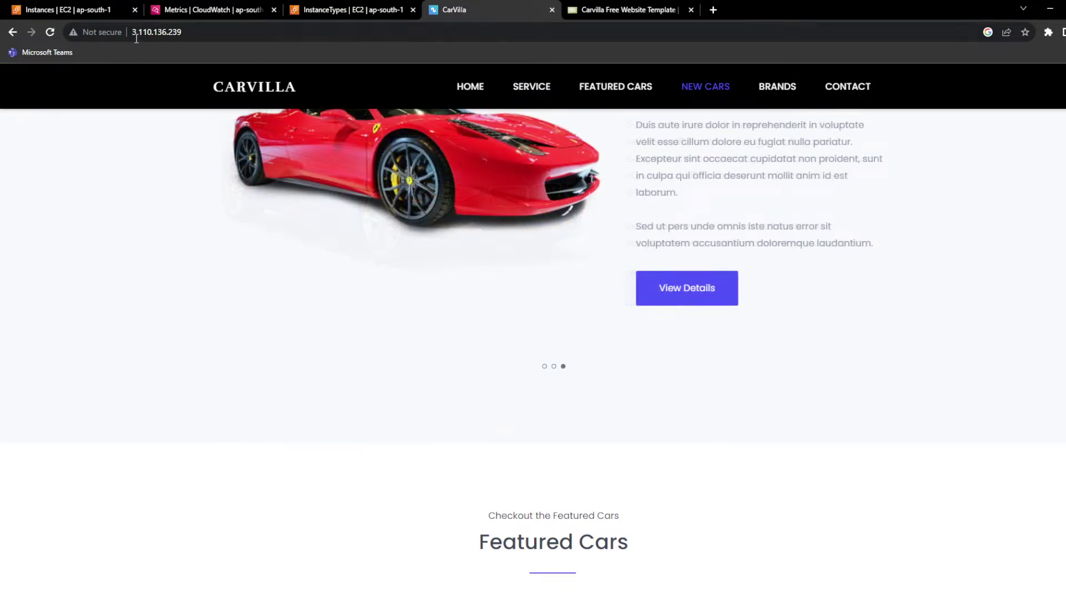
pyautogui.hotkey('ctrl', 'l')
pyautogui.click(711, 432)
# Step: Look through the Featured Cars, client testimonials and brand logos, and return to the beginning of the page
pyautogui.scroll(-10, 711, 432)
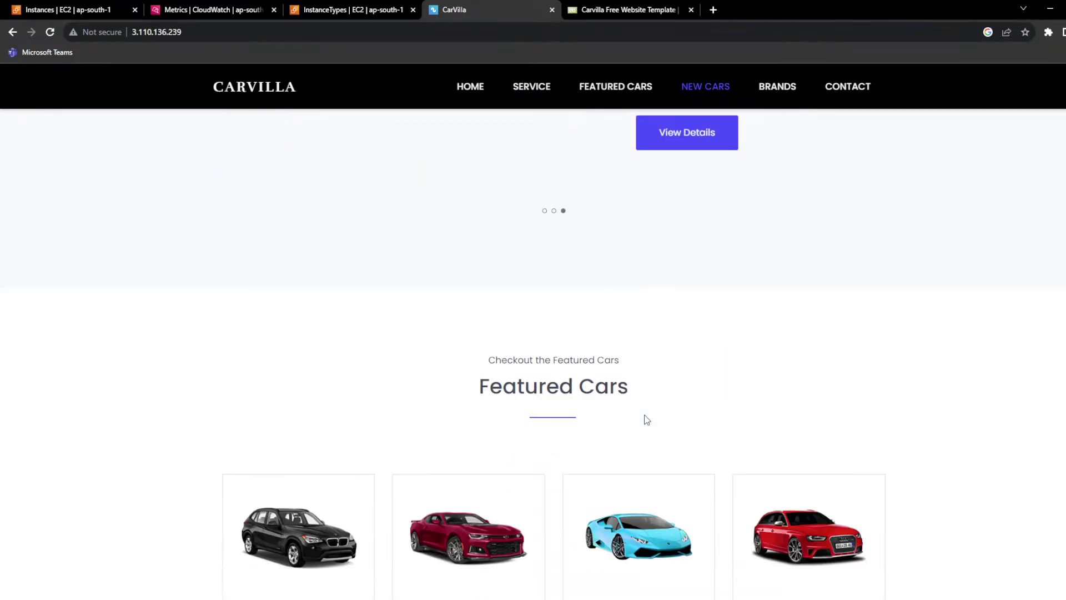
pyautogui.scroll(-1, 644, 411)
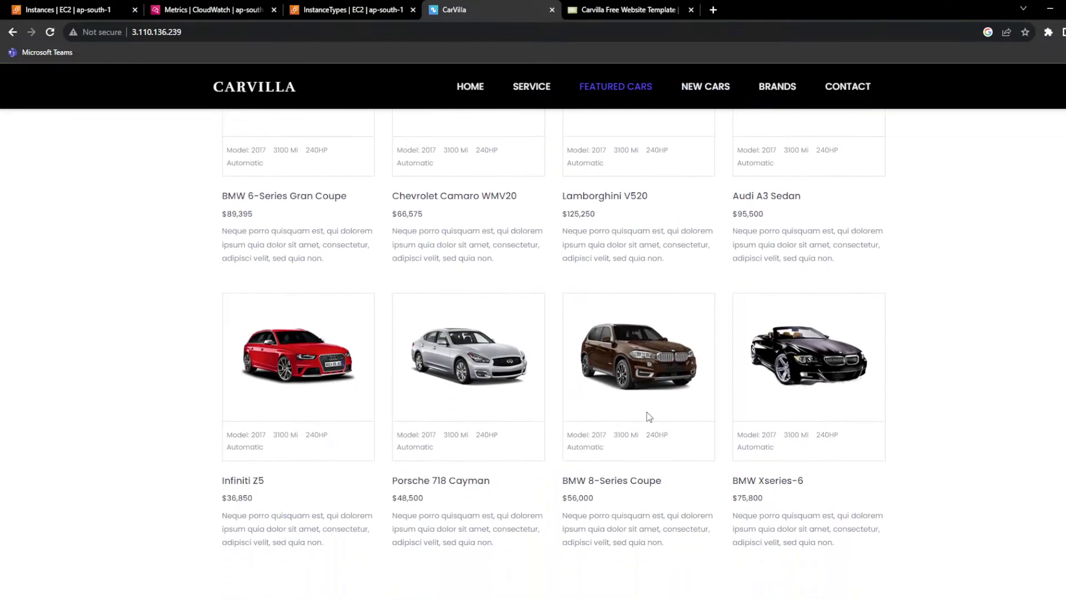
pyautogui.scroll(4, 644, 413)
pyautogui.scroll(-20, 698, 349)
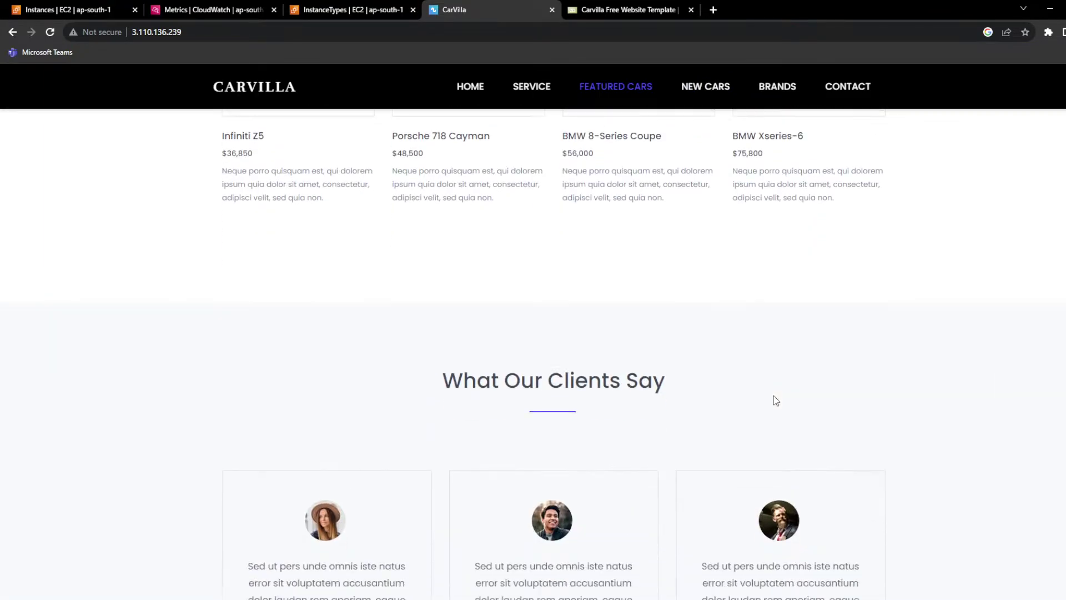
pyautogui.scroll(-2, 775, 401)
pyautogui.scroll(20, 768, 488)
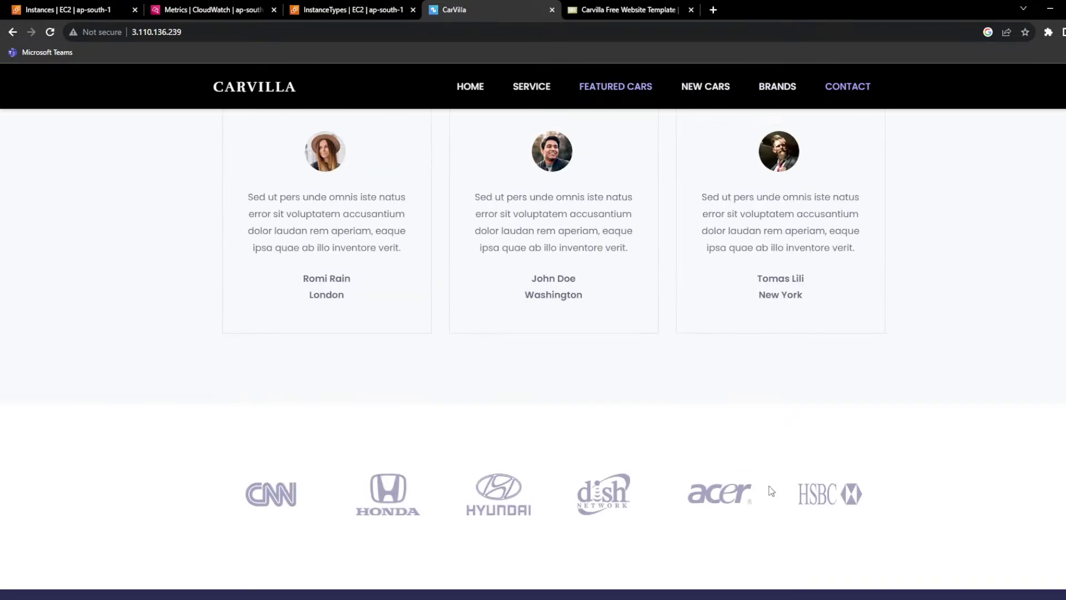
pyautogui.scroll(10, 770, 490)
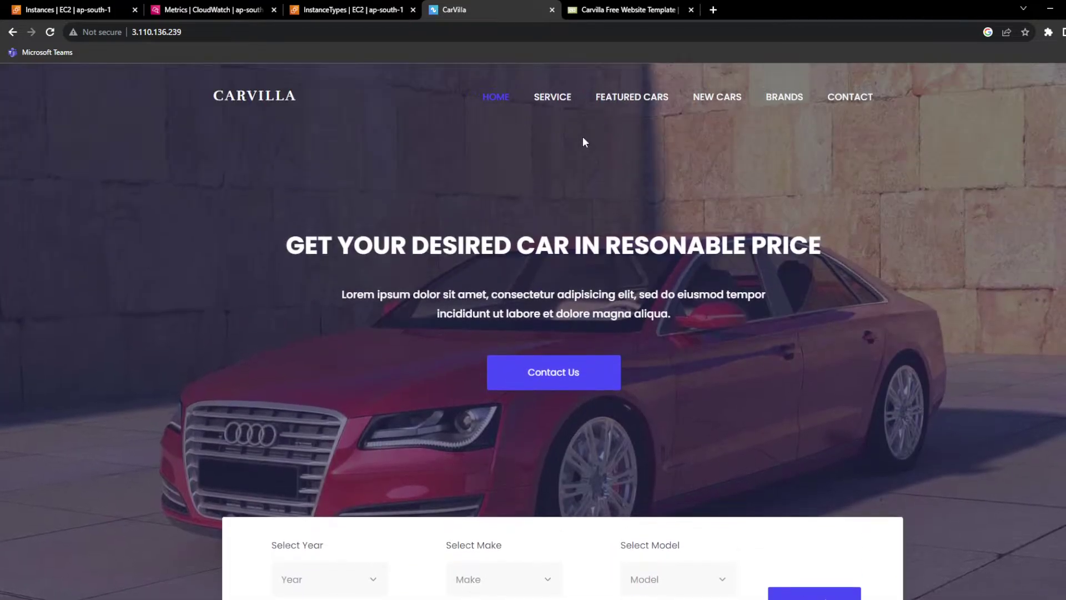
# Step: Check the site's navigation links by visiting Service, Featured Cars, New Cars, Brands and Contact, and return to Home
pyautogui.click(566, 99)
pyautogui.click(612, 102)
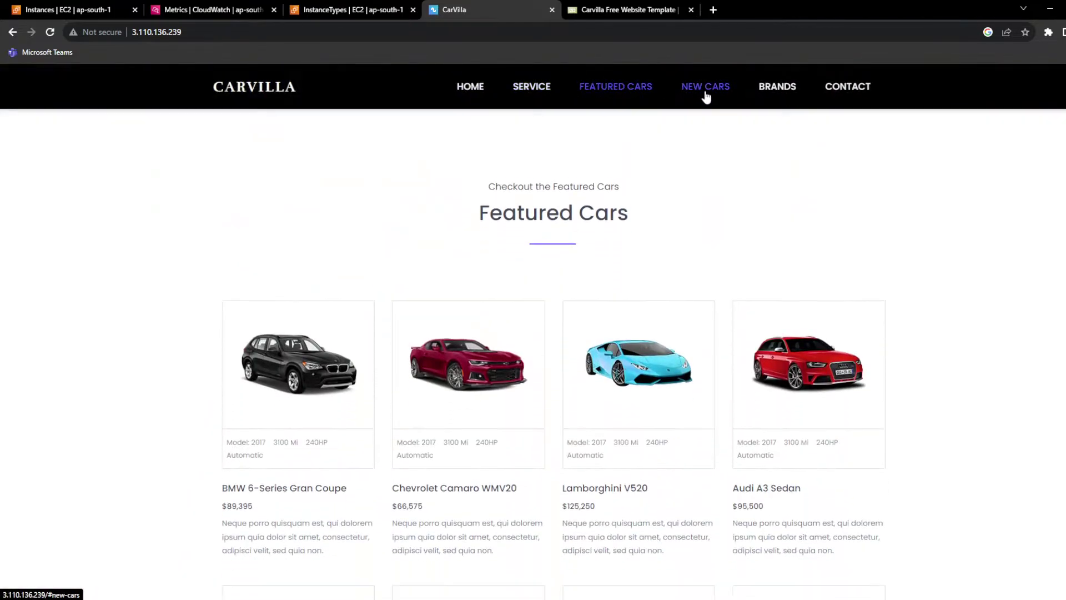
pyautogui.click(706, 95)
pyautogui.click(771, 99)
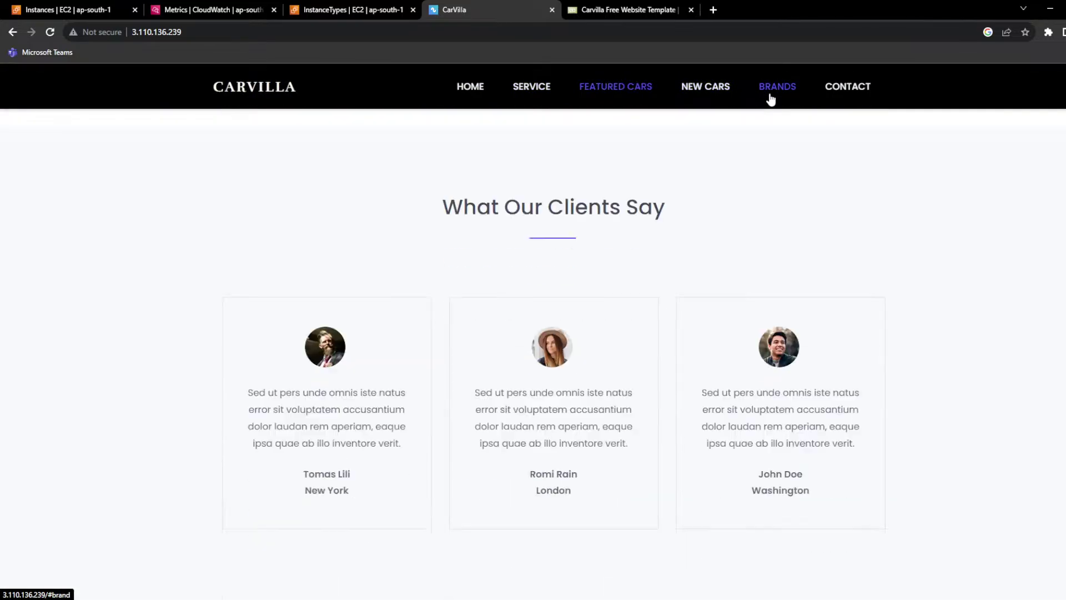
pyautogui.click(834, 97)
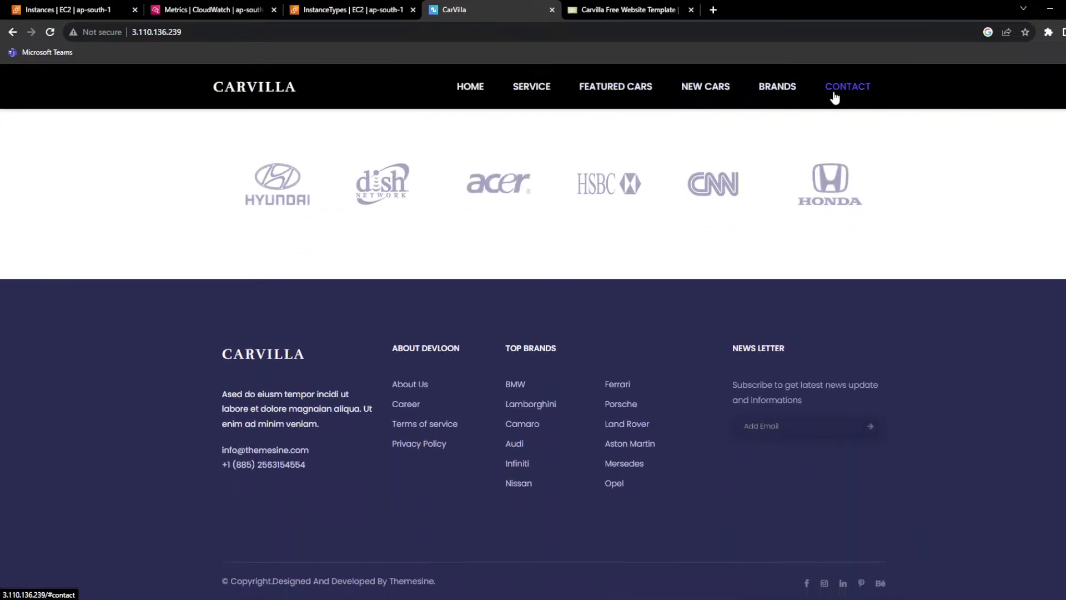
pyautogui.click(468, 94)
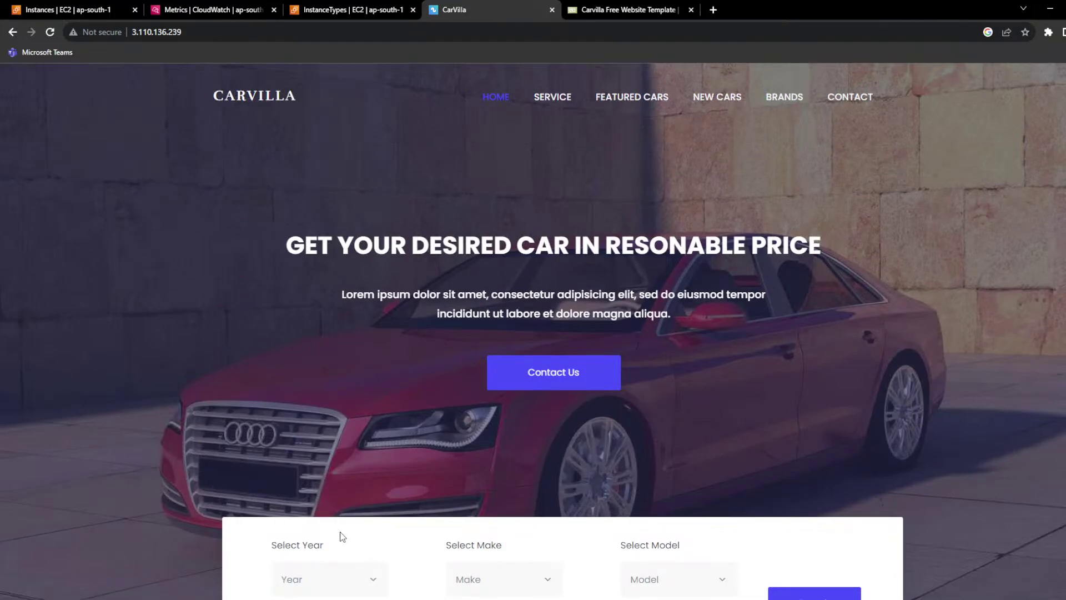
# Step: Switch to Paint, sketch a long arrow from the right into the large rectangle and write EC2 beneath it, and return to the browser
pyautogui.hotkey('alt', 'Tab')
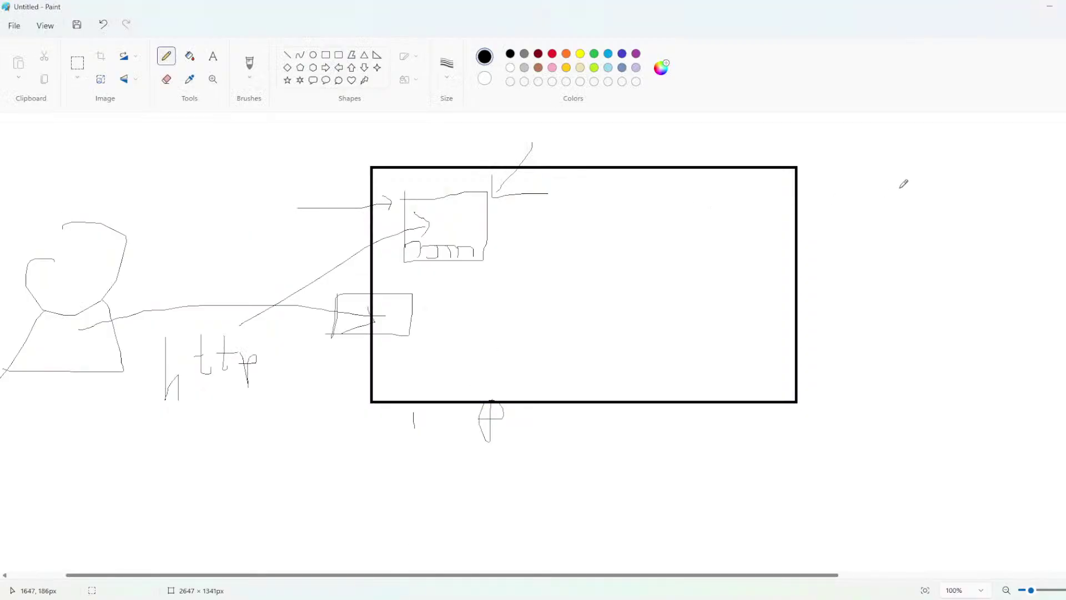
pyautogui.moveTo(900, 184)
pyautogui.mouseDown()
pyautogui.moveTo(744, 234)
pyautogui.moveTo(566, 236)
pyautogui.mouseUp()
pyautogui.moveTo(619, 202)
pyautogui.mouseDown()
pyautogui.moveTo(573, 229)
pyautogui.moveTo(632, 261)
pyautogui.mouseUp()
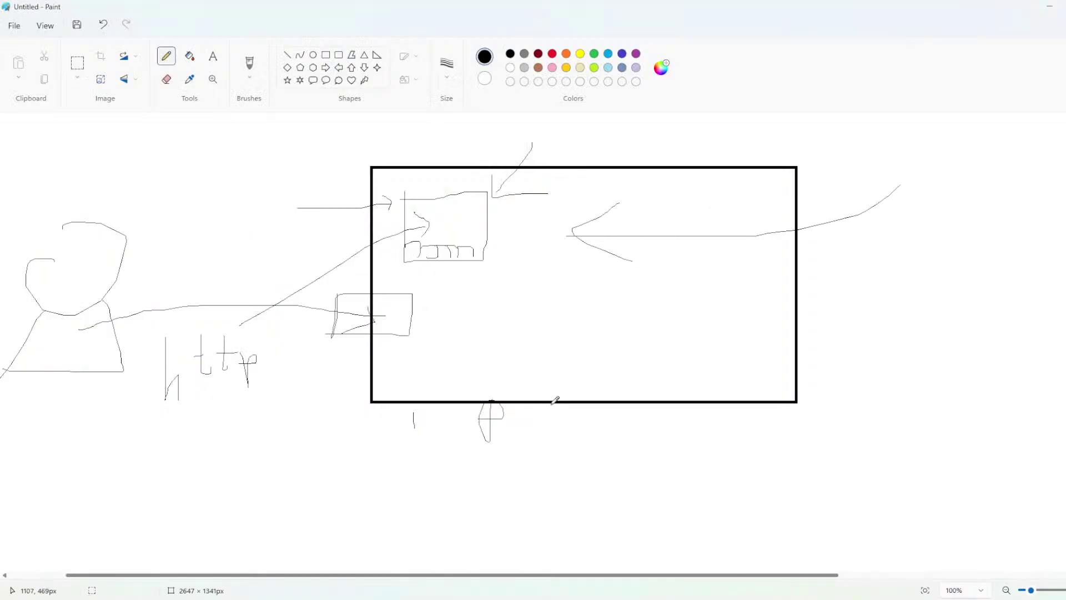
pyautogui.moveTo(572, 398)
pyautogui.mouseDown()
pyautogui.moveTo(534, 429)
pyautogui.moveTo(583, 437)
pyautogui.moveTo(569, 427)
pyautogui.moveTo(587, 424)
pyautogui.moveTo(683, 445)
pyautogui.mouseUp()
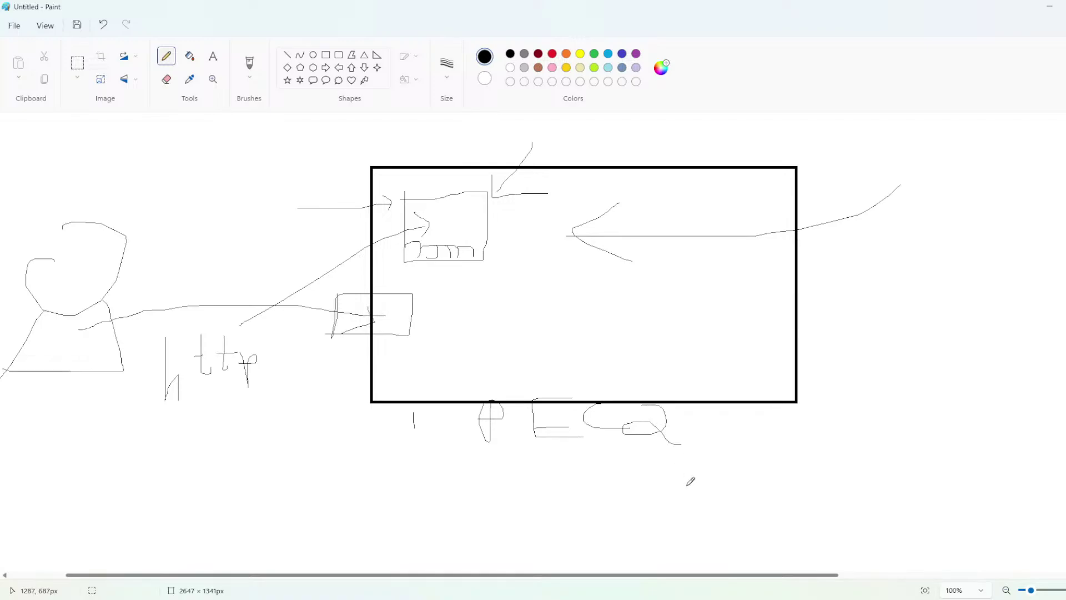
pyautogui.click(1049, 7)
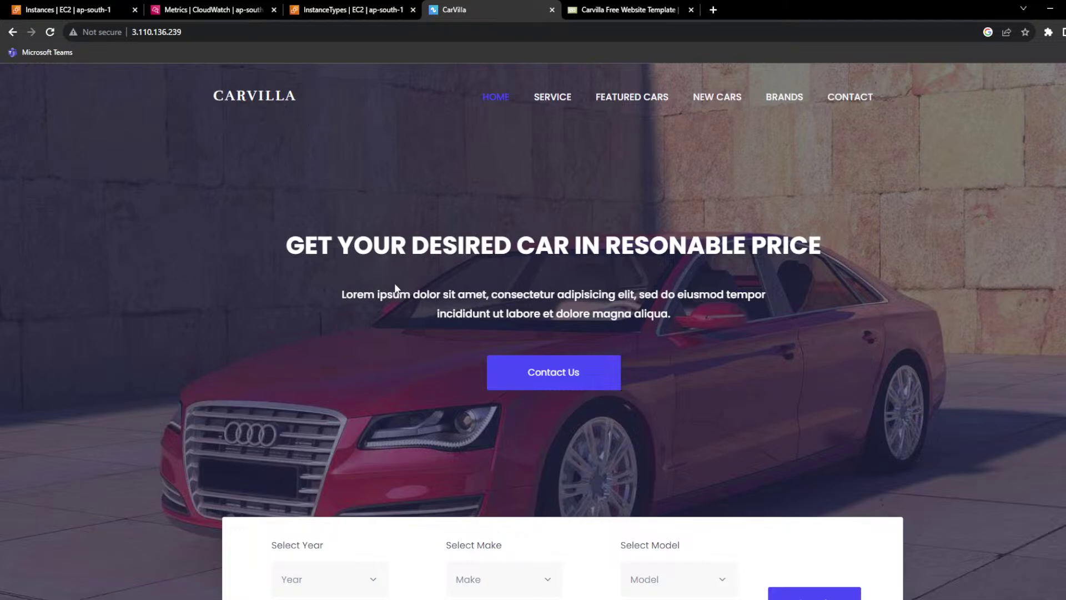
# Step: Close the Carvilla template download page and return to the hosted CarVilla site
pyautogui.tripleClick(379, 253)
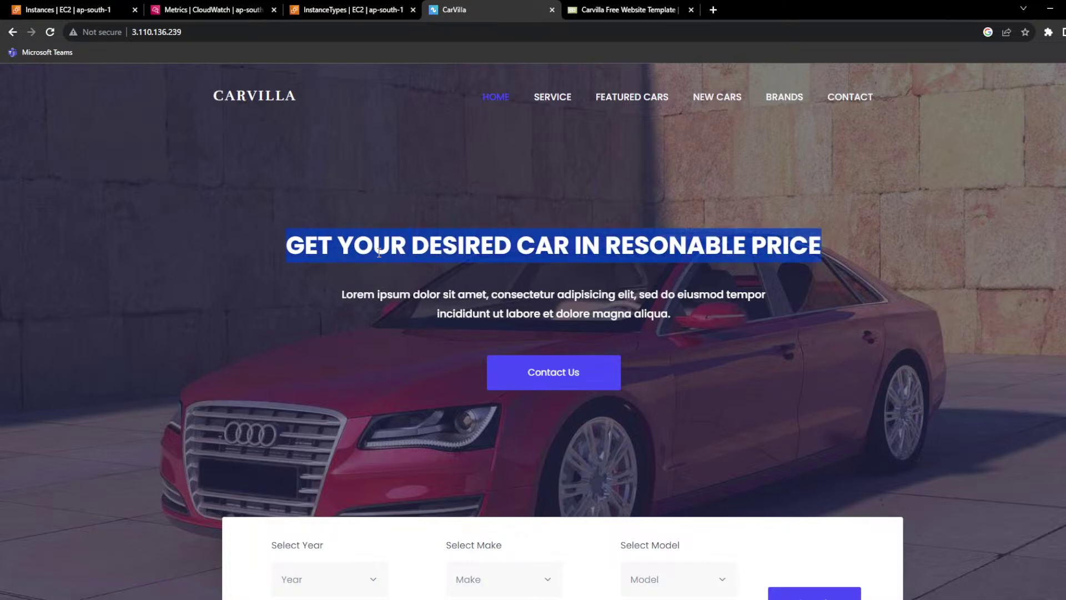
pyautogui.click(84, 9)
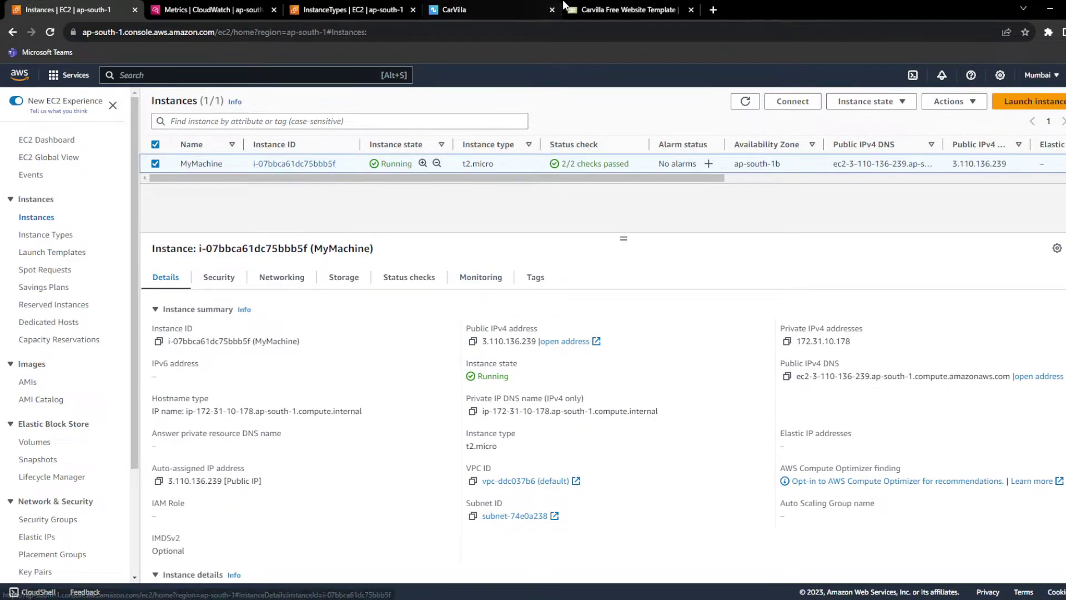
pyautogui.click(627, 9)
pyautogui.click(49, 33)
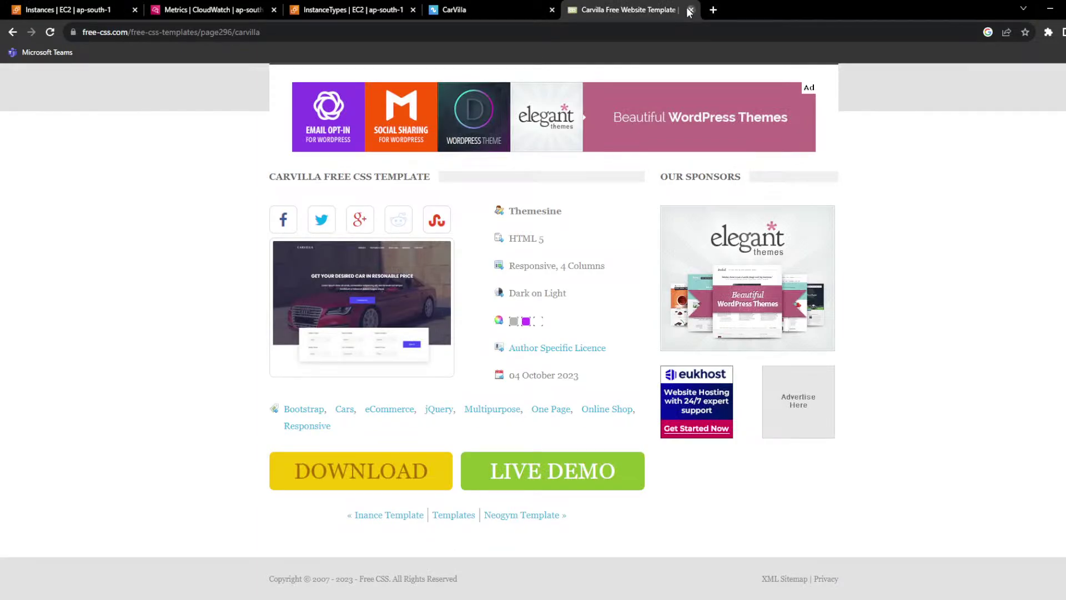
pyautogui.click(690, 10)
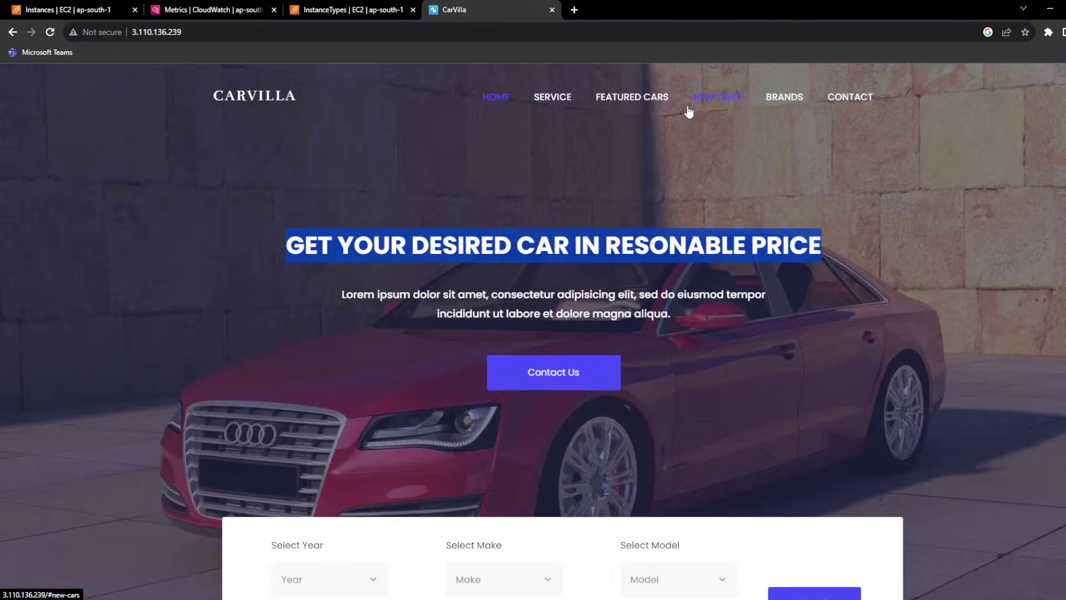
# Step: Look through the hosted CarVilla page from the headline past the service cards, Newest Cars and Featured Cars, and return to its beginning
pyautogui.doubleClick(543, 245)
pyautogui.scroll(-1, 373, 344)
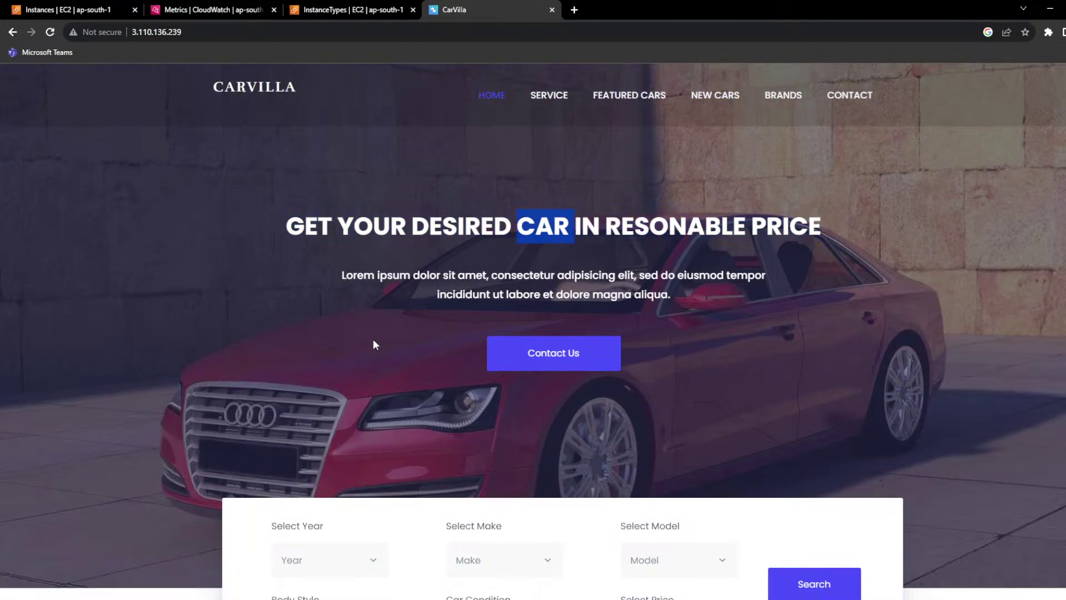
pyautogui.scroll(-9, 373, 345)
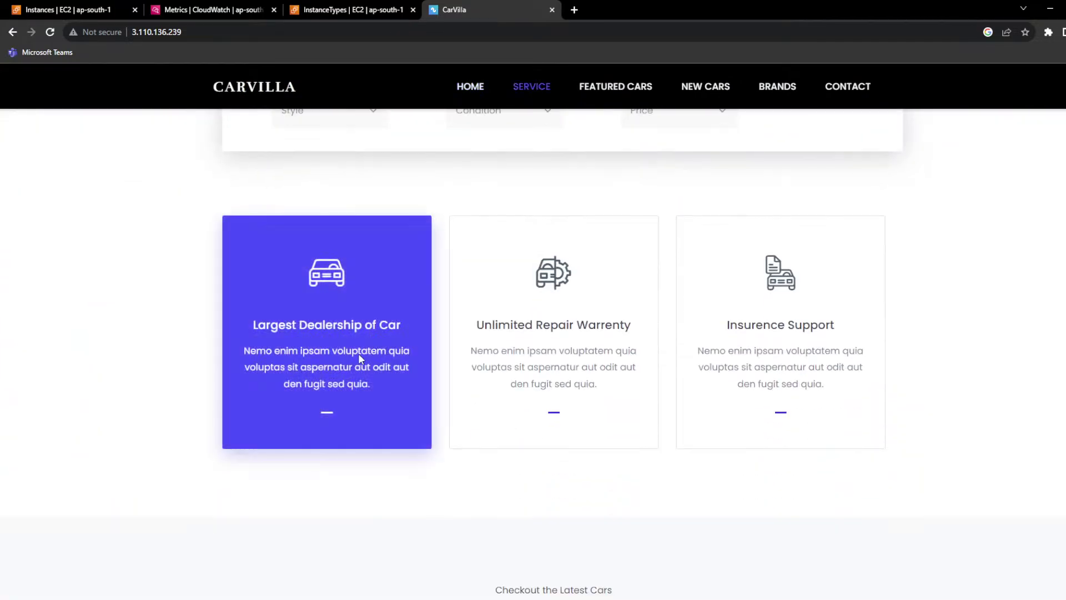
pyautogui.scroll(-6, 164, 407)
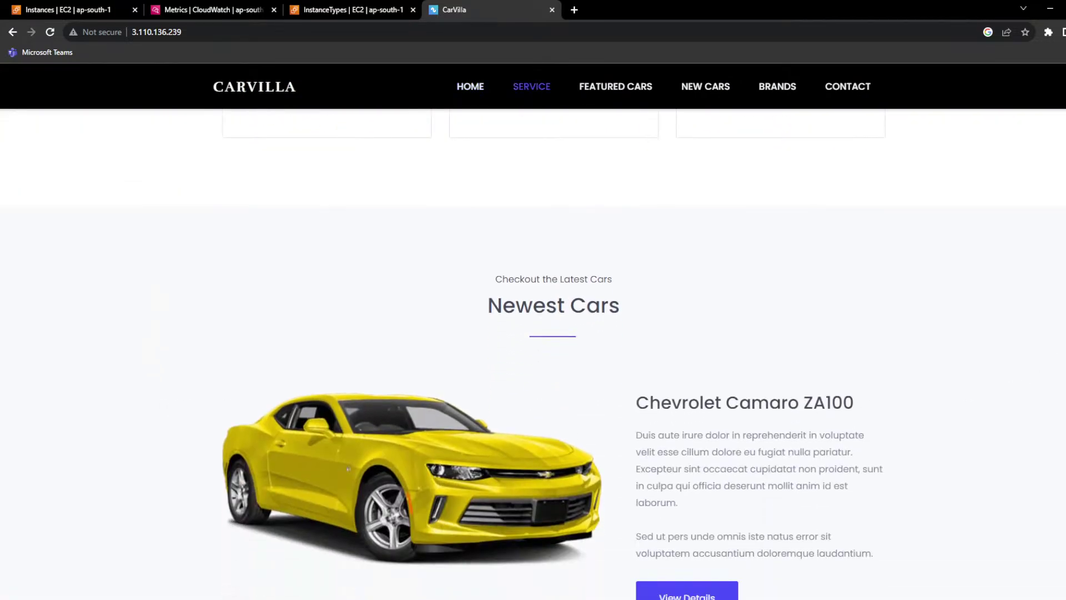
pyautogui.scroll(-10, 532, 355)
pyautogui.scroll(5, 533, 356)
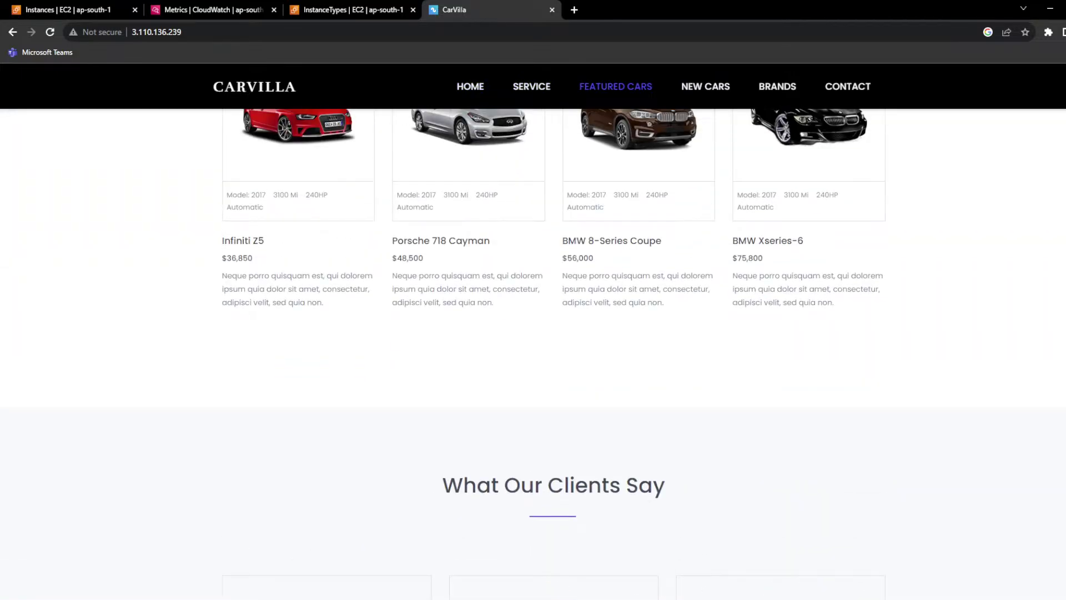
pyautogui.scroll(-8, 533, 355)
pyautogui.scroll(20, 162, 226)
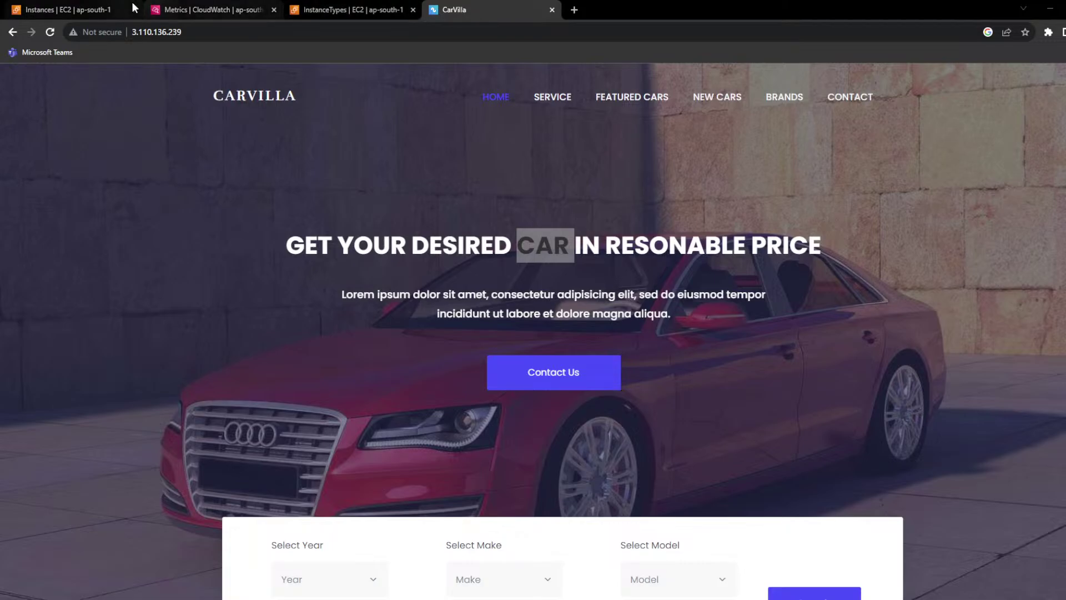
# Step: Switch to File Explorer, open 4.2 CloudWatch.pptx from the 4 EC2 folder and advance the slideshow to "What is Cloud Watch?"
pyautogui.click(67, 9)
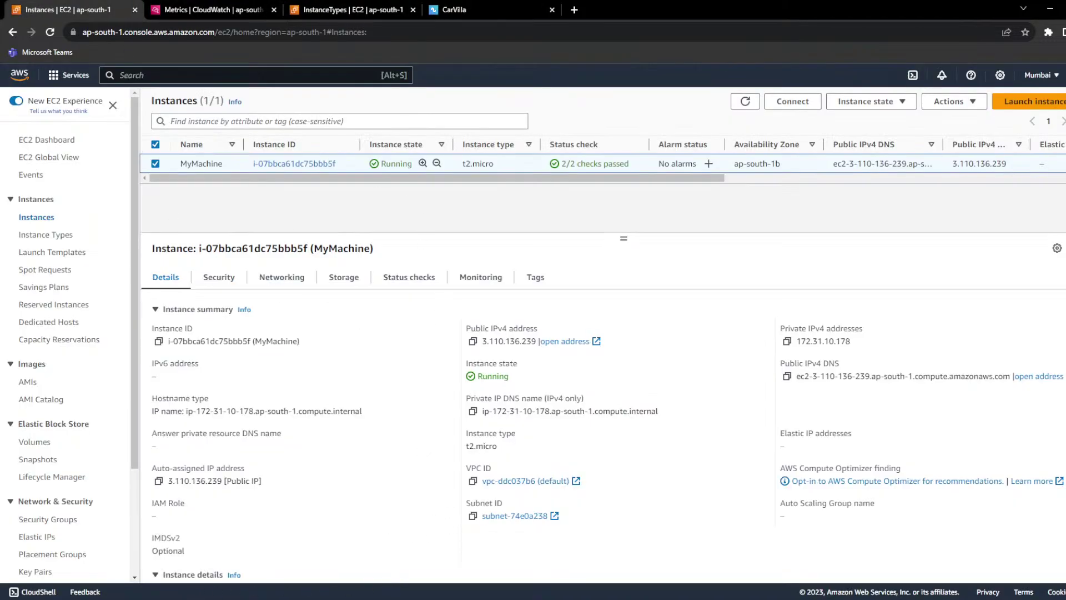
pyautogui.click(146, 597)
pyautogui.click(401, 132)
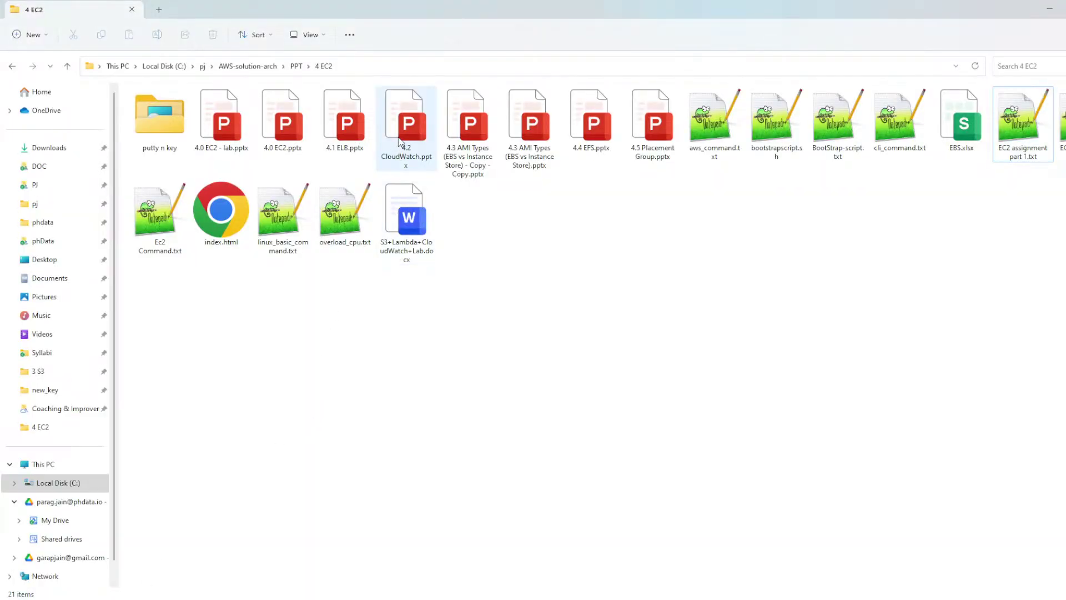
pyautogui.doubleClick(401, 132)
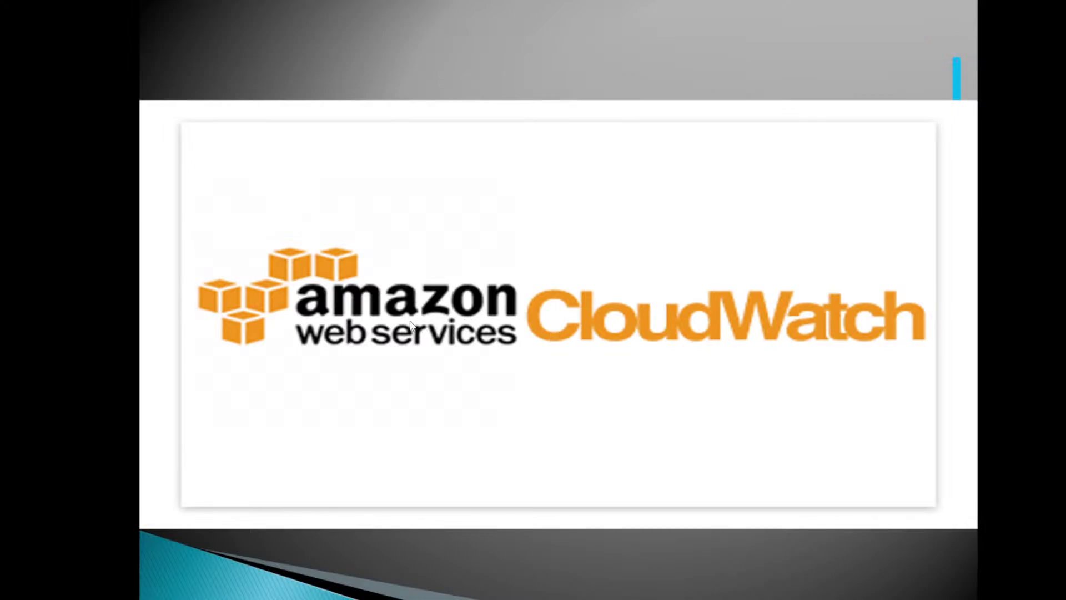
pyautogui.click(697, 345)
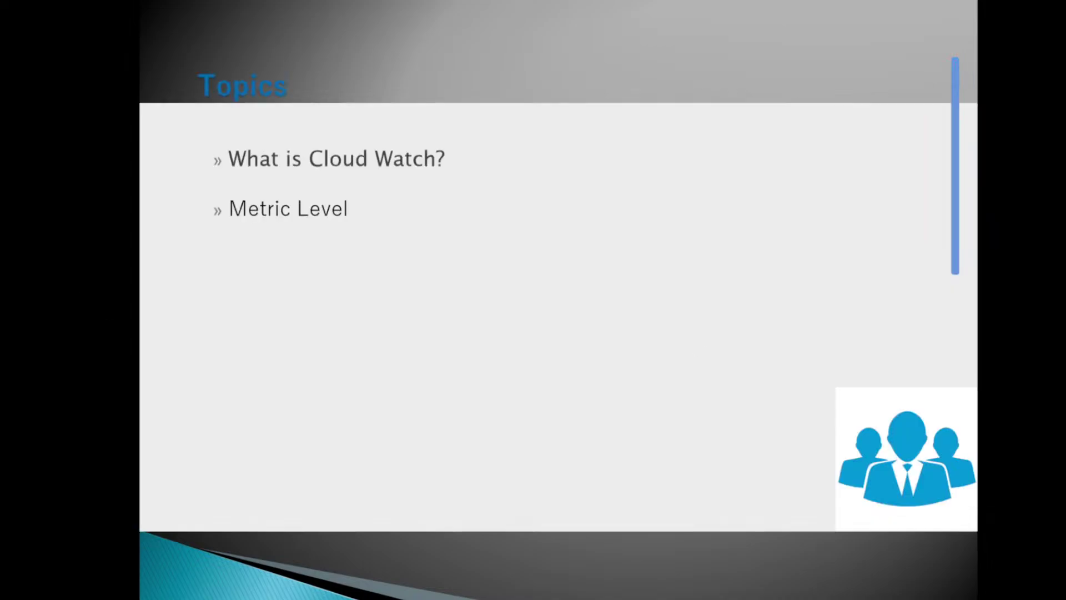
pyautogui.press('Right')
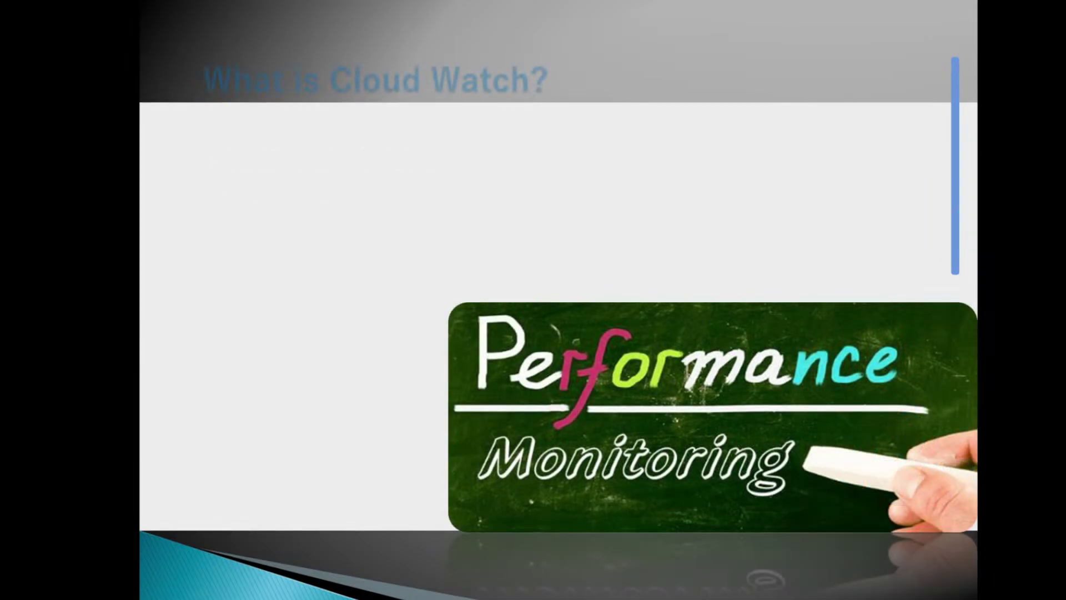
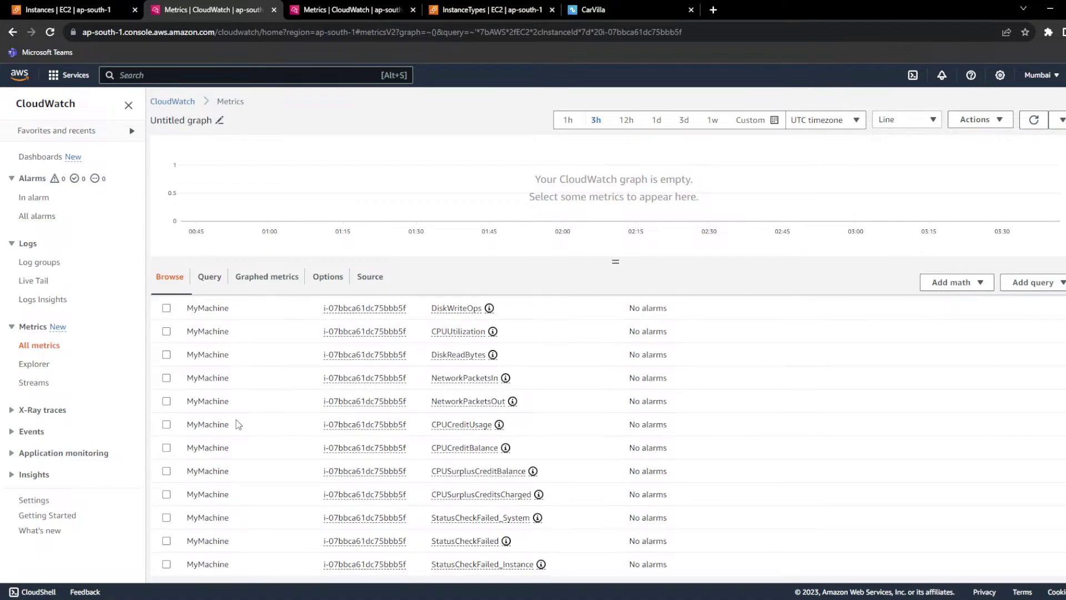
# Step: Graph MyMachine's CPUUtilization metric in CloudWatch over a 1h time range
pyautogui.scroll(4, 237, 424)
pyautogui.scroll(-4, 237, 422)
pyautogui.scroll(4, 237, 421)
pyautogui.scroll(-2, 309, 421)
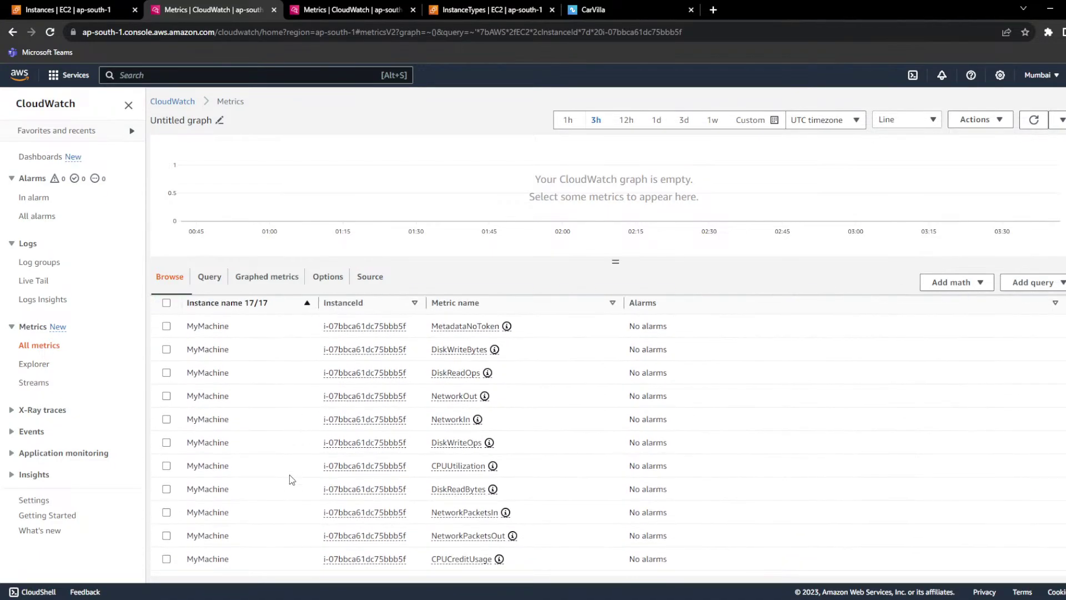
pyautogui.click(166, 465)
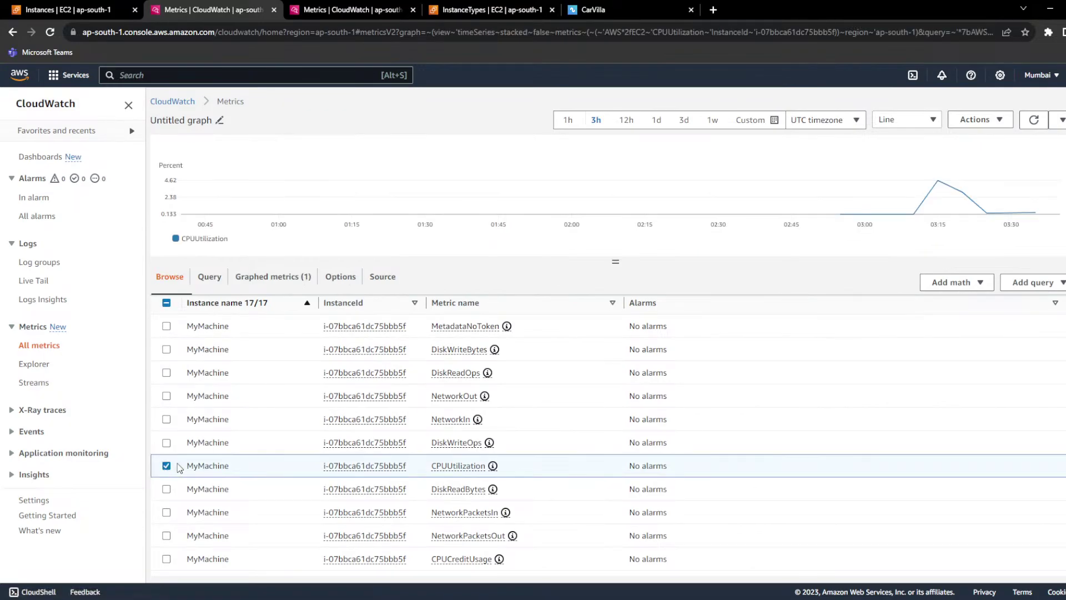
pyautogui.scroll(2, 893, 268)
pyautogui.click(567, 120)
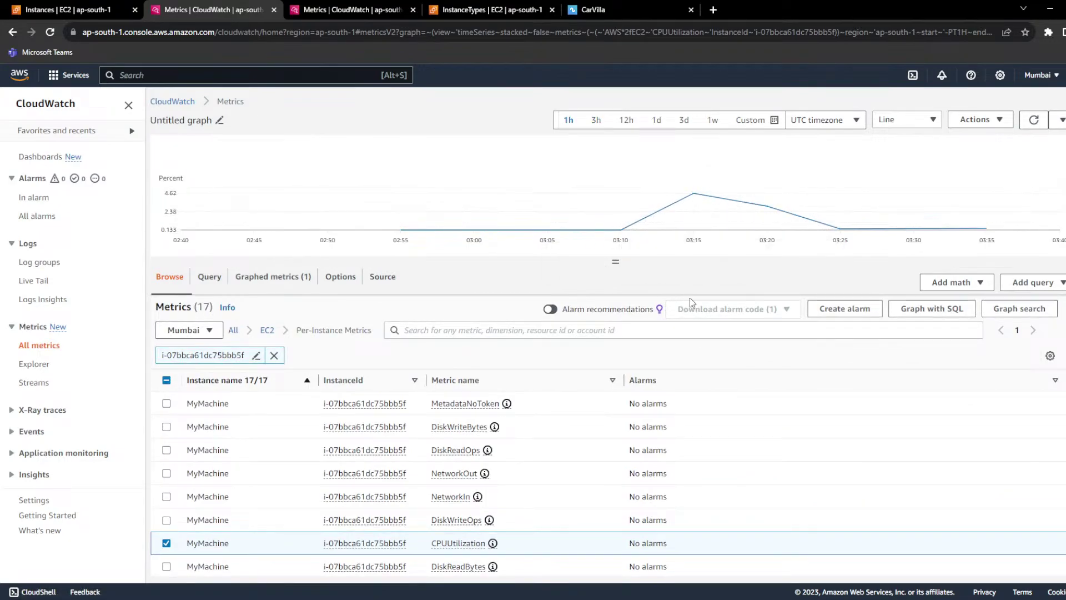
# Step: Add MyMachine's NetworkIn metric to the CPUUtilization graph and remove it again
pyautogui.click(166, 497)
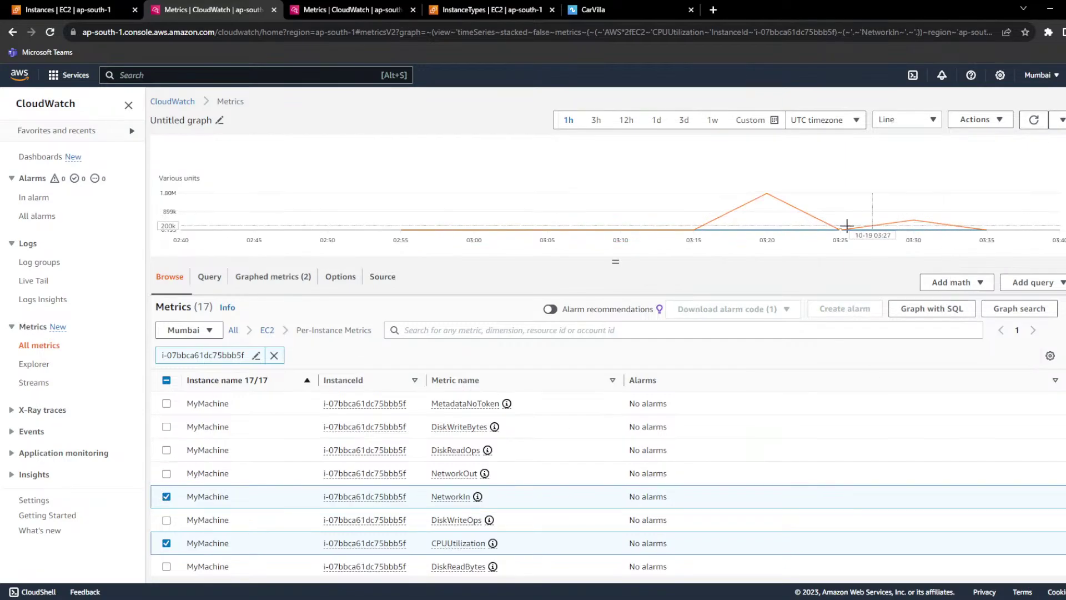
pyautogui.click(165, 496)
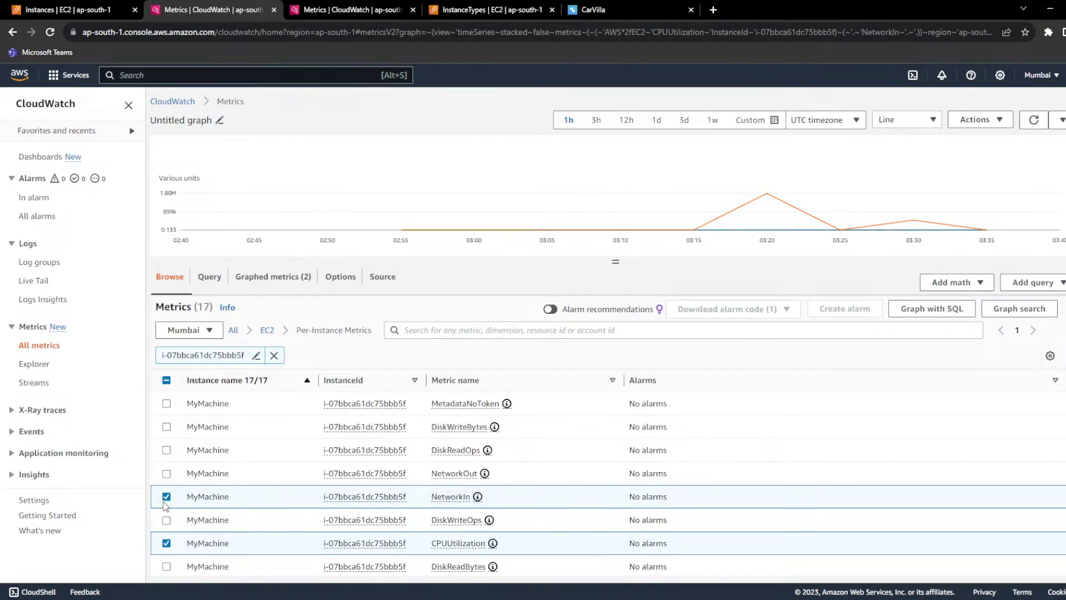
pyautogui.click(111, 10)
pyautogui.click(229, 9)
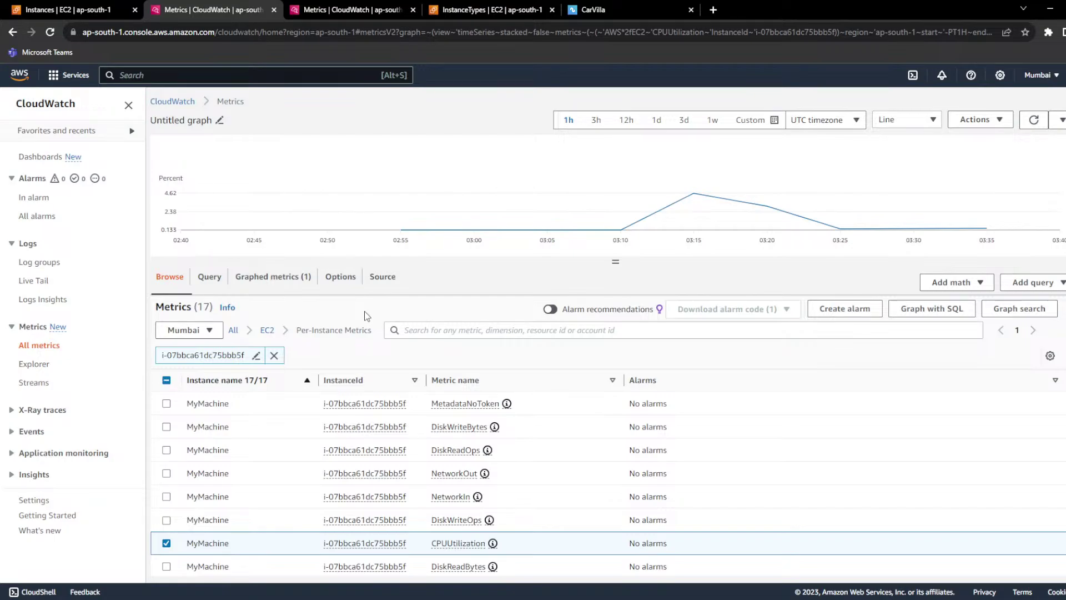
# Step: Show the EC2 instance's monitoring charts and compare them with the CPUUtilization graph in CloudWatch
pyautogui.click(105, 8)
pyautogui.click(481, 277)
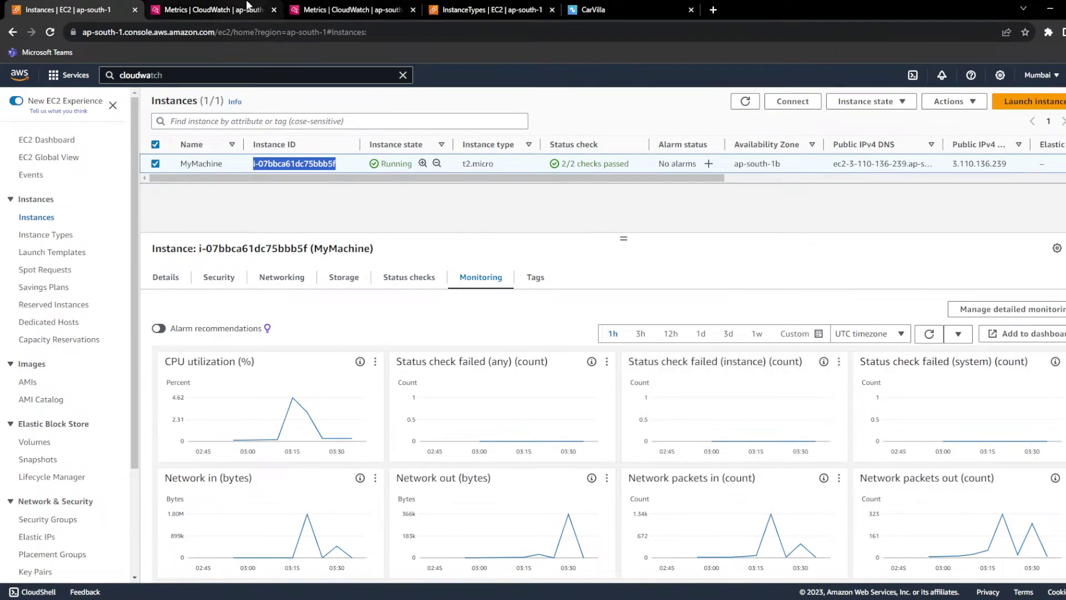
pyautogui.click(217, 10)
pyautogui.click(135, 3)
pyautogui.click(213, 9)
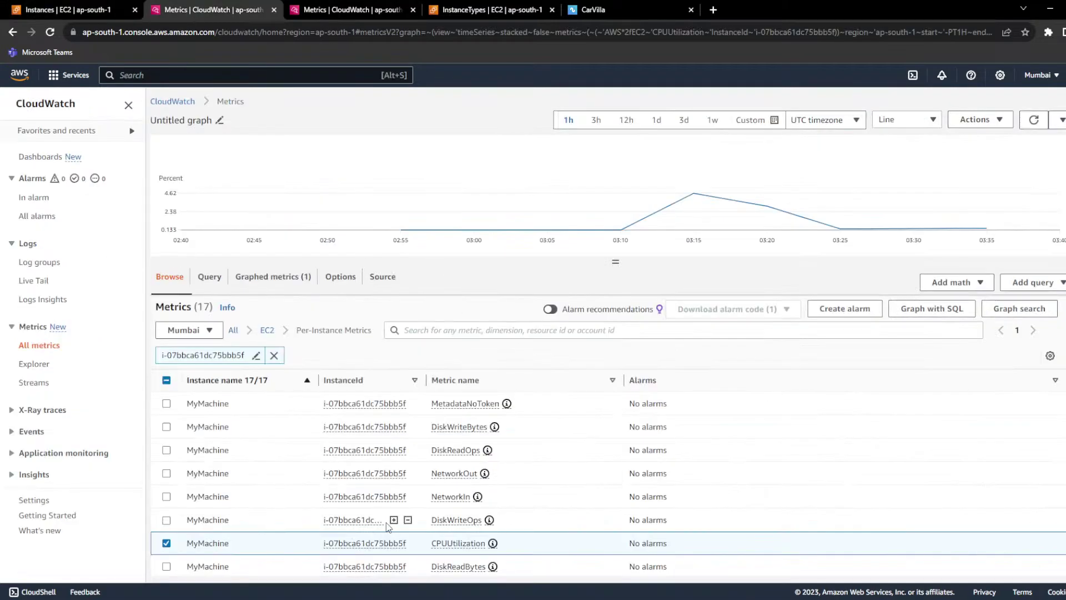
pyautogui.click(66, 10)
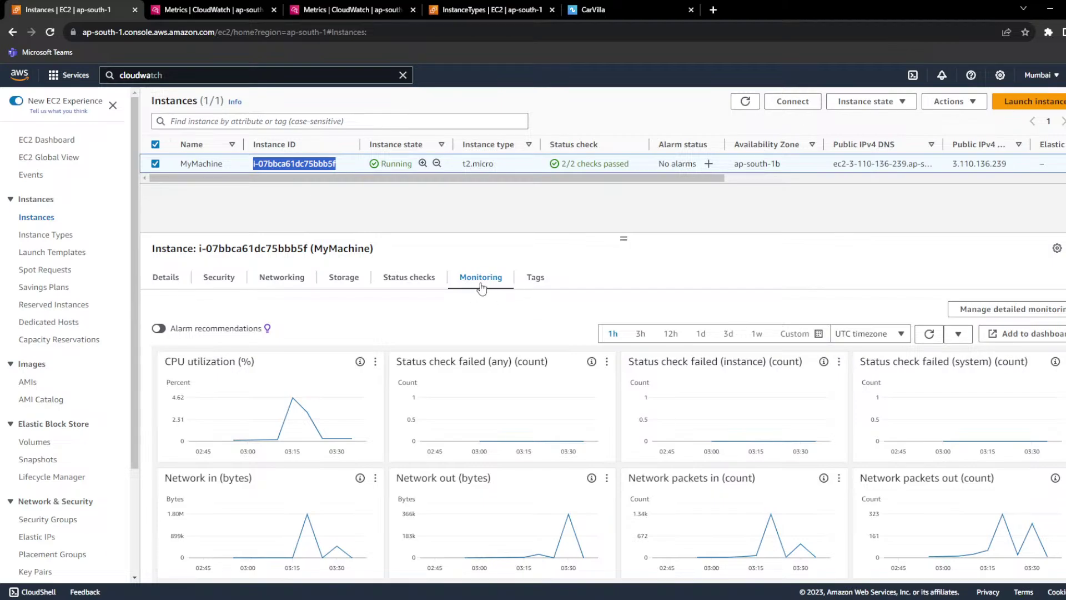
# Step: Review the list of per-instance metrics for MyMachine in CloudWatch and return to its beginning
pyautogui.hotkey('ctrl', 'Tab')
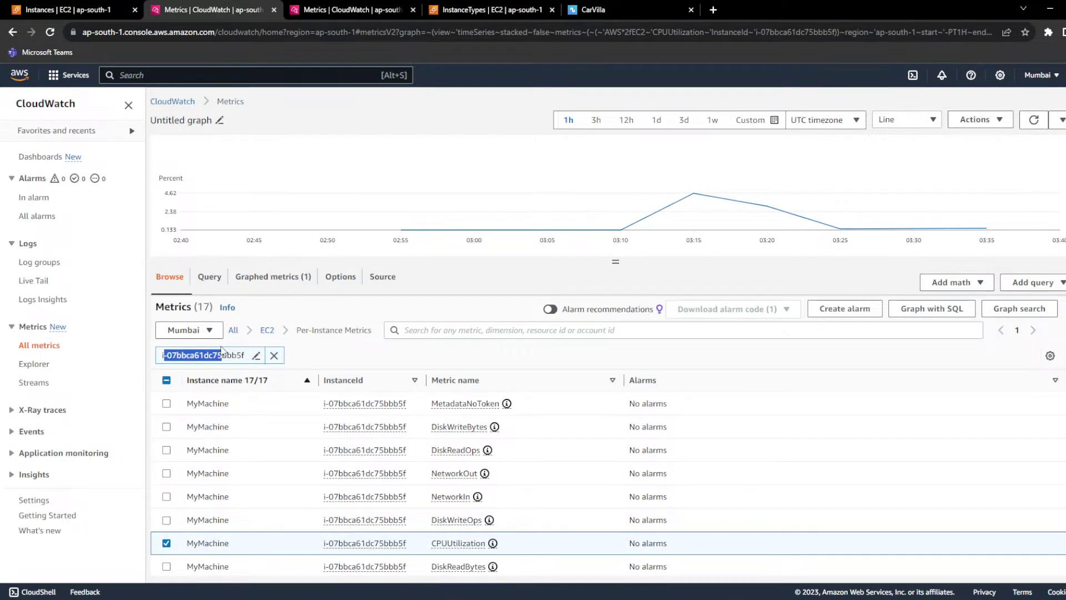
pyautogui.scroll(-3, 289, 439)
pyautogui.scroll(-2, 288, 439)
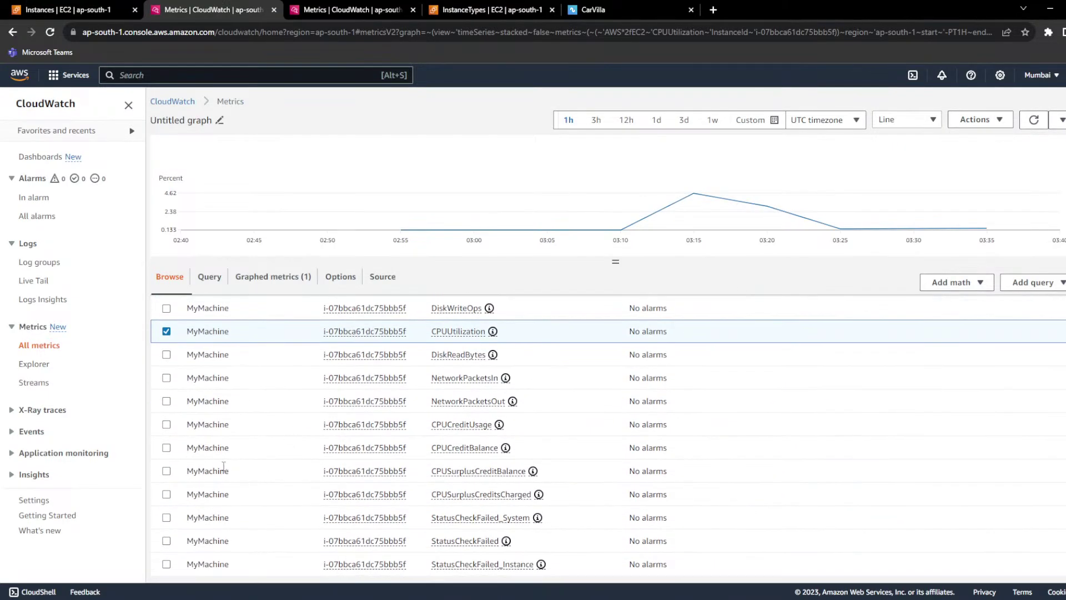
pyautogui.scroll(5, 224, 467)
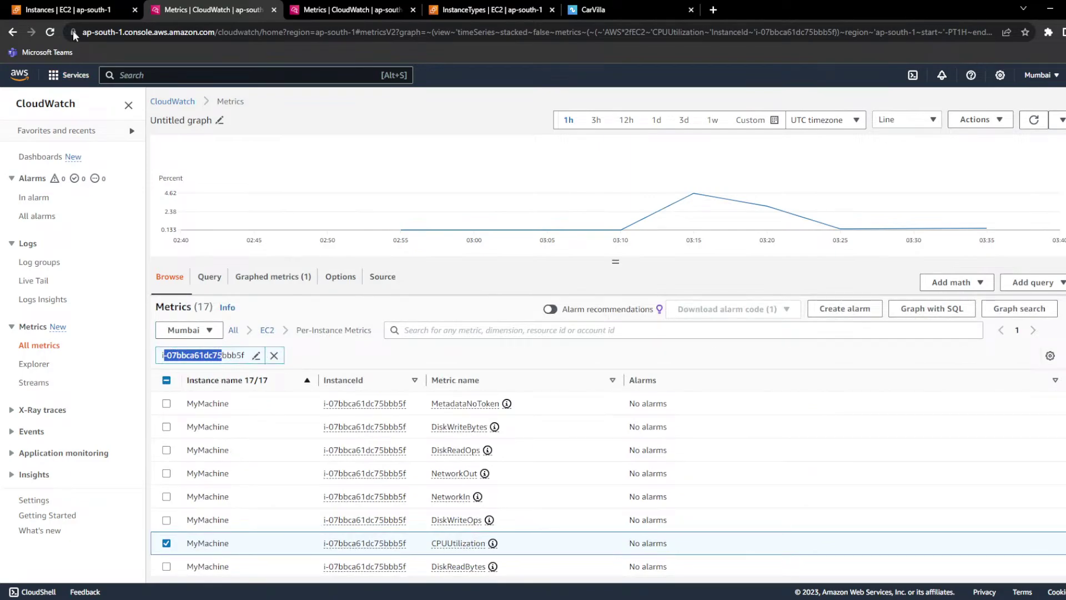
# Step: Enlarge the EC2 instance's CPU utilization chart, view its automatic refresh intervals and close it
pyautogui.click(72, 9)
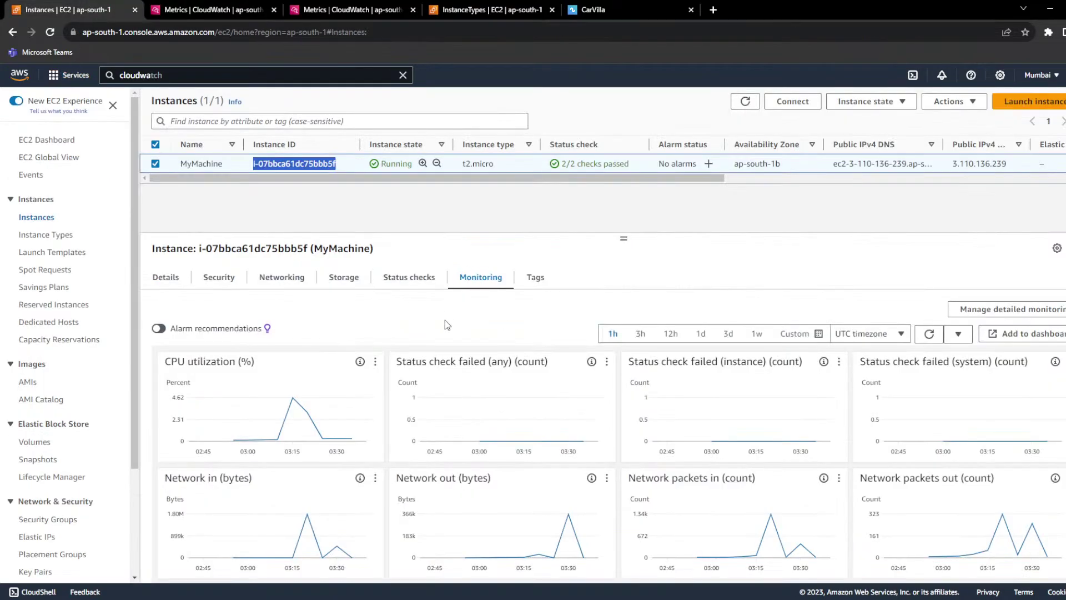
pyautogui.click(345, 361)
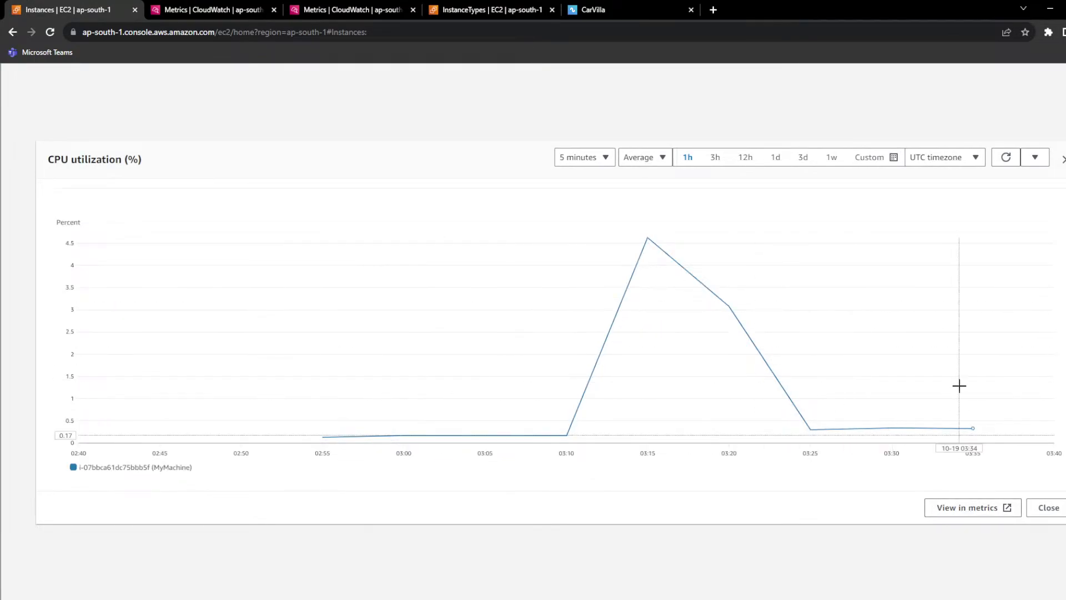
pyautogui.click(1034, 157)
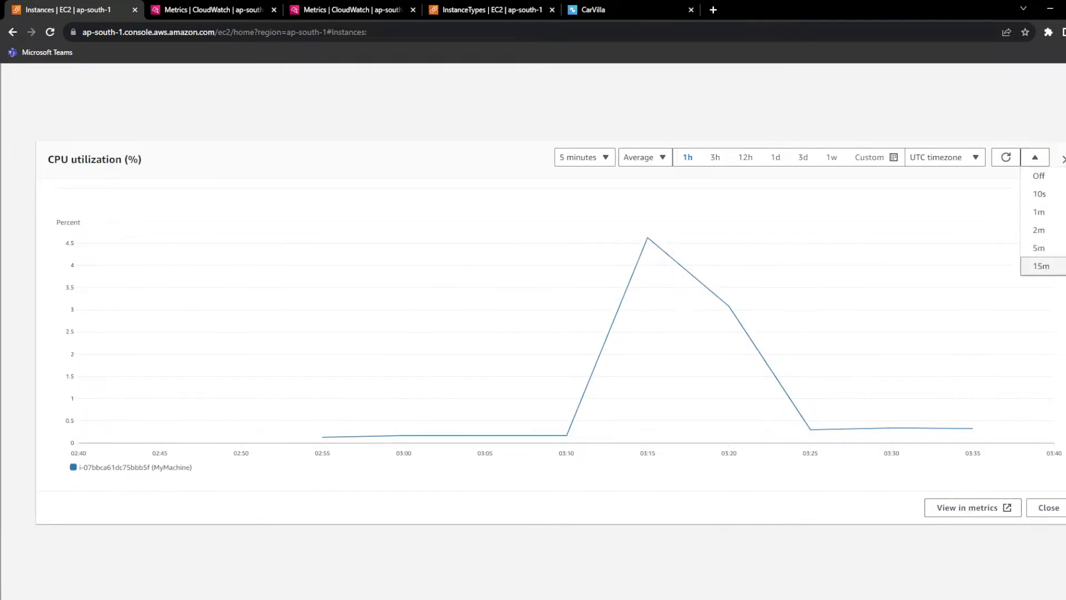
pyautogui.press('Escape')
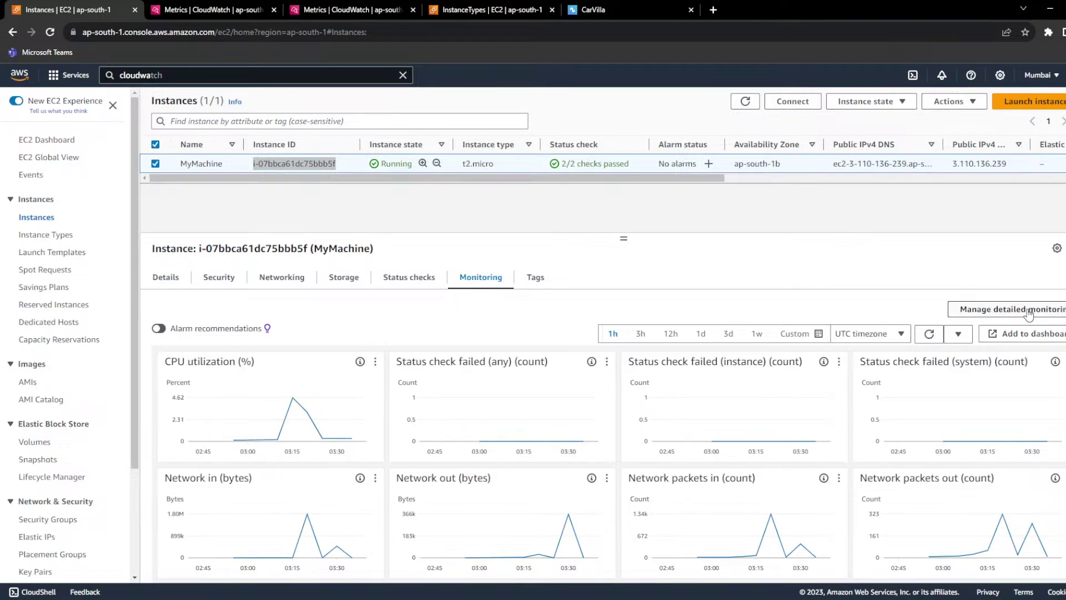
# Step: Clear the instance ID filter from the CloudWatch metrics and list the S3 Storage Metrics
pyautogui.click(223, 7)
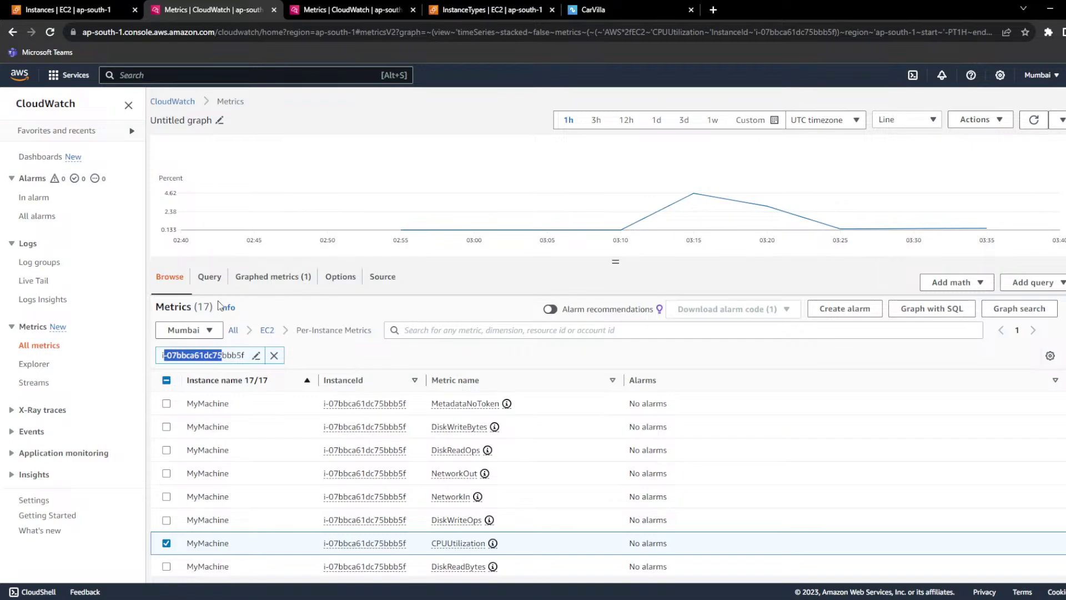
pyautogui.click(274, 355)
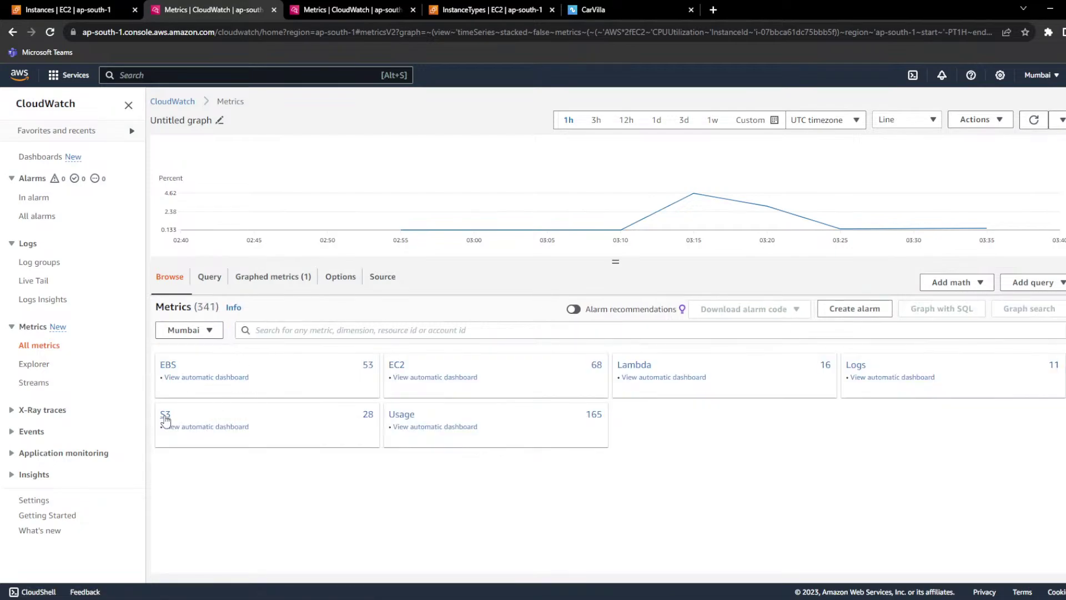
pyautogui.click(165, 415)
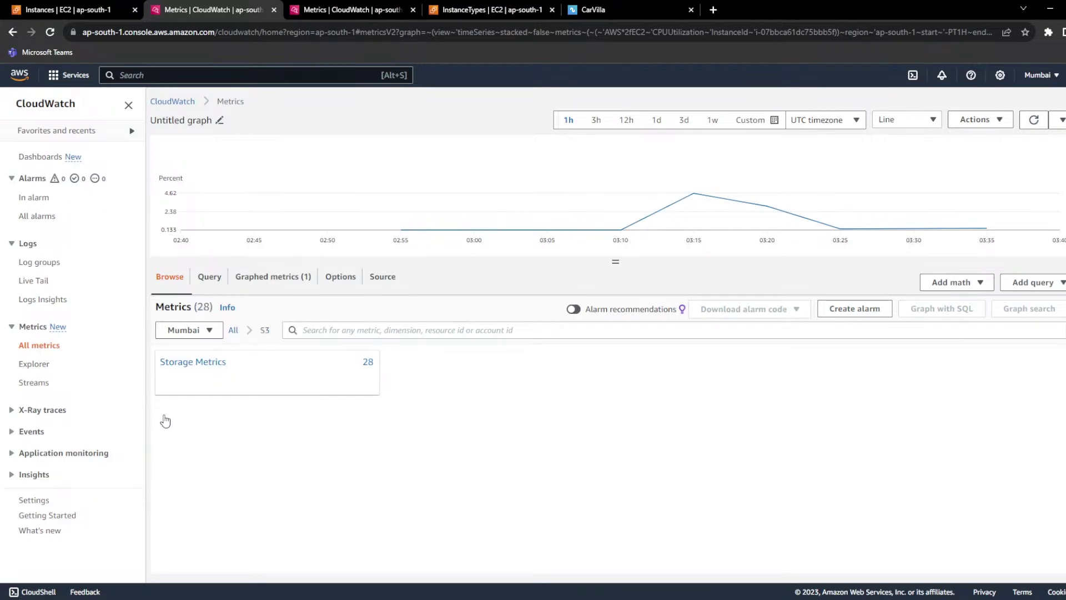
pyautogui.click(183, 368)
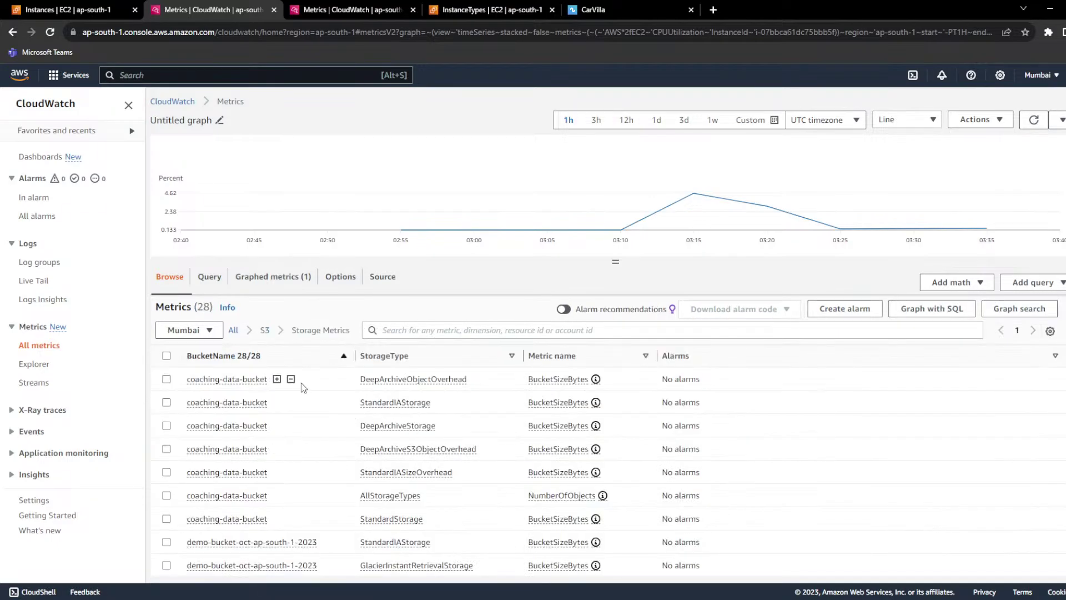
# Step: Try graphing the StandardIAStorage bucket size of demo-bucket-oct-ap-south-1-2023 and remove it from the graph
pyautogui.scroll(-3, 263, 476)
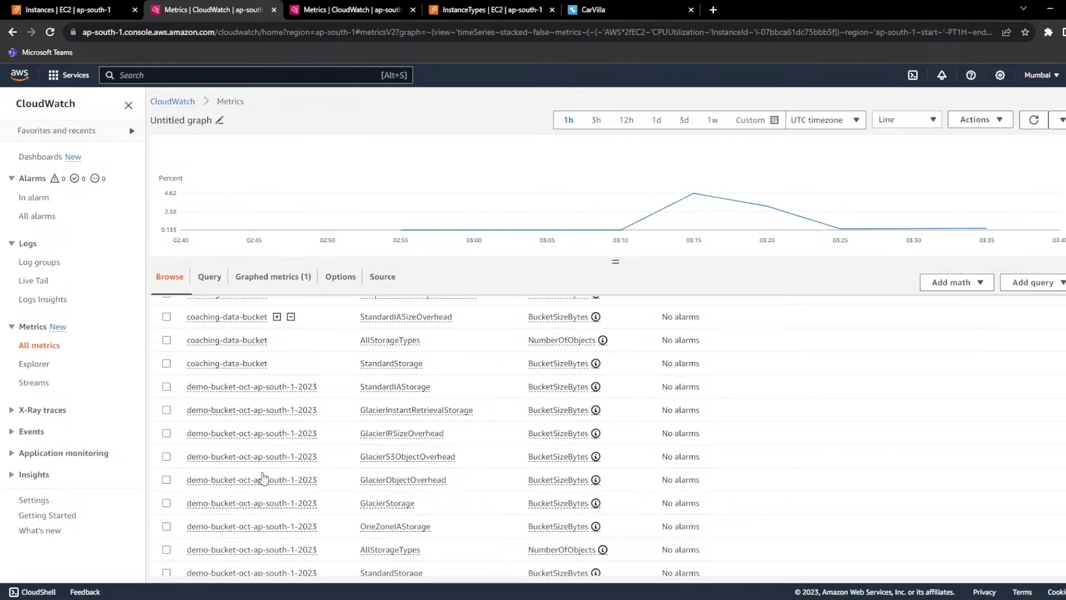
pyautogui.click(256, 388)
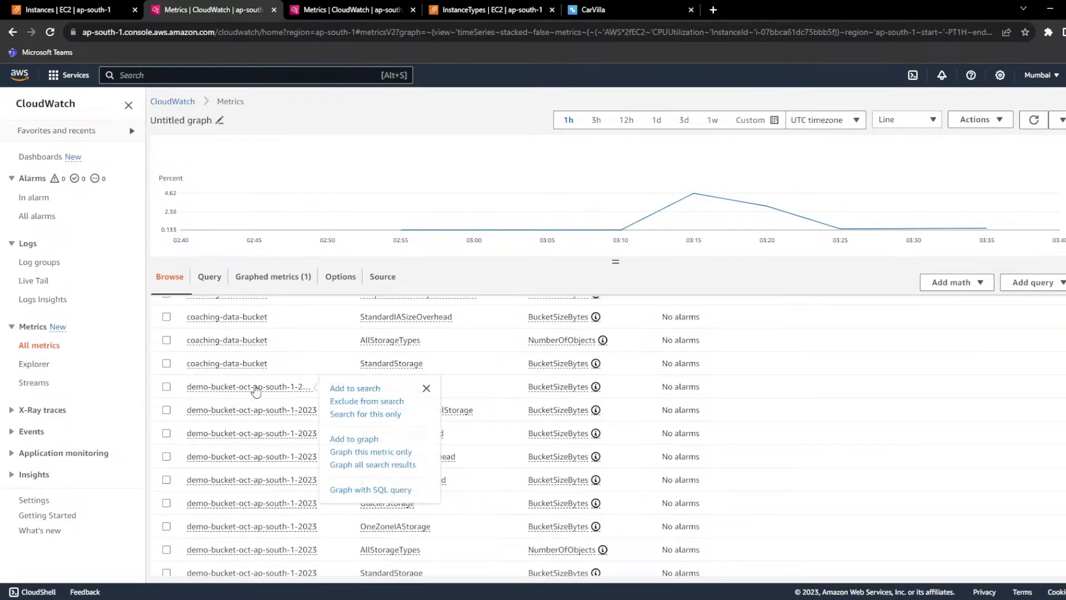
pyautogui.click(167, 387)
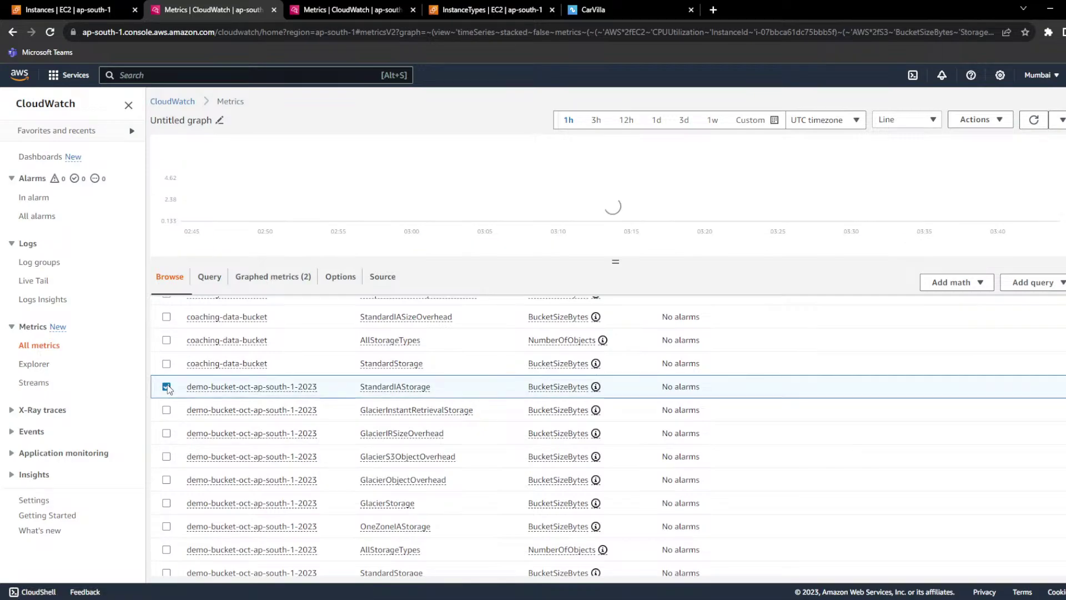
pyautogui.scroll(3, 167, 528)
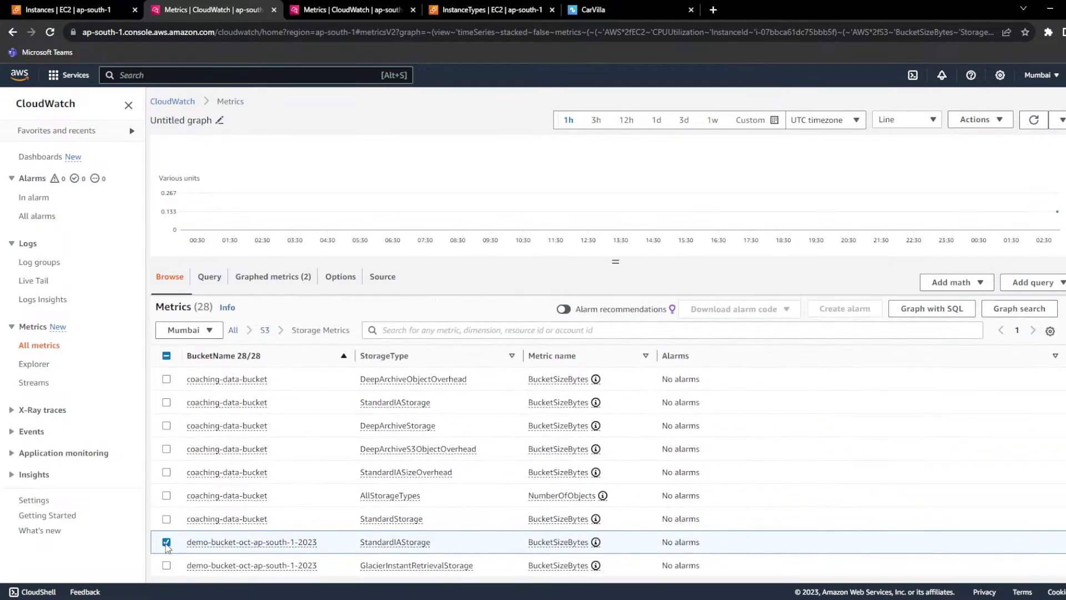
pyautogui.click(166, 544)
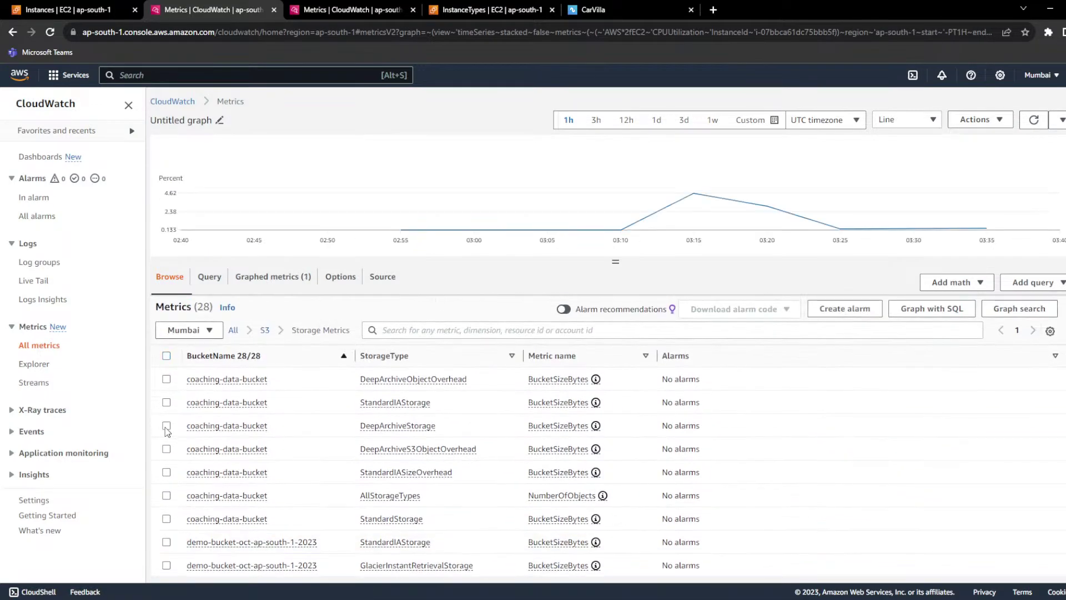
# Step: Graph all of coaching-data-bucket's storage metrics, including NumberOfObjects and every BucketSizeBytes entry, over a one-day range
pyautogui.click(166, 496)
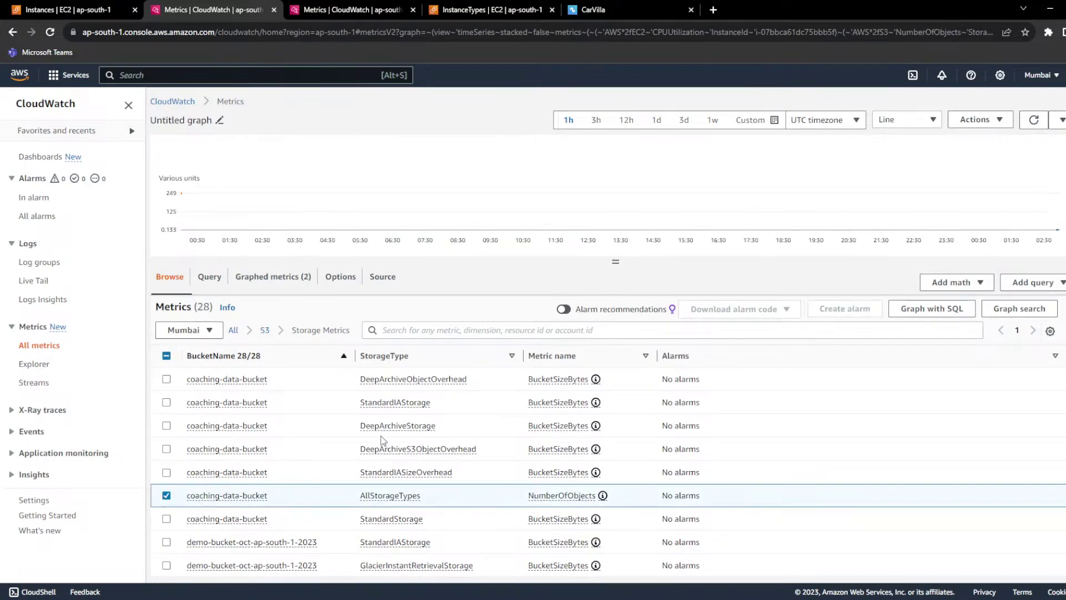
pyautogui.click(659, 128)
pyautogui.click(166, 379)
pyautogui.click(166, 402)
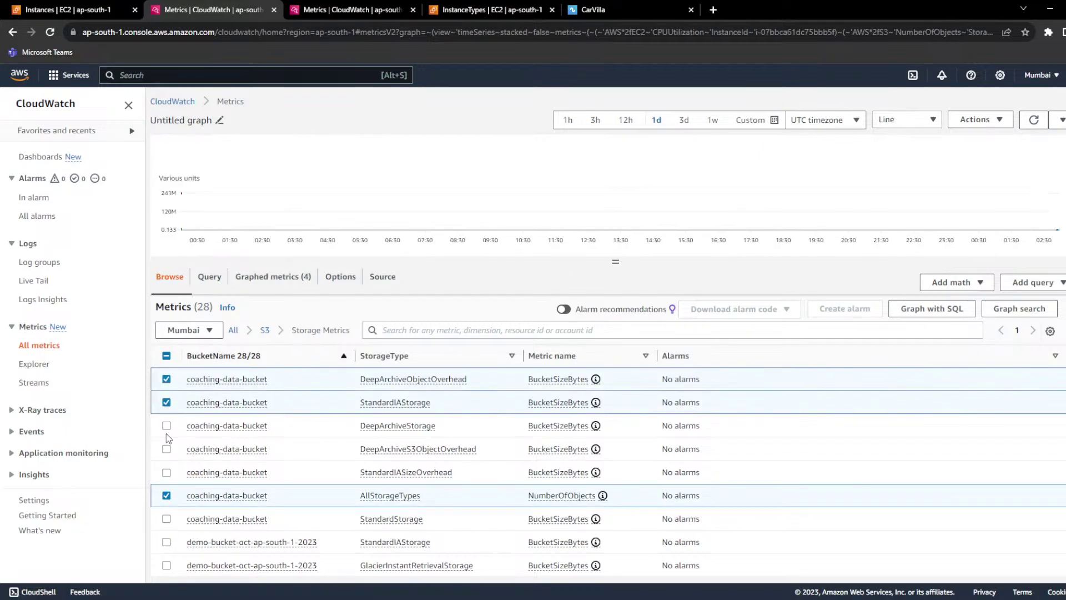
pyautogui.click(166, 425)
pyautogui.click(166, 448)
pyautogui.click(167, 474)
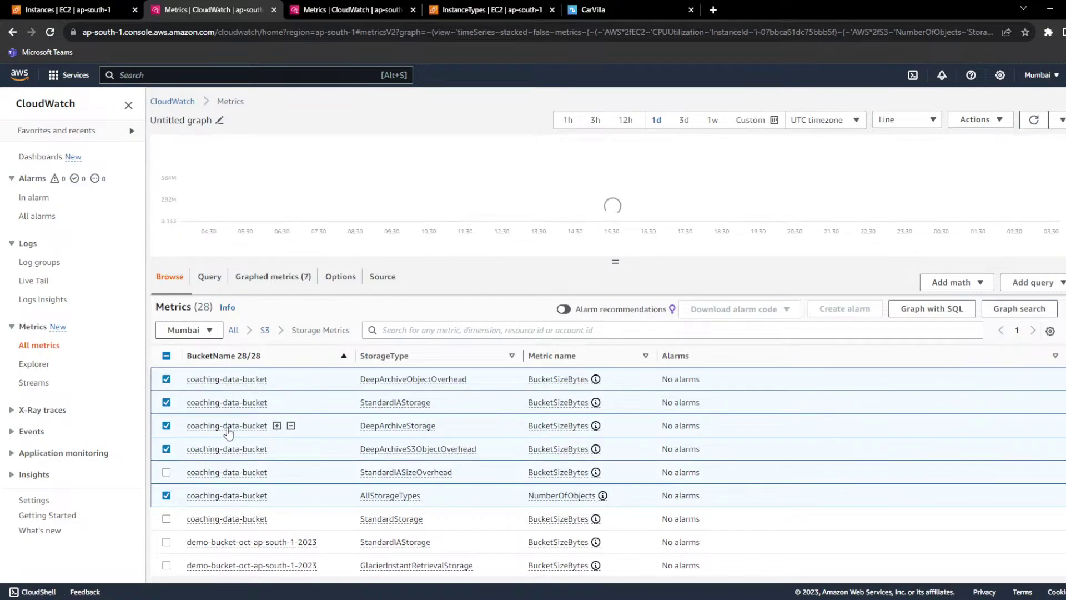
pyautogui.scroll(-4, 222, 433)
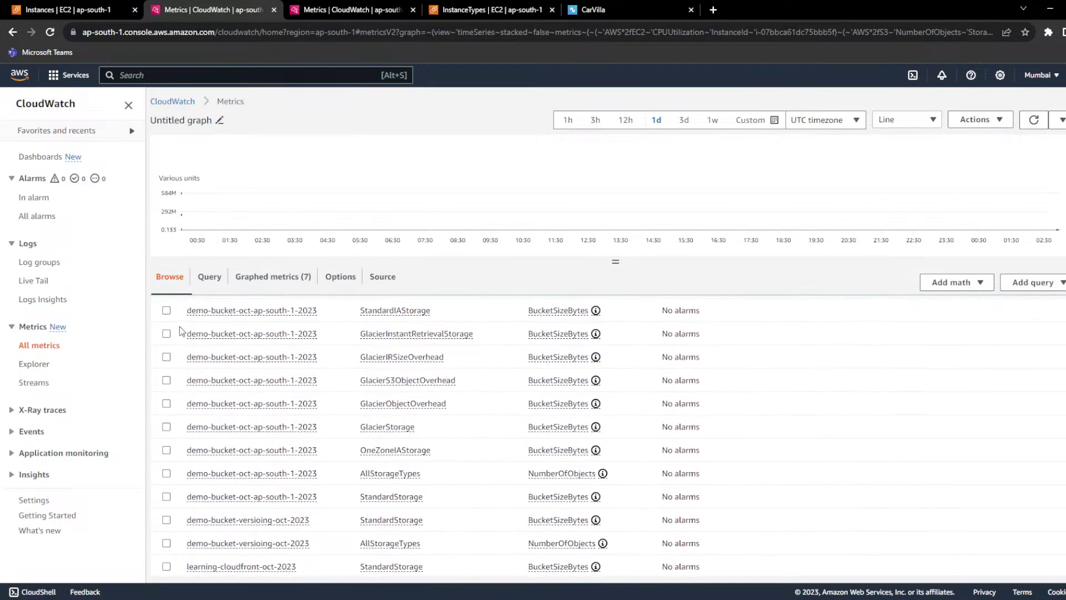
pyautogui.scroll(2, 180, 361)
pyautogui.click(166, 363)
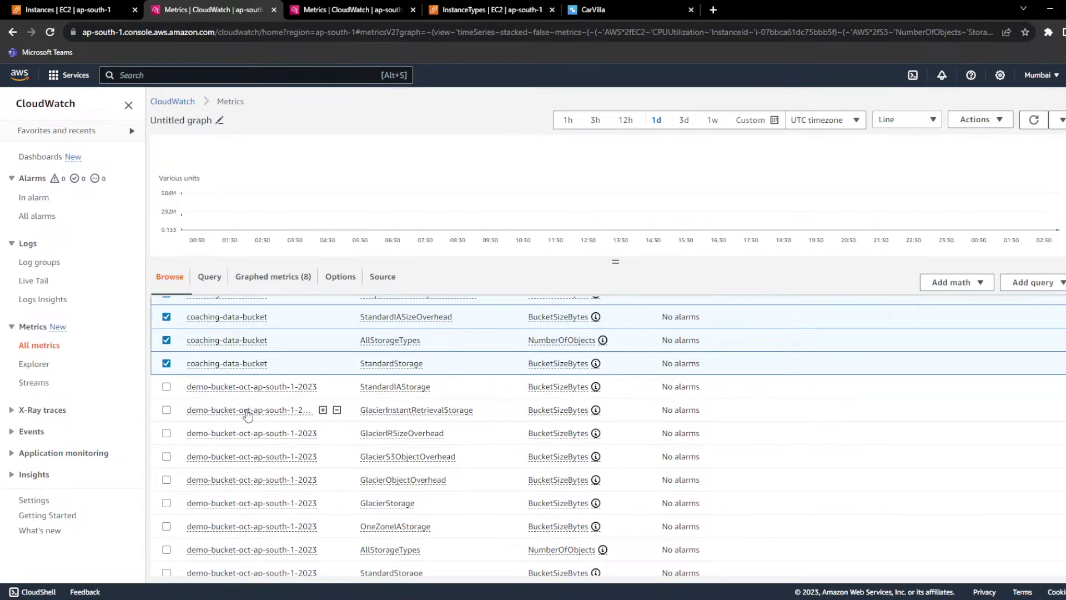
# Step: Set the metrics graph to a custom relative time range of 15 months
pyautogui.scroll(-6, 249, 421)
pyautogui.scroll(8, 249, 420)
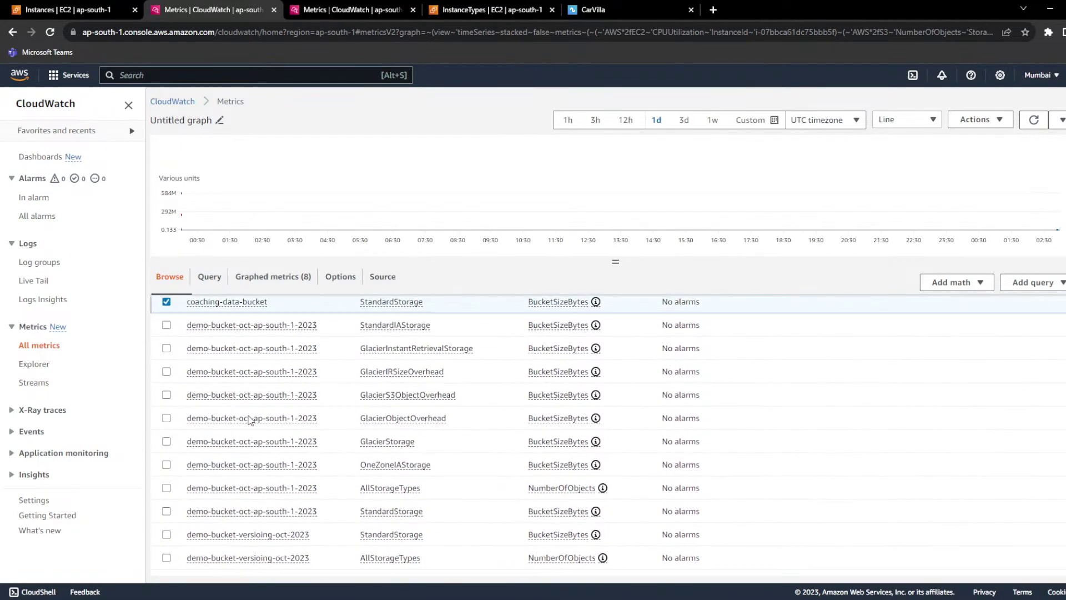
pyautogui.click(761, 119)
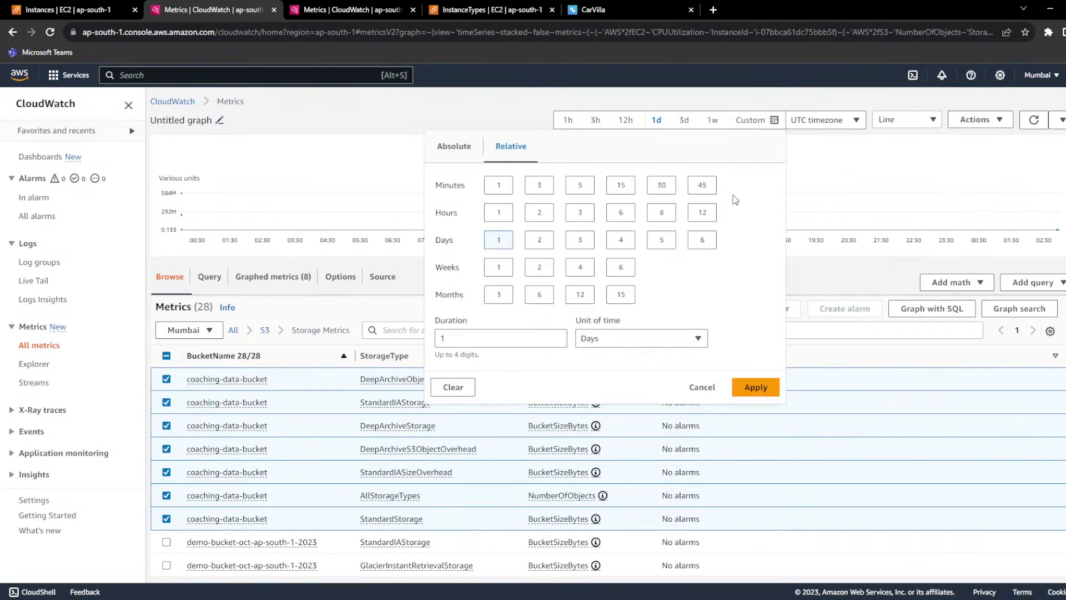
pyautogui.click(620, 294)
pyautogui.click(755, 387)
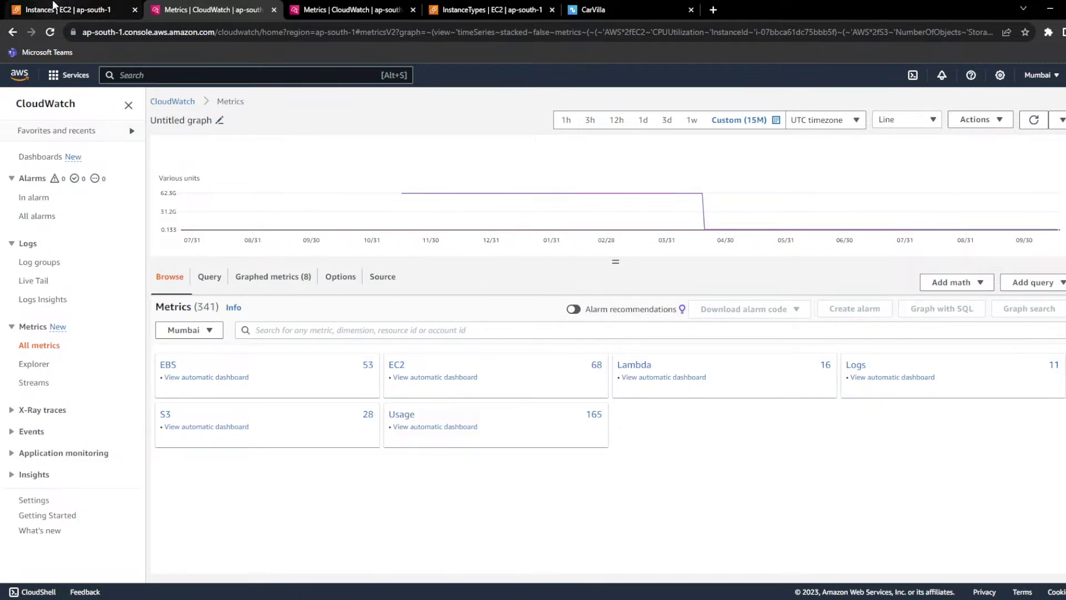
# Step: Look at MyMachine's monitoring charts in the EC2 console and return to the CloudWatch metrics
pyautogui.click(66, 10)
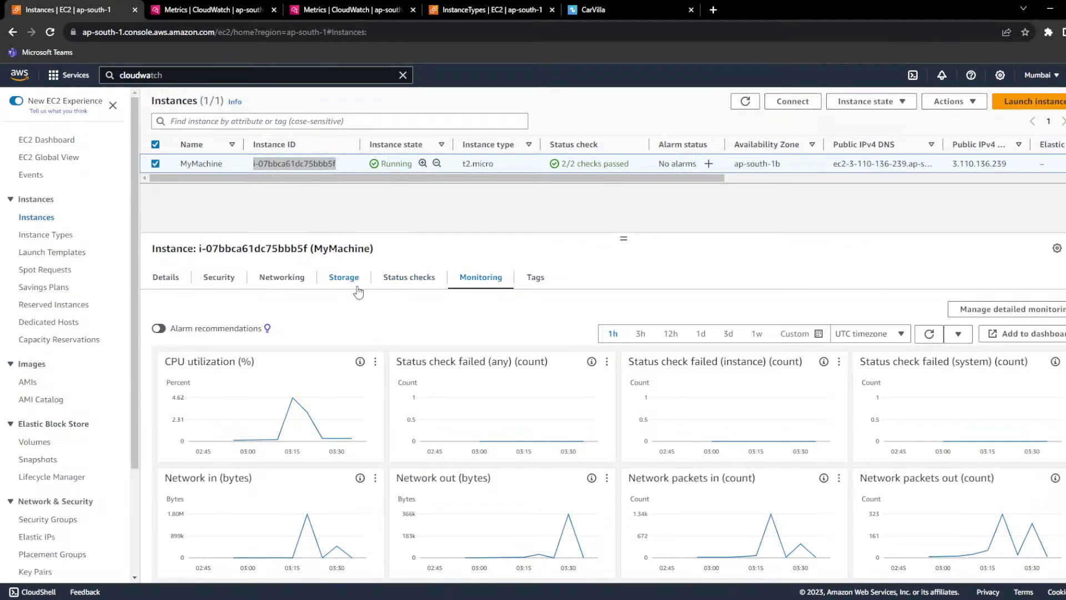
pyautogui.click(240, 8)
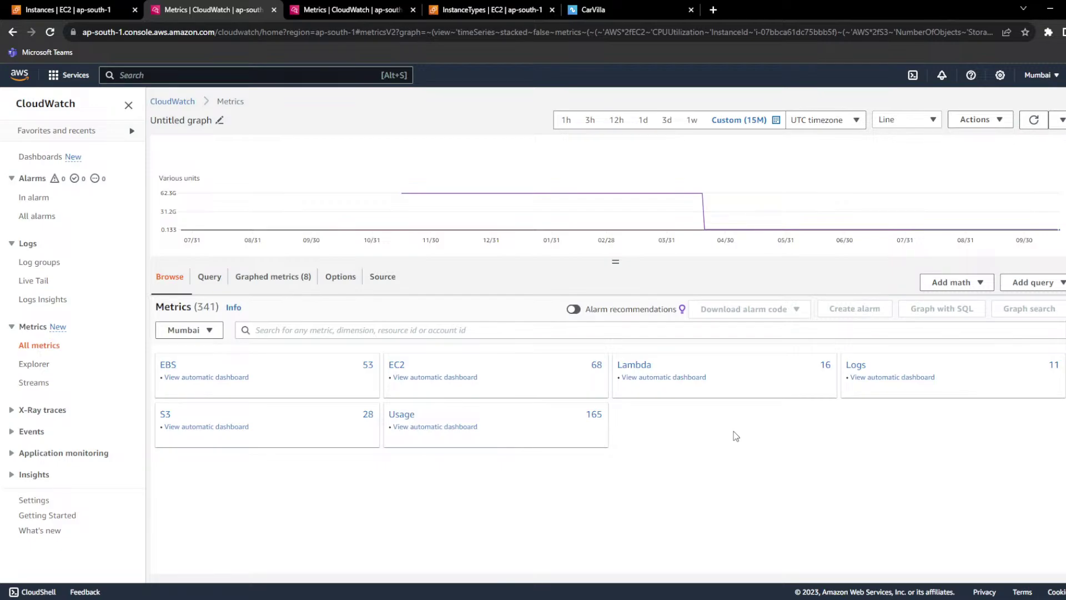
# Step: Delete all the existing Lambda log groups in CloudWatch and dismiss the notification
pyautogui.click(35, 262)
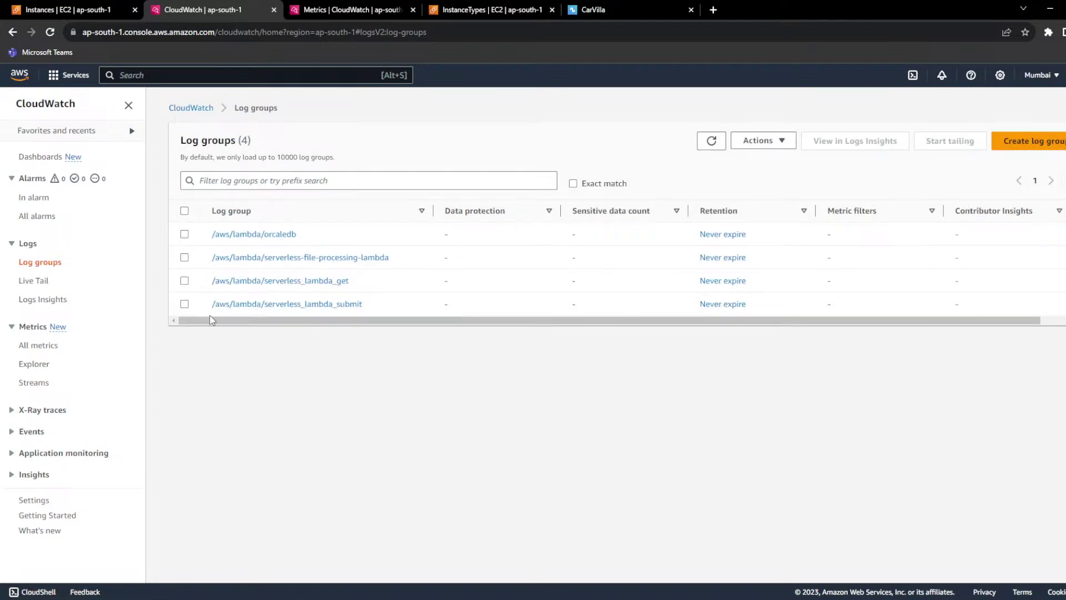
pyautogui.click(185, 211)
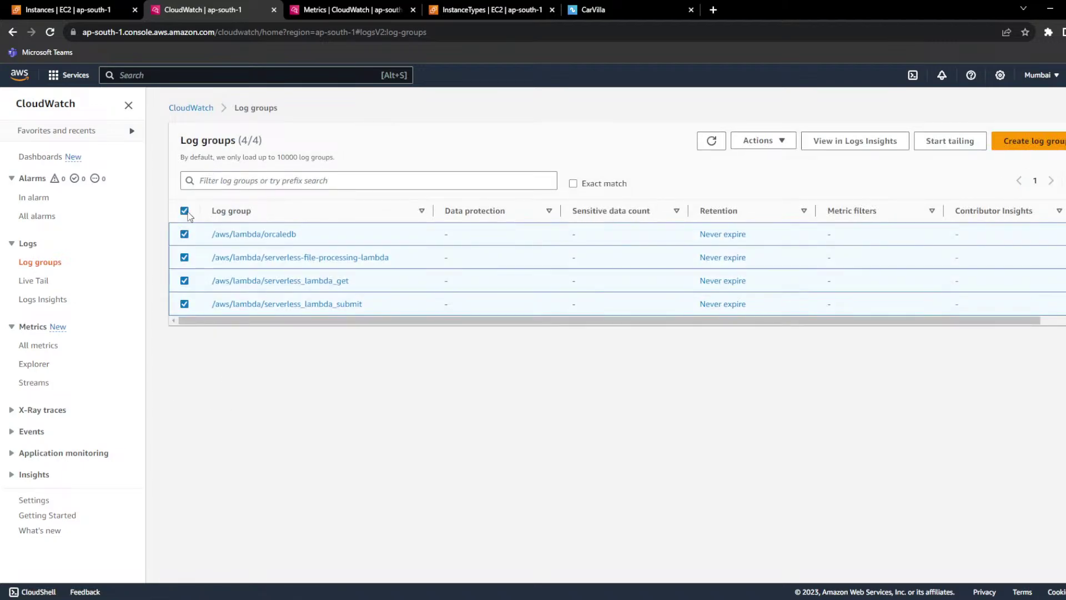
pyautogui.click(761, 141)
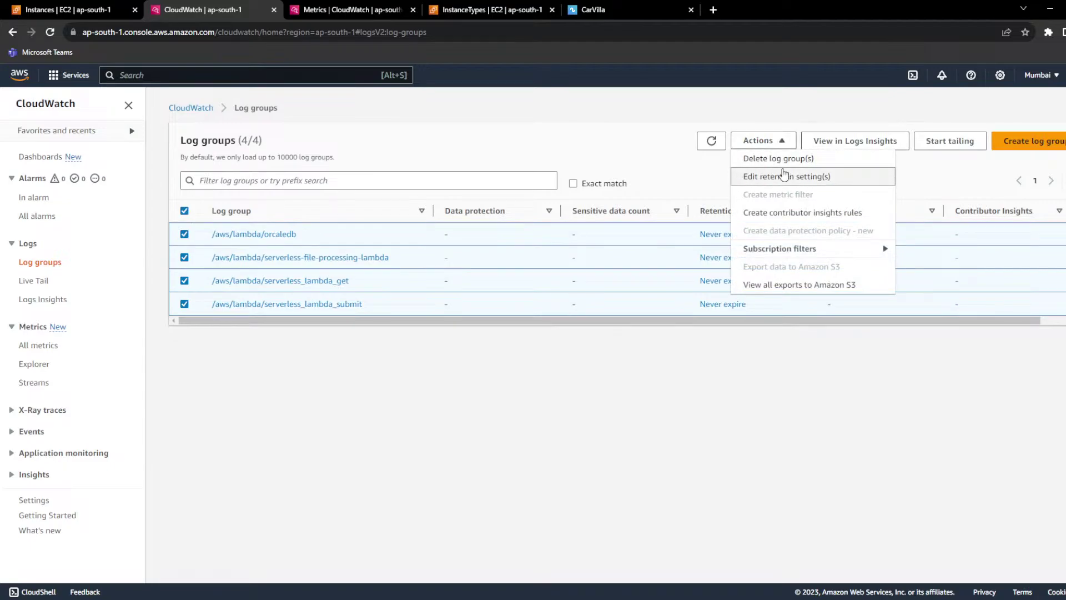
pyautogui.click(777, 158)
pyautogui.click(773, 266)
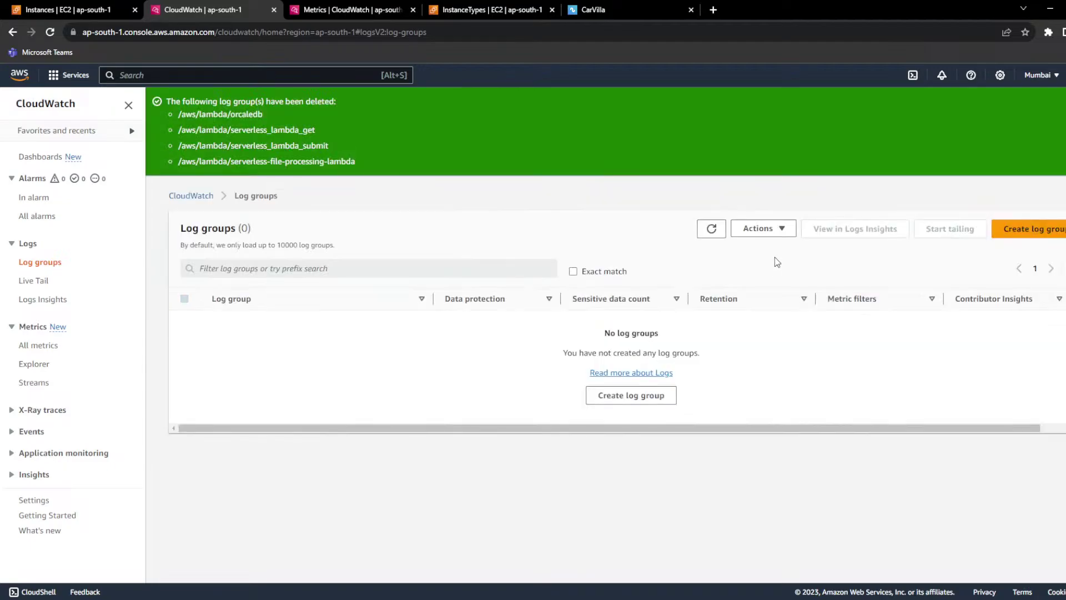
pyautogui.click(1054, 105)
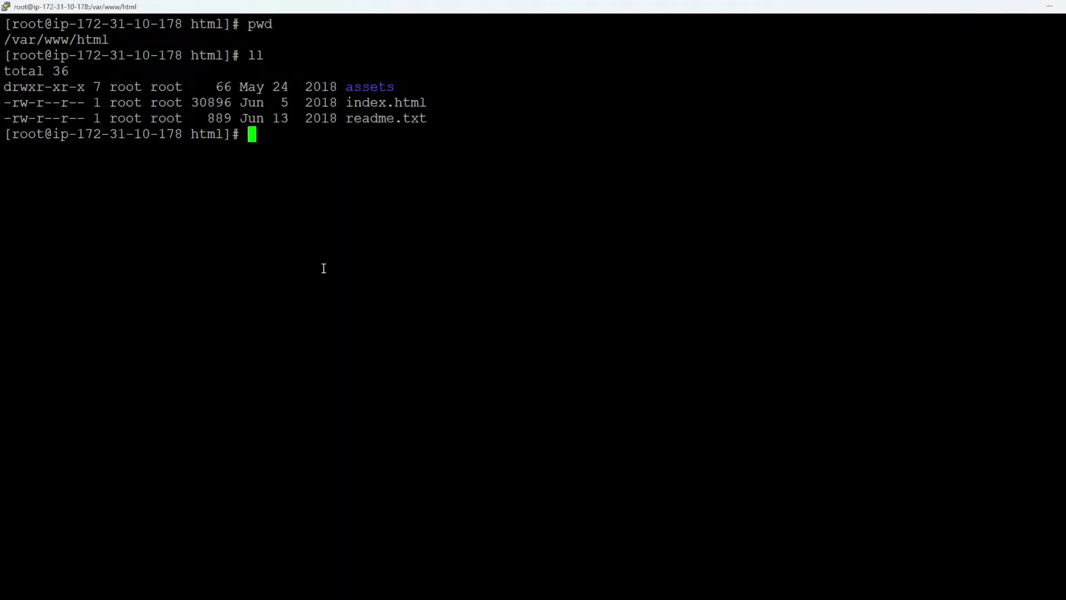
# Step: Review the web server's earlier commands in the SSH terminal, switch back to CloudWatch and highlight the log groups heading
pyautogui.scroll(10, 323, 268)
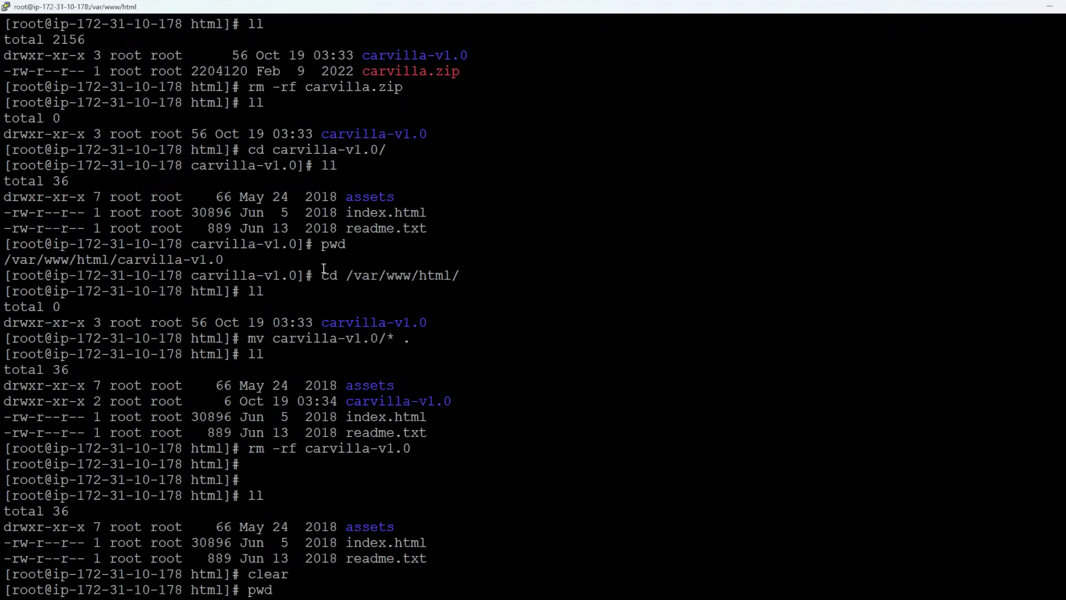
pyautogui.scroll(-2, 324, 268)
pyautogui.scroll(2, 324, 269)
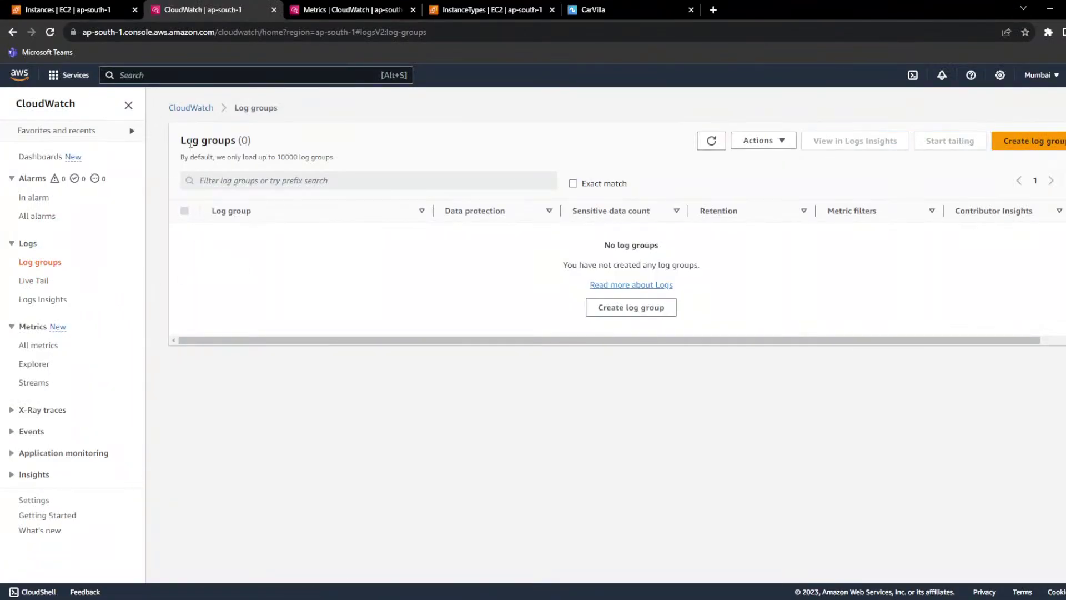
pyautogui.tripleClick(190, 144)
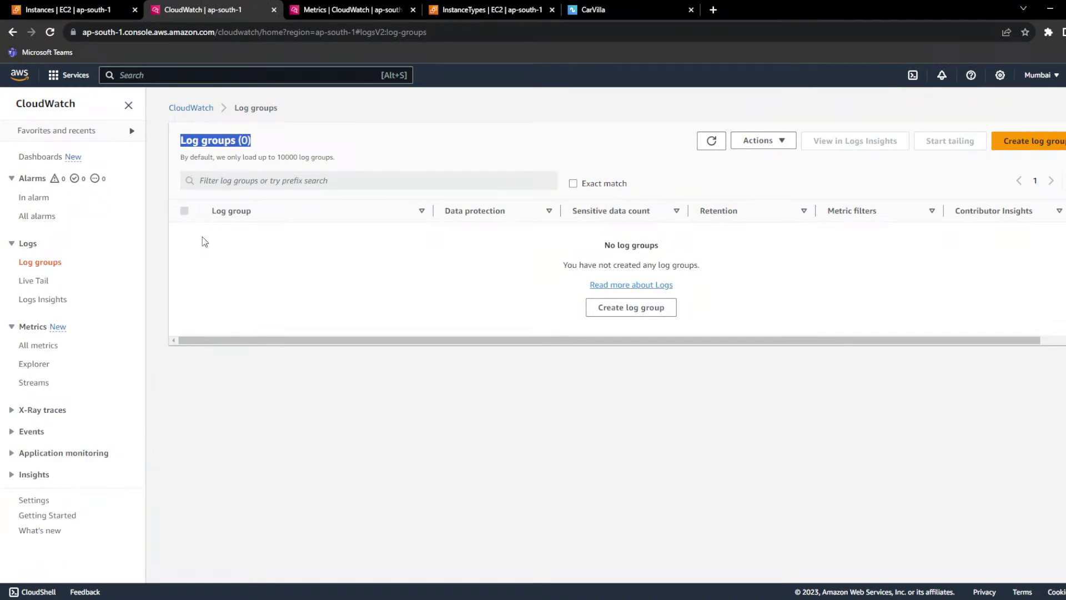
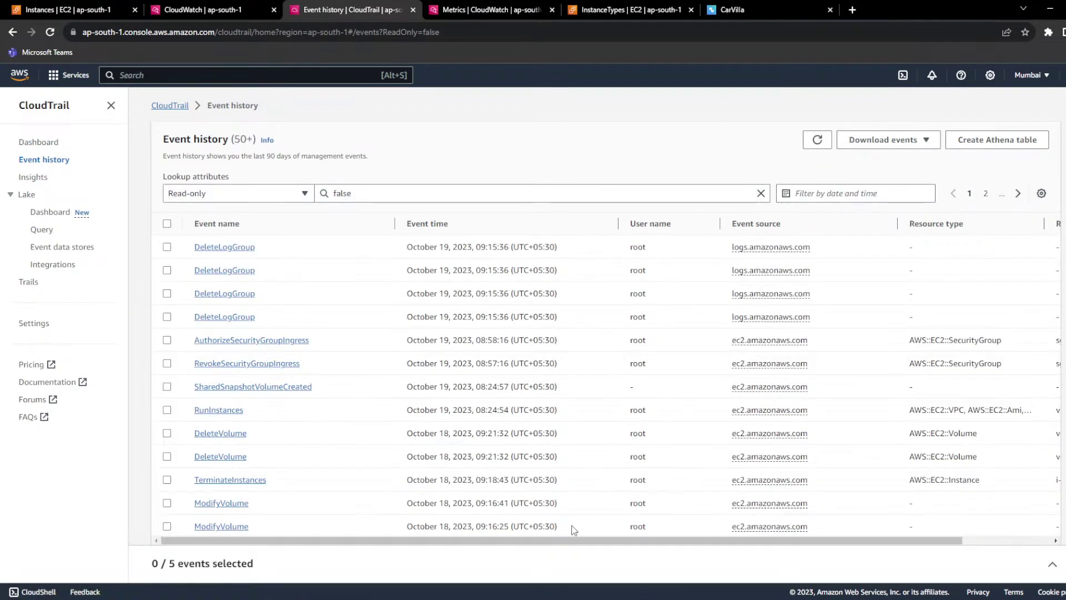
# Step: Scan the CloudTrail event history back to the October 9 PutCredentials events and return to the newest events
pyautogui.scroll(-4, 510, 430)
pyautogui.scroll(-8, 511, 430)
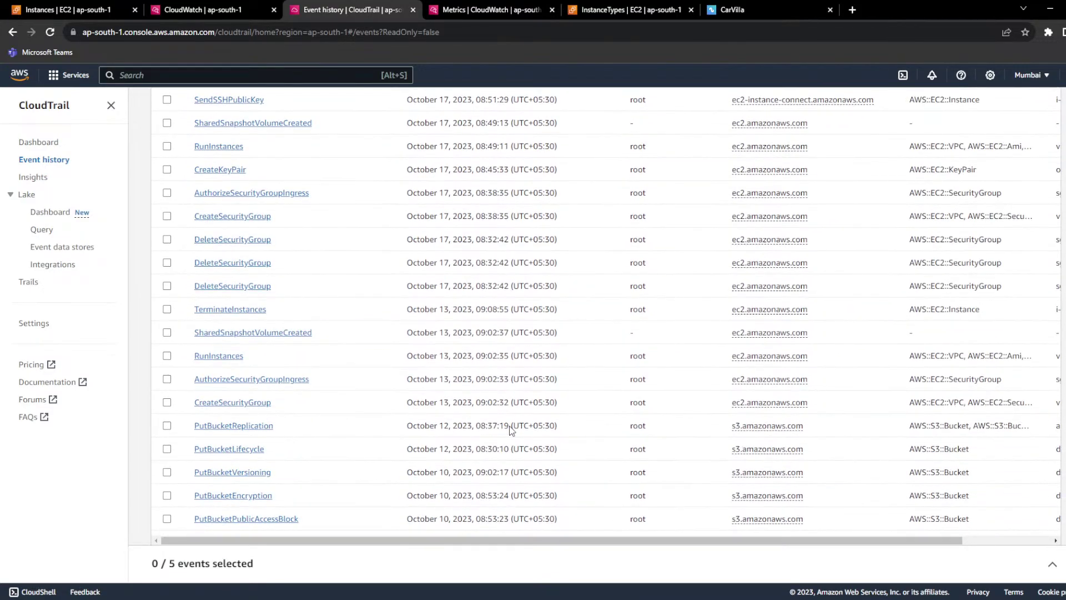
pyautogui.moveTo(437, 455); pyautogui.dragTo(508, 455)
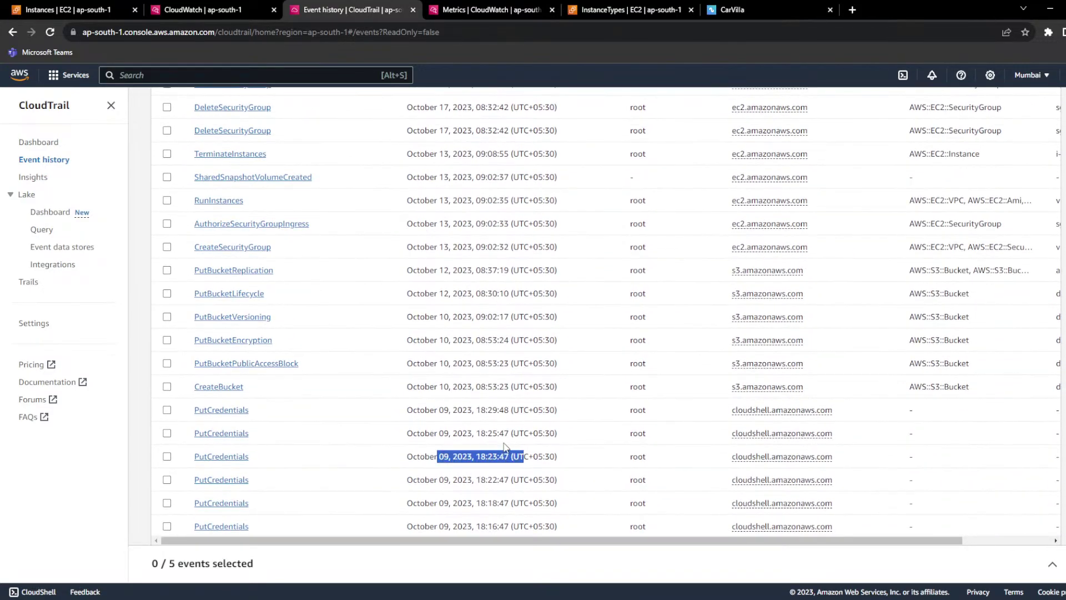
pyautogui.scroll(8, 443, 396)
pyautogui.scroll(4, 448, 389)
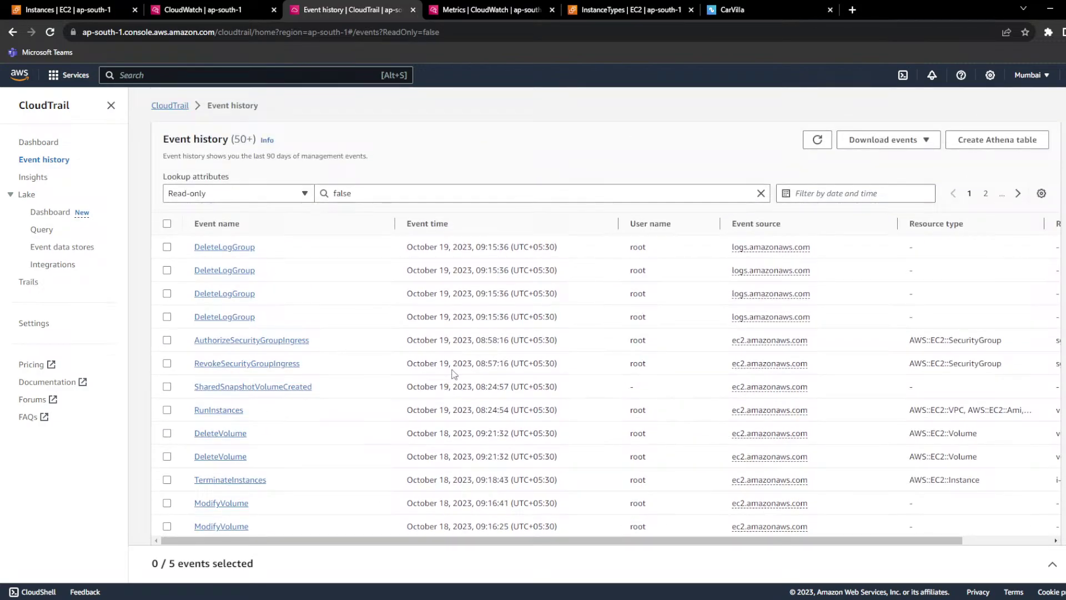
# Step: Examine the event times of the latest RunInstances and DeleteLogGroup events and the user who performed them
pyautogui.moveTo(425, 410); pyautogui.dragTo(592, 422)
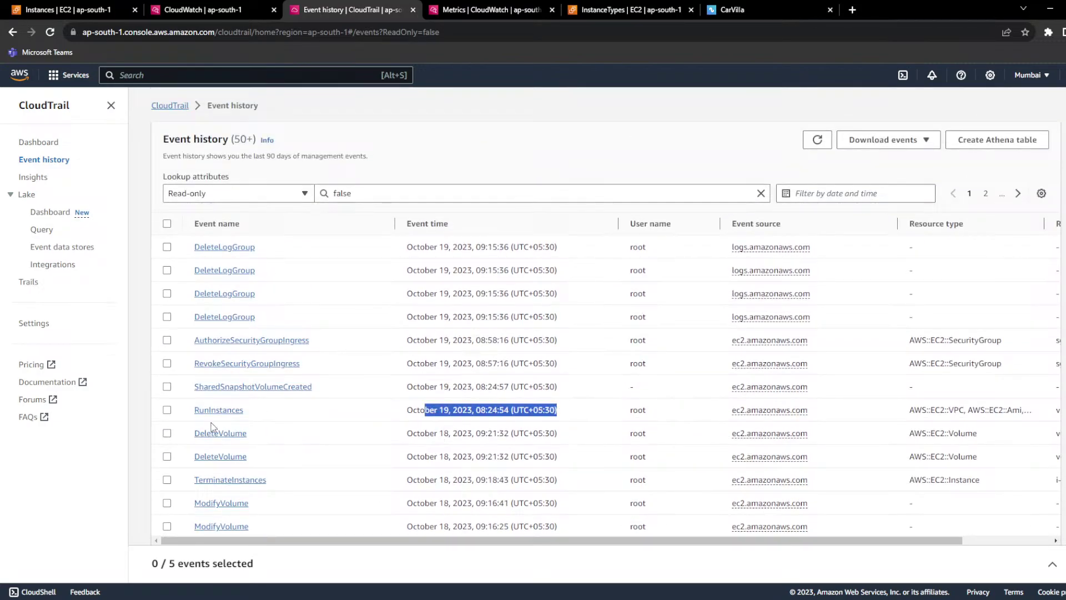
pyautogui.moveTo(413, 246); pyautogui.dragTo(523, 293)
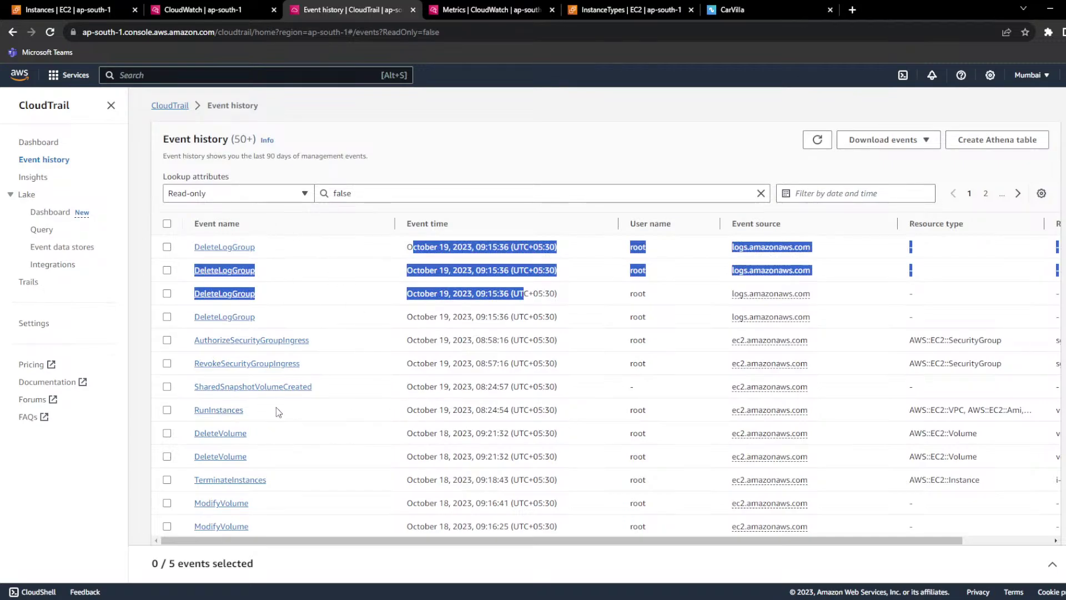
pyautogui.moveTo(277, 411); pyautogui.dragTo(581, 409)
pyautogui.moveTo(868, 415); pyautogui.dragTo(188, 411)
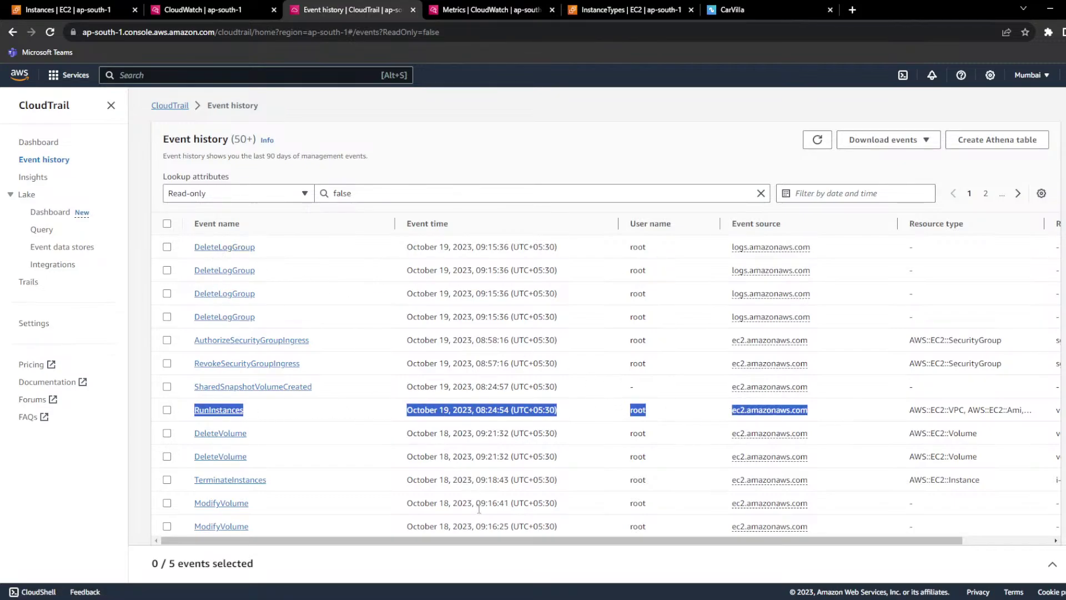
pyautogui.click(637, 242)
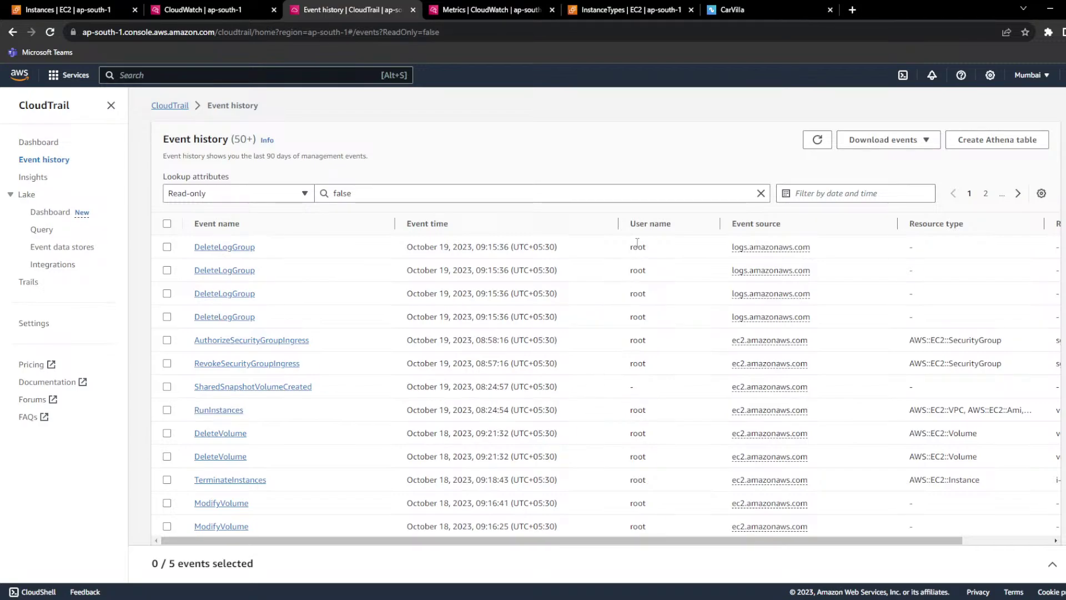
pyautogui.doubleClick(637, 245)
# Step: Open the October 19 RunInstances event and examine its referenced resources and JSON event record
pyautogui.click(229, 411)
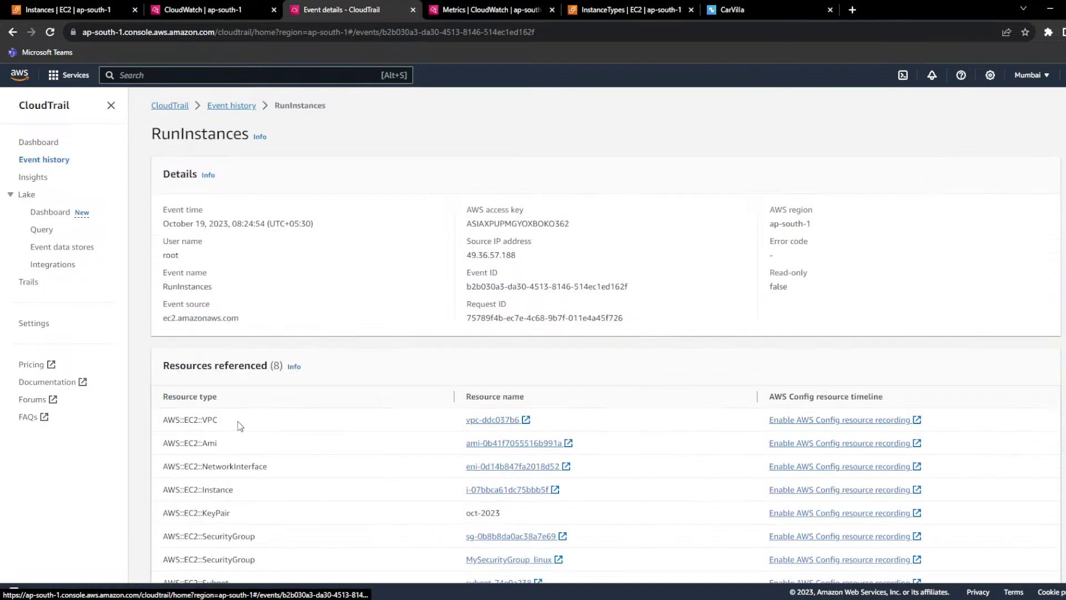
pyautogui.scroll(-5, 397, 368)
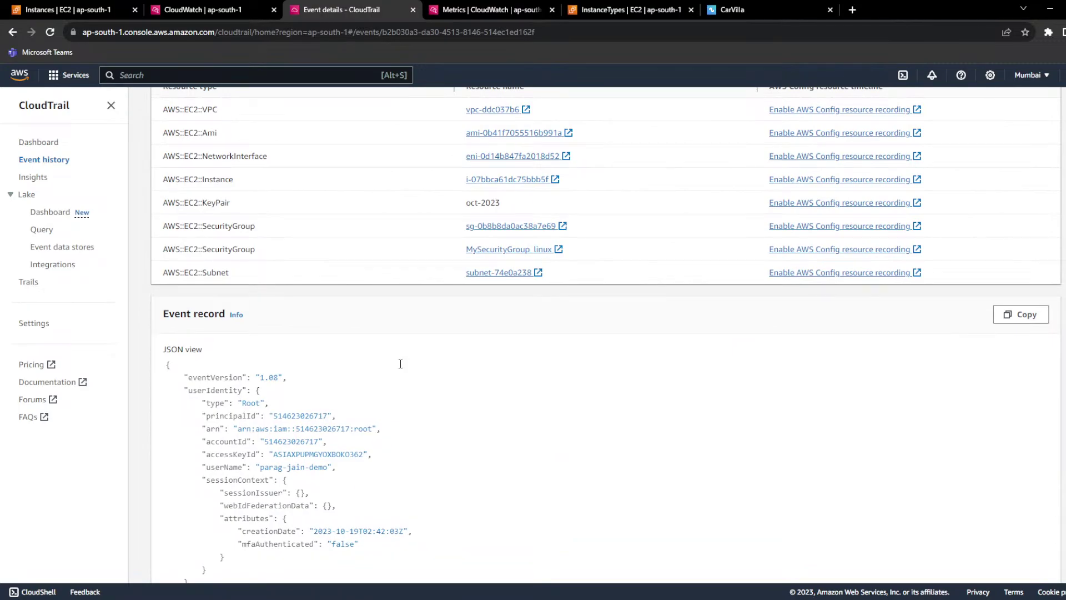
pyautogui.scroll(4, 399, 363)
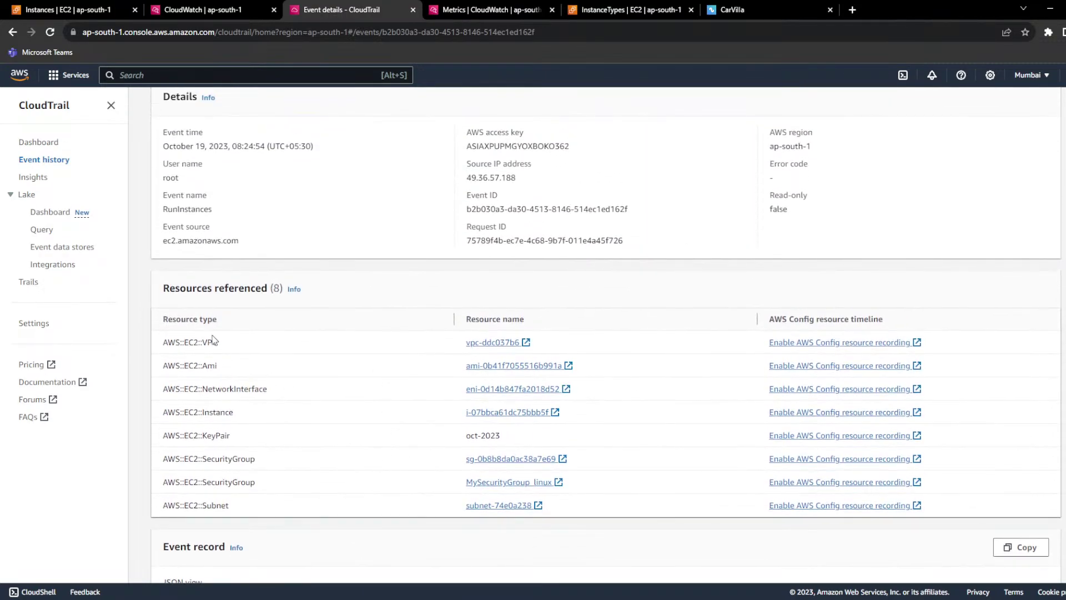
pyautogui.scroll(-8, 274, 439)
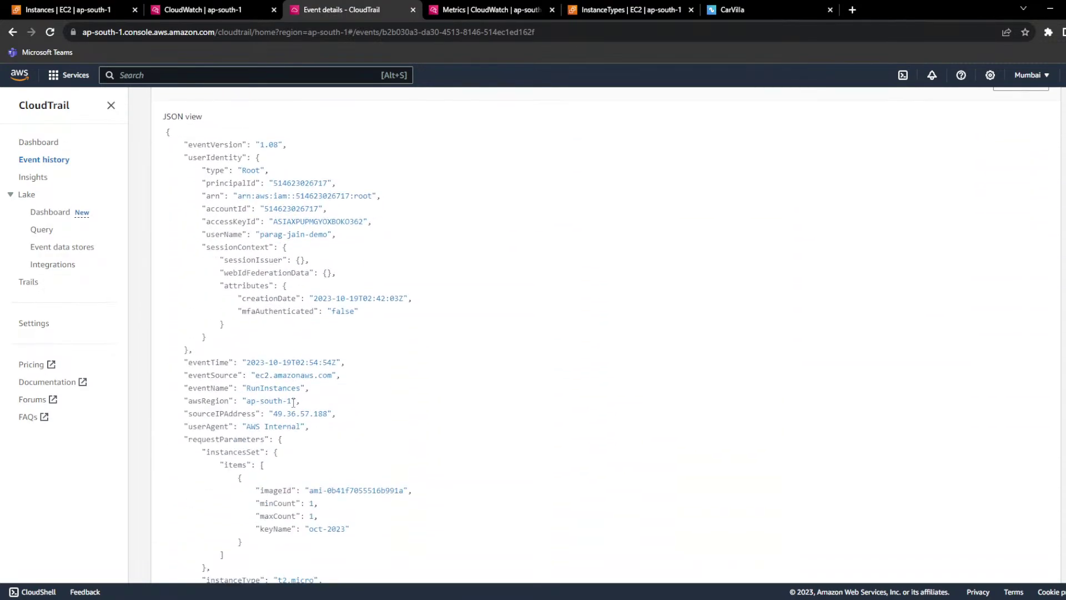
# Step: Read the rest of the RunInstances event's JSON record, search the page for "ip" and highlight the source IP address value
pyautogui.scroll(-8, 299, 356)
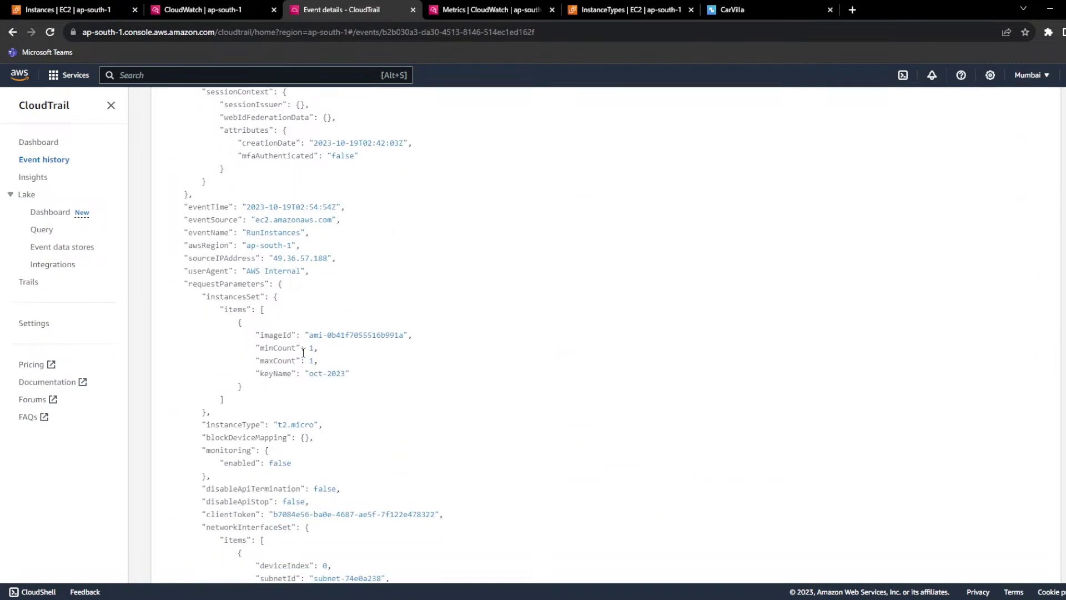
pyautogui.scroll(-20, 305, 353)
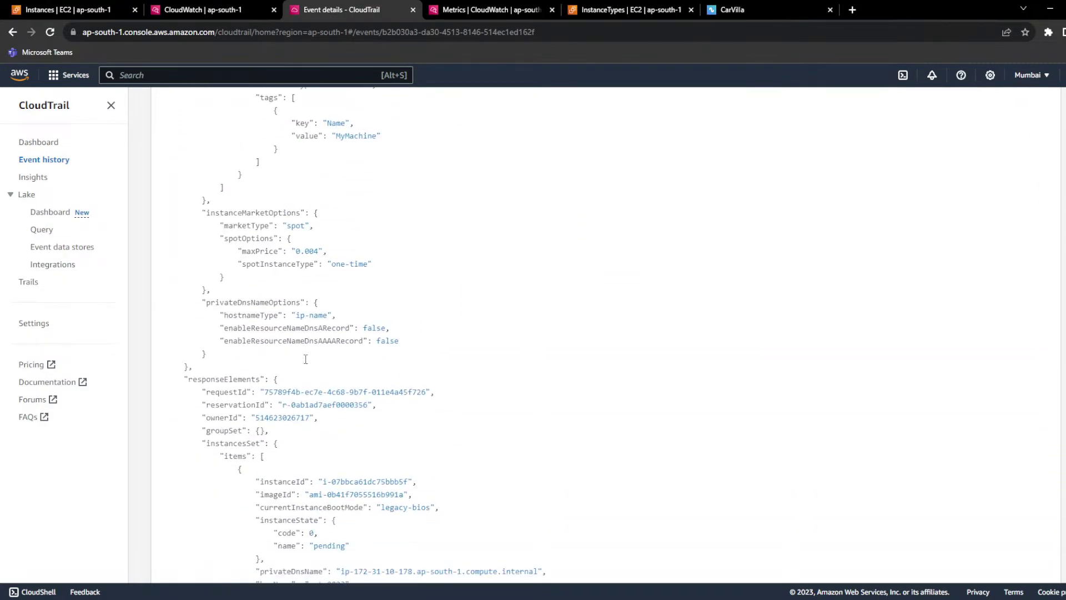
pyautogui.scroll(-15, 304, 364)
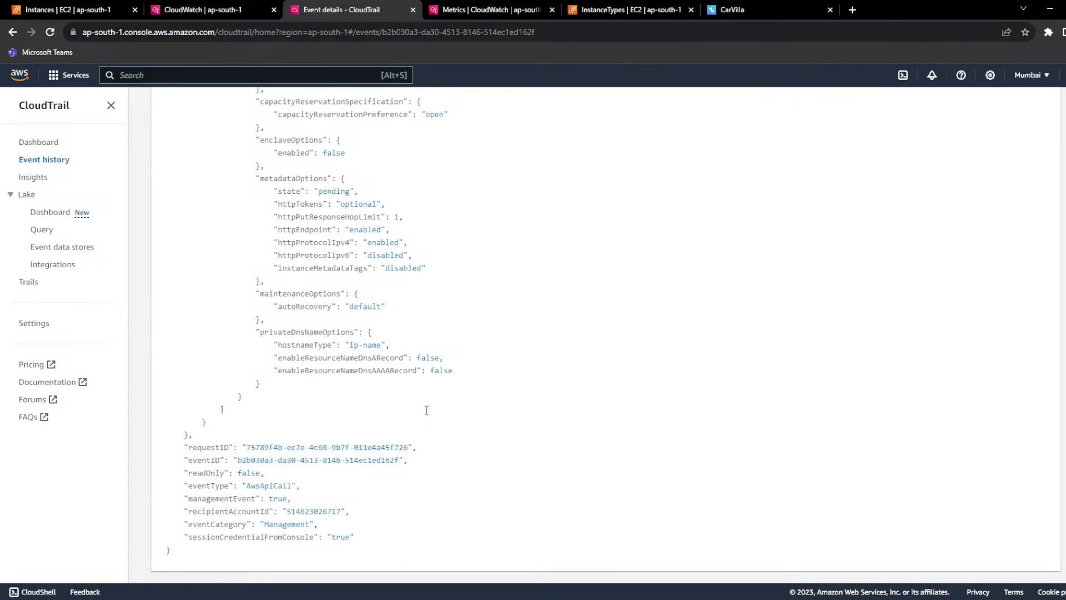
pyautogui.hotkey('ctrl', 'f')
pyautogui.write('ip')
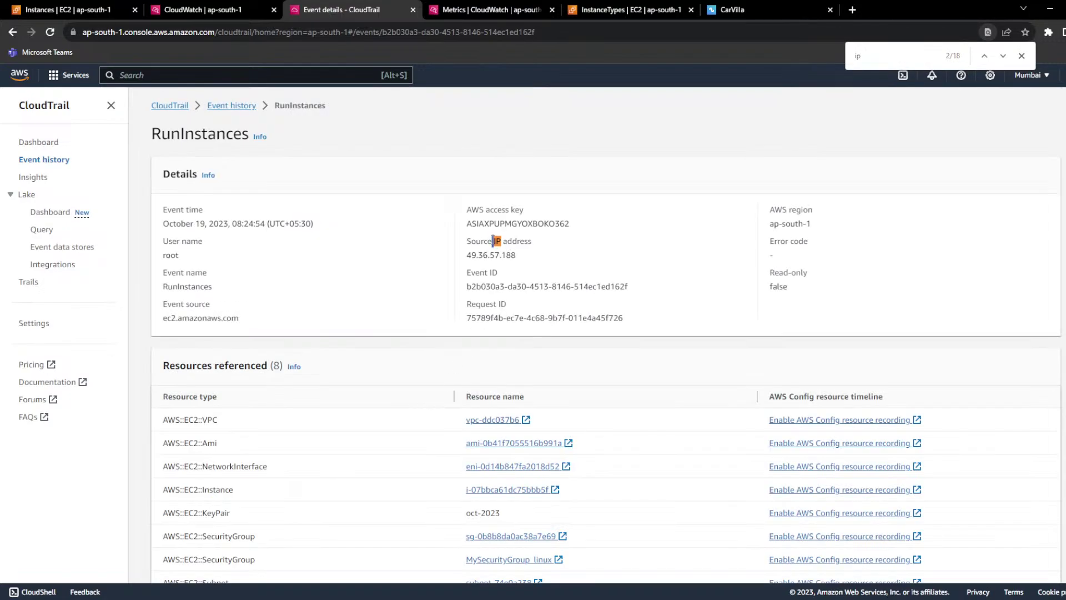
pyautogui.tripleClick(493, 240)
pyautogui.tripleClick(492, 255)
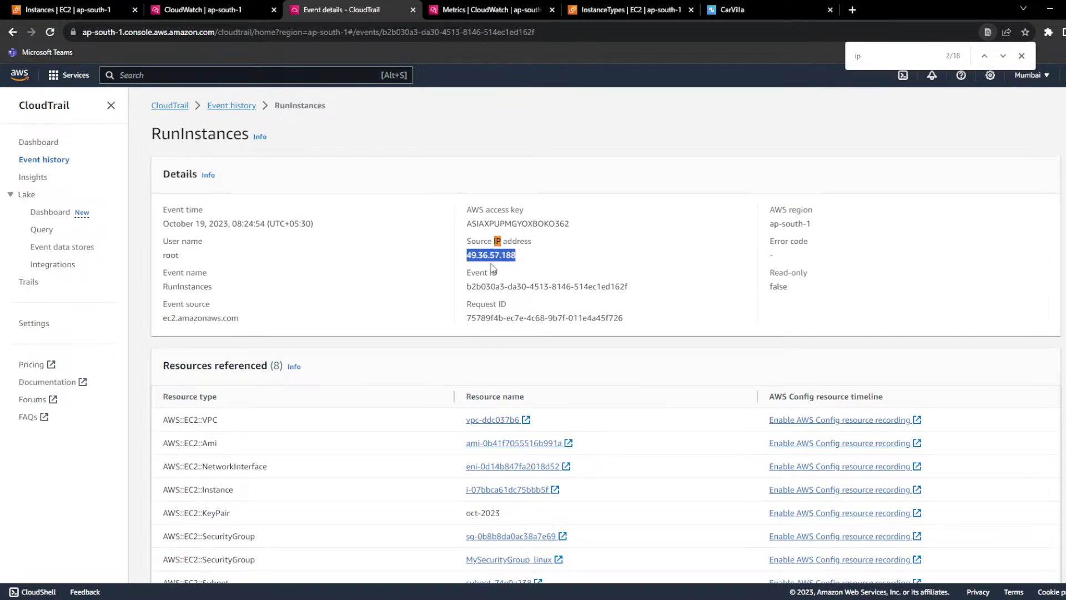
# Step: Return to the event history and select the four October 19 DeleteLogGroup events to compare their details
pyautogui.click(238, 108)
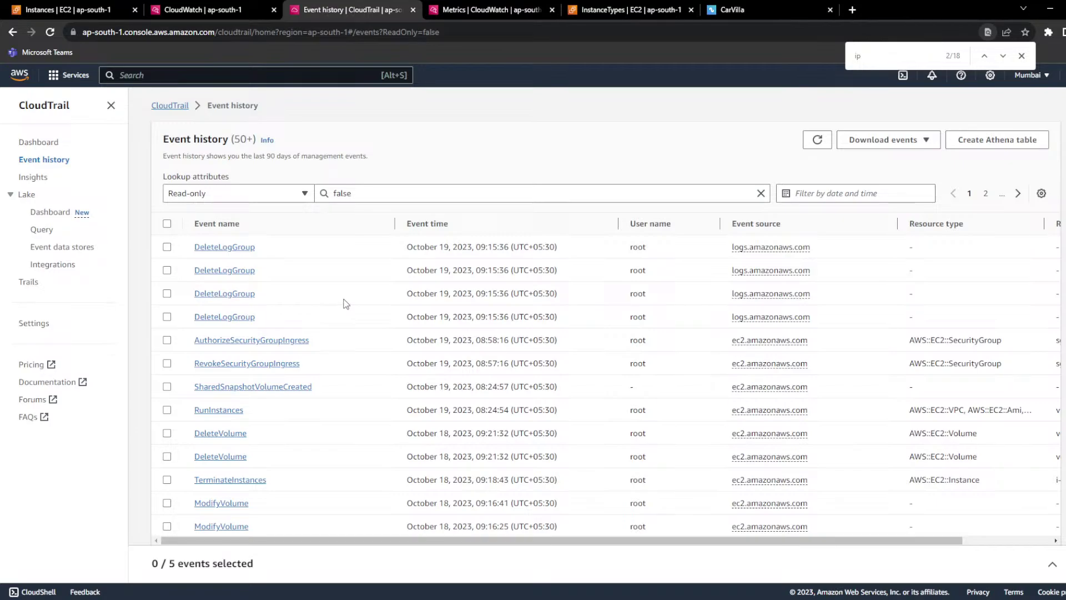
pyautogui.click(167, 318)
pyautogui.click(167, 294)
pyautogui.click(167, 269)
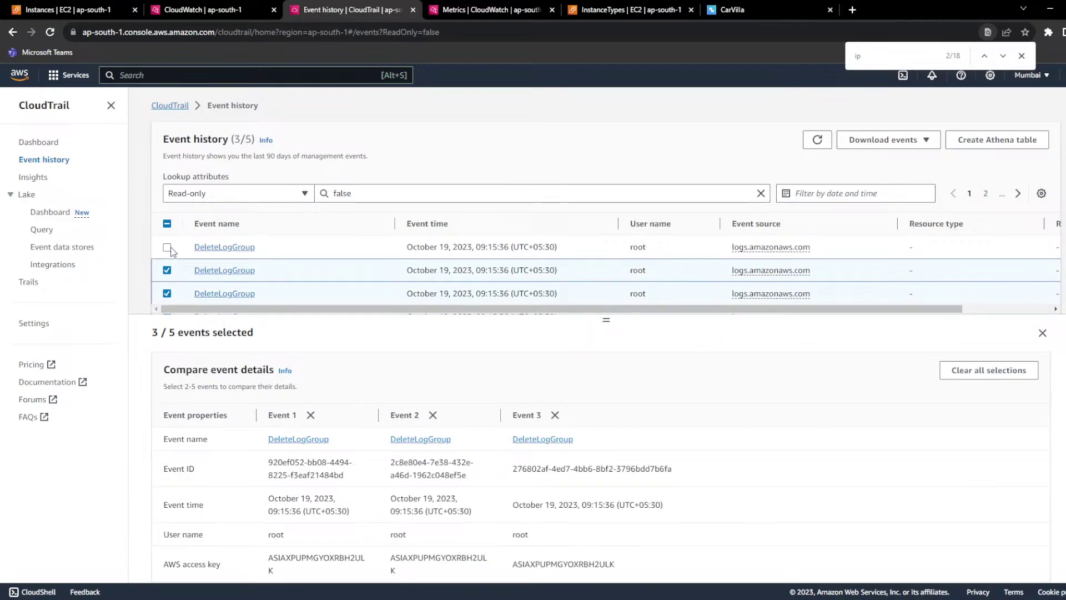
pyautogui.click(167, 246)
pyautogui.scroll(-1, 286, 246)
pyautogui.scroll(-1, 286, 246)
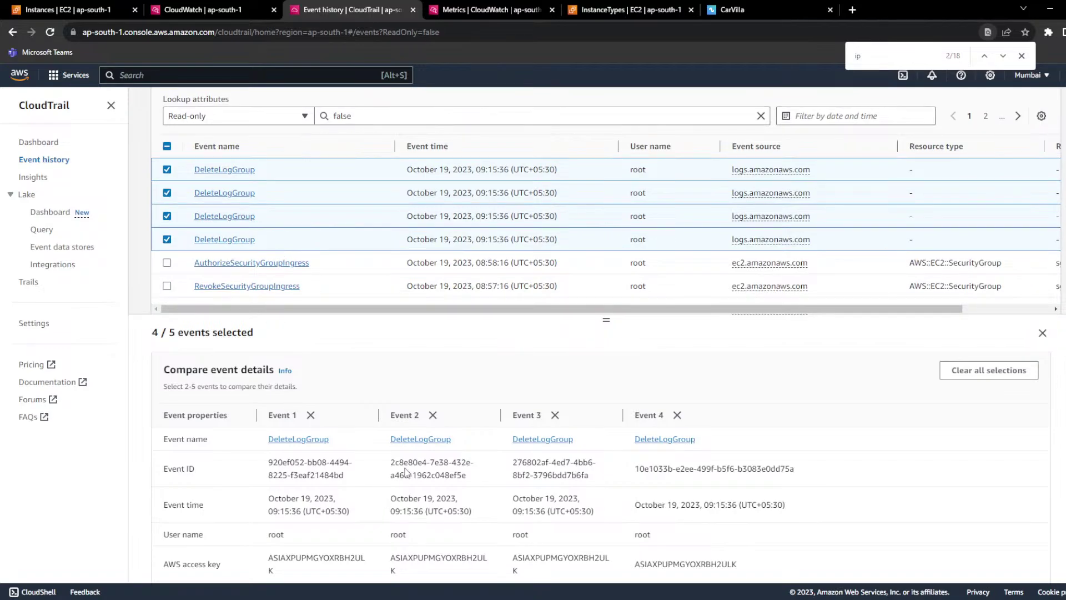
# Step: Add the October 19 RunInstances event to the event comparison and highlight its name in the event list
pyautogui.scroll(-3, 357, 269)
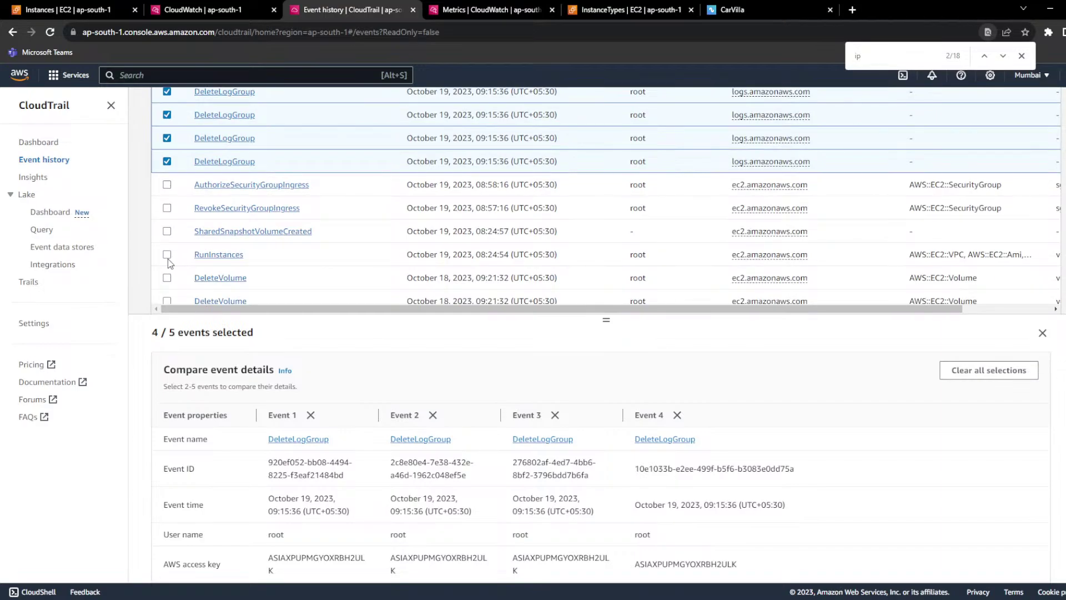
pyautogui.click(167, 255)
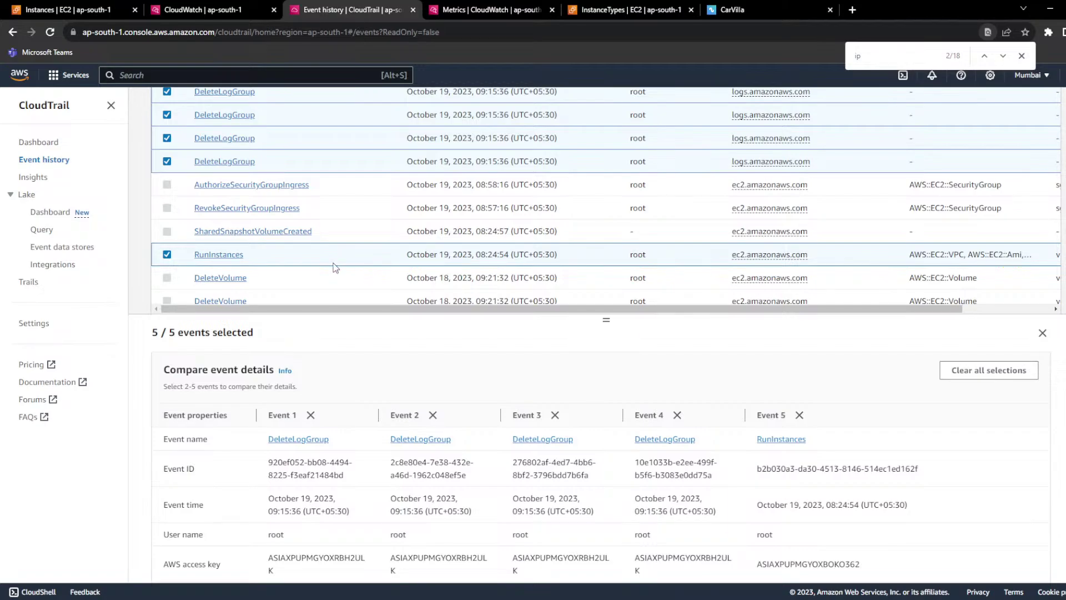
pyautogui.moveTo(270, 263); pyautogui.dragTo(175, 257)
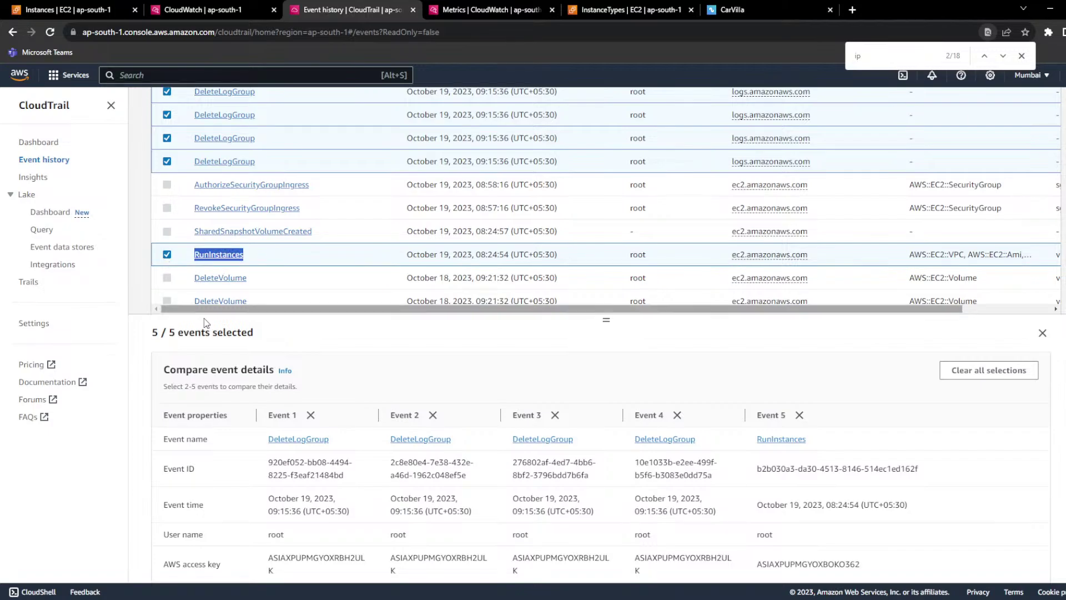
pyautogui.click(411, 367)
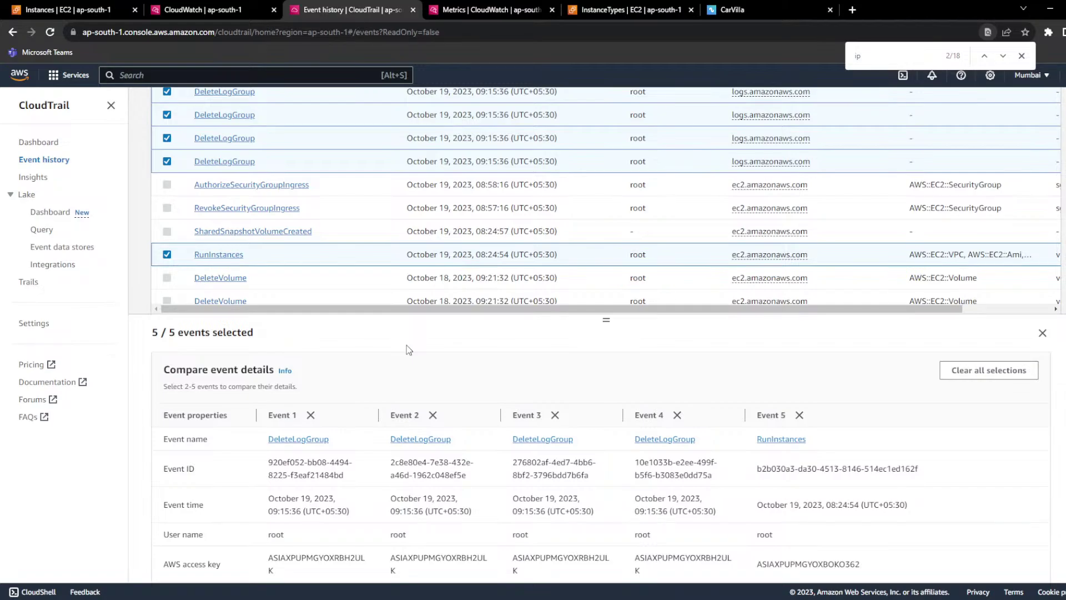
pyautogui.scroll(3, 494, 422)
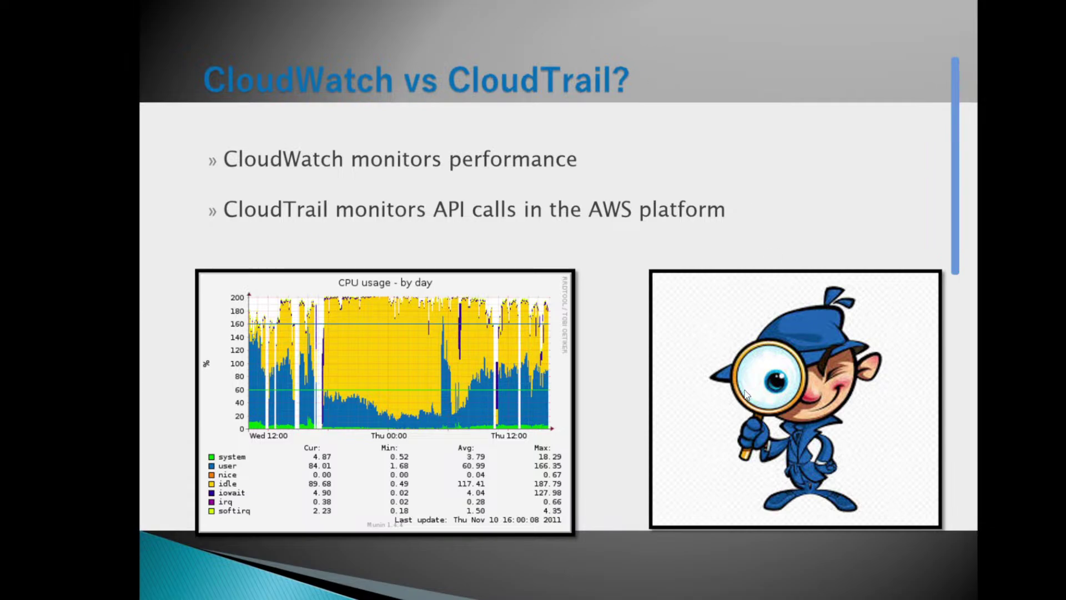
pyautogui.press('Right')
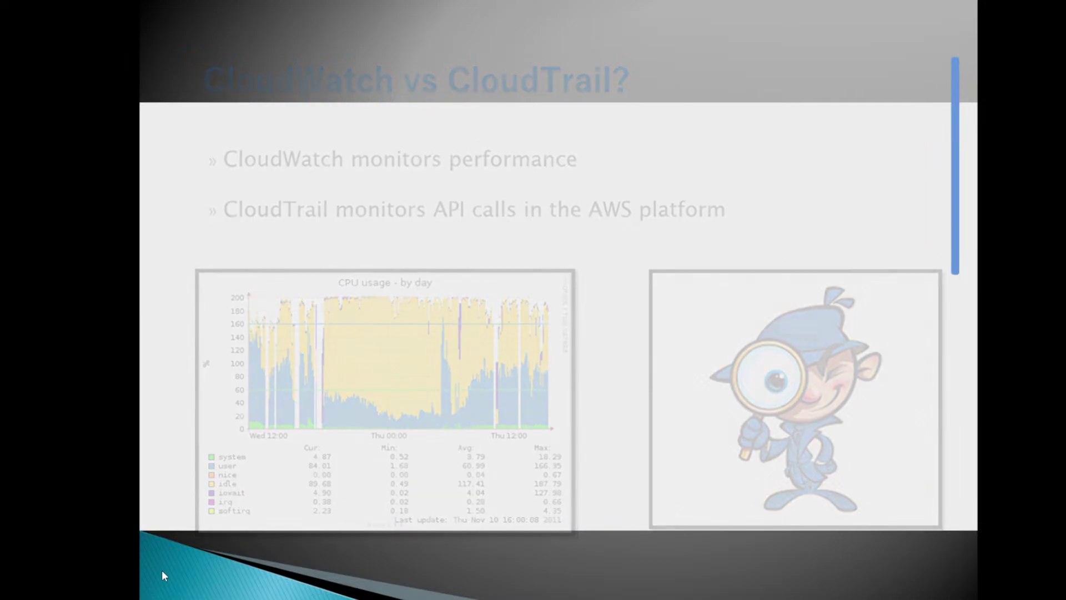